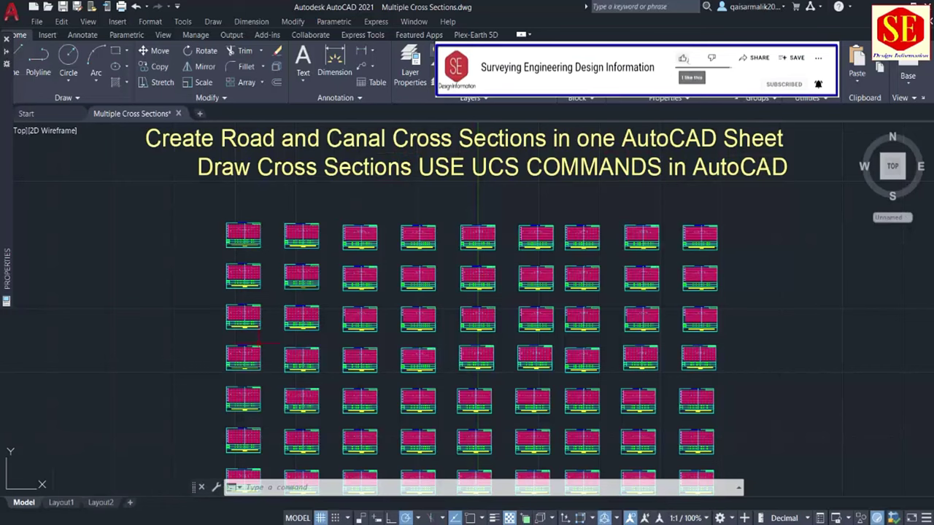
# Survey the grid of cross-section sheets, panning and zooming across the 0+100, 1+450 and 0+300 sheets.
pyautogui.moveTo(361, 367); pyautogui.dragTo(361, 346, button='middle')
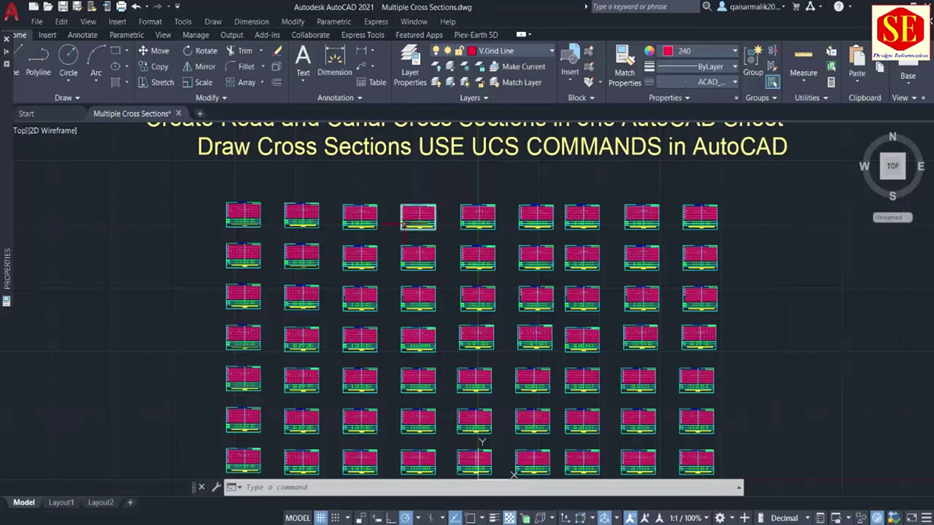
pyautogui.moveTo(467, 307); pyautogui.dragTo(463, 290, button='middle')
pyautogui.scroll(3, 475, 284)
pyautogui.scroll(2, 474, 285)
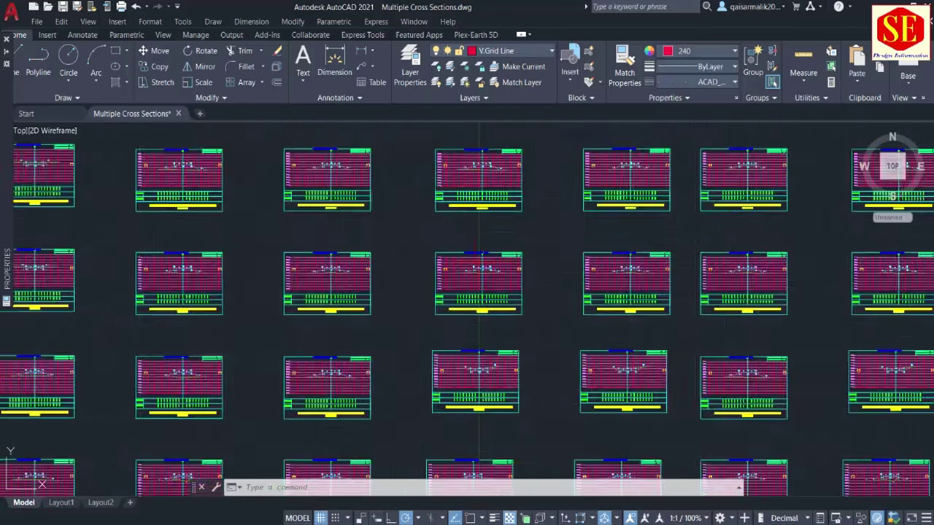
pyautogui.scroll(4, 478, 285)
pyautogui.scroll(-1, 482, 259)
pyautogui.scroll(4, 477, 256)
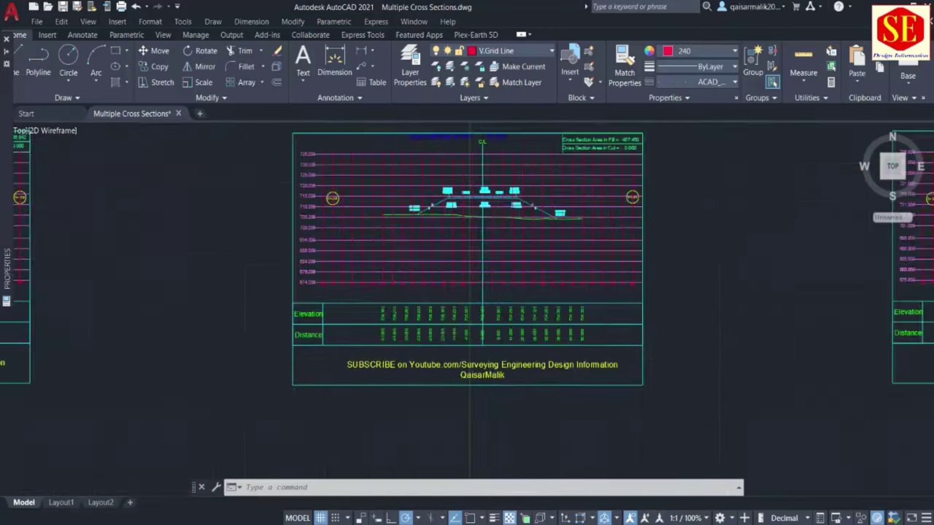
pyautogui.scroll(2, 473, 256)
pyautogui.scroll(4, 474, 199)
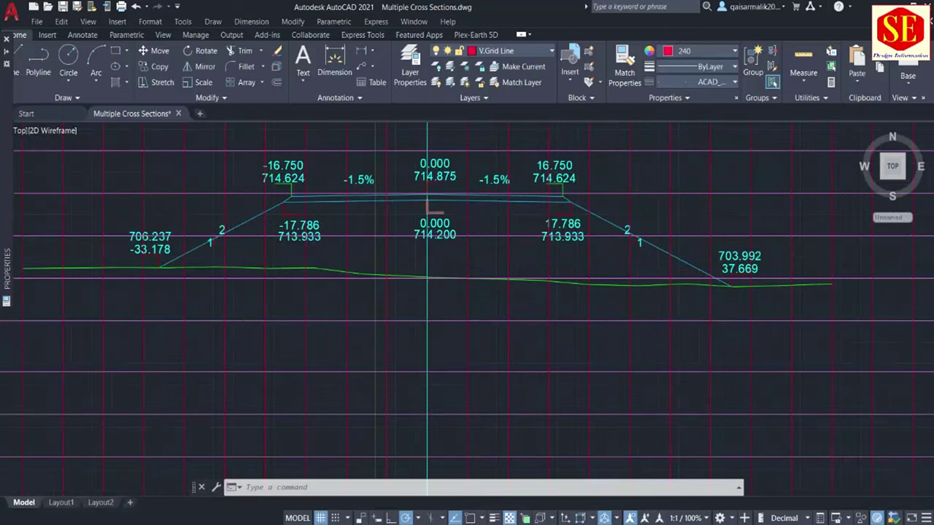
pyautogui.scroll(-6, 426, 206)
pyautogui.scroll(-3, 552, 302)
pyautogui.scroll(-1, 552, 302)
pyautogui.scroll(-3, 552, 302)
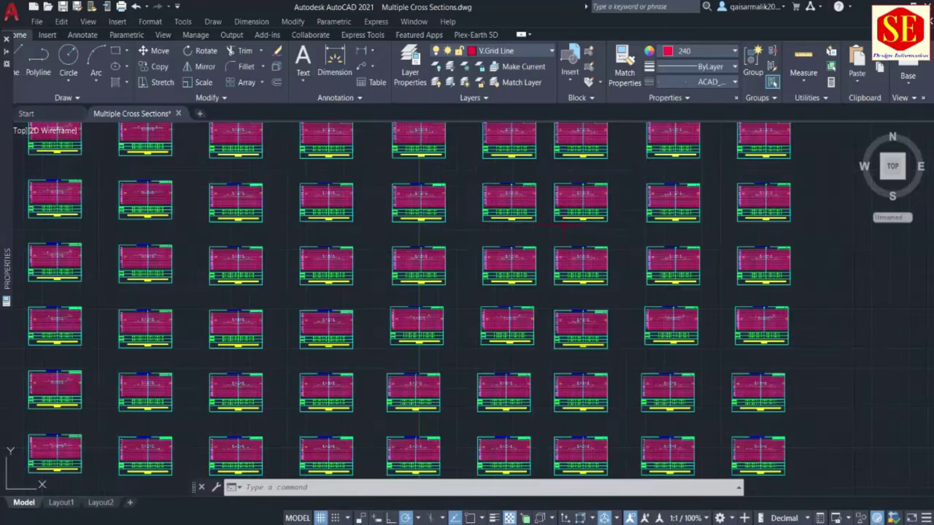
pyautogui.moveTo(553, 303)
pyautogui.mouseDown(button='middle')
pyautogui.moveTo(550, 238)
pyautogui.moveTo(600, 400)
pyautogui.mouseUp(button='middle')
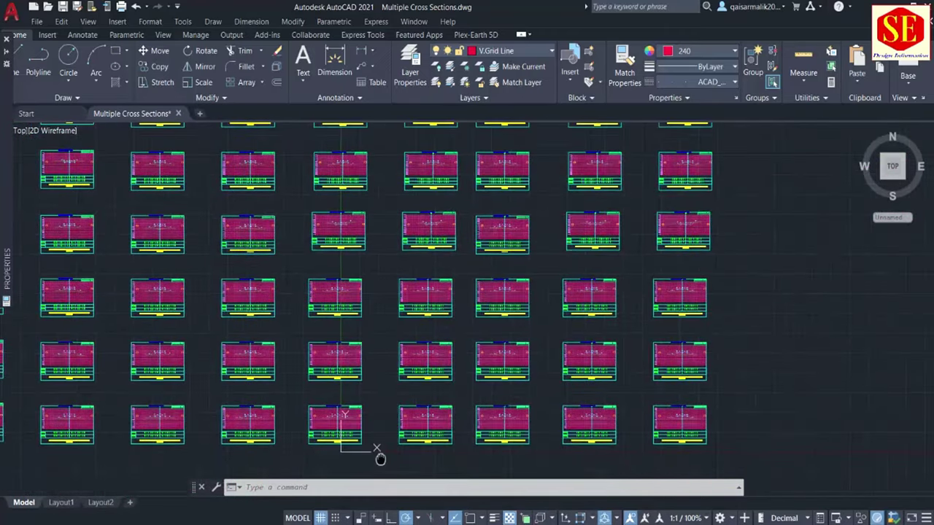
pyautogui.moveTo(380, 453); pyautogui.dragTo(479, 407, button='middle')
pyautogui.scroll(4, 491, 413)
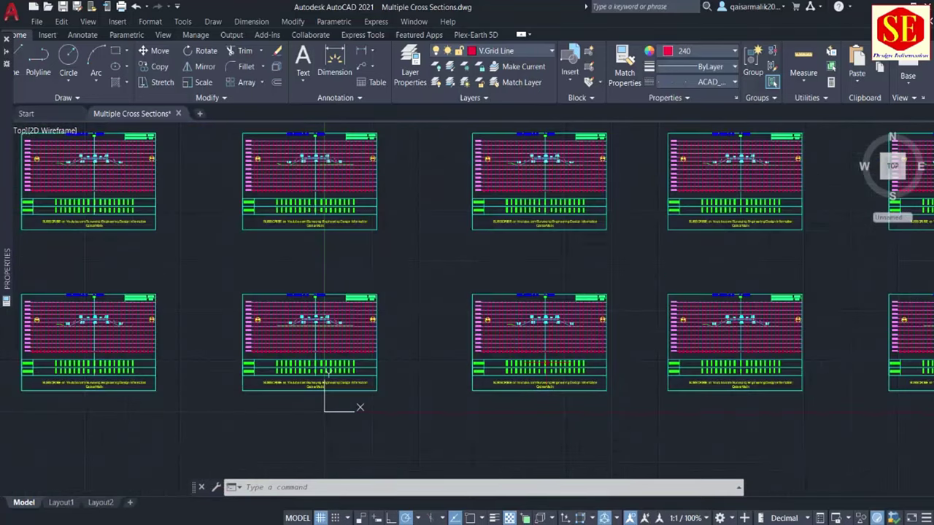
pyautogui.scroll(4, 325, 359)
pyautogui.scroll(3, 458, 310)
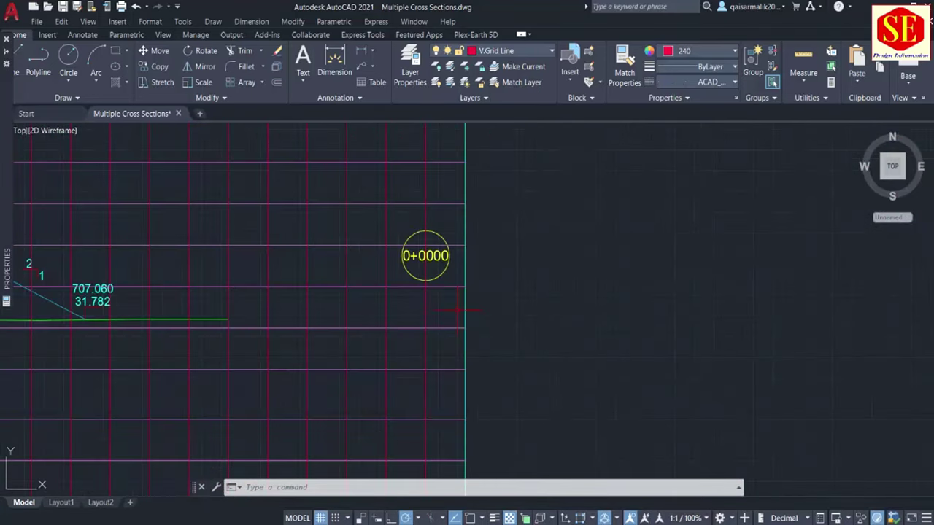
pyautogui.scroll(-4, 458, 310)
pyautogui.scroll(-4, 458, 310)
pyautogui.moveTo(307, 347); pyautogui.dragTo(322, 369, button='middle')
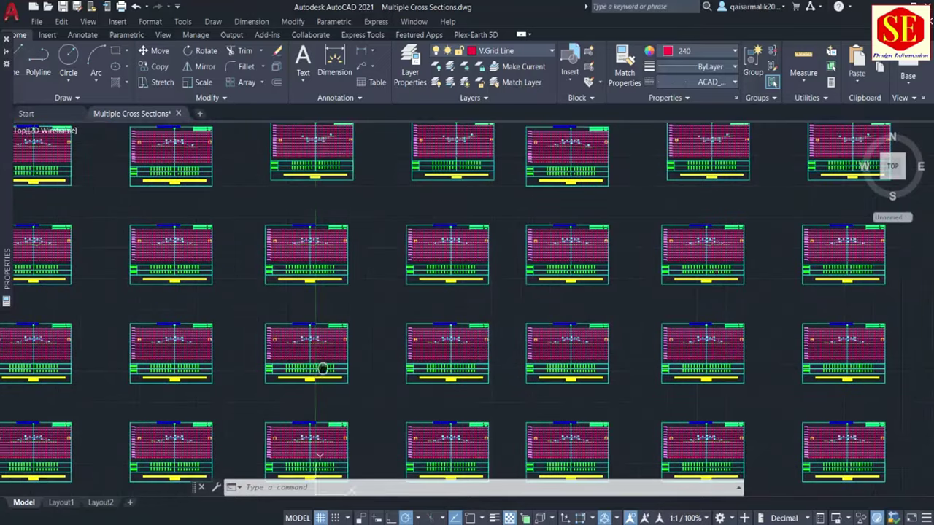
pyautogui.scroll(3, 323, 368)
pyautogui.scroll(3, 464, 301)
pyautogui.scroll(-4, 349, 297)
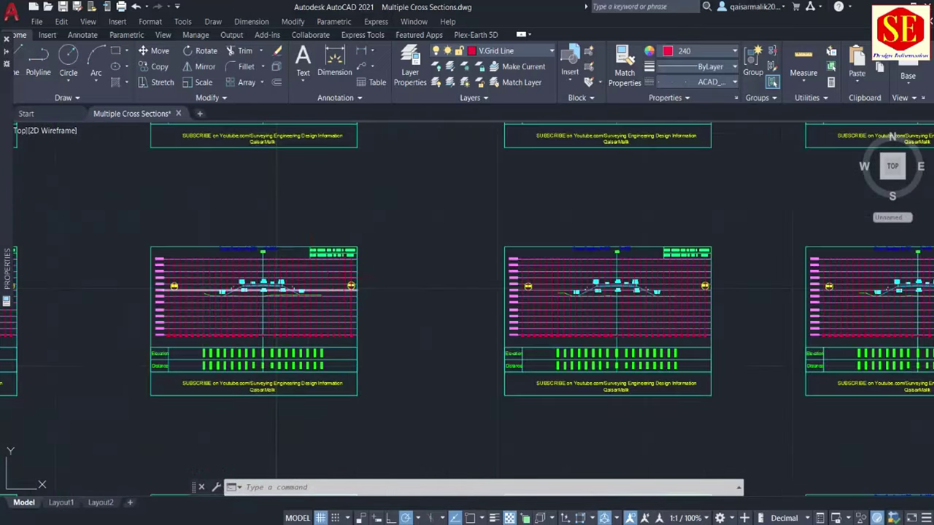
pyautogui.moveTo(348, 296)
pyautogui.mouseDown(button='middle')
pyautogui.moveTo(450, 318)
pyautogui.moveTo(517, 511)
pyautogui.mouseUp(button='middle')
pyautogui.scroll(4, 409, 307)
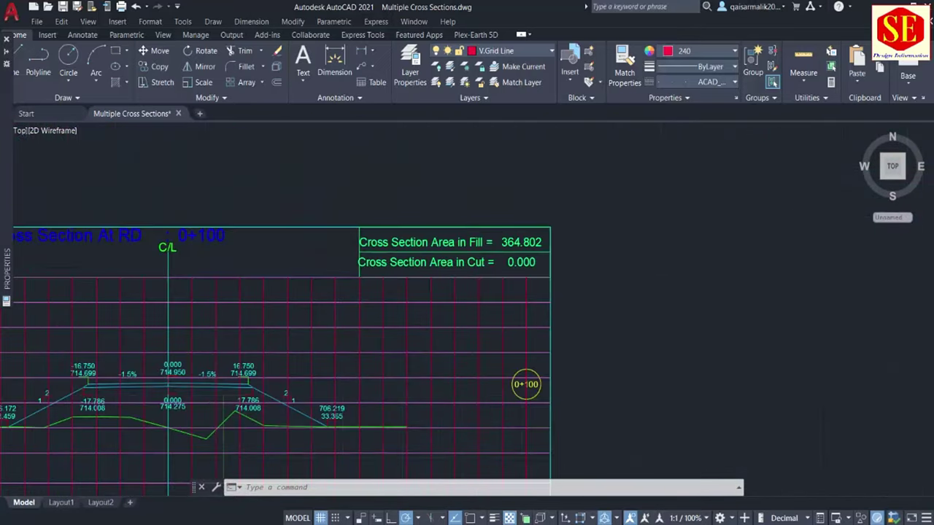
pyautogui.moveTo(119, 360); pyautogui.dragTo(398, 361, button='middle')
pyautogui.scroll(-4, 397, 361)
pyautogui.moveTo(402, 278); pyautogui.dragTo(408, 442, button='middle')
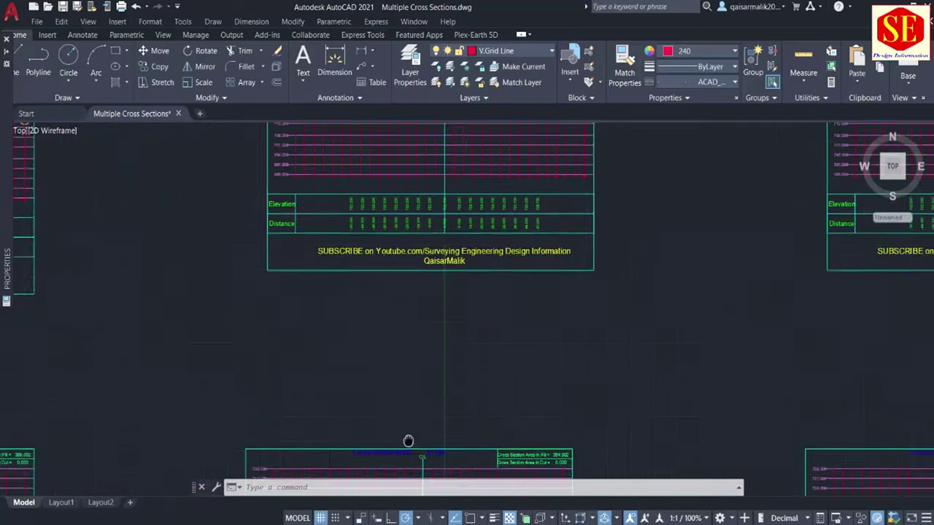
pyautogui.scroll(2, 444, 219)
pyautogui.scroll(3, 443, 277)
pyautogui.scroll(2, 452, 360)
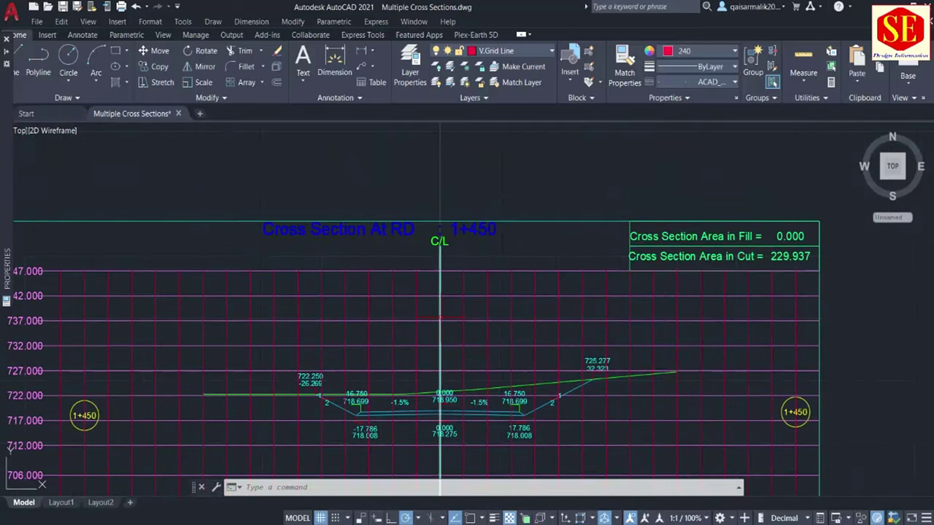
pyautogui.scroll(-5, 441, 325)
pyautogui.scroll(3, 458, 138)
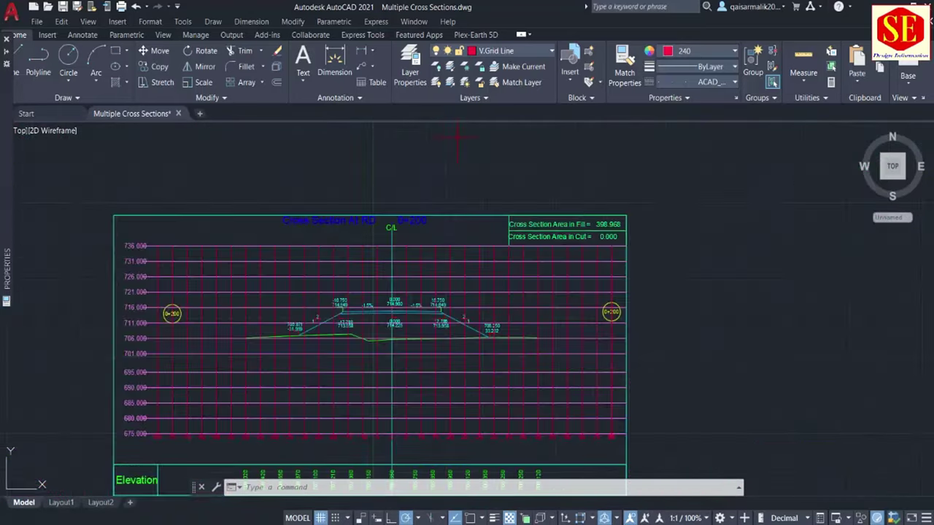
pyautogui.scroll(1, 452, 201)
pyautogui.scroll(-2, 445, 208)
pyautogui.scroll(-4, 438, 212)
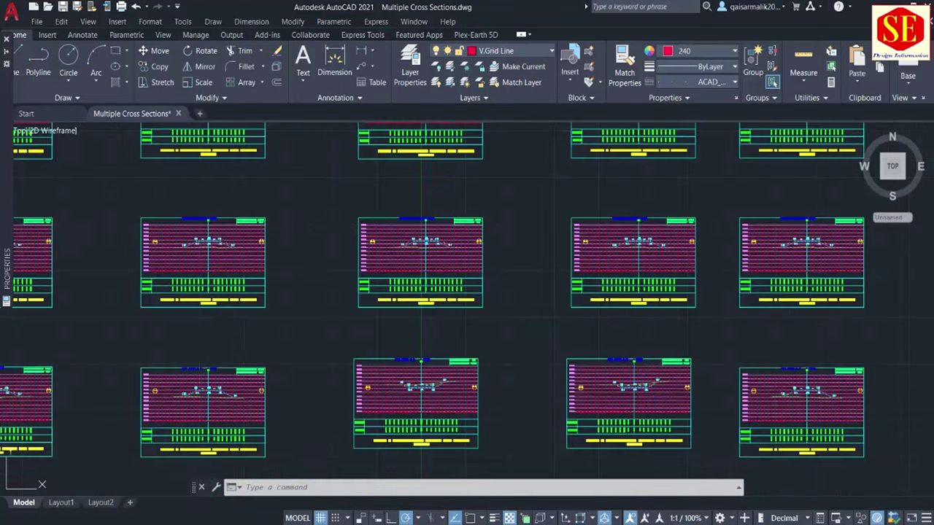
pyautogui.scroll(-1, 427, 219)
pyautogui.scroll(3, 430, 213)
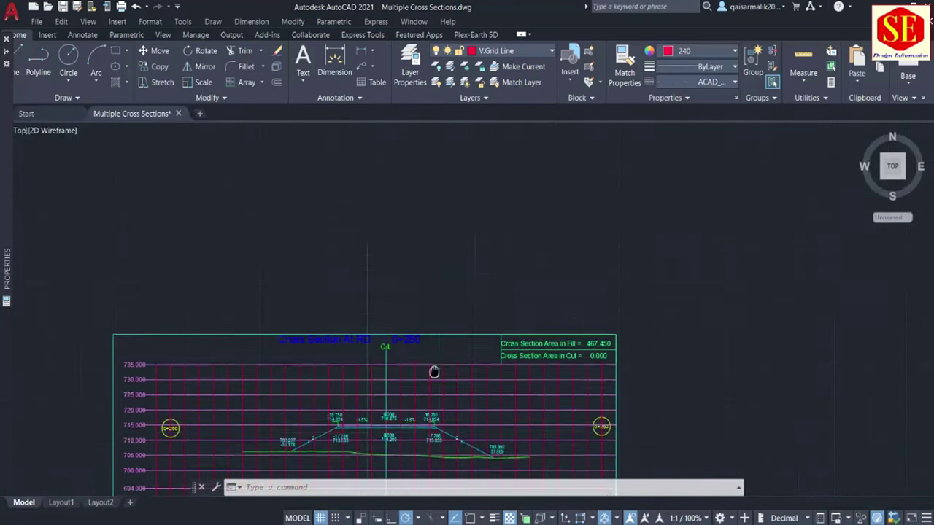
pyautogui.moveTo(437, 218); pyautogui.dragTo(404, 234, button='middle')
pyautogui.scroll(1, 367, 355)
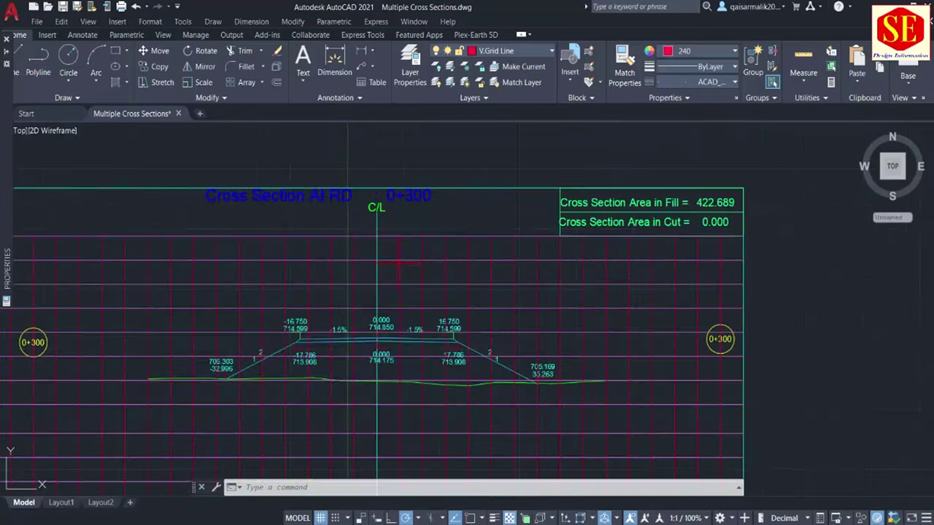
pyautogui.scroll(-4, 379, 343)
pyautogui.scroll(-2, 390, 329)
pyautogui.moveTo(426, 328); pyautogui.dragTo(419, 254, button='middle')
pyautogui.scroll(7, 434, 398)
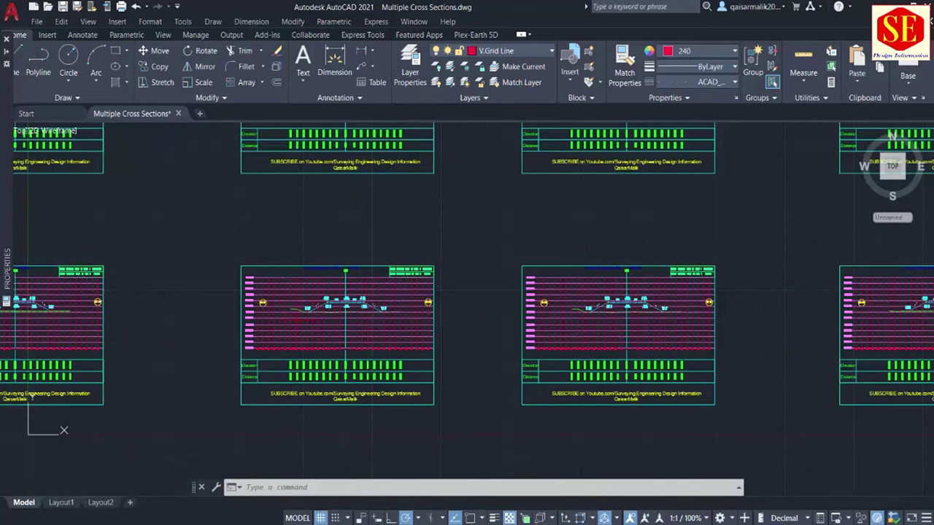
pyautogui.scroll(-5, 313, 322)
pyautogui.moveTo(305, 246); pyautogui.dragTo(343, 353, button='middle')
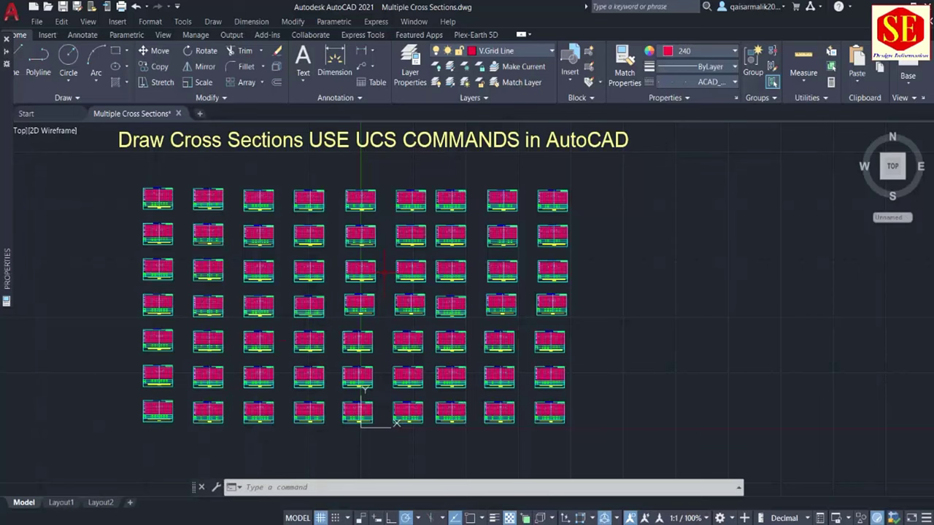
pyautogui.moveTo(286, 336); pyautogui.dragTo(316, 352, button='middle')
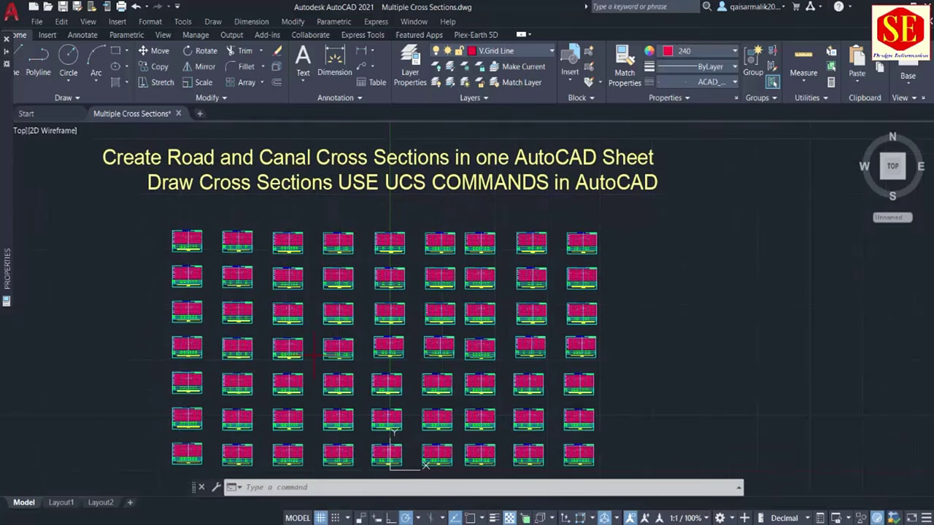
pyautogui.scroll(2, 440, 253)
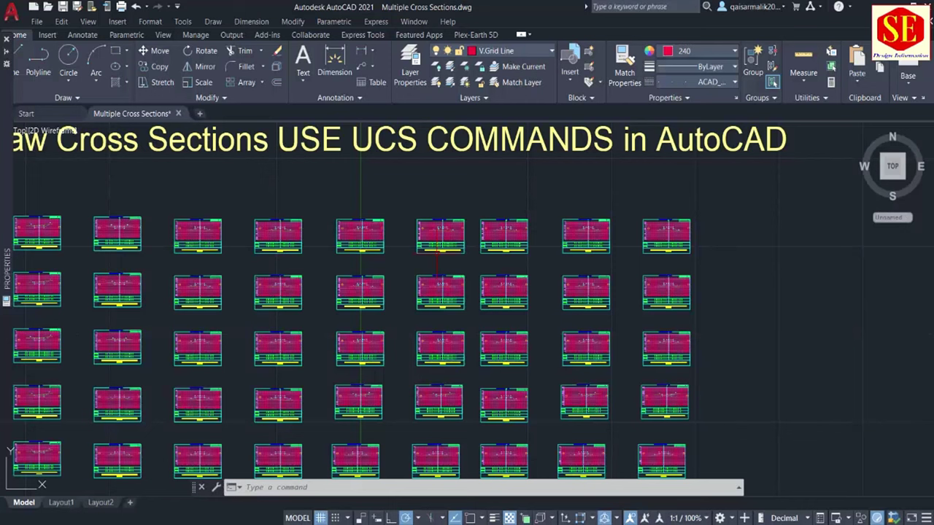
pyautogui.scroll(5, 503, 281)
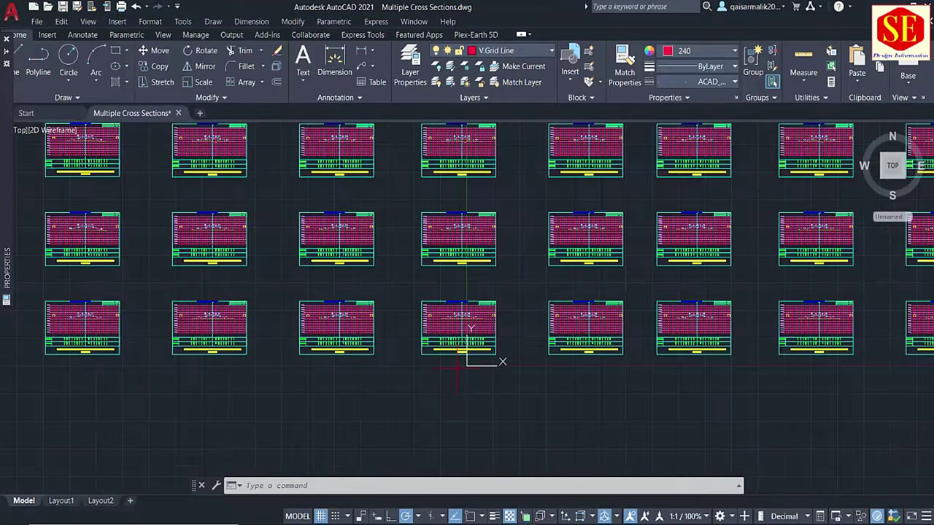
pyautogui.scroll(2, 502, 281)
# Define a block named xyz from one window-selected cross-section sheet.
pyautogui.write('b')
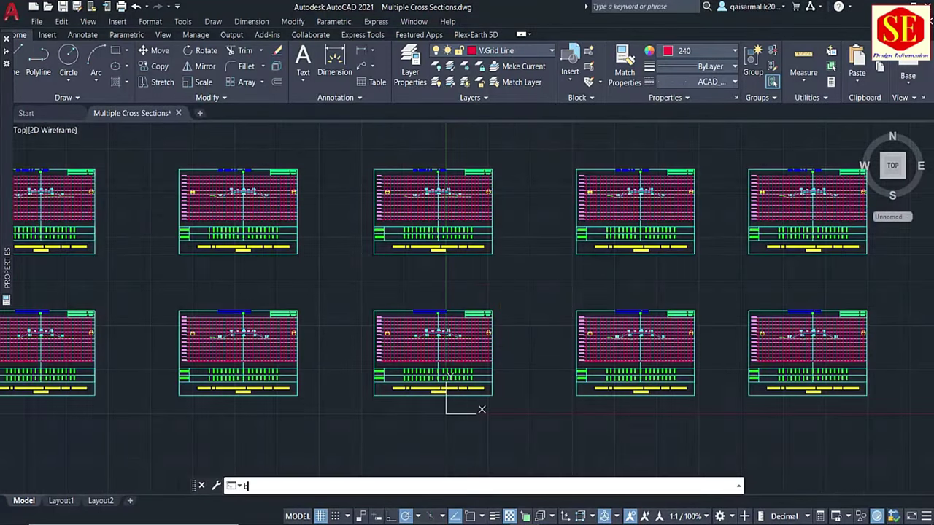
pyautogui.press('Return')
pyautogui.write('xyz')
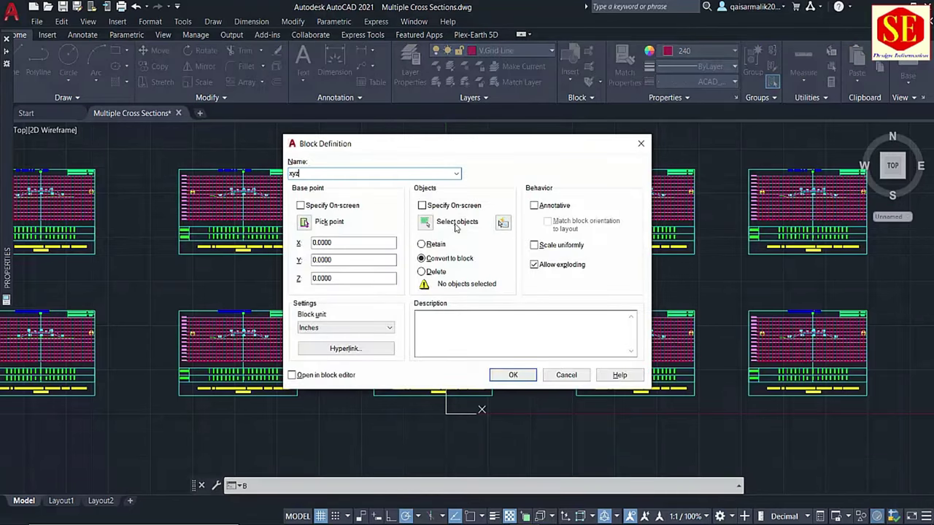
pyautogui.click(426, 222)
pyautogui.click(503, 296)
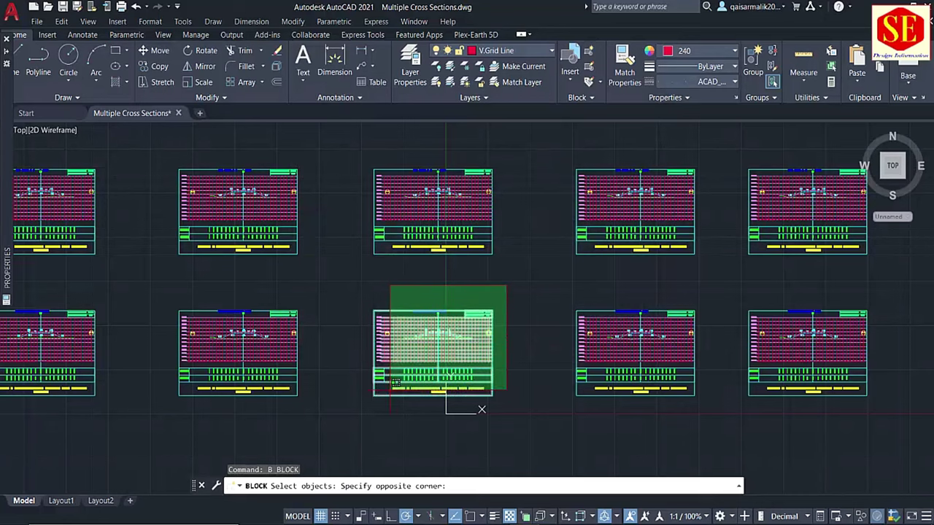
pyautogui.scroll(5, 375, 375)
pyautogui.moveTo(289, 432); pyautogui.dragTo(272, 460, button='middle')
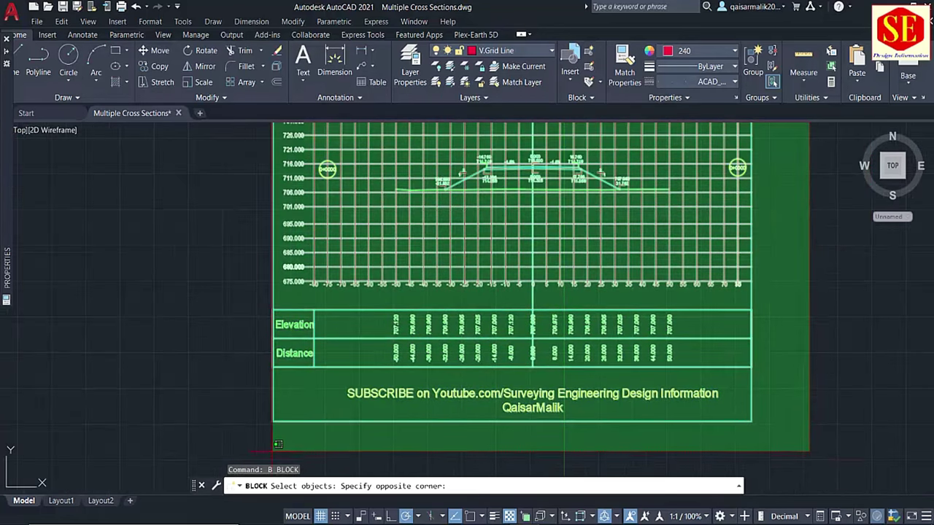
pyautogui.click(245, 451)
pyautogui.press('Return')
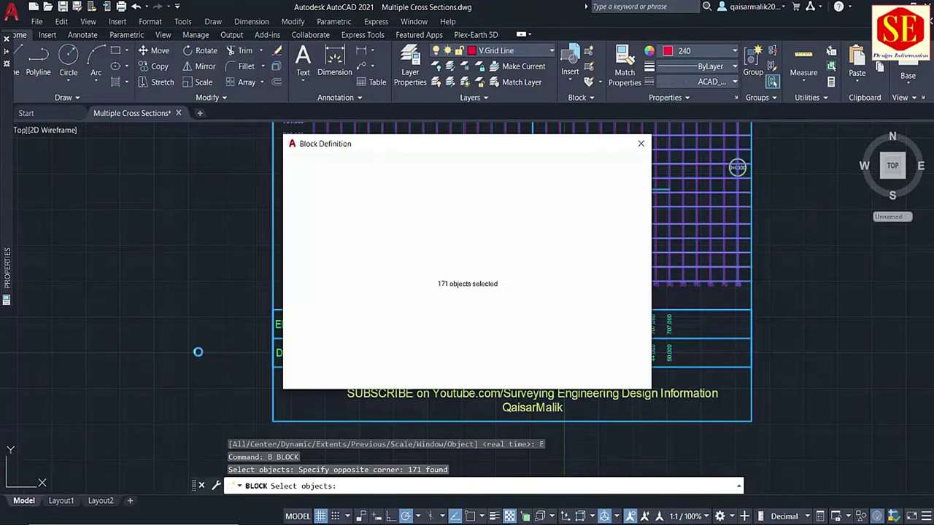
pyautogui.click(510, 373)
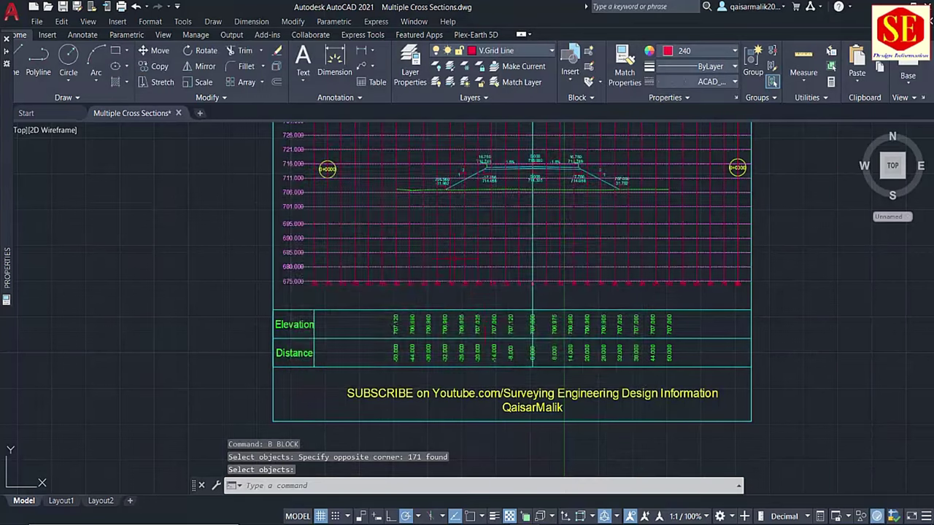
# Copy the chosen cross-section sheet to the clipboard and start a new blank drawing.
pyautogui.rightClick(453, 253)
pyautogui.moveTo(488, 279)
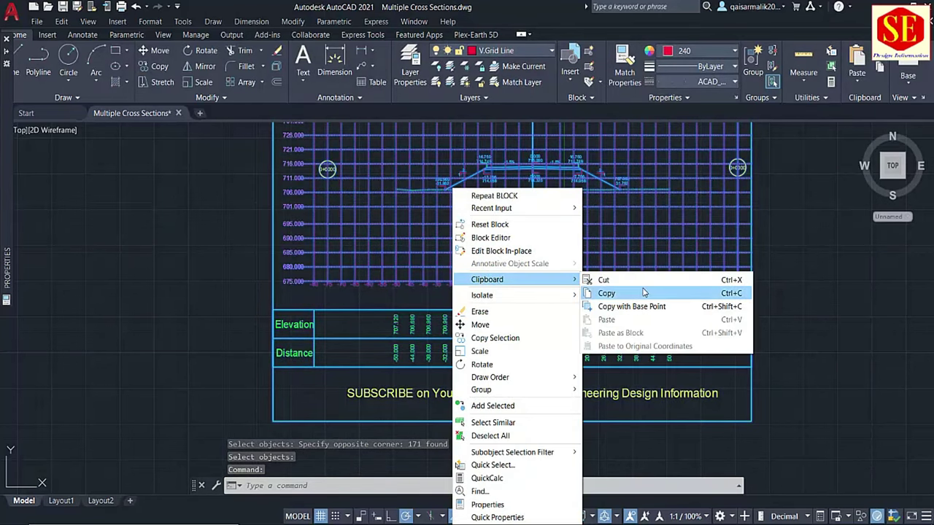
pyautogui.click(644, 293)
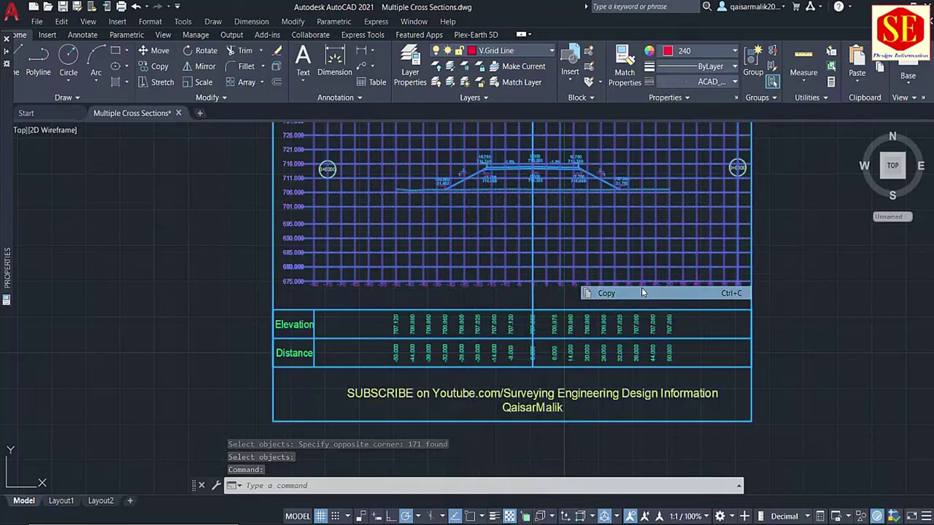
pyautogui.click(200, 114)
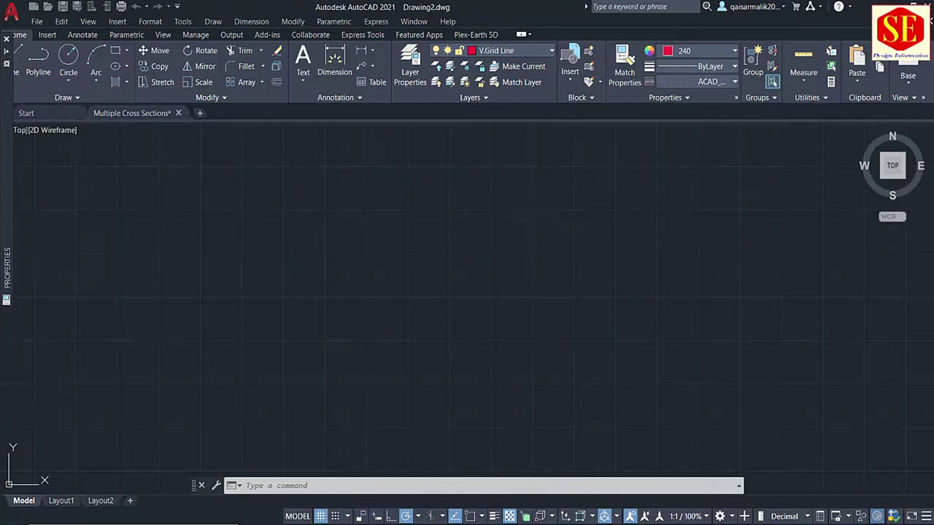
# Paste the sheet into Drawing2 at its original coordinates and zoom to show it whole.
pyautogui.rightClick(421, 215)
pyautogui.moveTo(453, 237)
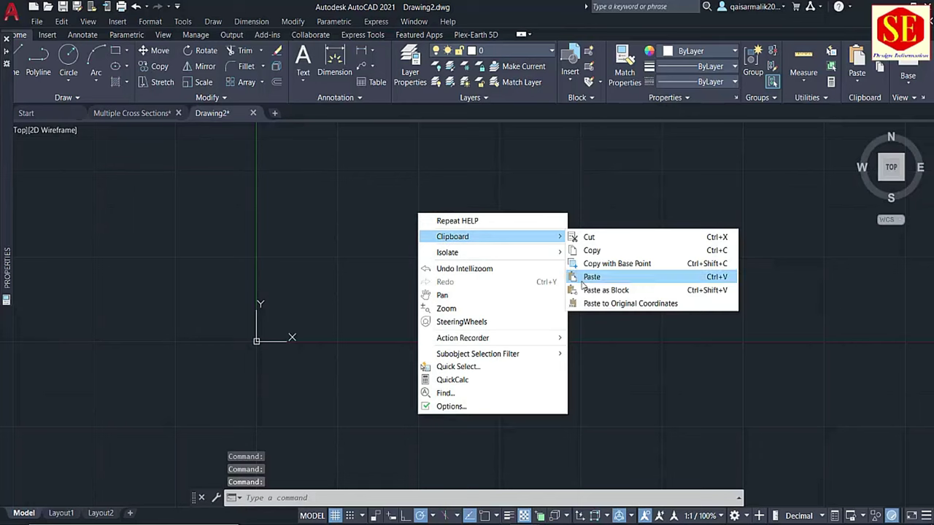
pyautogui.click(606, 303)
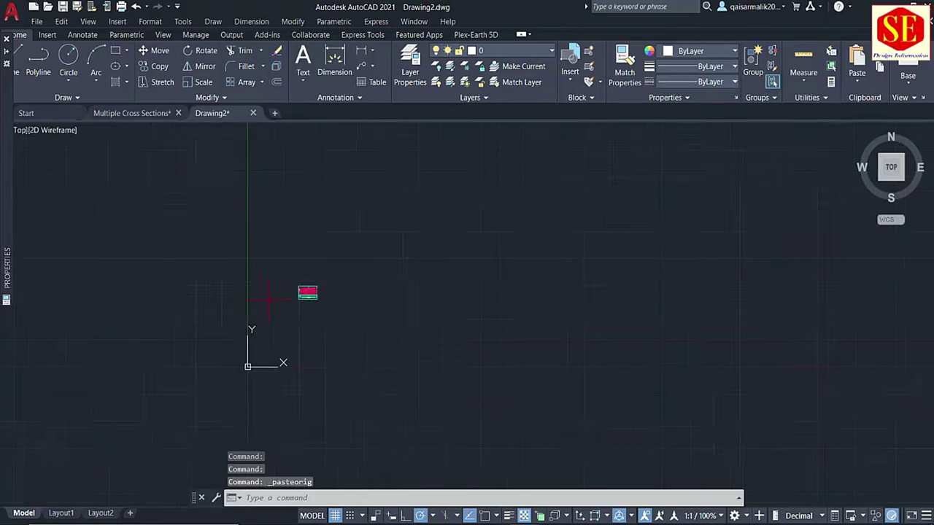
pyautogui.scroll(5, 269, 298)
pyautogui.moveTo(409, 265); pyautogui.dragTo(487, 234, button='middle')
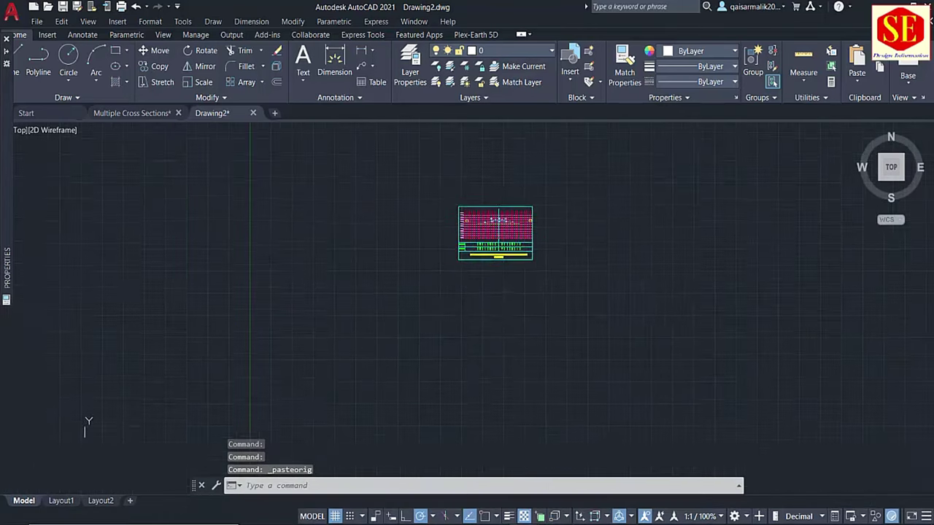
pyautogui.scroll(4, 478, 227)
pyautogui.scroll(-3, 353, 219)
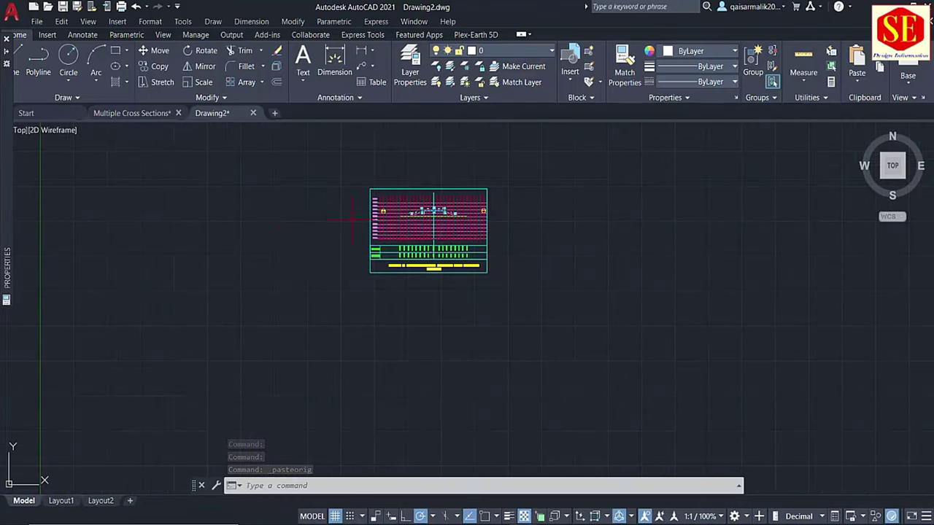
pyautogui.scroll(-3, 353, 219)
pyautogui.scroll(-3, 223, 326)
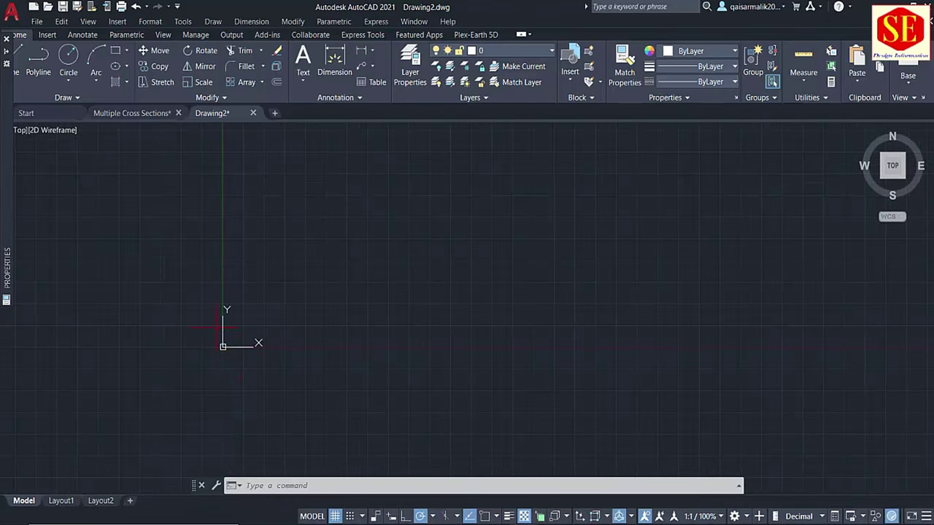
pyautogui.middleClick(223, 277)
pyautogui.middleClick(223, 277)
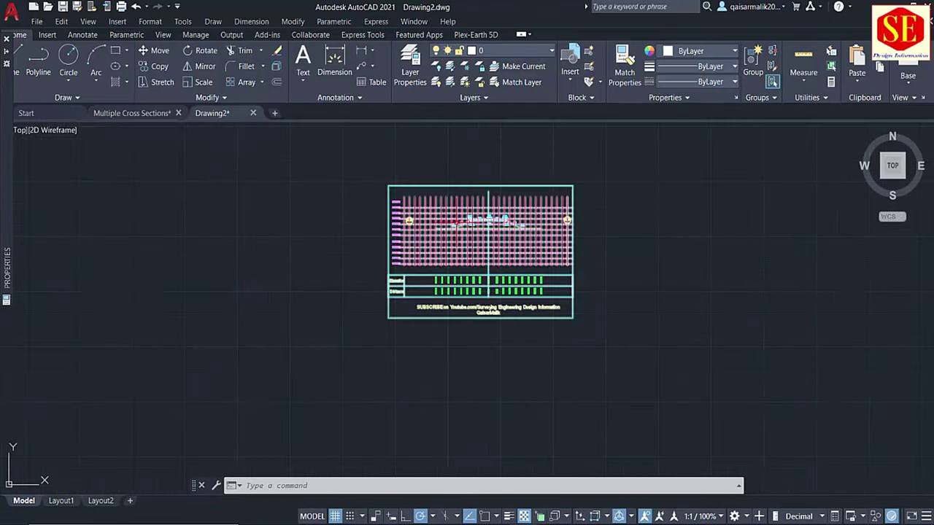
# Check the rows of sheets in the Multiple Cross Sections drawing, then return to Drawing2.
pyautogui.click(131, 113)
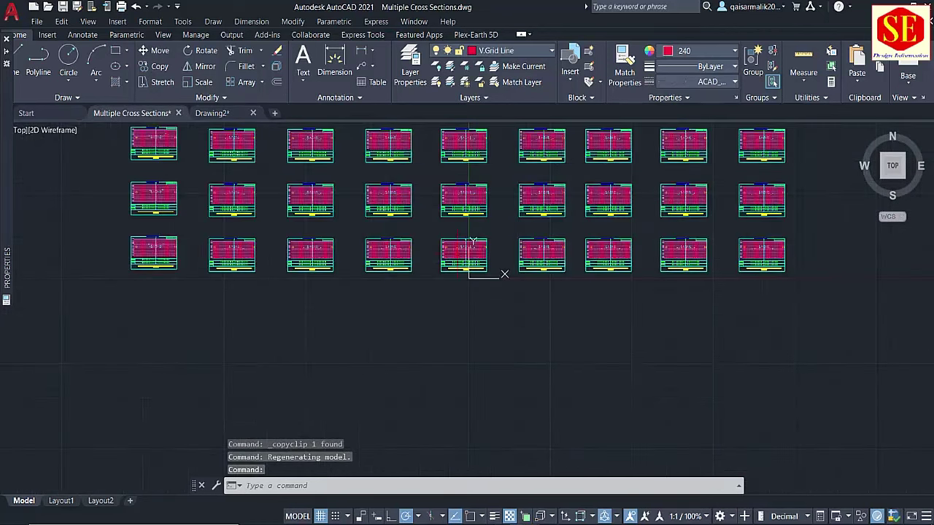
pyautogui.moveTo(473, 241); pyautogui.dragTo(471, 344, button='middle')
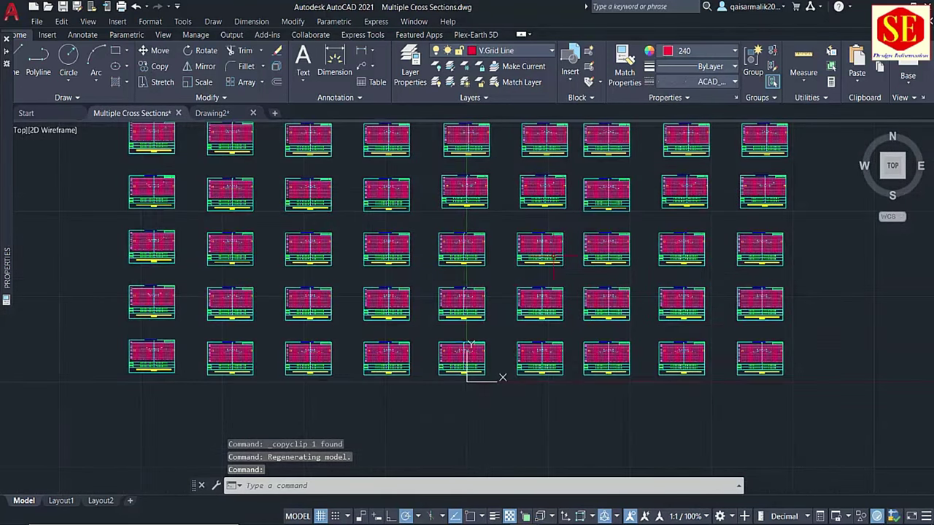
pyautogui.click(211, 113)
# Move the pasted sheet from its centreline top point to 0,715, with all object snaps enabled.
pyautogui.hotkey('ctrl', 'shift', 'v')
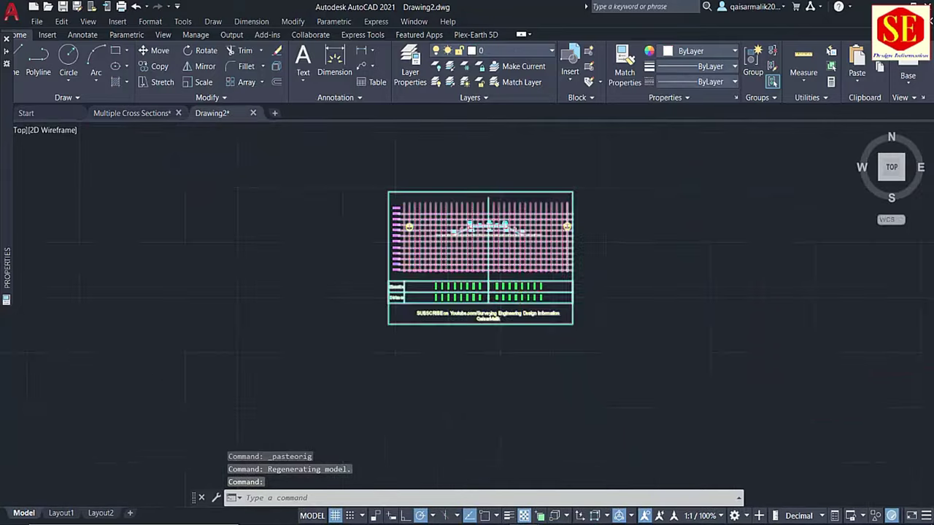
pyautogui.scroll(5, 506, 248)
pyautogui.moveTo(506, 248); pyautogui.dragTo(537, 419, button='middle')
pyautogui.write('m')
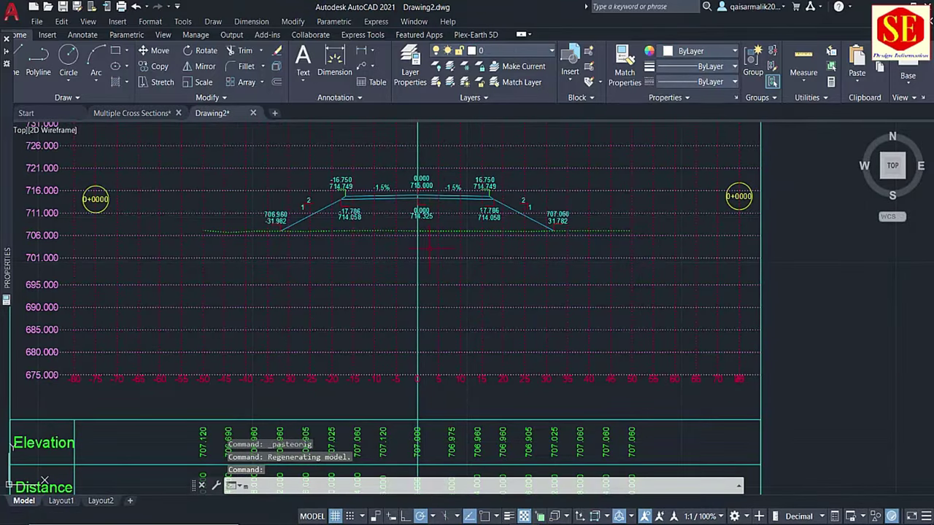
pyautogui.press('Return')
pyautogui.click(10, 449)
pyautogui.scroll(4, 422, 184)
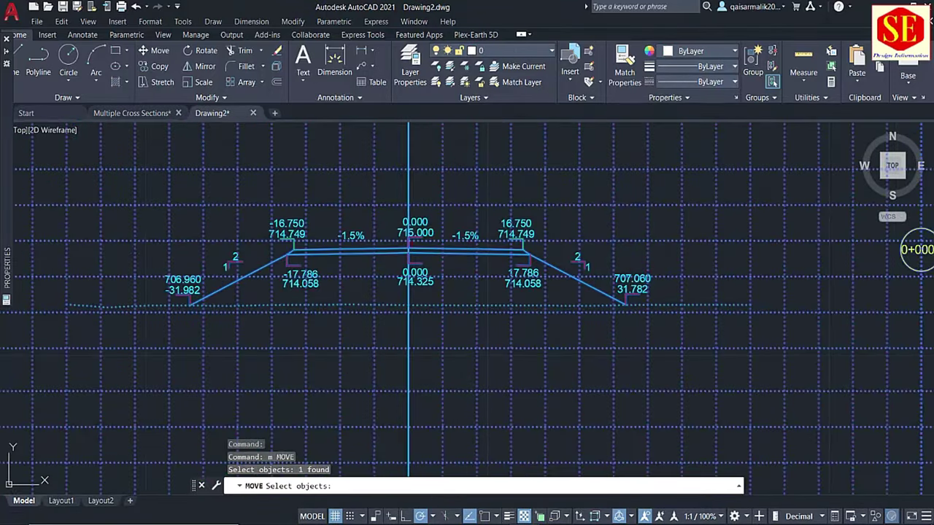
pyautogui.scroll(5, 422, 184)
pyautogui.press('Return')
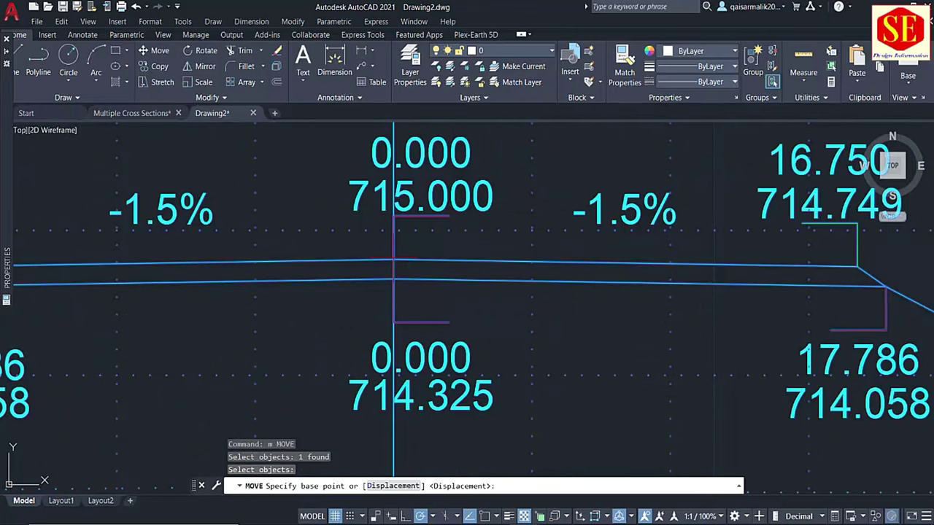
pyautogui.write("'os")
pyautogui.press('Return')
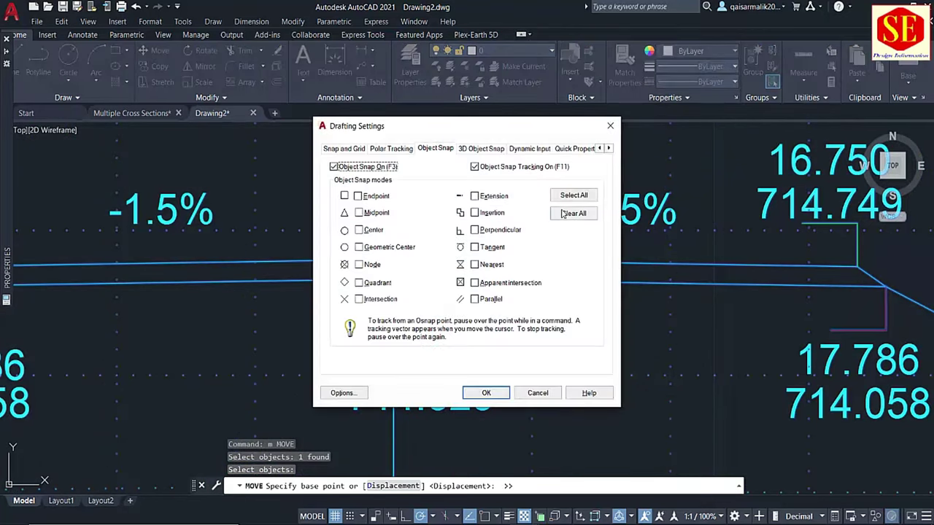
pyautogui.click(574, 194)
pyautogui.click(486, 393)
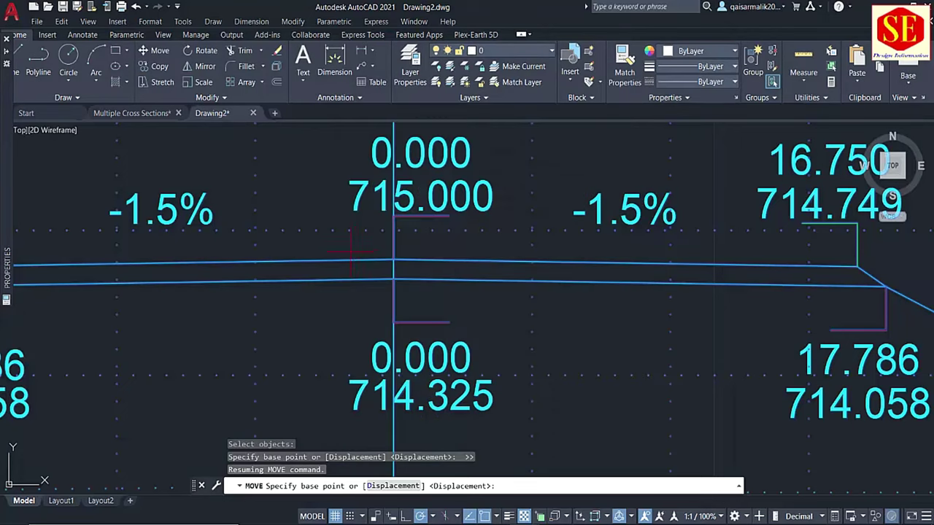
pyautogui.click(394, 259)
pyautogui.write('0,715.')
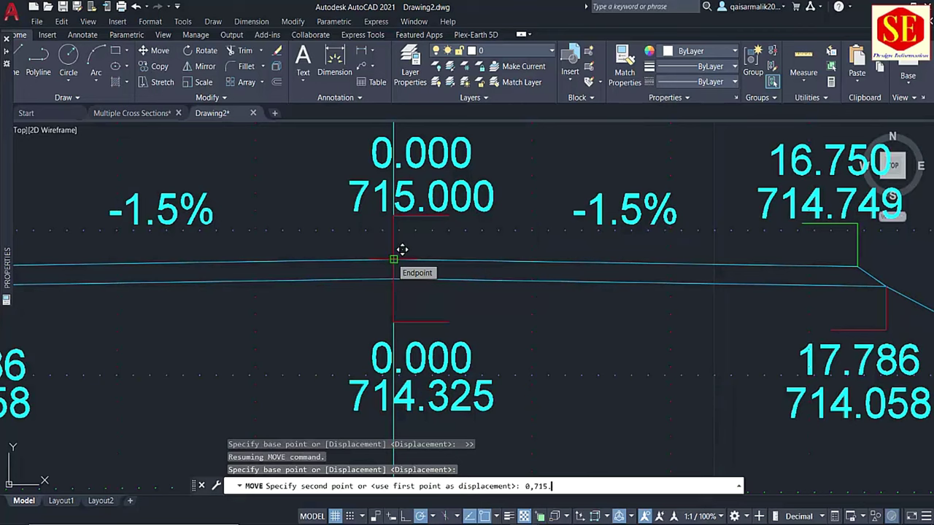
pyautogui.write('0')
pyautogui.press('Return')
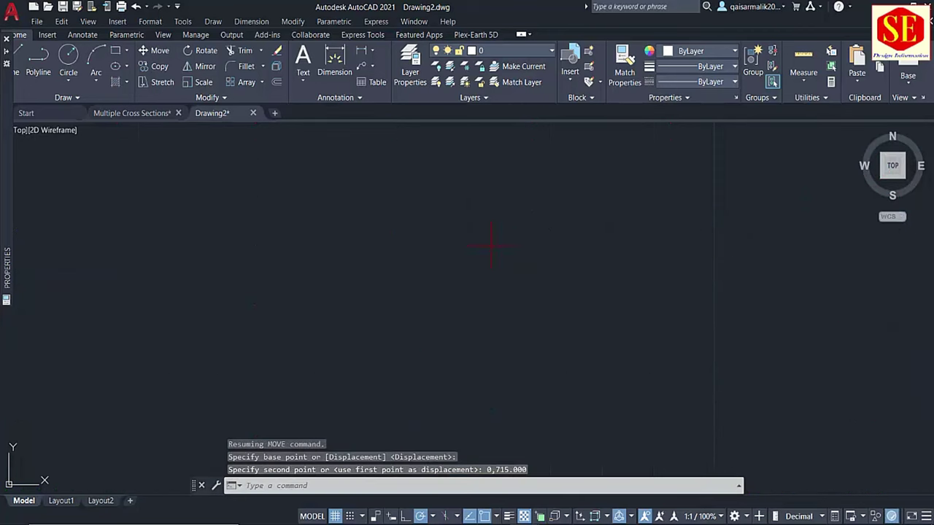
# Zoom to extents, then close in on the upper part of the road template.
pyautogui.write('z')
pyautogui.press('Return')
pyautogui.write('e')
pyautogui.press('Return')
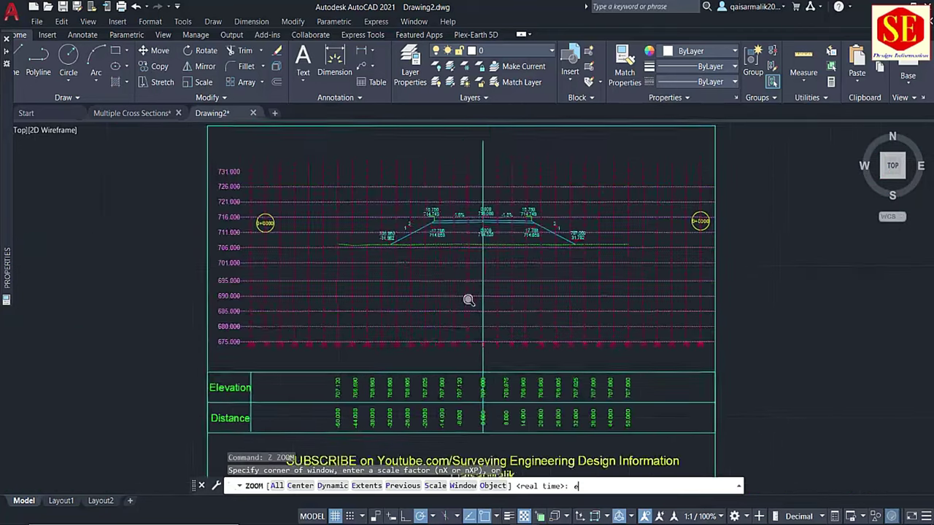
pyautogui.scroll(2, 482, 292)
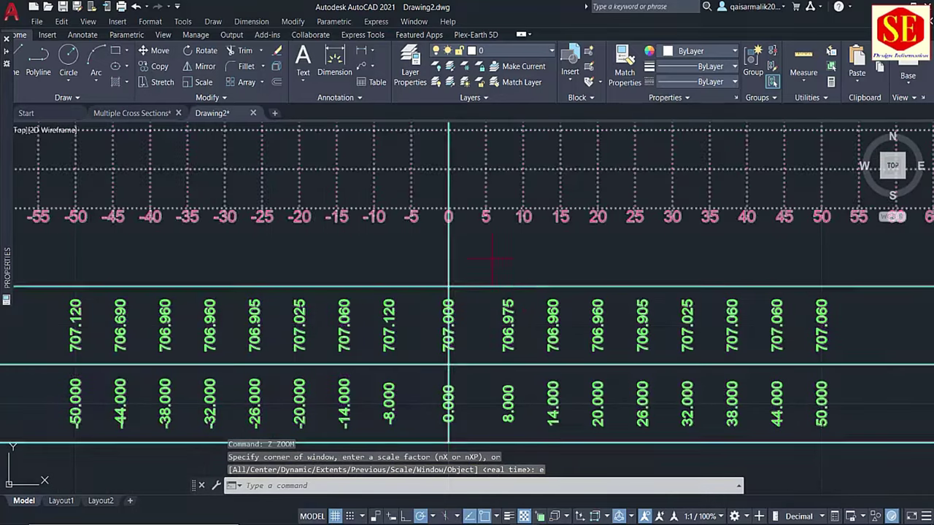
pyautogui.moveTo(484, 265); pyautogui.dragTo(467, 314, button='middle')
pyautogui.scroll(5, 449, 188)
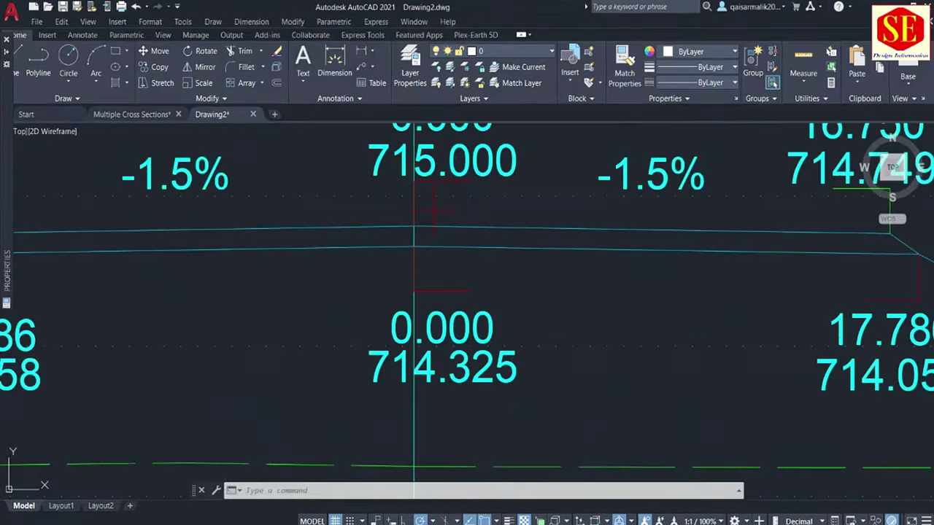
# Use ID on the road crown point to confirm it reads X 0, Y 715.
pyautogui.write('id')
pyautogui.press('Return')
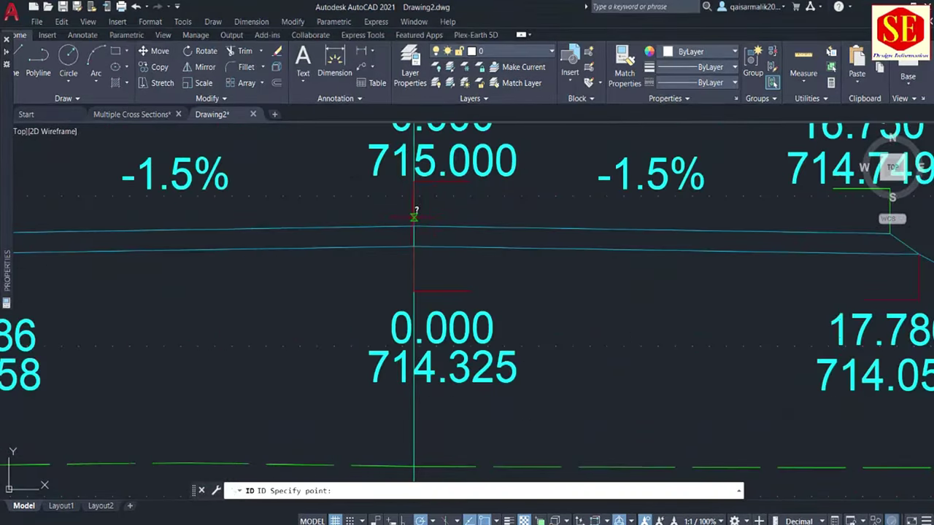
pyautogui.click(414, 227)
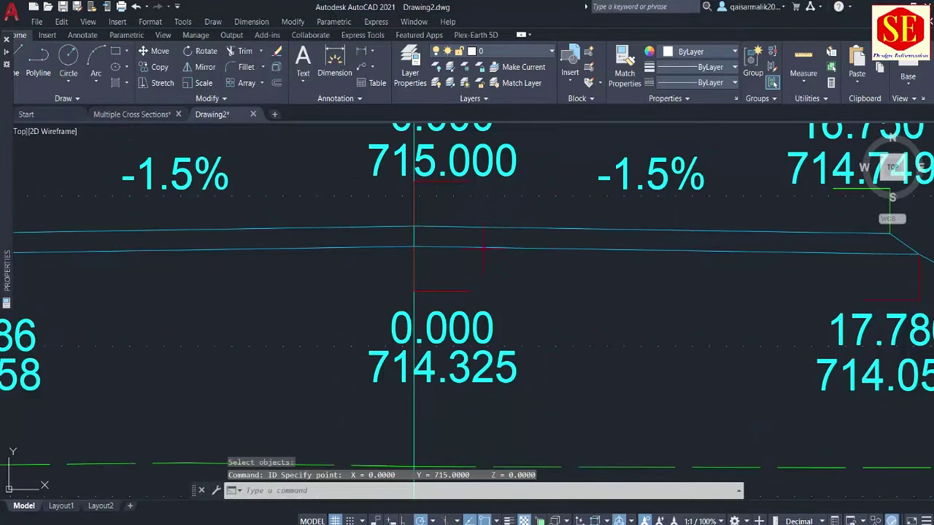
pyautogui.scroll(-6, 482, 248)
pyautogui.scroll(-6, 489, 270)
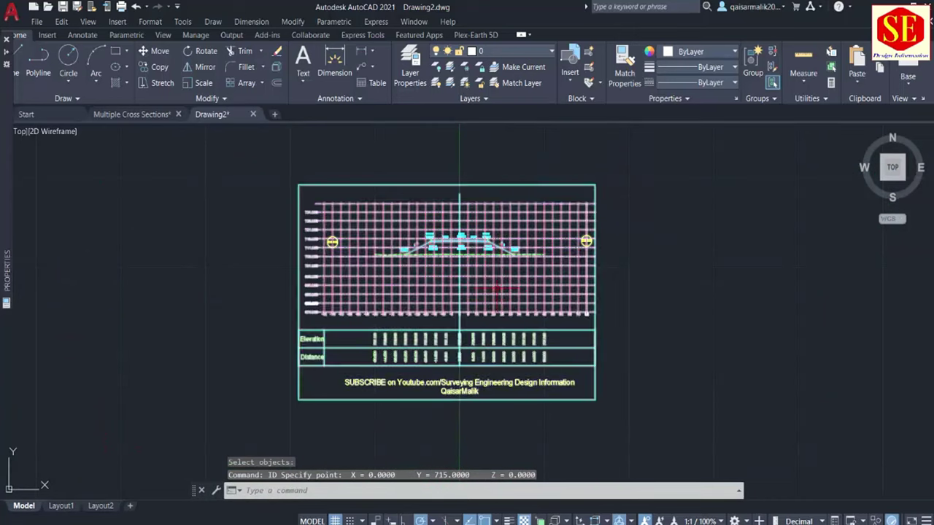
pyautogui.scroll(-2, 466, 248)
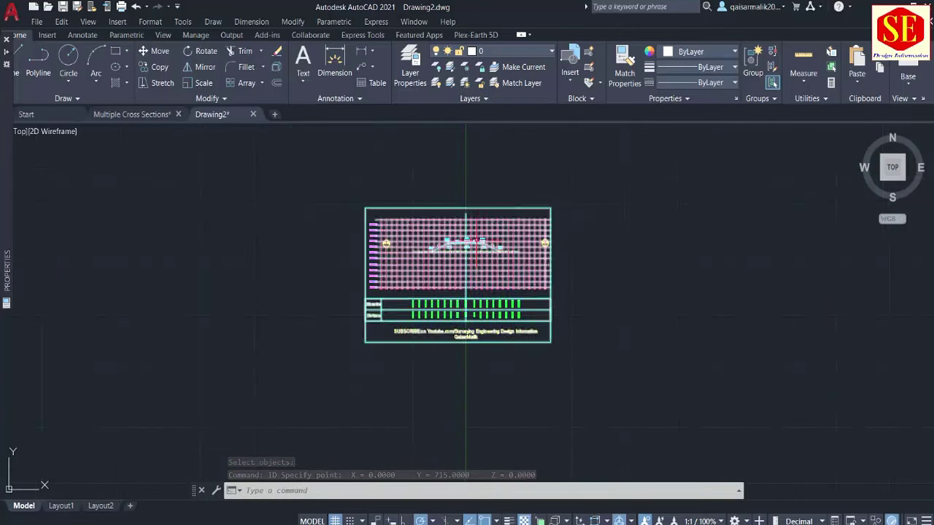
pyautogui.scroll(-3, 477, 170)
pyautogui.moveTo(478, 171); pyautogui.dragTo(469, 282, button='middle')
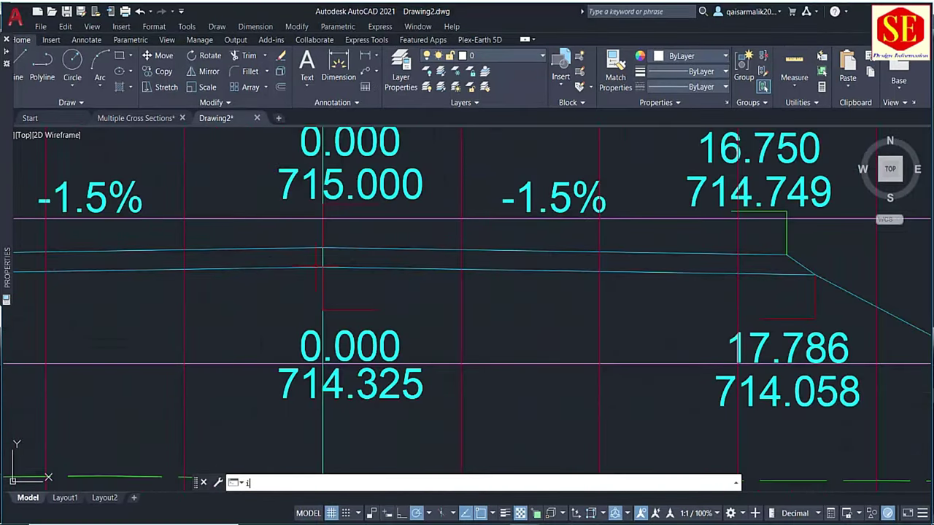
pyautogui.write('ID')
pyautogui.press('Return')
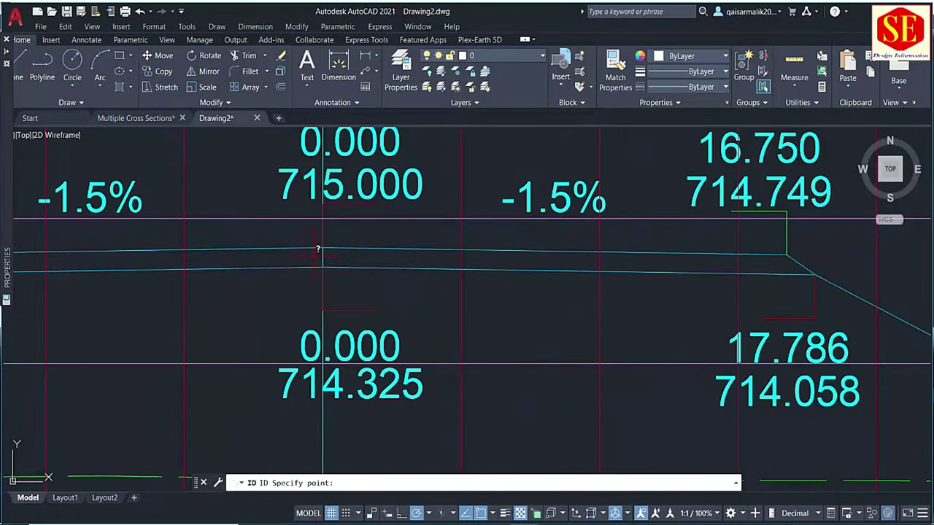
pyautogui.click(323, 248)
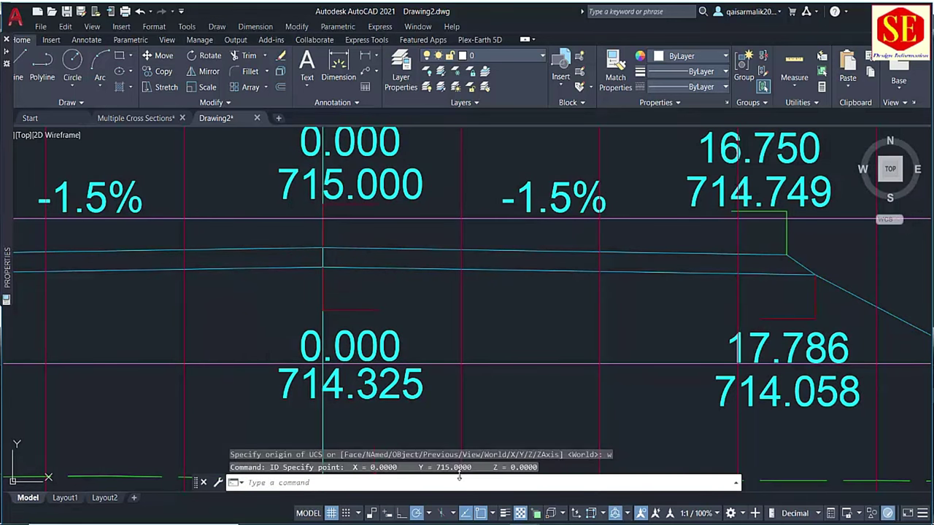
pyautogui.scroll(-5, 502, 219)
pyautogui.scroll(-3, 373, 225)
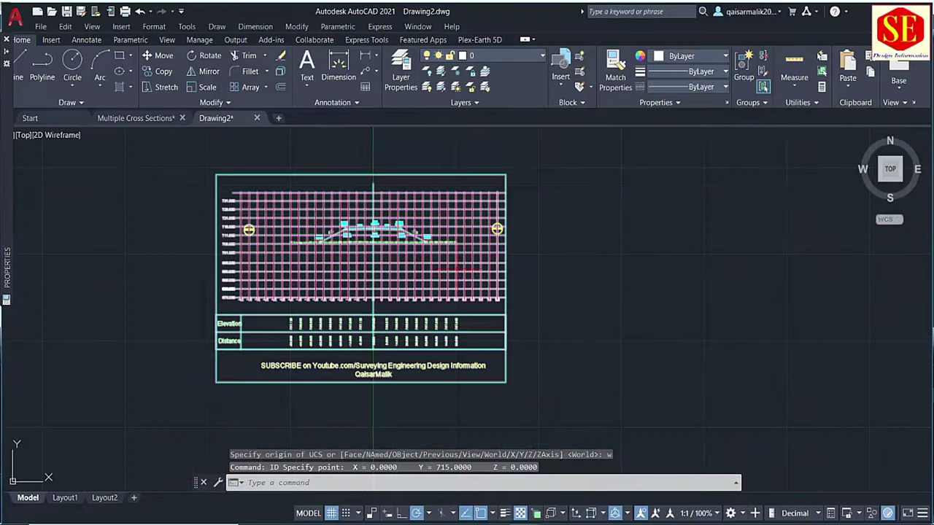
pyautogui.press('Escape')
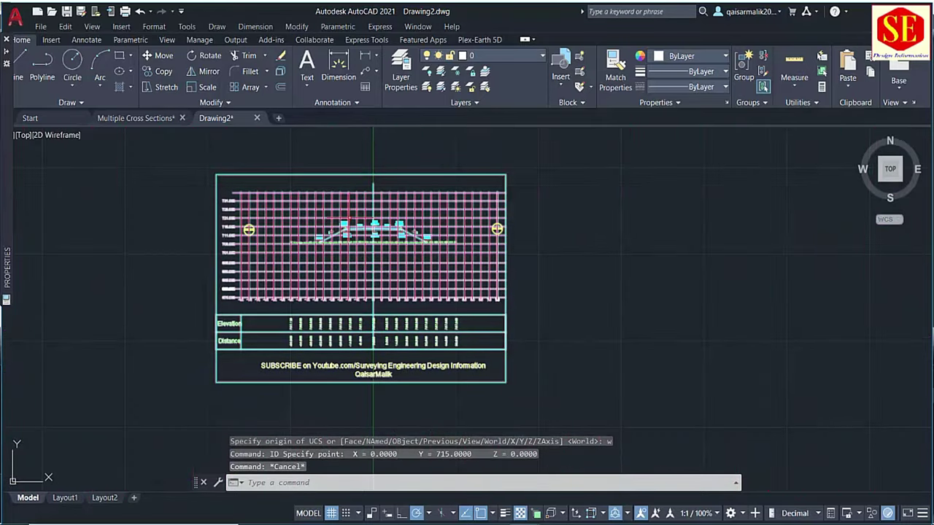
# Zoom and pan until the cross-section sheet fills the viewport.
pyautogui.scroll(2, 373, 219)
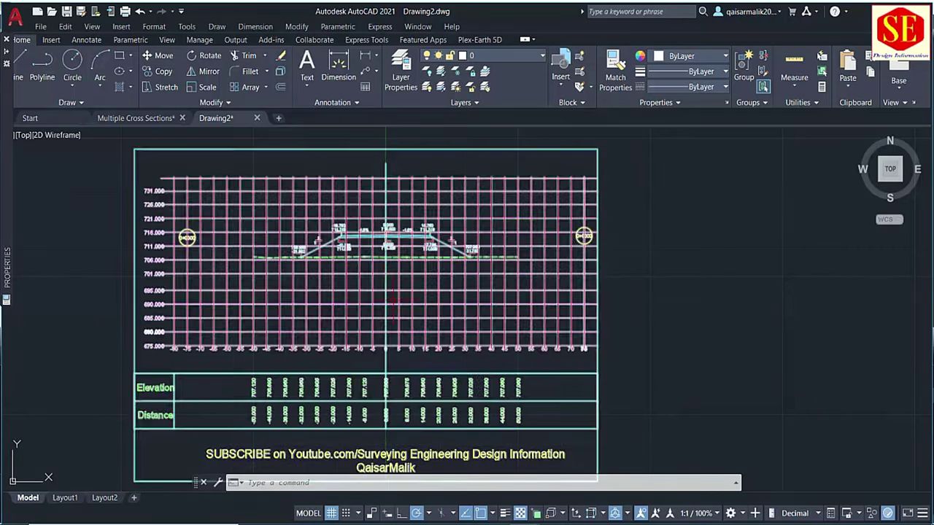
pyautogui.scroll(-4, 385, 248)
pyautogui.moveTo(402, 246); pyautogui.dragTo(404, 296, button='middle')
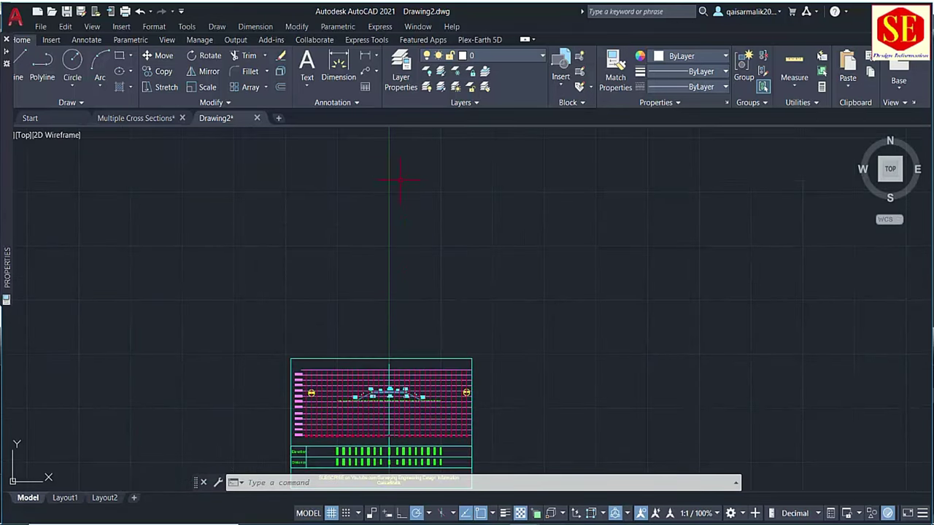
pyautogui.moveTo(402, 156); pyautogui.dragTo(400, 238, button='middle')
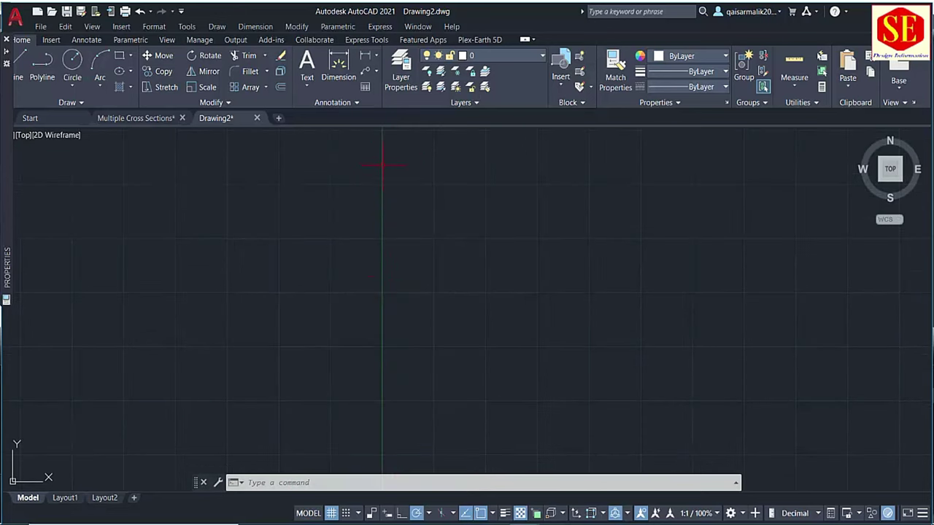
pyautogui.scroll(-2, 381, 299)
pyautogui.scroll(-2, 381, 315)
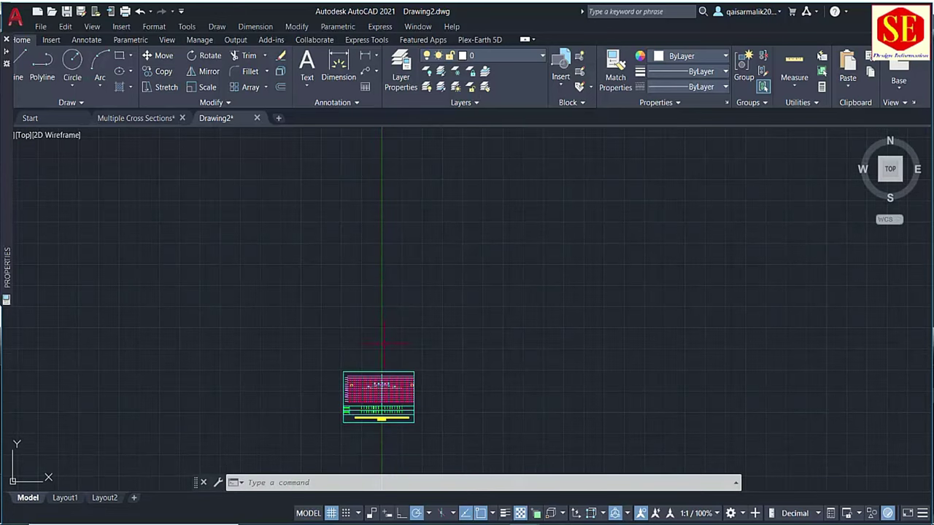
pyautogui.scroll(2, 380, 405)
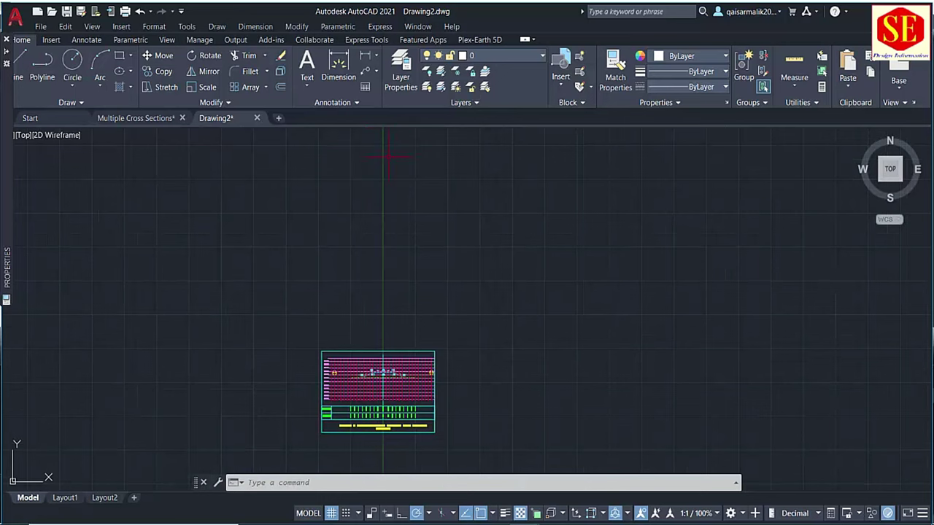
pyautogui.scroll(2, 357, 396)
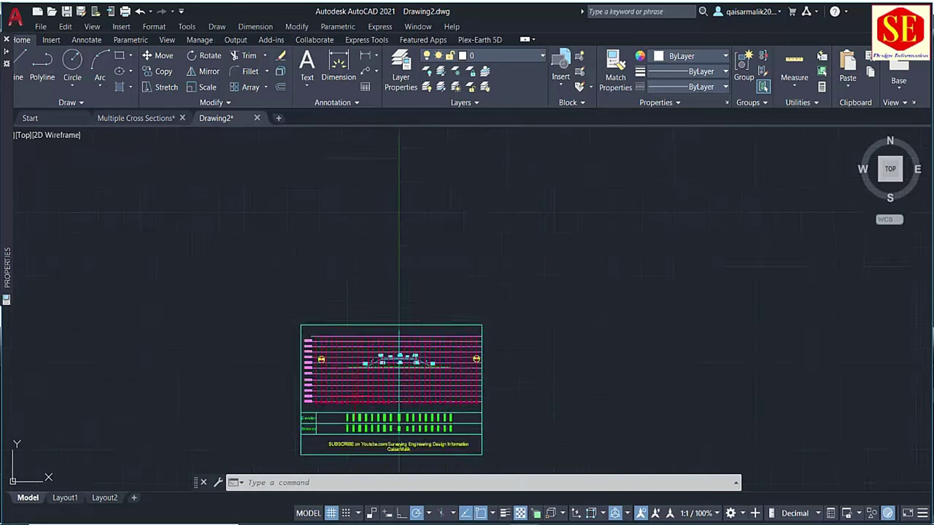
pyautogui.scroll(2, 357, 395)
pyautogui.scroll(2, 432, 361)
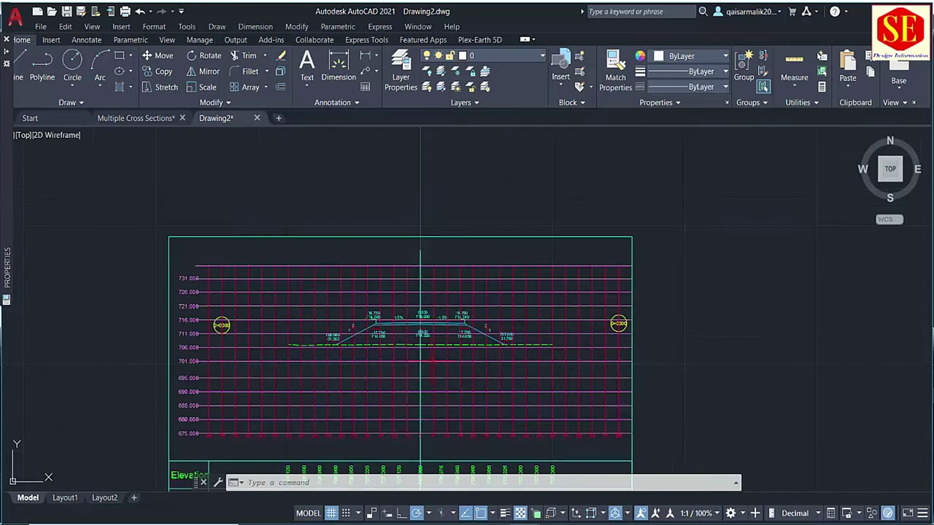
pyautogui.scroll(2, 425, 355)
# Reset the UCS to World.
pyautogui.write('ucs')
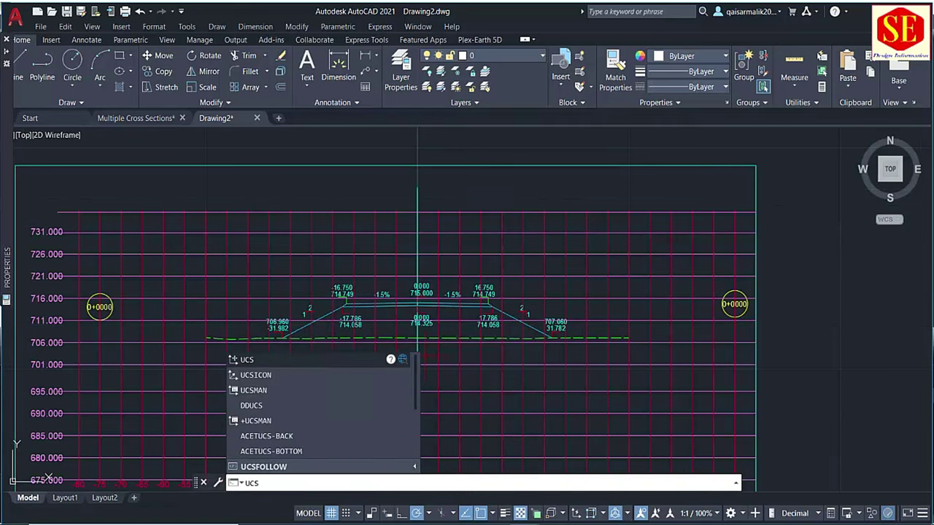
pyautogui.press('Return')
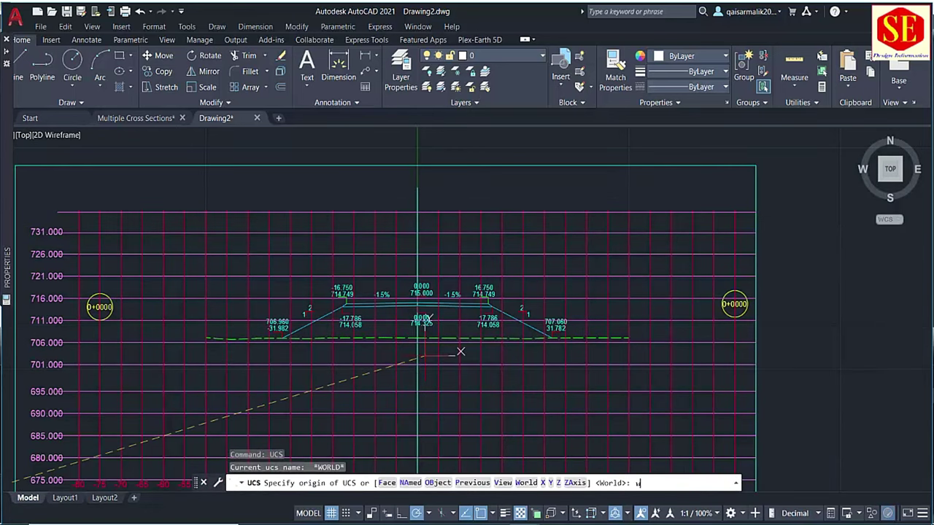
pyautogui.press('Return')
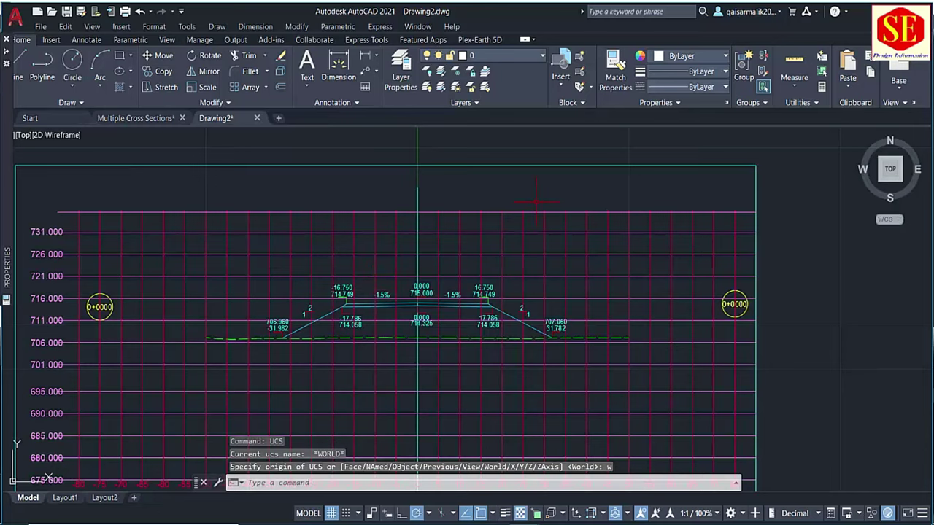
# Move the UCS origin to 0,300 and zoom in on the road centre.
pyautogui.write('ucs')
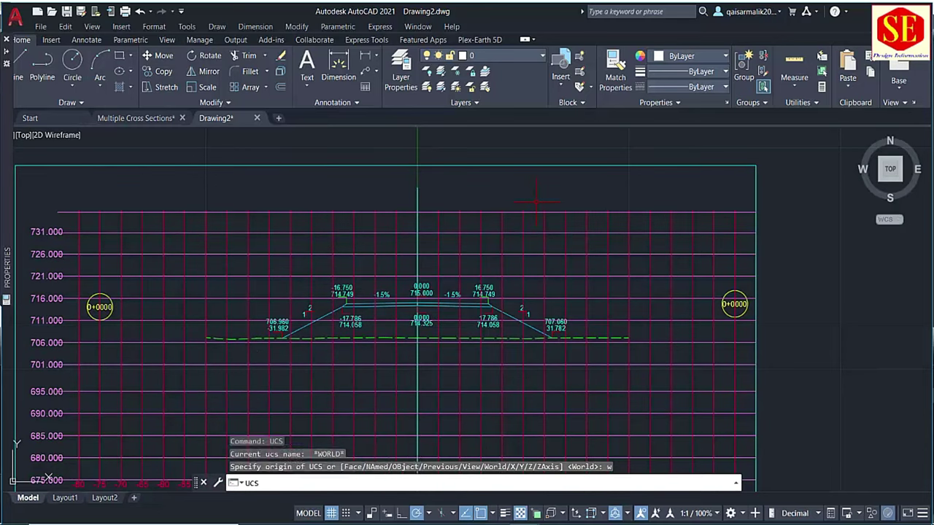
pyautogui.press('Return')
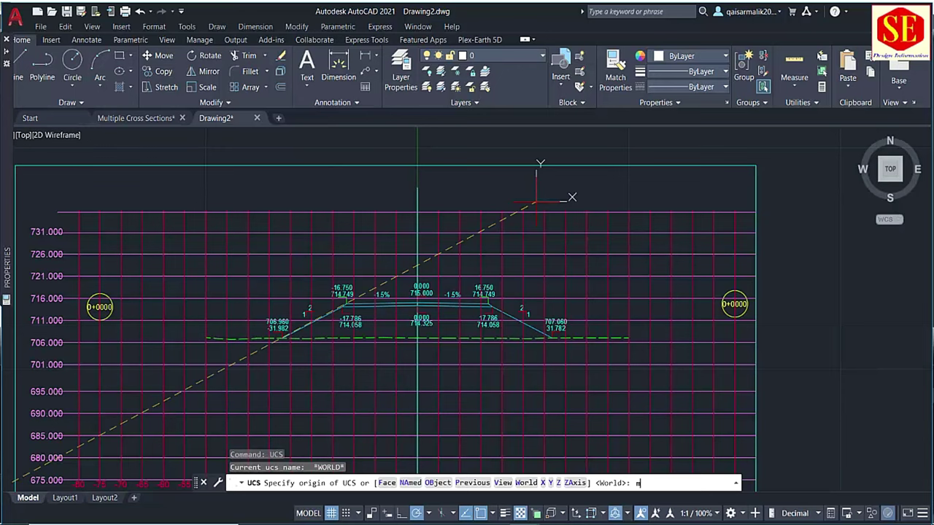
pyautogui.press('Return')
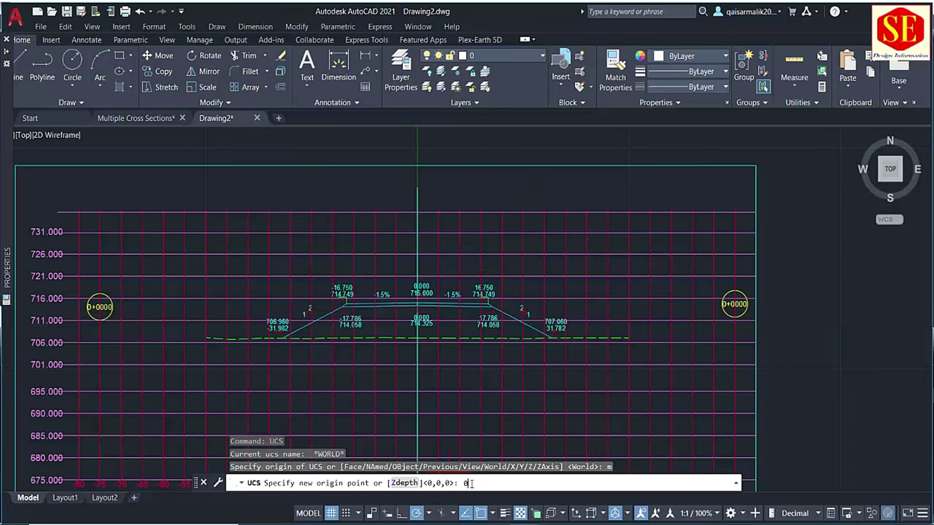
pyautogui.write('00')
pyautogui.press('BackSpace')
pyautogui.press('BackSpace')
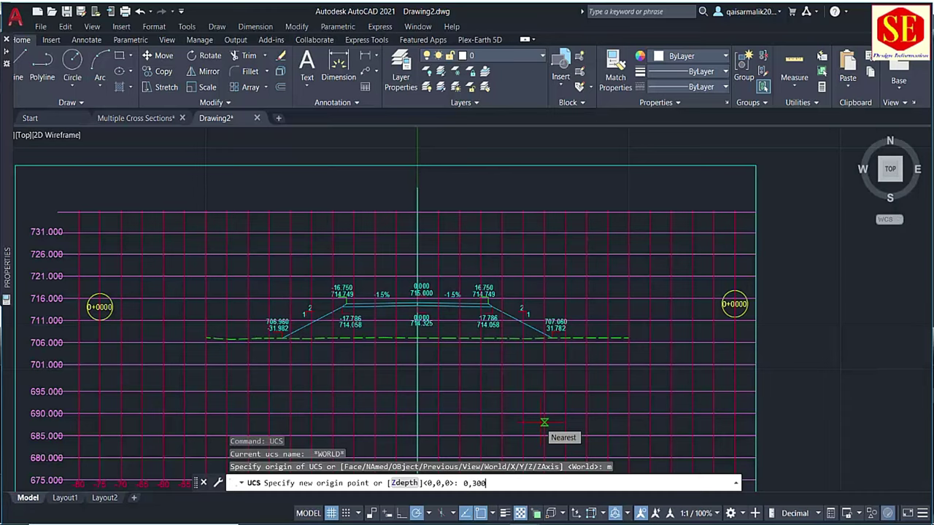
pyautogui.press('Return')
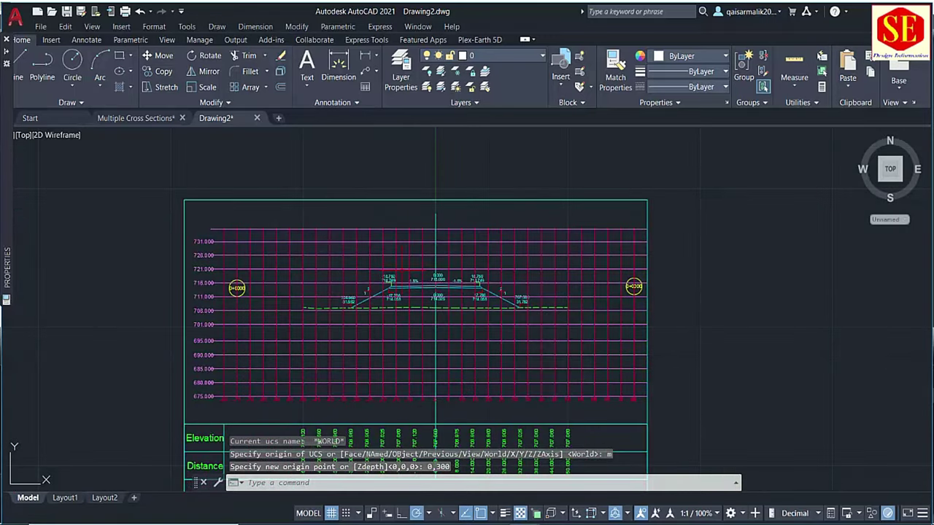
pyautogui.scroll(4, 419, 277)
pyautogui.scroll(2, 420, 277)
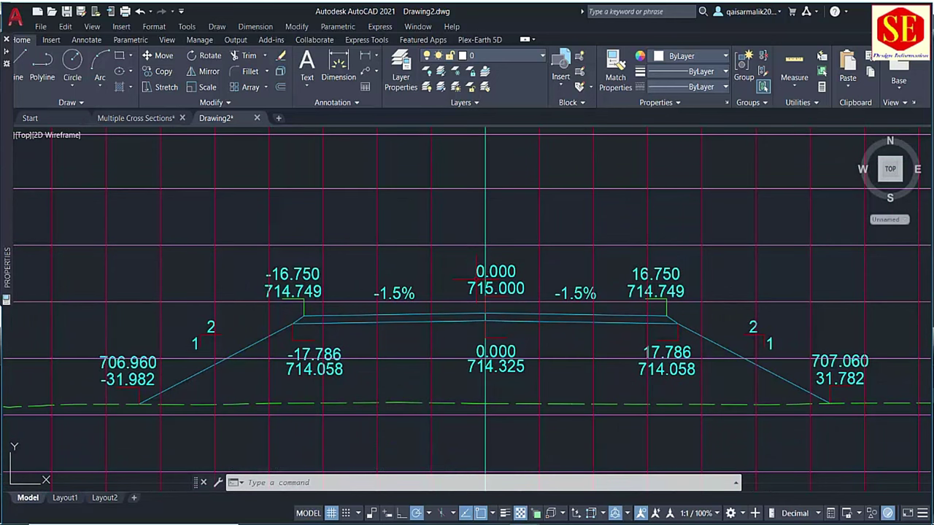
# Copy the section block from its road crown point to 0,715 above the original.
pyautogui.write('c')
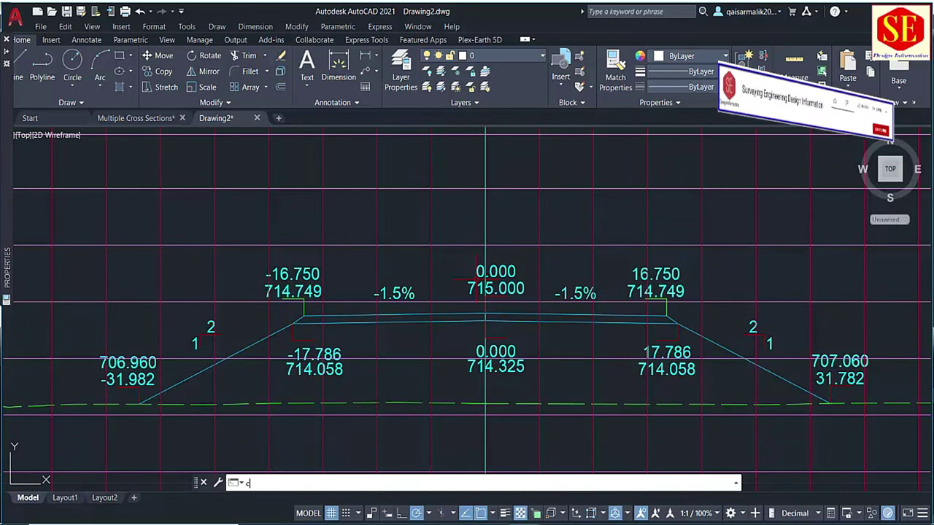
pyautogui.write('o')
pyautogui.press('Return')
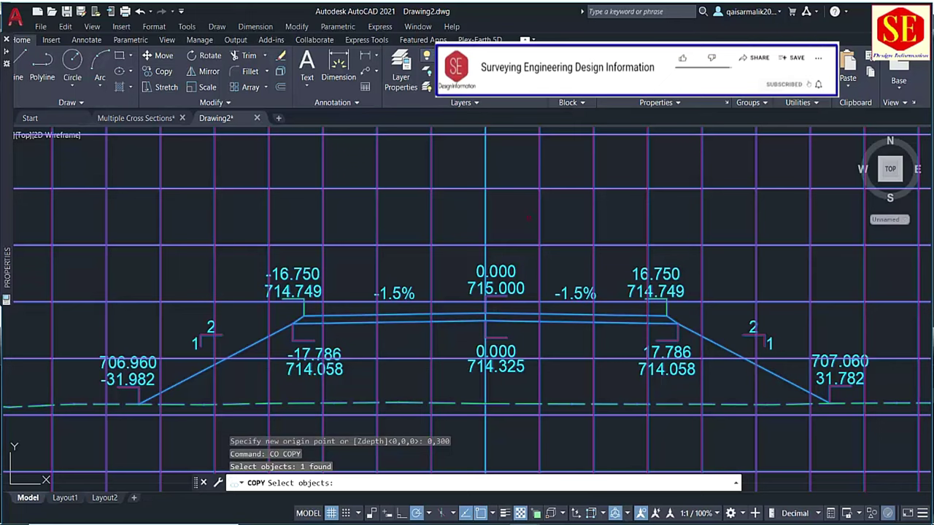
pyautogui.press('Return')
pyautogui.scroll(4, 485, 303)
pyautogui.scroll(2, 485, 303)
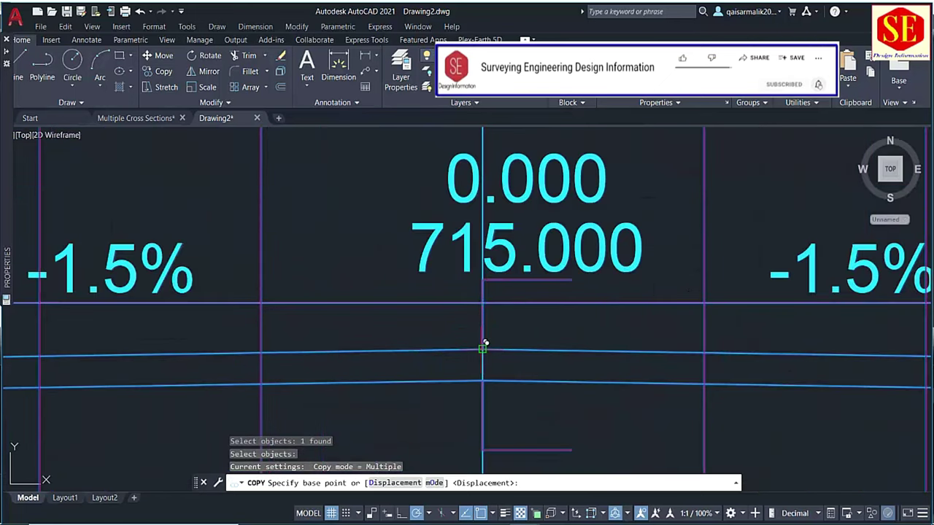
pyautogui.click(485, 343)
pyautogui.write('0,')
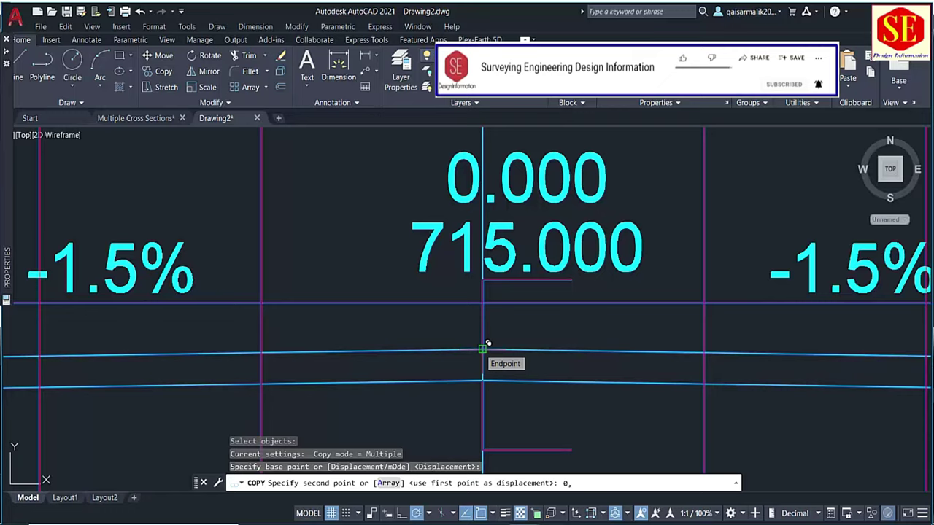
pyautogui.write('715')
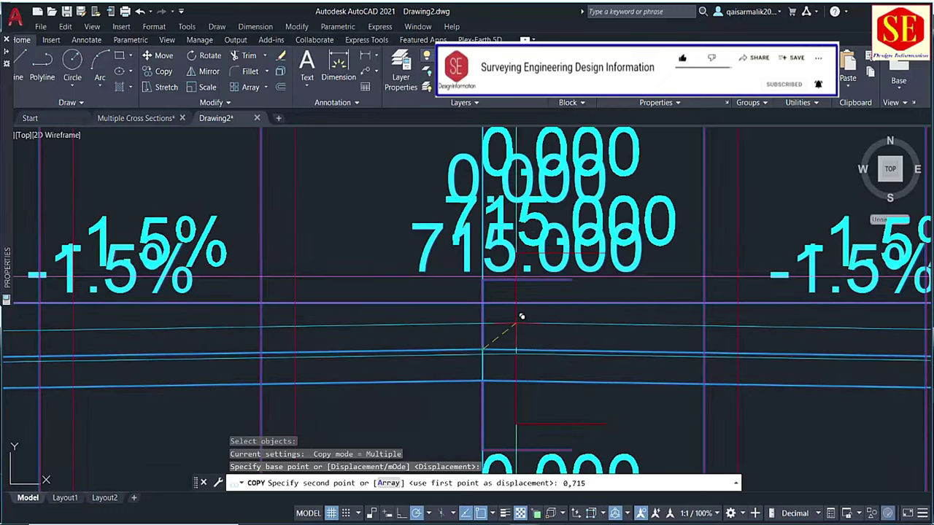
pyautogui.scroll(-5, 518, 316)
pyautogui.scroll(-3, 514, 329)
pyautogui.scroll(-4, 514, 325)
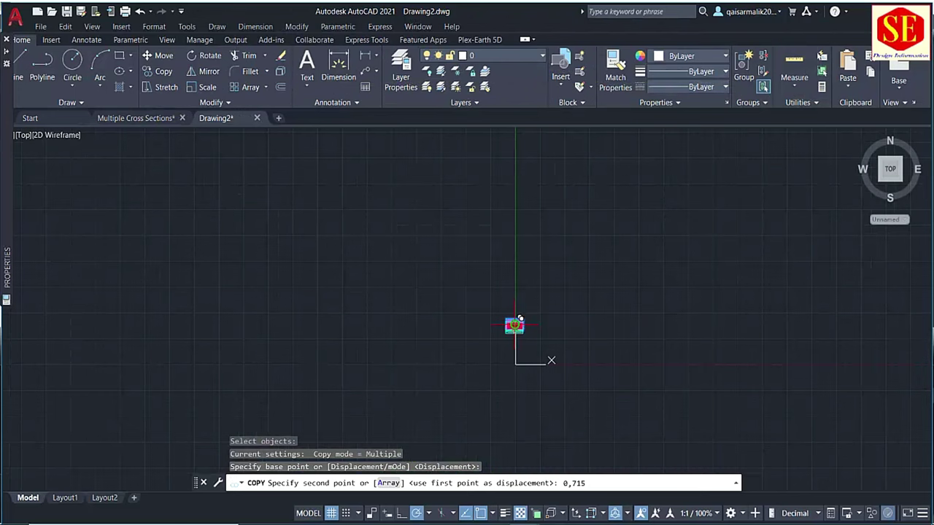
pyautogui.press('Return')
pyautogui.scroll(4, 518, 307)
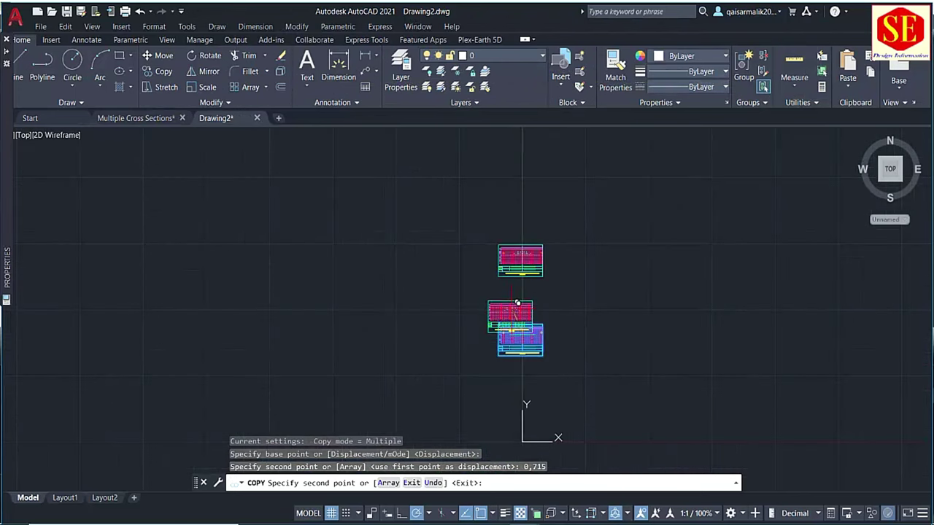
pyautogui.press('Escape')
pyautogui.scroll(3, 517, 248)
pyautogui.scroll(2, 518, 248)
pyautogui.scroll(3, 517, 249)
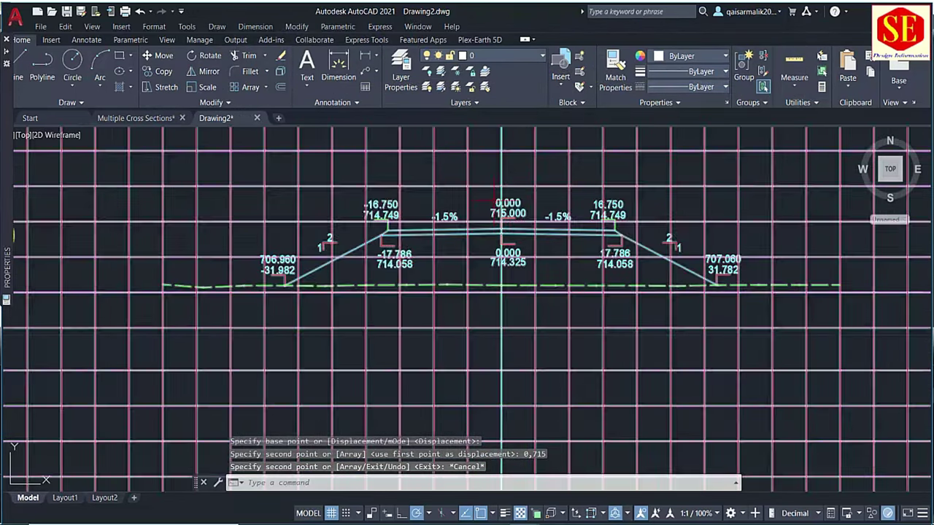
pyautogui.scroll(4, 512, 223)
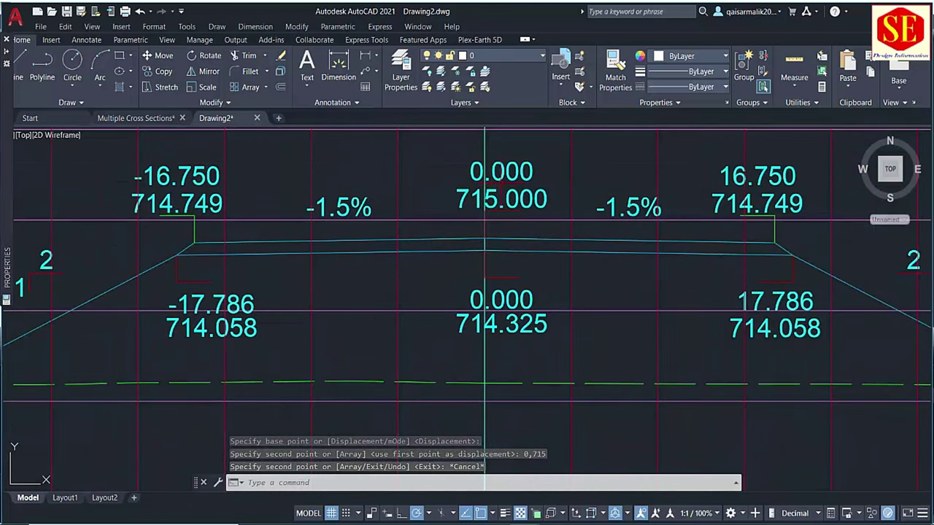
pyautogui.scroll(-7, 485, 248)
pyautogui.scroll(-8, 482, 329)
pyautogui.scroll(8, 473, 314)
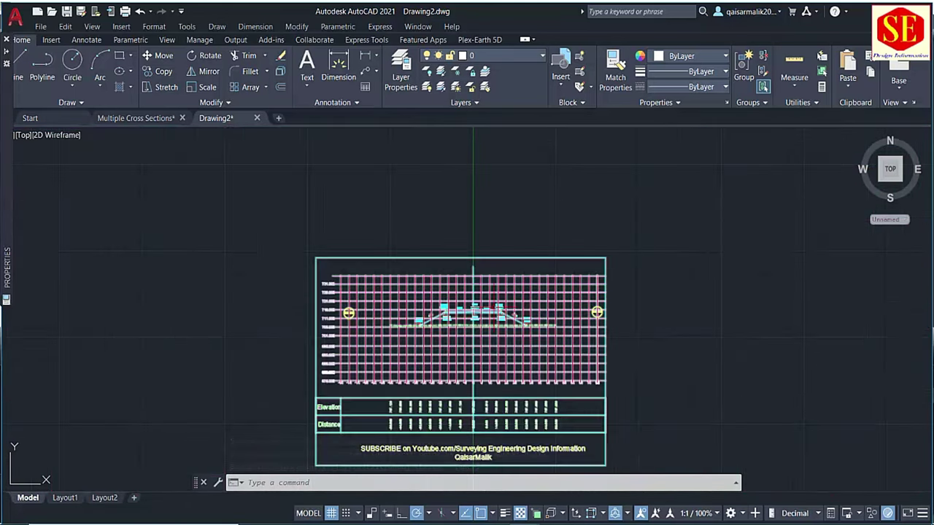
pyautogui.scroll(-8, 474, 312)
pyautogui.scroll(6, 481, 262)
pyautogui.write('u')
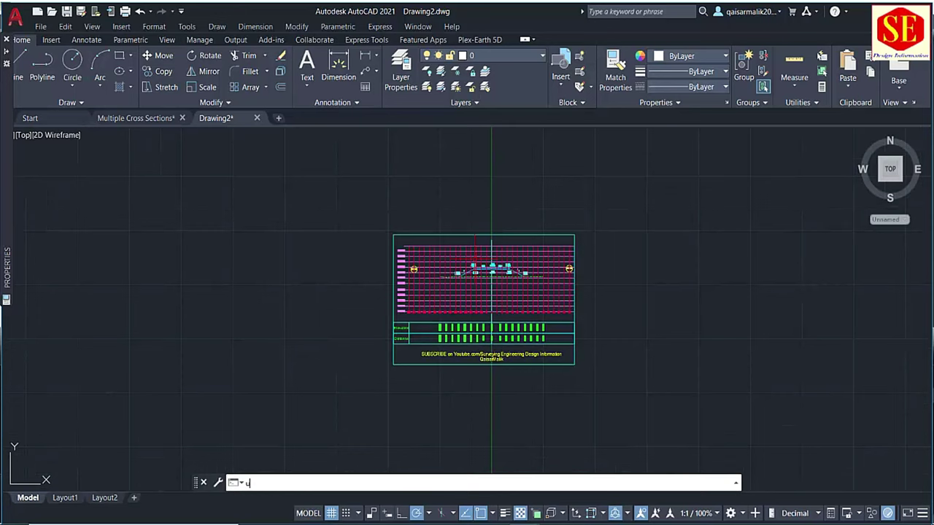
# Move the UCS origin 300 units up to 0,300.
pyautogui.write('sunstatus')
pyautogui.press('Return')
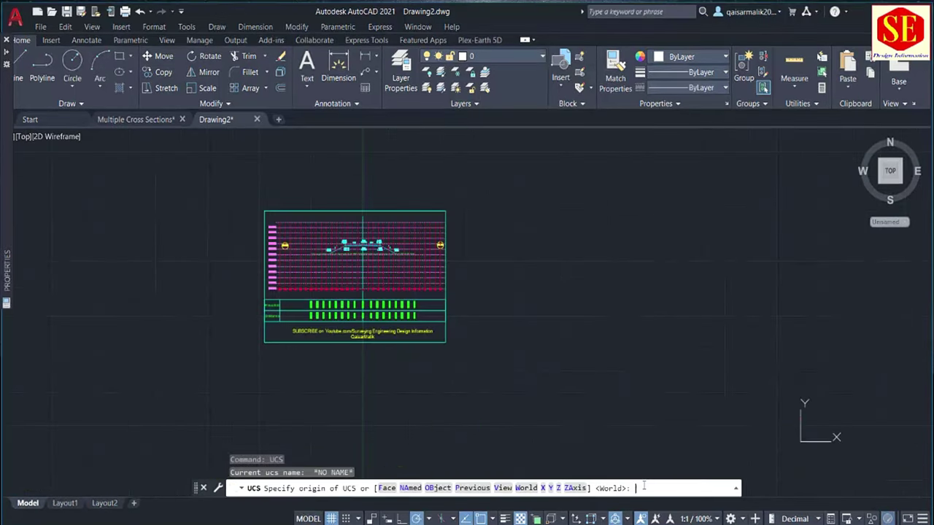
pyautogui.write('m')
pyautogui.press('Return')
pyautogui.write('0,300')
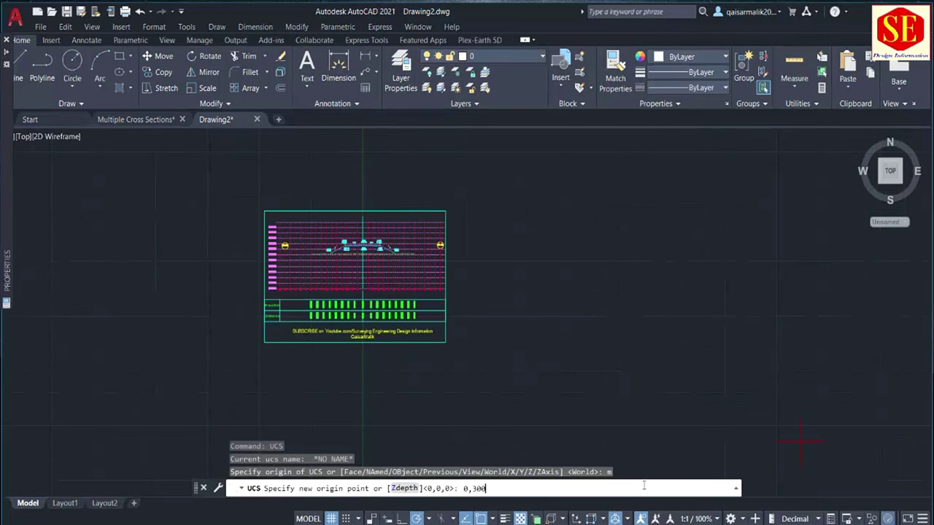
pyautogui.press('Return')
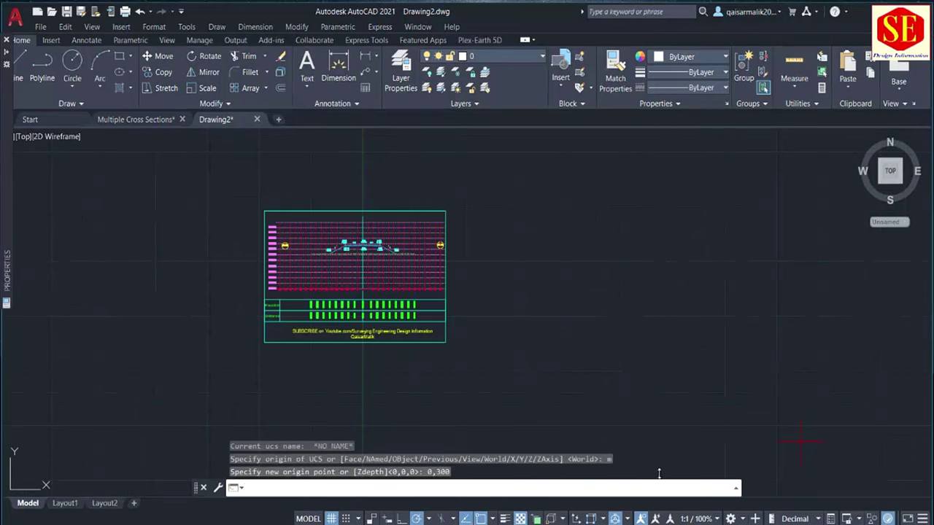
# Copy the section block from the road crown point to 0,715 as a third sheet.
pyautogui.write('c')
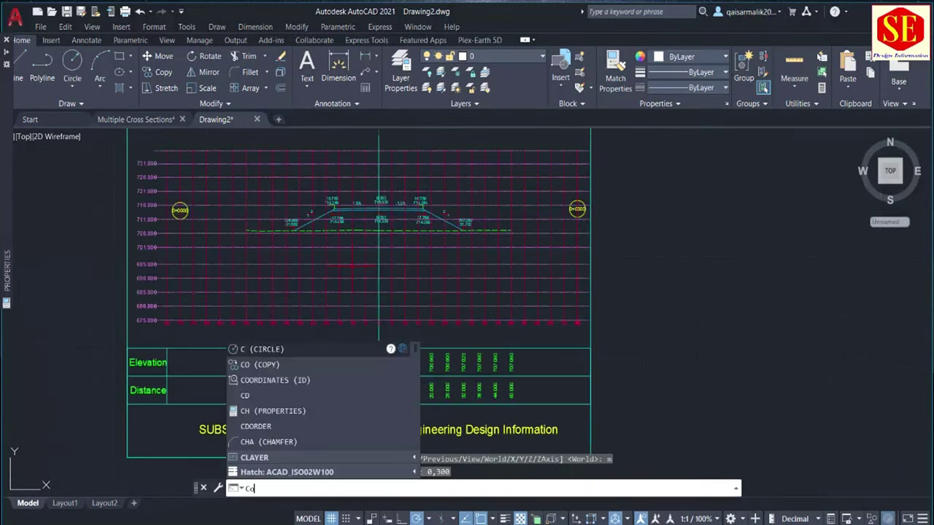
pyautogui.write('o')
pyautogui.press('Return')
pyautogui.click(389, 215)
pyautogui.scroll(5, 389, 215)
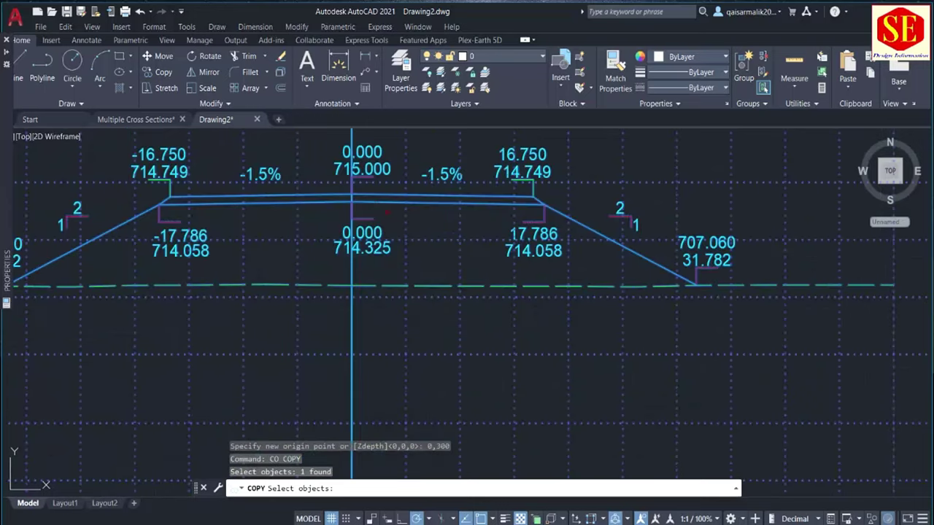
pyautogui.press('Return')
pyautogui.click(352, 193)
pyautogui.moveTo(354, 188); pyautogui.dragTo(354, 222, button='middle')
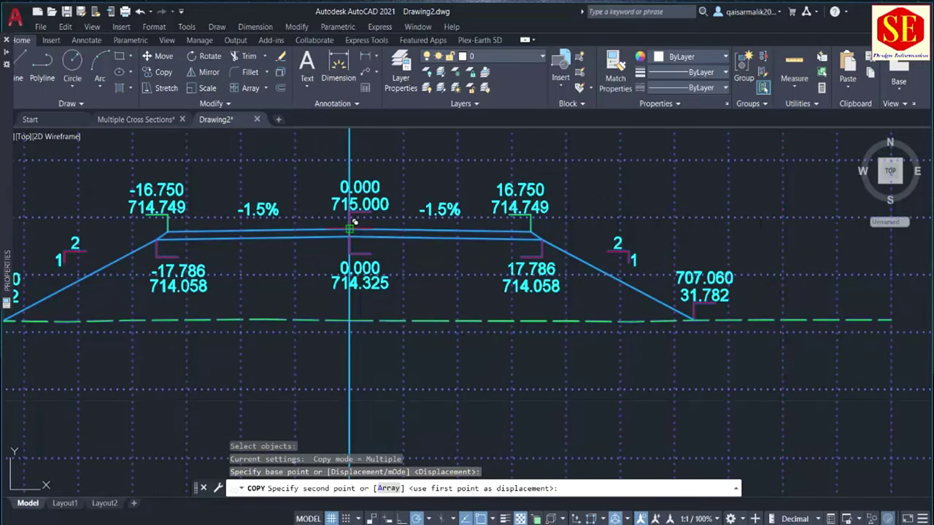
pyautogui.write('0,715')
pyautogui.press('Return')
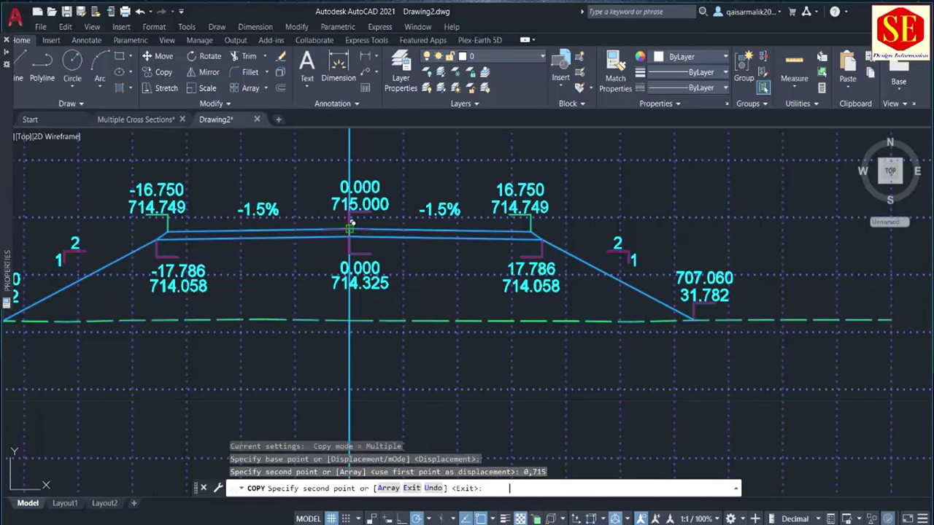
pyautogui.scroll(-8, 415, 256)
# Close the UCS manager without changes and shift the UCS origin another 0,300 up.
pyautogui.press('Escape')
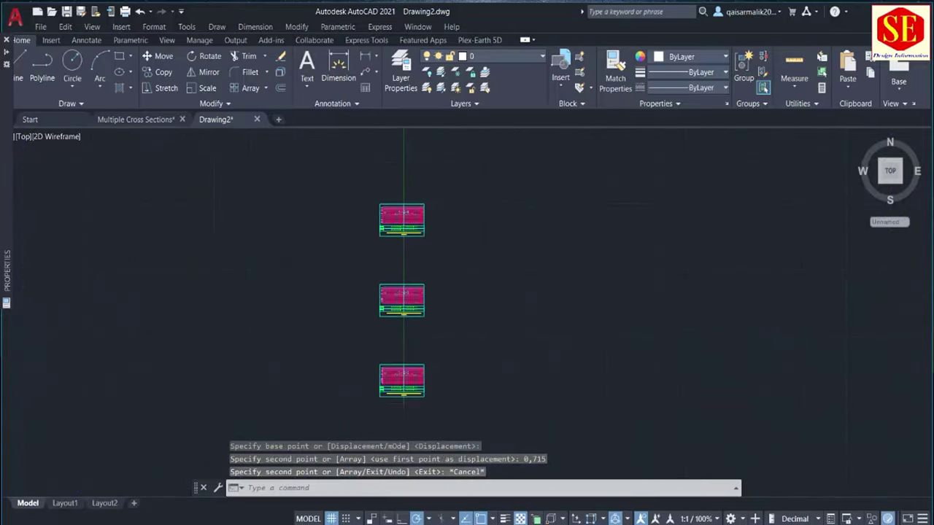
pyautogui.scroll(6, 371, 219)
pyautogui.write('u')
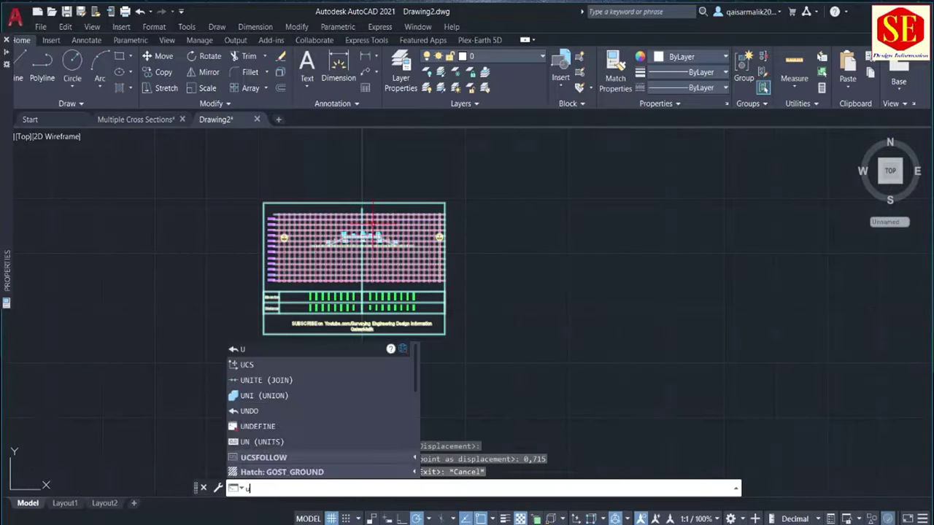
pyautogui.write('c')
pyautogui.press('Return')
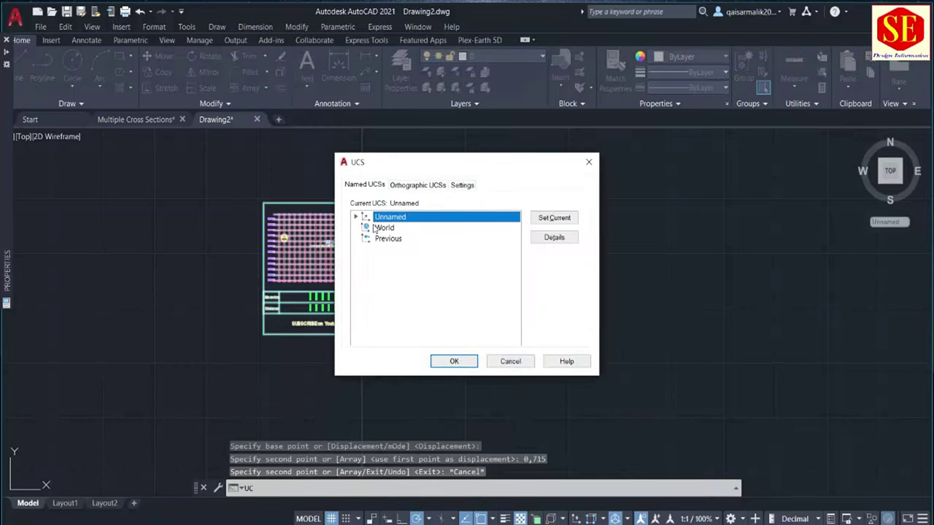
pyautogui.press('Escape')
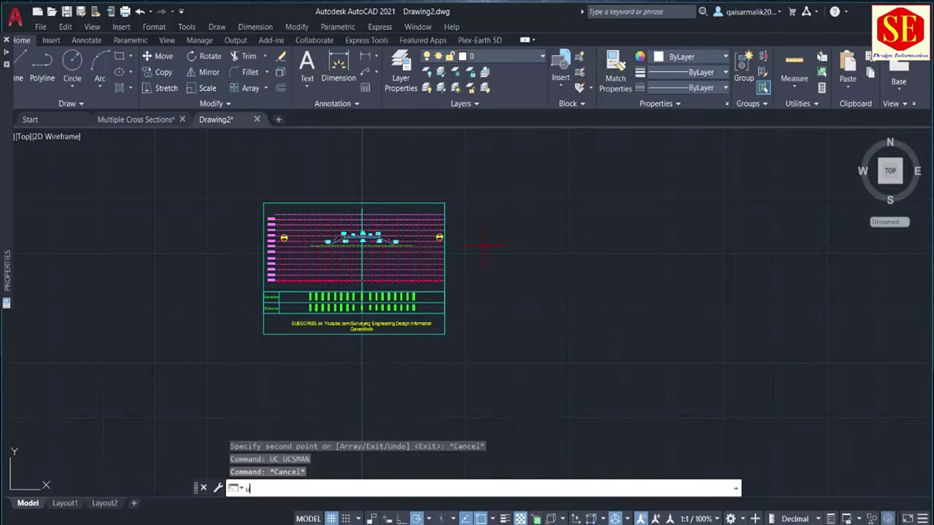
pyautogui.write('ucs')
pyautogui.press('Return')
pyautogui.write('m')
pyautogui.press('Return')
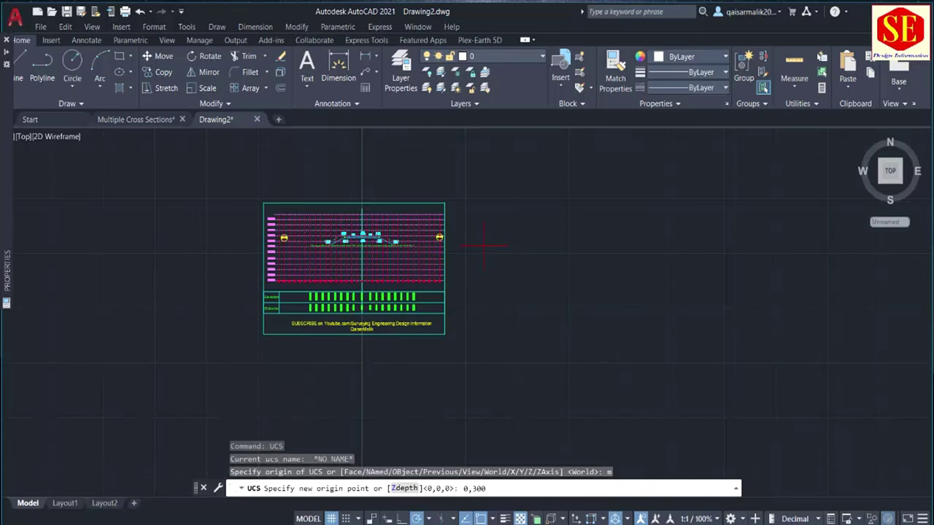
pyautogui.press('Return')
pyautogui.scroll(2, 421, 204)
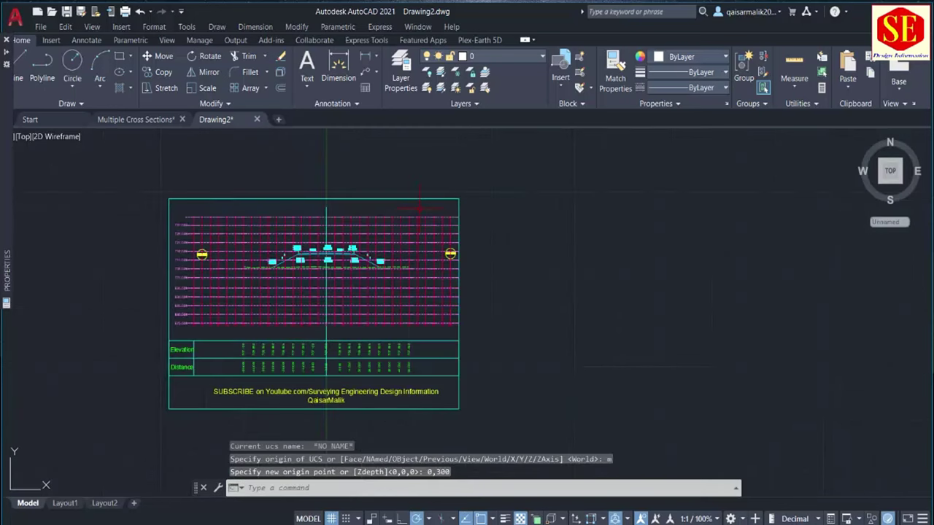
# Copy the section block from the crown apex to 0,715, then pan up to the fourth sheet.
pyautogui.write('c')
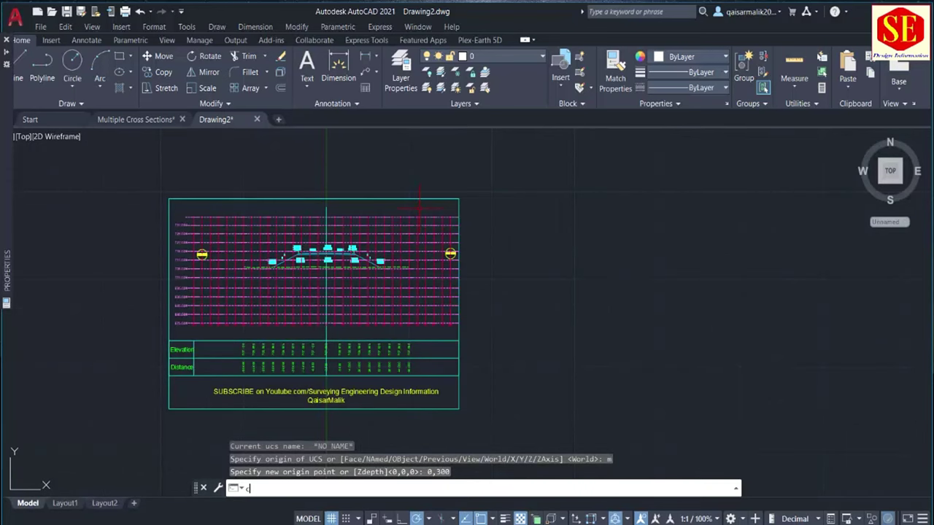
pyautogui.write('o')
pyautogui.press('Return')
pyautogui.scroll(2, 364, 223)
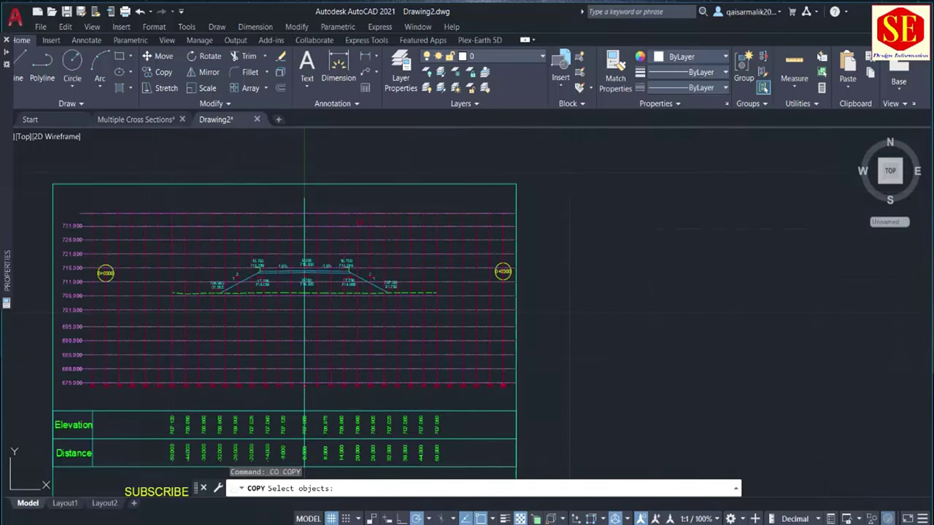
pyautogui.click(302, 295)
pyautogui.scroll(3, 302, 296)
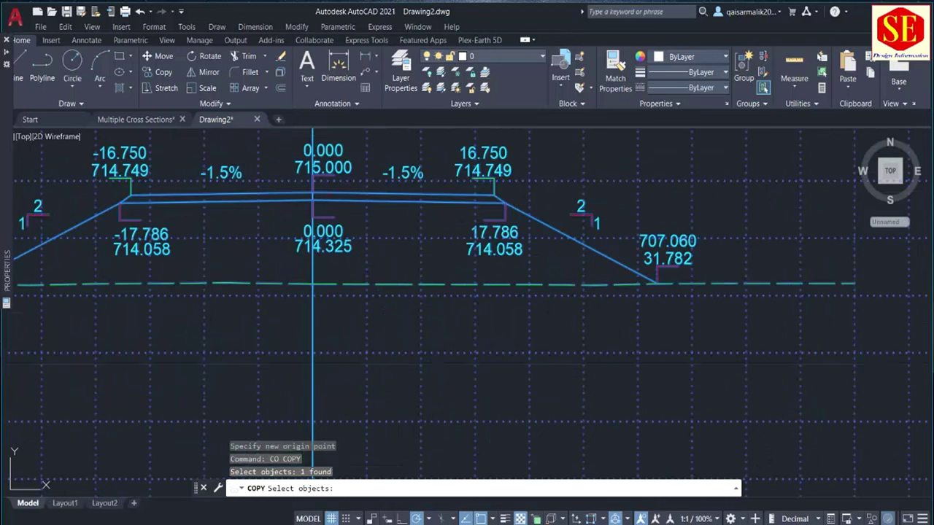
pyautogui.press('Return')
pyautogui.click(313, 193)
pyautogui.moveTo(313, 192); pyautogui.dragTo(318, 260, button='middle')
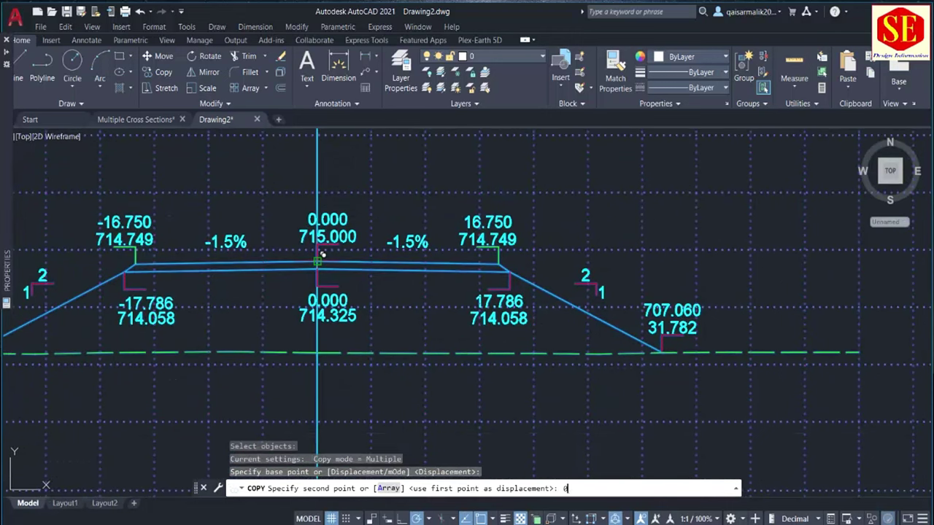
pyautogui.write(',715')
pyautogui.press('Return')
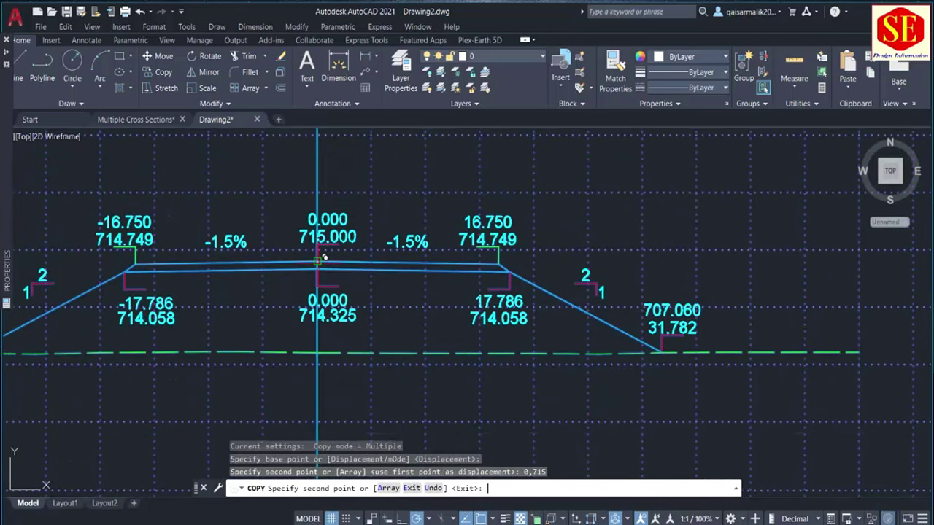
pyautogui.scroll(-5, 360, 334)
pyautogui.scroll(-5, 360, 335)
pyautogui.press('Escape')
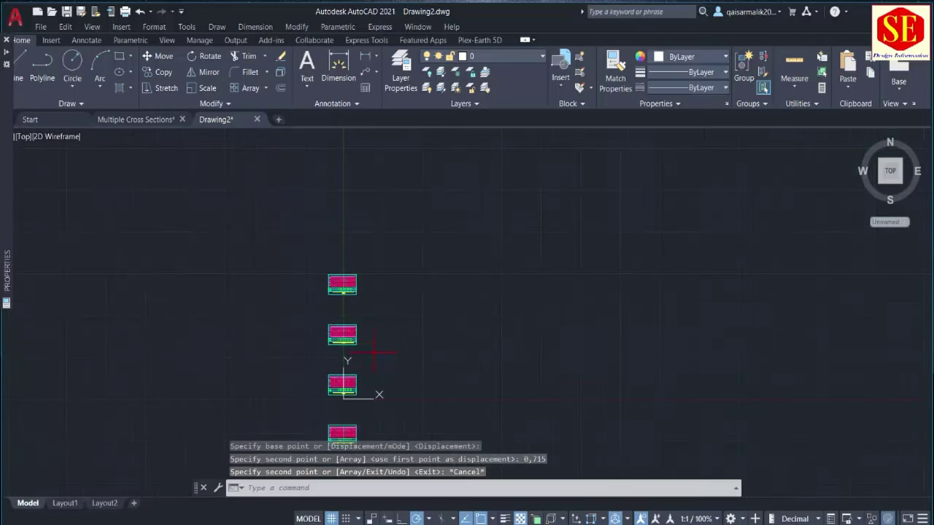
pyautogui.scroll(3, 375, 350)
pyautogui.moveTo(365, 392); pyautogui.dragTo(365, 359, button='middle')
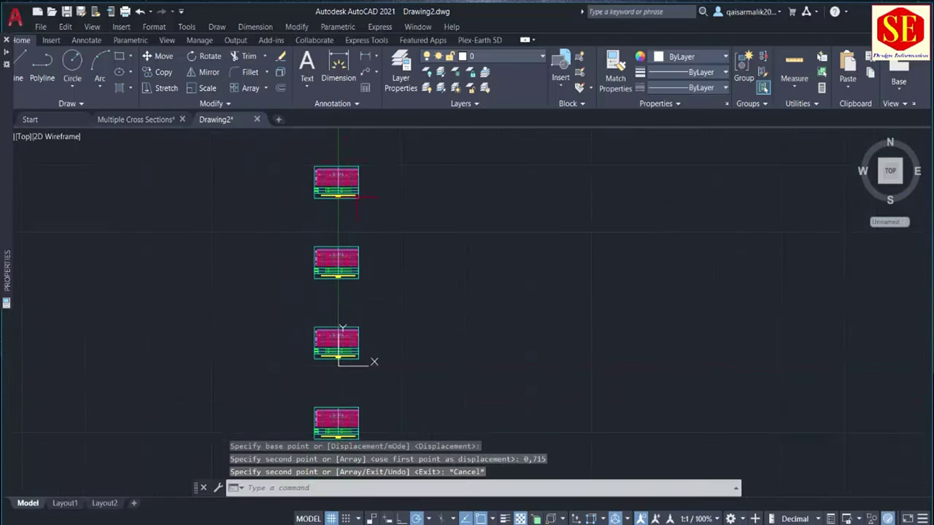
pyautogui.moveTo(379, 395)
pyautogui.mouseDown(button='middle')
pyautogui.moveTo(386, 330)
pyautogui.moveTo(369, 381)
pyautogui.mouseUp(button='middle')
# Reset the UCS to World.
pyautogui.write('ucs')
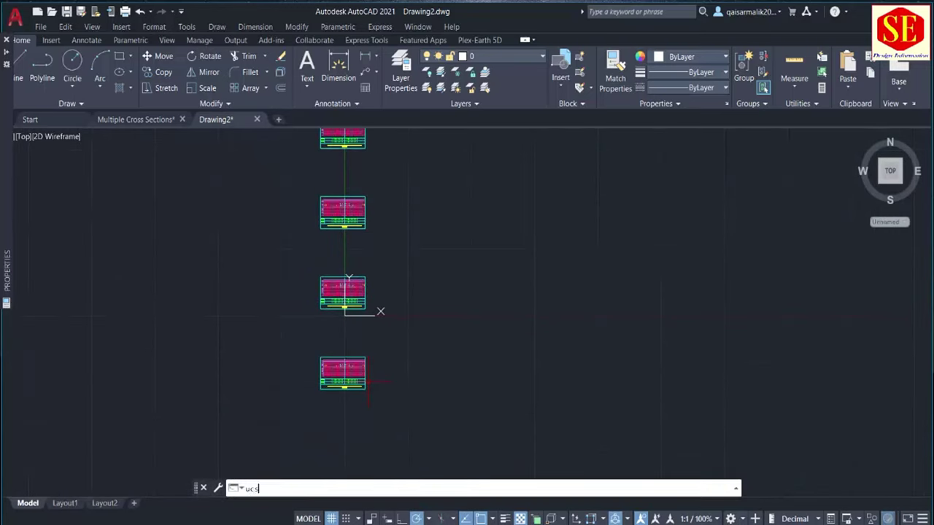
pyautogui.press('Return')
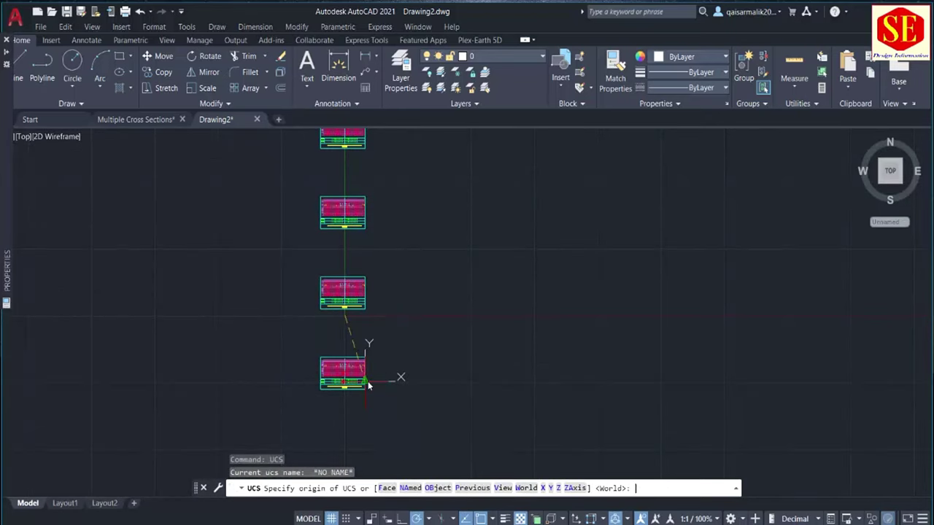
pyautogui.write('w')
pyautogui.press('Return')
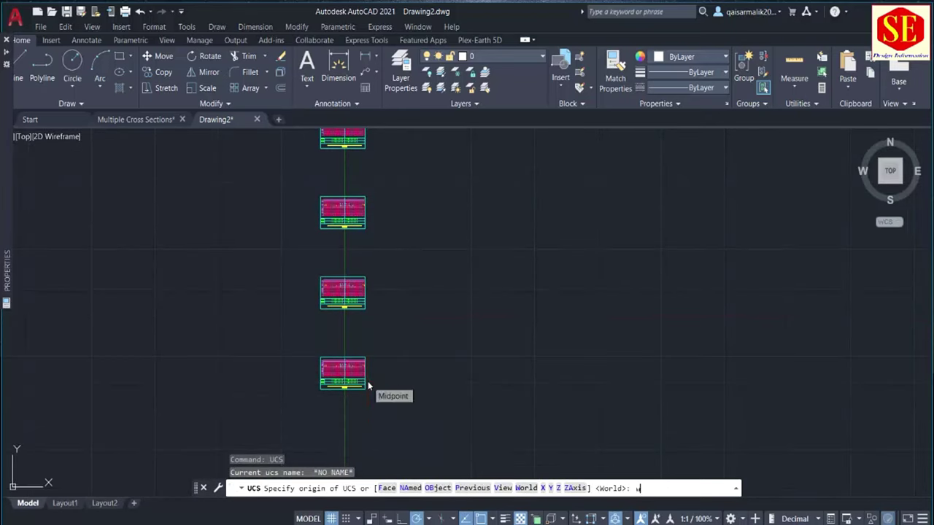
pyautogui.scroll(5, 364, 412)
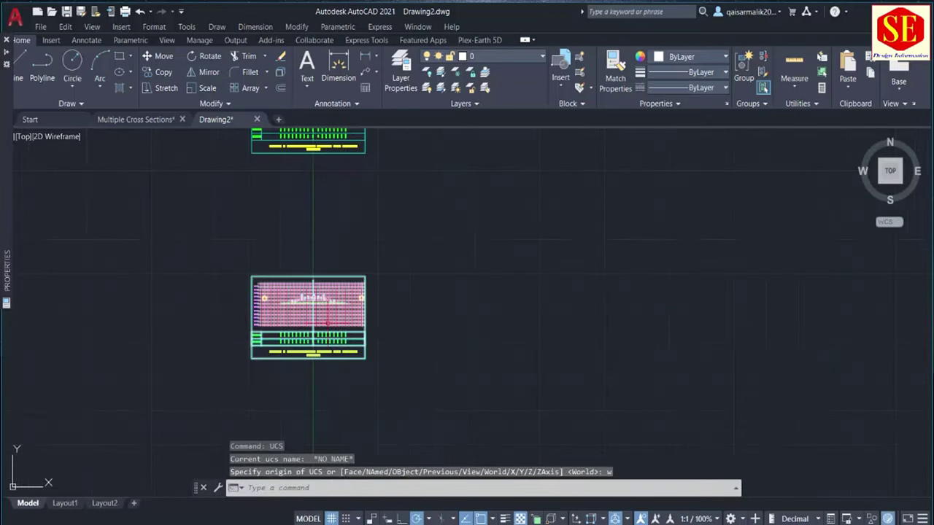
pyautogui.scroll(-5, 350, 314)
pyautogui.scroll(3, 340, 284)
pyautogui.scroll(3, 292, 277)
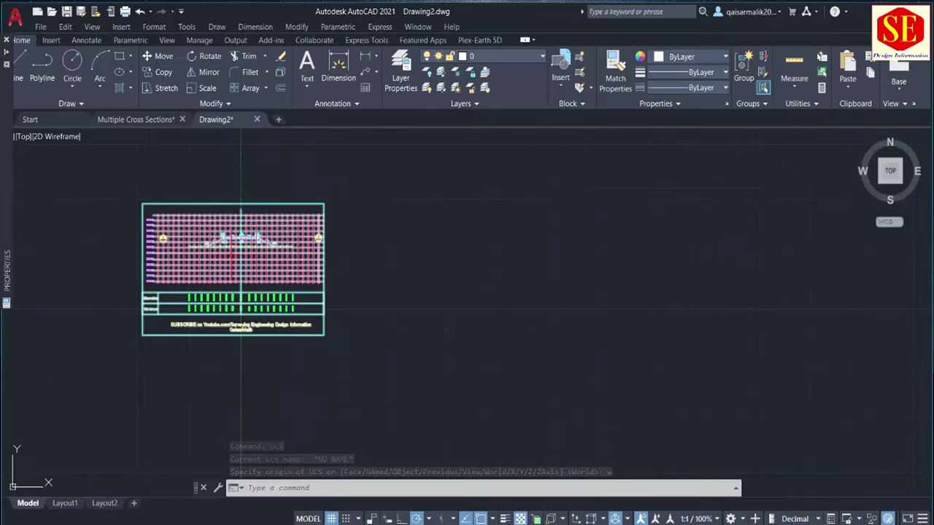
pyautogui.moveTo(241, 309); pyautogui.dragTo(250, 311, button='middle')
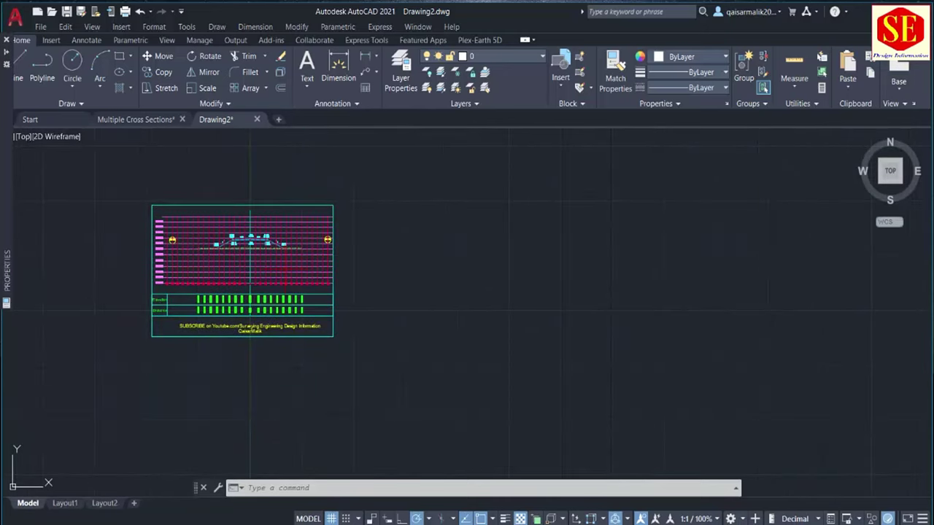
# Move the UCS origin 300 units left to -300,0.
pyautogui.write('ucs')
pyautogui.press('Return')
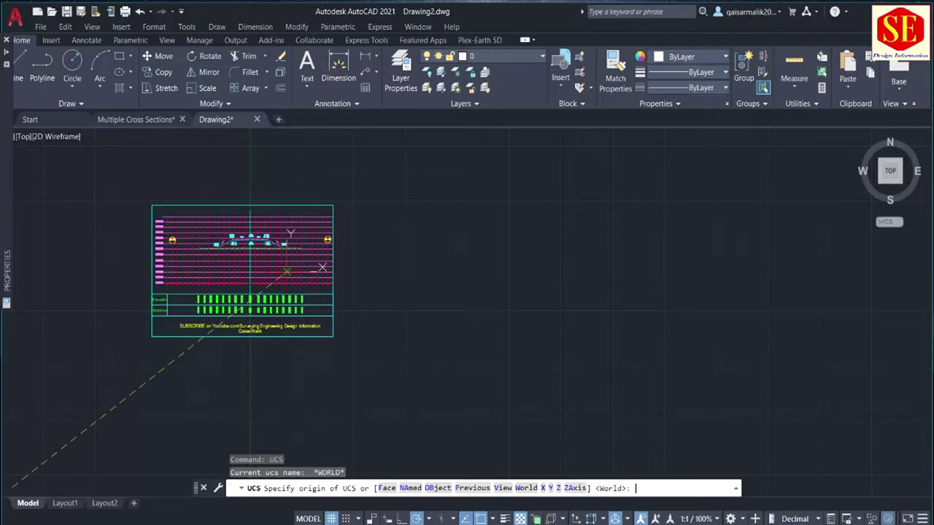
pyautogui.write('m')
pyautogui.press('Return')
pyautogui.write('-300,0')
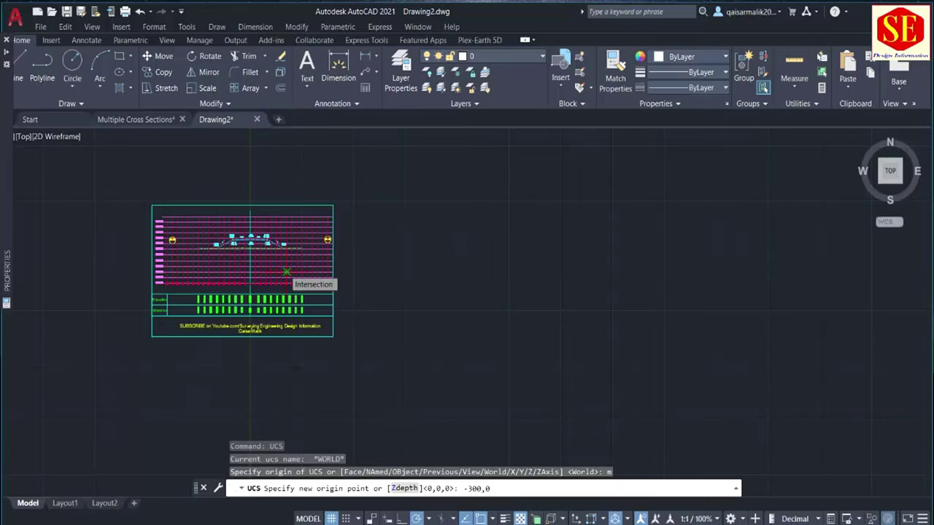
pyautogui.press('Return')
# Copy the section block from its centreline top point to 0,715, starting a second column.
pyautogui.write('co')
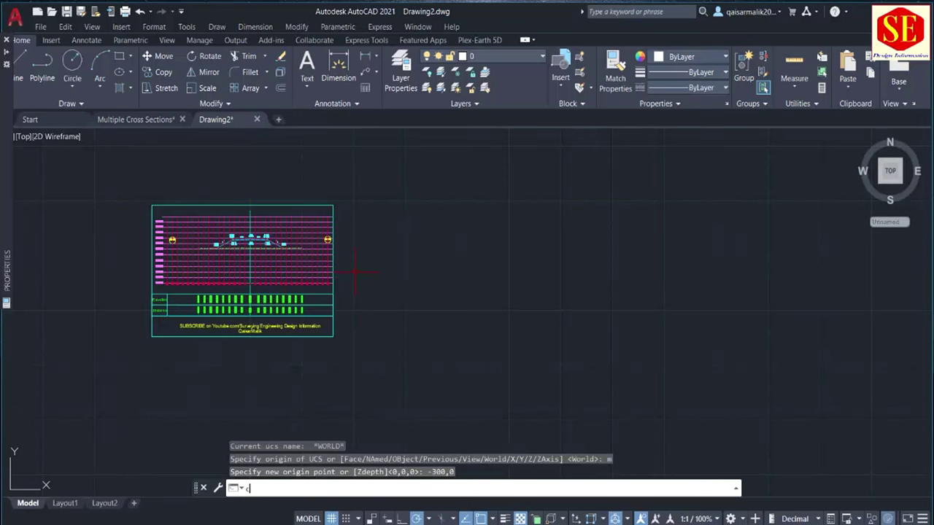
pyautogui.press('Return')
pyautogui.click(241, 255)
pyautogui.scroll(10, 236, 245)
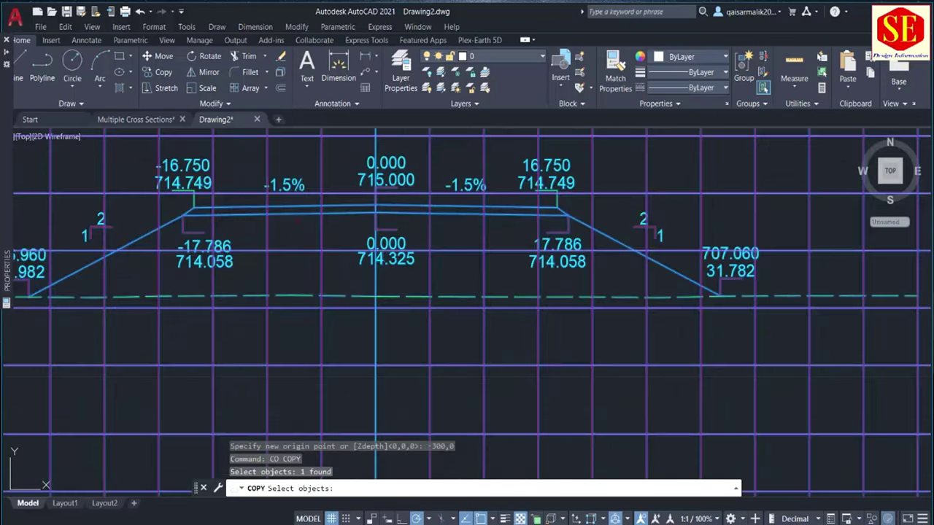
pyautogui.scroll(8, 364, 205)
pyautogui.press('Return')
pyautogui.click(433, 214)
pyautogui.scroll(-3, 435, 212)
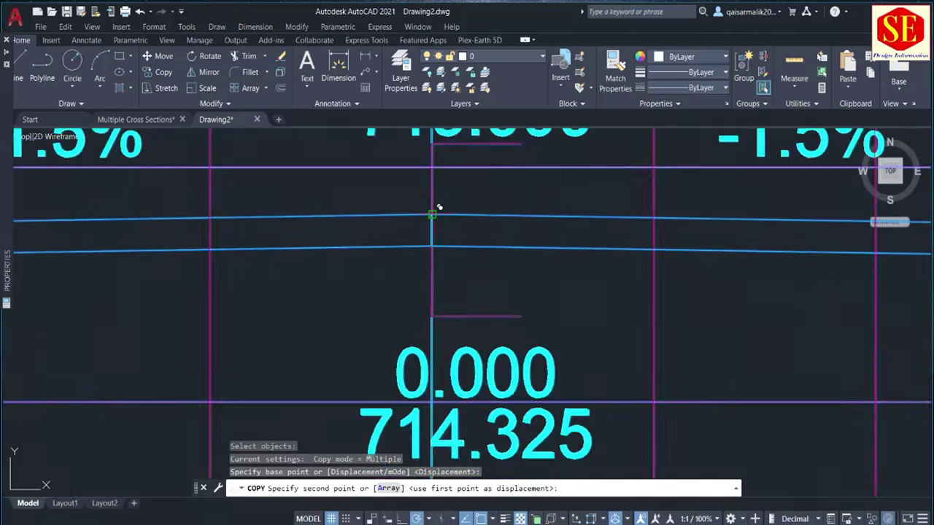
pyautogui.scroll(-3, 437, 210)
pyautogui.write('@')
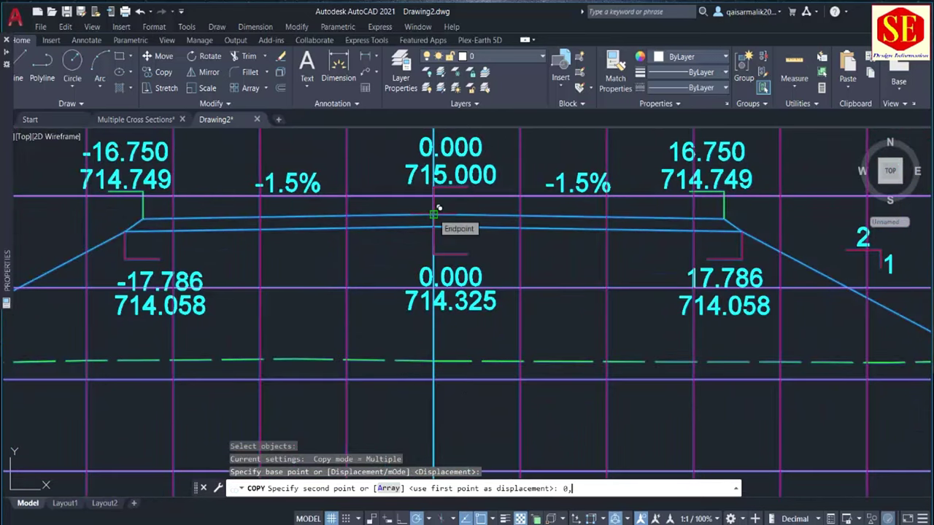
pyautogui.write('15')
pyautogui.scroll(-5, 437, 210)
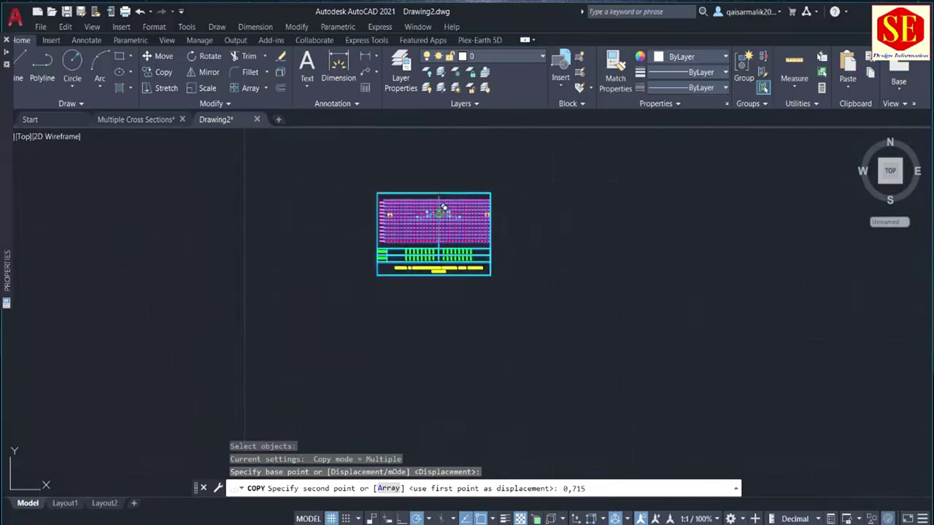
pyautogui.scroll(-4, 442, 209)
pyautogui.press('Return')
pyautogui.press('Escape')
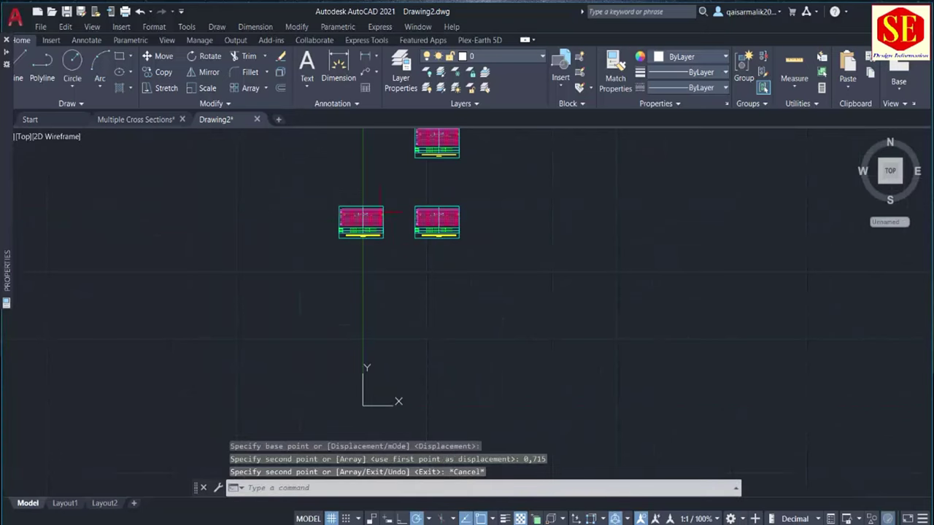
pyautogui.moveTo(362, 221); pyautogui.dragTo(362, 336, button='middle')
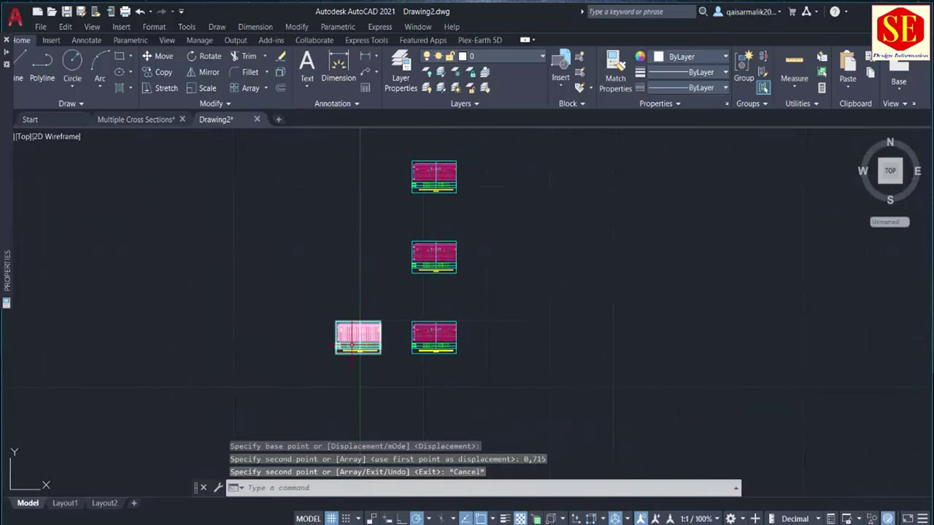
pyautogui.scroll(2, 363, 336)
pyautogui.scroll(3, 531, 208)
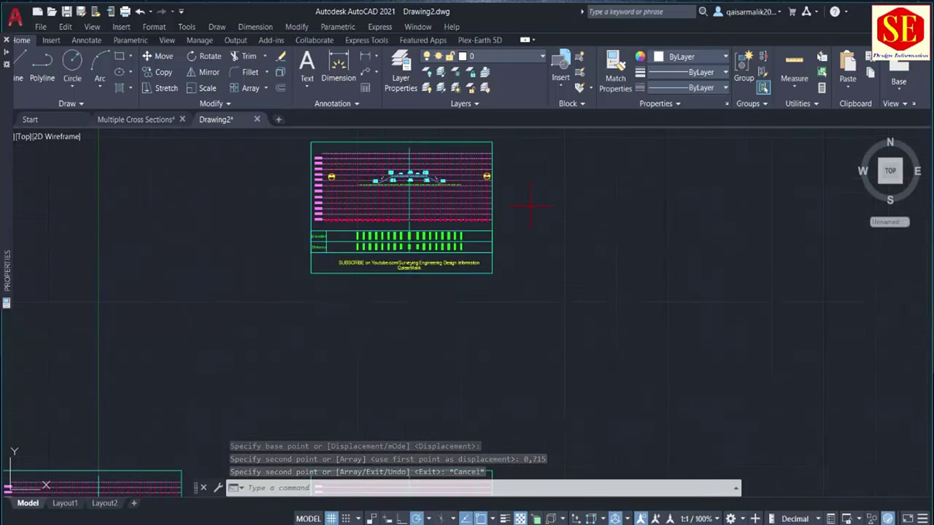
# Reset the UCS to World, then move its origin to -300,300.
pyautogui.write('ucs')
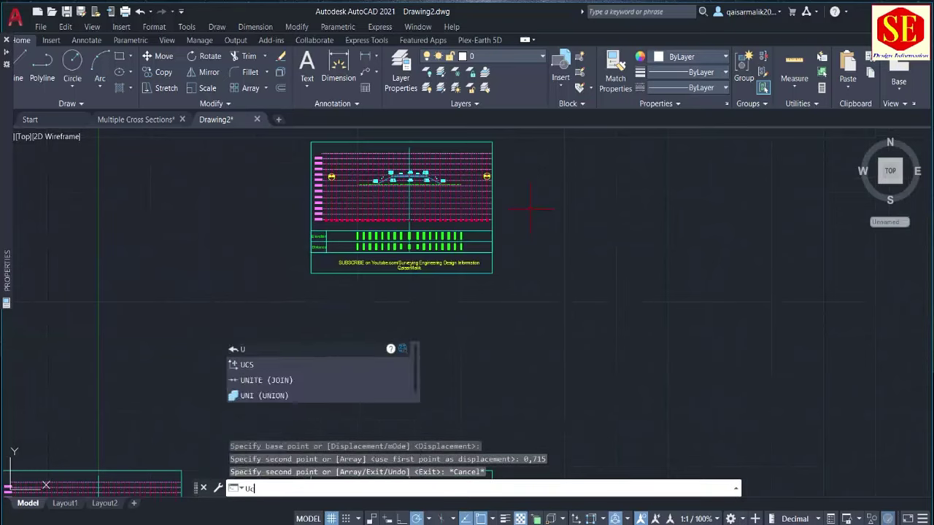
pyautogui.press('Return')
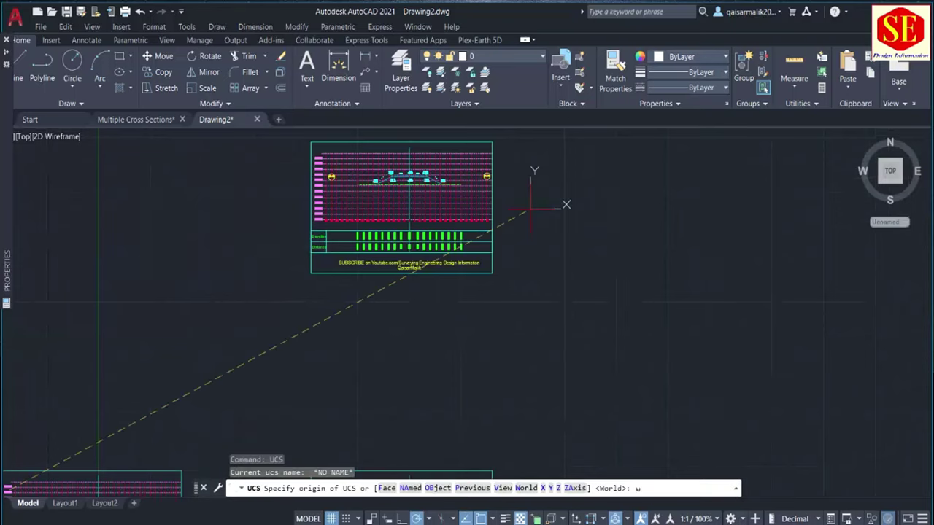
pyautogui.press('Return')
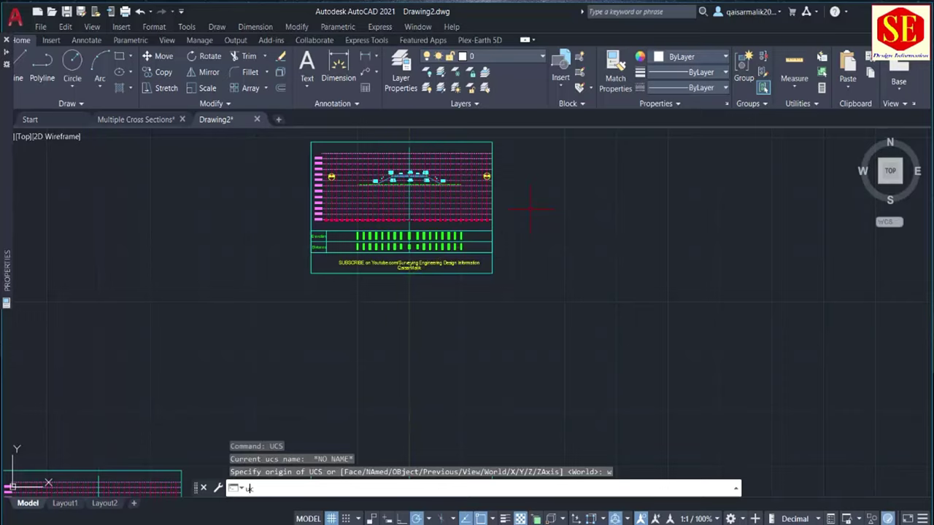
pyautogui.write('s')
pyautogui.press('Return')
pyautogui.press('Return')
pyautogui.write('-300,300')
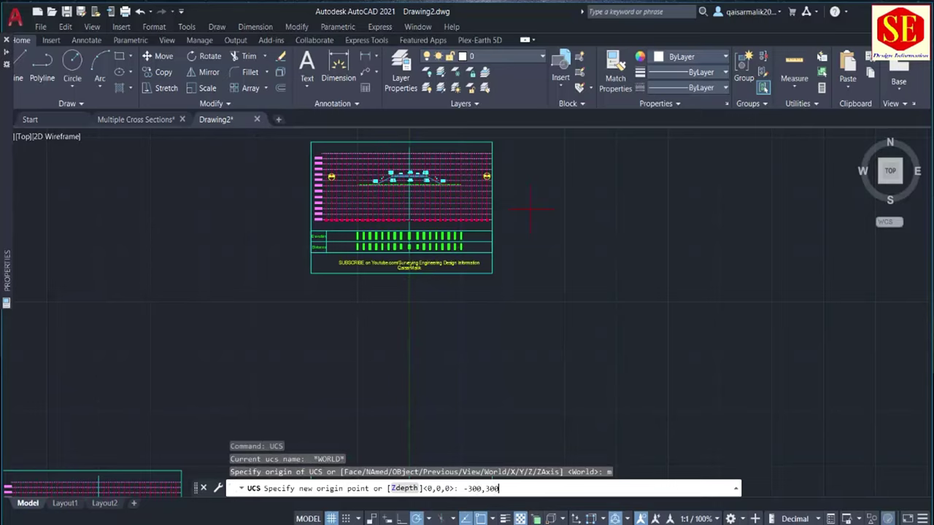
pyautogui.press('Return')
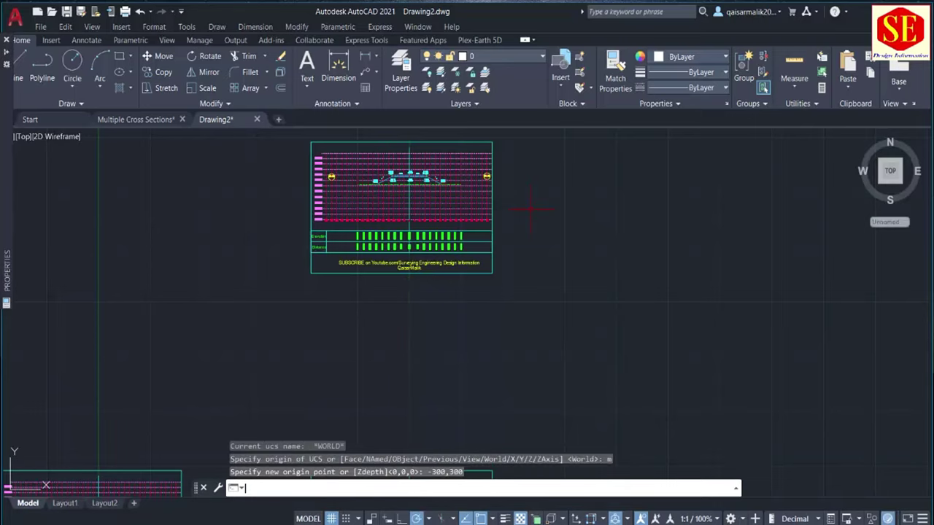
# Copy the section block from its centreline top point to 0,715 above the fifth sheet.
pyautogui.write('o')
pyautogui.press('Return')
pyautogui.click(400, 210)
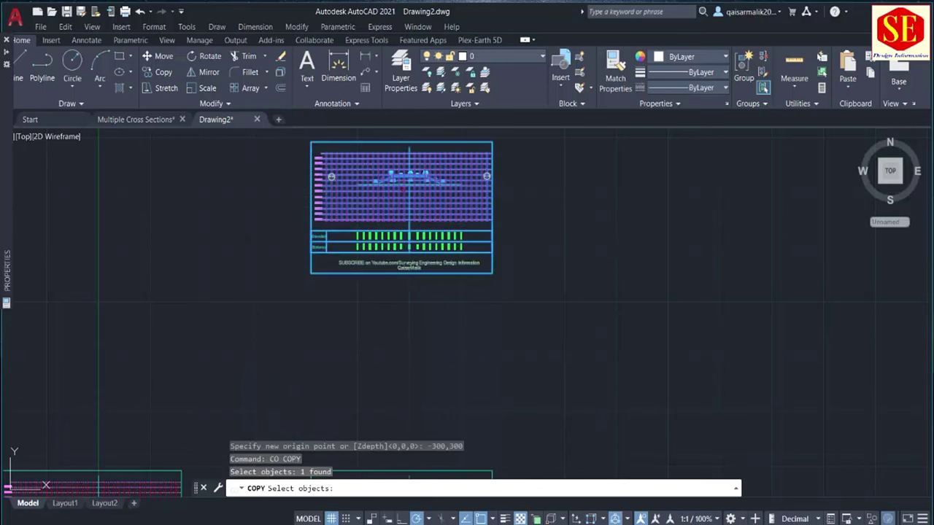
pyautogui.moveTo(400, 212); pyautogui.dragTo(402, 229, button='middle')
pyautogui.scroll(5, 398, 241)
pyautogui.press('Return')
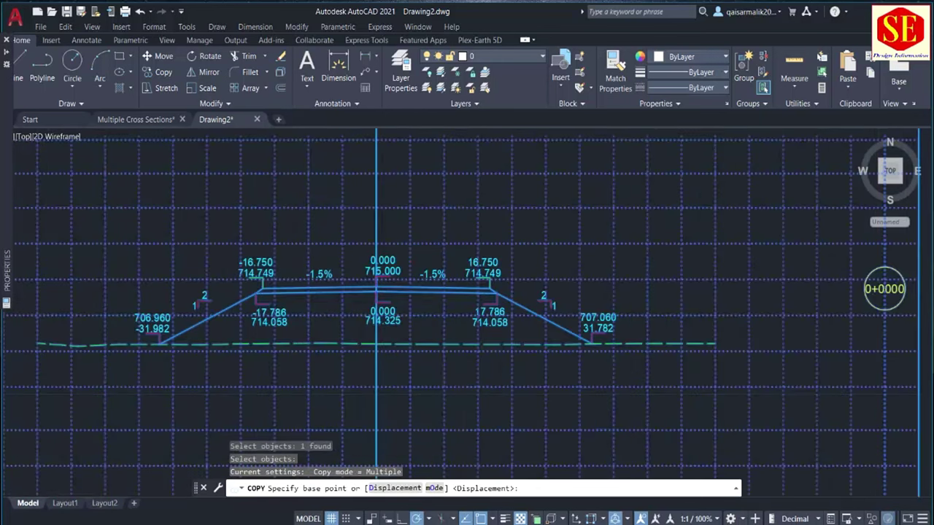
pyautogui.scroll(3, 373, 297)
pyautogui.click(350, 317)
pyautogui.scroll(-3, 351, 317)
pyautogui.scroll(-2, 352, 313)
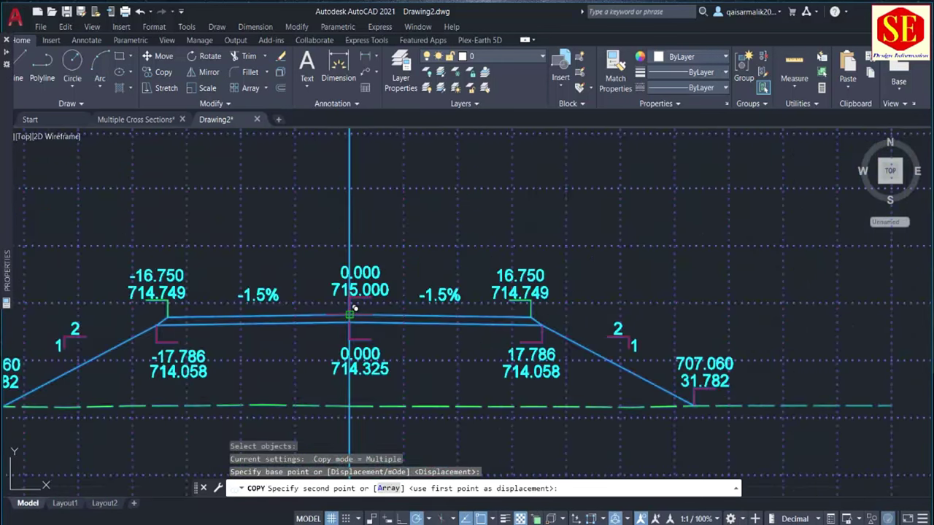
pyautogui.write('@')
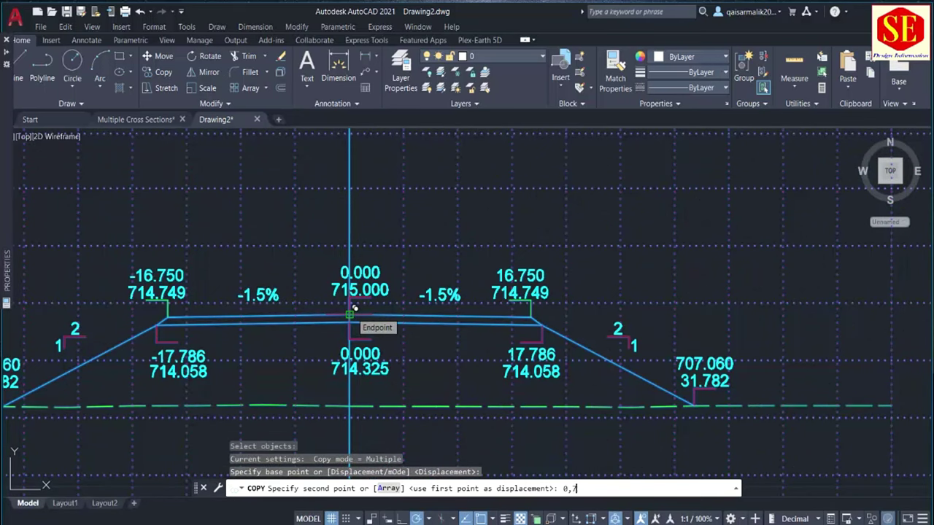
pyautogui.write('15')
pyautogui.scroll(-5, 350, 315)
pyautogui.scroll(-3, 343, 307)
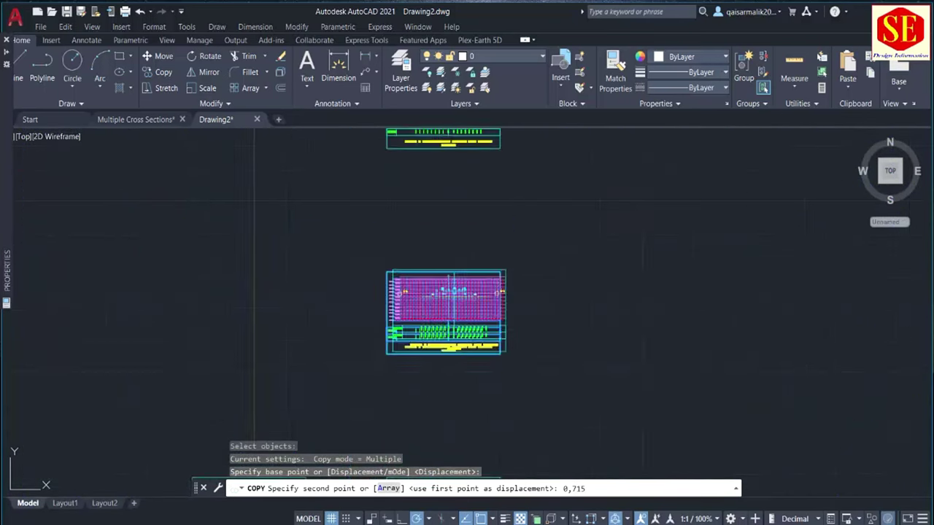
pyautogui.press('Return')
pyautogui.scroll(-2, 460, 284)
pyautogui.press('Escape')
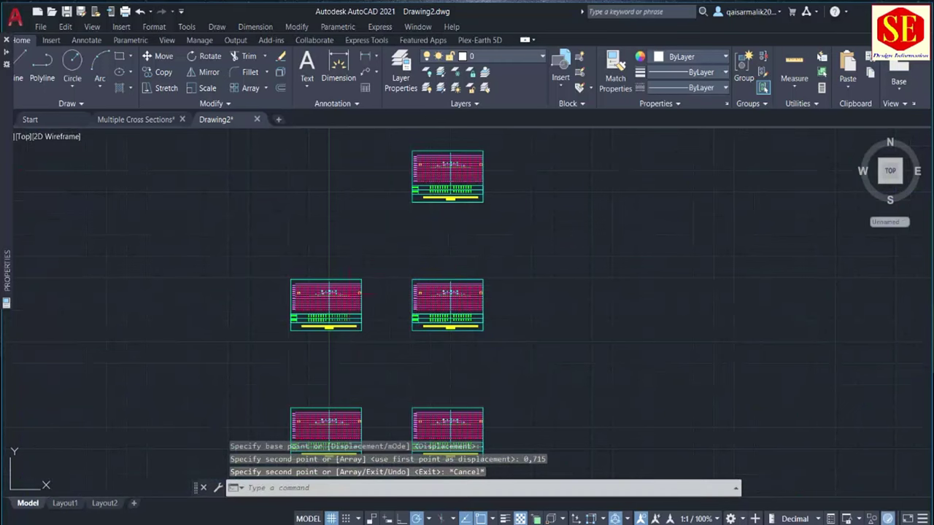
pyautogui.scroll(2, 438, 241)
pyautogui.scroll(2, 453, 270)
# Reset the UCS to World, then start and cancel a copy of the top section block.
pyautogui.write('u')
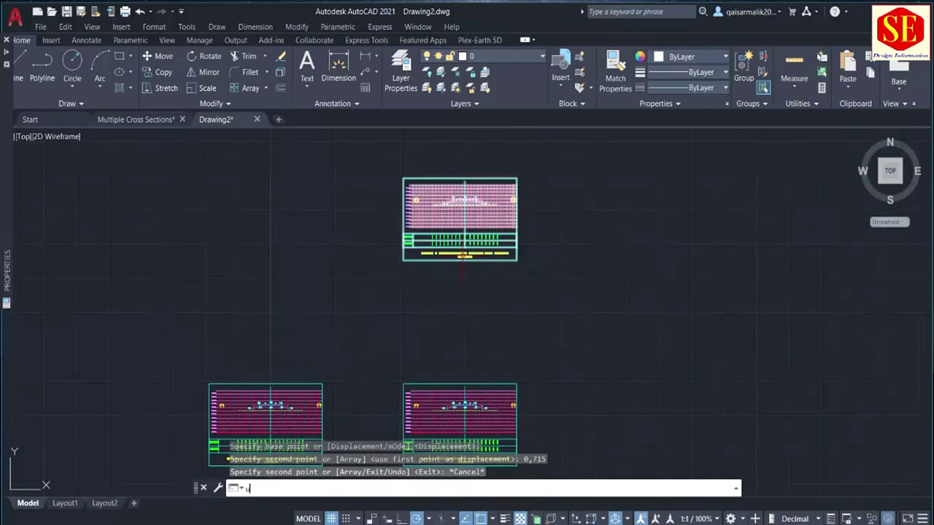
pyautogui.press('Return')
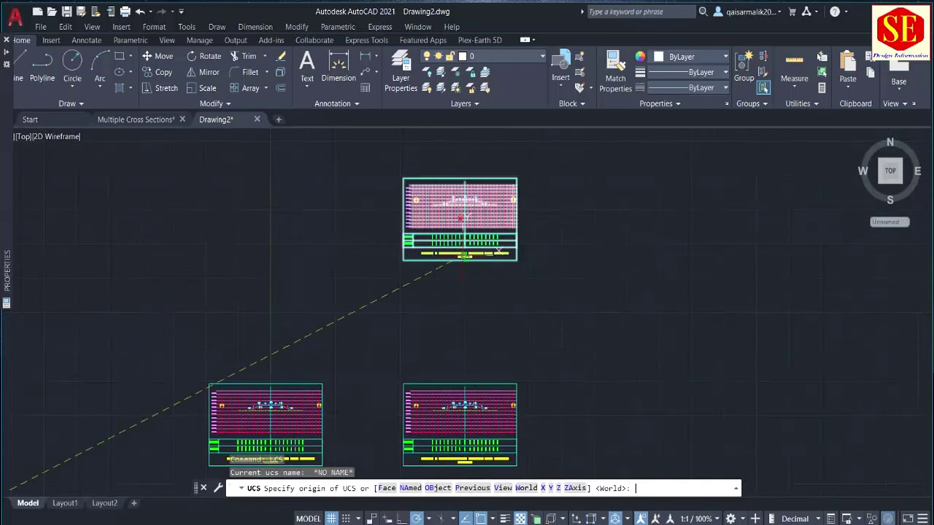
pyautogui.write('w')
pyautogui.press('Return')
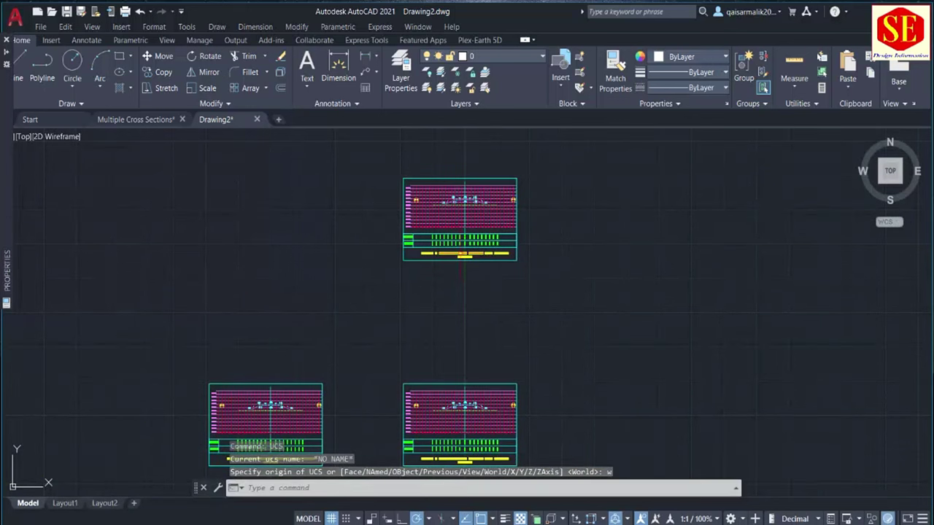
pyautogui.write('co')
pyautogui.press('Return')
pyautogui.click(471, 199)
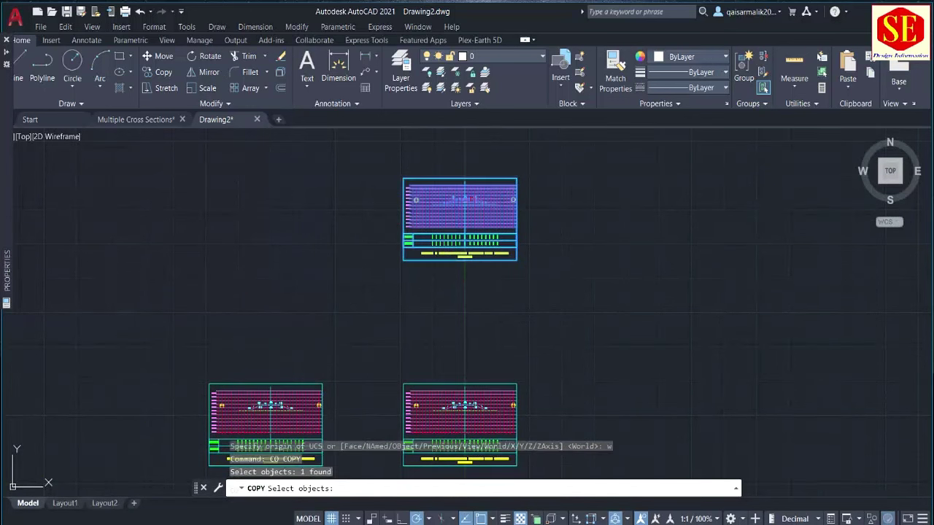
pyautogui.moveTo(472, 200); pyautogui.dragTo(472, 250, button='middle')
pyautogui.scroll(8, 471, 250)
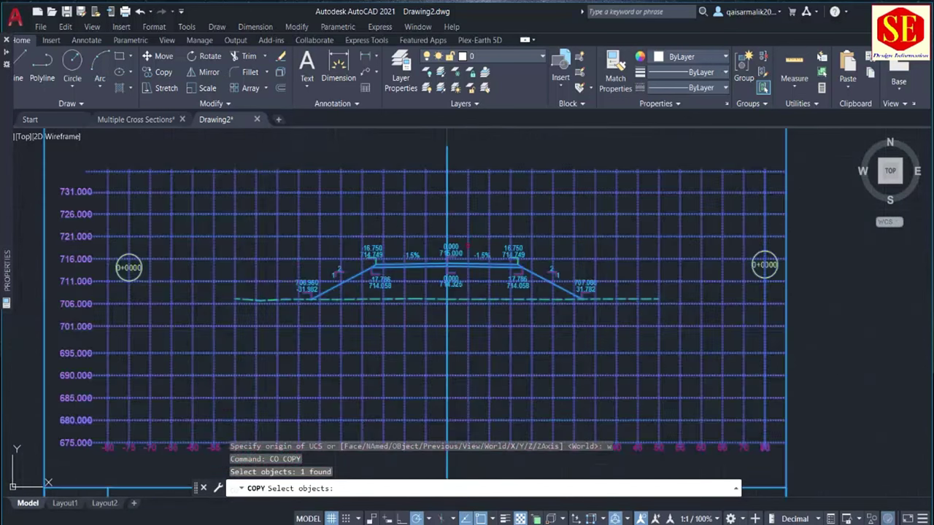
pyautogui.press('Escape')
pyautogui.press('Escape')
# Move the UCS origin to -300,600.
pyautogui.write('ucs')
pyautogui.press('Return')
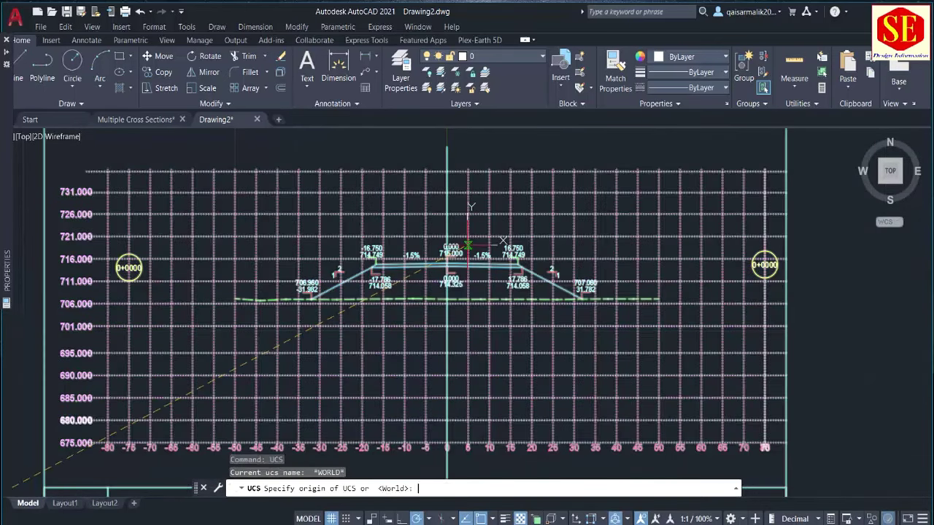
pyautogui.write('m')
pyautogui.press('Return')
pyautogui.write('-300,600')
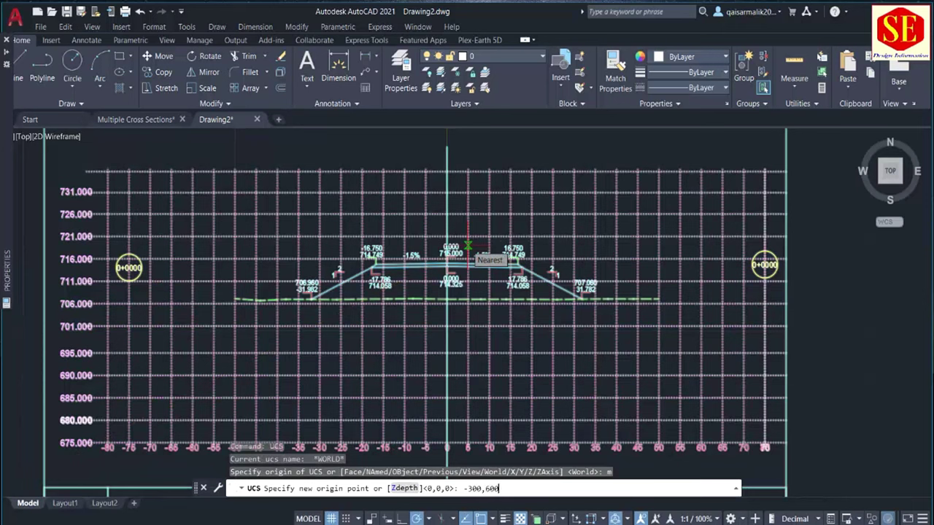
pyautogui.press('Return')
# Copy the cross-section block from its centreline top point to 0,715, forming a seventh sheet.
pyautogui.scroll(-6, 467, 247)
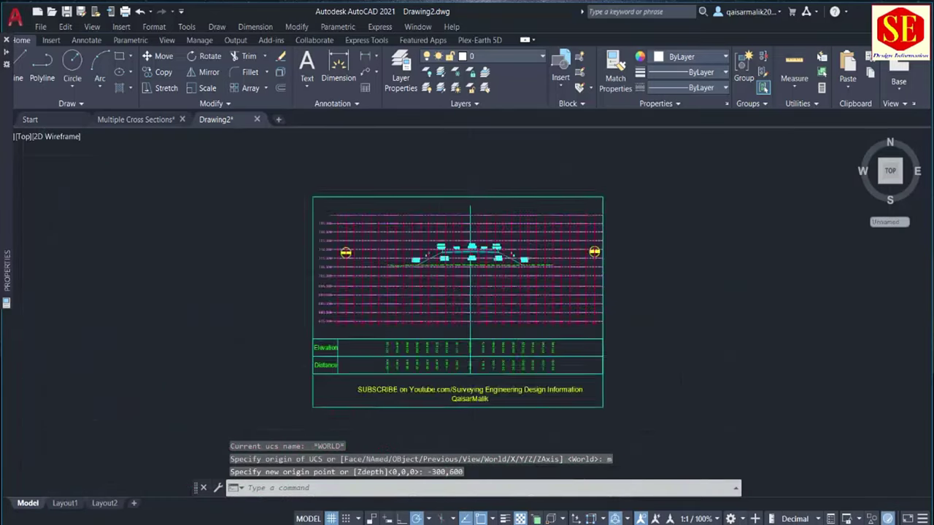
pyautogui.write('co')
pyautogui.press('Return')
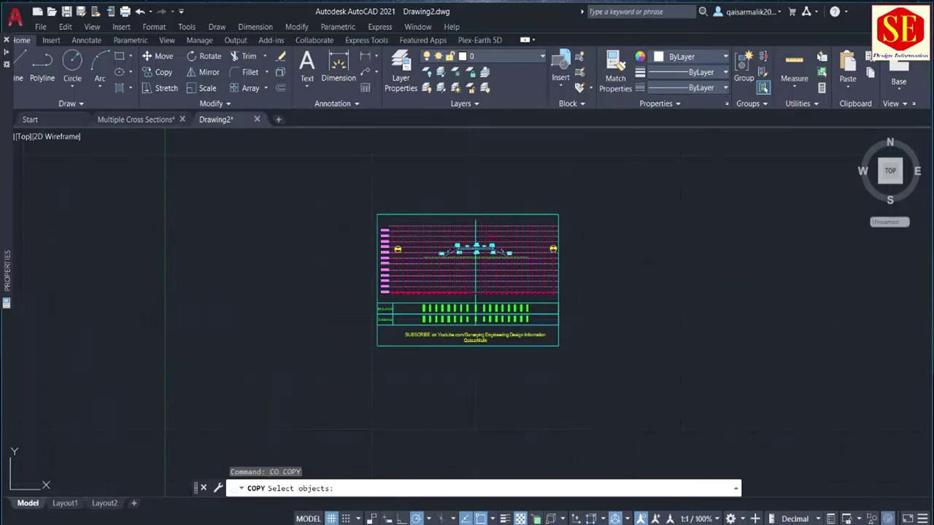
pyautogui.click(489, 241)
pyautogui.scroll(3, 489, 241)
pyautogui.scroll(3, 489, 241)
pyautogui.scroll(3, 489, 241)
pyautogui.press('Return')
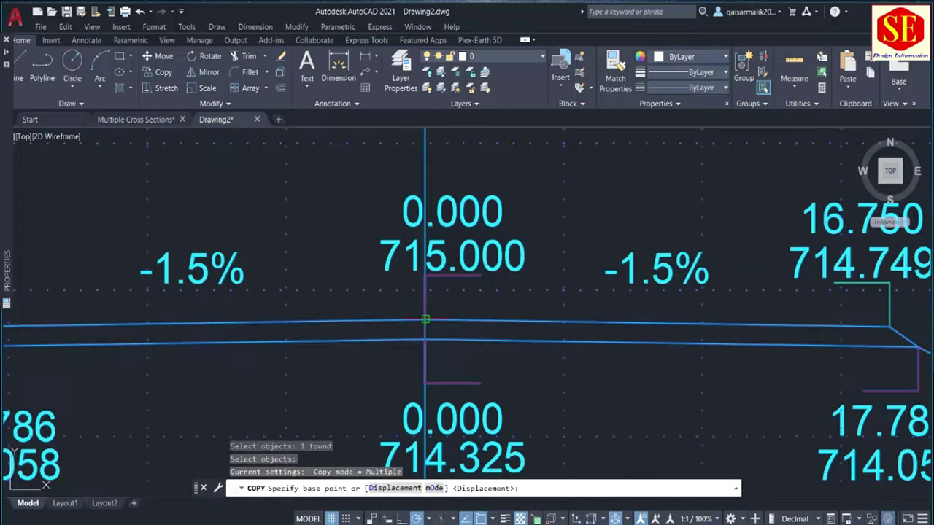
pyautogui.click(426, 319)
pyautogui.scroll(-3, 427, 316)
pyautogui.scroll(-3, 427, 317)
pyautogui.write('@')
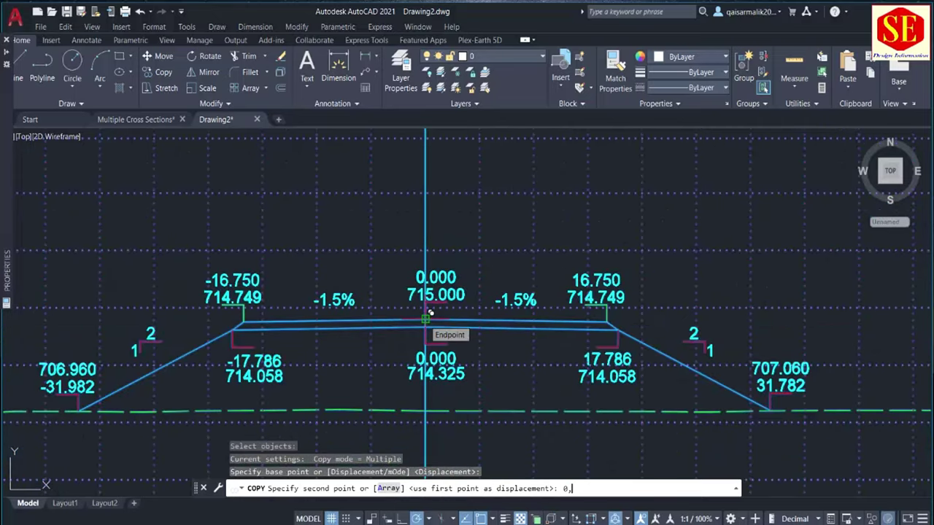
pyautogui.scroll(-3, 430, 312)
pyautogui.scroll(-3, 474, 295)
pyautogui.write('715')
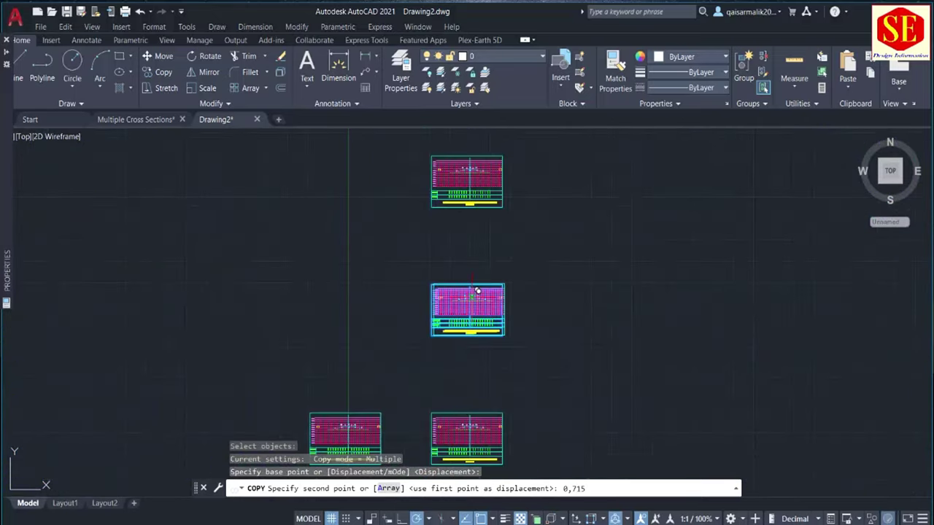
pyautogui.click(478, 291)
pyautogui.scroll(-3, 460, 300)
pyautogui.scroll(-3, 409, 303)
pyautogui.press('Escape')
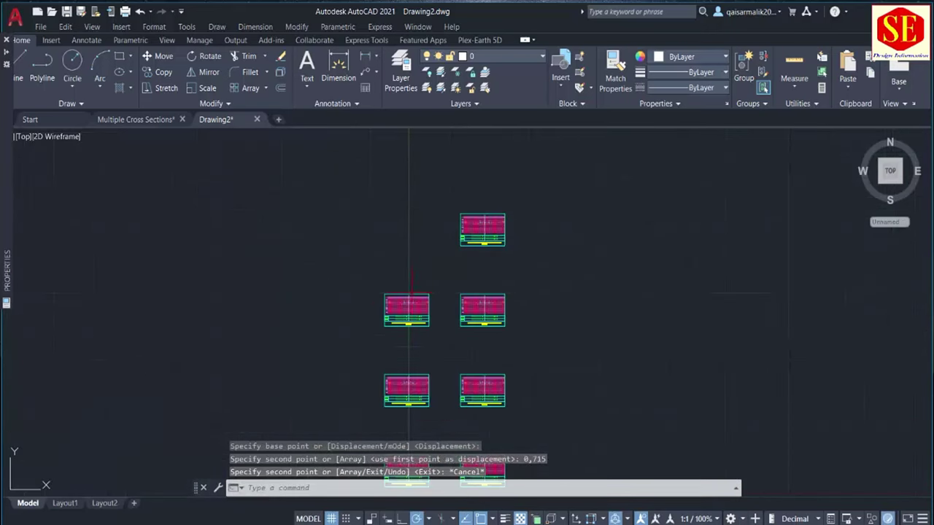
# Pan and zoom to check the new section above the second column.
pyautogui.scroll(2, 416, 437)
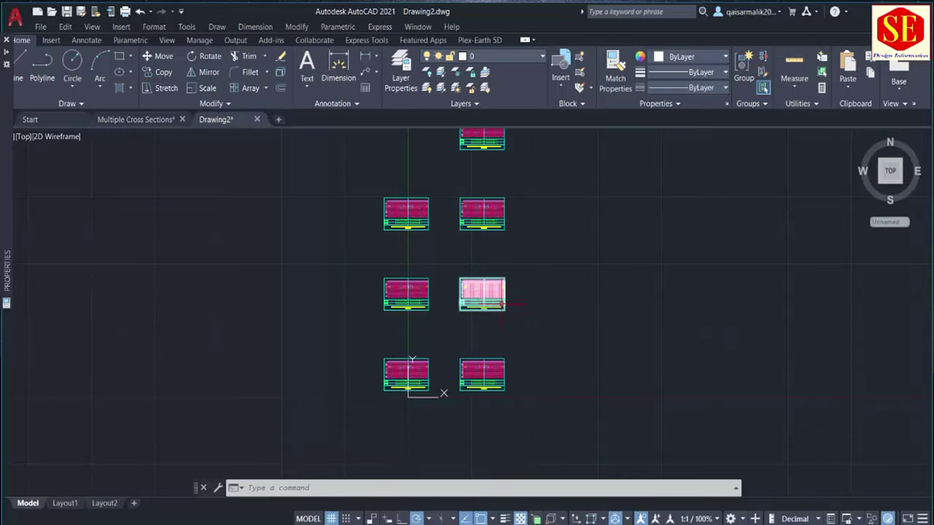
pyautogui.moveTo(492, 146); pyautogui.dragTo(492, 248, button='middle')
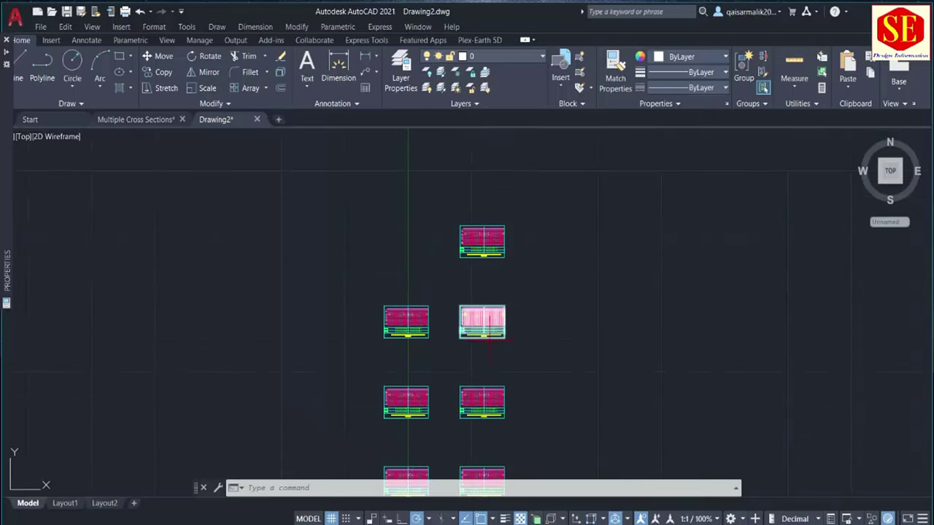
pyautogui.moveTo(471, 424); pyautogui.dragTo(471, 362, button='middle')
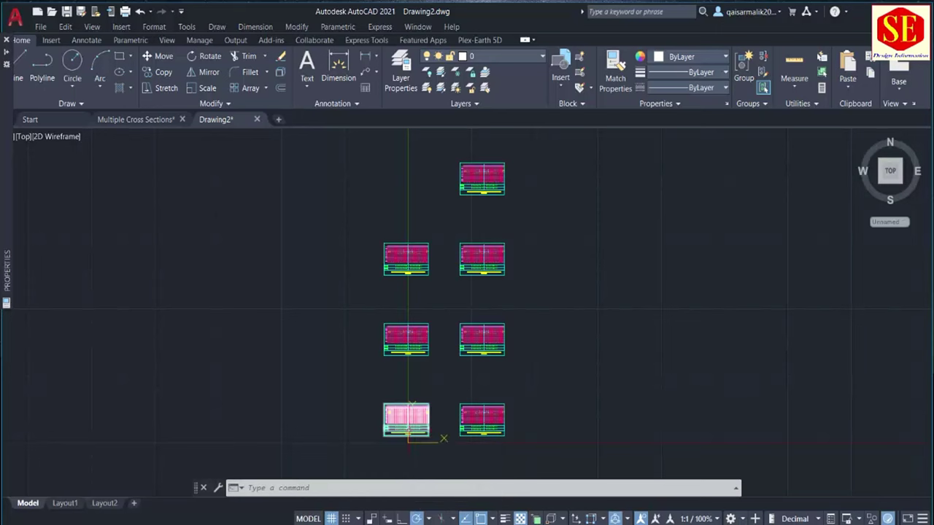
pyautogui.scroll(2, 407, 422)
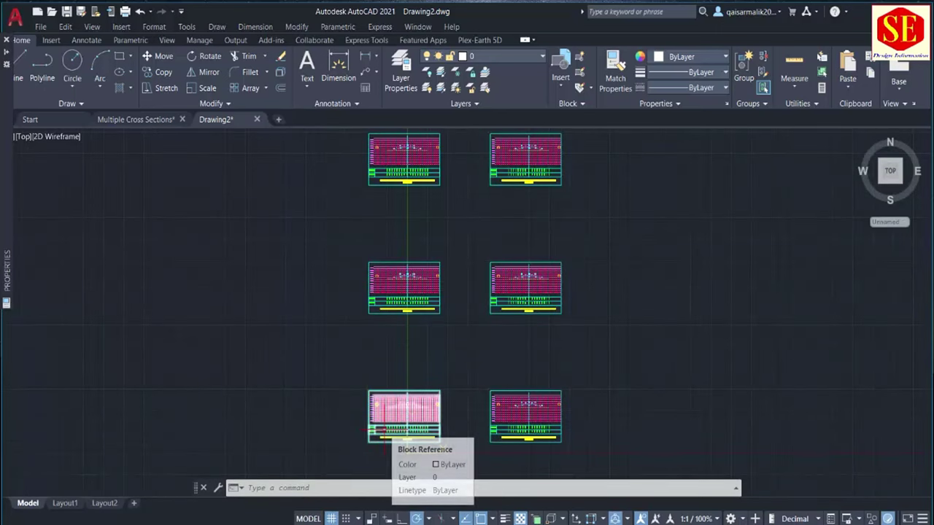
pyautogui.moveTo(404, 278)
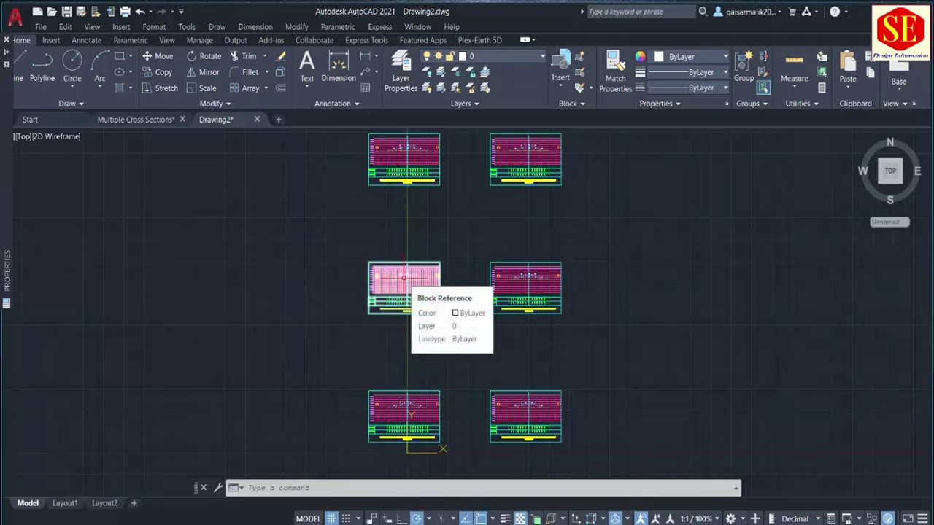
pyautogui.scroll(2, 410, 299)
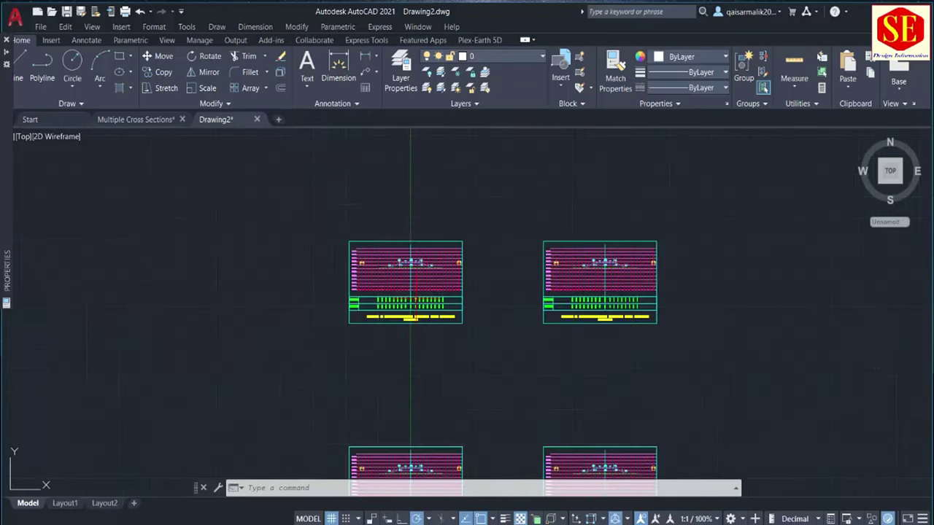
pyautogui.moveTo(410, 286); pyautogui.dragTo(388, 246, button='middle')
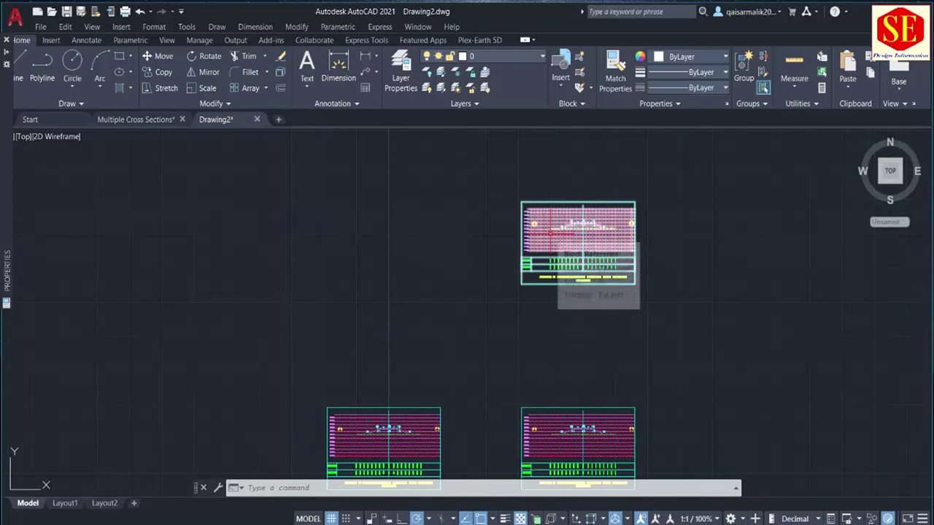
# Reset the UCS to World, then move its origin to -300,900.
pyautogui.write('Ucs')
pyautogui.press('Return')
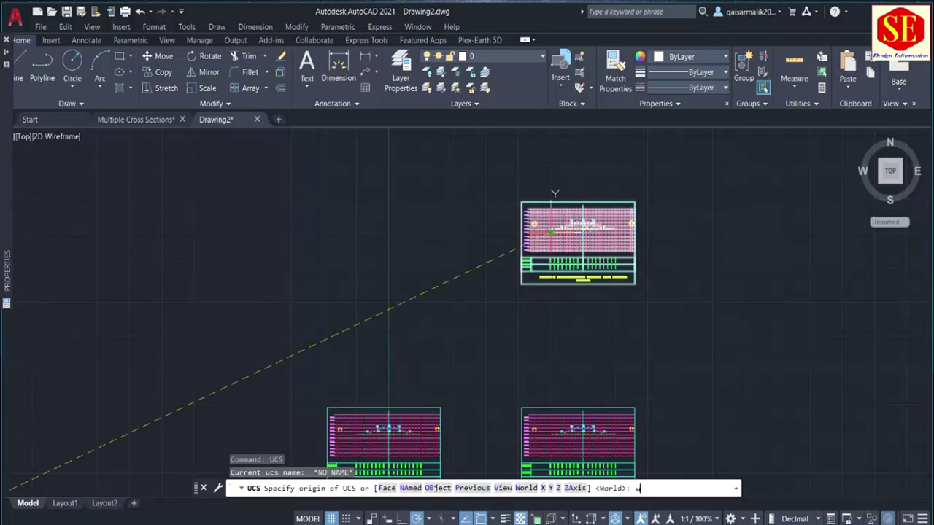
pyautogui.write('w')
pyautogui.press('Return')
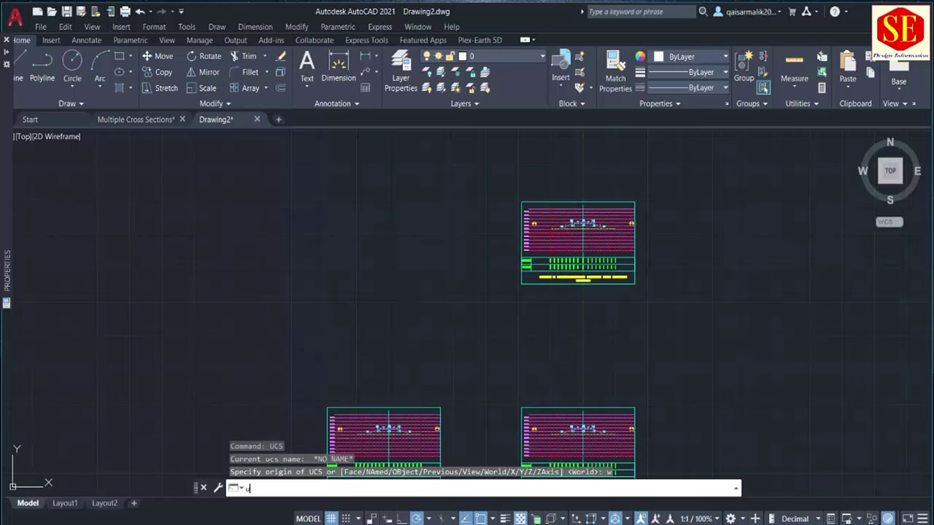
pyautogui.write('cs')
pyautogui.press('Return')
pyautogui.write('n')
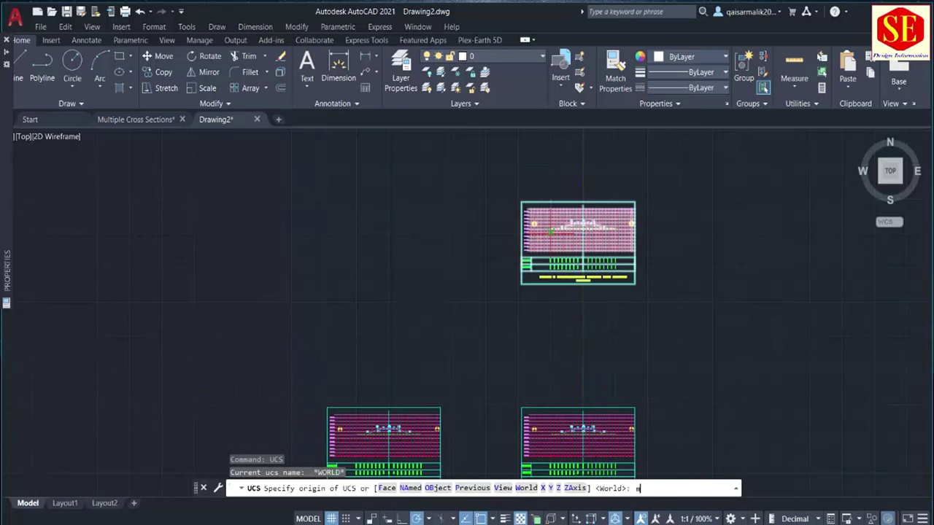
pyautogui.press('Return')
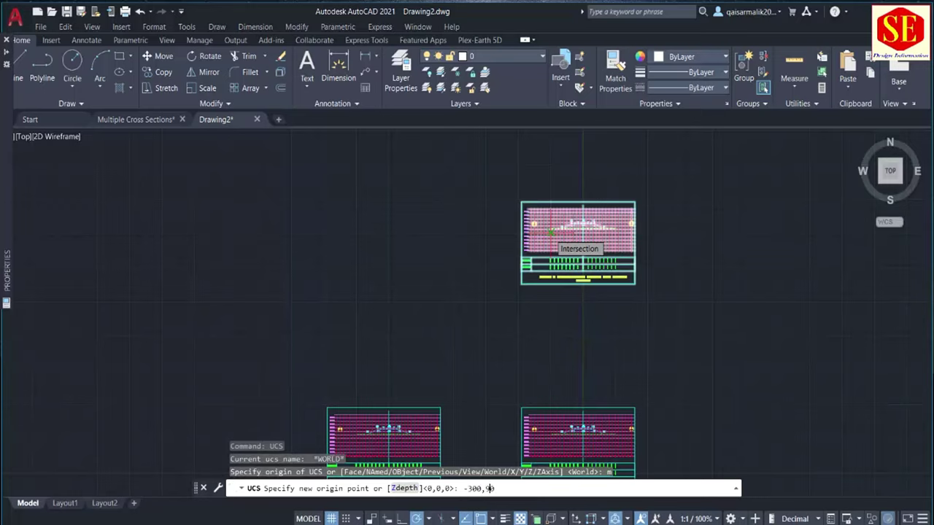
pyautogui.press('Return')
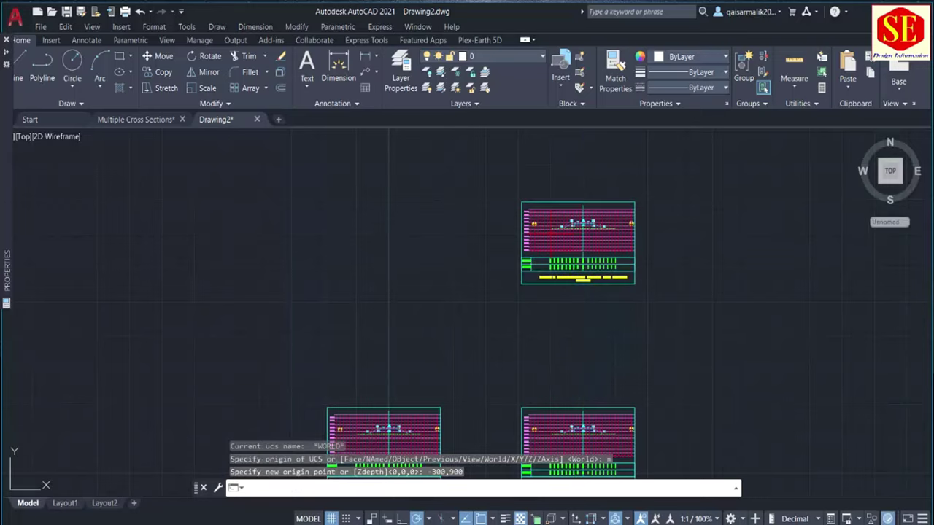
# Copy the top section from its centreline base point to 0,715, making an eighth sheet.
pyautogui.write('co')
pyautogui.press('Return')
pyautogui.click(577, 219)
pyautogui.scroll(5, 577, 213)
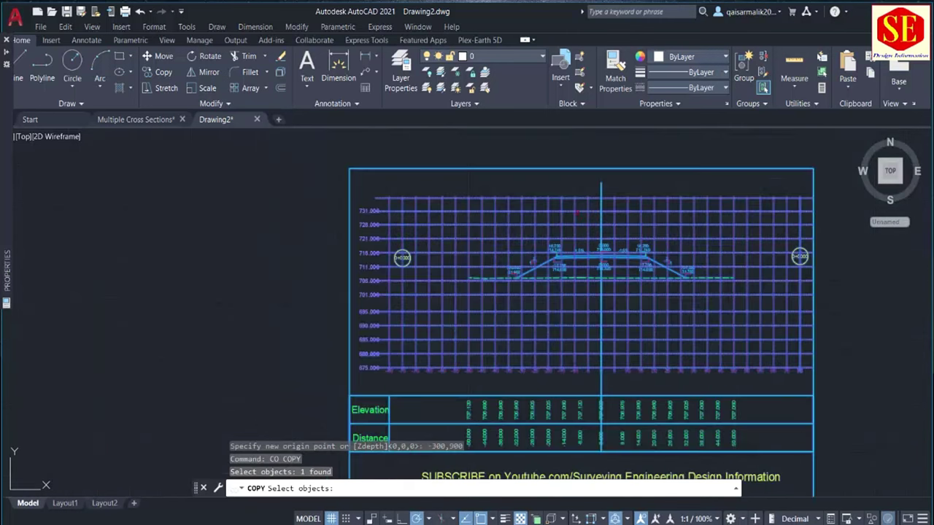
pyautogui.scroll(5, 600, 252)
pyautogui.scroll(5, 605, 292)
pyautogui.press('Return')
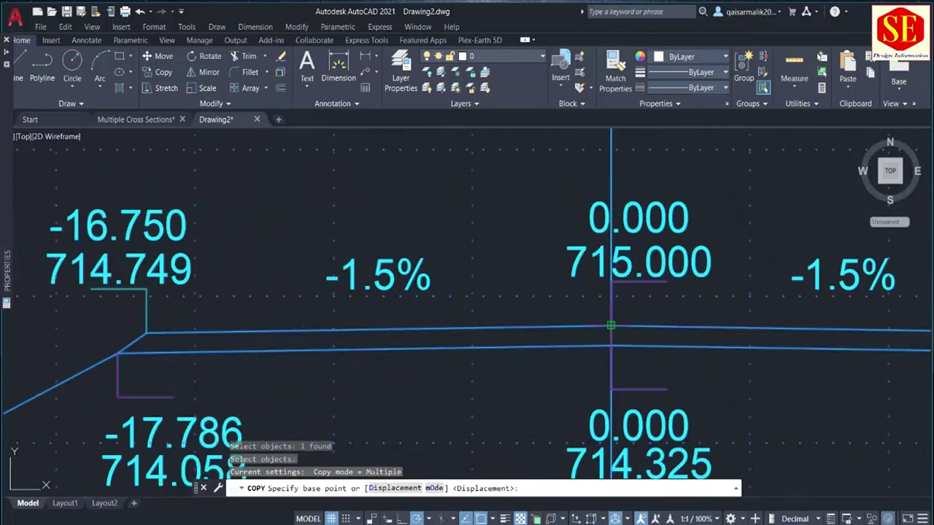
pyautogui.click(611, 326)
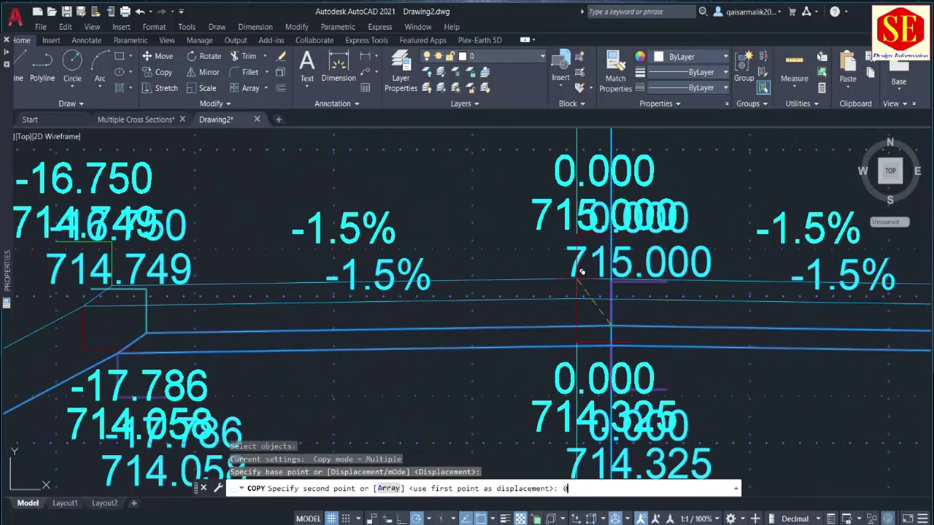
pyautogui.scroll(-6, 581, 272)
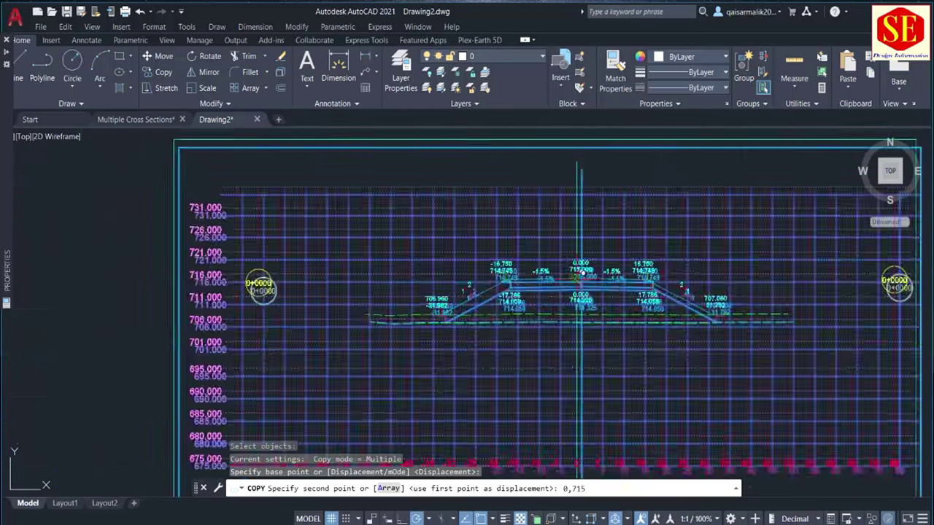
pyautogui.scroll(-4, 581, 273)
pyautogui.press('Return')
pyautogui.scroll(-6, 581, 272)
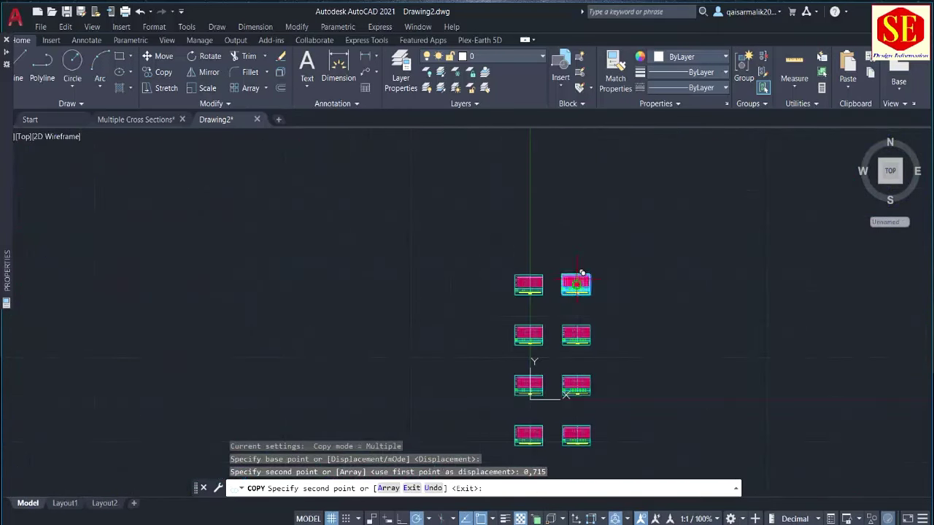
pyautogui.press('Escape')
pyautogui.scroll(-1, 524, 356)
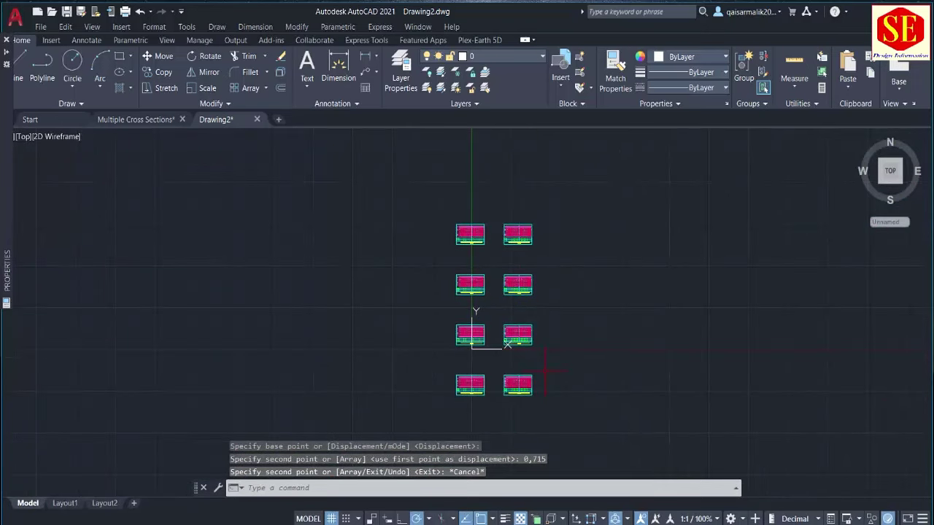
pyautogui.moveTo(571, 286); pyautogui.dragTo(492, 274, button='middle')
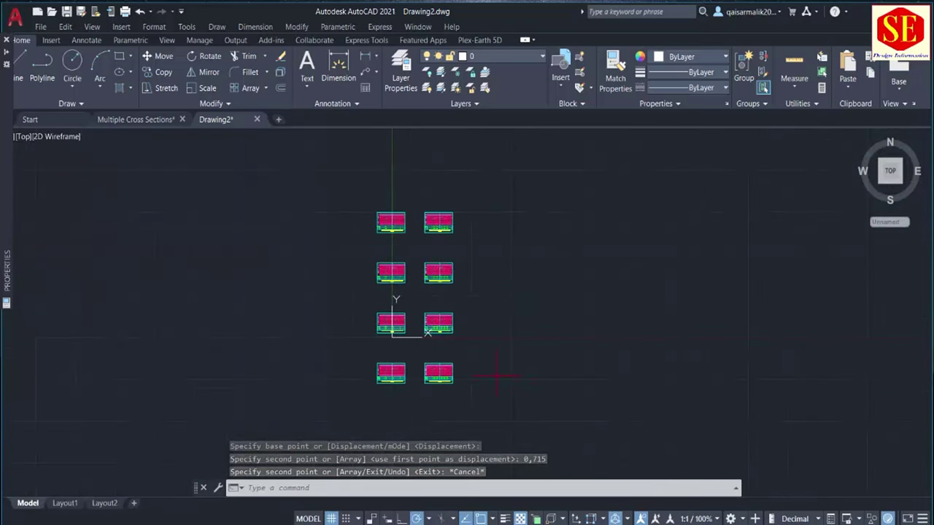
# Dismiss the Customize dialog that opened by mistake.
pyautogui.scroll(4, 496, 376)
pyautogui.write('c')
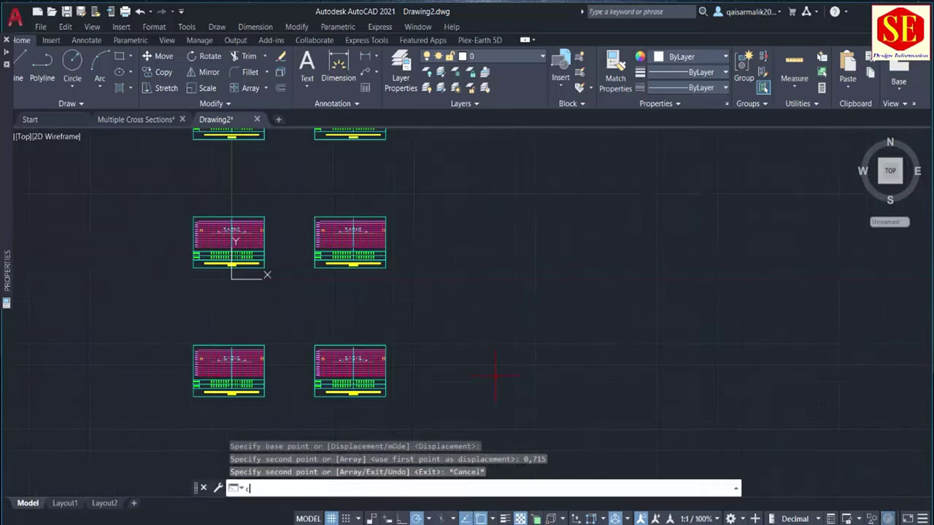
pyautogui.write('ustomize')
pyautogui.press('Return')
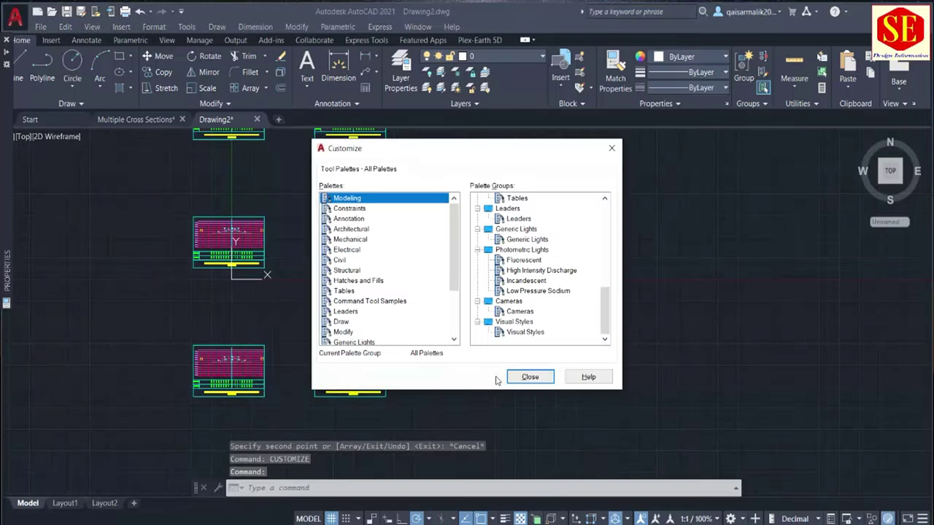
pyautogui.press('Escape')
# Reset the UCS to World, then move its origin to 300,0.
pyautogui.write('uc')
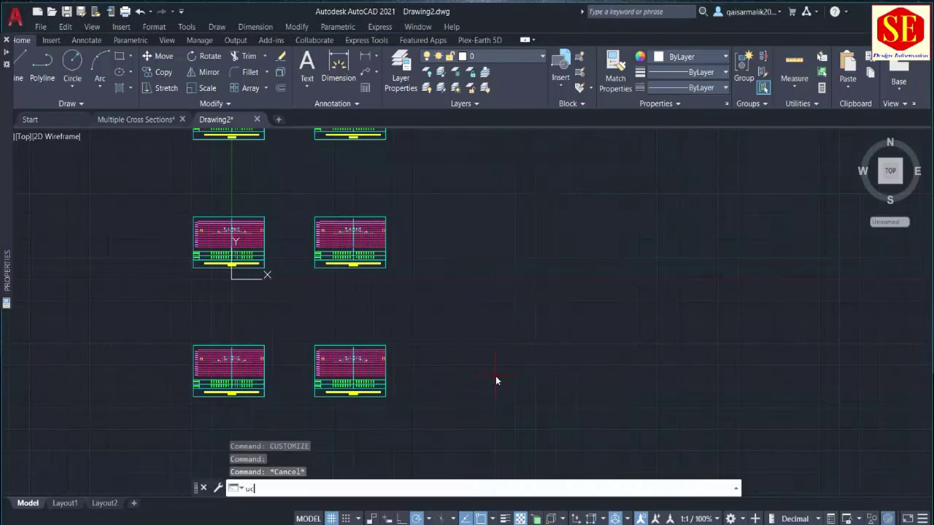
pyautogui.press('Return')
pyautogui.write('w')
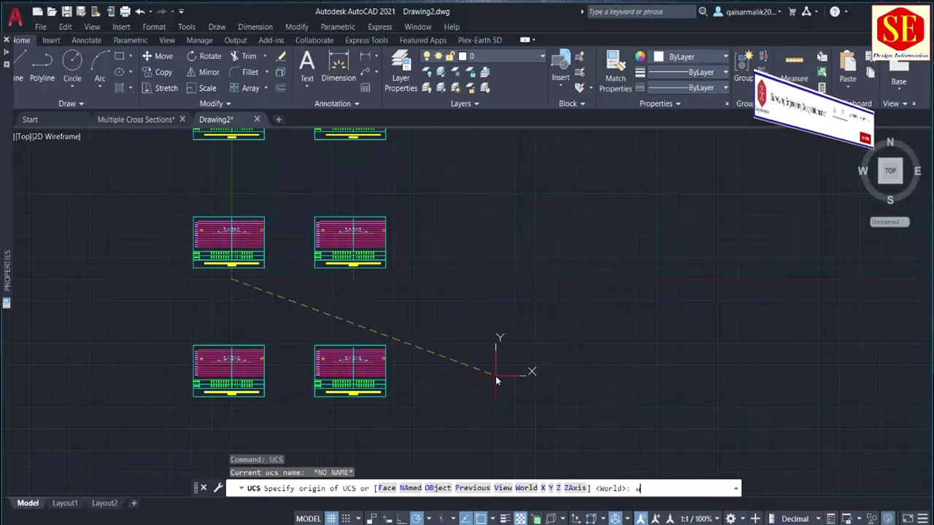
pyautogui.press('Return')
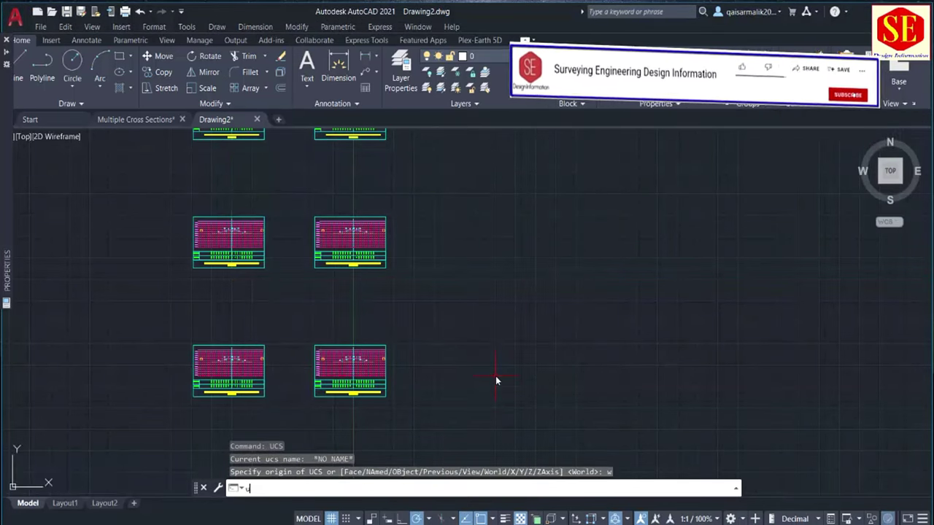
pyautogui.write('ucs')
pyautogui.press('Return')
pyautogui.write('m')
pyautogui.press('Return')
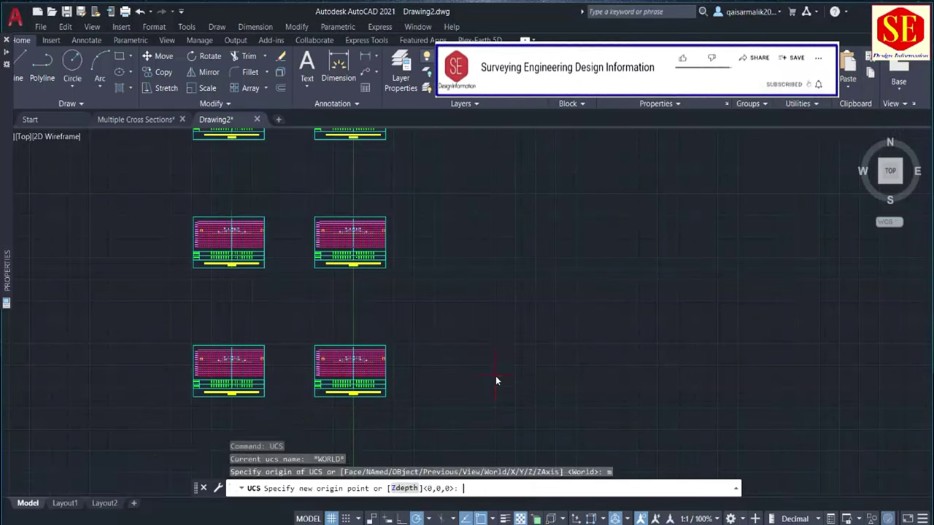
pyautogui.write('300')
pyautogui.write(',0')
pyautogui.press('Return')
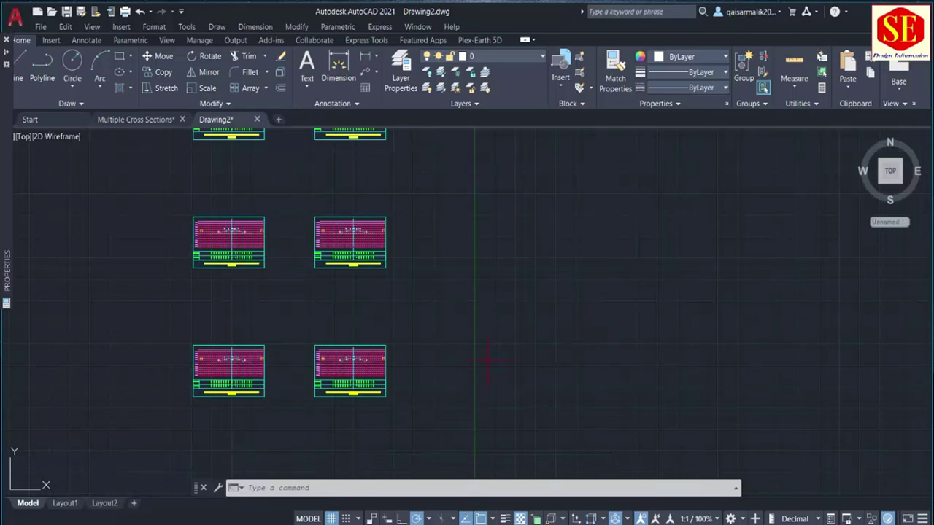
# Close the Constraint Settings dialog that opened instead of COPY.
pyautogui.scroll(2, 405, 417)
pyautogui.write('c')
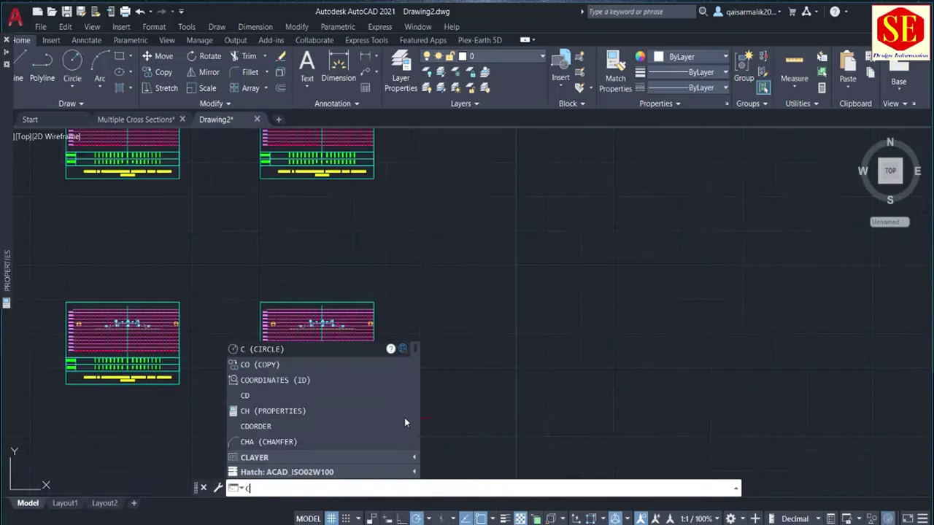
pyautogui.write('o')
pyautogui.press('Return')
pyautogui.press('Escape')
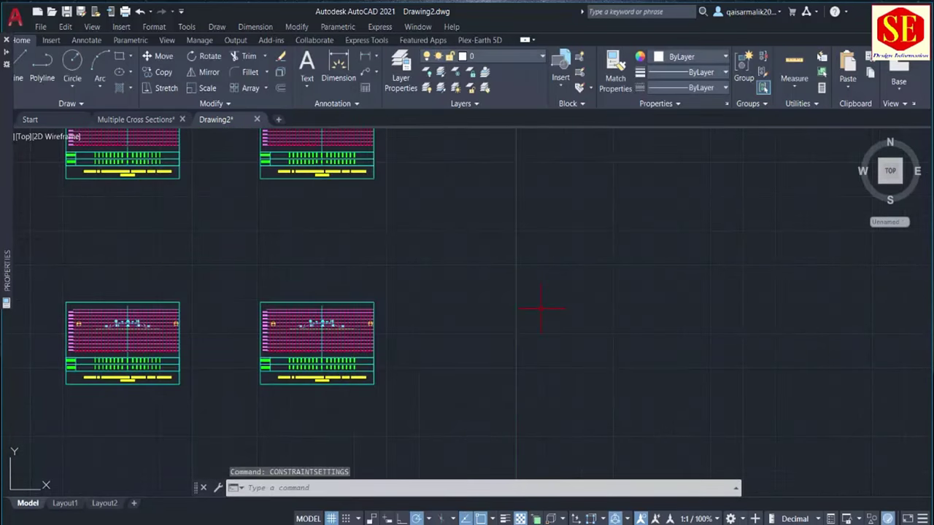
pyautogui.write('co')
# Start COPY and select the left section block.
pyautogui.press('Return')
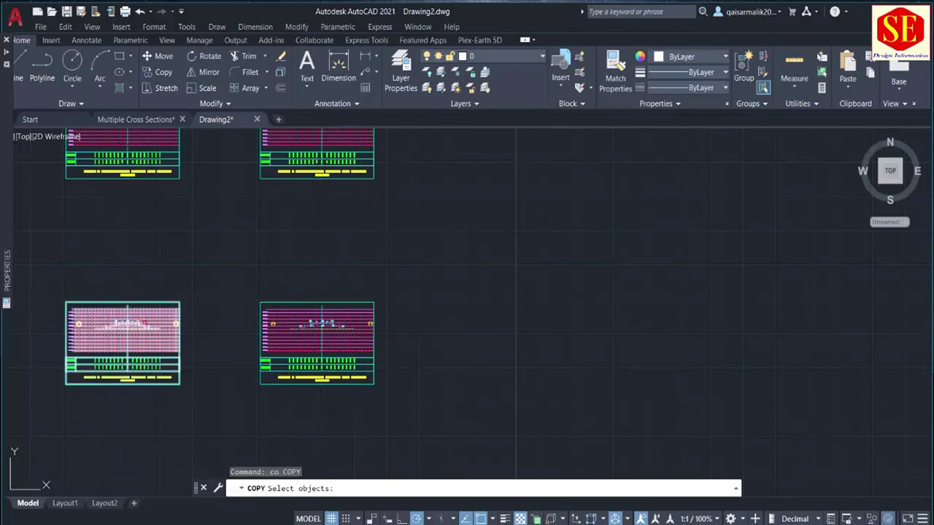
pyautogui.click(84, 321)
pyautogui.scroll(2, 84, 322)
pyautogui.scroll(2, 84, 321)
pyautogui.scroll(3, 306, 364)
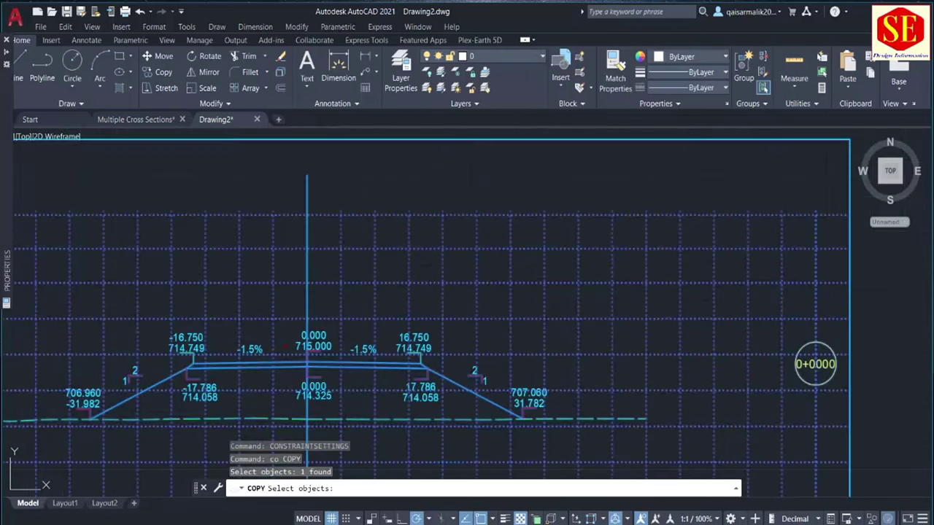
pyautogui.press('Return')
# Place the copy at 0,715 from the road-centre base point, starting a third column.
pyautogui.scroll(5, 331, 361)
pyautogui.click(225, 341)
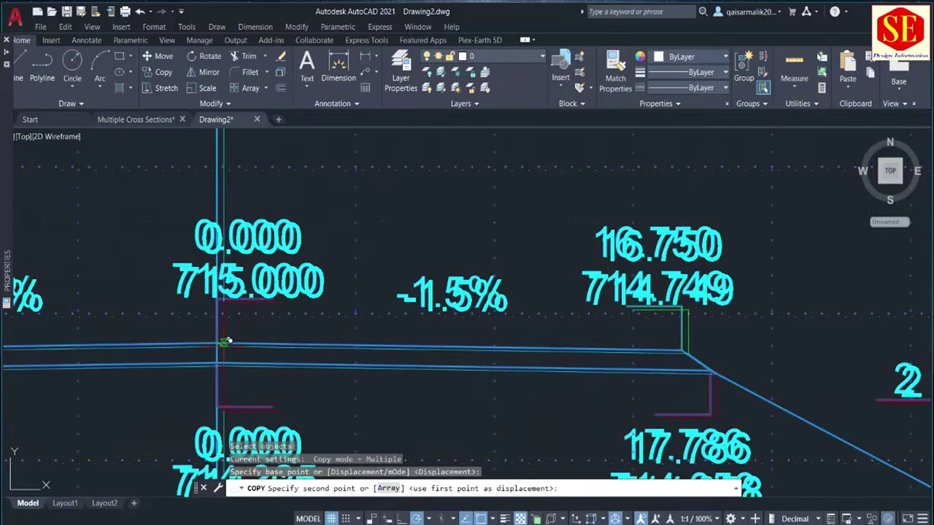
pyautogui.write('0,715')
pyautogui.press('Return')
pyautogui.scroll(-6, 229, 342)
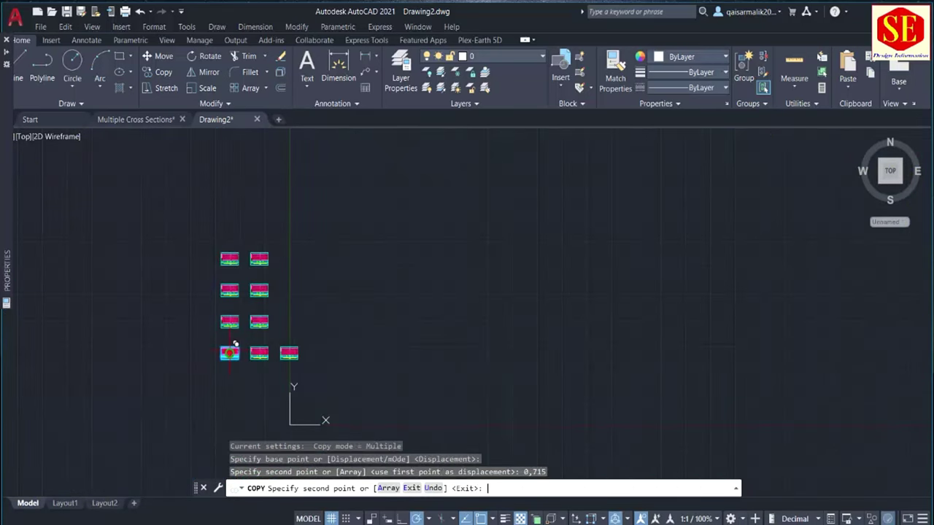
pyautogui.scroll(4, 255, 277)
pyautogui.press('Escape')
pyautogui.moveTo(382, 319); pyautogui.dragTo(407, 370, button='middle')
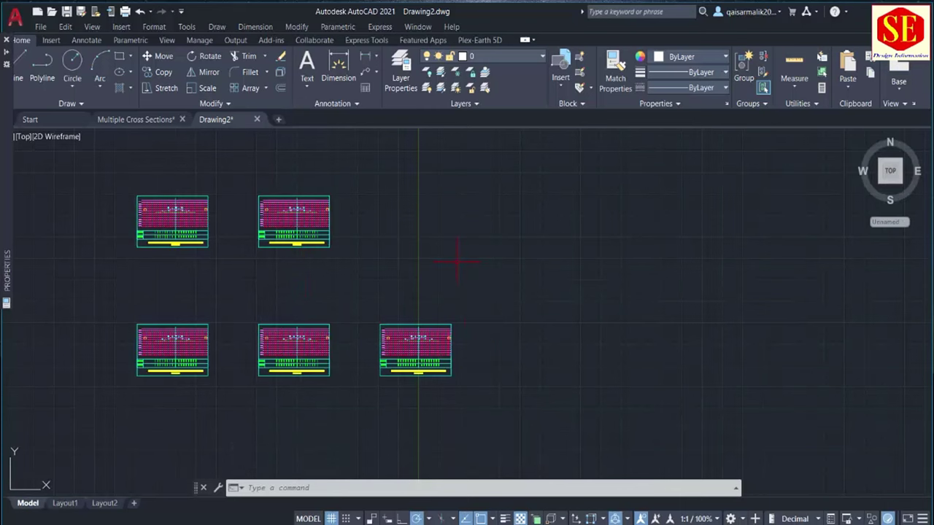
pyautogui.moveTo(448, 256); pyautogui.dragTo(455, 341, button='middle')
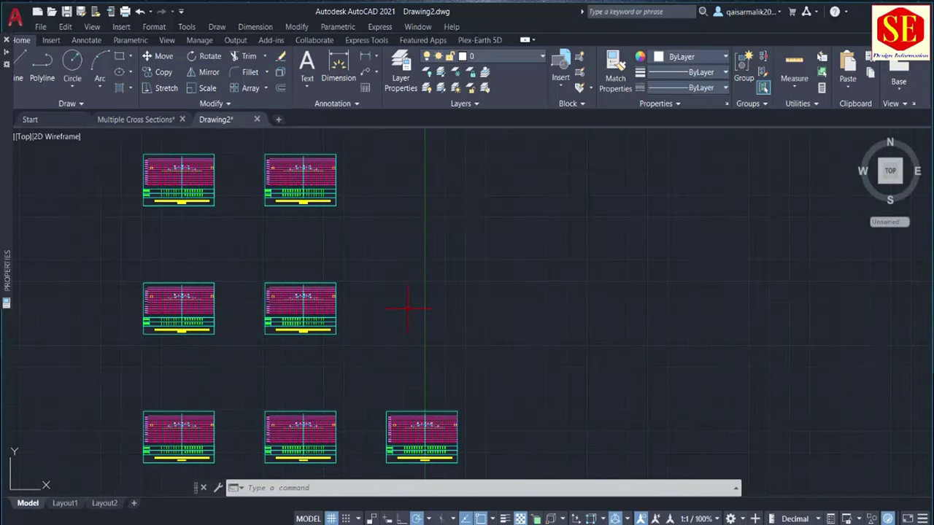
# Reset the UCS to World, then move its origin to 300,300.
pyautogui.write('ucs')
pyautogui.press('Return')
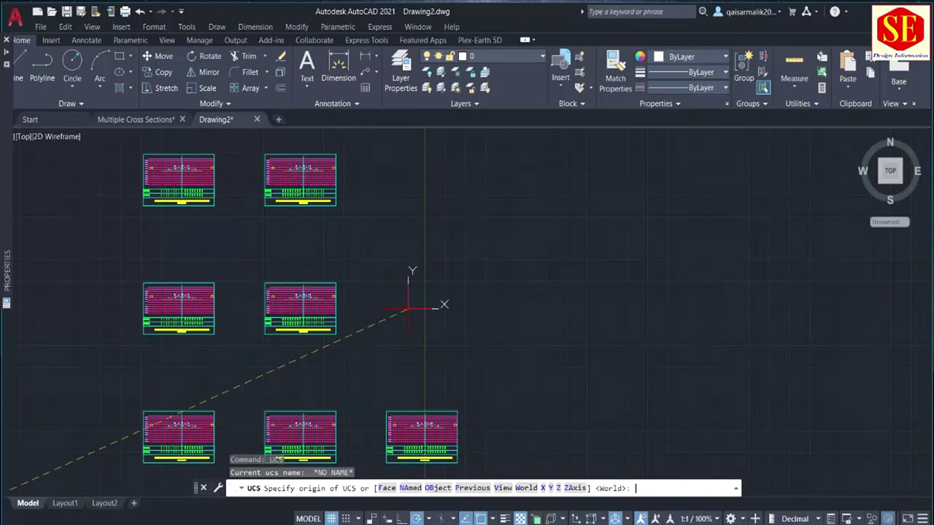
pyautogui.write('w')
pyautogui.press('Return')
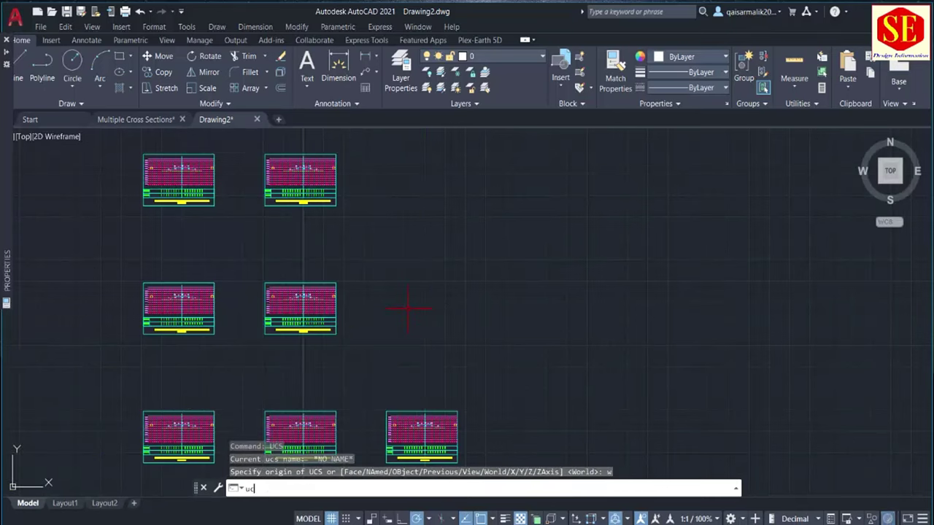
pyautogui.press('Return')
pyautogui.write('m')
pyautogui.press('Return')
pyautogui.write('300,300')
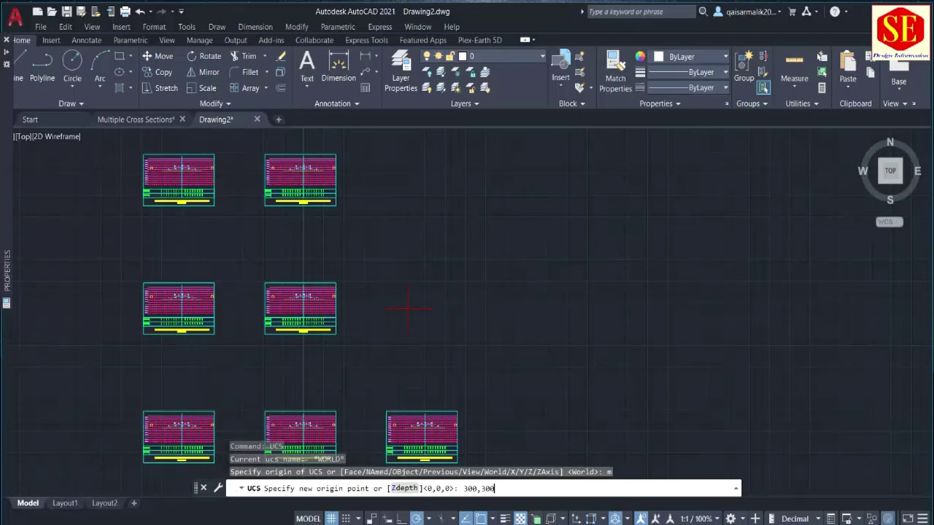
pyautogui.press('Return')
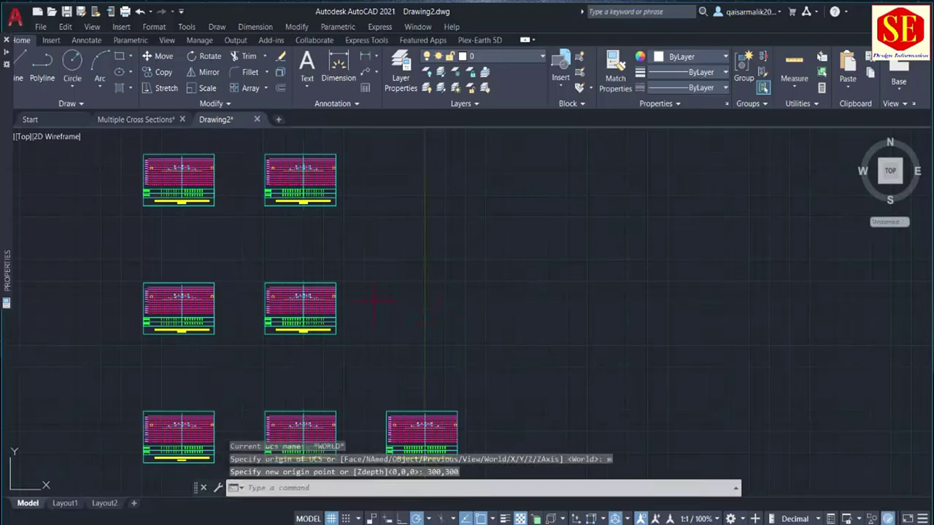
# Copy the bottom-middle block from the road centre to 0,715, stacking a tenth sheet.
pyautogui.write('co')
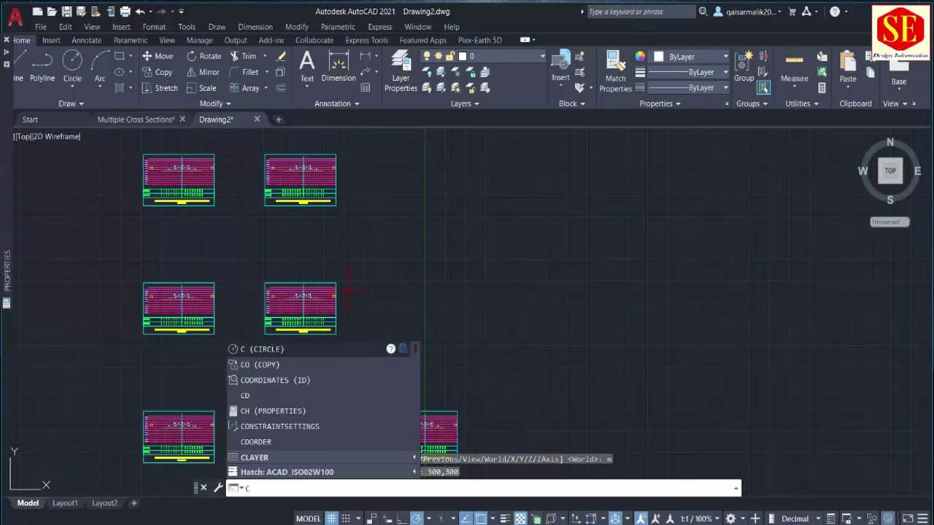
pyautogui.press('Return')
pyautogui.click(298, 445)
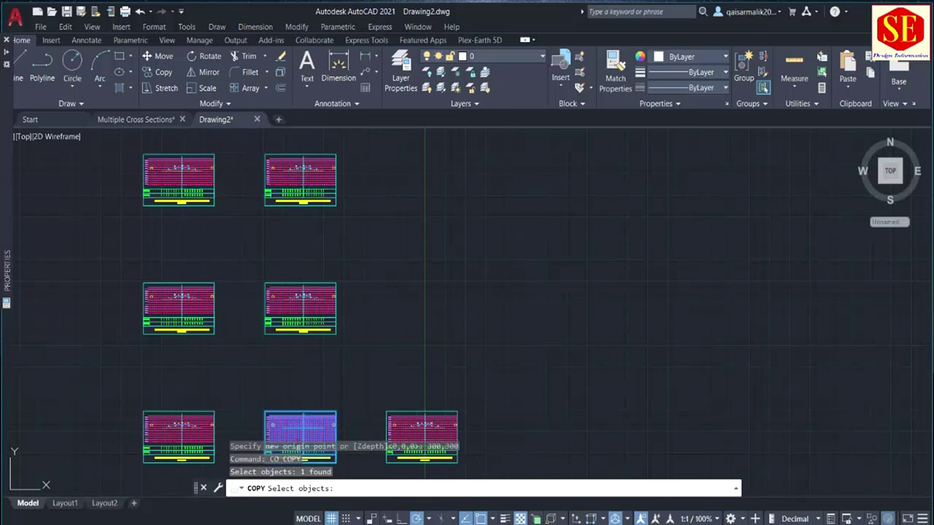
pyautogui.scroll(3, 319, 442)
pyautogui.scroll(3, 319, 442)
pyautogui.scroll(3, 319, 442)
pyautogui.scroll(3, 316, 359)
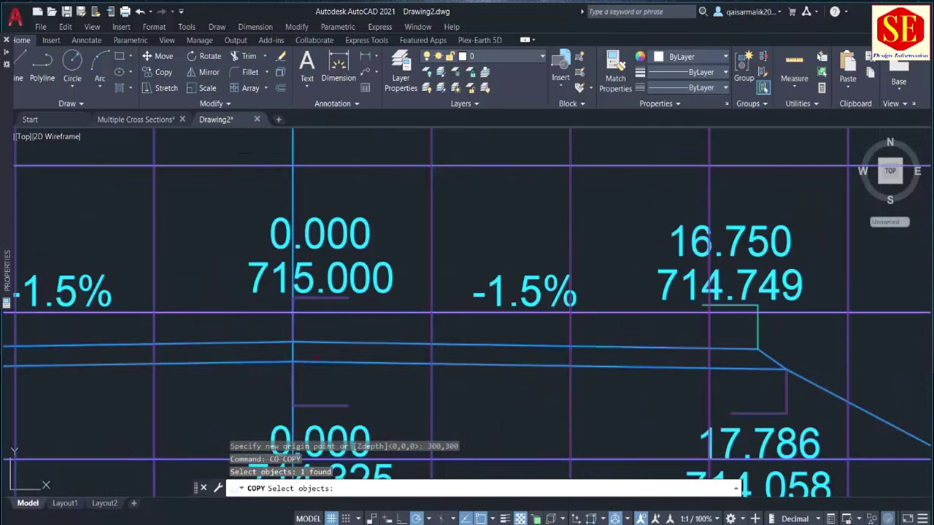
pyautogui.press('Return')
pyautogui.click(294, 341)
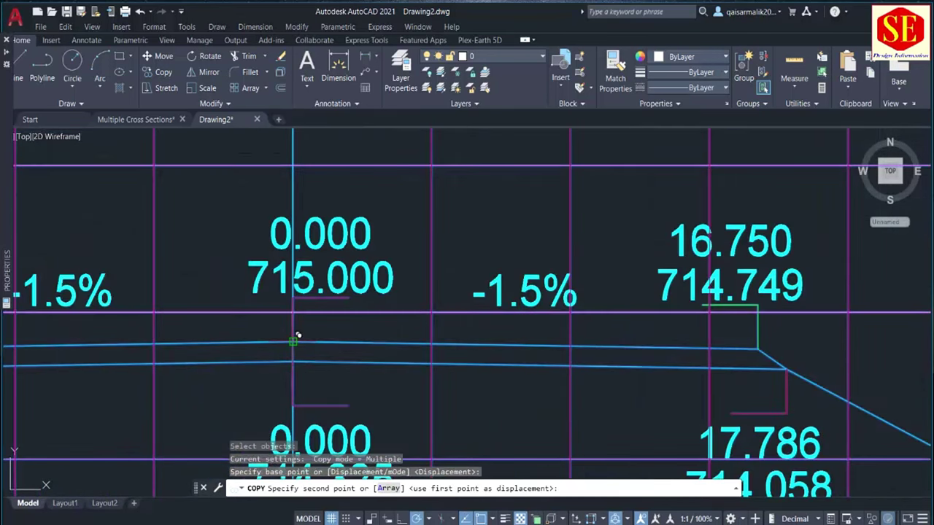
pyautogui.write('0,715')
pyautogui.scroll(-4, 298, 335)
pyautogui.scroll(-4, 298, 335)
pyautogui.press('Return')
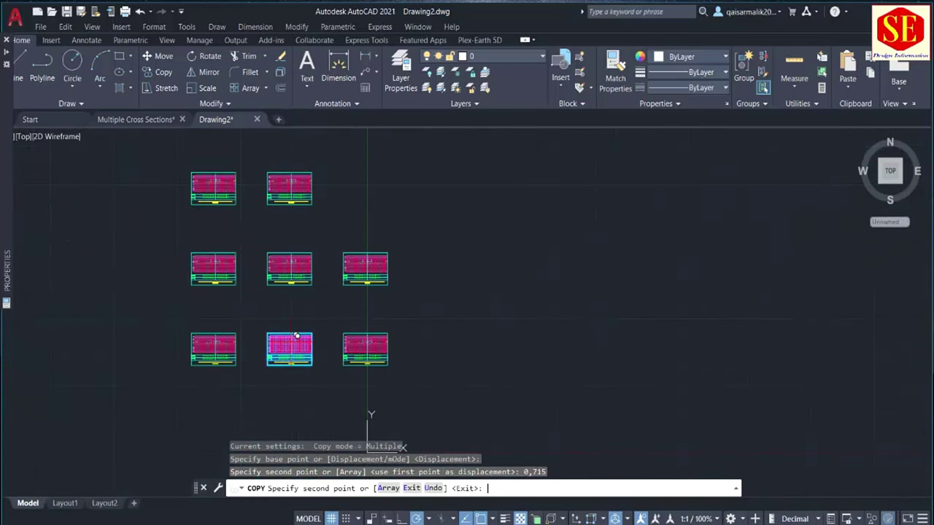
pyautogui.press('Escape')
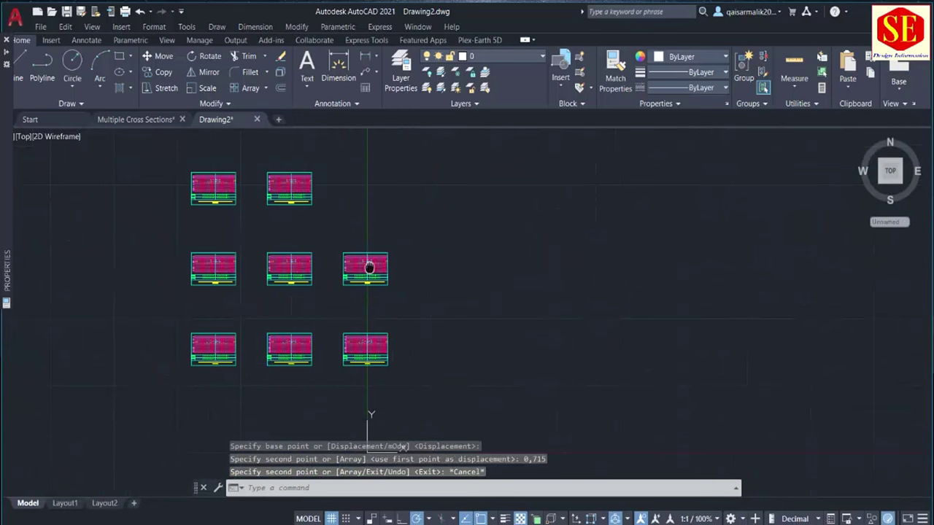
pyautogui.moveTo(369, 264); pyautogui.dragTo(370, 322, button='middle')
pyautogui.scroll(2, 367, 252)
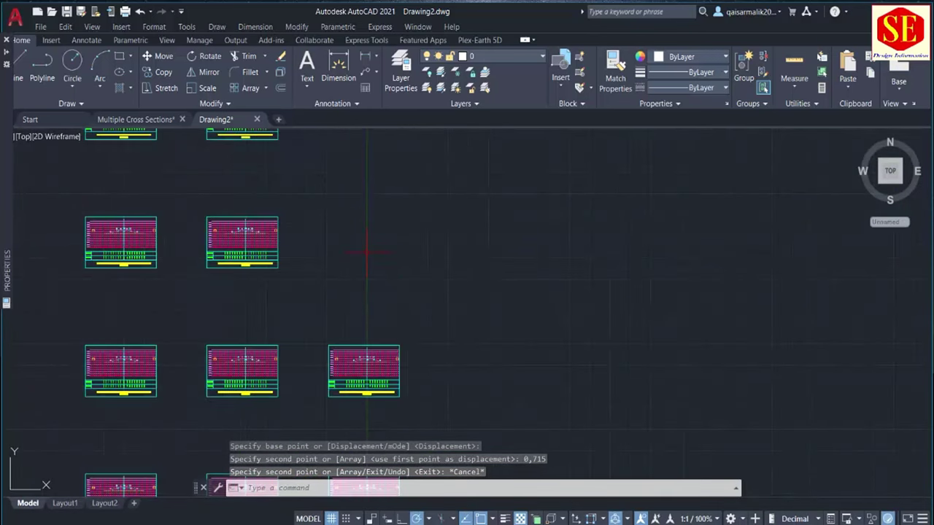
# Reset the UCS to World, then move its origin to 300,600.
pyautogui.write('ucs')
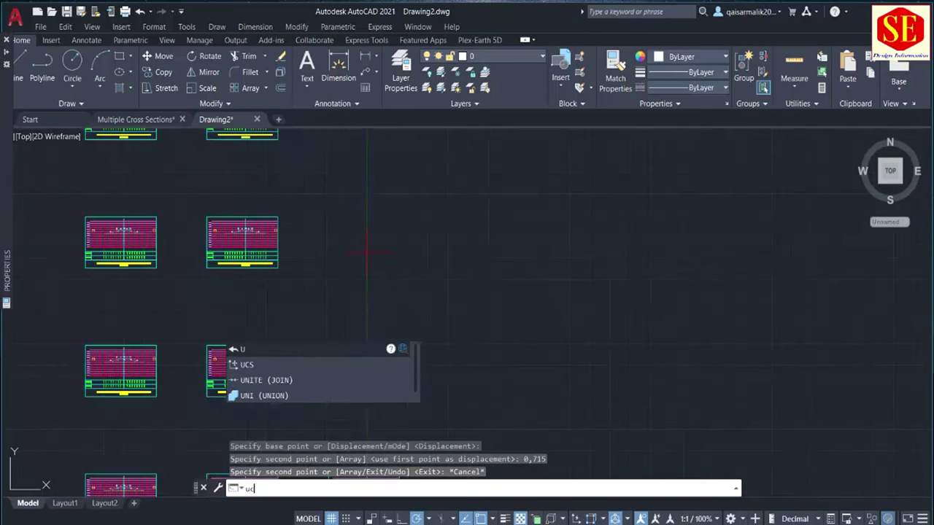
pyautogui.press('Return')
pyautogui.press('Return')
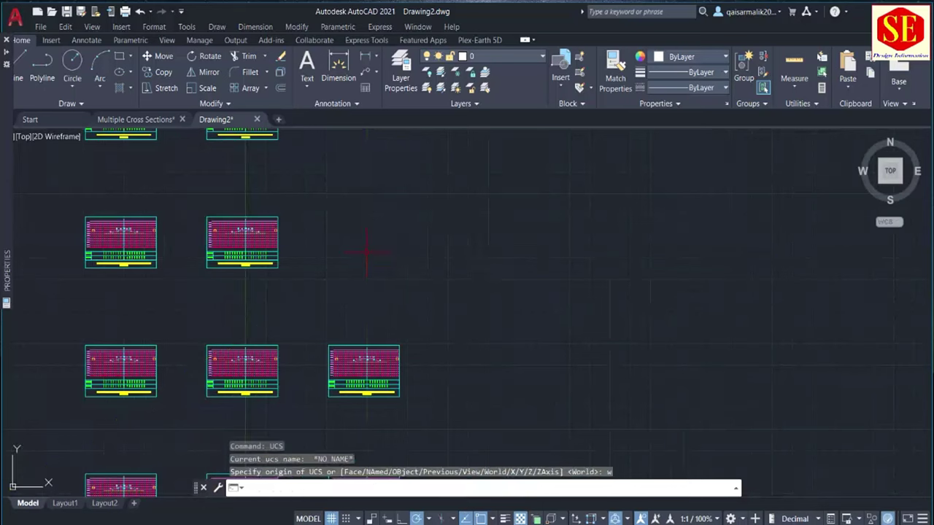
pyautogui.write('u')
pyautogui.press('Return')
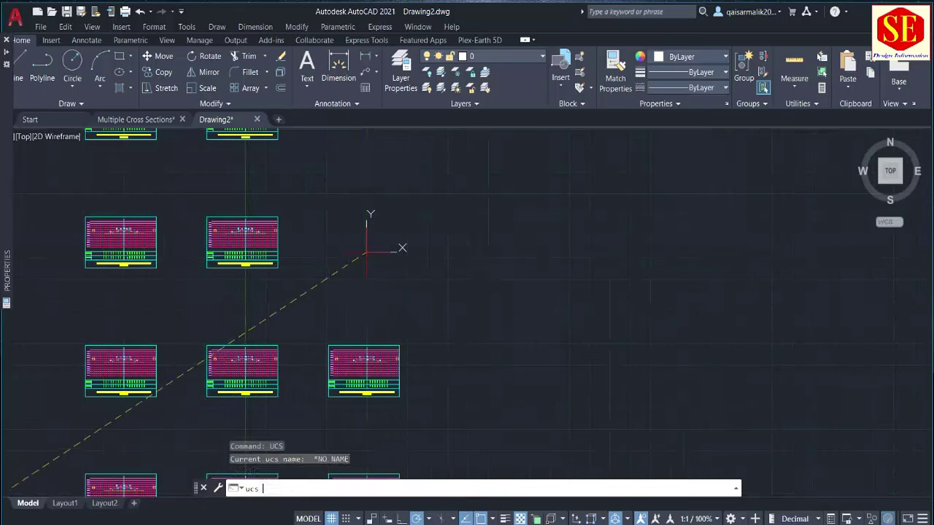
pyautogui.press('Return')
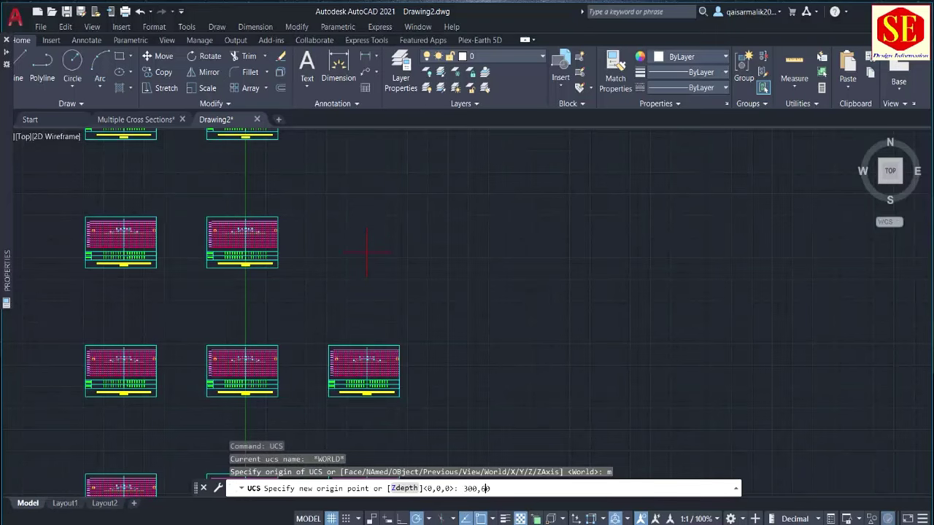
pyautogui.press('Return')
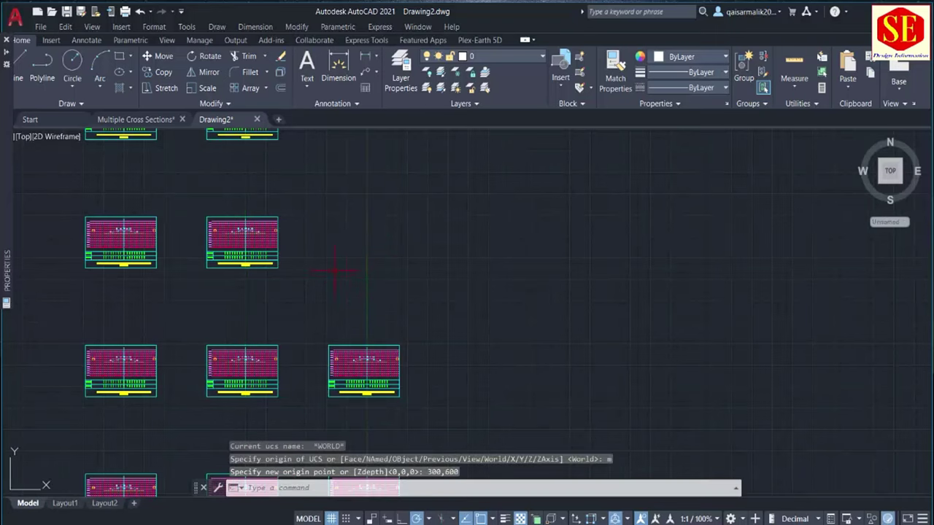
# Copy the top-right block from the road centre to 0,715, making an eleventh sheet.
pyautogui.moveTo(321, 350); pyautogui.dragTo(312, 329, button='middle')
pyautogui.write('co')
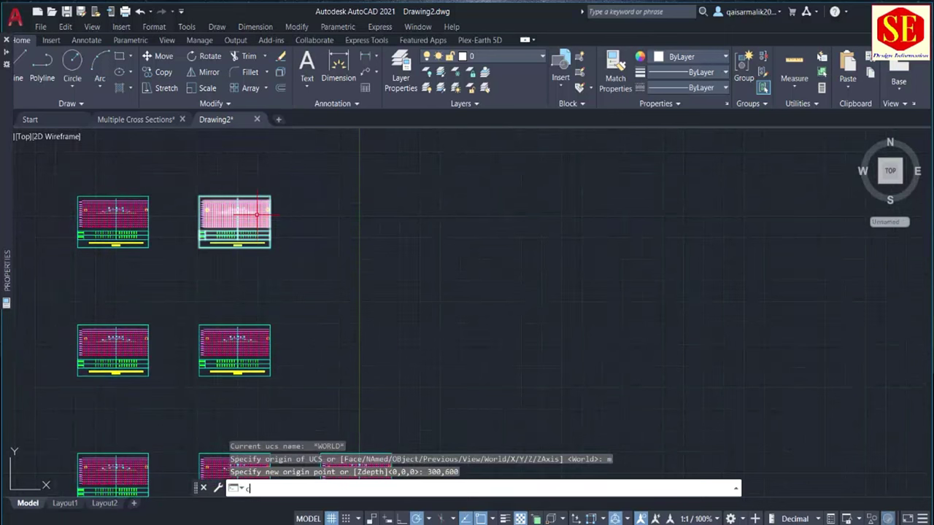
pyautogui.press('Return')
pyautogui.click(257, 214)
pyautogui.scroll(5, 257, 214)
pyautogui.scroll(3, 259, 212)
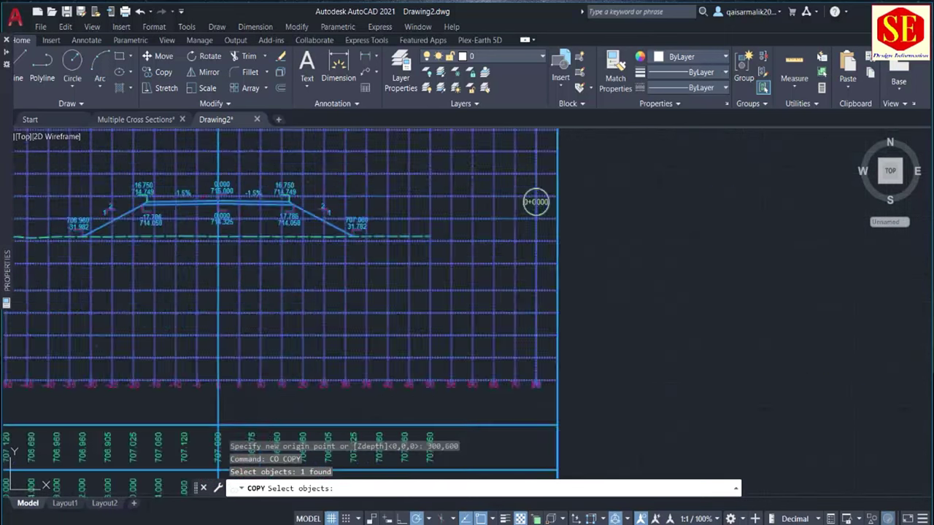
pyautogui.scroll(3, 261, 211)
pyautogui.scroll(4, 261, 212)
pyautogui.press('Return')
pyautogui.click(236, 204)
pyautogui.scroll(-2, 237, 203)
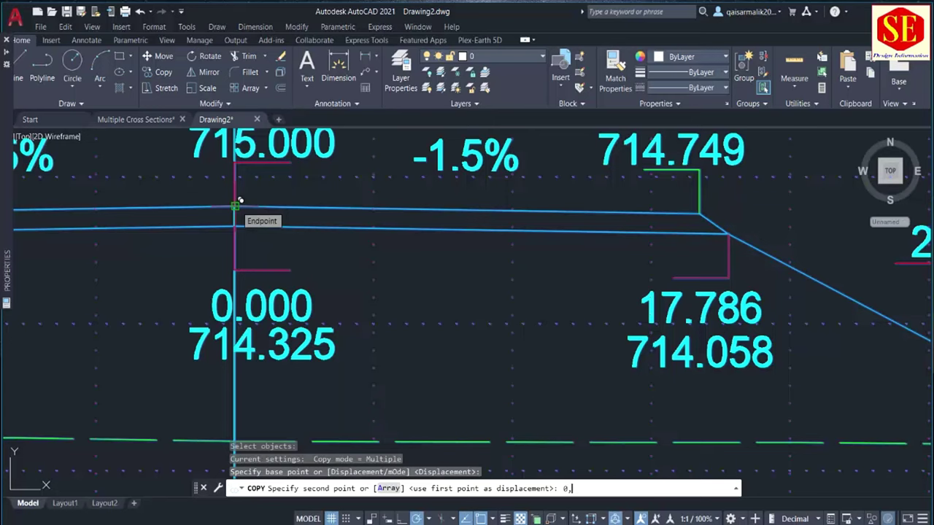
pyautogui.scroll(-8, 240, 200)
pyautogui.scroll(-5, 255, 281)
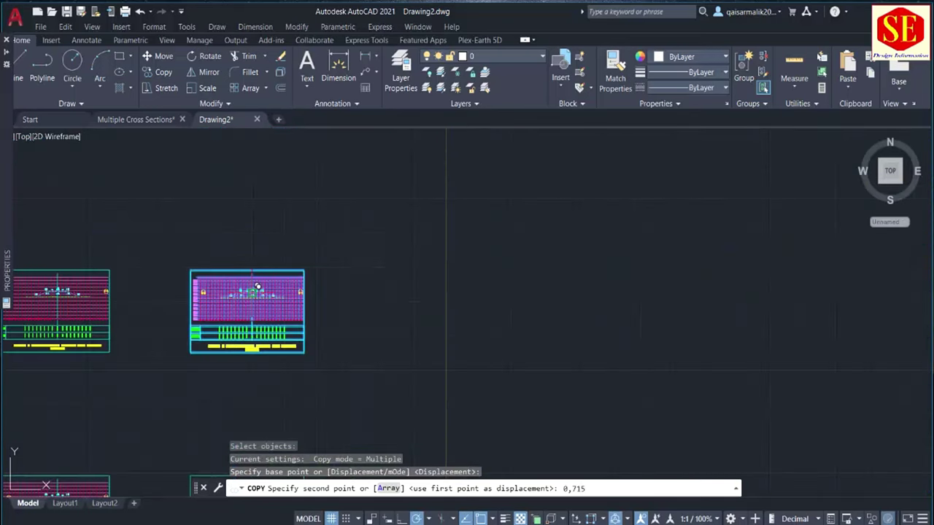
pyautogui.scroll(-4, 257, 286)
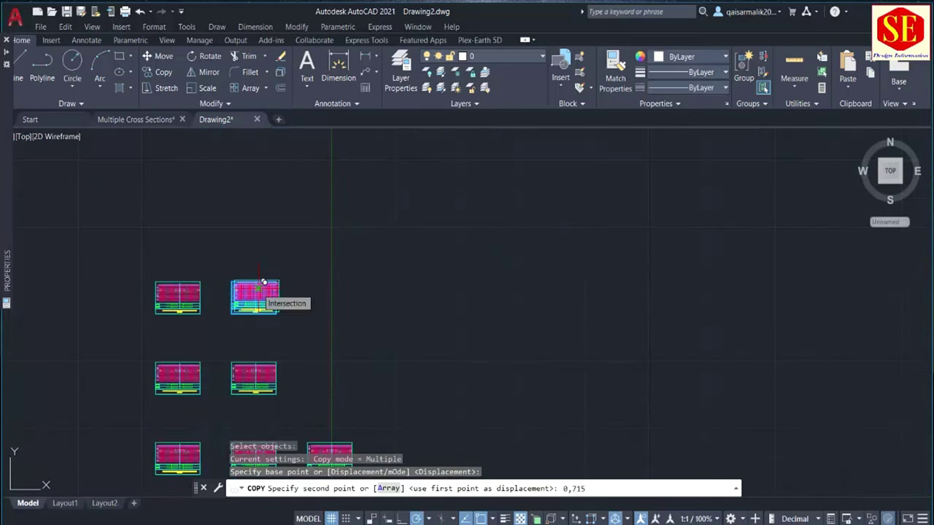
pyautogui.press('Return')
pyautogui.press('Escape')
pyautogui.moveTo(325, 374); pyautogui.dragTo(357, 319, button='middle')
pyautogui.scroll(-4, 357, 319)
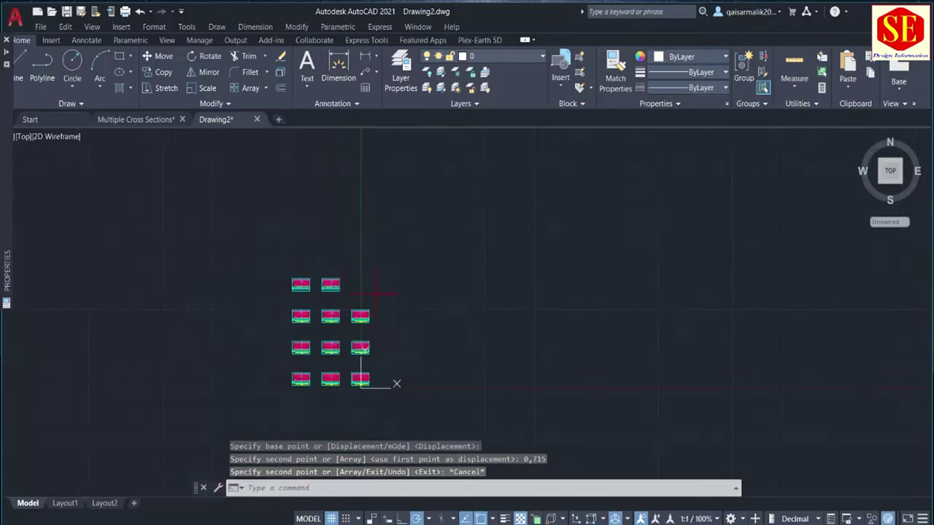
pyautogui.scroll(4, 369, 292)
pyautogui.scroll(3, 337, 278)
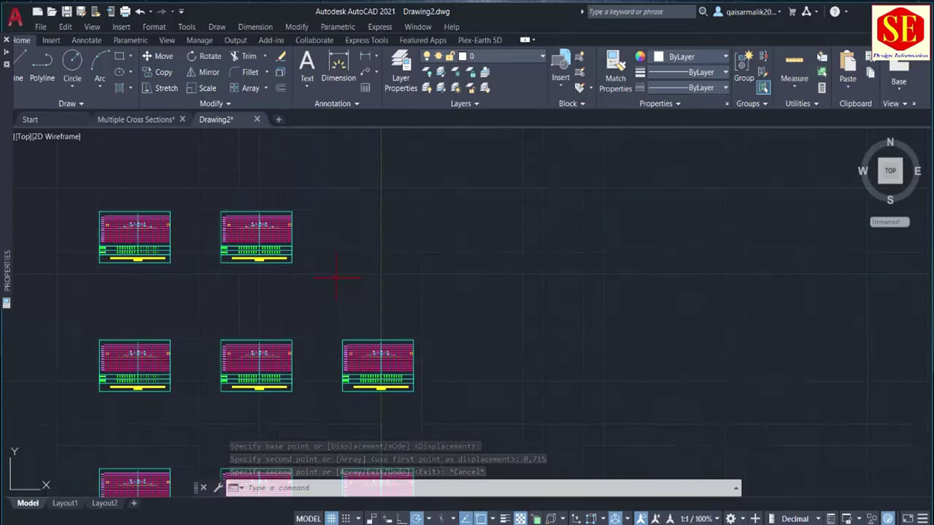
# Move the UCS origin to 300,900.
pyautogui.write('UCS')
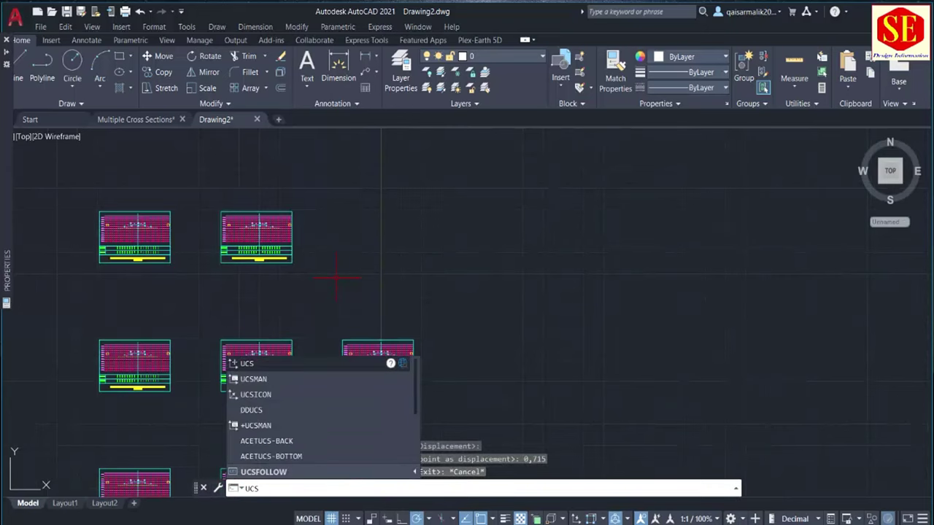
pyautogui.press('Return')
pyautogui.press('Return')
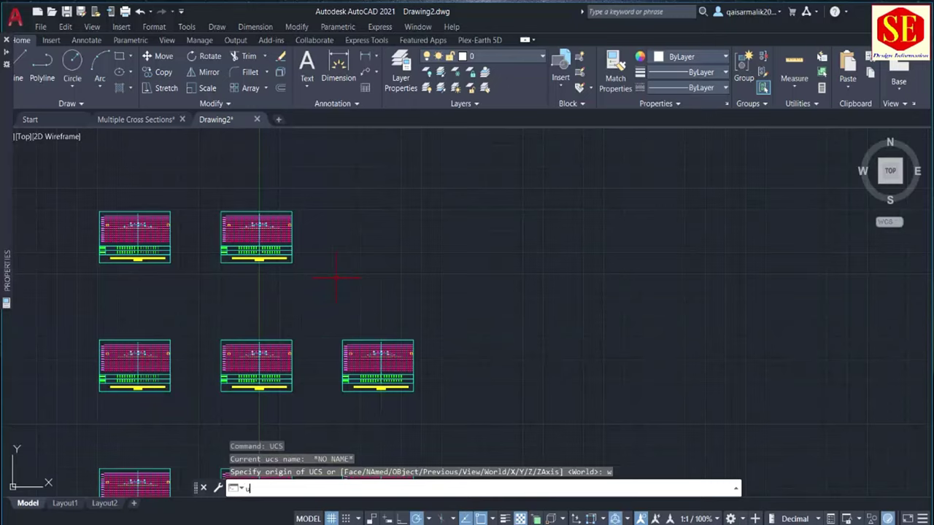
pyautogui.press('Return')
pyautogui.write('m')
pyautogui.press('Return')
pyautogui.write('300,900')
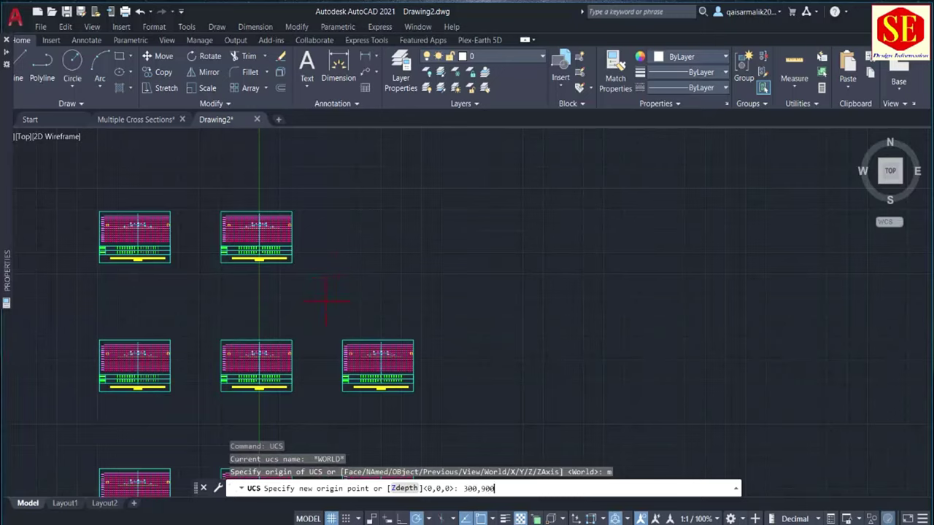
pyautogui.press('Return')
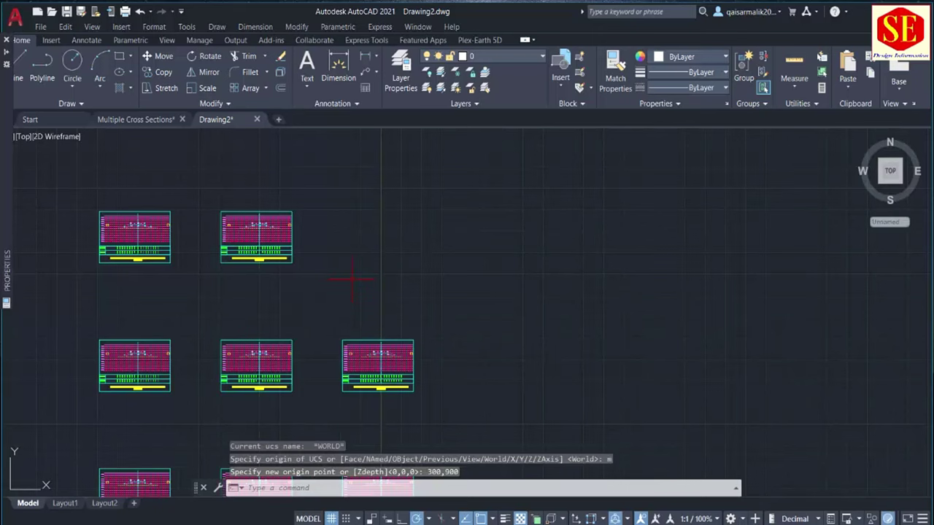
# Copy the section sheet from its centreline base point 0,715 straight up to top the third column.
pyautogui.write('co')
pyautogui.press('Return')
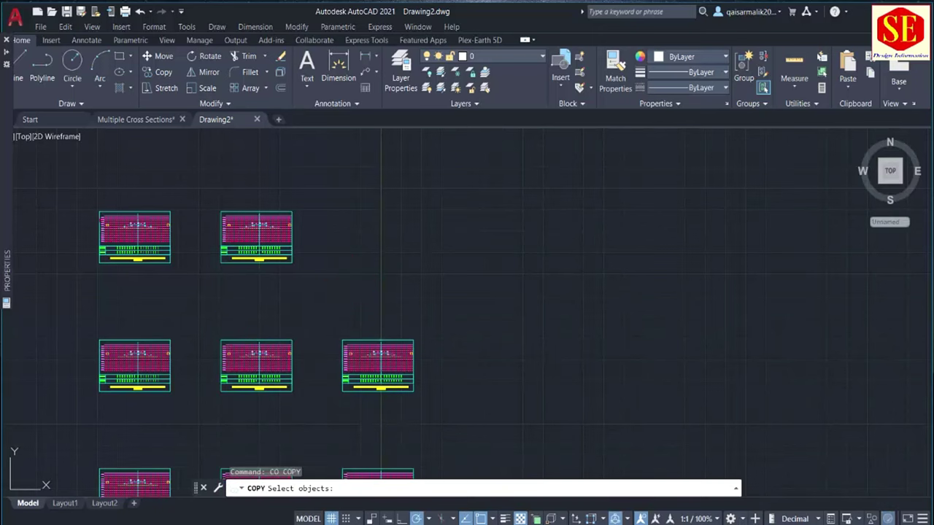
pyautogui.click(135, 233)
pyautogui.scroll(5, 381, 273)
pyautogui.scroll(5, 121, 211)
pyautogui.press('Return')
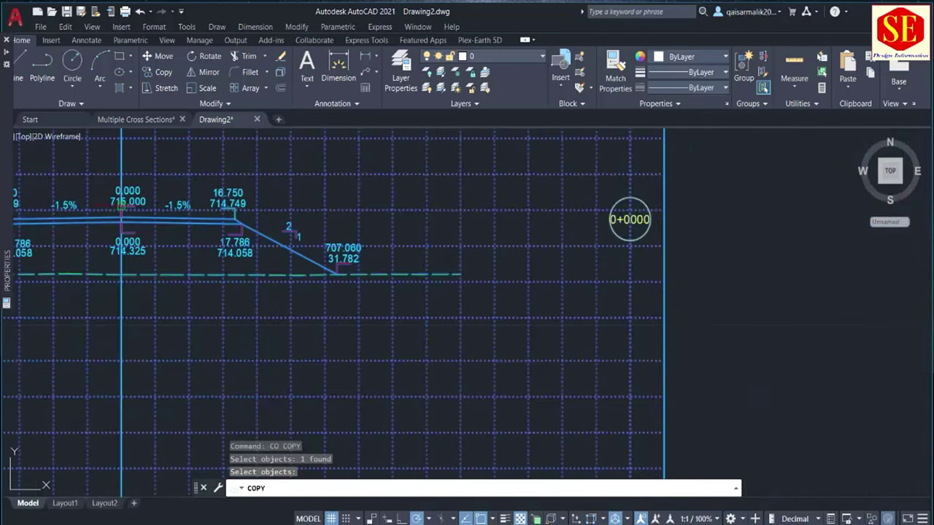
pyautogui.scroll(5, 121, 213)
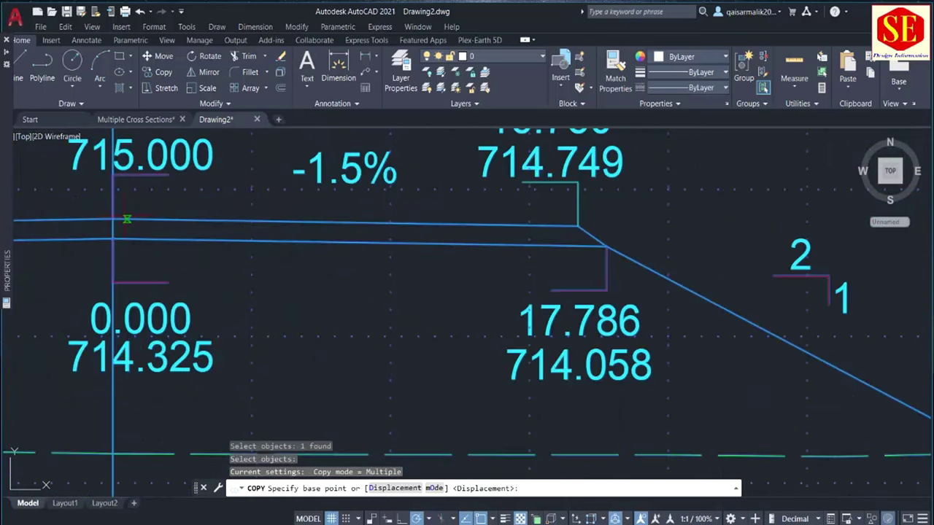
pyautogui.click(113, 219)
pyautogui.scroll(-3, 115, 212)
pyautogui.scroll(2, 172, 263)
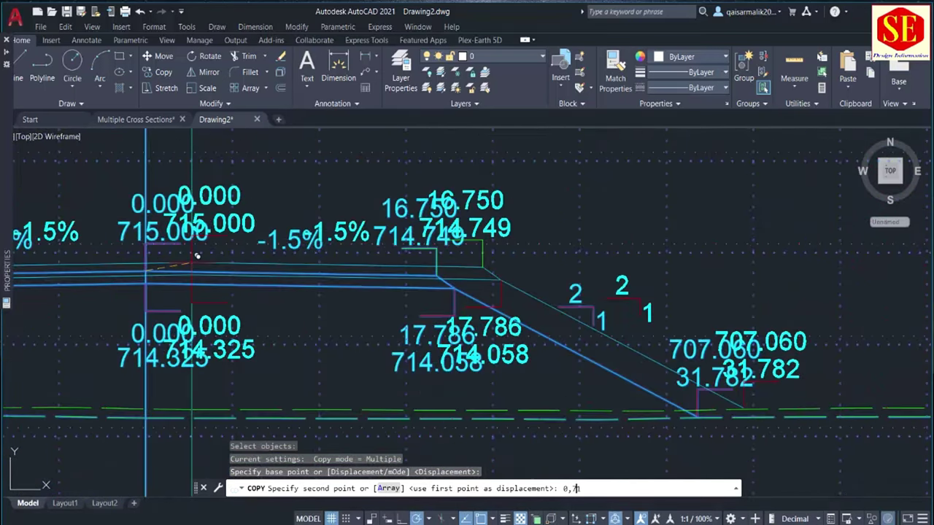
pyautogui.scroll(-6, 197, 256)
pyautogui.write('15')
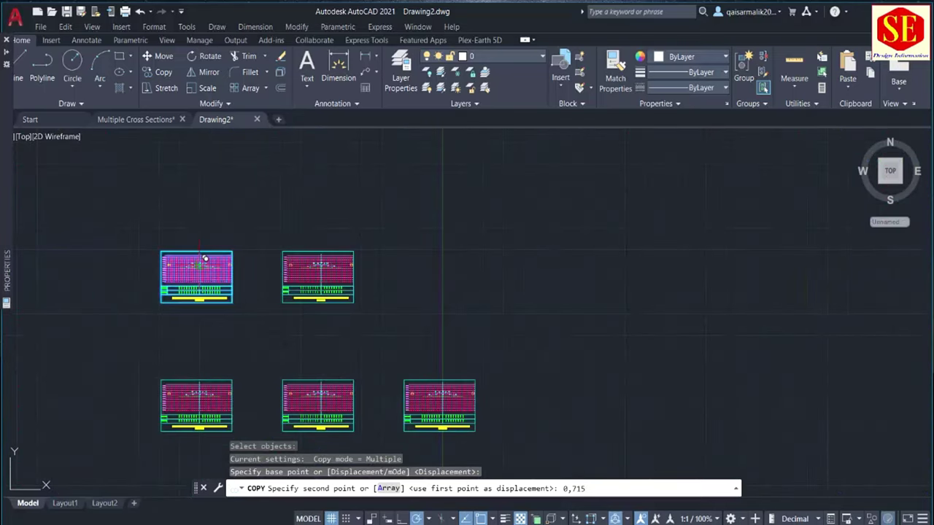
pyautogui.press('Return')
pyautogui.press('Escape')
pyautogui.scroll(-4, 457, 293)
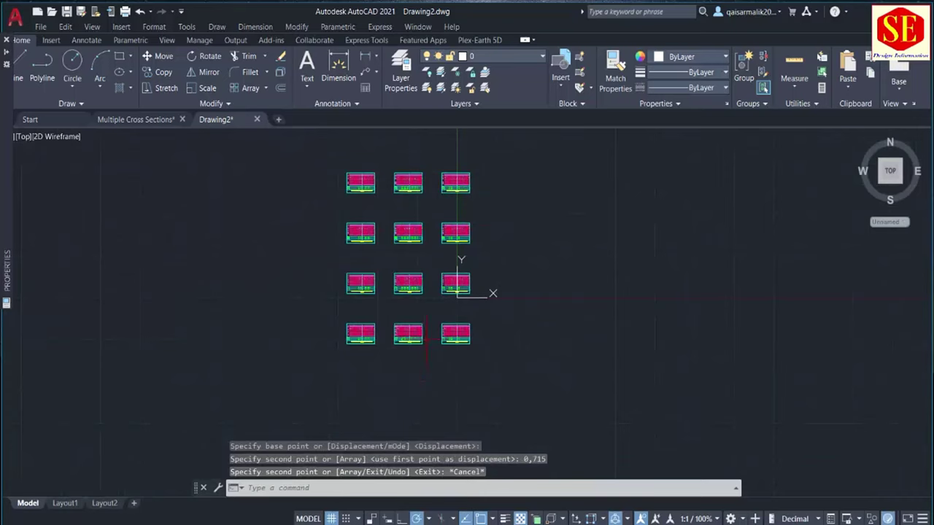
pyautogui.scroll(2, 423, 314)
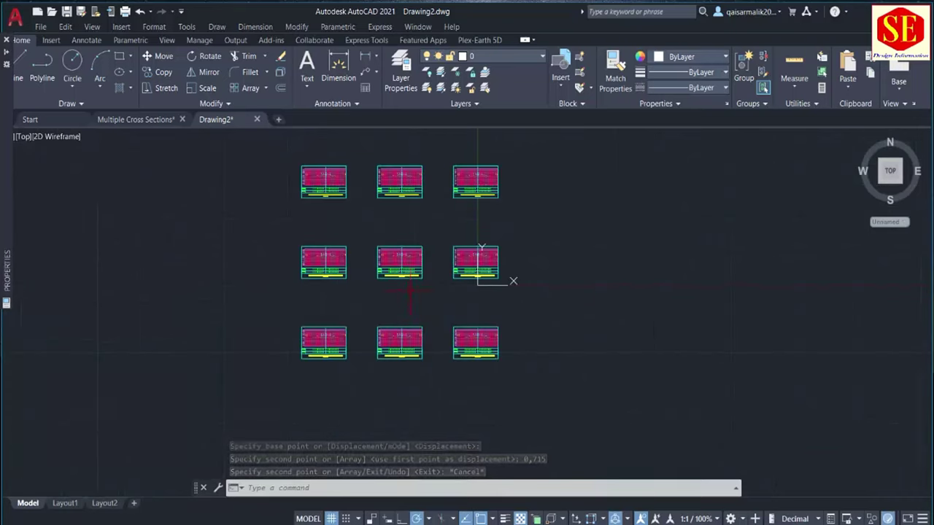
# Turn on object snap tracking and pan to view the finished sheet grid.
pyautogui.press('F11')
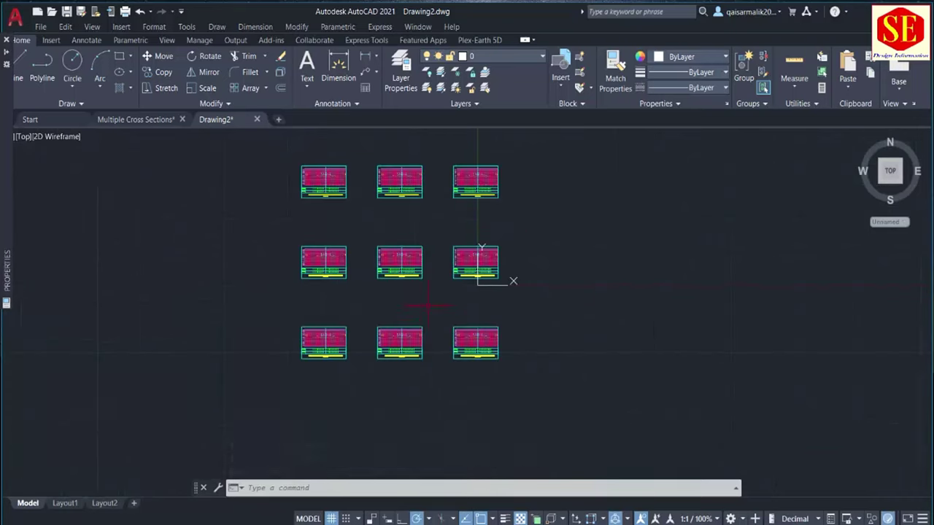
pyautogui.scroll(2, 394, 277)
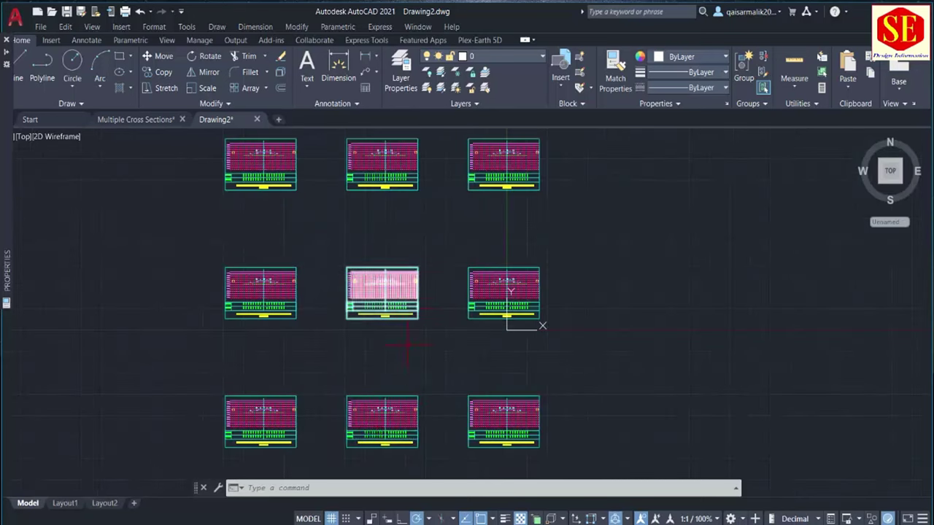
pyautogui.scroll(2, 386, 292)
pyautogui.moveTo(370, 399); pyautogui.dragTo(369, 344, button='middle')
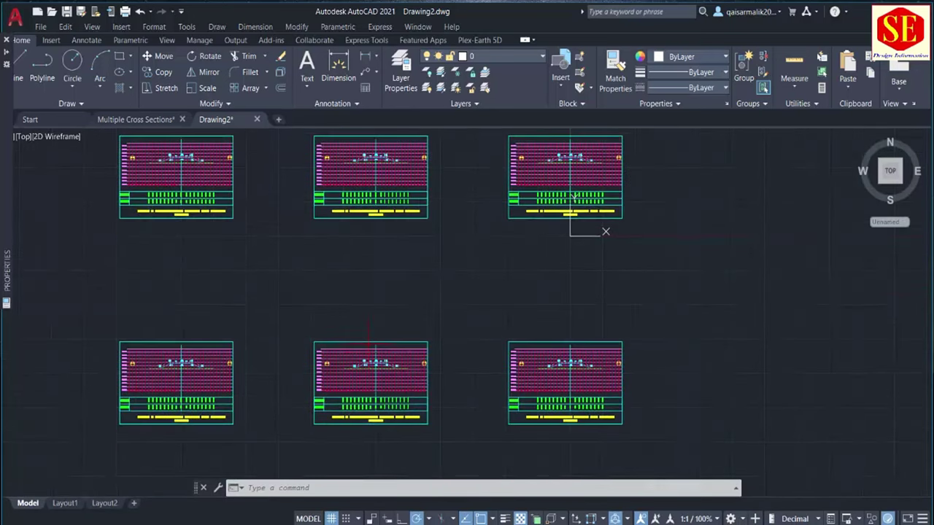
pyautogui.moveTo(366, 270); pyautogui.dragTo(368, 337, button='middle')
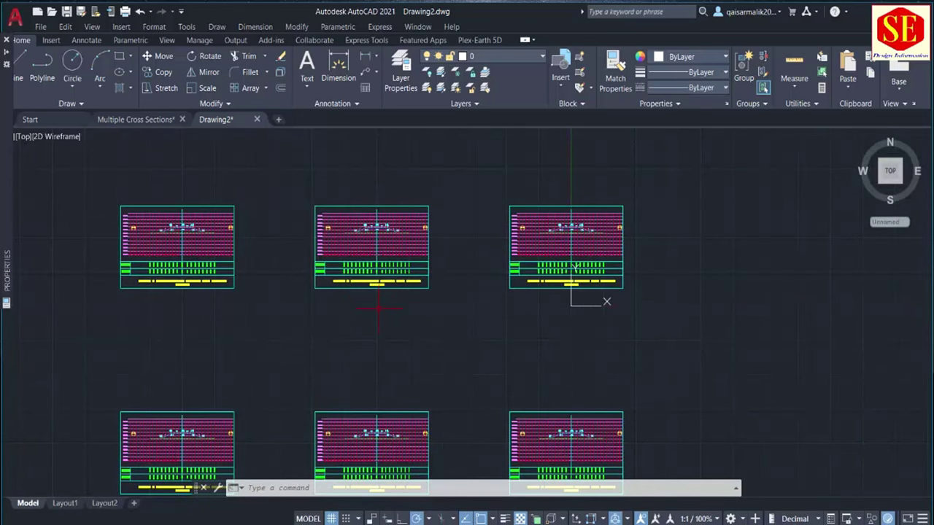
# Reset the UCS to World with the UCS command's W option.
pyautogui.write('Uc')
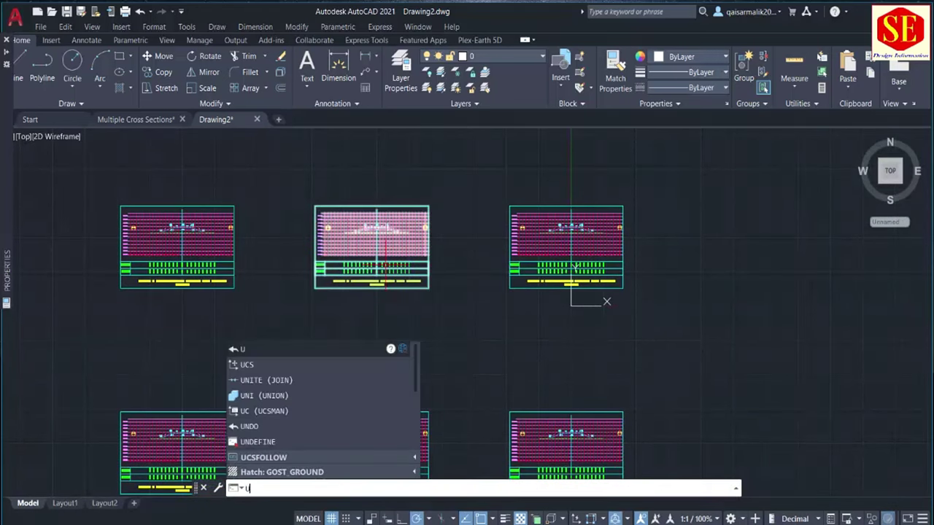
pyautogui.write('s')
pyautogui.press('Return')
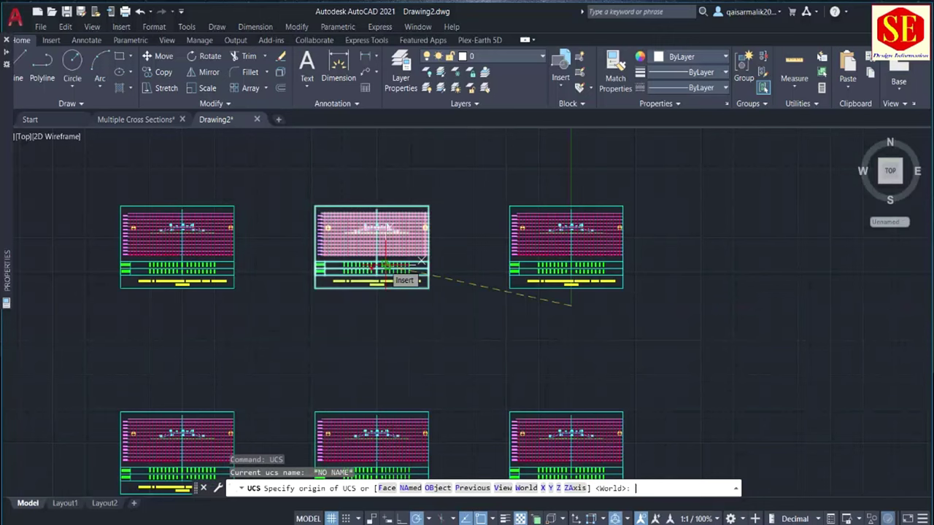
pyautogui.press('Escape')
pyautogui.write('ucs')
pyautogui.press('Return')
pyautogui.write('w')
pyautogui.press('Return')
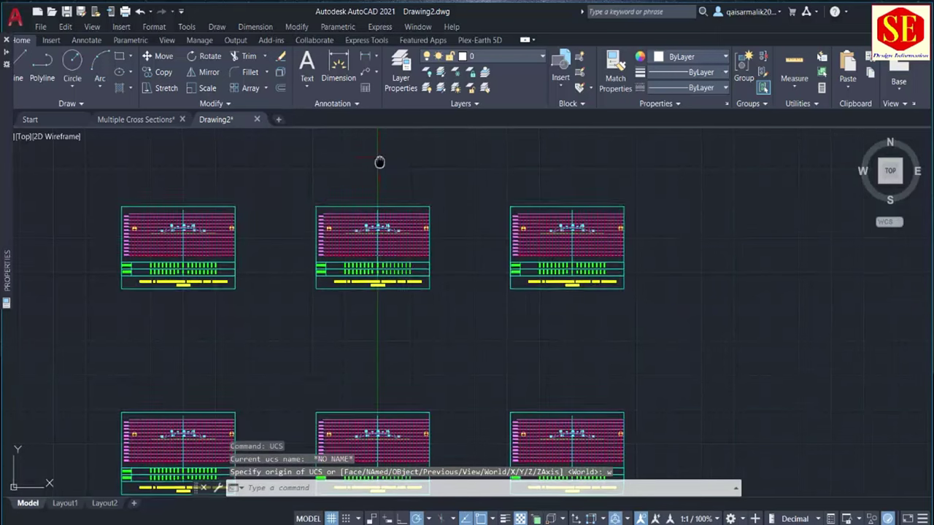
pyautogui.scroll(-1, 381, 167)
pyautogui.scroll(-2, 391, 197)
pyautogui.scroll(3, 413, 353)
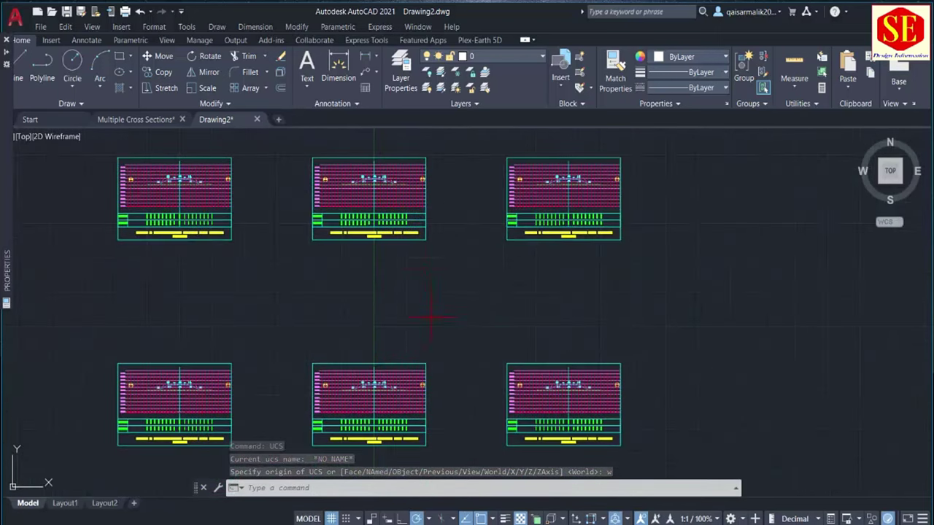
pyautogui.scroll(-7, 427, 313)
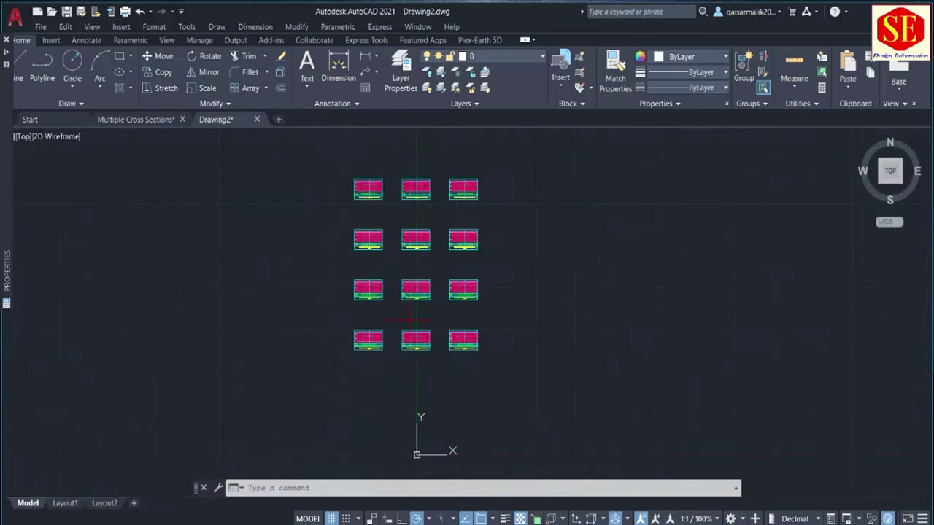
pyautogui.scroll(4, 411, 318)
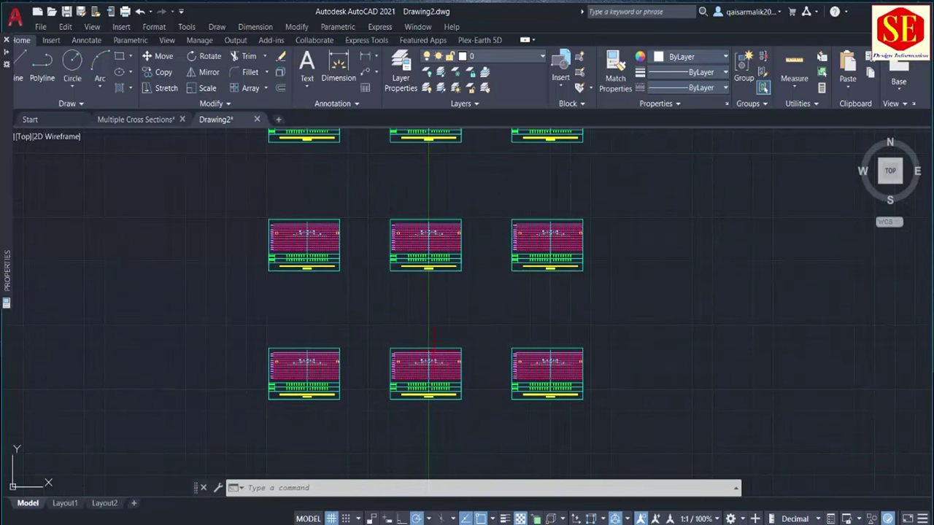
pyautogui.scroll(6, 423, 365)
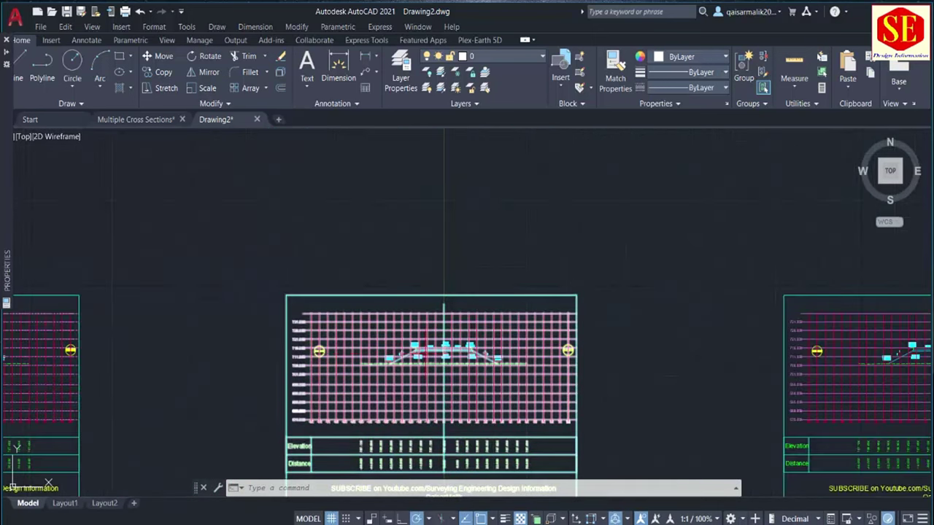
pyautogui.scroll(-1, 442, 302)
pyautogui.scroll(-3, 437, 305)
pyautogui.scroll(-4, 436, 303)
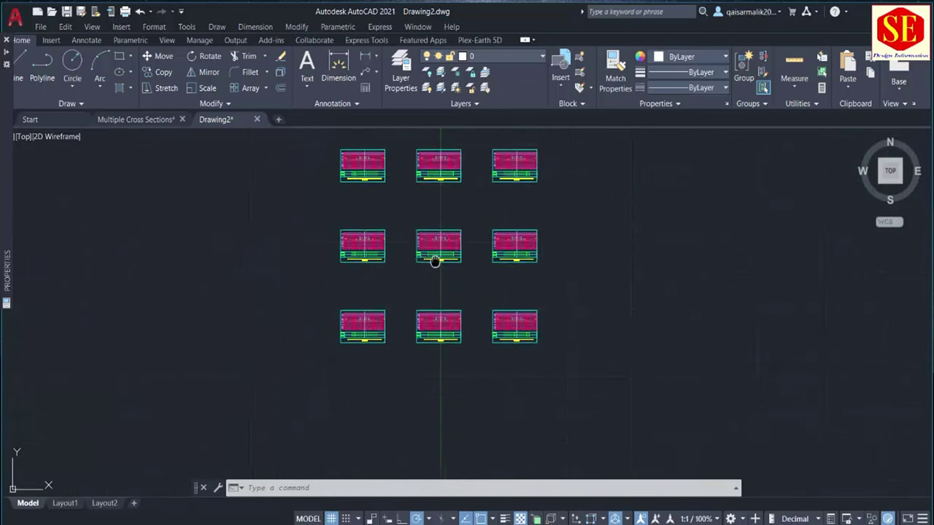
pyautogui.scroll(5, 434, 258)
pyautogui.scroll(3, 468, 292)
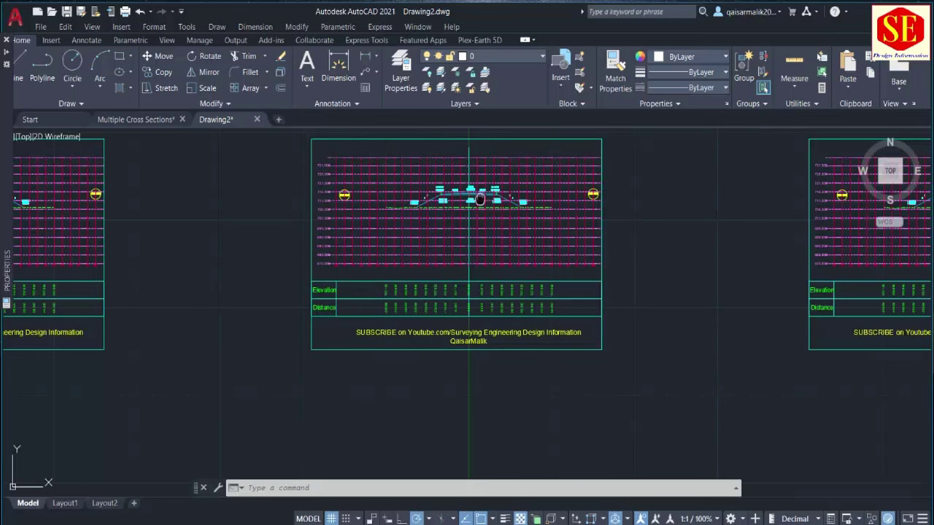
pyautogui.moveTo(469, 200); pyautogui.dragTo(489, 321, button='middle')
pyautogui.scroll(-1, 471, 321)
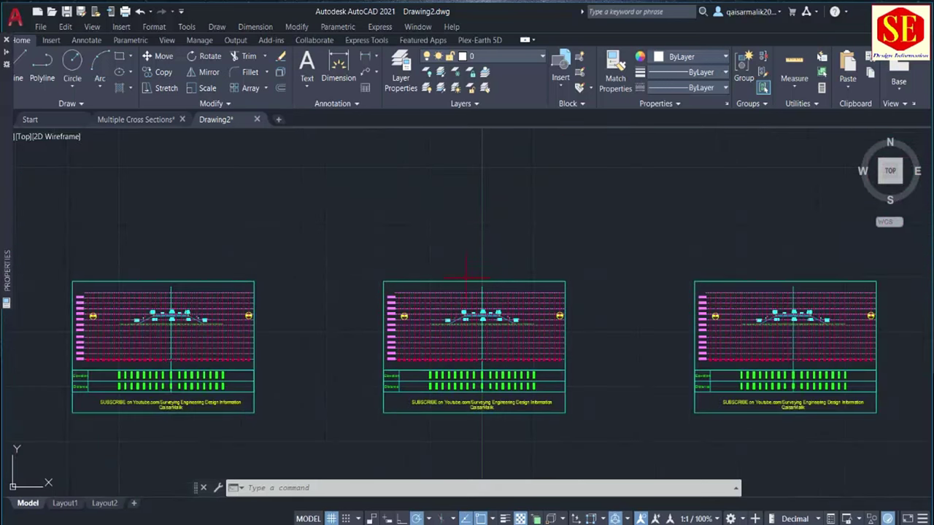
pyautogui.moveTo(446, 471); pyautogui.dragTo(469, 339, button='middle')
pyautogui.scroll(-3, 469, 340)
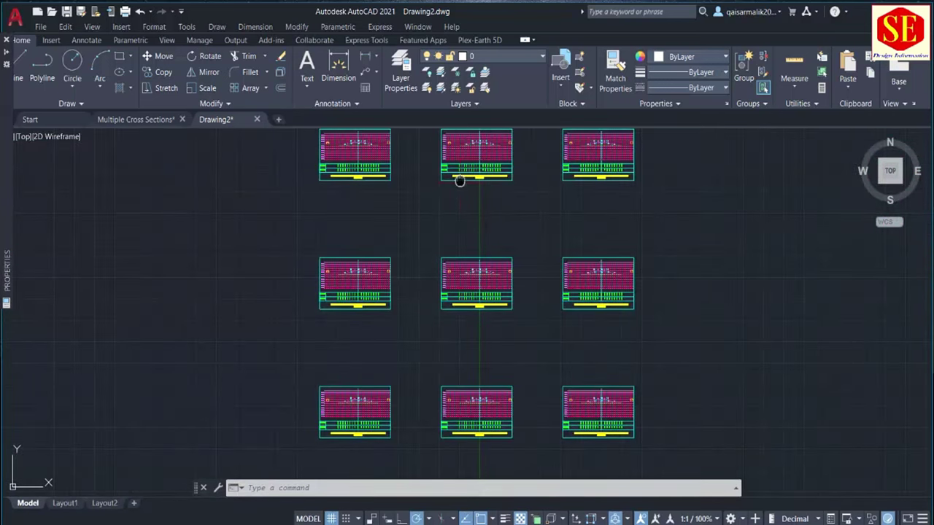
pyautogui.moveTo(460, 181); pyautogui.dragTo(473, 292, button='middle')
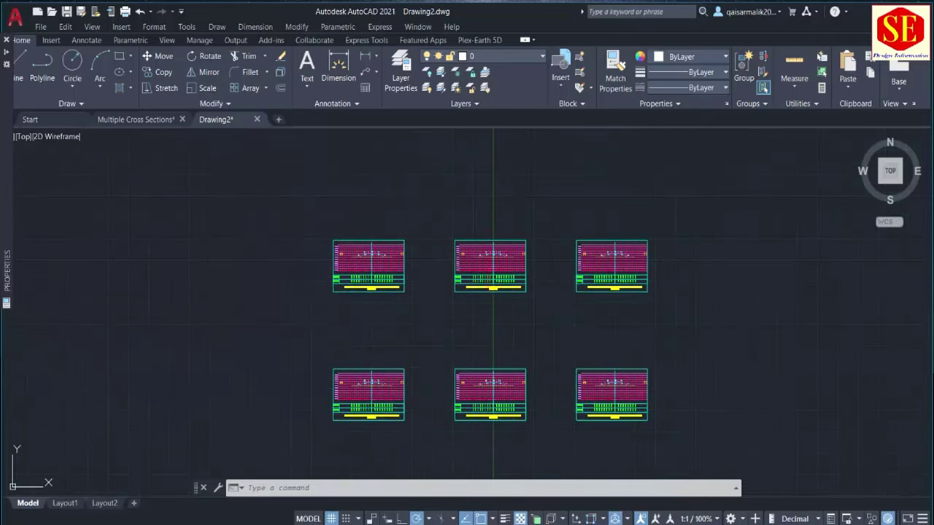
pyautogui.scroll(-4, 485, 271)
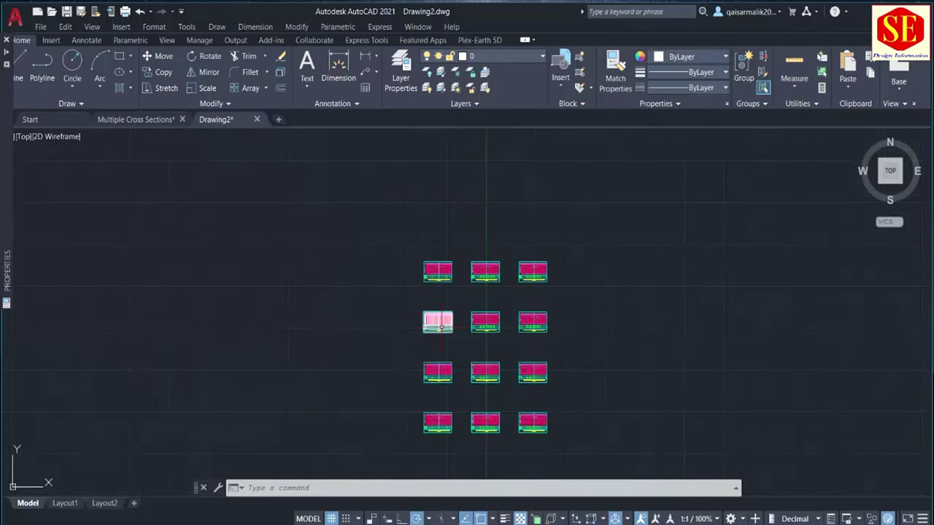
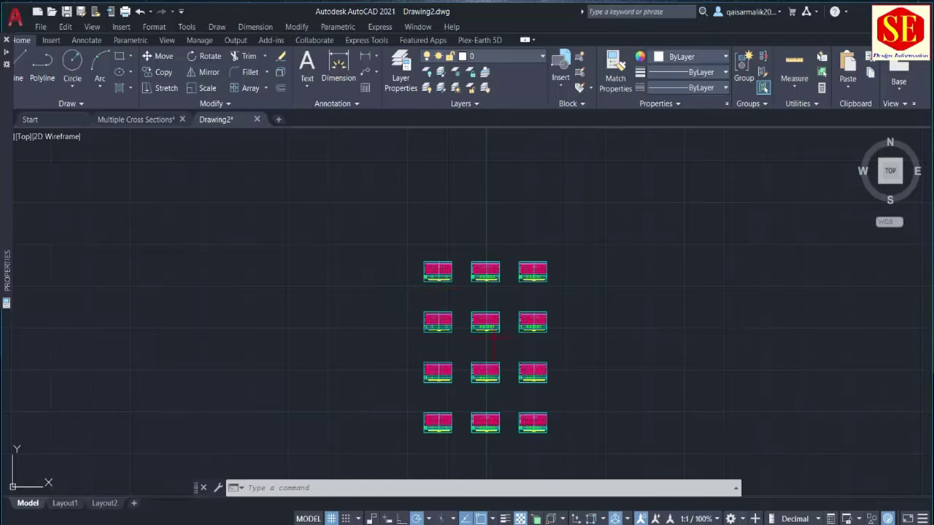
# Window-select all twelve cross-section sheets and erase them.
pyautogui.click(602, 215)
pyautogui.click(343, 466)
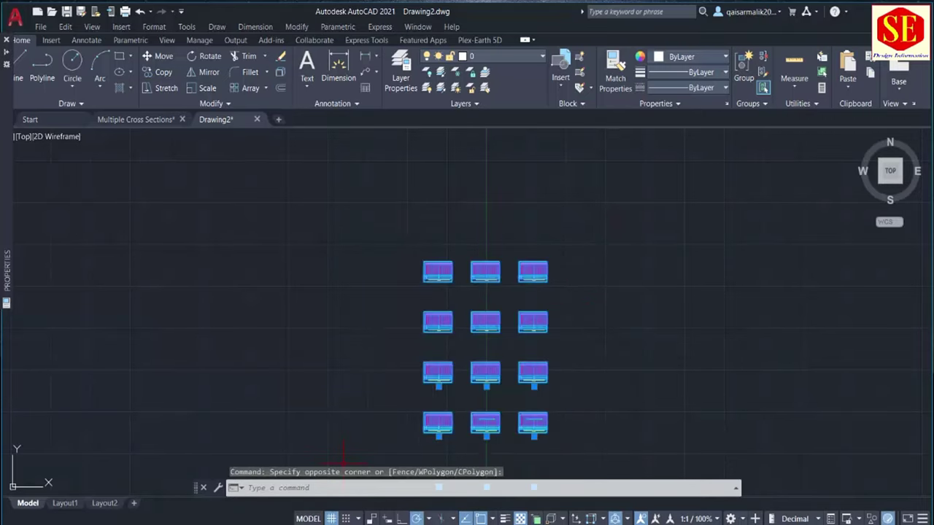
pyautogui.write('e')
pyautogui.press('Return')
# Reset the UCS to World and zoom out to show the origin.
pyautogui.write('uc')
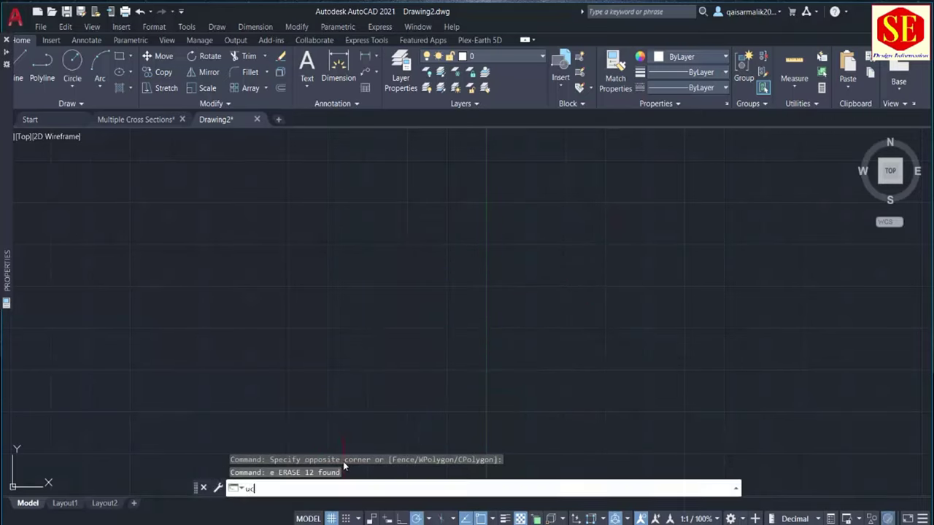
pyautogui.write('s')
pyautogui.press('Return')
pyautogui.press('Return')
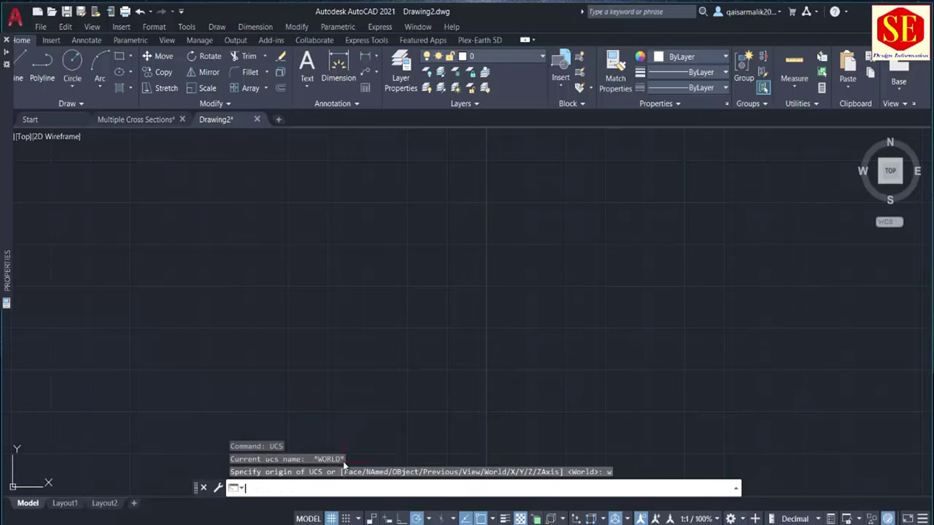
pyautogui.scroll(-3, 454, 246)
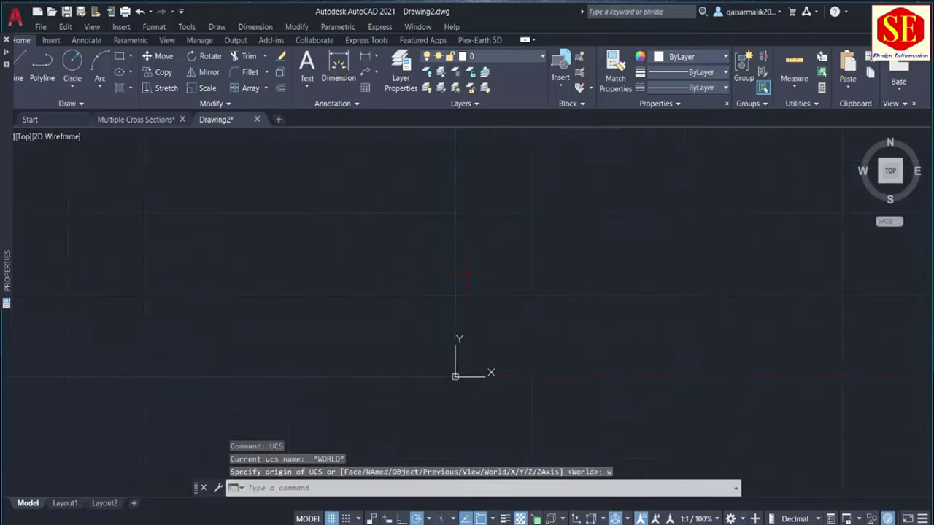
pyautogui.scroll(-2, 471, 270)
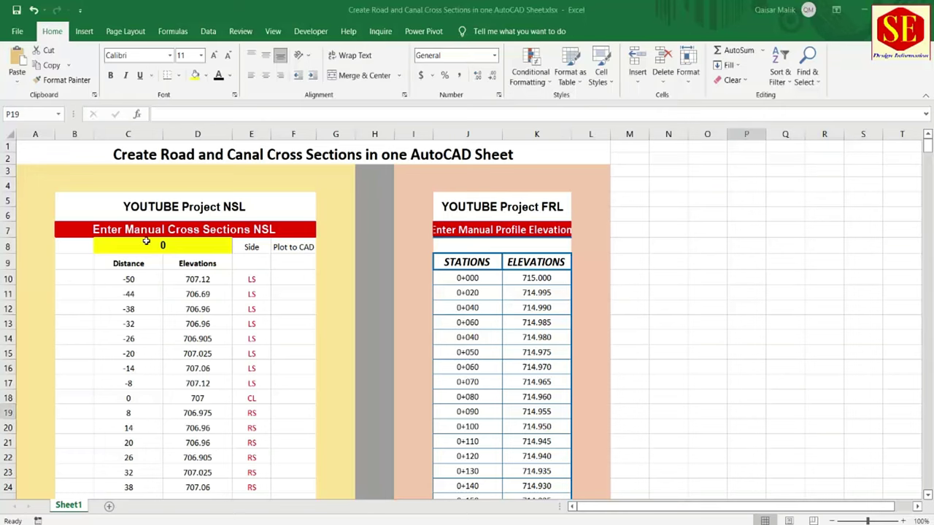
# Review section 0's distance (-50 to 50) and elevation values and LS side label.
pyautogui.click(136, 276)
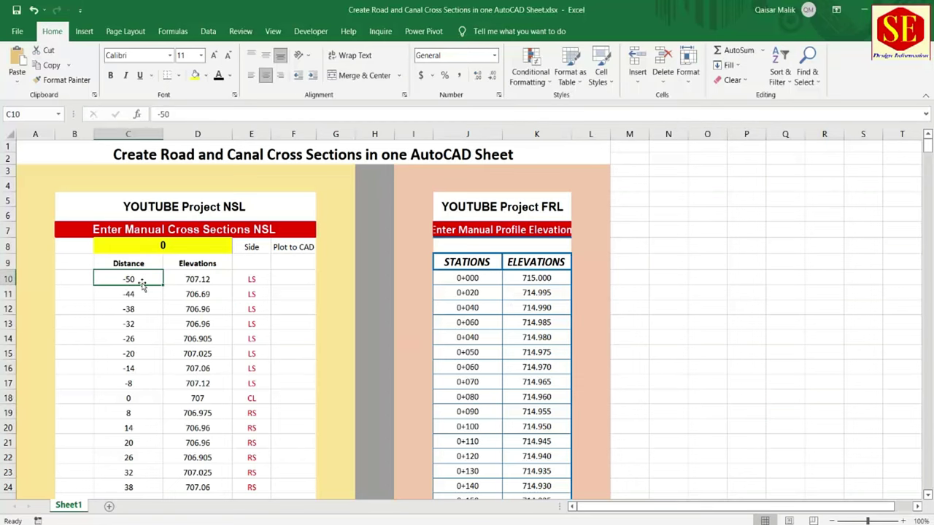
pyautogui.scroll(-2, 136, 278)
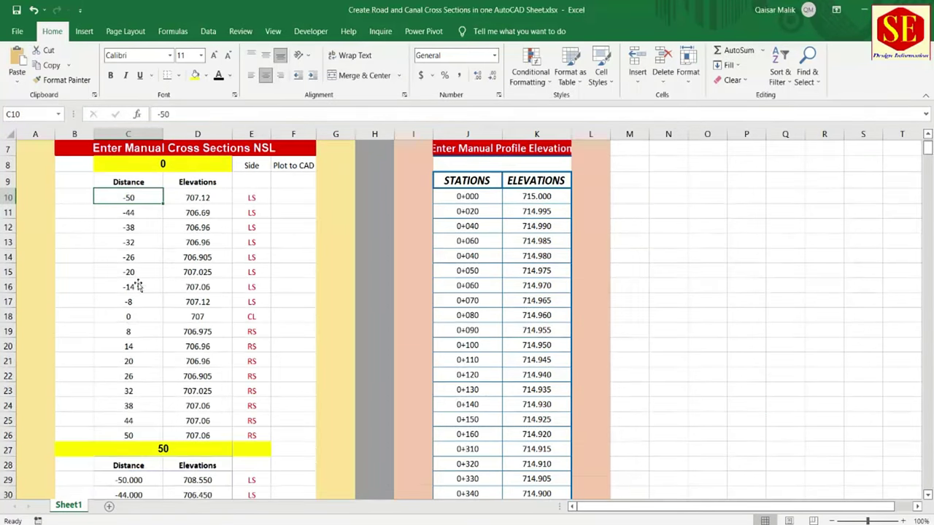
pyautogui.click(128, 436)
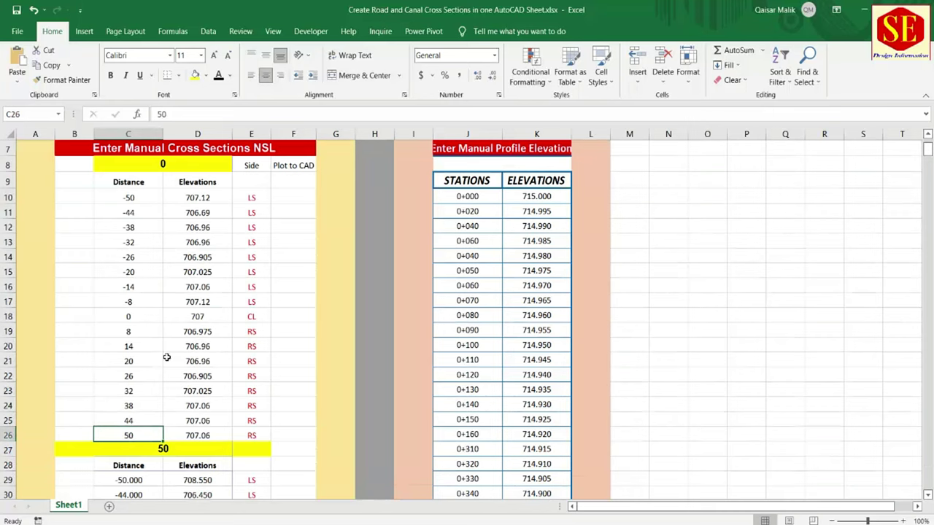
pyautogui.click(111, 205)
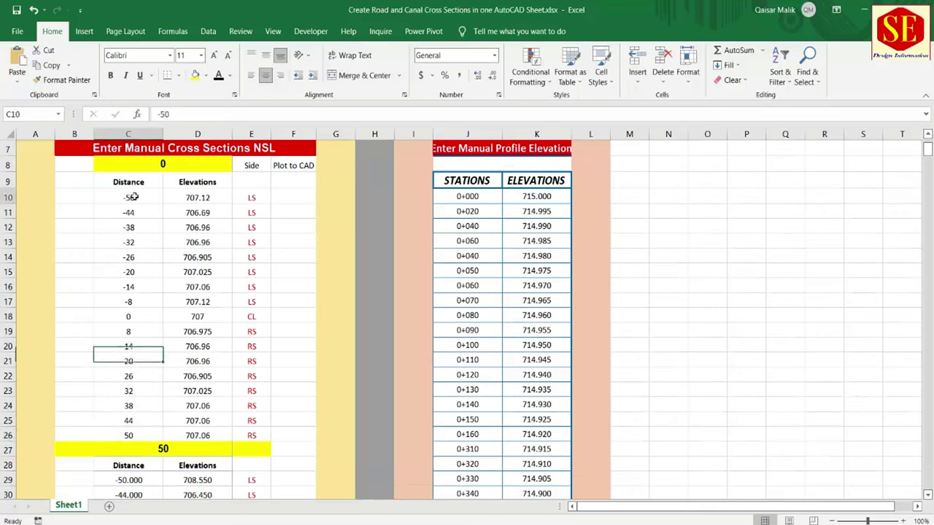
pyautogui.click(141, 212)
pyautogui.click(173, 216)
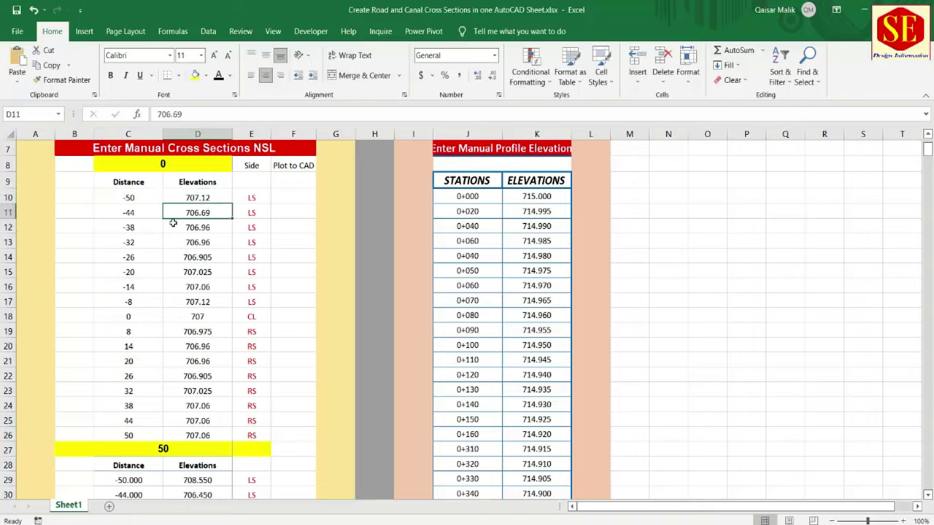
pyautogui.click(146, 228)
pyautogui.click(194, 228)
pyautogui.click(250, 212)
# Enter Plot to CAD formulas in F10 and F11, giving pairs -50,707.12 and -44,706.69.
pyautogui.click(299, 199)
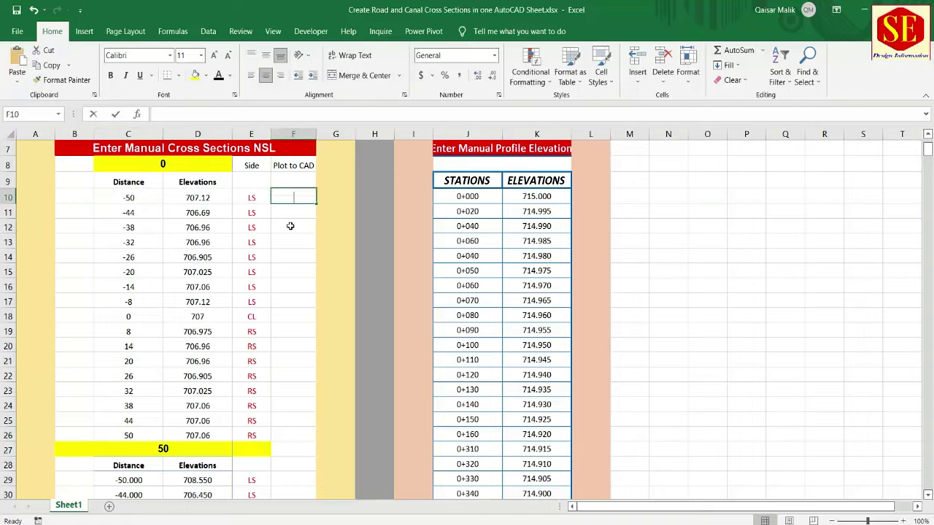
pyautogui.write('=')
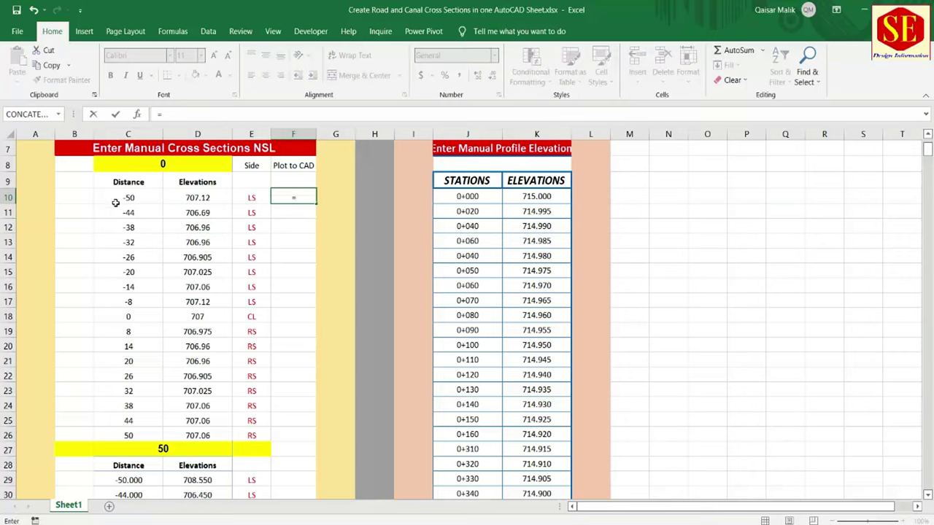
pyautogui.click(127, 198)
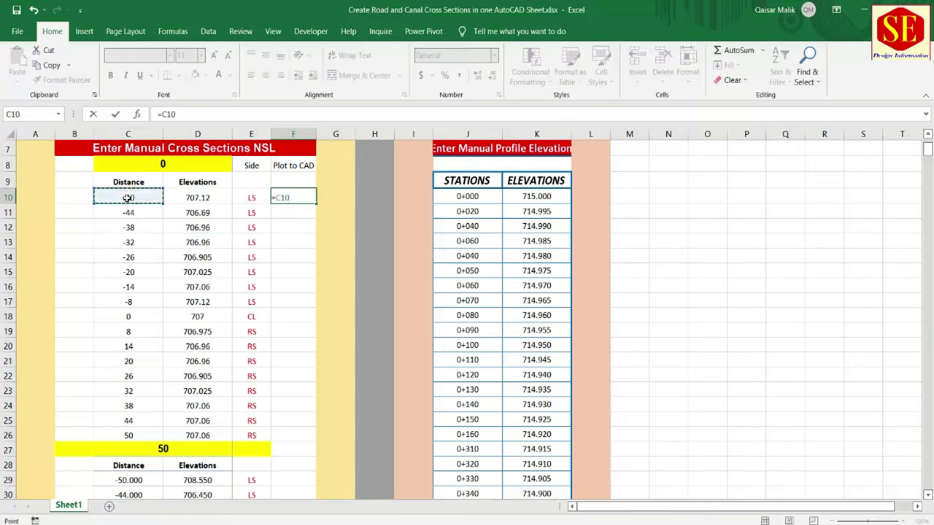
pyautogui.write('&","&')
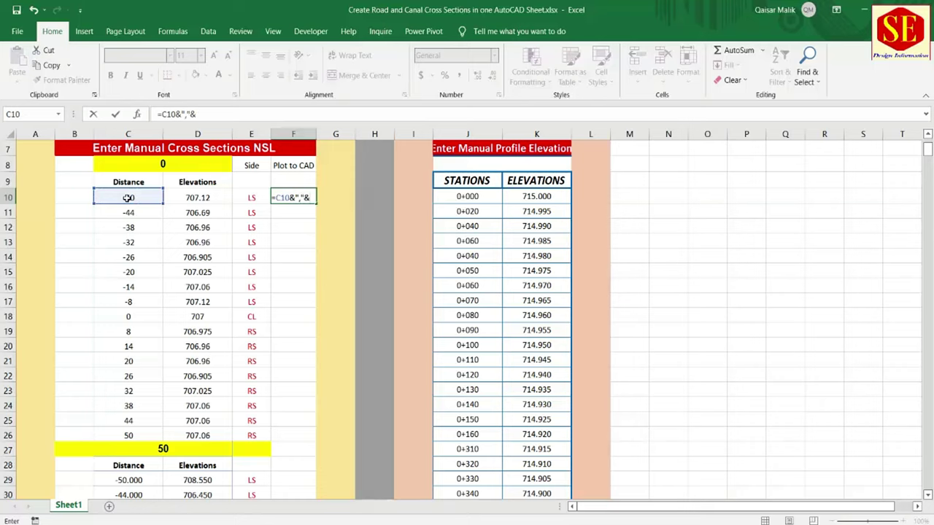
pyautogui.click(196, 198)
pyautogui.press('Return')
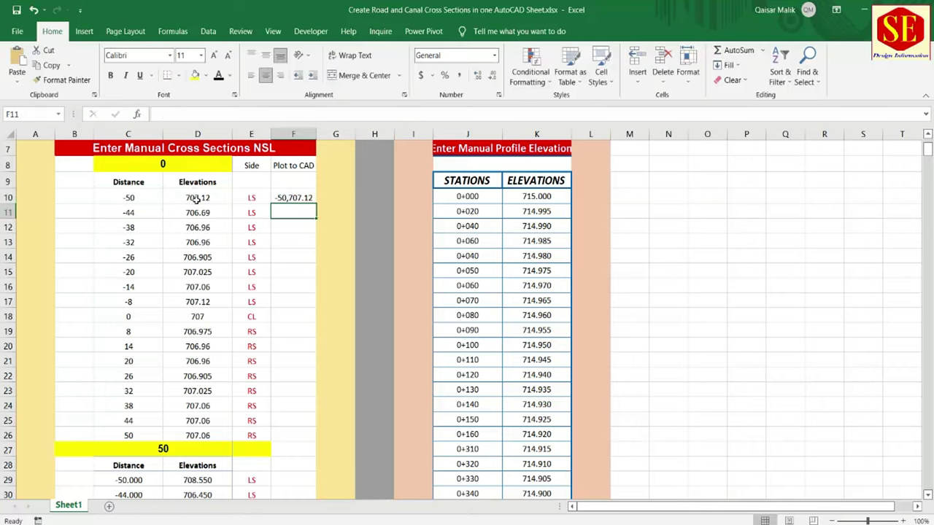
pyautogui.write('=')
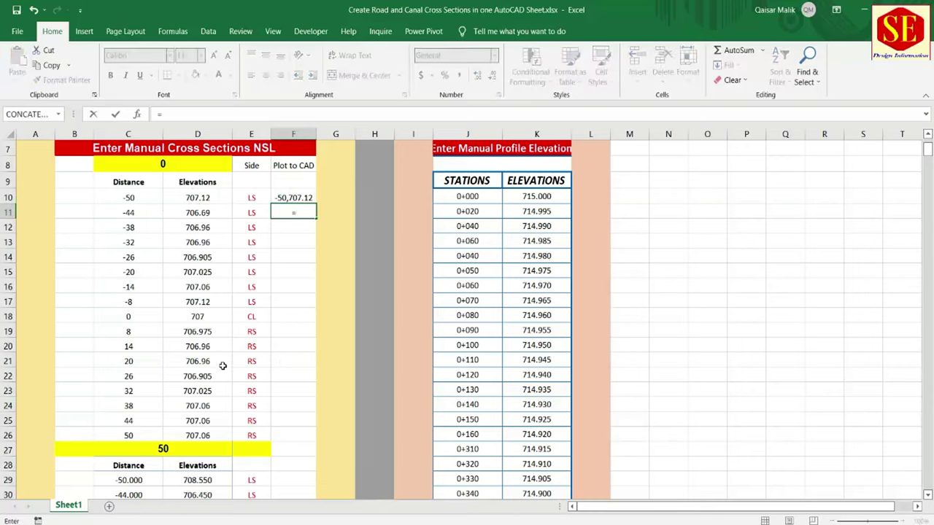
pyautogui.click(151, 209)
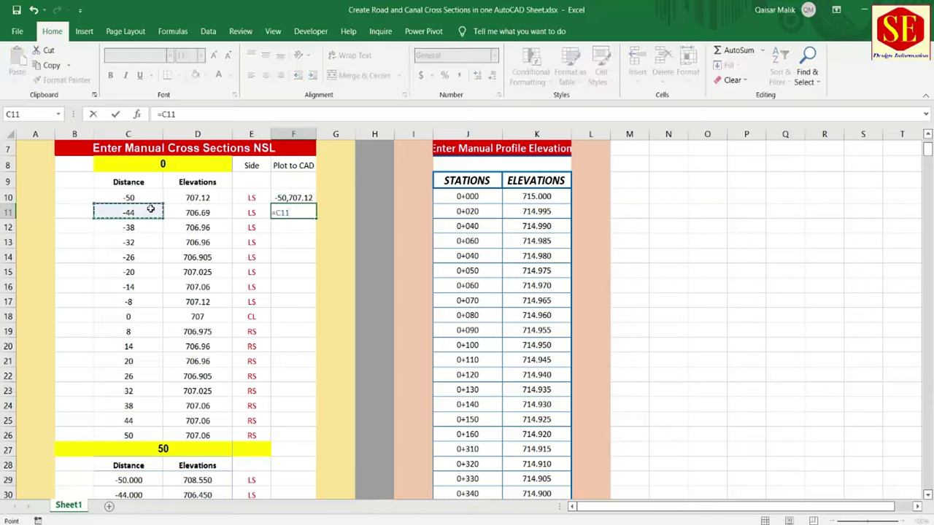
pyautogui.write('&","&')
pyautogui.click(188, 213)
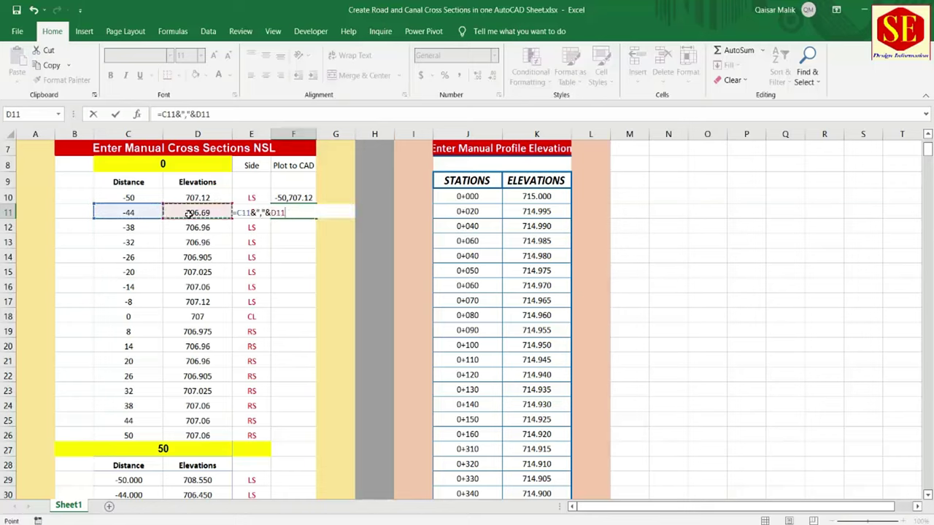
pyautogui.press('Return')
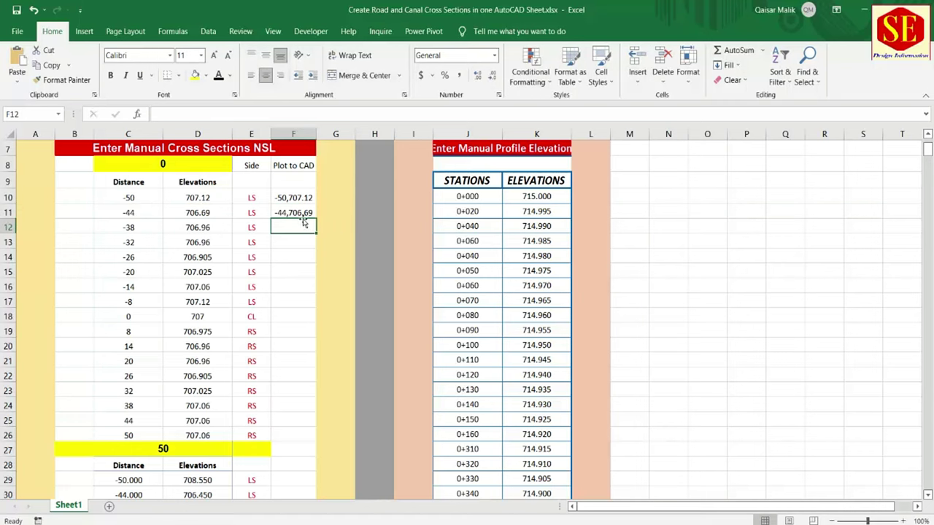
# Fill the formula down column F and clear the stray values in F27:F28.
pyautogui.click(296, 213)
pyautogui.doubleClick(316, 220)
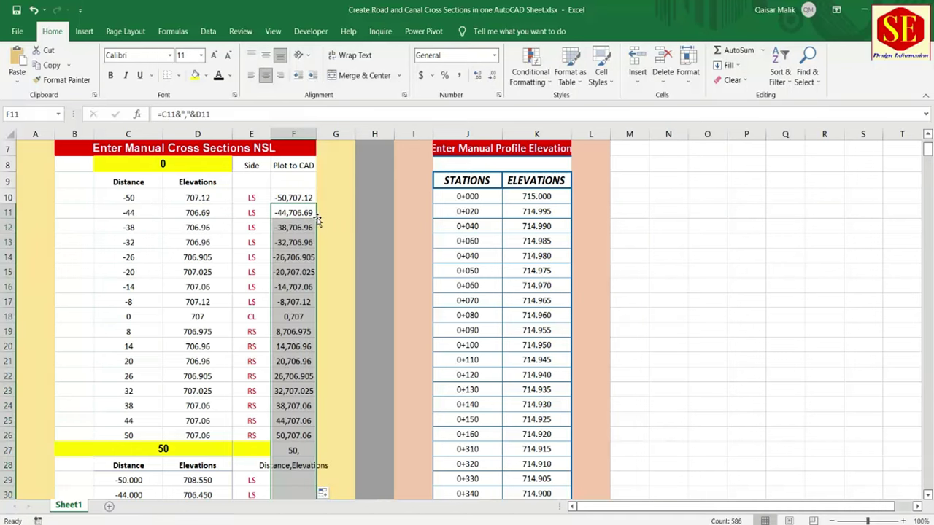
pyautogui.scroll(-1, 305, 276)
pyautogui.scroll(-1, 305, 277)
pyautogui.moveTo(293, 357); pyautogui.dragTo(295, 373)
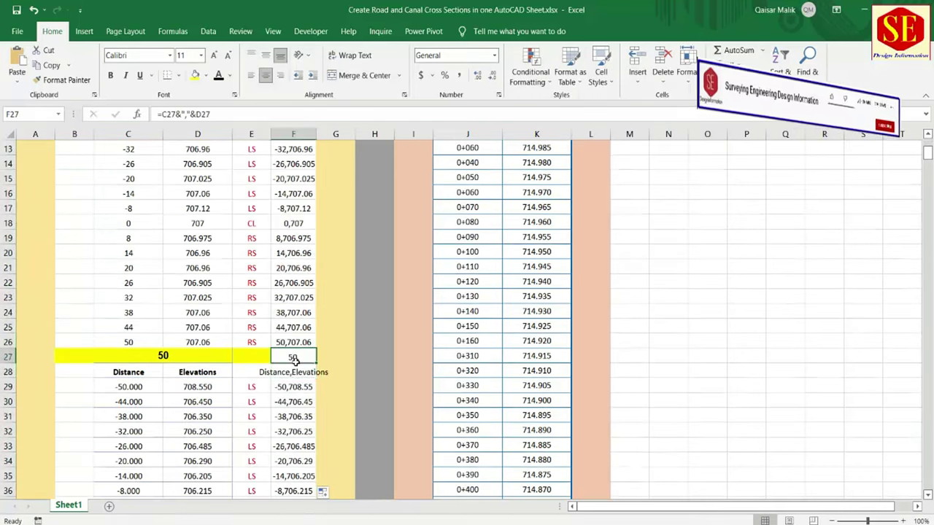
pyautogui.press('Delete')
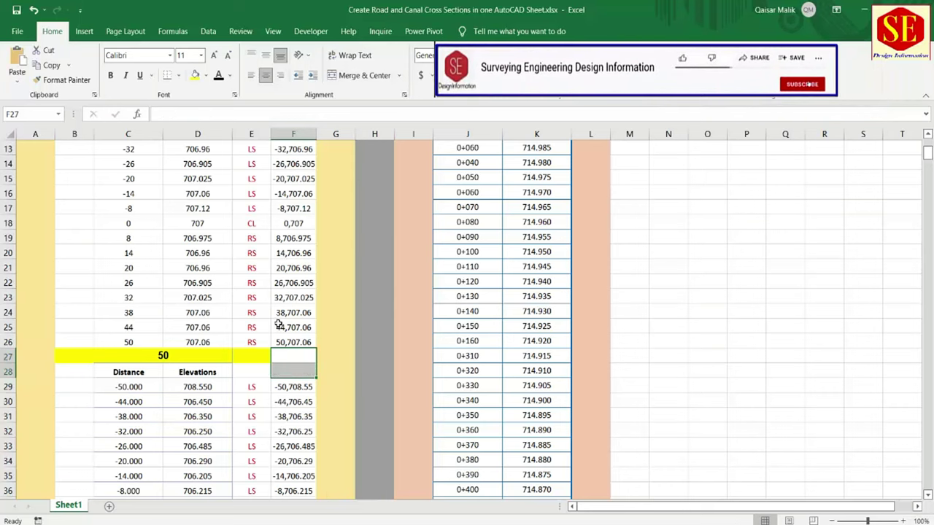
pyautogui.press('Up')
# Copy the coordinate pairs F10:F26 and switch back to AutoCAD.
pyautogui.scroll(3, 278, 285)
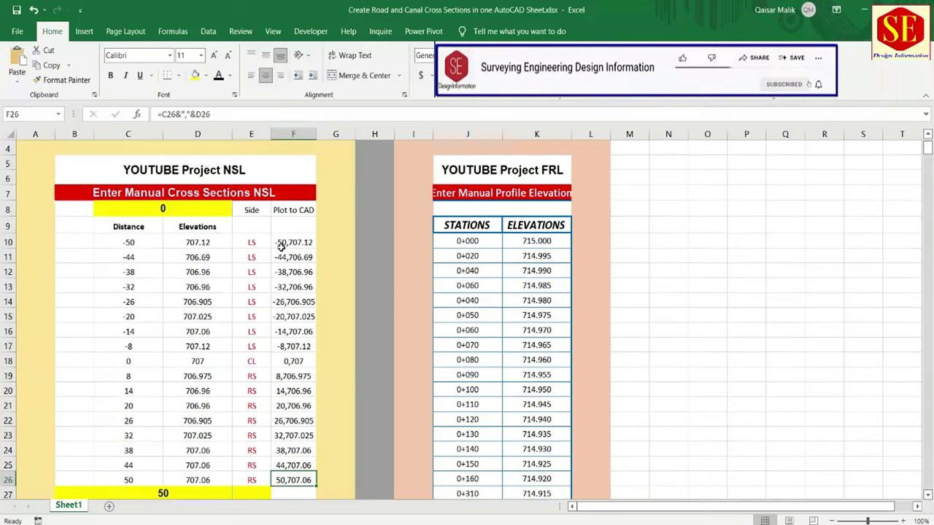
pyautogui.moveTo(307, 242); pyautogui.dragTo(291, 477)
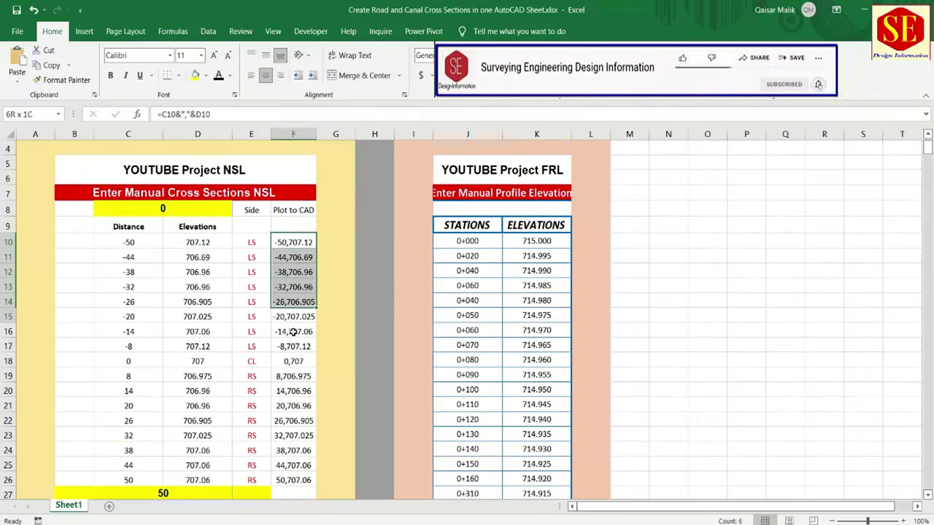
pyautogui.rightClick(291, 466)
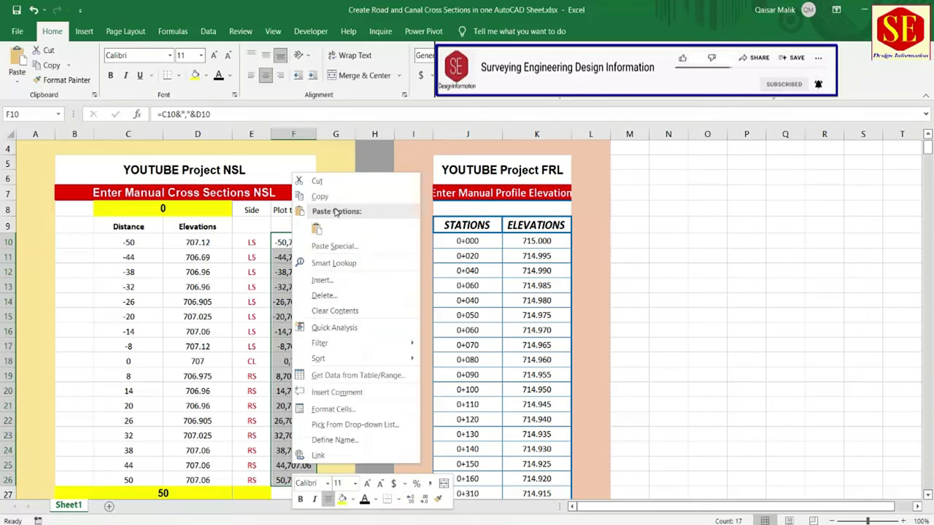
pyautogui.click(336, 196)
pyautogui.hotkey('alt', 'Tab')
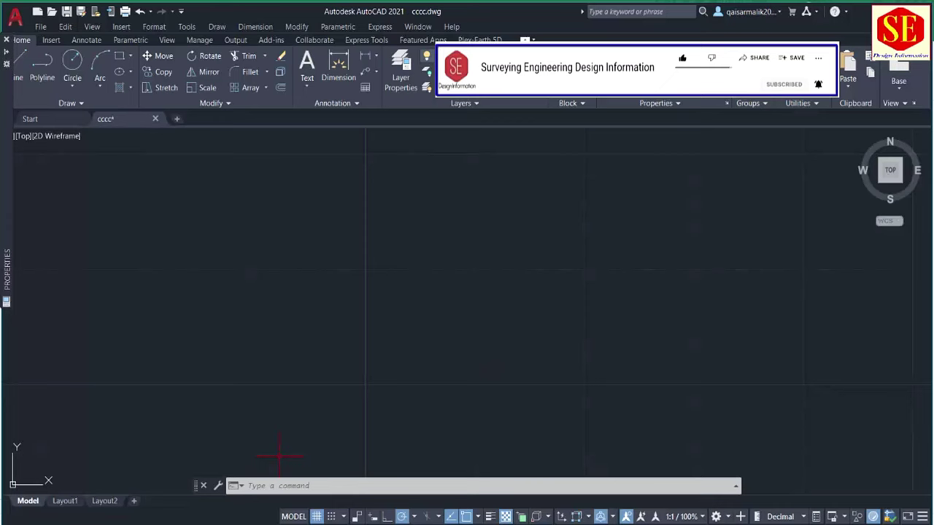
# Draw section 0's ground line as a polyline from the pasted coordinate pairs.
pyautogui.write('pl')
pyautogui.press('Return')
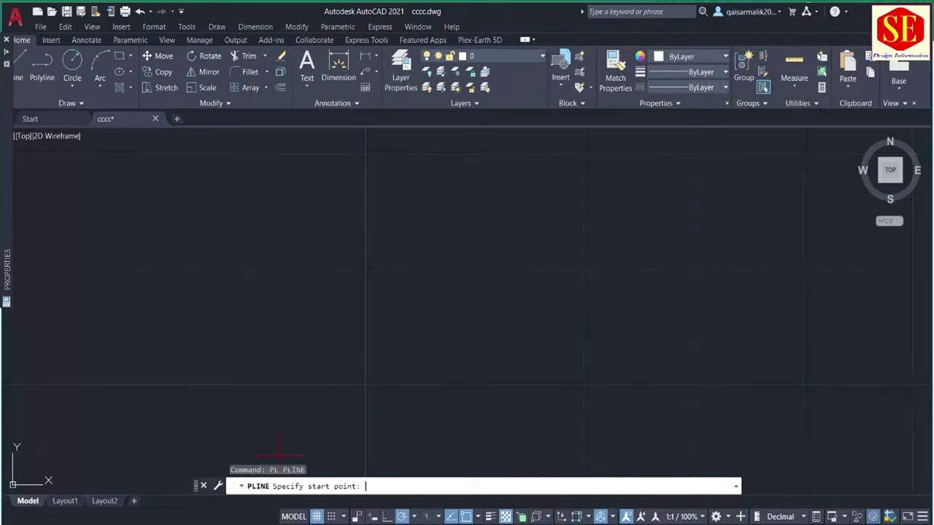
pyautogui.rightClick(393, 490)
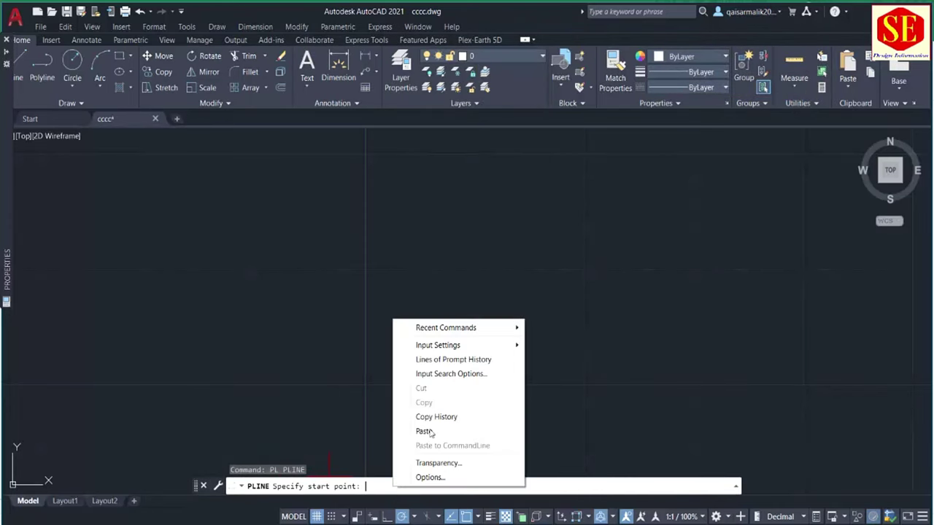
pyautogui.click(428, 432)
pyautogui.press('Escape')
pyautogui.scroll(5, 365, 254)
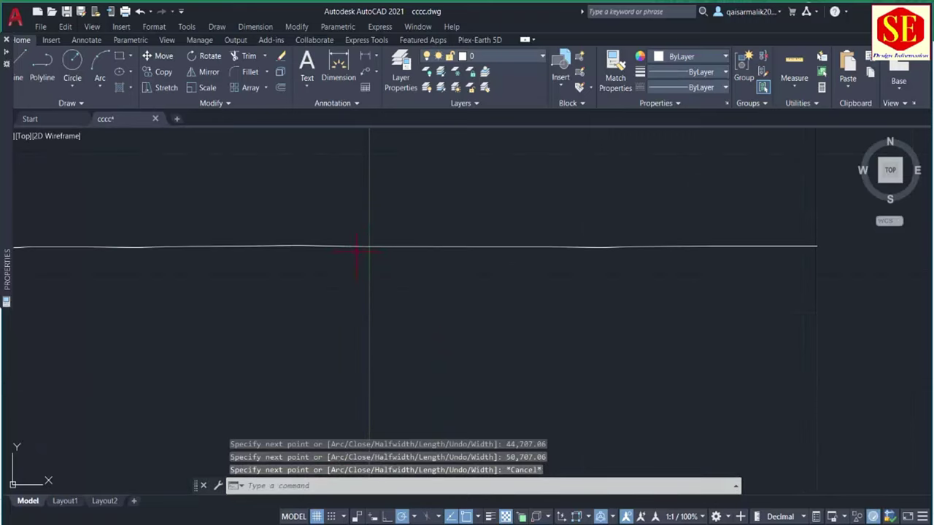
pyautogui.scroll(-2, 298, 231)
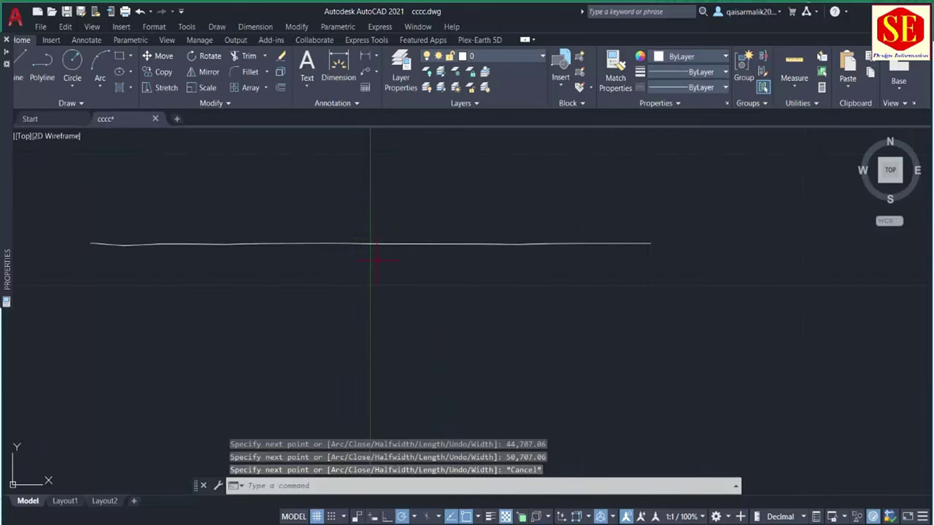
# Copy the next coordinate pairs F29:F45 from Excel and return to AutoCAD.
pyautogui.hotkey('alt', 'Tab')
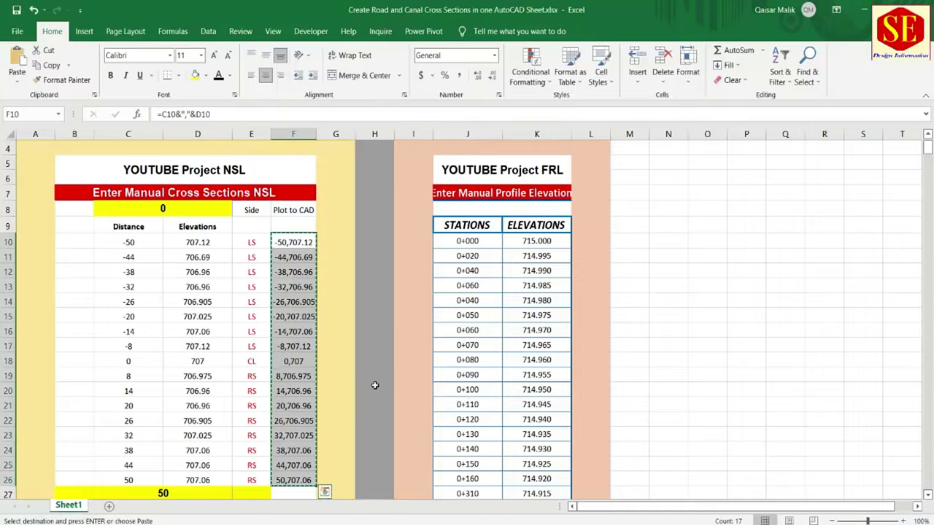
pyautogui.scroll(-5, 376, 385)
pyautogui.scroll(-3, 375, 385)
pyautogui.scroll(2, 305, 239)
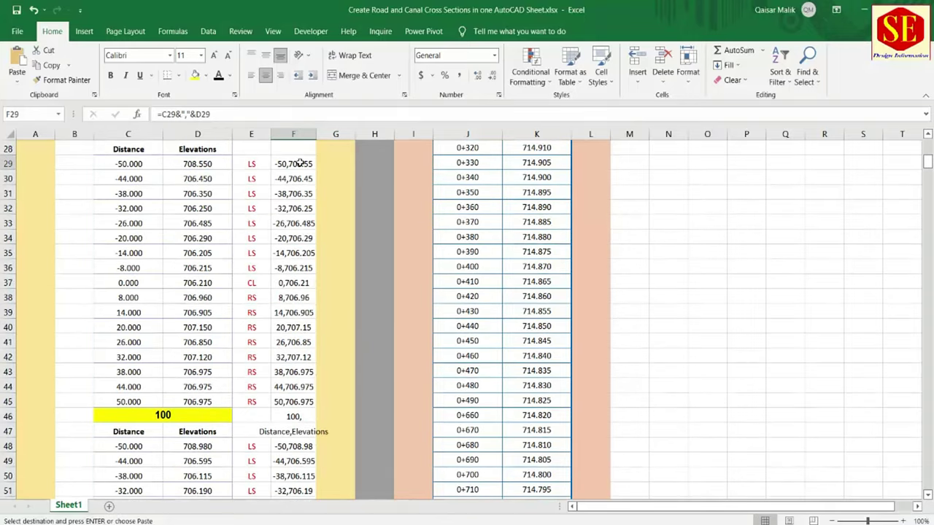
pyautogui.moveTo(296, 164); pyautogui.dragTo(301, 400)
pyautogui.rightClick(302, 398)
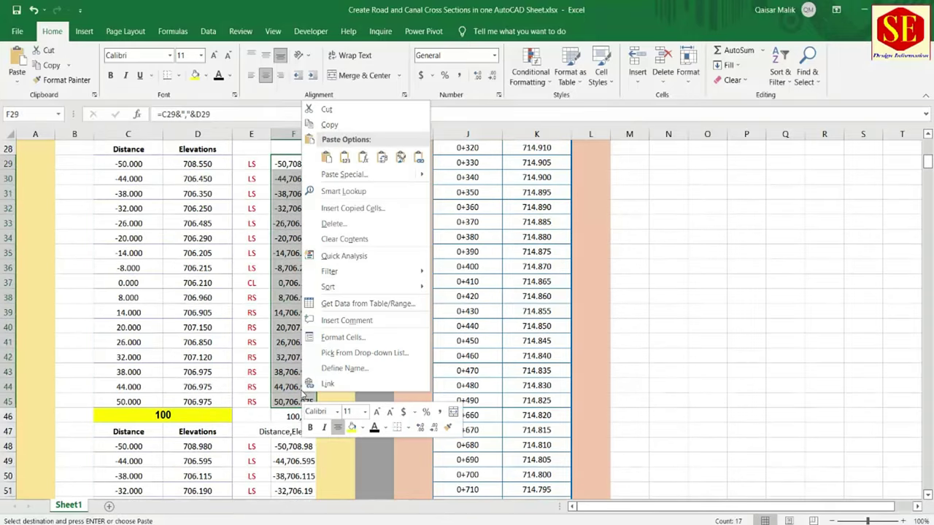
pyautogui.click(329, 124)
pyautogui.hotkey('alt', 'Tab')
# Move the UCS origin to 0,300.
pyautogui.click(332, 487)
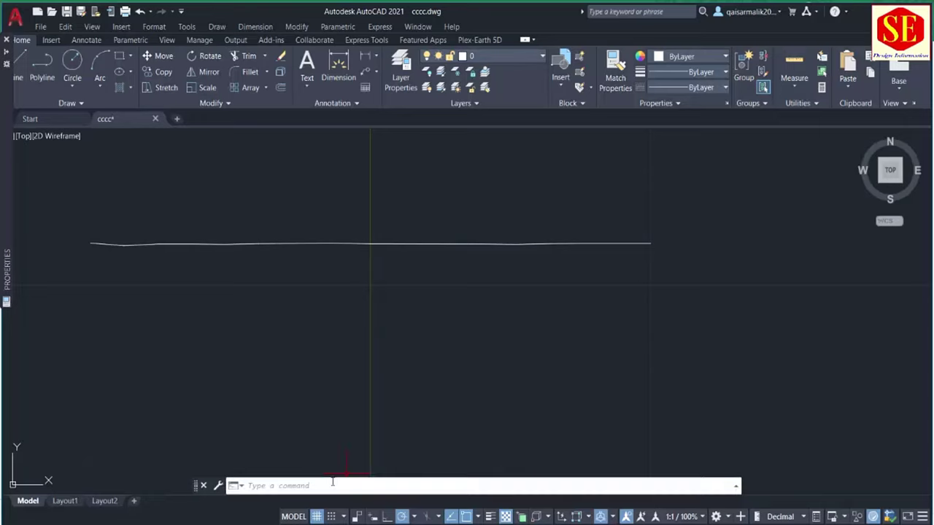
pyautogui.write('u')
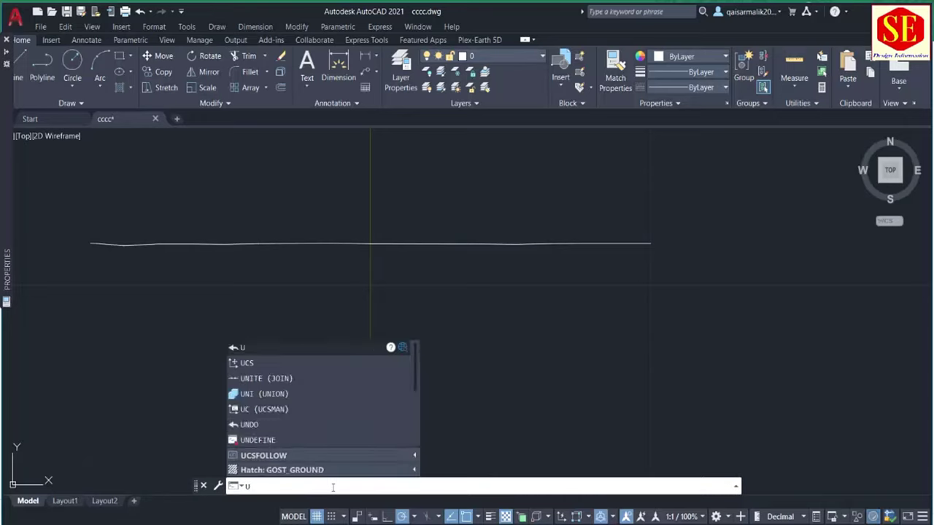
pyautogui.write('cs')
pyautogui.press('Return')
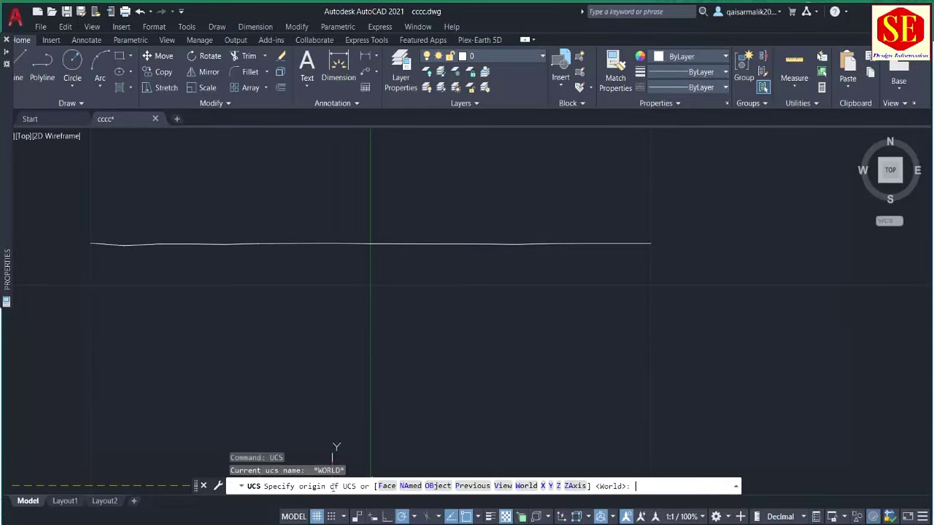
pyautogui.press('Return')
pyautogui.write('0,300')
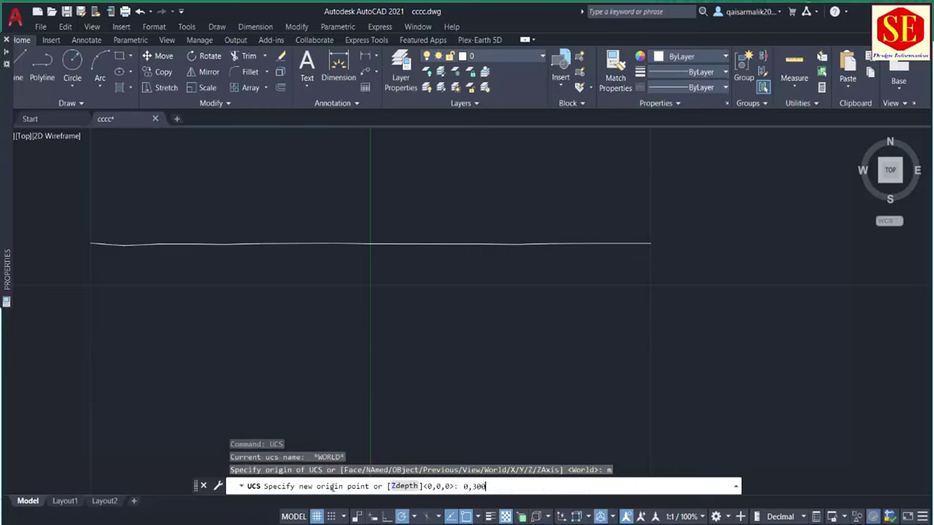
pyautogui.press('Return')
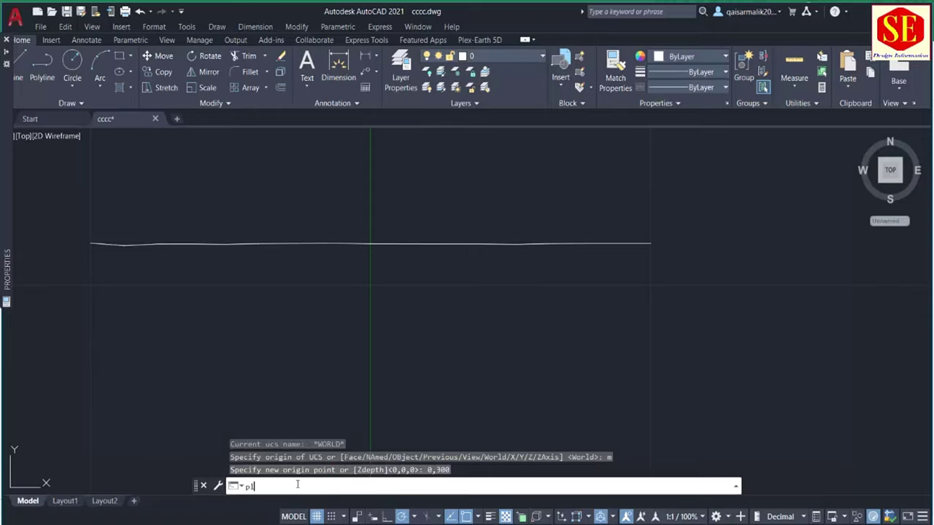
# Draw the second ground line as a polyline from the pasted F29:F45 pairs.
pyautogui.press('Return')
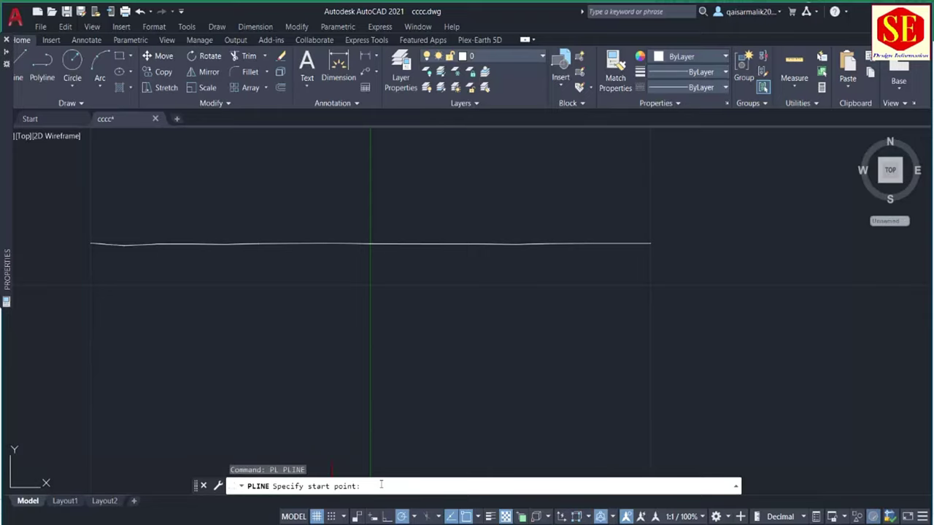
pyautogui.rightClick(381, 485)
pyautogui.click(409, 426)
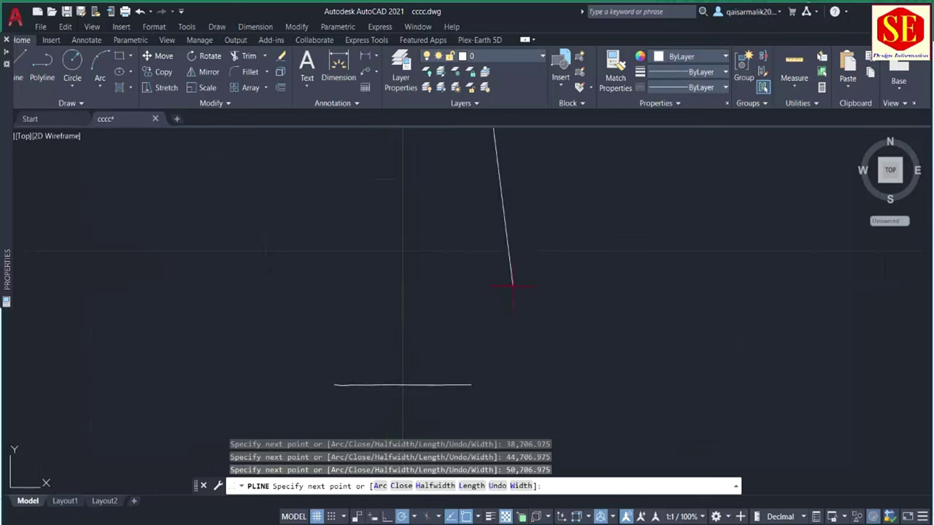
pyautogui.press('Escape')
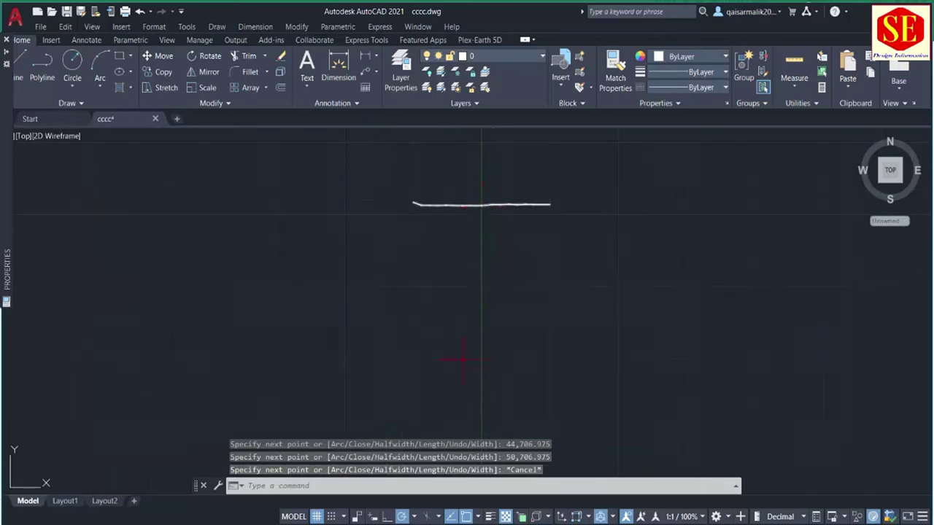
# Copy the next section's coordinates F48:F64 in Excel and return to AutoCAD.
pyautogui.hotkey('alt', 'Tab')
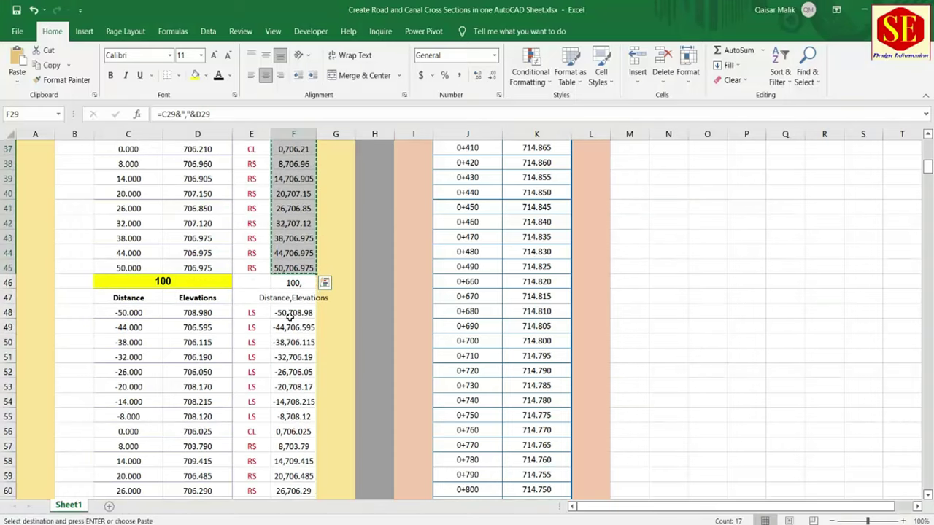
pyautogui.moveTo(290, 315); pyautogui.dragTo(299, 462)
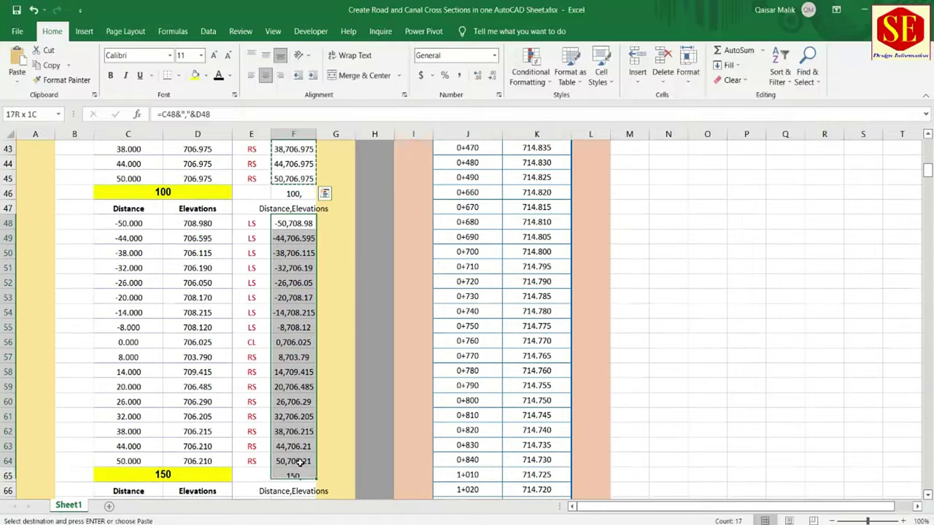
pyautogui.rightClick(299, 460)
pyautogui.click(339, 169)
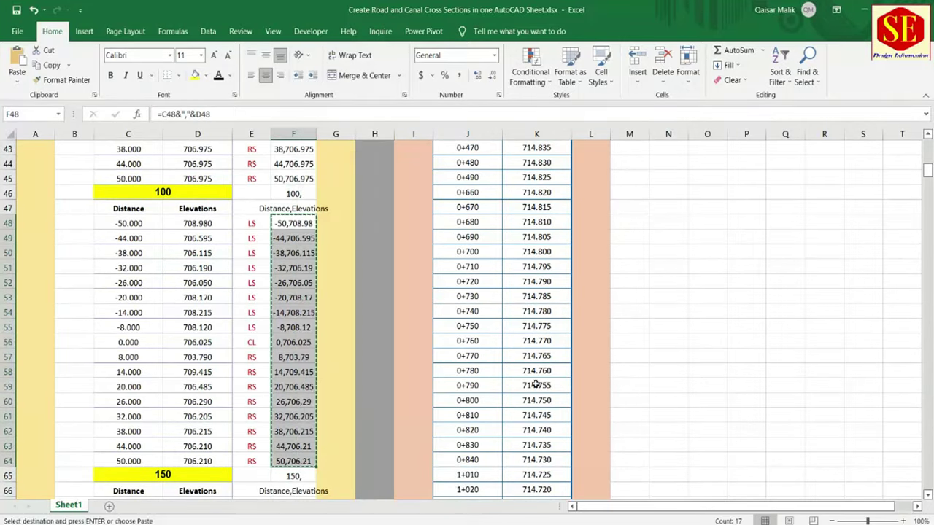
pyautogui.hotkey('alt', 'Tab')
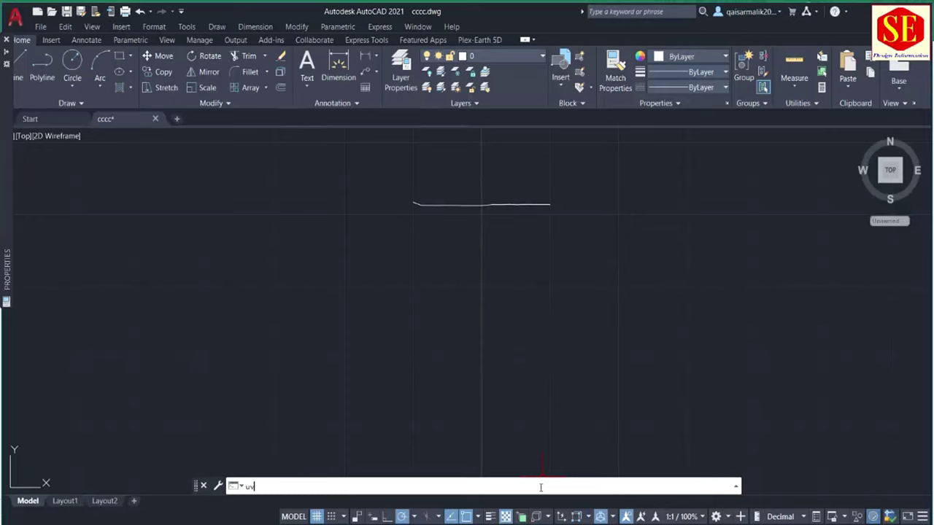
# Move the UCS origin up another 300 units and pan to it.
pyautogui.write('cs')
pyautogui.press('Return')
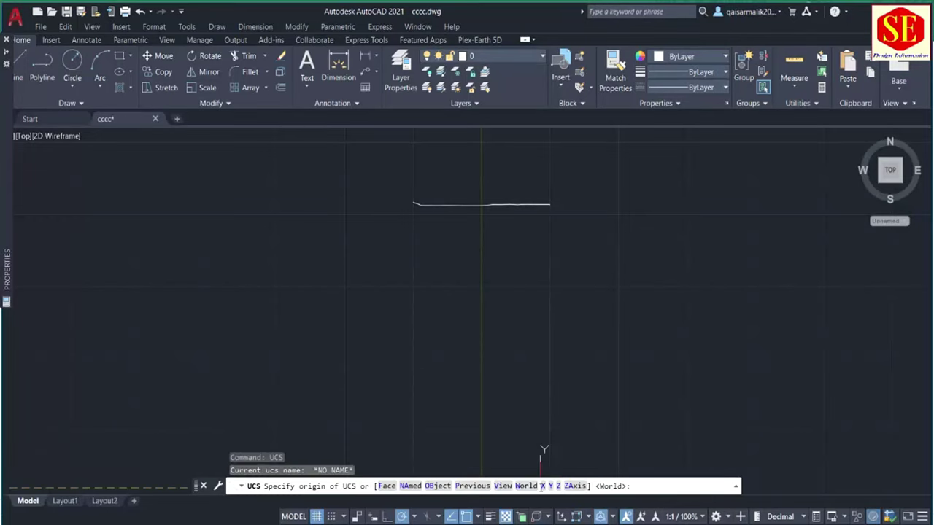
pyautogui.write('m')
pyautogui.press('Return')
pyautogui.write('0,300')
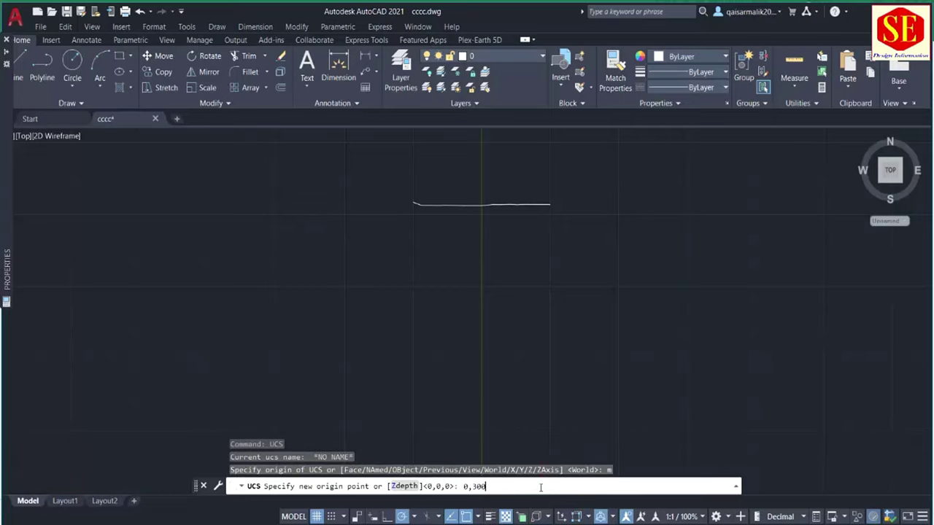
pyautogui.press('Return')
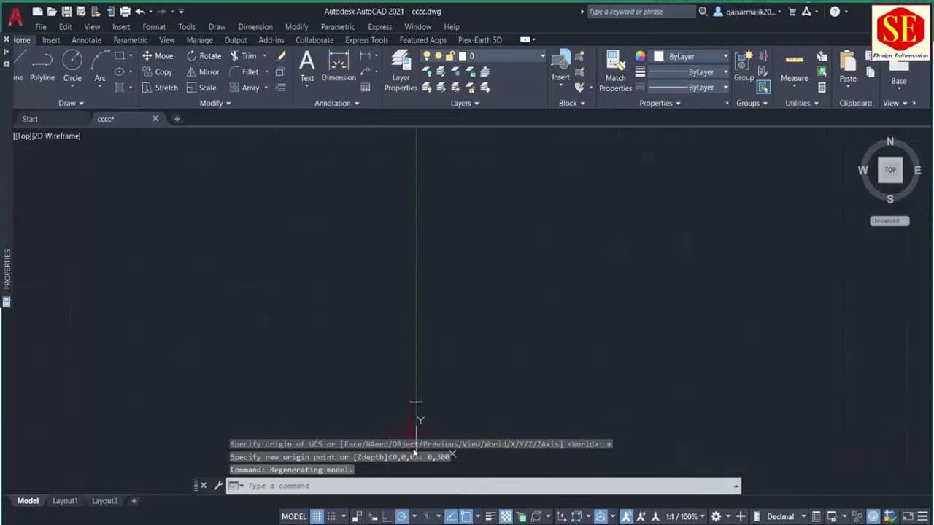
pyautogui.moveTo(440, 381); pyautogui.dragTo(447, 321, button='middle')
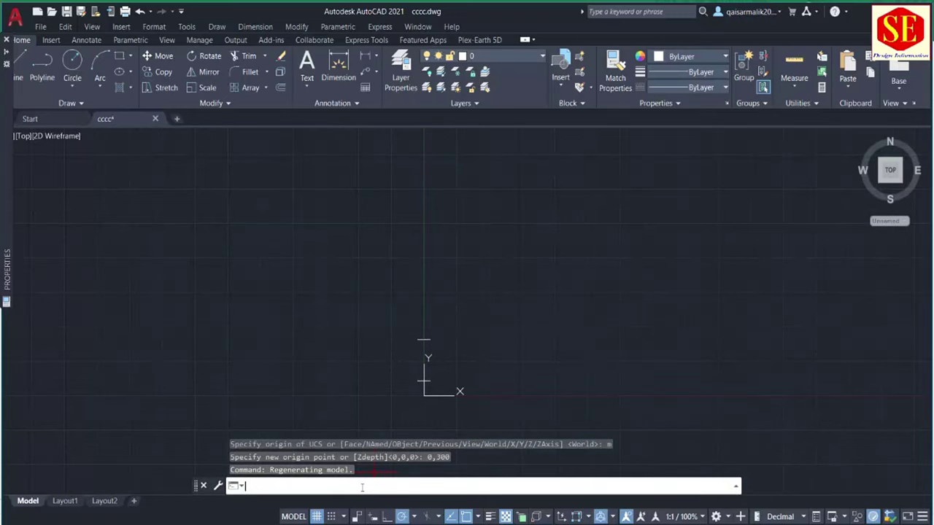
# Draw the third ground line as a polyline from the pasted F48:F64 pairs.
pyautogui.write('pl')
pyautogui.press('Return')
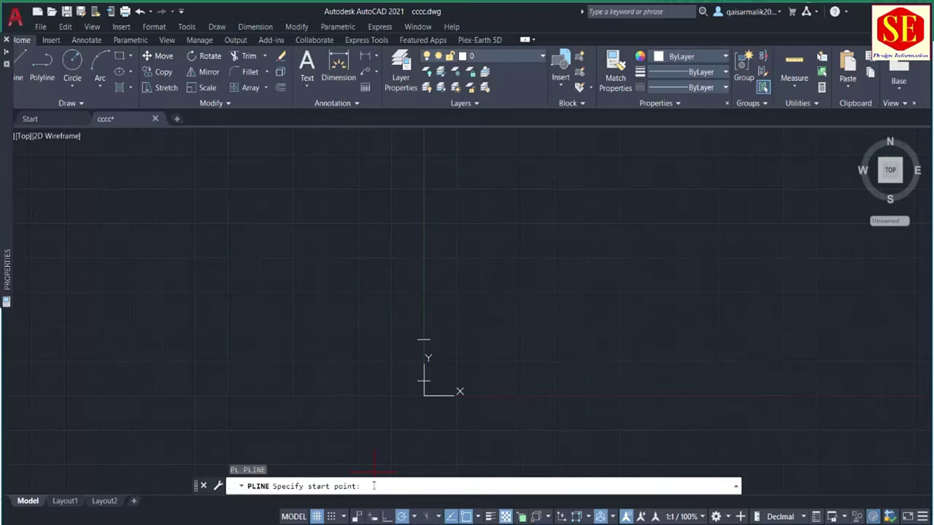
pyautogui.rightClick(374, 486)
pyautogui.click(394, 423)
# Finish the polyline and read the peak and low vertex coordinates with ID.
pyautogui.press('Escape')
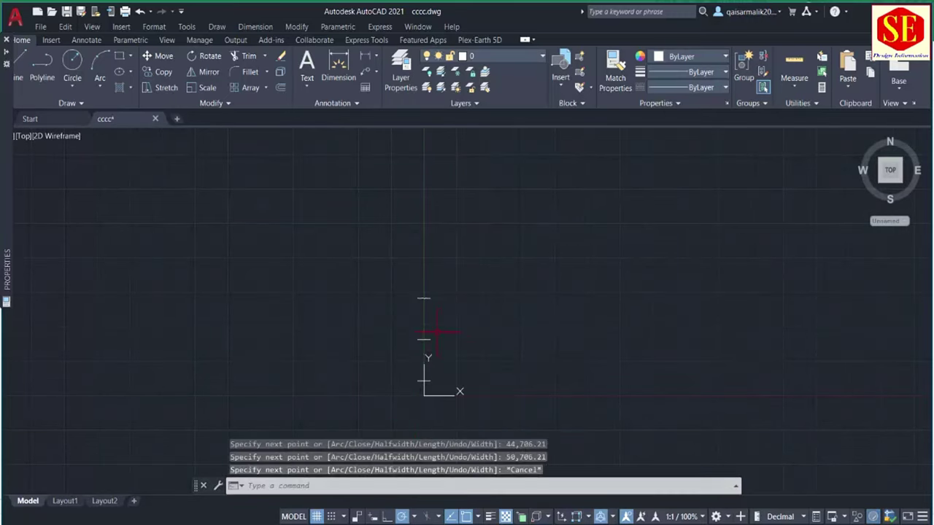
pyautogui.scroll(3, 397, 269)
pyautogui.scroll(5, 370, 276)
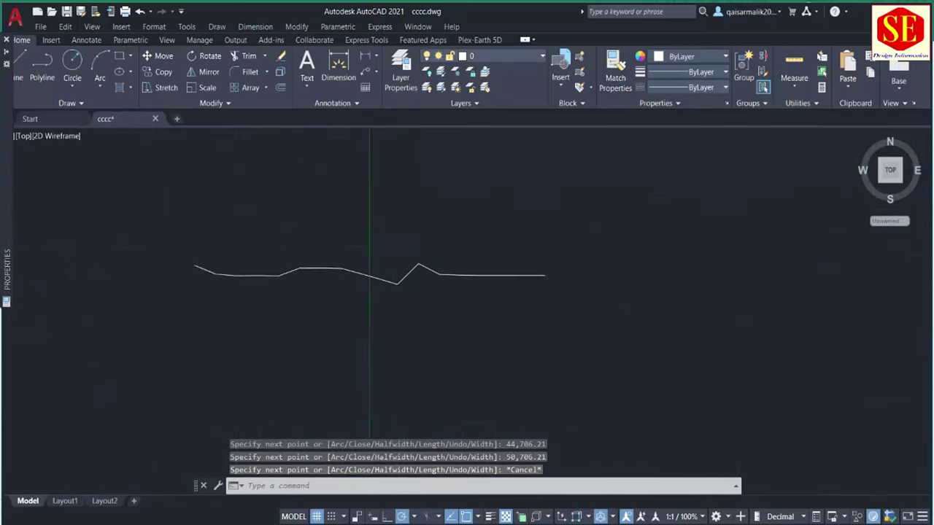
pyautogui.scroll(4, 414, 287)
pyautogui.write('id')
pyautogui.press('Return')
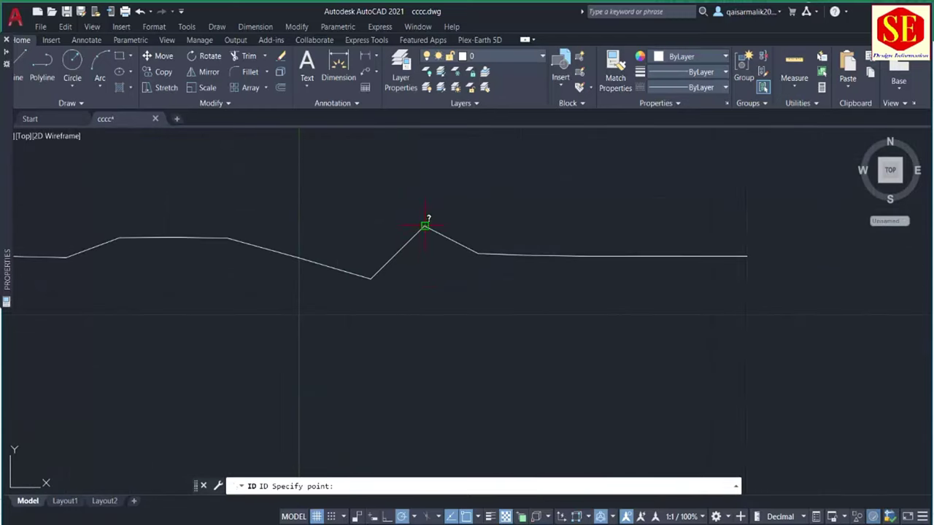
pyautogui.click(424, 228)
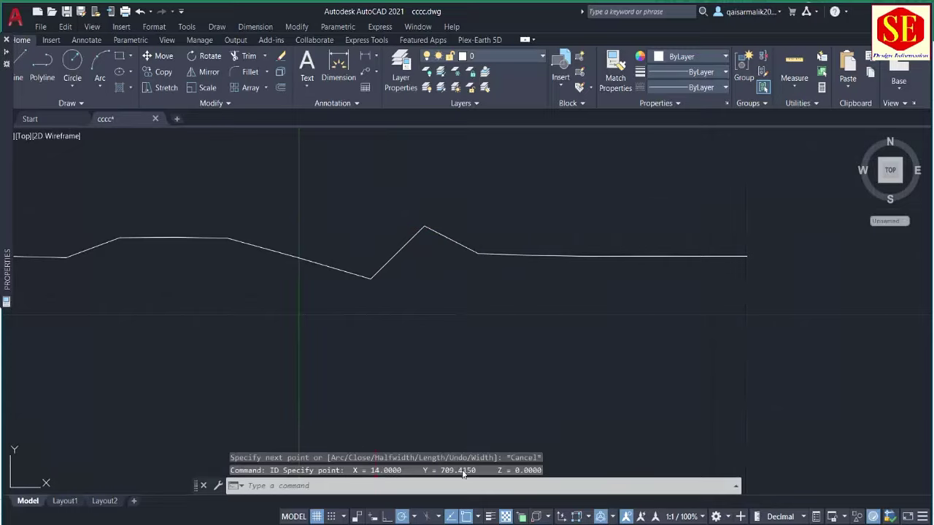
pyautogui.press('Return')
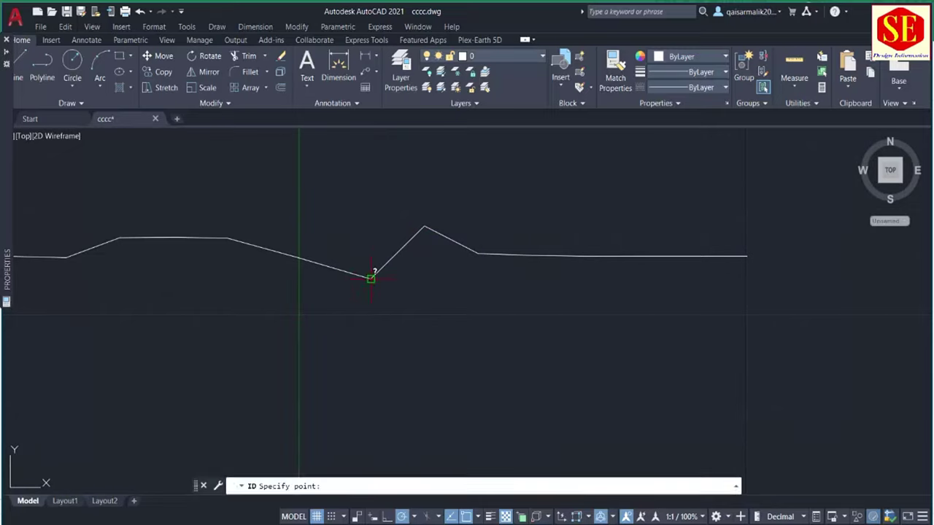
pyautogui.click(371, 278)
# Query coordinates of another vertex and the centreline vertex on the ground line.
pyautogui.scroll(-5, 365, 314)
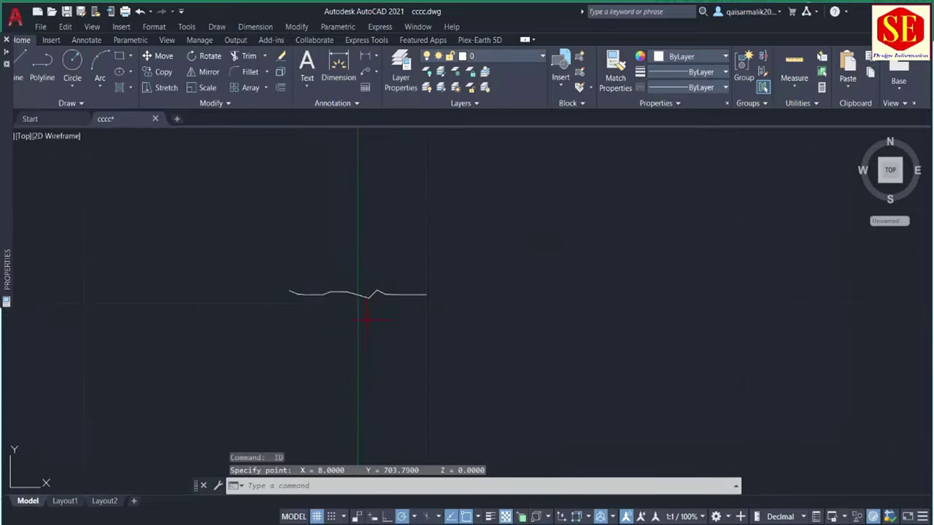
pyautogui.scroll(5, 405, 319)
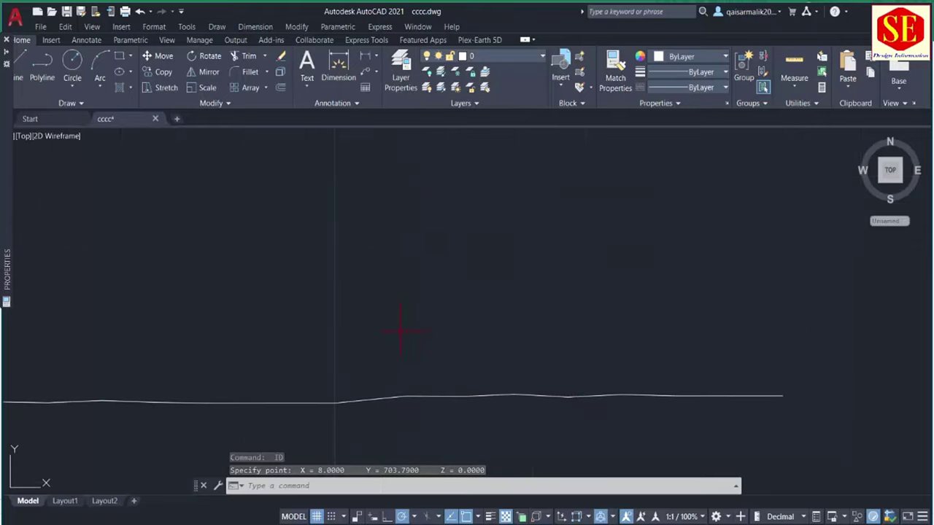
pyautogui.press('Return')
pyautogui.click(407, 392)
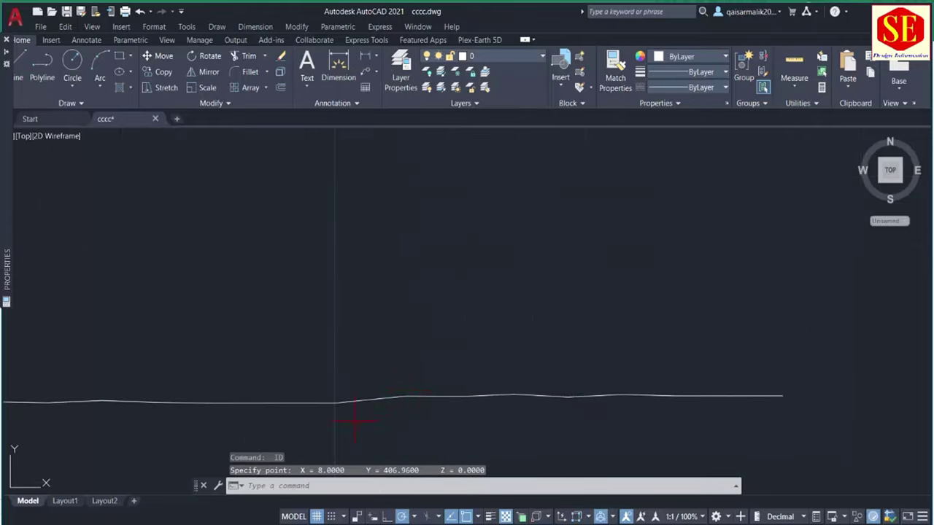
pyautogui.press('Return')
pyautogui.click(335, 402)
# Query the centreline vertex coordinates on the other ground line, then return to the origin.
pyautogui.scroll(-5, 381, 292)
pyautogui.moveTo(382, 292)
pyautogui.mouseDown(button='middle')
pyautogui.moveTo(386, 190)
pyautogui.moveTo(380, 414)
pyautogui.mouseUp(button='middle')
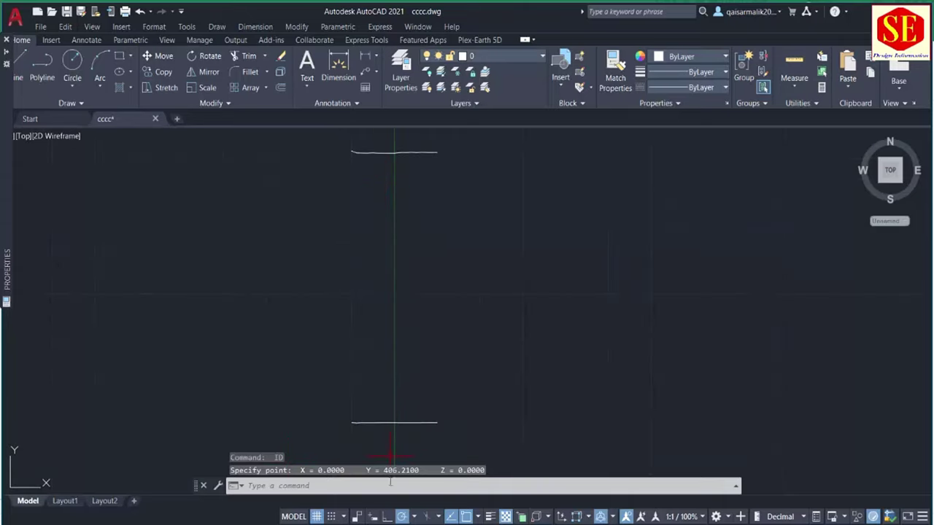
pyautogui.scroll(4, 380, 414)
pyautogui.press('Return')
pyautogui.click(369, 213)
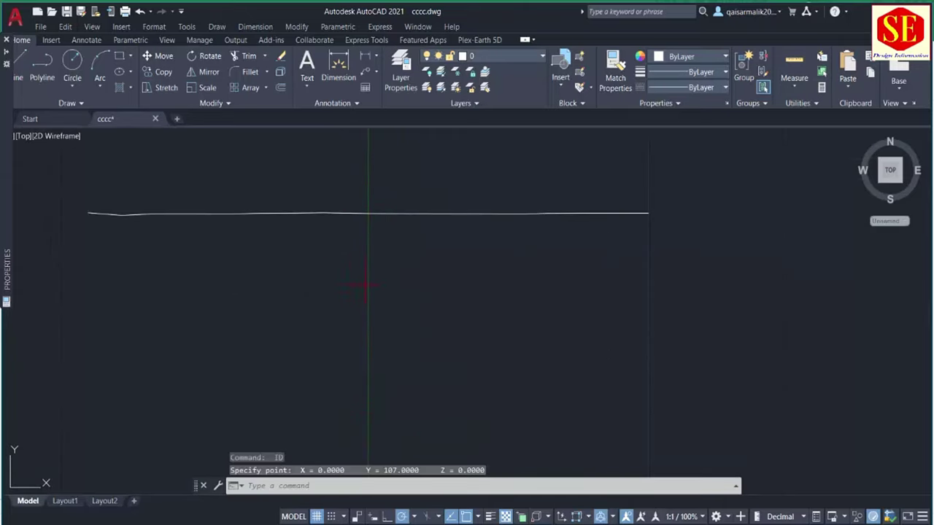
pyautogui.scroll(-5, 374, 271)
pyautogui.moveTo(384, 231); pyautogui.dragTo(369, 317, button='middle')
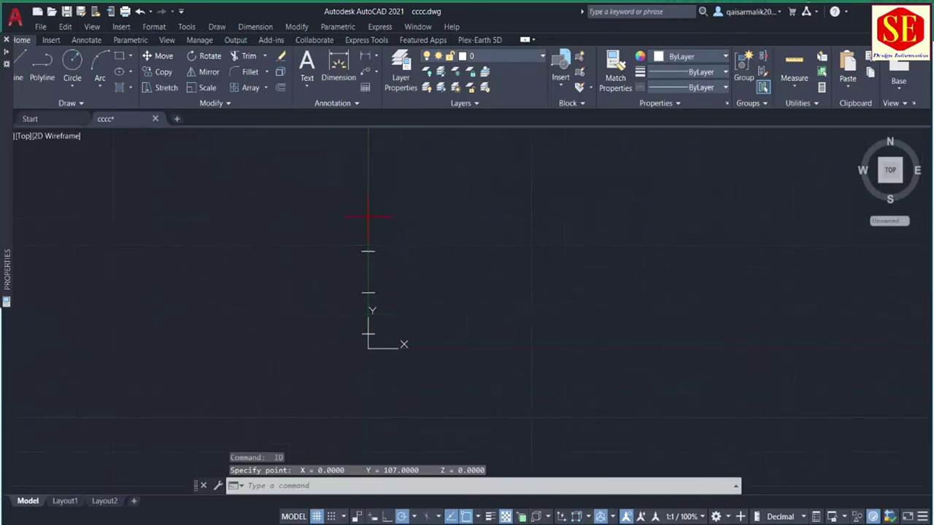
# Copy section 150's coordinates F67:F83 from Excel and return to AutoCAD.
pyautogui.hotkey('alt', 'Tab')
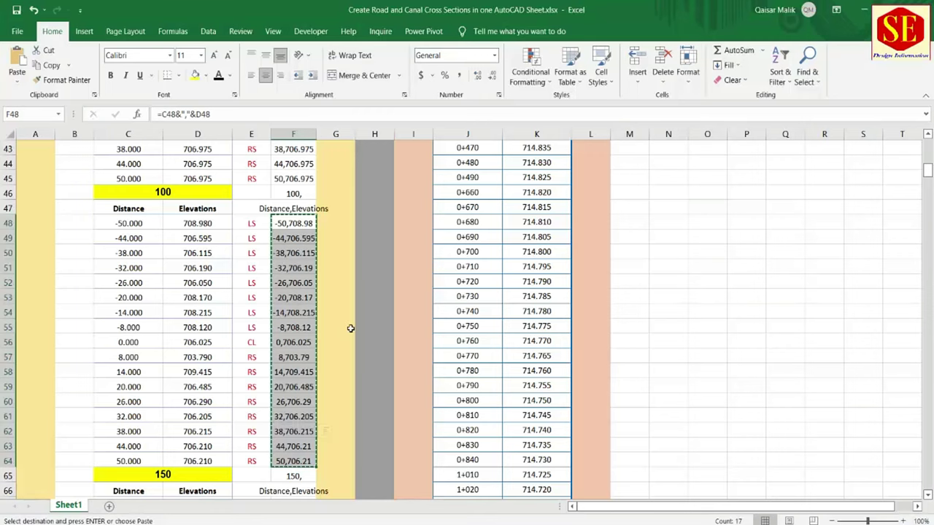
pyautogui.scroll(-6, 351, 328)
pyautogui.moveTo(283, 283); pyautogui.dragTo(306, 443)
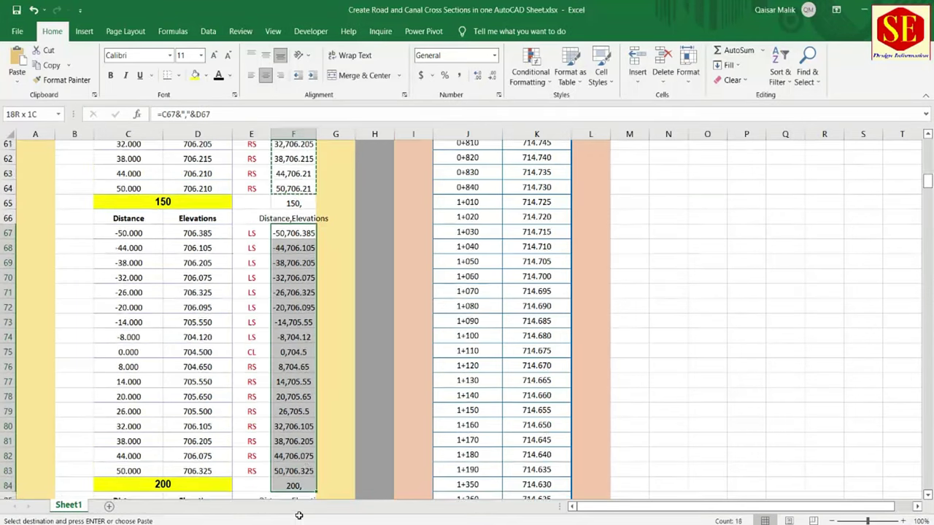
pyautogui.rightClick(310, 441)
pyautogui.click(335, 170)
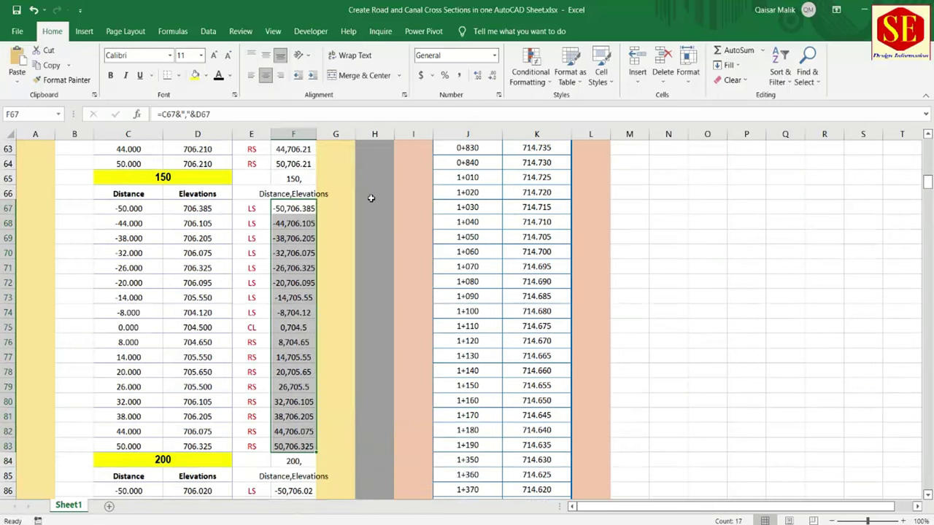
pyautogui.hotkey('alt', 'Tab')
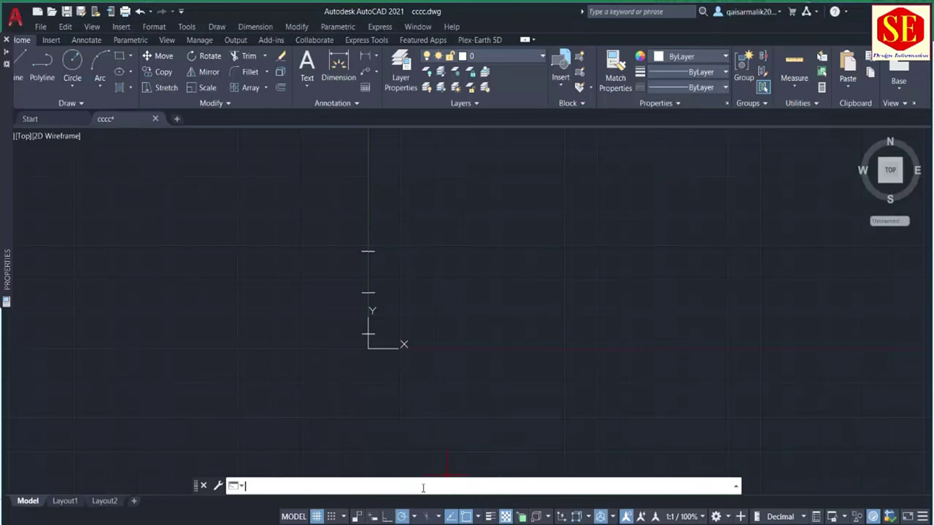
# Reset the UCS to World, then set the UCS origin to 300,0.
pyautogui.write('ucs')
pyautogui.press('Return')
pyautogui.write('w')
pyautogui.press('Return')
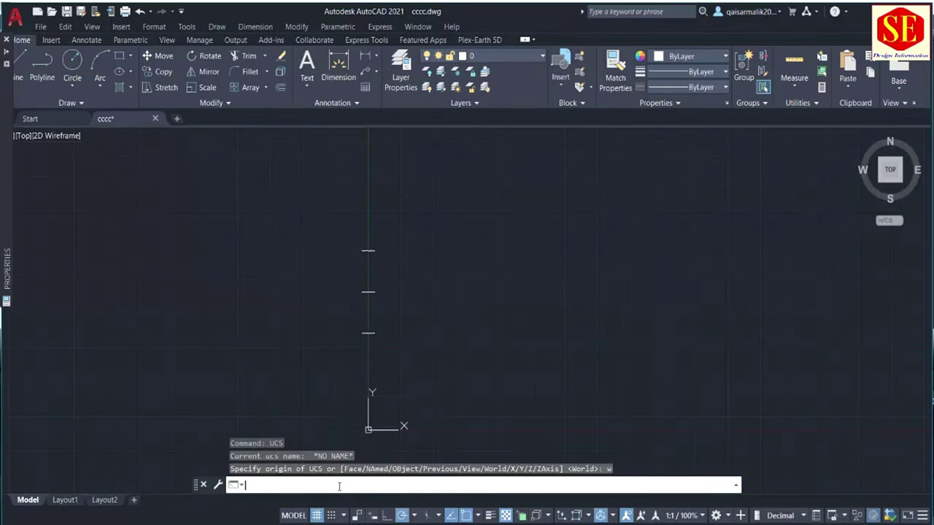
pyautogui.write('cs')
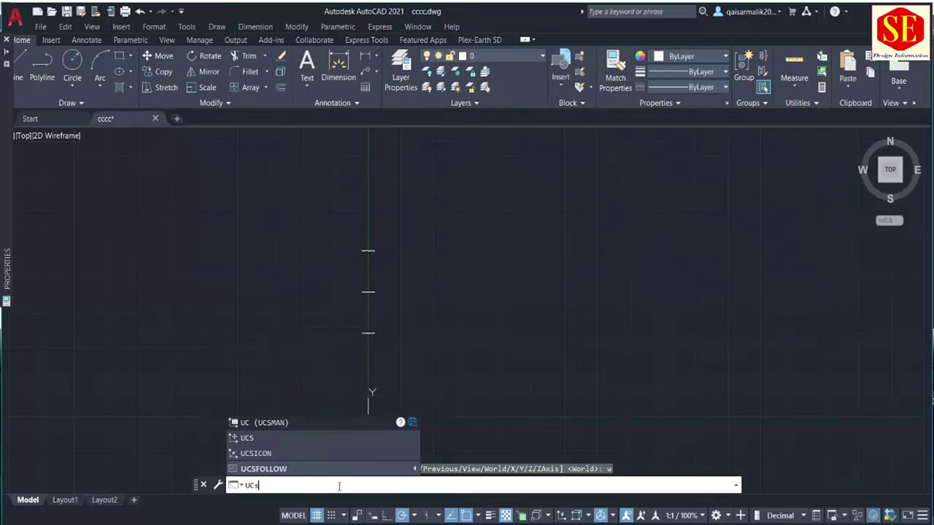
pyautogui.press('Return')
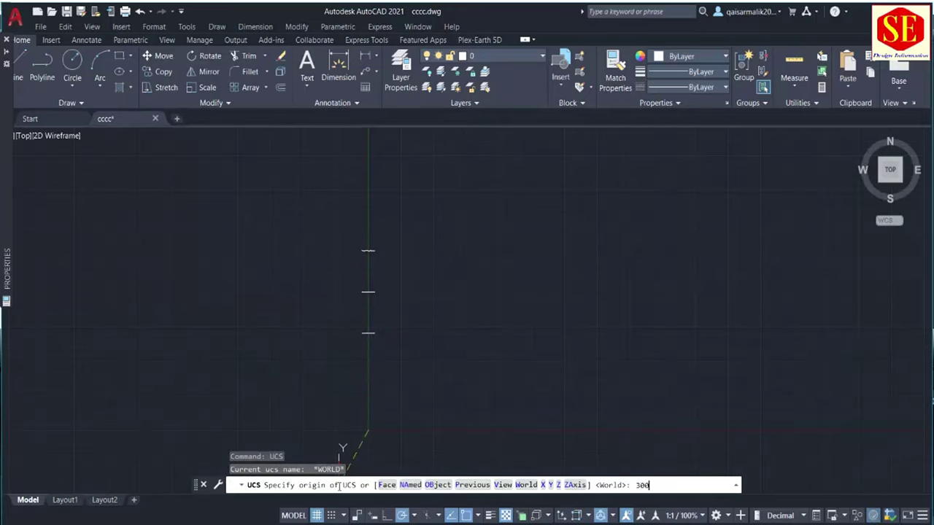
pyautogui.press('Return')
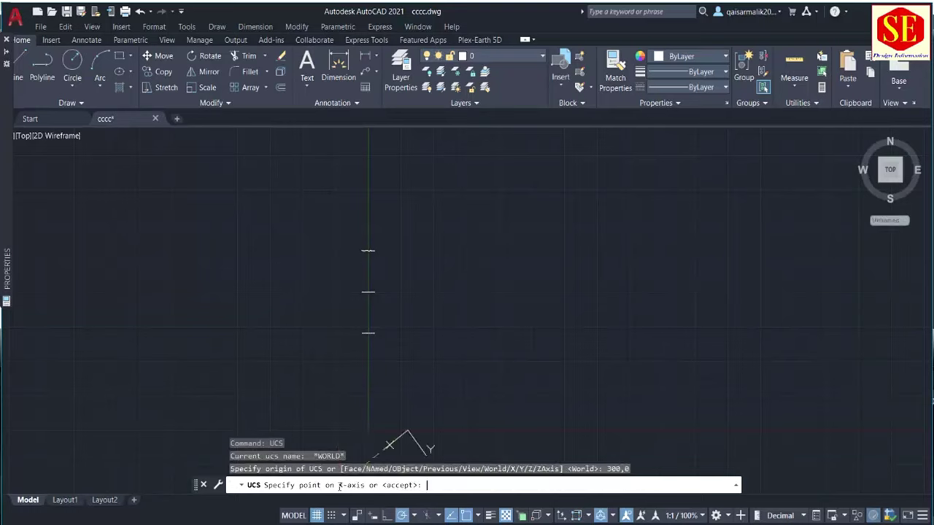
pyautogui.press('Return')
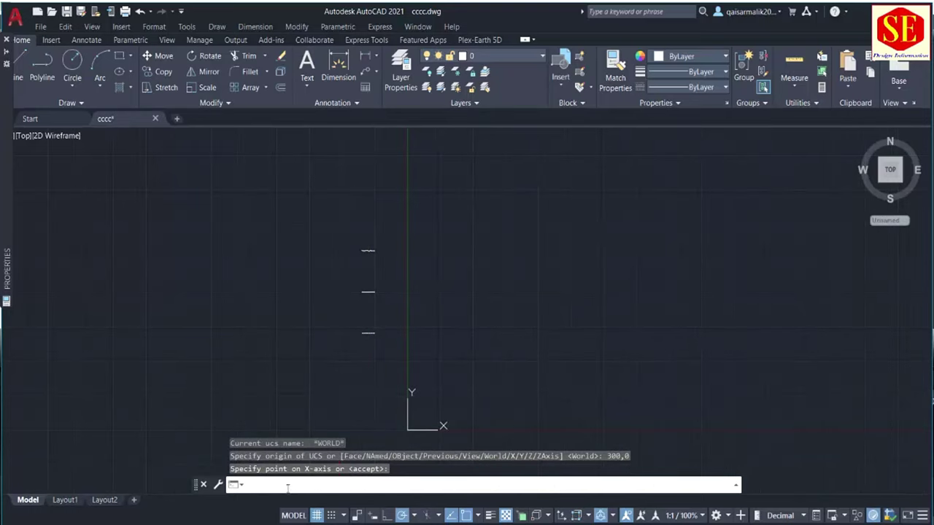
pyautogui.write('pl')
# Draw the 150 section ground line as a polyline from the pasted pairs.
pyautogui.press('Return')
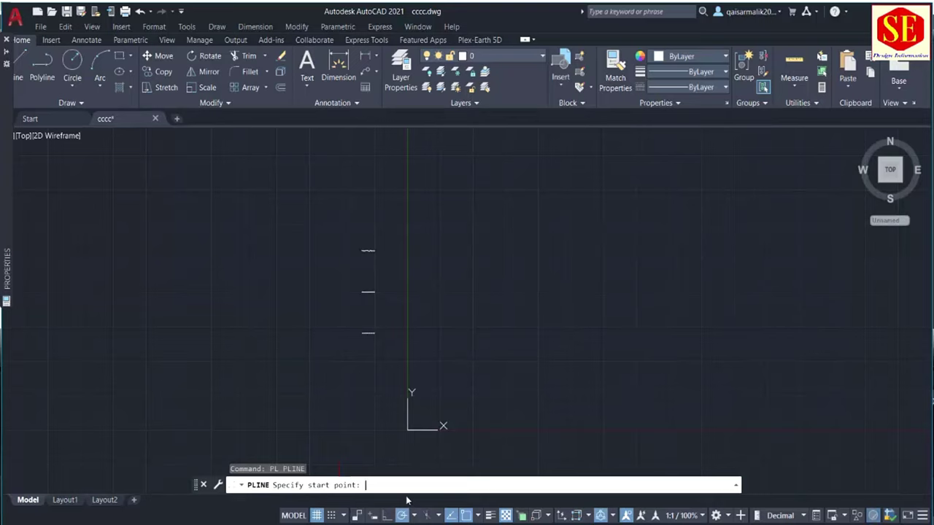
pyautogui.rightClick(404, 486)
pyautogui.click(422, 369)
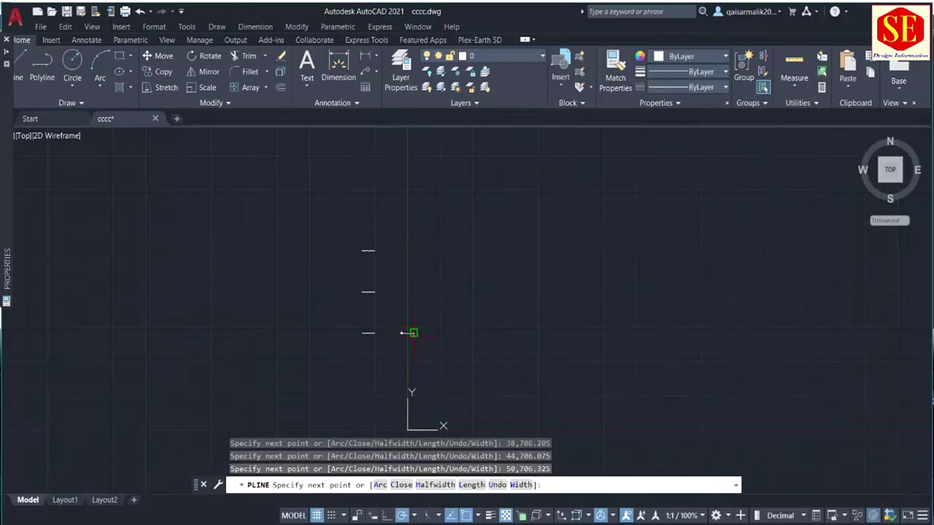
pyautogui.press('Escape')
# Copy section 200's coordinates F86:F102 in Excel and return to AutoCAD.
pyautogui.scroll(3, 414, 332)
pyautogui.scroll(2, 402, 292)
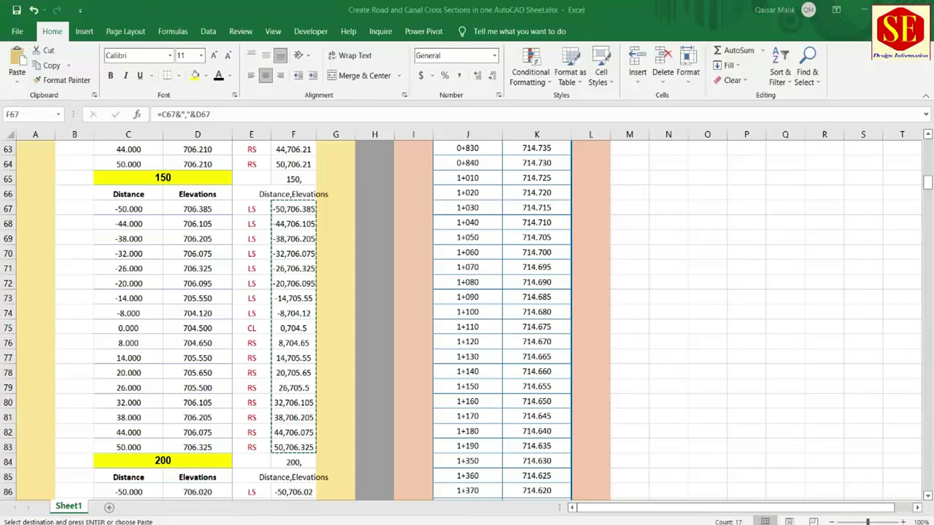
pyautogui.scroll(-5, 302, 355)
pyautogui.moveTo(293, 269); pyautogui.dragTo(295, 445)
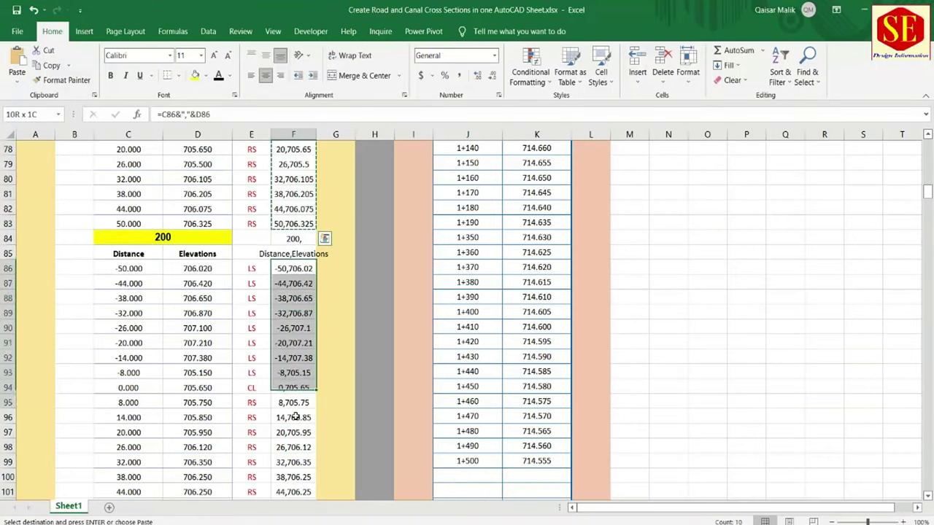
pyautogui.rightClick(297, 441)
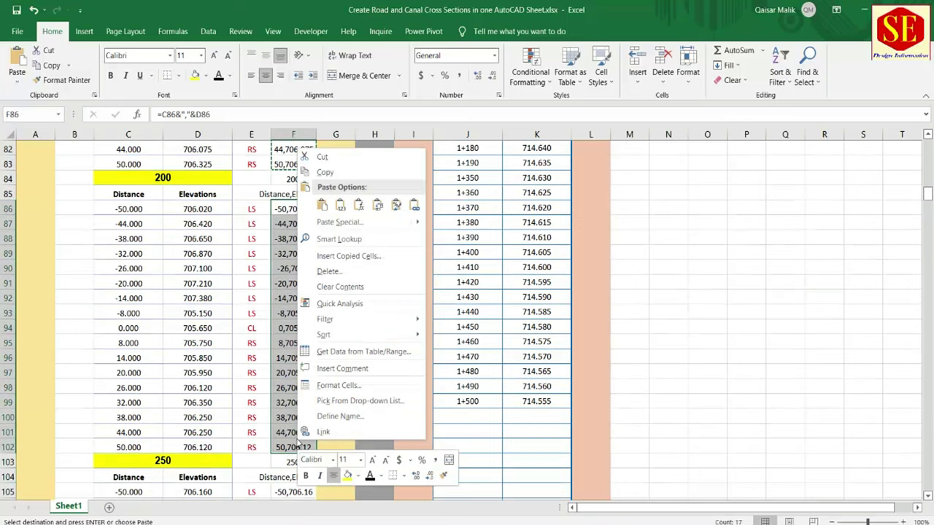
pyautogui.click(322, 172)
pyautogui.hotkey('alt', 'Tab')
pyautogui.click(539, 473)
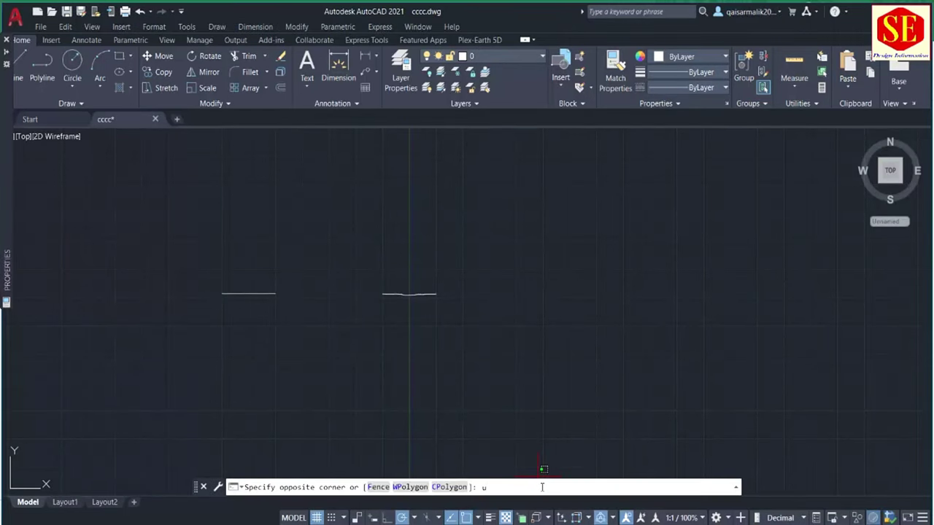
# Reset the UCS to World, then move its origin to 300,300.
pyautogui.press('Return')
pyautogui.write('w')
pyautogui.press('Return')
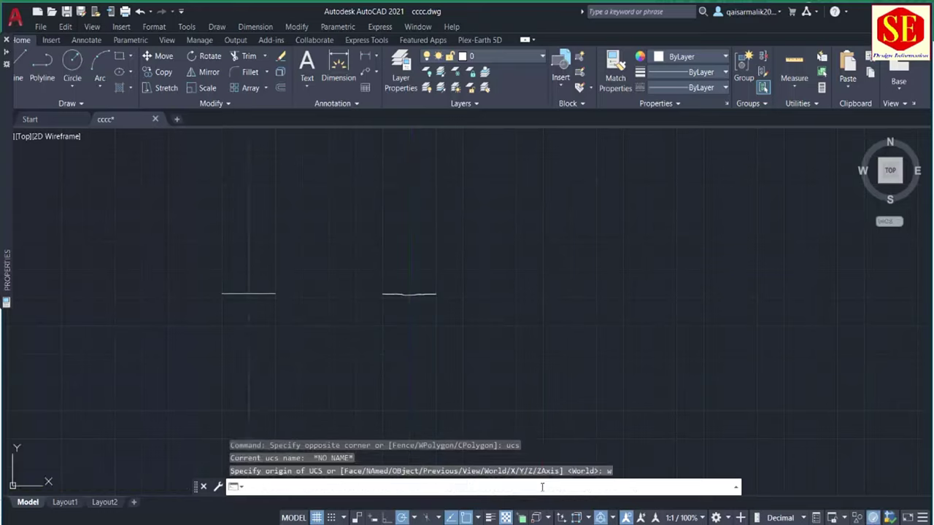
pyautogui.write('ucs')
pyautogui.press('Return')
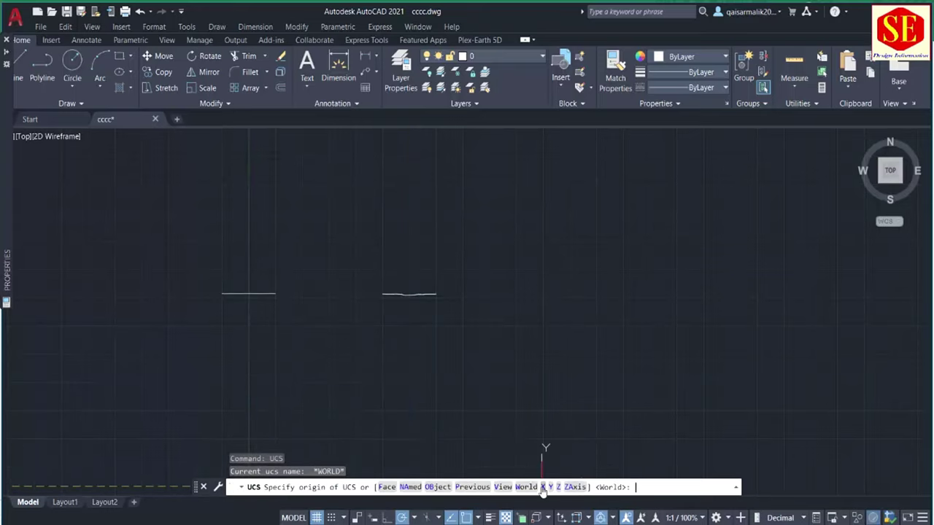
pyautogui.write('m')
pyautogui.press('Return')
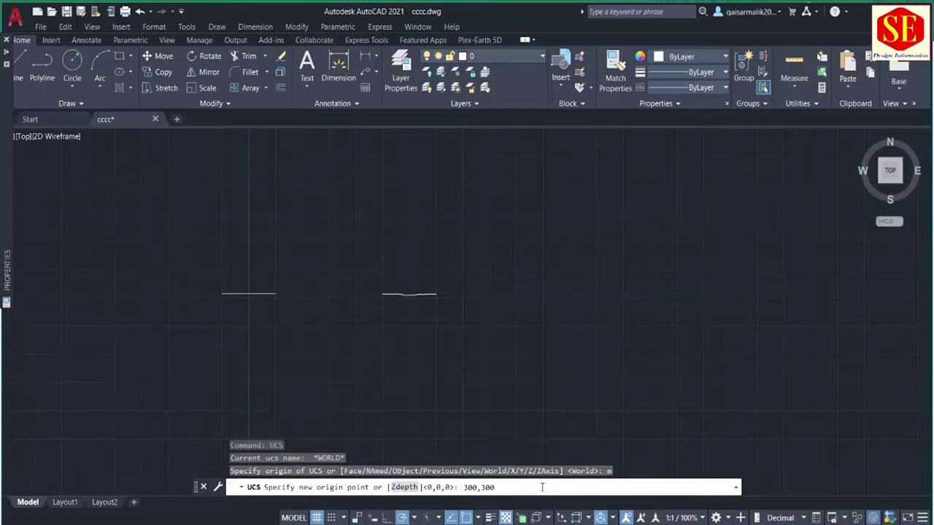
pyautogui.press('Return')
pyautogui.press('Return')
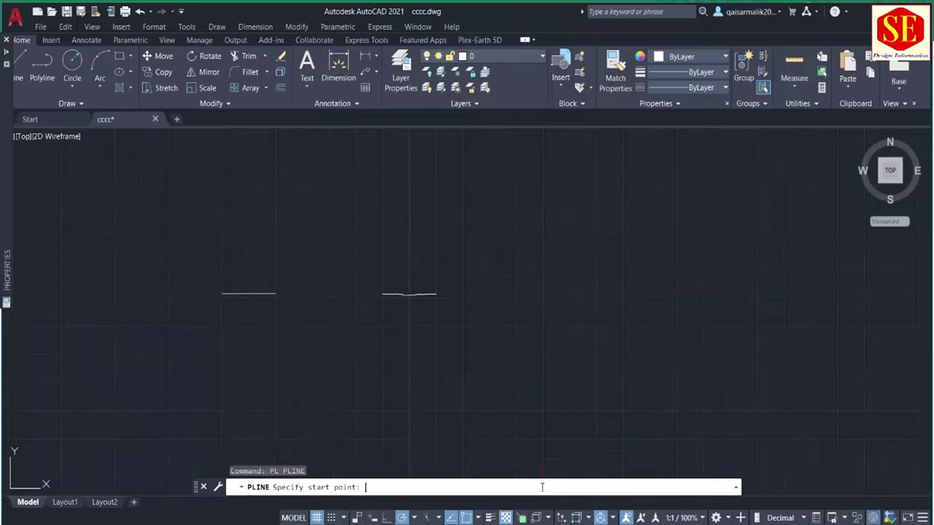
# Draw the 200 section ground line as a polyline from the pasted pairs.
pyautogui.rightClick(419, 490)
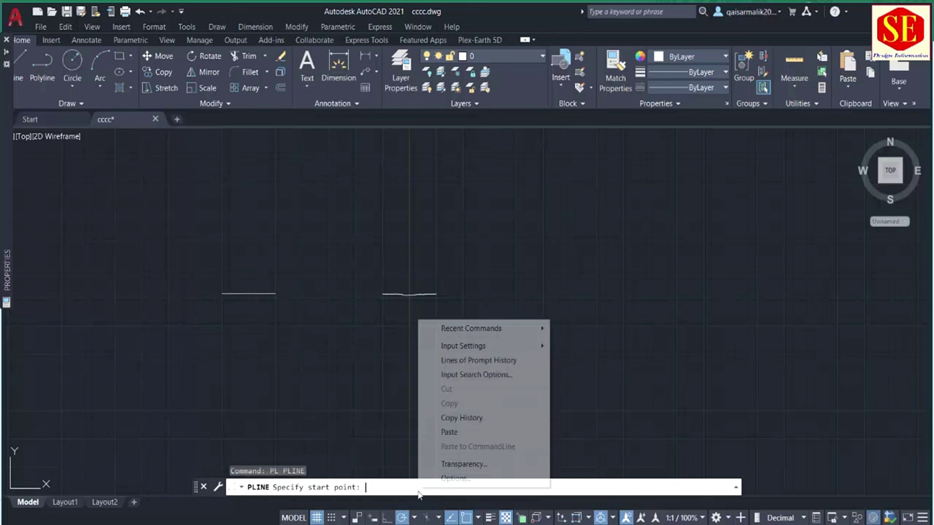
pyautogui.click(446, 430)
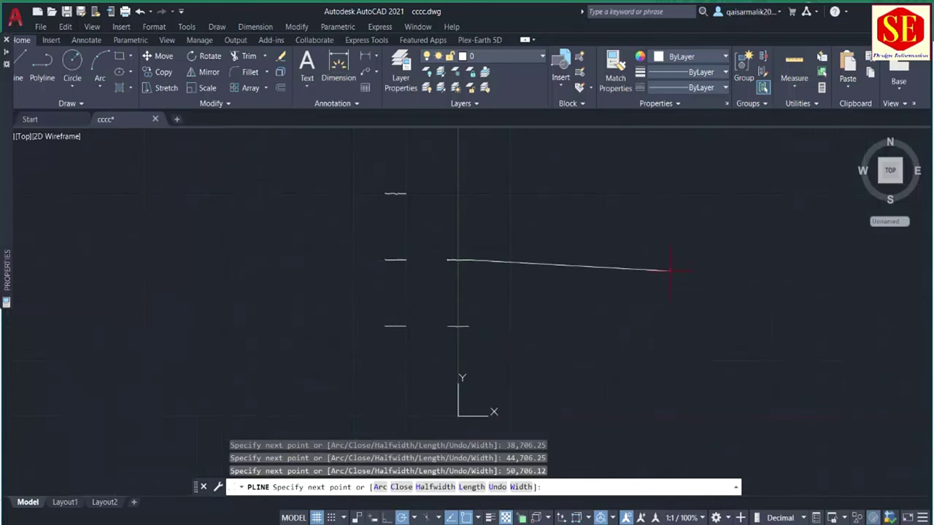
pyautogui.press('Escape')
pyautogui.hotkey('alt', 'Tab')
# Copy section 250's coordinate pairs in F105:F121 and switch back to cccc.dwg in AutoCAD.
pyautogui.scroll(-4, 415, 355)
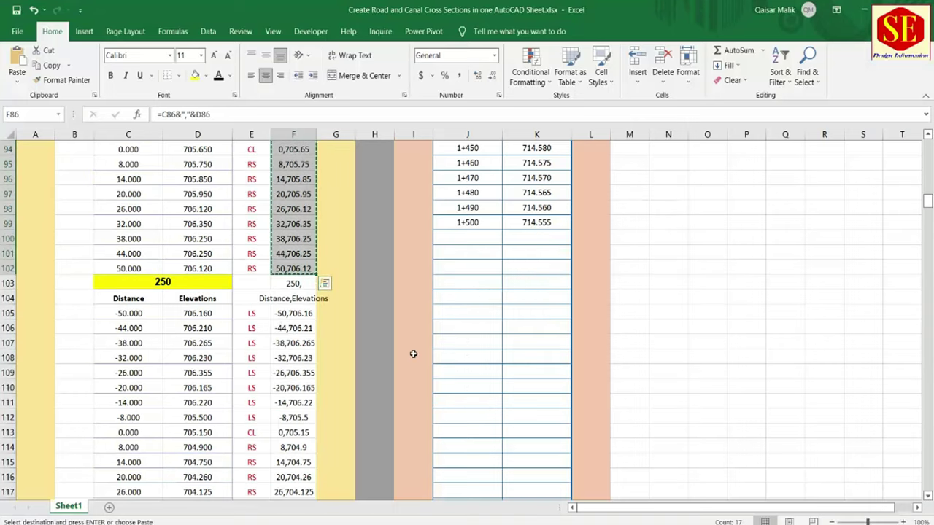
pyautogui.moveTo(294, 313); pyautogui.dragTo(313, 456)
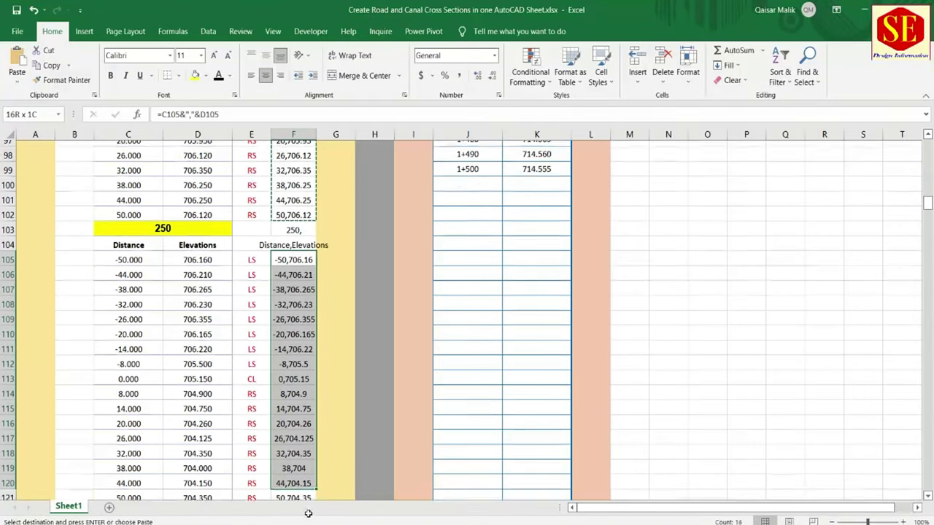
pyautogui.rightClick(310, 456)
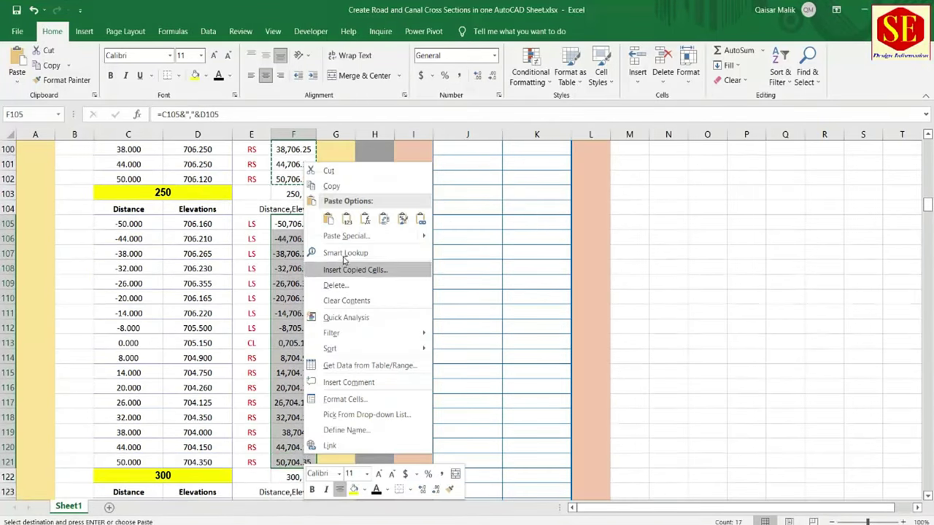
pyautogui.click(334, 185)
pyautogui.hotkey('alt', 'Tab')
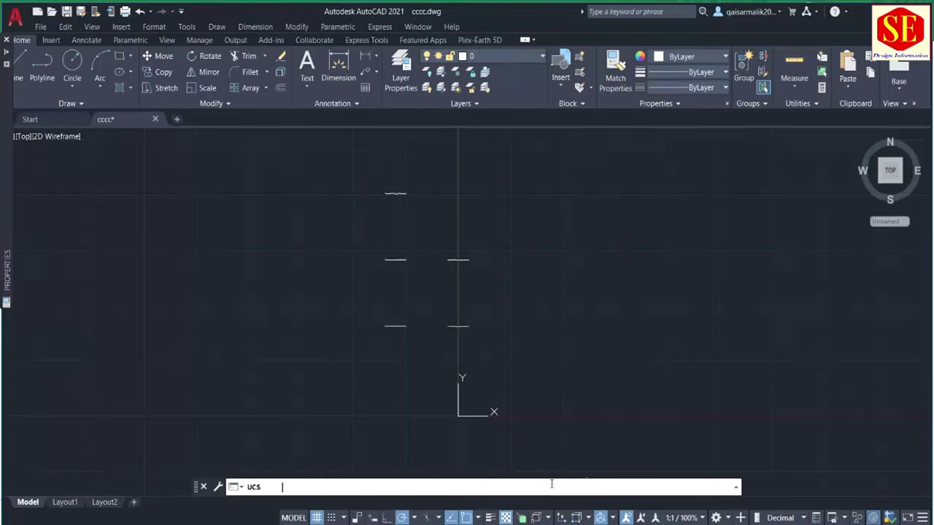
# Reset the UCS to World, then move its origin to 300,600.
pyautogui.press('Return')
pyautogui.write('w')
pyautogui.press('Return')
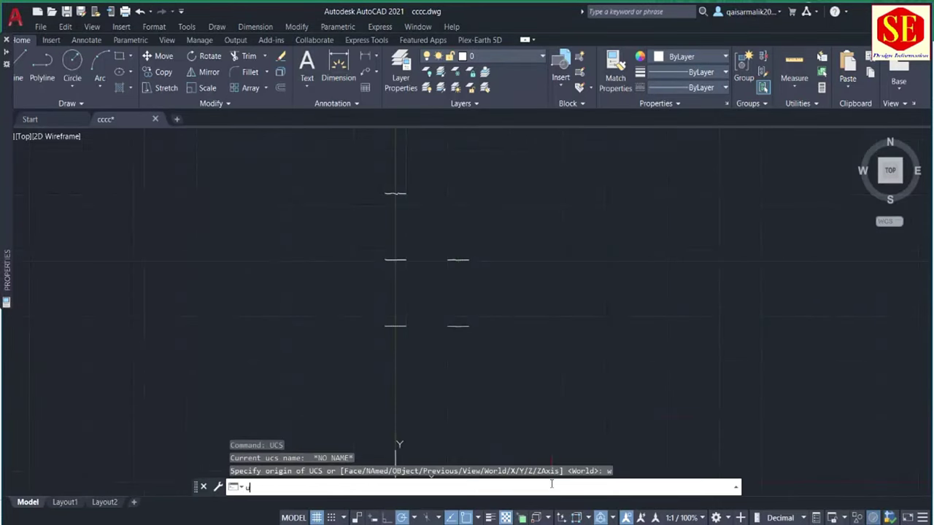
pyautogui.write('cs')
pyautogui.press('Return')
pyautogui.press('Return')
pyautogui.write('300,6')
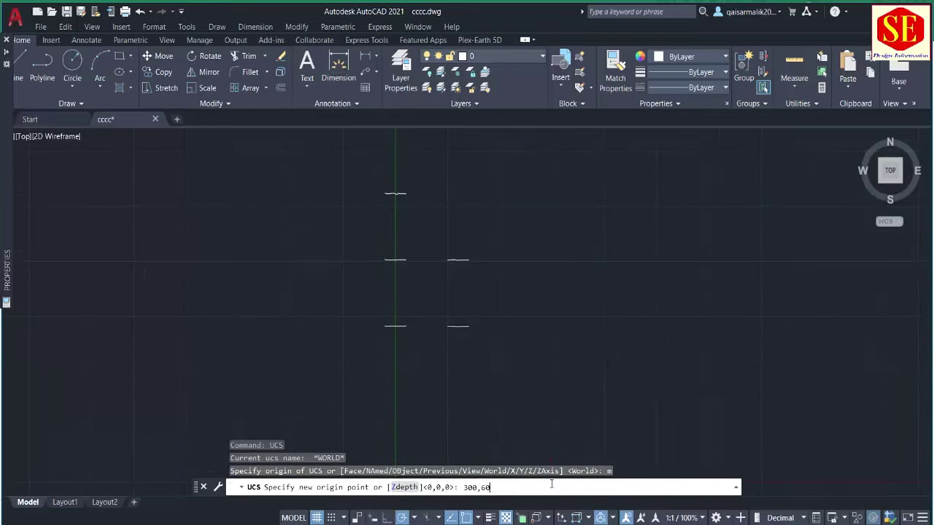
pyautogui.write('0')
pyautogui.press('Return')
pyautogui.write('pl')
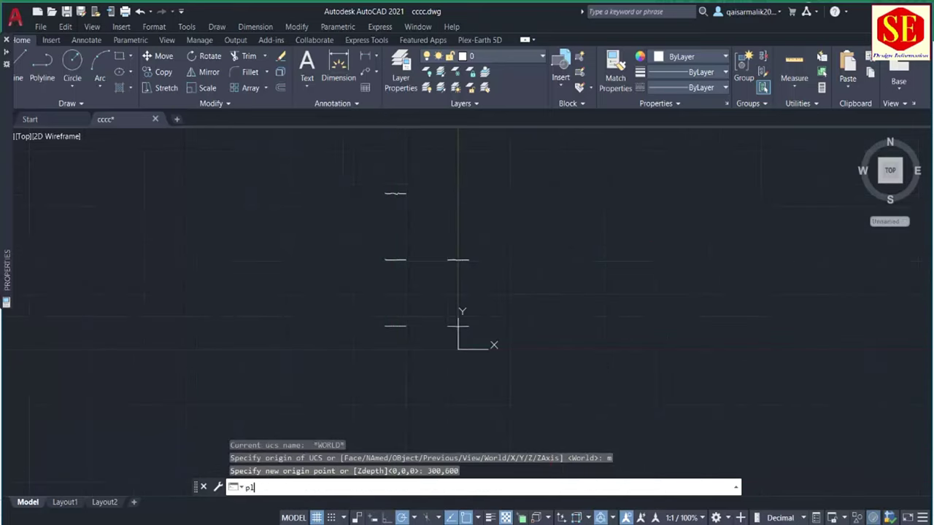
# Paste section 250's coordinates into a PLINE command to draw its ground line.
pyautogui.press('Return')
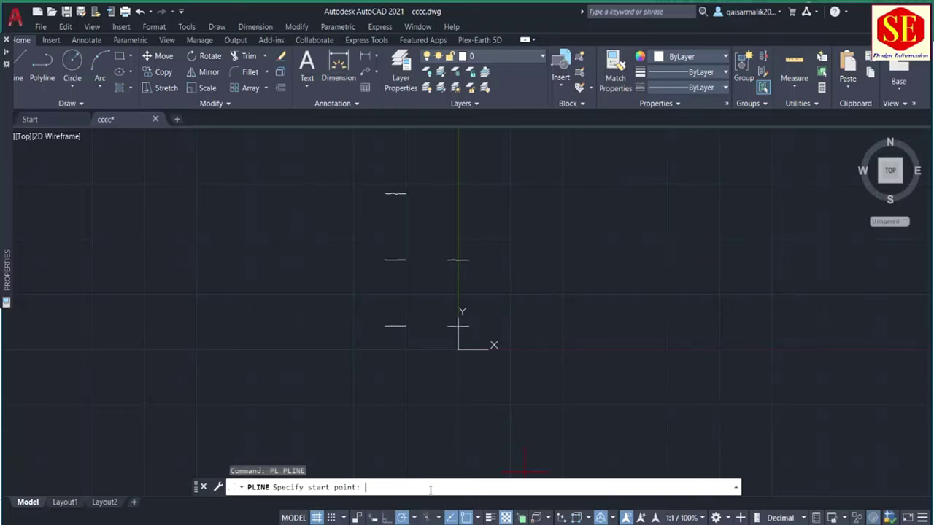
pyautogui.rightClick(431, 489)
pyautogui.press('Escape')
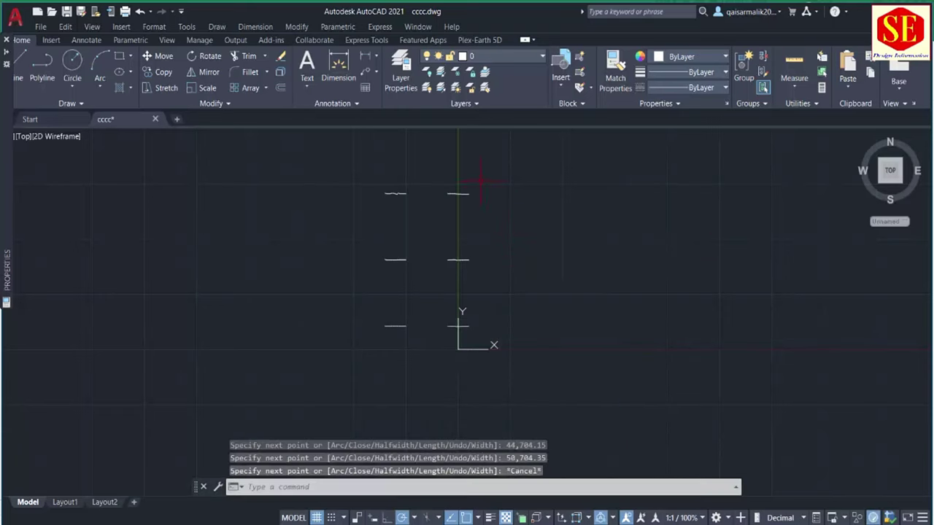
# Back in Excel, cancel the pending copy and scroll up to the first section.
pyautogui.hotkey('alt', 'Tab')
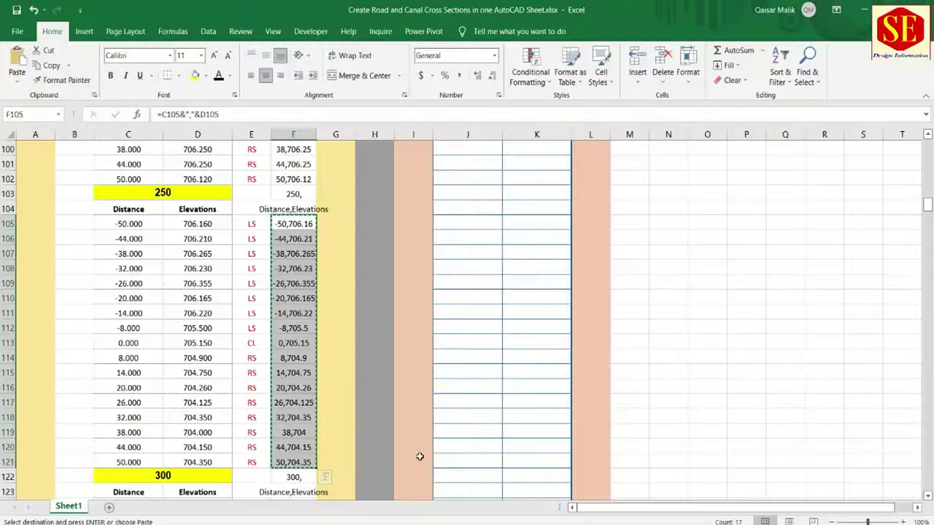
pyautogui.scroll(-3, 314, 336)
pyautogui.press('Escape')
pyautogui.scroll(4, 359, 307)
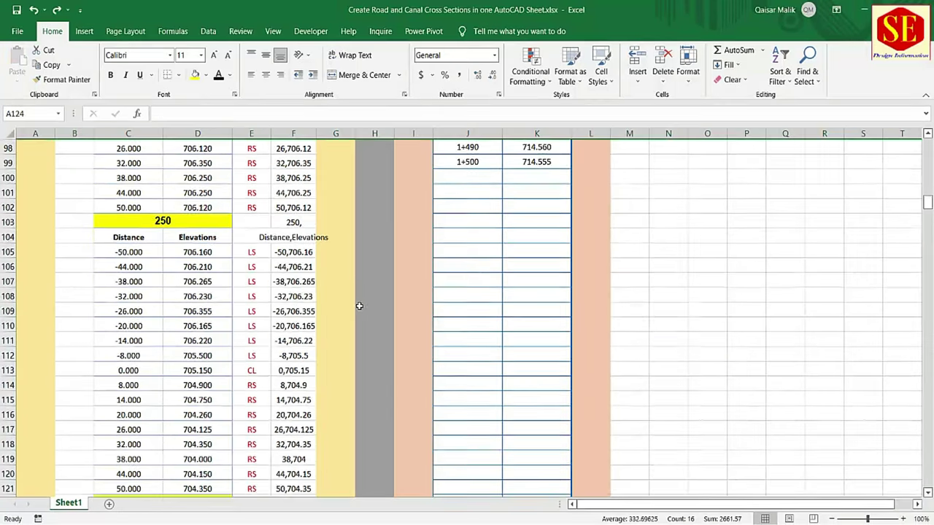
pyautogui.scroll(6, 359, 307)
pyautogui.scroll(13, 358, 306)
pyautogui.scroll(8, 357, 292)
pyautogui.scroll(5, 358, 288)
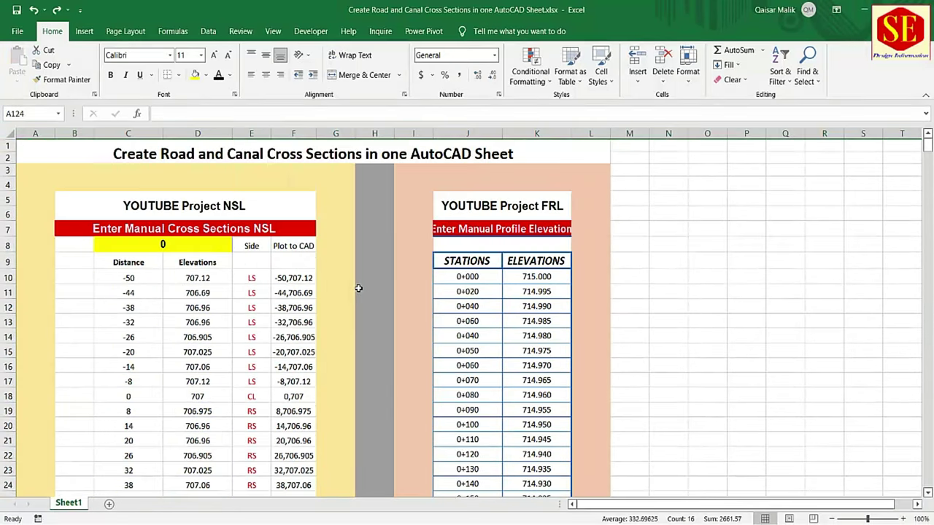
# Insert three blank rows at rows 10–12 and select cell F10 for the header.
pyautogui.moveTo(7, 277); pyautogui.dragTo(6, 307)
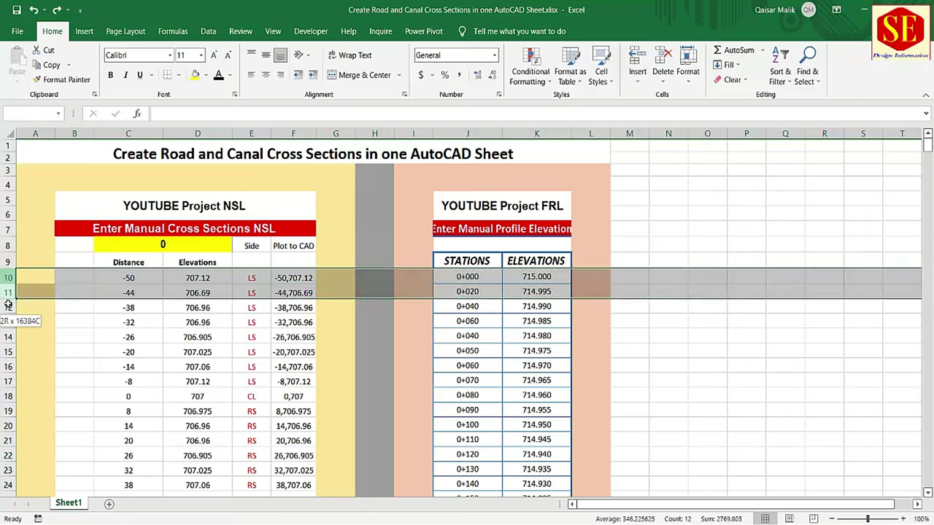
pyautogui.rightClick(6, 307)
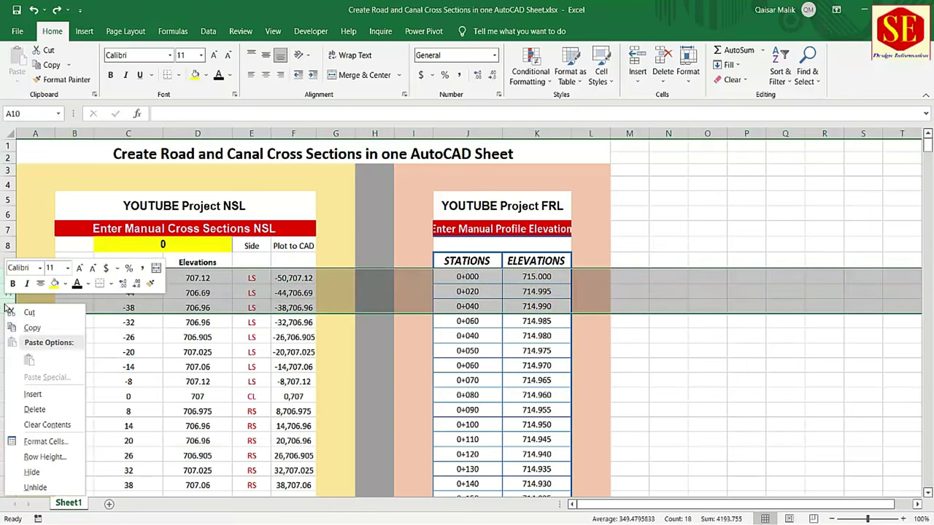
pyautogui.click(30, 395)
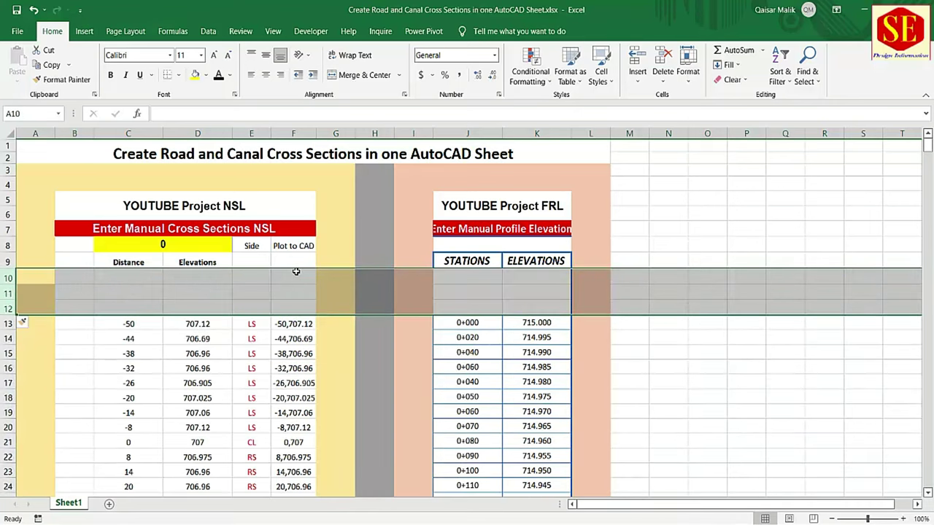
pyautogui.click(296, 272)
# Enter ucs, m, 0,300 and Pline in successive column F cells above section 0.
pyautogui.write('ucs')
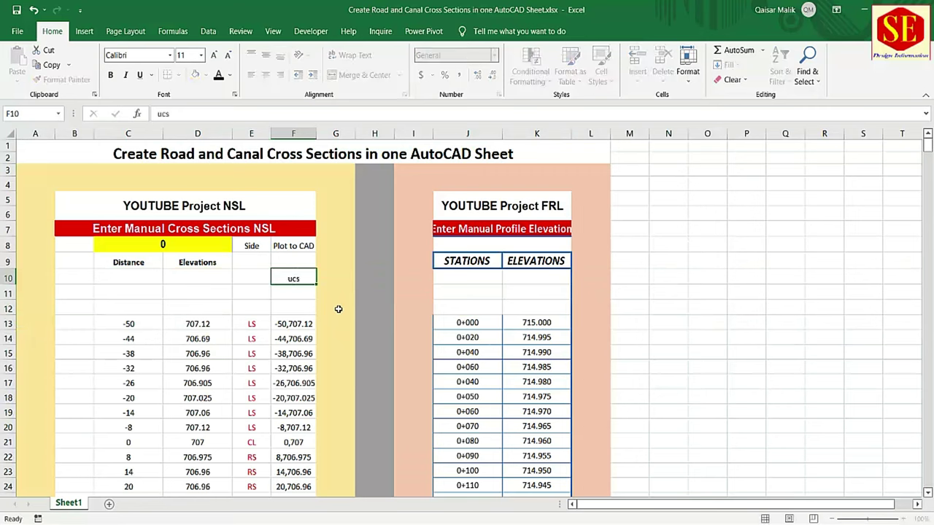
pyautogui.press('Return')
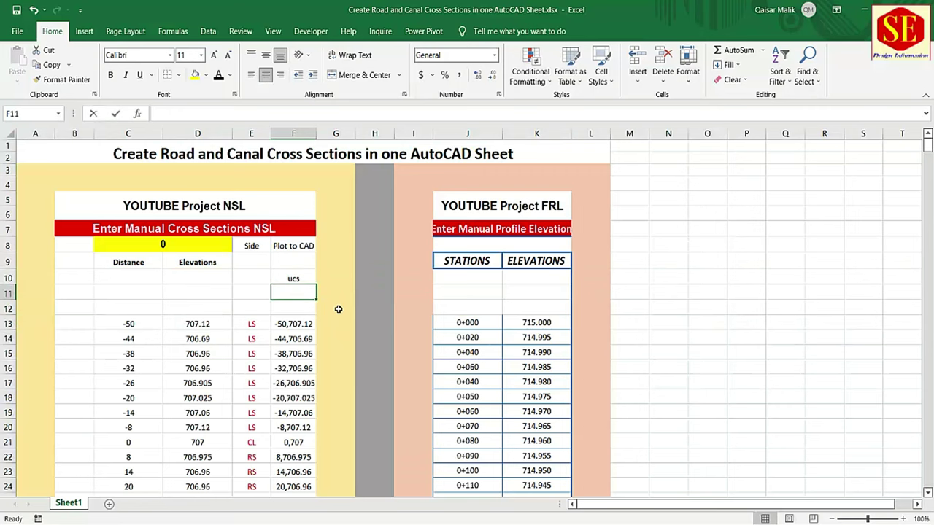
pyautogui.write('m')
pyautogui.press('Return')
pyautogui.write('0,300')
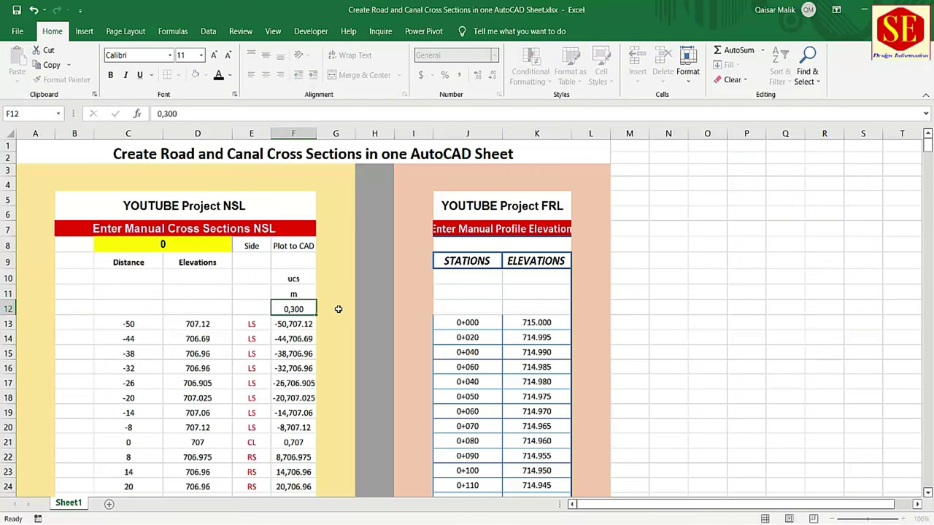
pyautogui.press('Return')
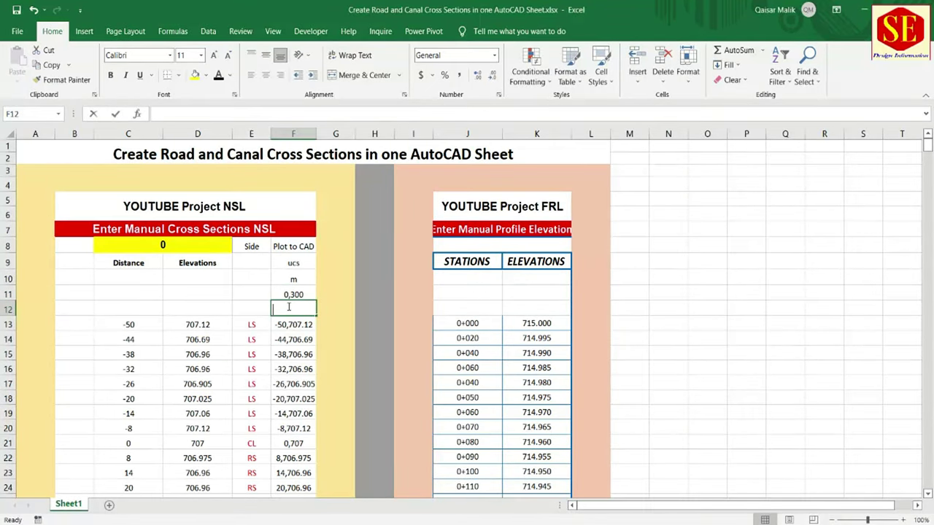
pyautogui.write('p')
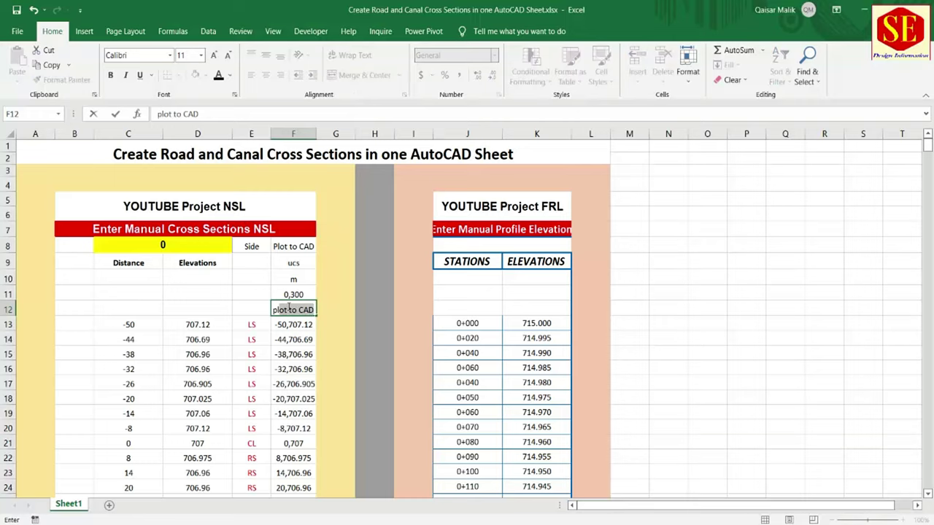
pyautogui.write('l')
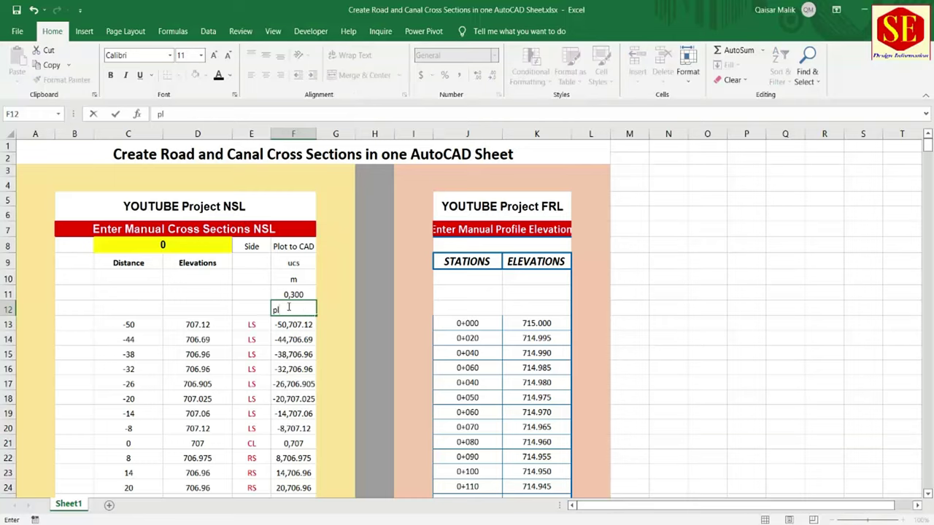
pyautogui.write('Plin')
pyautogui.write('e')
pyautogui.press('Return')
# Copy the header in F9:F12 and paste it at F31 above the 50 section.
pyautogui.moveTo(313, 264); pyautogui.dragTo(315, 310)
pyautogui.rightClick(316, 310)
pyautogui.click(338, 25)
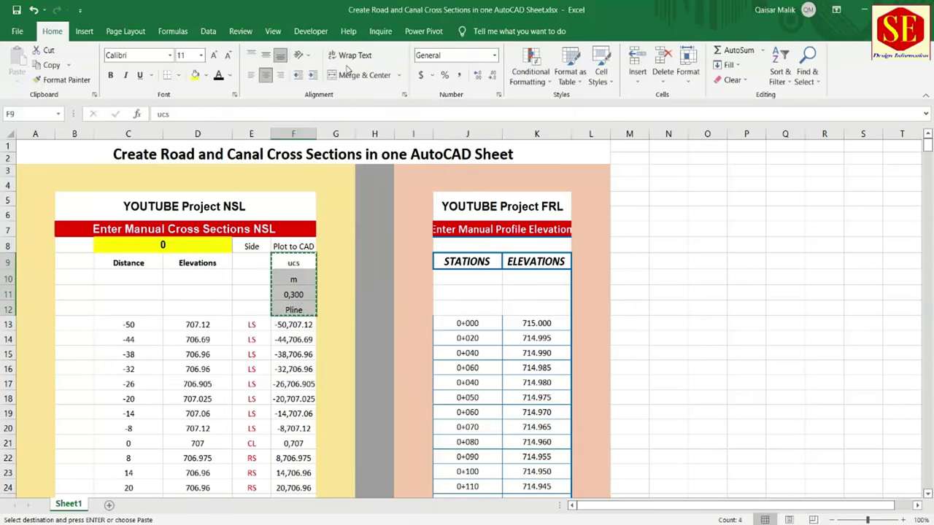
pyautogui.scroll(-6, 297, 411)
pyautogui.click(295, 328)
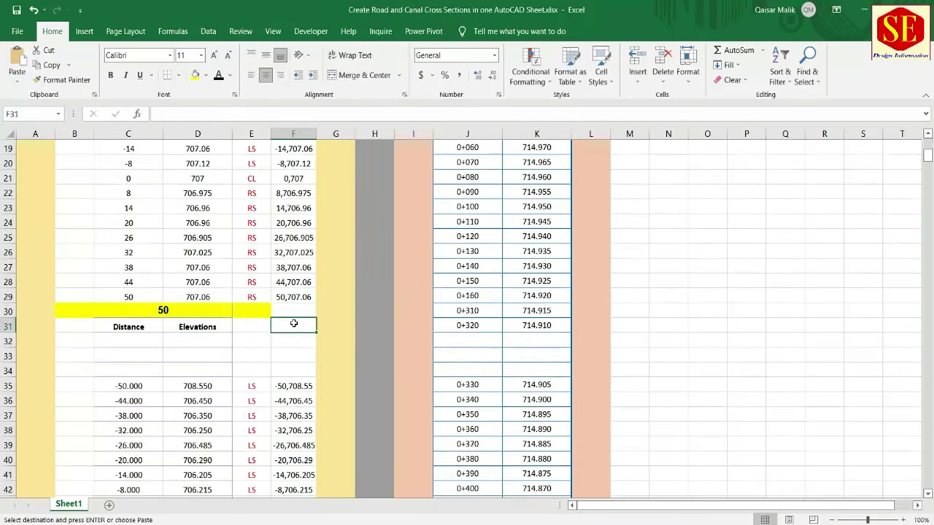
pyautogui.rightClick(294, 328)
pyautogui.click(320, 89)
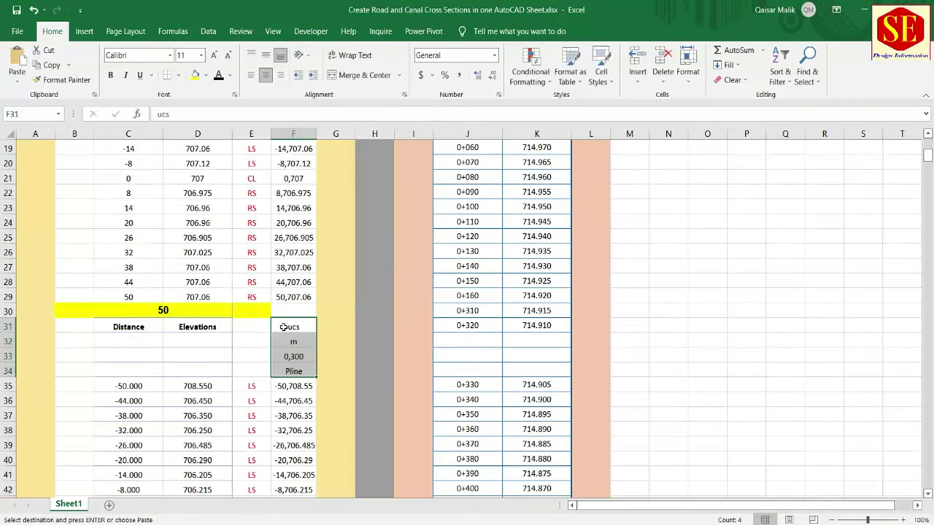
# Paste the same header at F53 and F75 above the 100 and 150 sections.
pyautogui.scroll(-7, 285, 327)
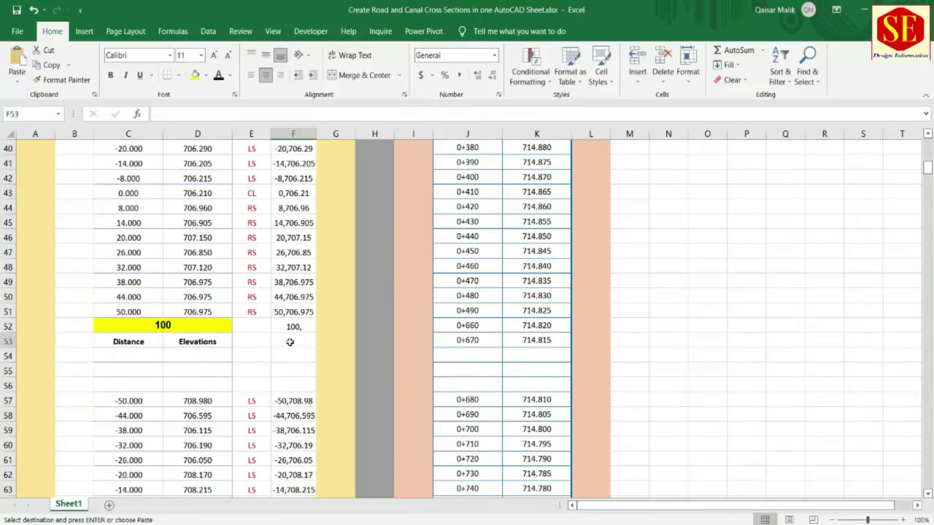
pyautogui.click(294, 342)
pyautogui.rightClick(293, 342)
pyautogui.click(320, 110)
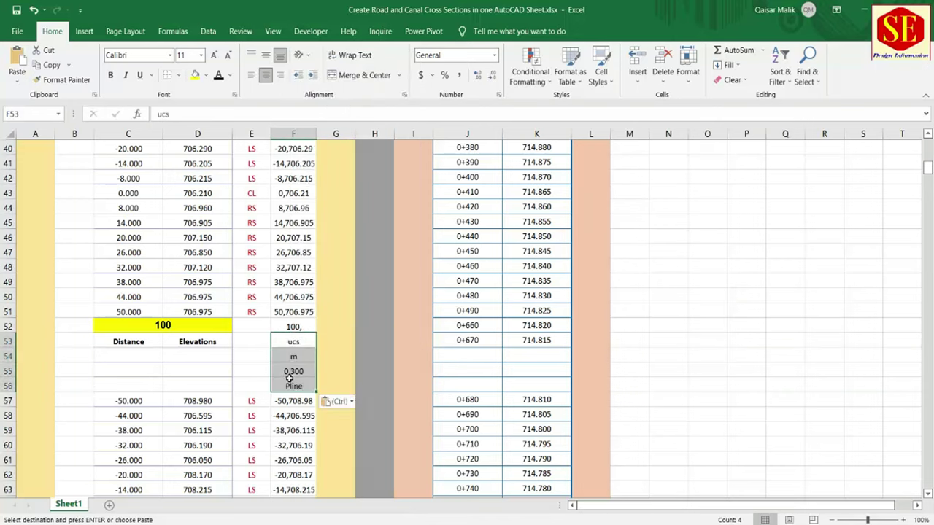
pyautogui.scroll(-3, 292, 383)
pyautogui.scroll(-4, 292, 382)
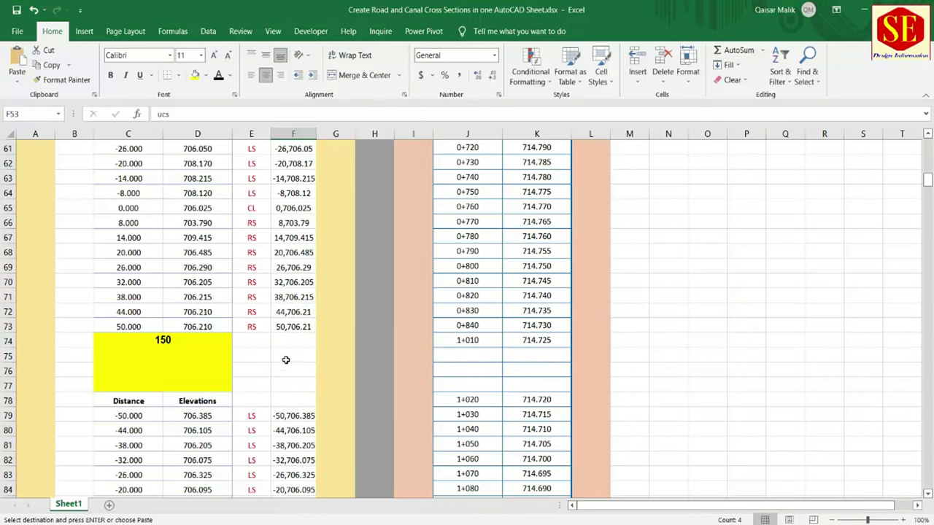
pyautogui.click(286, 356)
pyautogui.rightClick(286, 356)
pyautogui.click(302, 61)
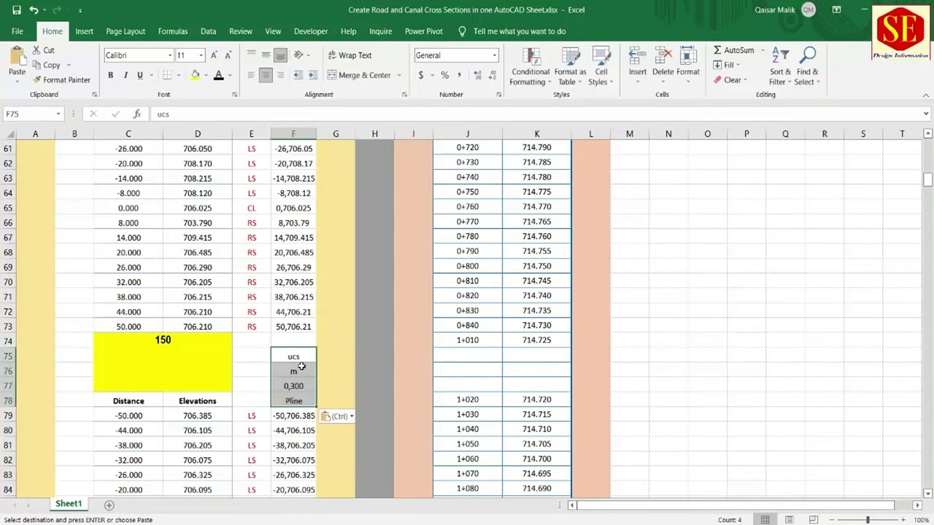
# End the pending copy, then copy the first section's header and coordinates, F9:F29.
pyautogui.scroll(5, 302, 390)
pyautogui.scroll(11, 301, 383)
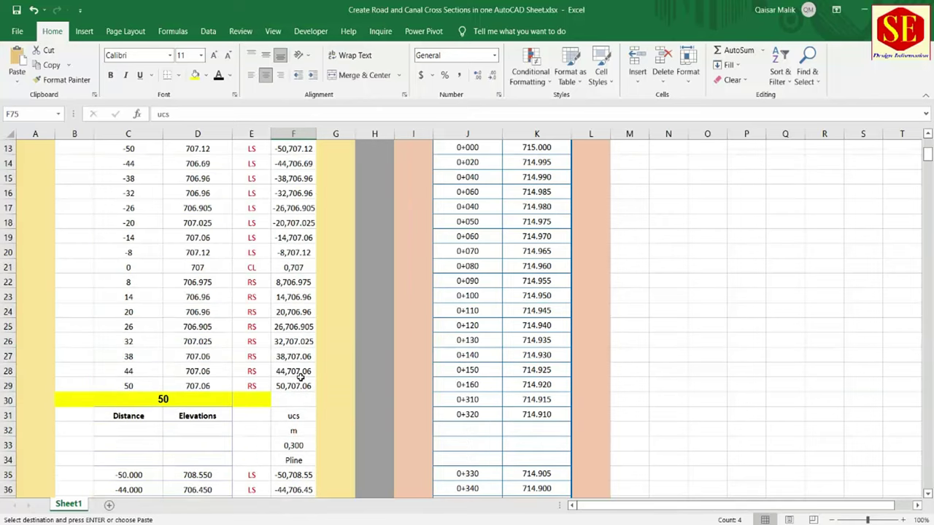
pyautogui.scroll(4, 300, 377)
pyautogui.press('Return')
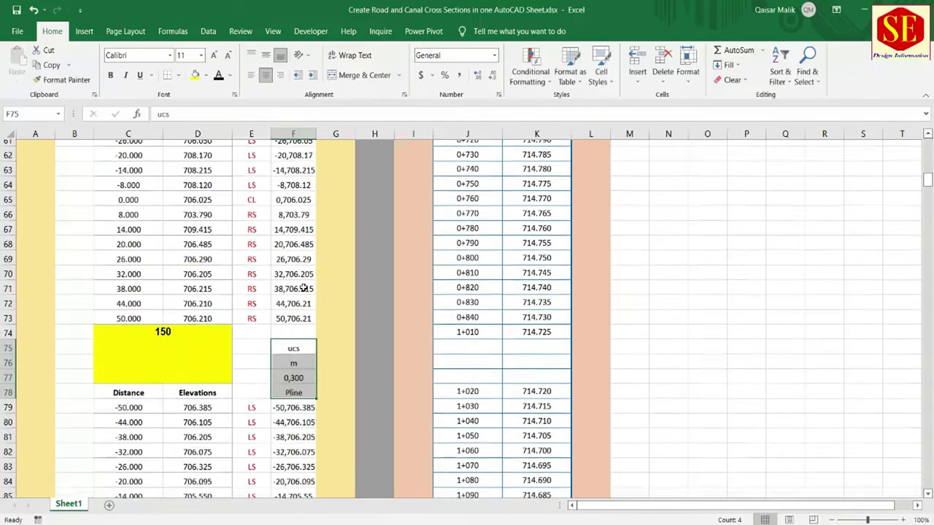
pyautogui.scroll(5, 314, 255)
pyautogui.scroll(7, 286, 267)
pyautogui.scroll(7, 287, 267)
pyautogui.scroll(1, 290, 281)
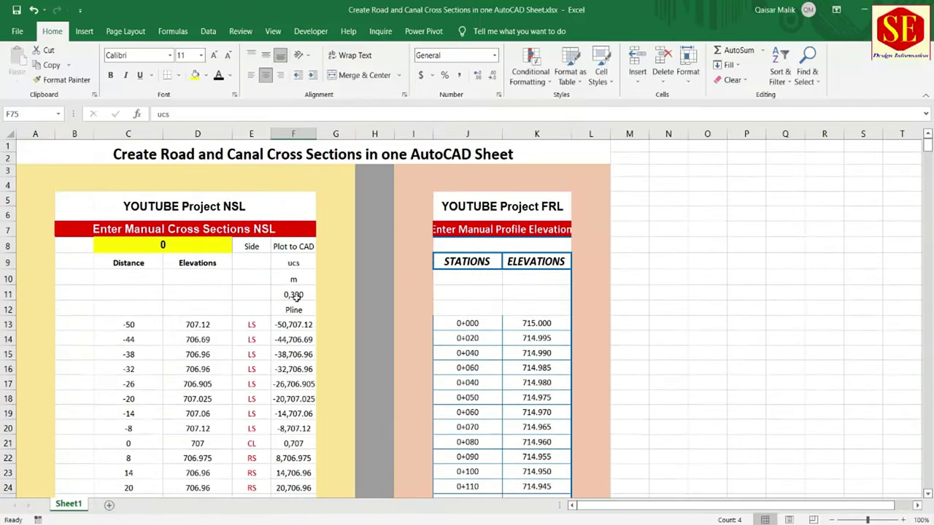
pyautogui.moveTo(300, 263)
pyautogui.mouseDown()
pyautogui.moveTo(313, 485)
pyautogui.moveTo(312, 426)
pyautogui.mouseUp()
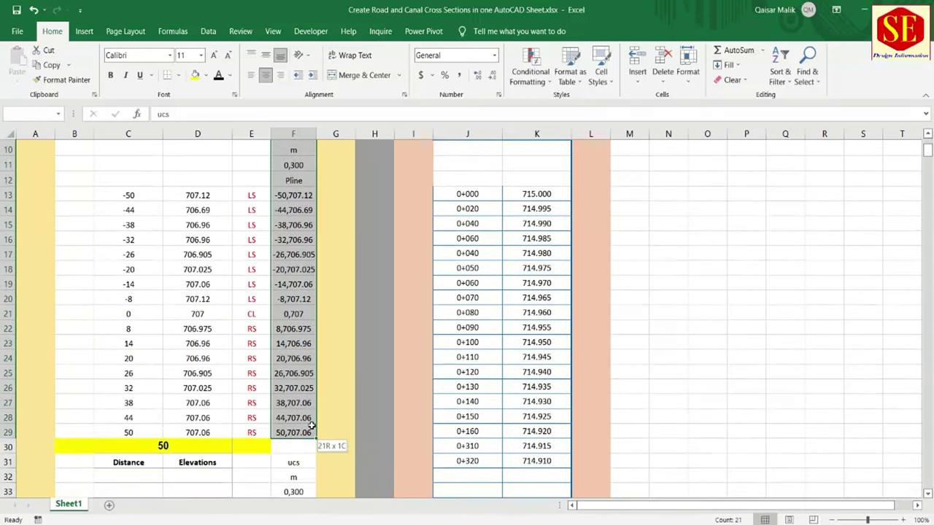
pyautogui.rightClick(307, 386)
pyautogui.click(343, 101)
pyautogui.scroll(3, 343, 292)
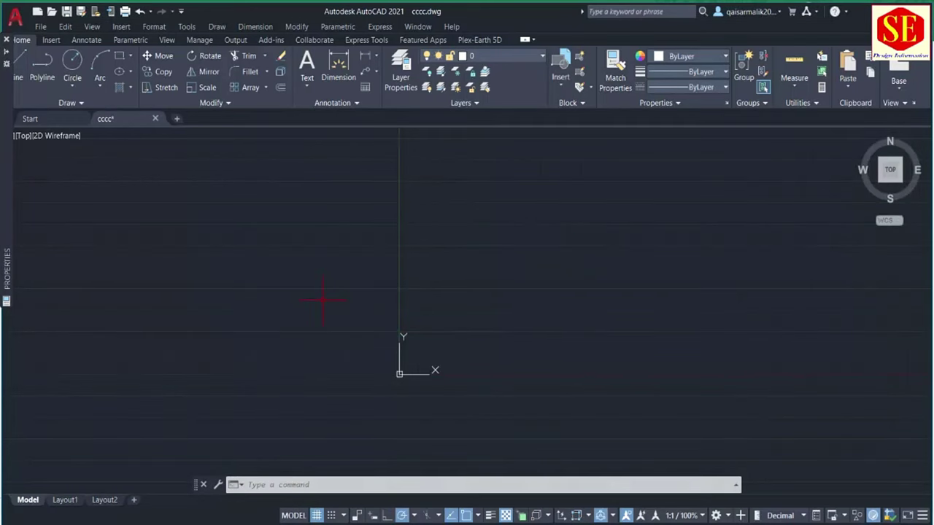
# Reset the AutoCAD UCS to World.
pyautogui.write('ucs')
pyautogui.press('Return')
pyautogui.write('w')
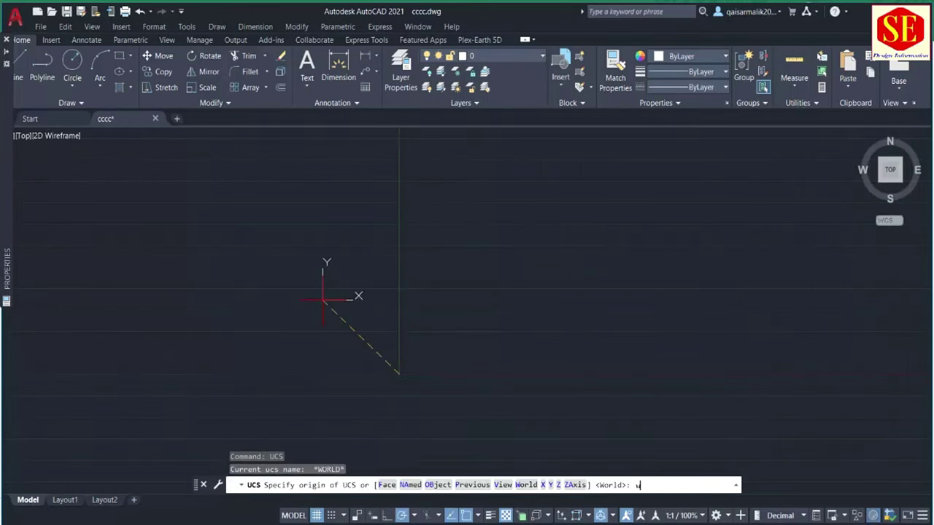
pyautogui.press('Return')
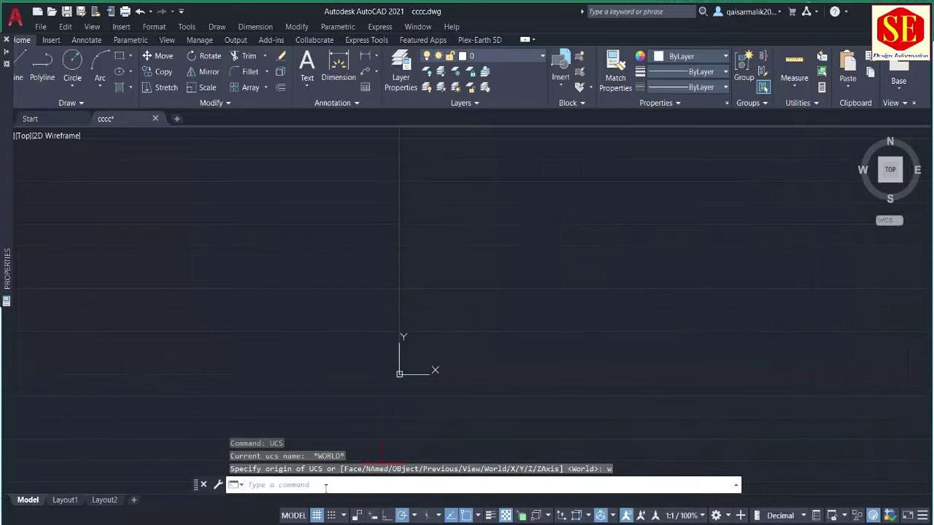
# Paste section 0's header and coordinates at the command line to draw its ground line.
pyautogui.rightClick(324, 487)
pyautogui.click(380, 427)
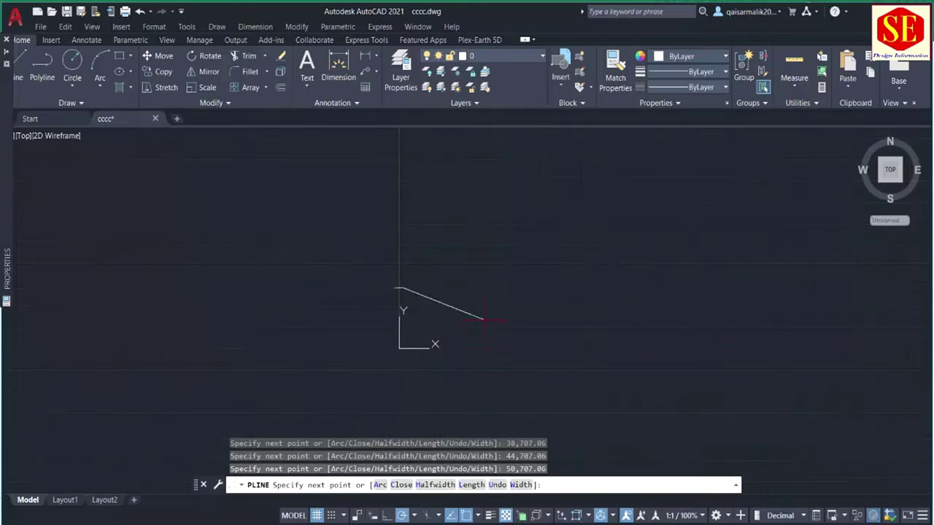
pyautogui.press('Escape')
pyautogui.scroll(-2, 434, 268)
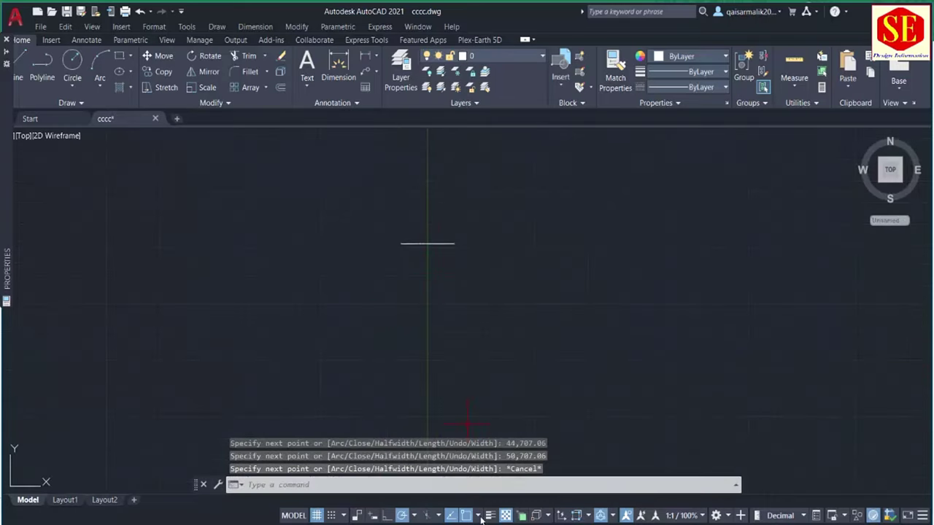
pyautogui.hotkey('alt', 'Tab')
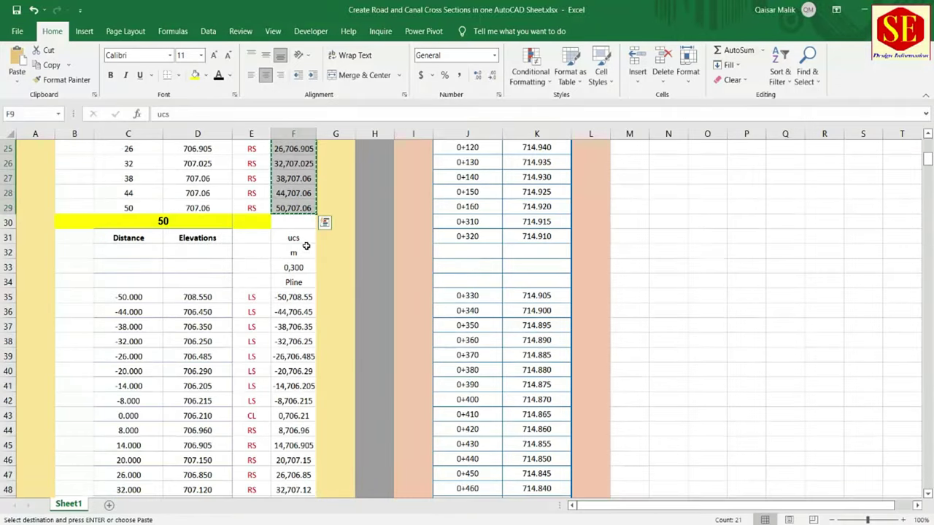
# Copy section 50's header and coordinates F31:F51 and paste them into AutoCAD's command line.
pyautogui.moveTo(299, 238)
pyautogui.mouseDown()
pyautogui.moveTo(305, 475)
pyautogui.moveTo(309, 441)
pyautogui.mouseUp()
pyautogui.rightClick(309, 436)
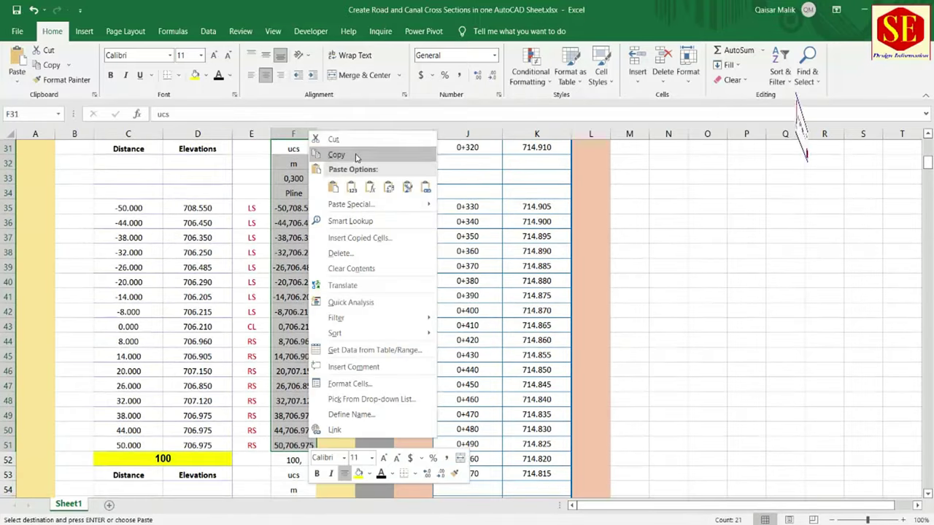
pyautogui.click(328, 94)
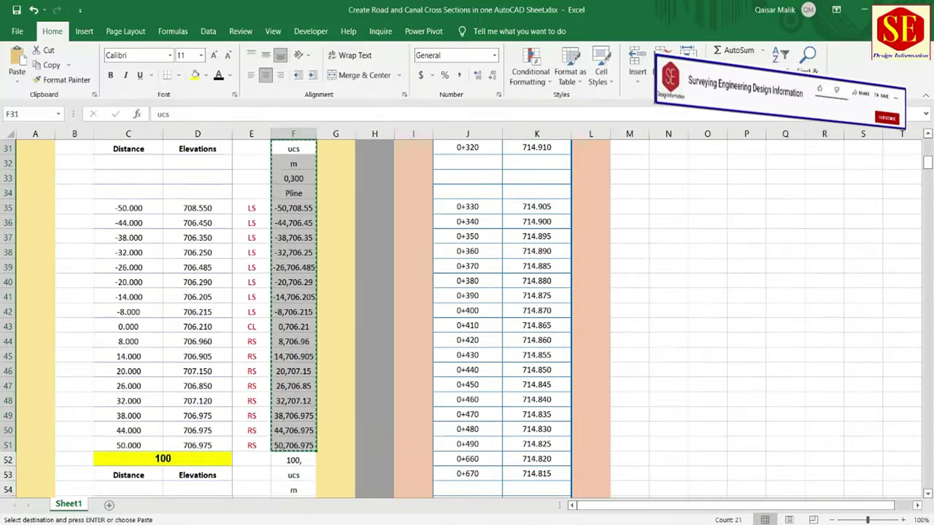
pyautogui.hotkey('alt', 'Tab')
pyautogui.rightClick(457, 485)
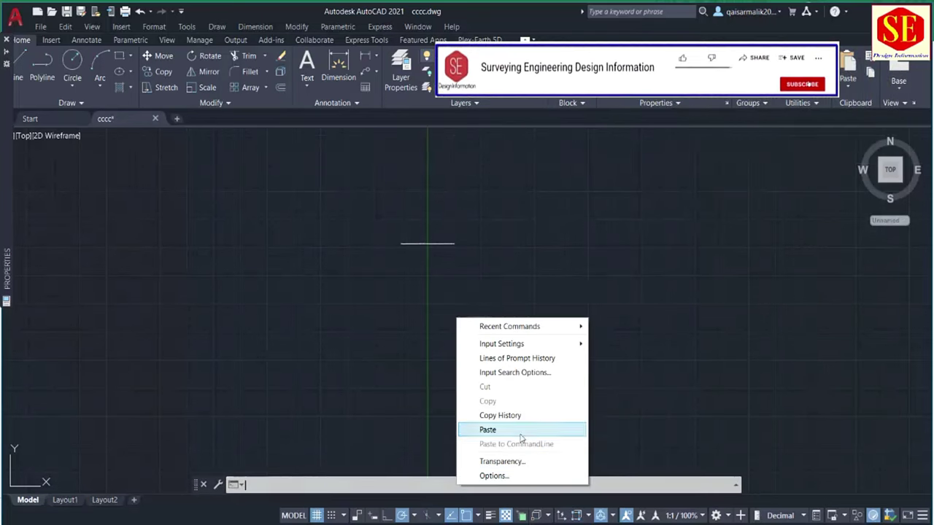
pyautogui.click(544, 441)
pyautogui.scroll(-3, 532, 391)
pyautogui.press('Escape')
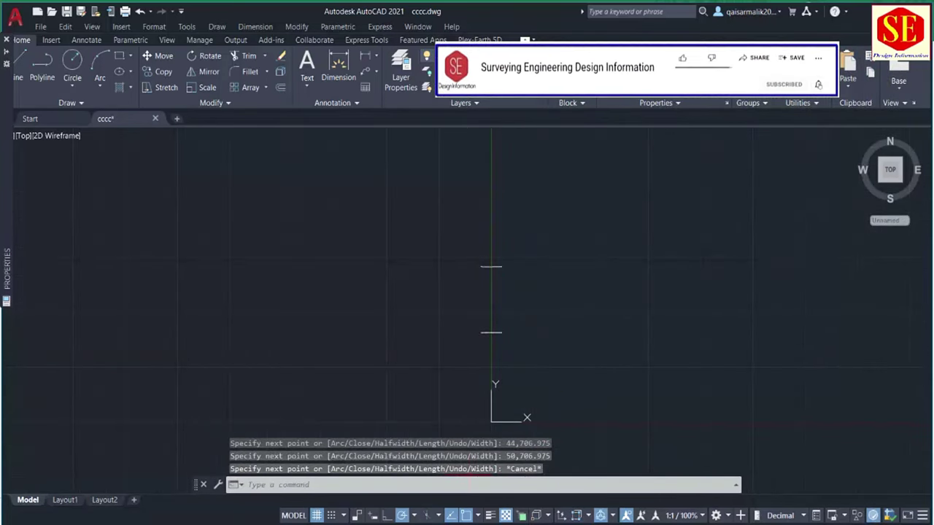
pyautogui.hotkey('alt', 'Tab')
# Copy section 100's block F53:F73 and paste it into AutoCAD's command line.
pyautogui.scroll(-6, 428, 428)
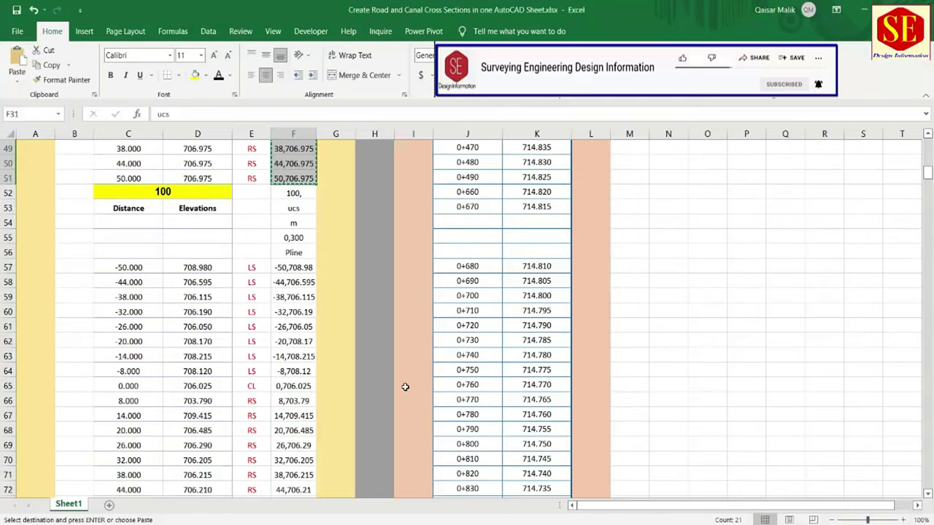
pyautogui.moveTo(292, 208); pyautogui.dragTo(315, 412)
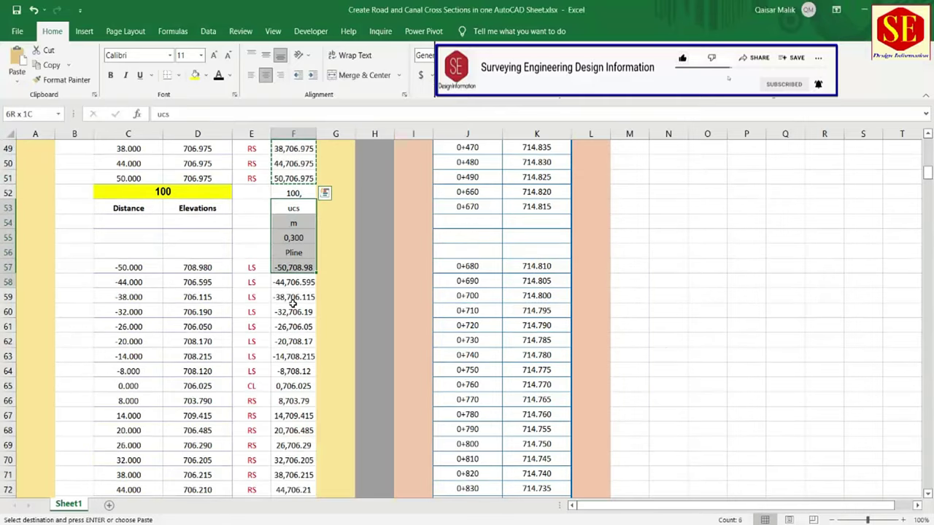
pyautogui.rightClick(288, 400)
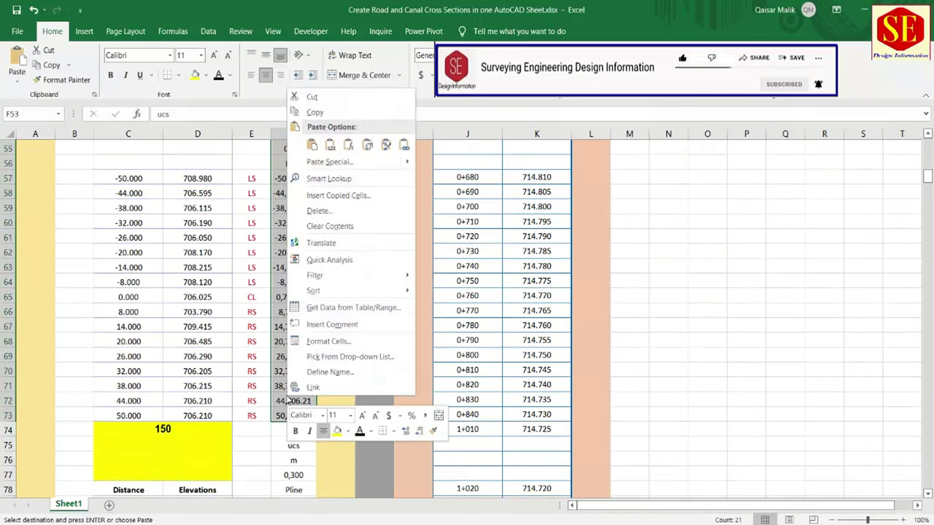
pyautogui.click(313, 109)
pyautogui.scroll(5, 313, 291)
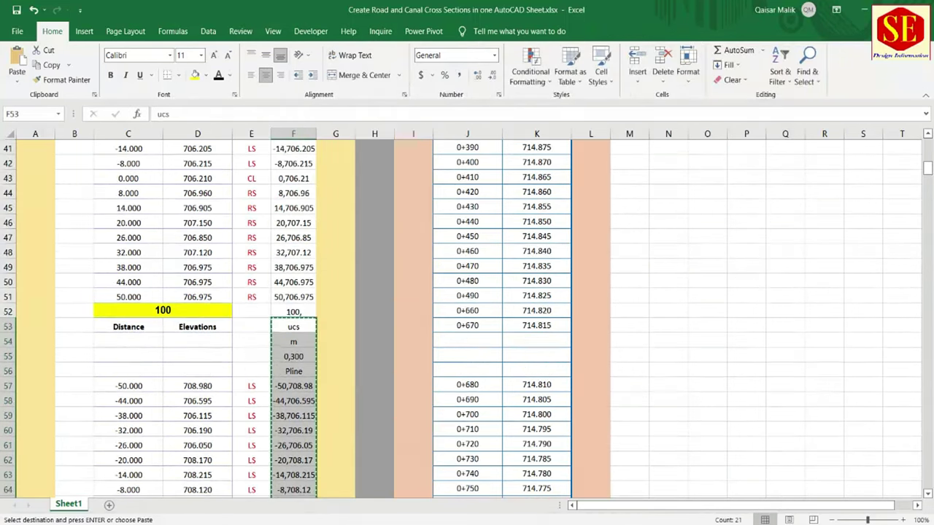
pyautogui.hotkey('alt', 'Tab')
pyautogui.rightClick(523, 484)
pyautogui.click(555, 427)
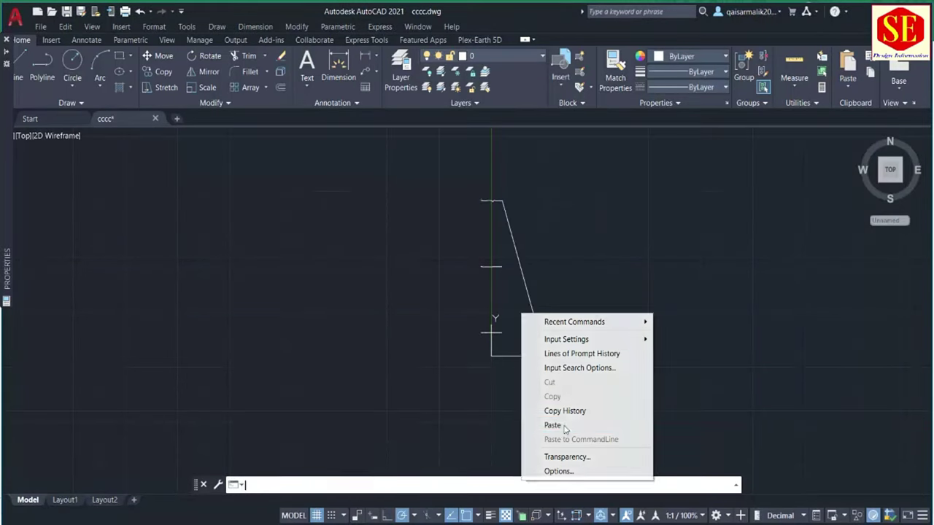
pyautogui.hotkey('alt', 'Tab')
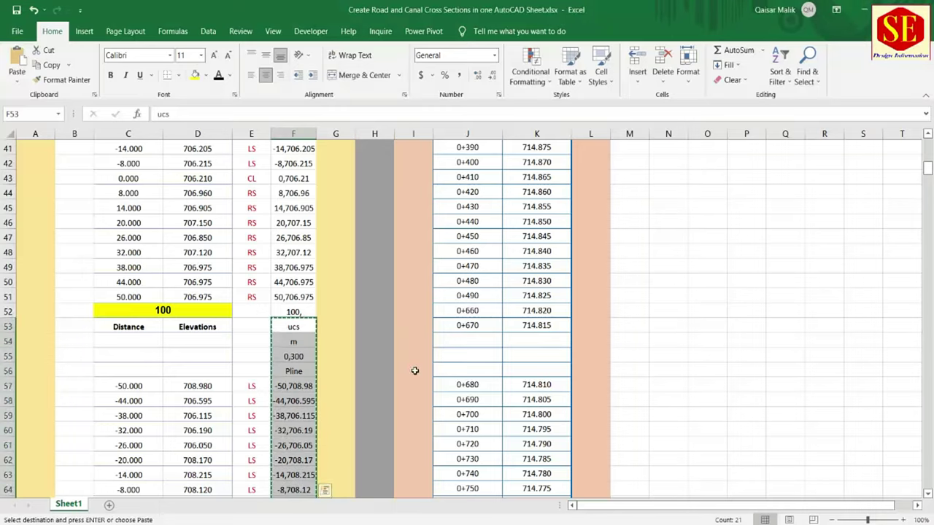
# Copy section 150's block F75:F95 and paste it into AutoCAD to draw its polyline.
pyautogui.scroll(-5, 409, 350)
pyautogui.scroll(-2, 358, 285)
pyautogui.moveTo(296, 253); pyautogui.dragTo(308, 475)
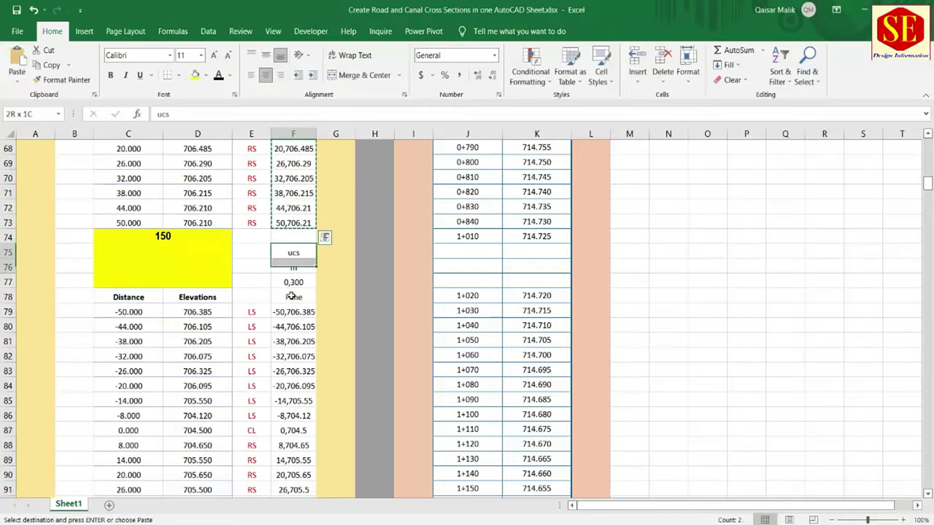
pyautogui.rightClick(308, 475)
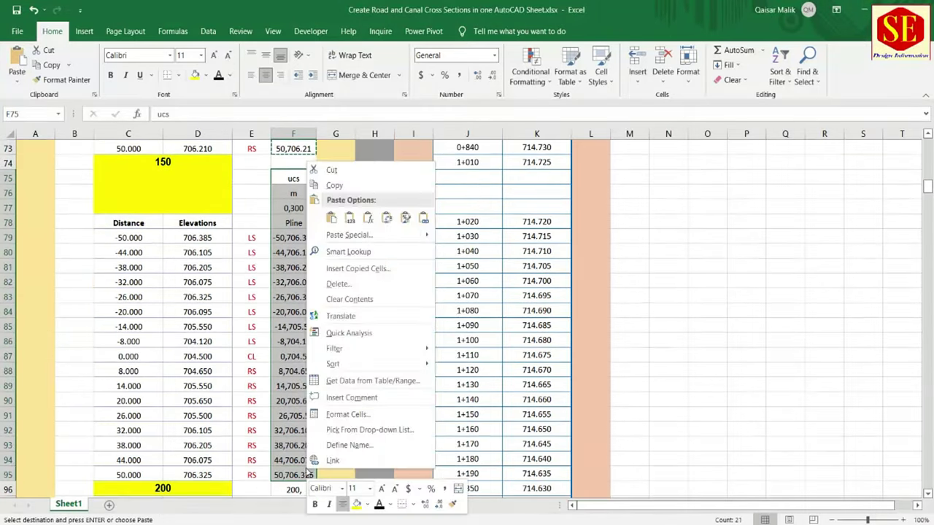
pyautogui.click(336, 185)
pyautogui.hotkey('alt', 'Tab')
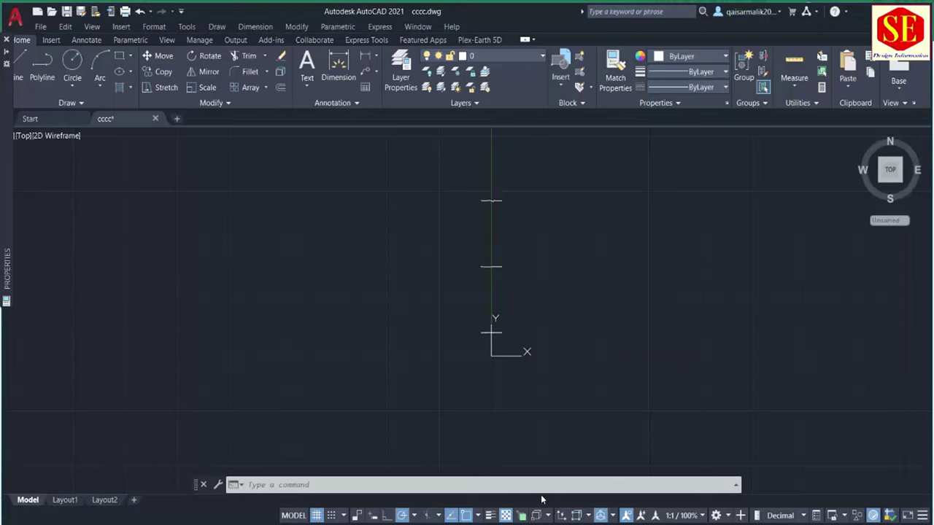
pyautogui.rightClick(525, 485)
pyautogui.click(557, 427)
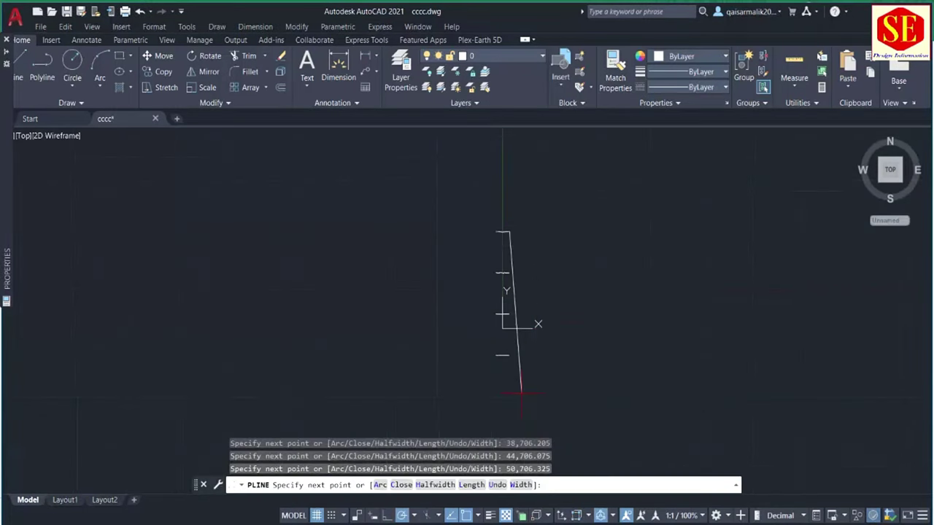
pyautogui.press('Escape')
pyautogui.scroll(-2, 502, 272)
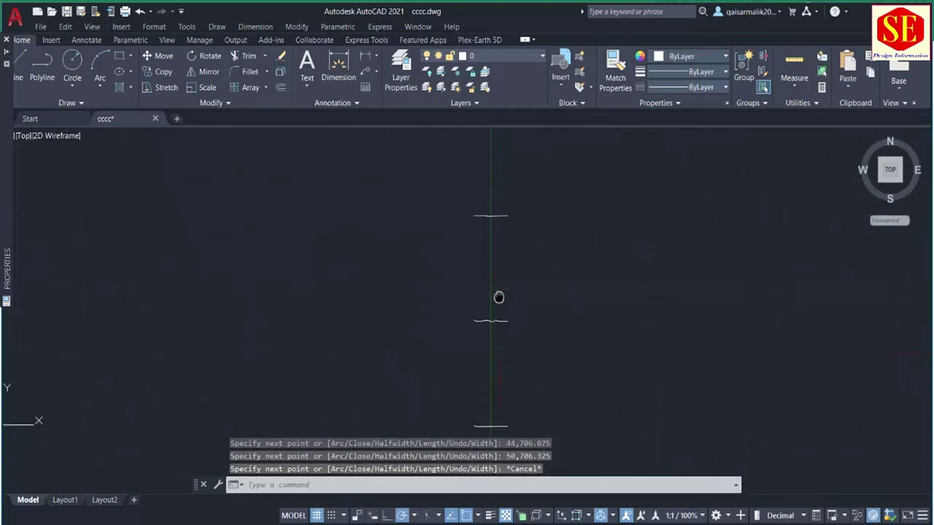
# Back in Excel, cancel the pending copy and select rows 97 to 101.
pyautogui.hotkey('alt', 'Tab')
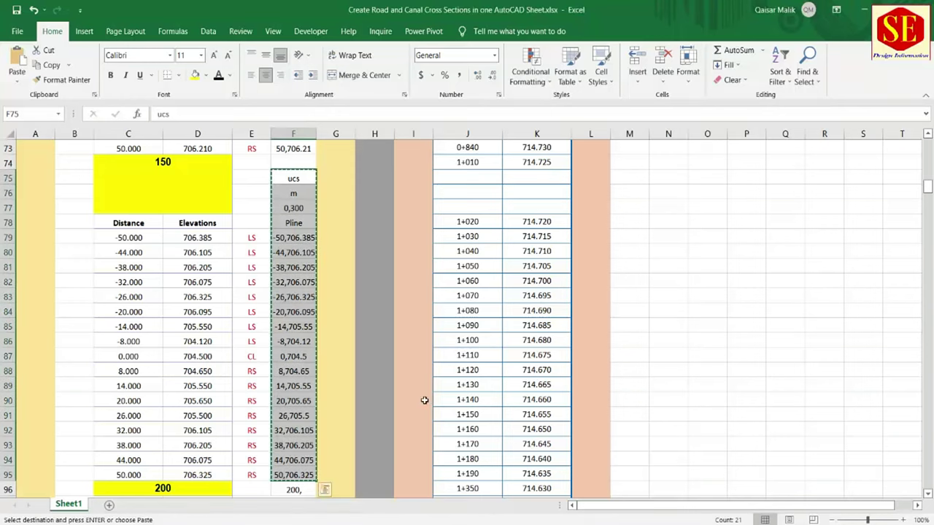
pyautogui.scroll(-4, 424, 394)
pyautogui.press('Escape')
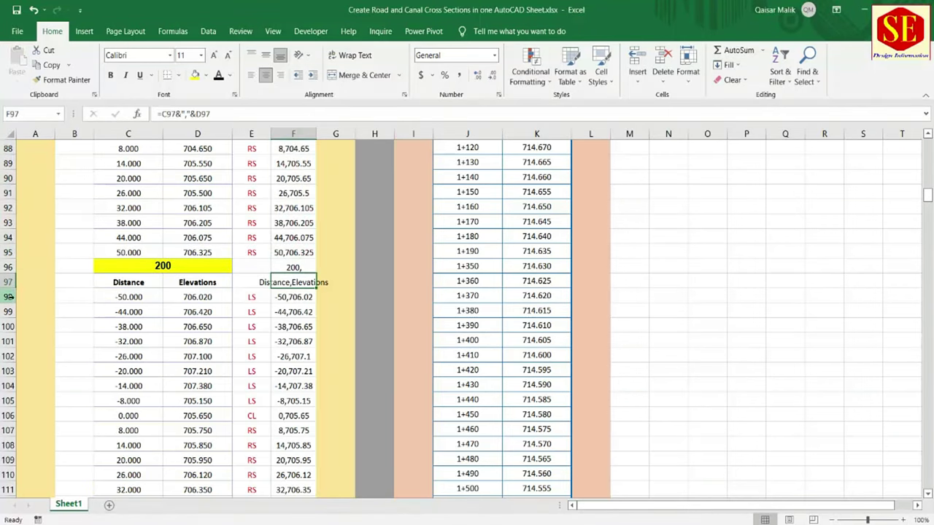
pyautogui.moveTo(10, 281); pyautogui.dragTo(9, 341)
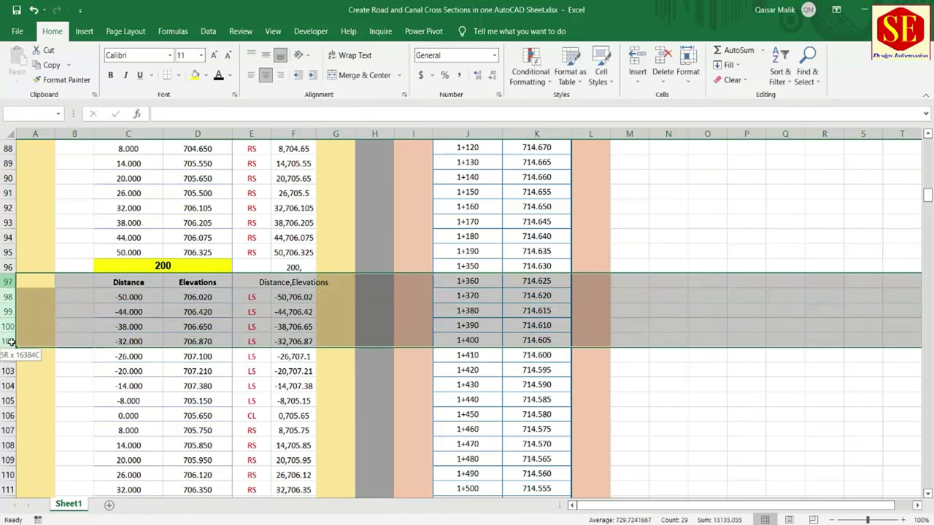
# Insert five blank rows above section 200's data and clear cells F102 and F96.
pyautogui.rightClick(8, 341)
pyautogui.click(40, 239)
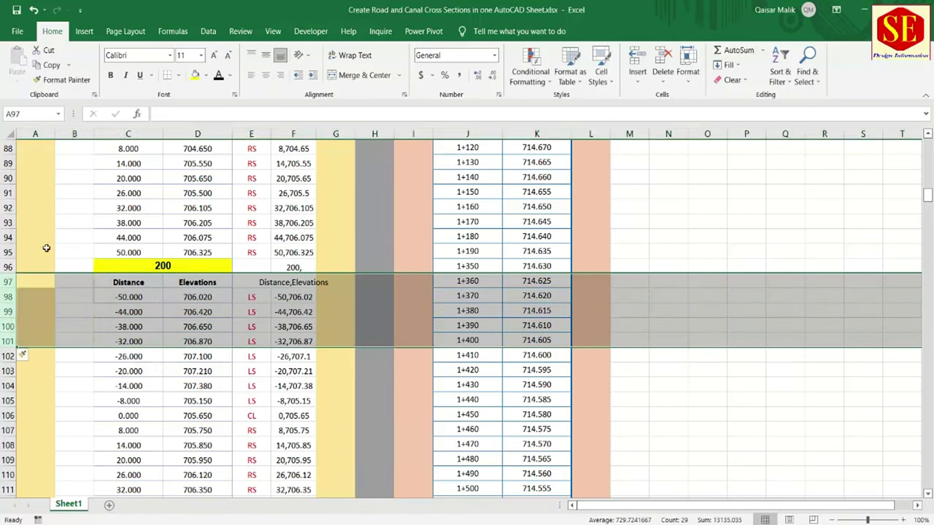
pyautogui.click(302, 358)
pyautogui.press('Delete')
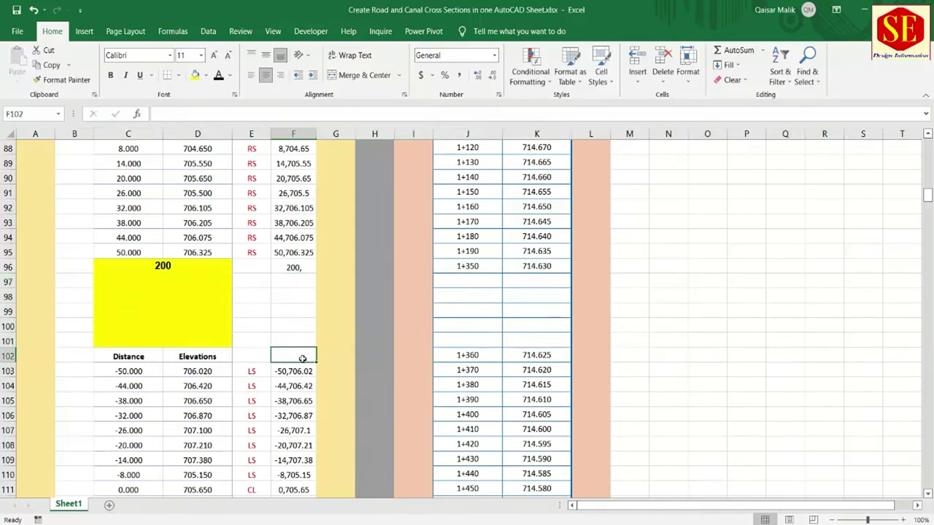
pyautogui.press('Up')
pyautogui.press('Up')
pyautogui.press('Up')
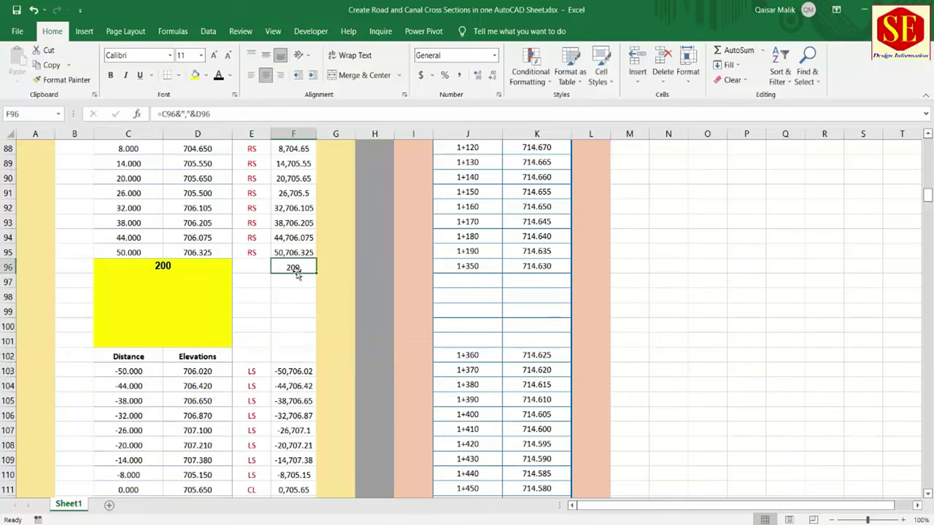
pyautogui.press('Delete')
# Enter the header ucs w, ucs m, 300,300 and PLINE in F96:F99.
pyautogui.write('ucs')
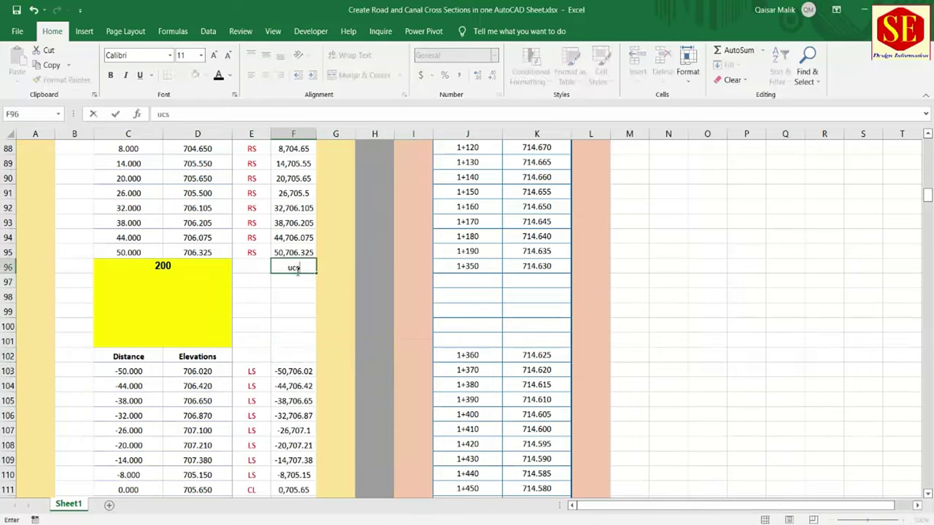
pyautogui.press('Return')
pyautogui.write('w')
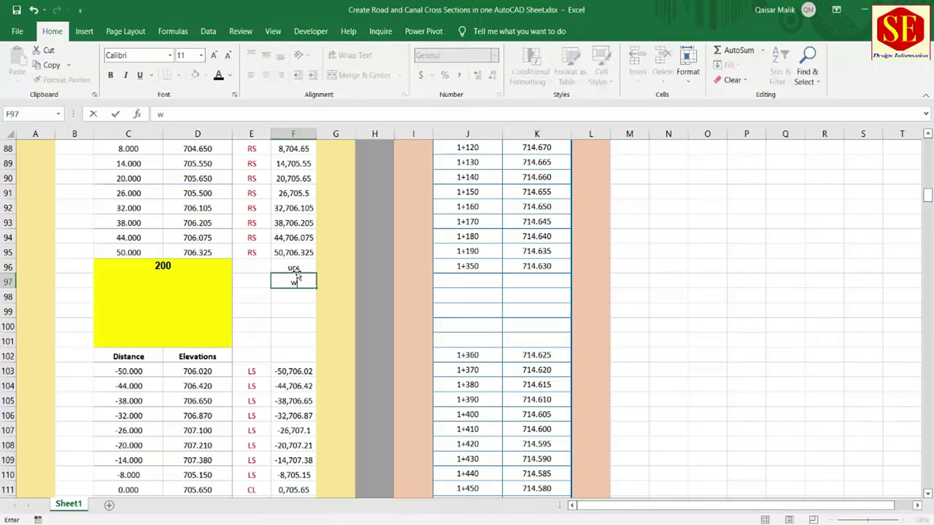
pyautogui.doubleClick(296, 269)
pyautogui.write('w')
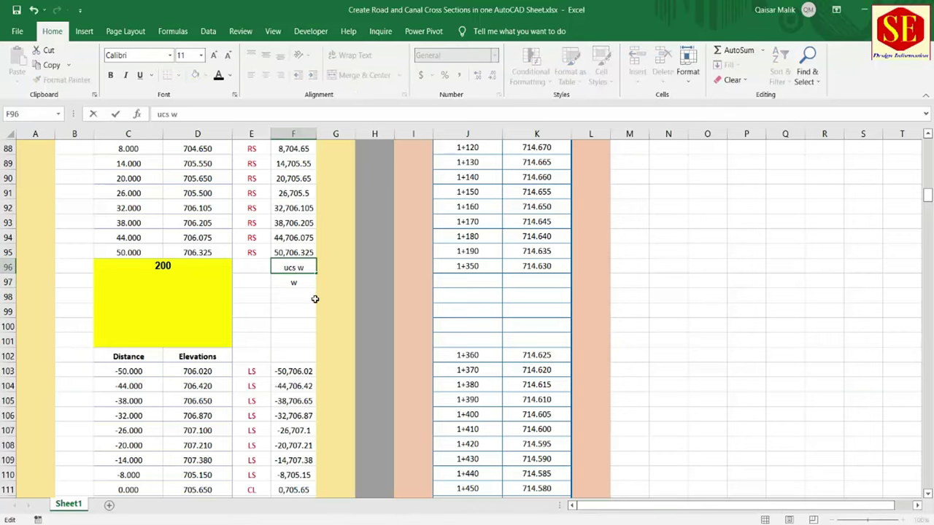
pyautogui.click(314, 299)
pyautogui.click(299, 284)
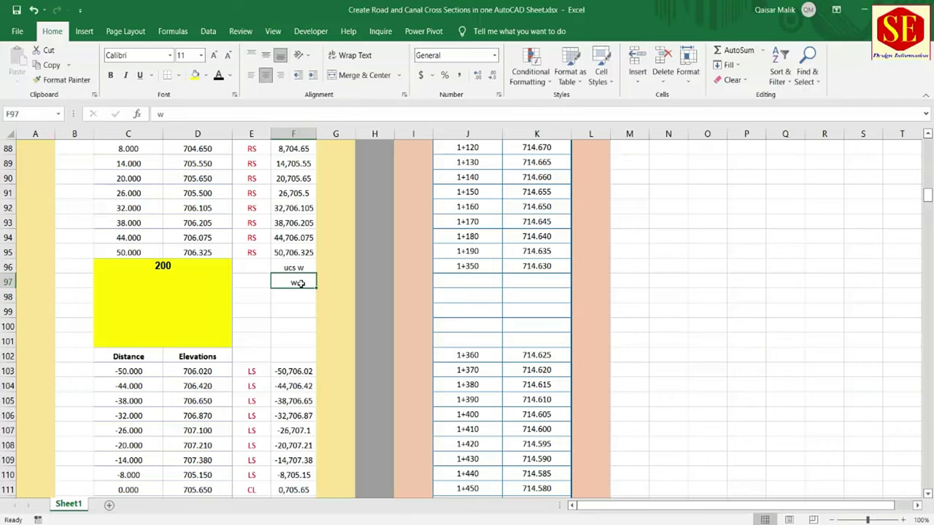
pyautogui.write('ucs m')
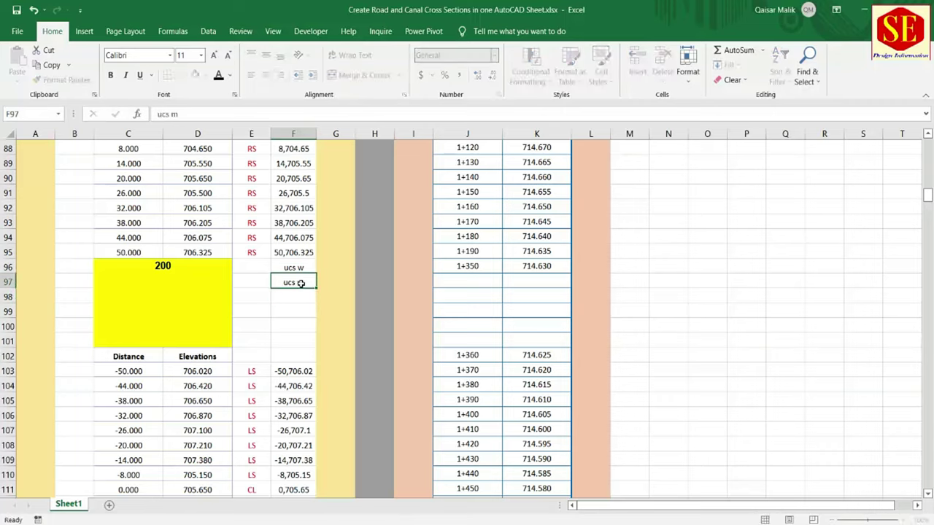
pyautogui.press('Return')
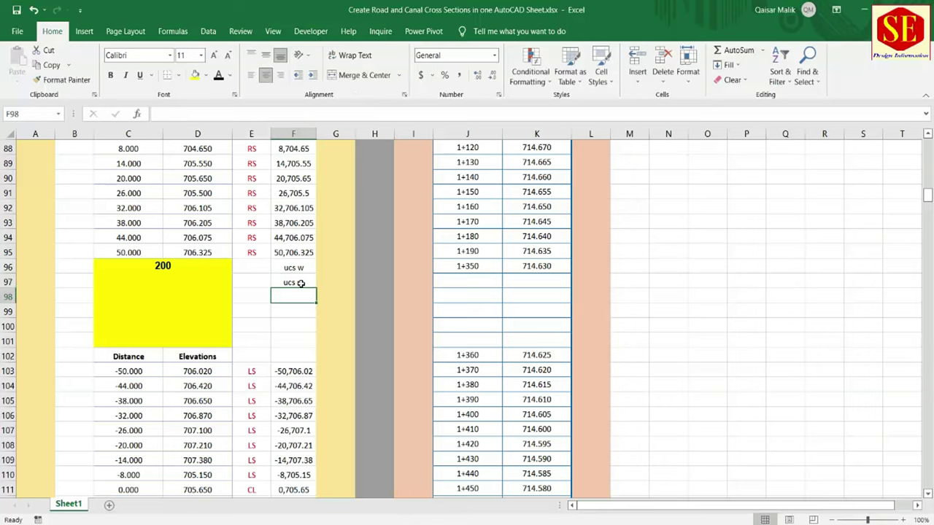
pyautogui.write('300,300')
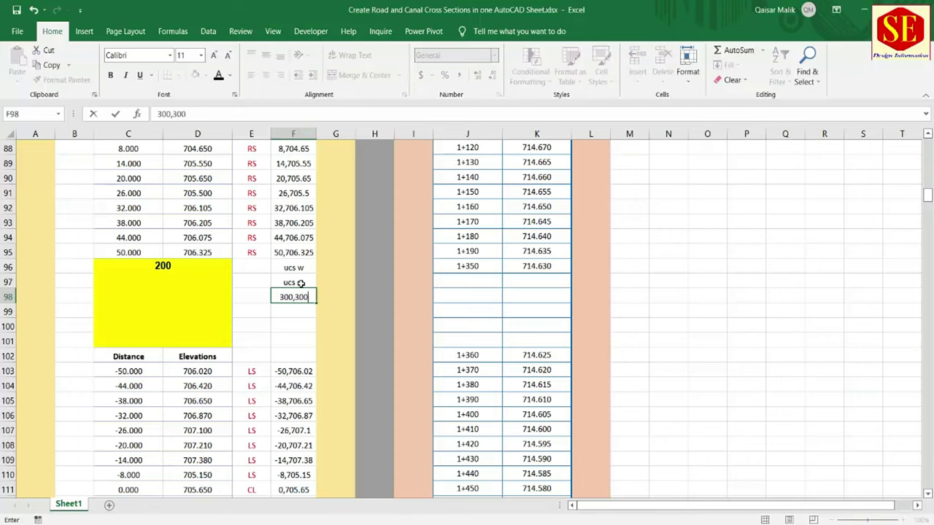
pyautogui.press('Return')
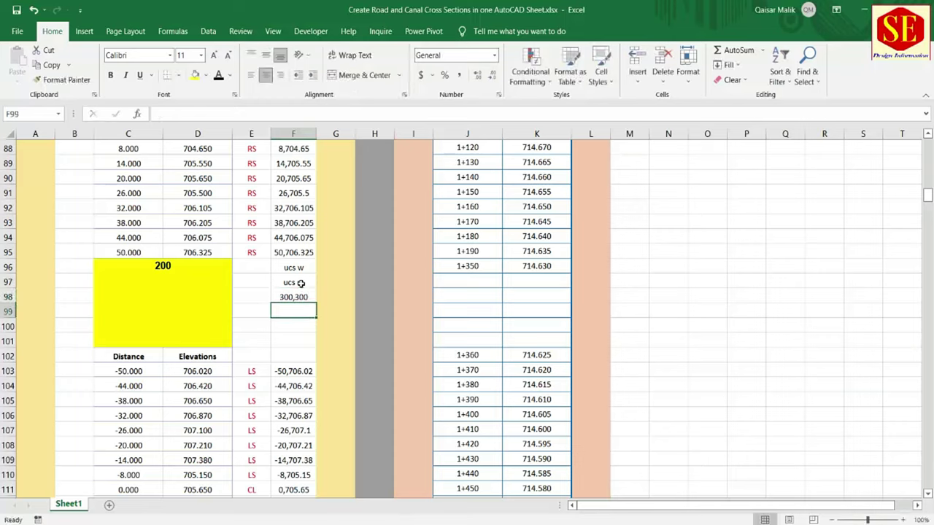
pyautogui.write('PLINe')
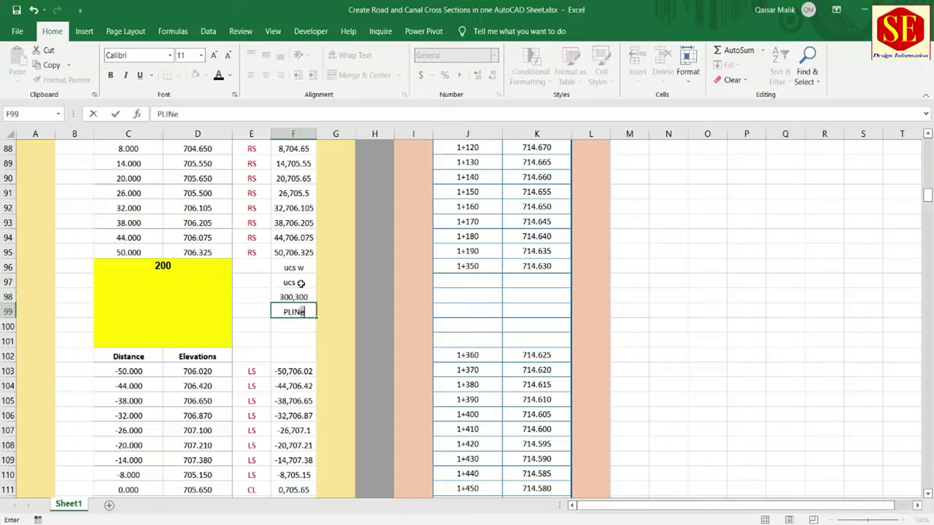
pyautogui.click(268, 346)
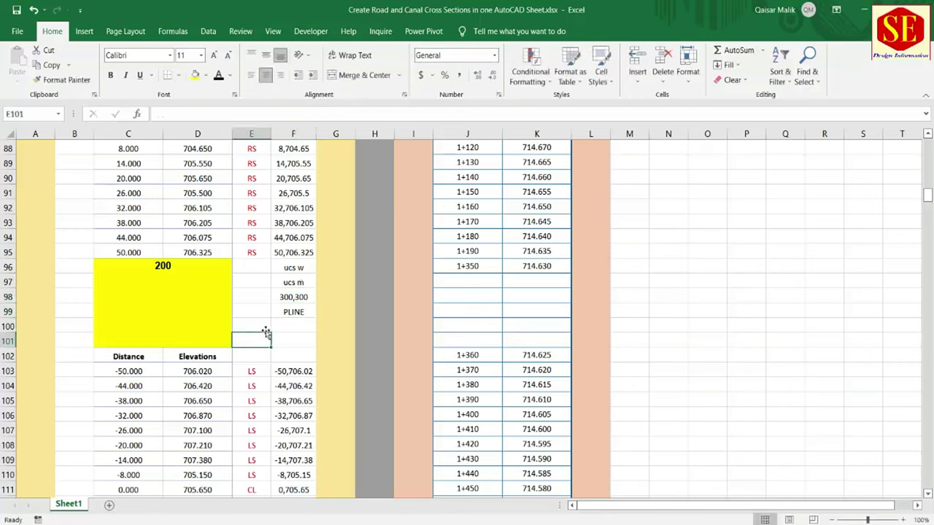
# Delete the extra rows 100 to 102.
pyautogui.moveTo(12, 327); pyautogui.dragTo(13, 353)
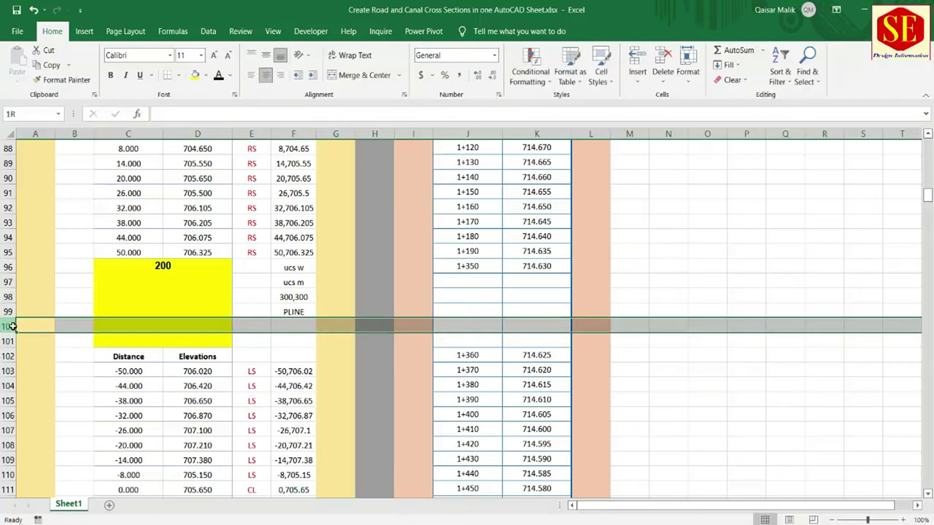
pyautogui.rightClick(13, 353)
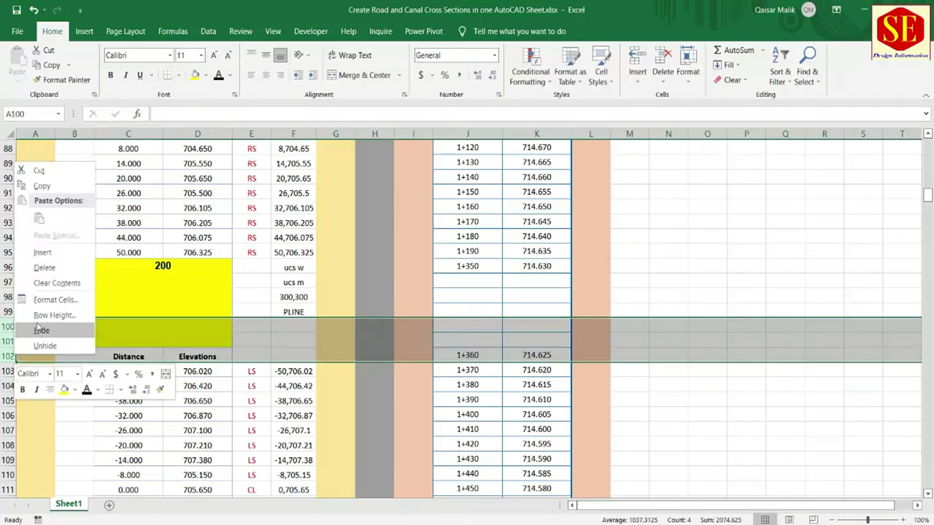
pyautogui.click(40, 267)
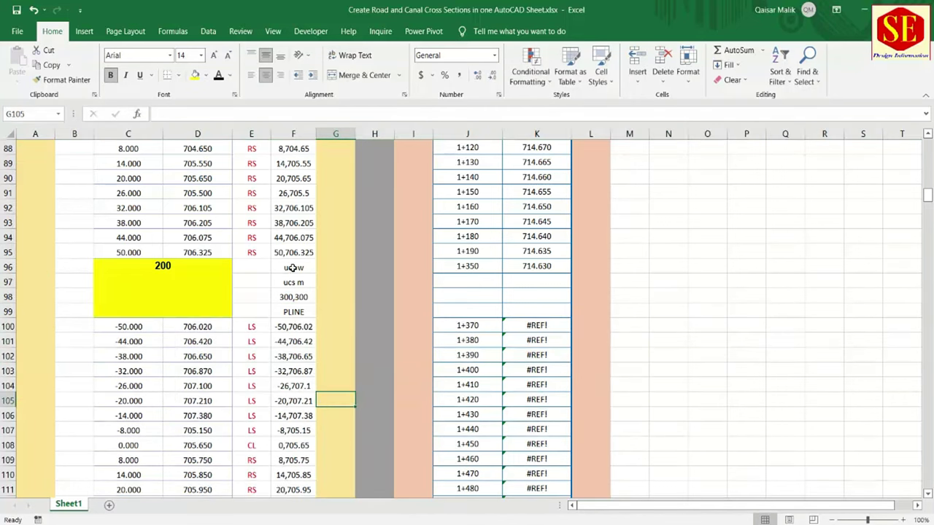
# Copy section 200's commands and coordinates and paste them into AutoCAD to draw its polyline.
pyautogui.moveTo(293, 267)
pyautogui.mouseDown()
pyautogui.moveTo(304, 451)
pyautogui.moveTo(293, 388)
pyautogui.mouseUp()
pyautogui.rightClick(294, 389)
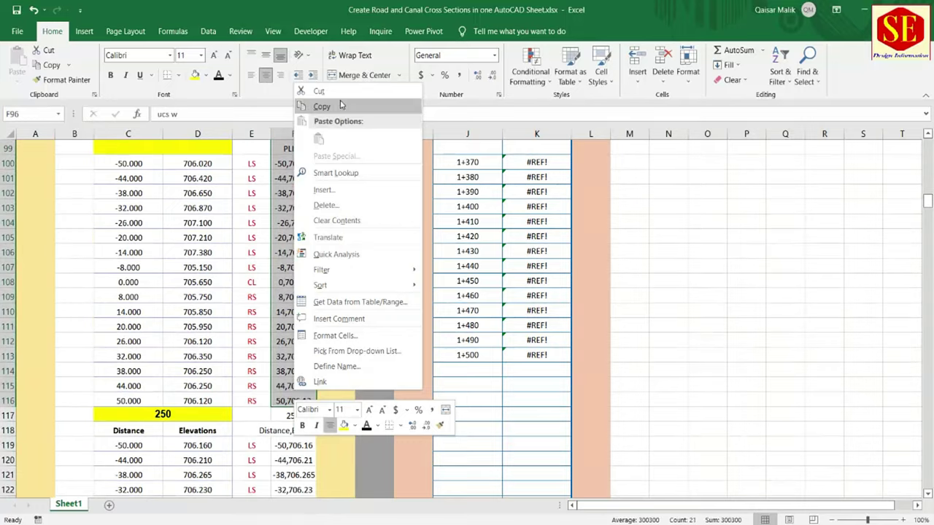
pyautogui.click(314, 105)
pyautogui.hotkey('alt', 'Tab')
pyautogui.click(391, 484)
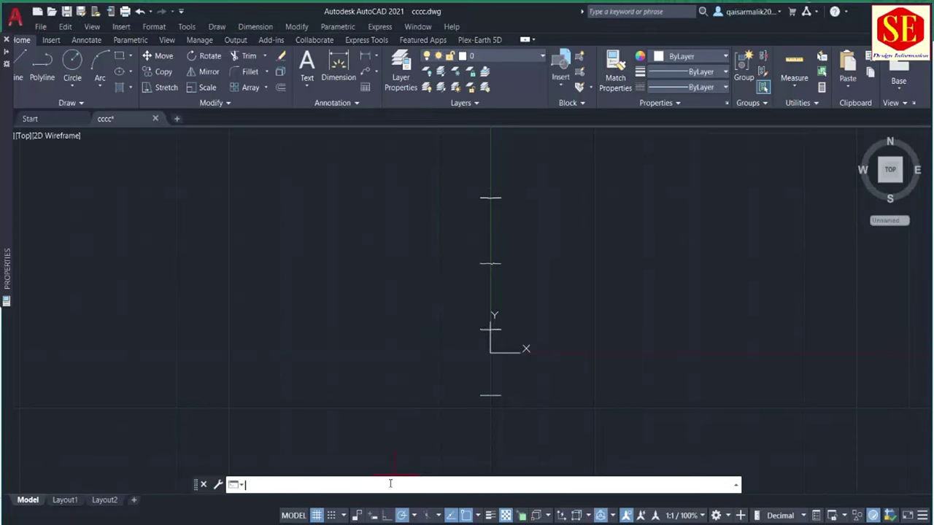
pyautogui.rightClick(391, 487)
pyautogui.click(432, 425)
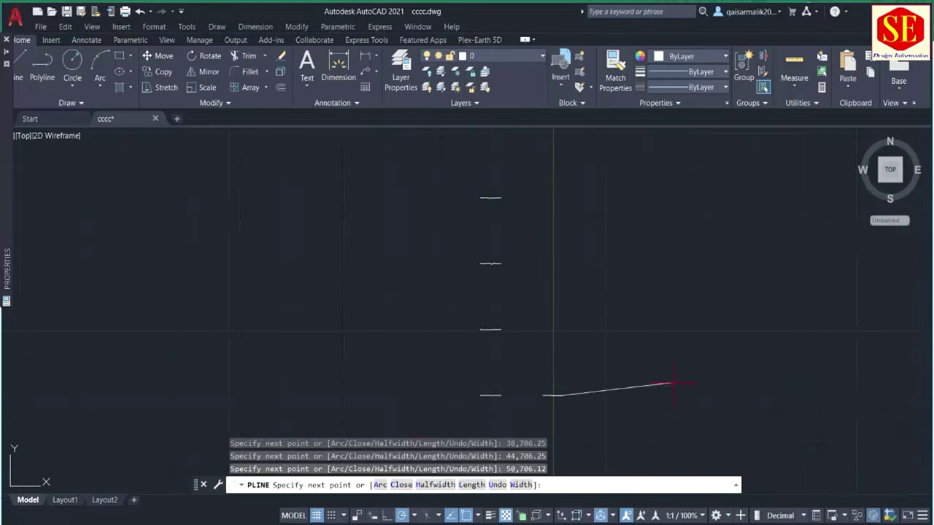
pyautogui.scroll(5, 597, 411)
pyautogui.press('Escape')
pyautogui.scroll(-4, 438, 348)
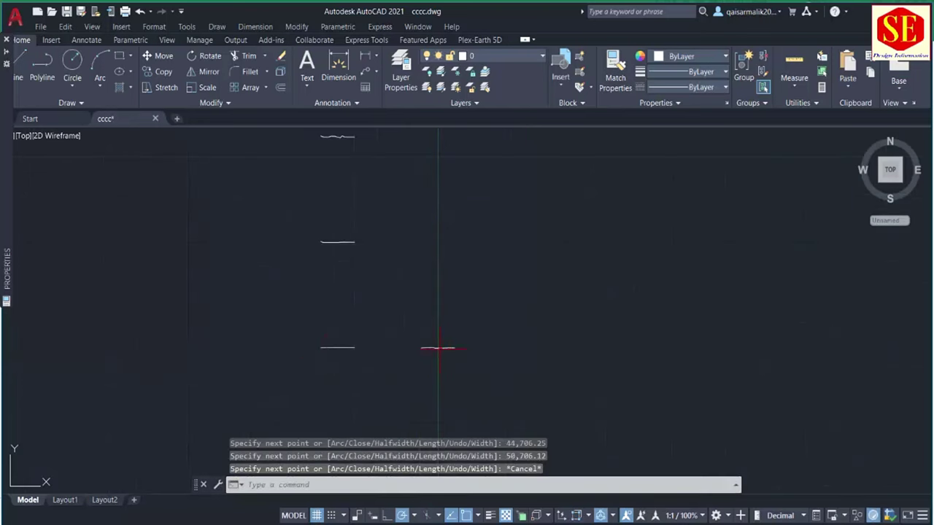
# Convert the command cells F96:F99 to plain values in the spreadsheet.
pyautogui.hotkey('alt', 'Tab')
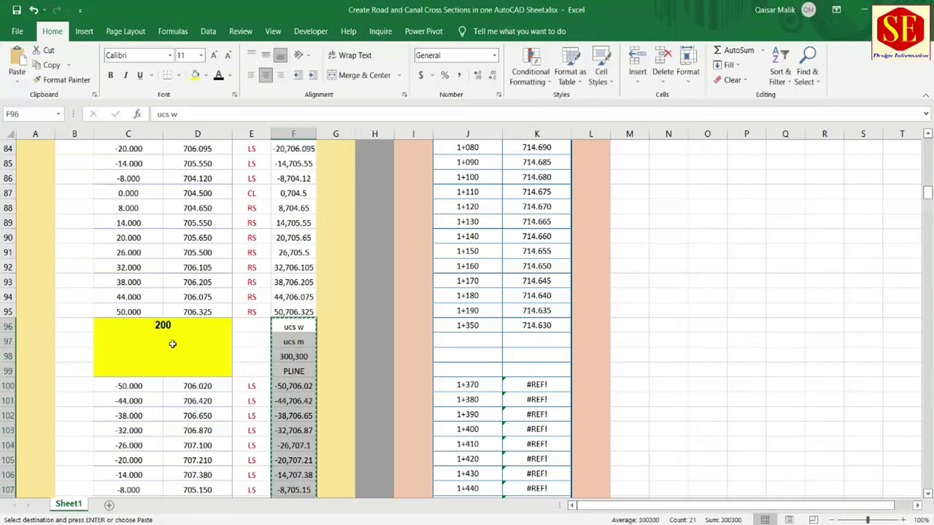
pyautogui.click(303, 327)
pyautogui.moveTo(302, 327); pyautogui.dragTo(297, 371)
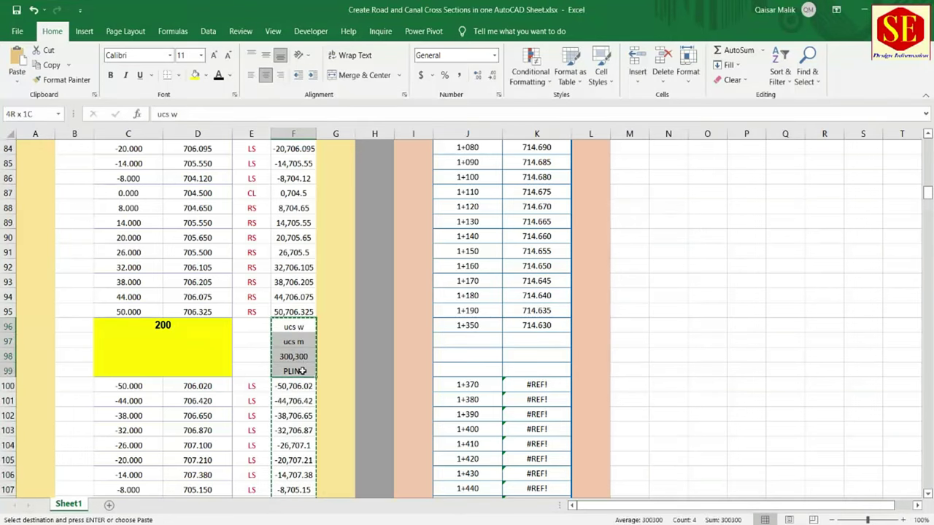
pyautogui.rightClick(299, 335)
pyautogui.click(343, 79)
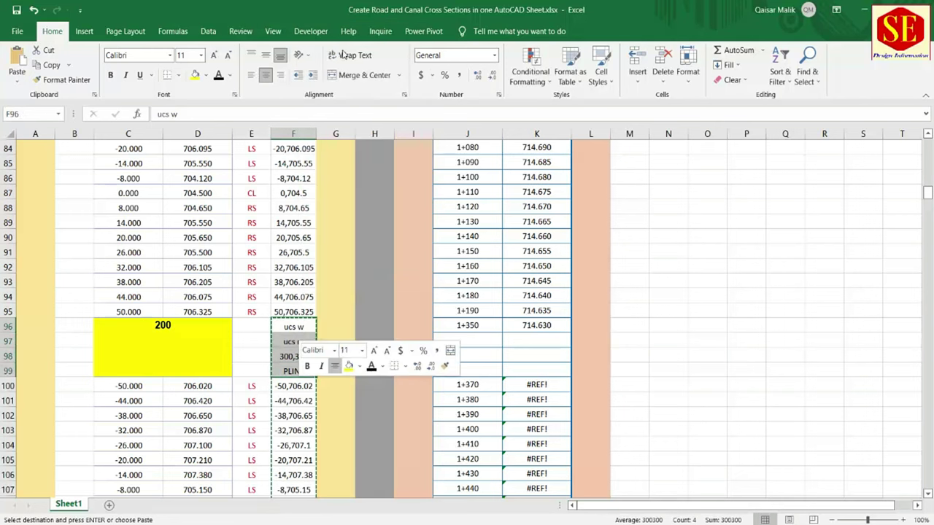
pyautogui.scroll(-2, 307, 321)
pyautogui.press('Escape')
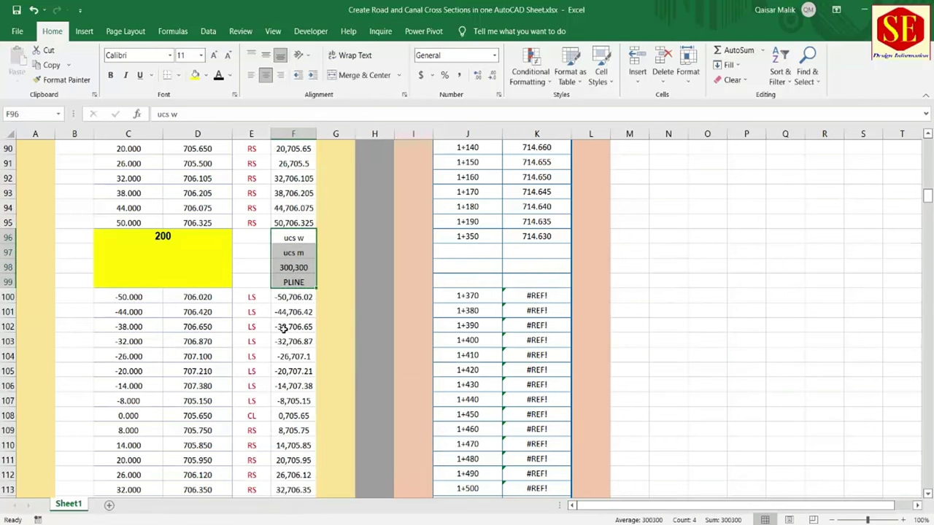
pyautogui.scroll(-8, 294, 275)
pyautogui.scroll(2, 299, 284)
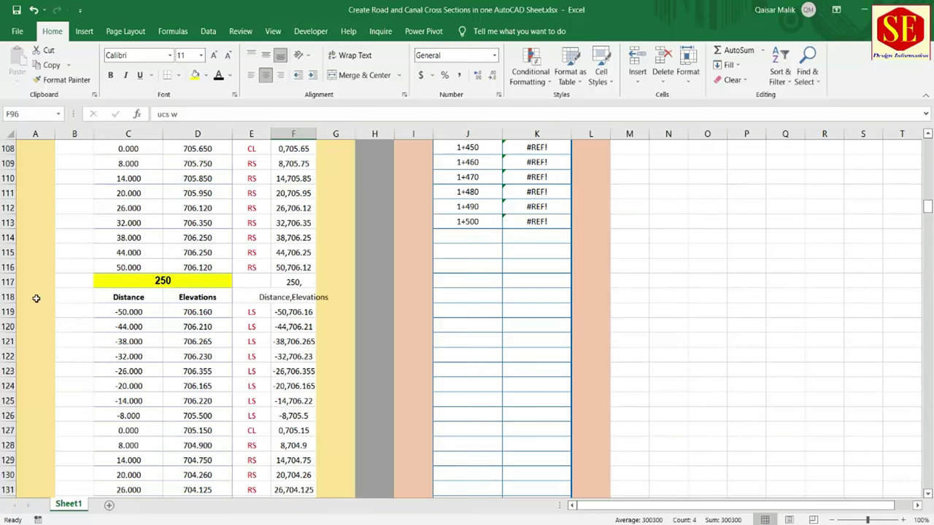
# Insert four blank rows at 118 and paste the F96:F99 command header into F118:F121.
pyautogui.moveTo(9, 297); pyautogui.dragTo(11, 336)
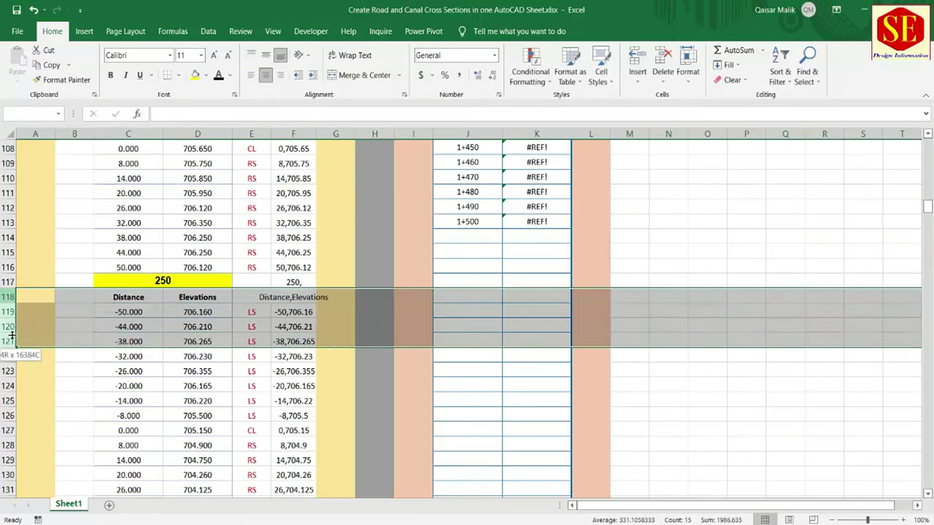
pyautogui.rightClick(14, 335)
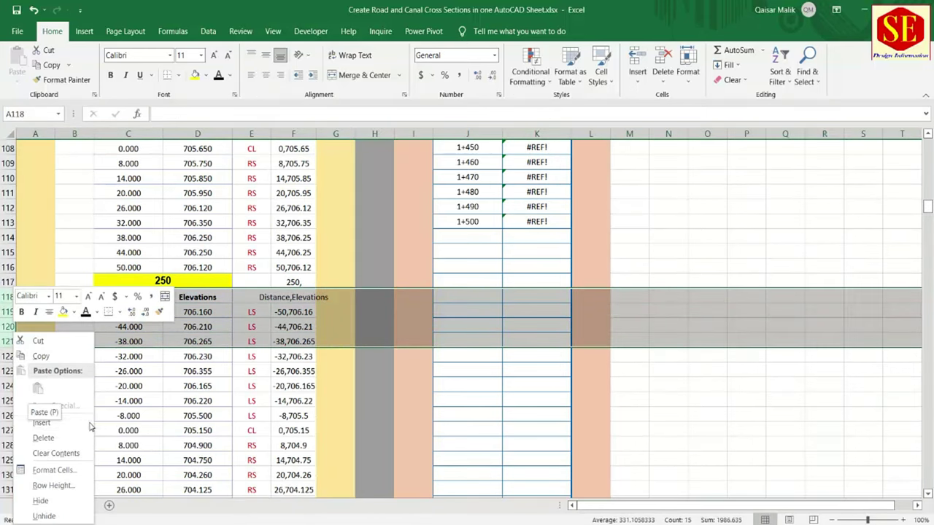
pyautogui.click(41, 422)
pyautogui.scroll(3, 322, 270)
pyautogui.scroll(3, 322, 270)
pyautogui.scroll(1, 322, 270)
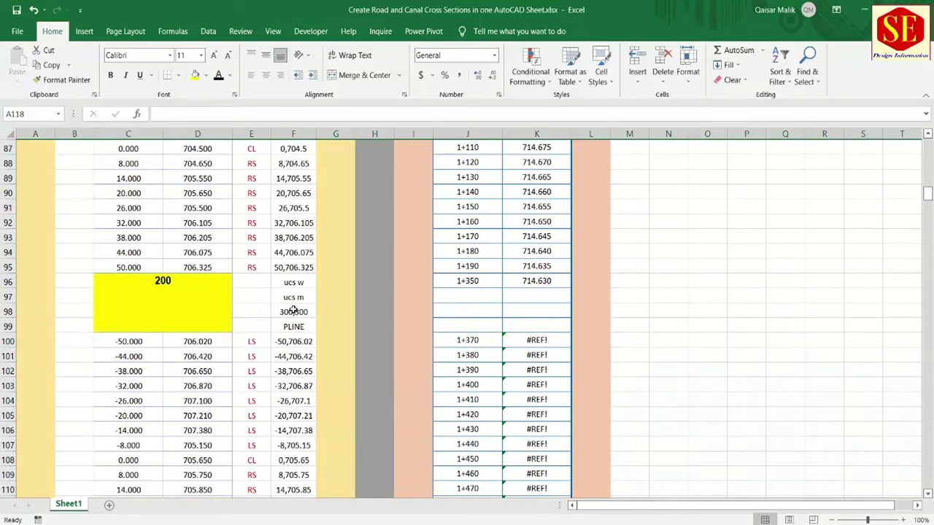
pyautogui.moveTo(302, 282); pyautogui.dragTo(298, 327)
pyautogui.rightClick(298, 327)
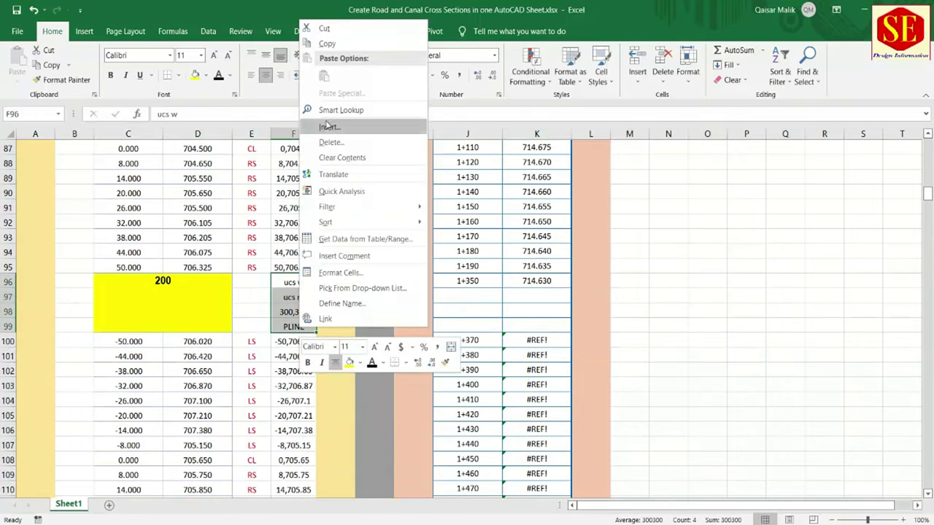
pyautogui.click(324, 45)
pyautogui.scroll(-6, 285, 366)
pyautogui.click(286, 340)
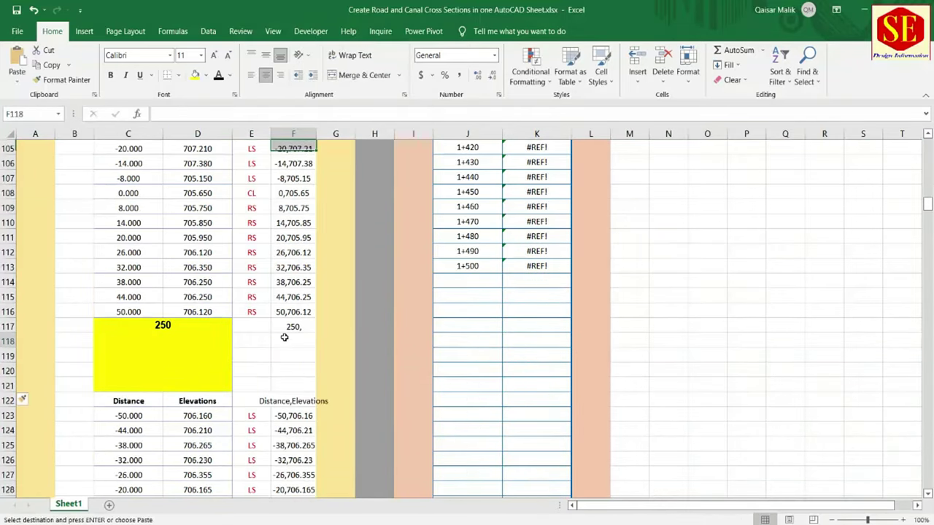
pyautogui.rightClick(286, 340)
pyautogui.click(309, 104)
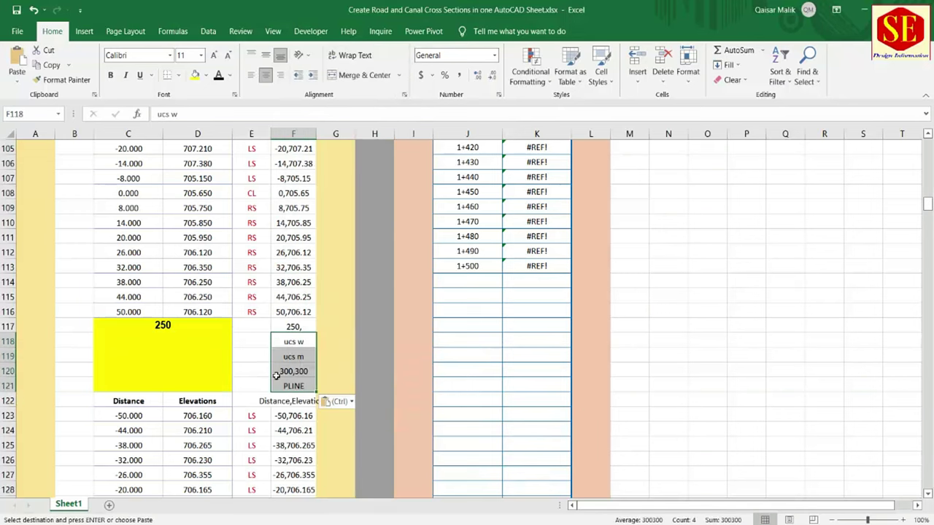
# Delete the Distance/Elevations heading row and set the origin in F120 to 300,600.
pyautogui.rightClick(3, 403)
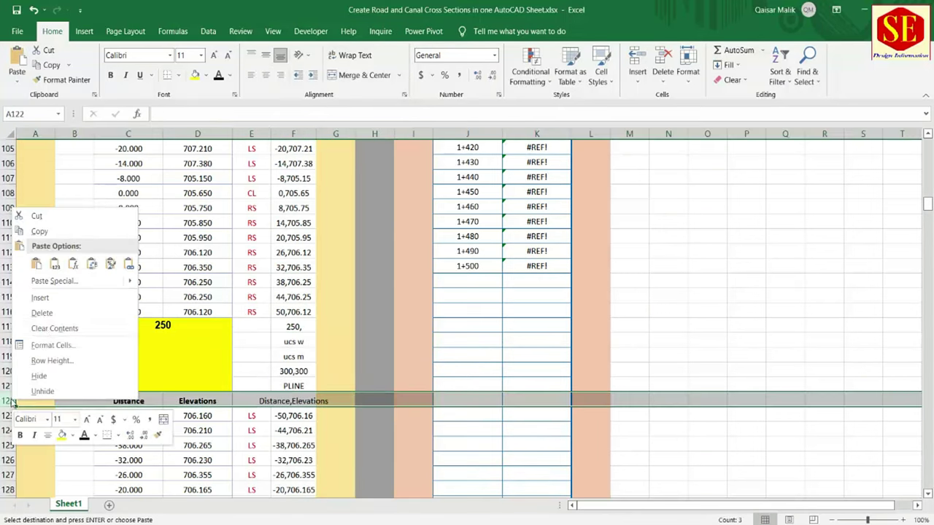
pyautogui.press('Escape')
pyautogui.press('Escape')
pyautogui.hotkey('ctrl', '-')
pyautogui.click(293, 372)
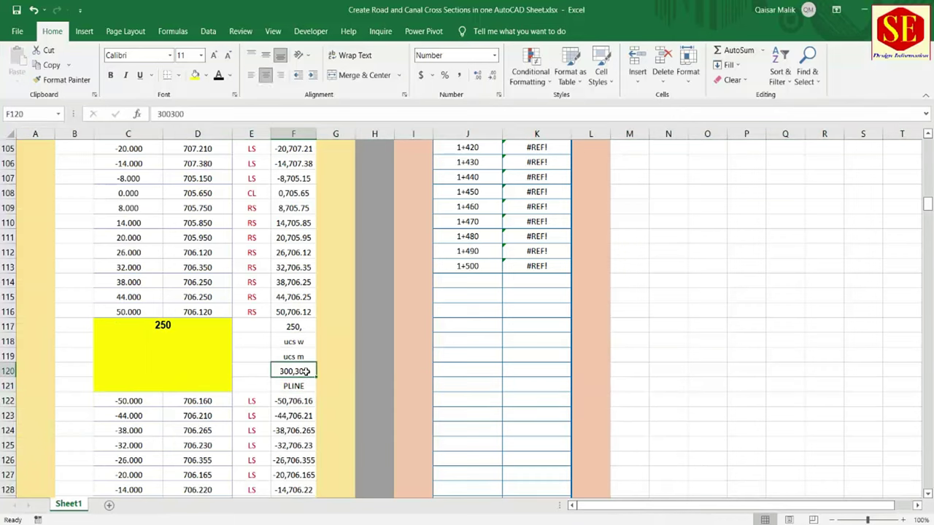
pyautogui.doubleClick(290, 374)
pyautogui.press('BackSpace')
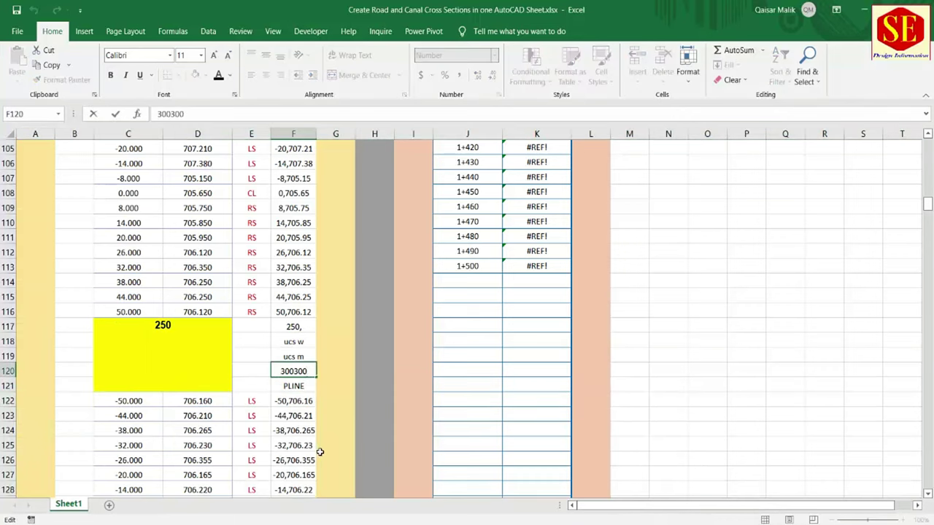
pyautogui.press('BackSpace')
pyautogui.press('BackSpace')
pyautogui.press('Return')
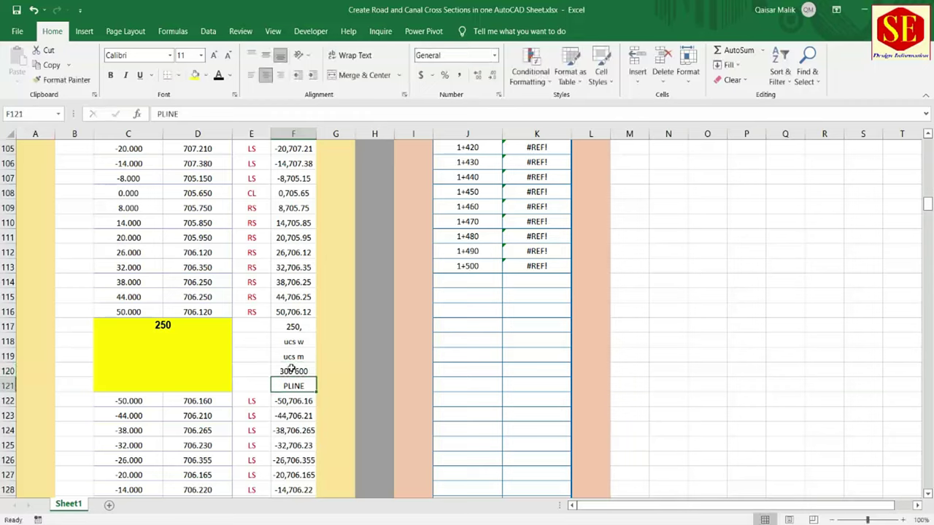
pyautogui.doubleClick(291, 371)
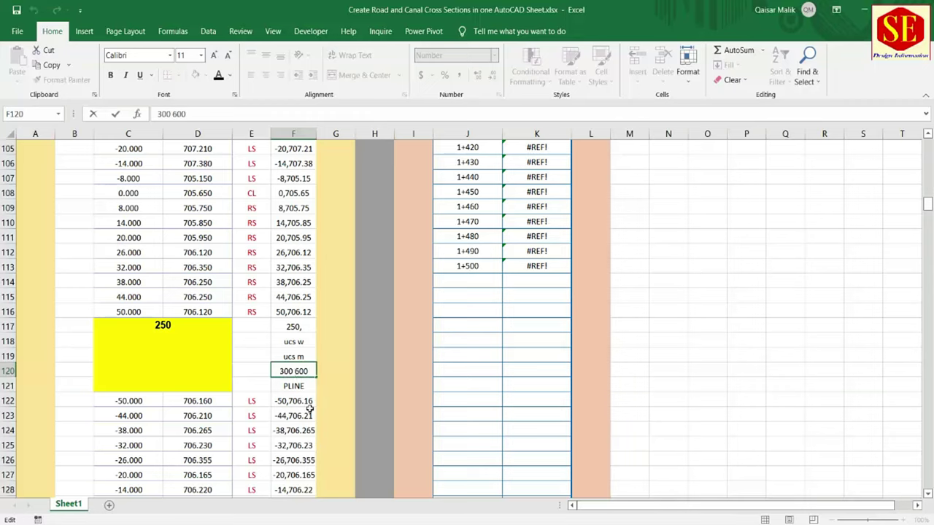
pyautogui.press('Delete')
pyautogui.write(',')
pyautogui.press('Return')
# Copy F118:F138 into AutoCAD's command line to draw the section 250 polyline.
pyautogui.scroll(1, 341, 376)
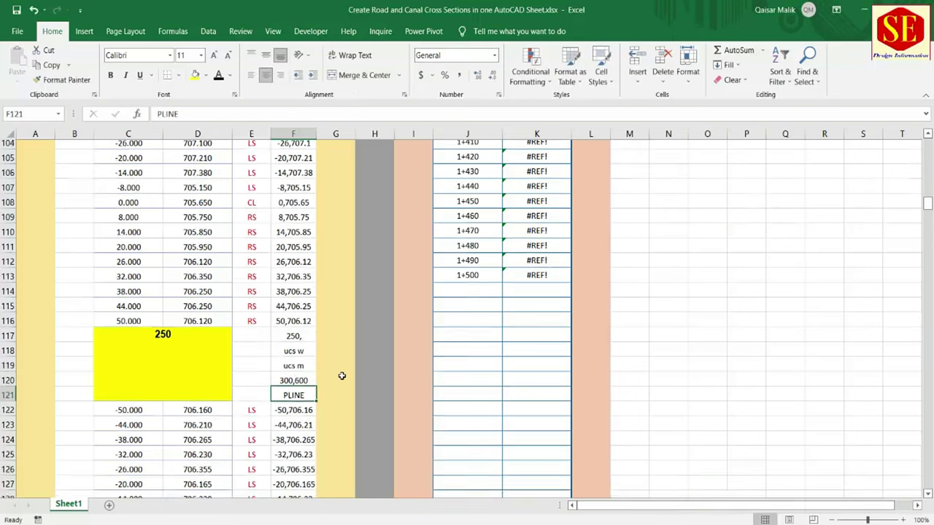
pyautogui.scroll(4, 341, 375)
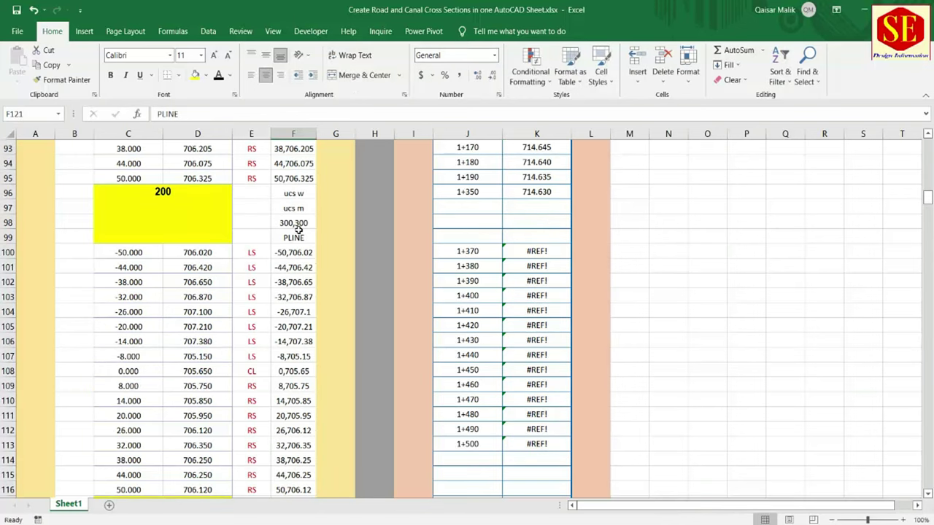
pyautogui.scroll(-4, 299, 230)
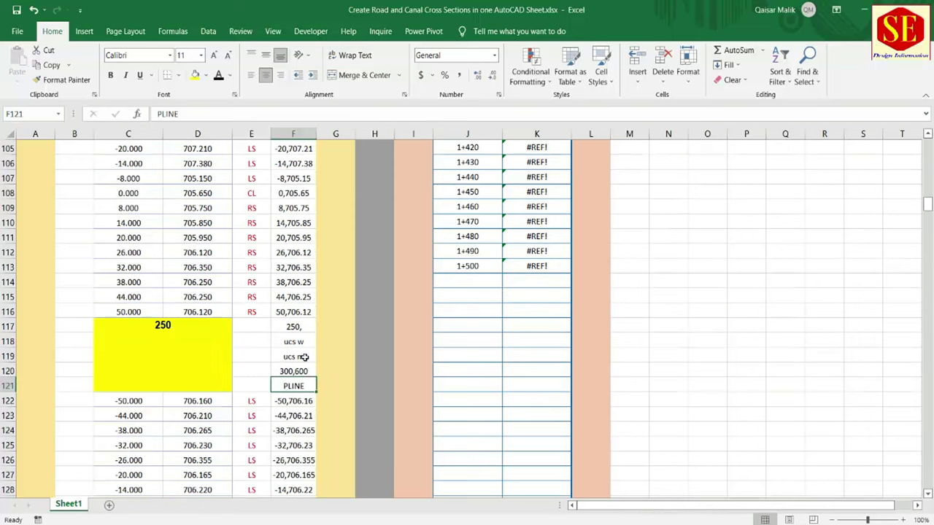
pyautogui.moveTo(300, 327); pyautogui.dragTo(305, 487)
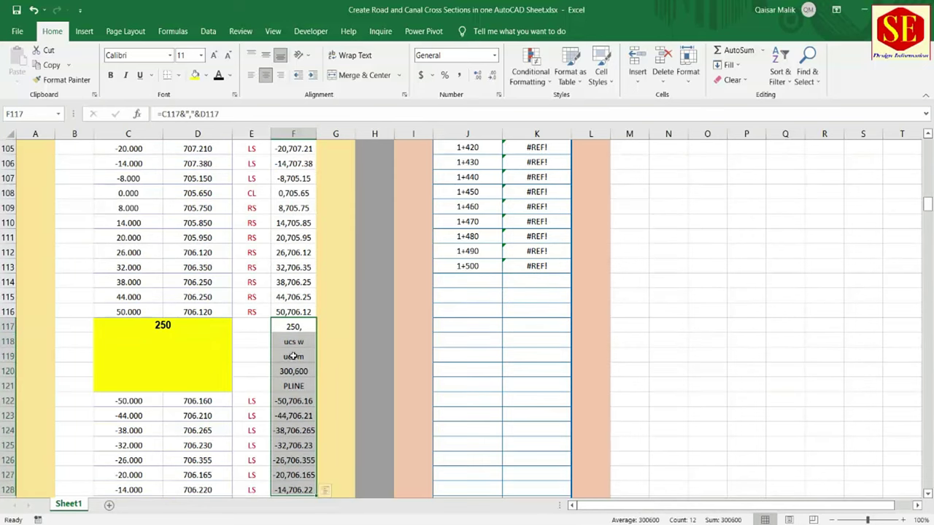
pyautogui.moveTo(293, 341); pyautogui.dragTo(310, 509)
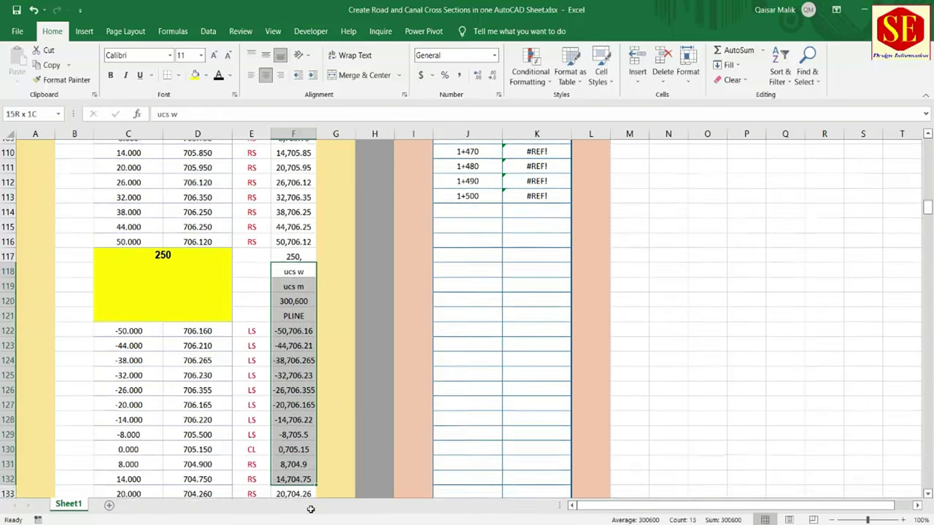
pyautogui.moveTo(310, 510); pyautogui.dragTo(303, 444)
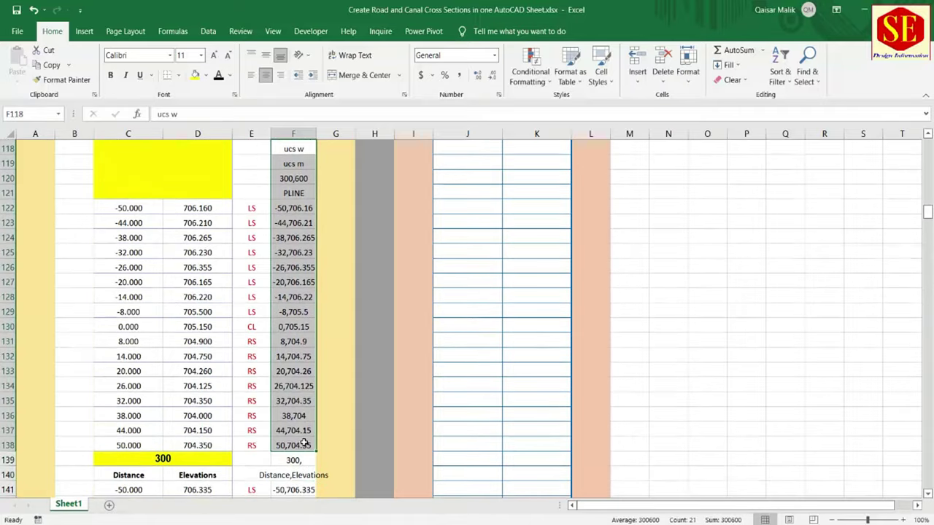
pyautogui.rightClick(304, 444)
pyautogui.click(351, 161)
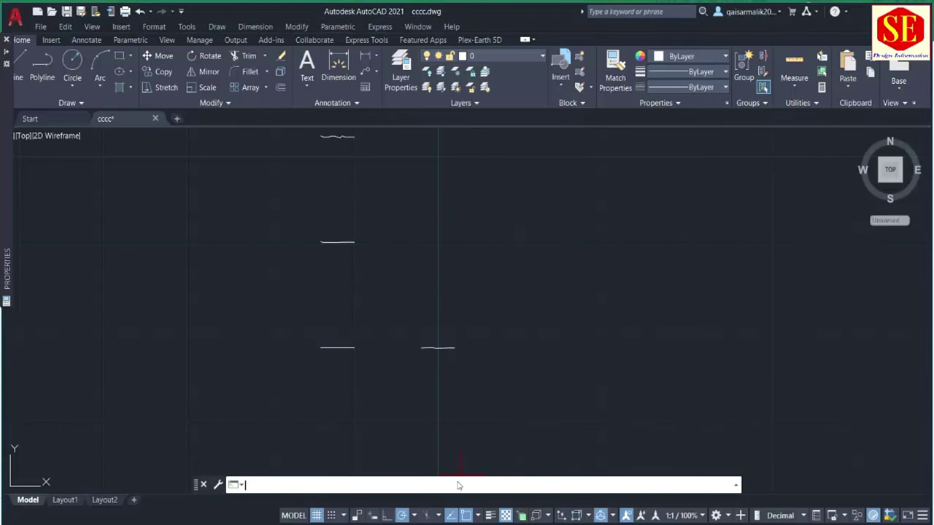
pyautogui.rightClick(459, 484)
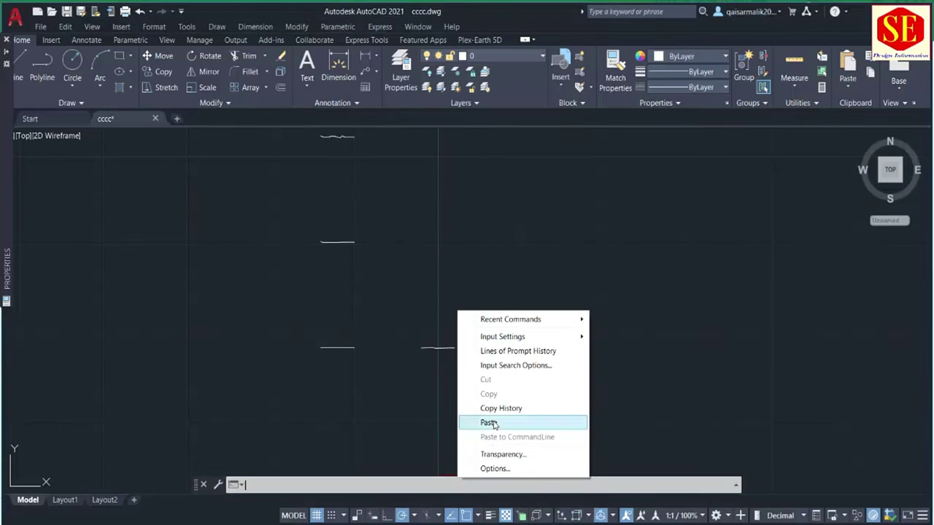
pyautogui.click(489, 423)
pyautogui.press('Escape')
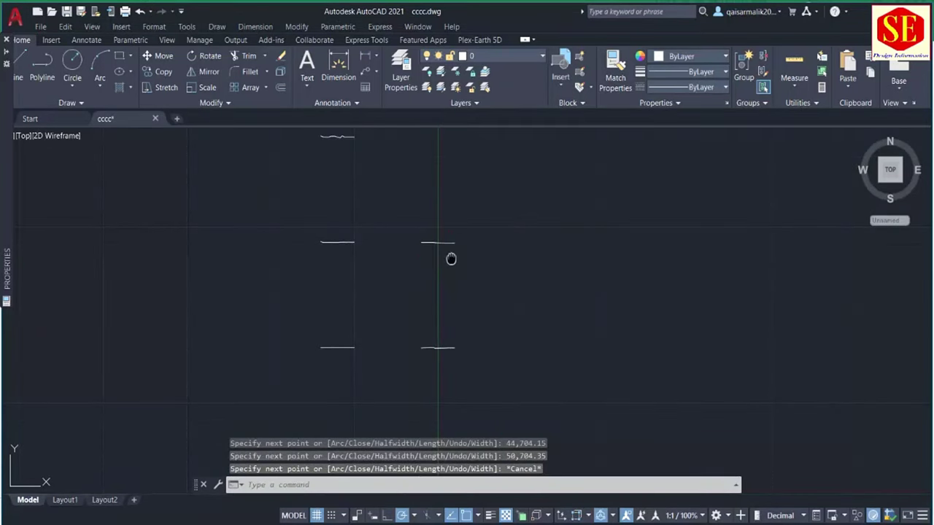
pyautogui.scroll(-3, 428, 278)
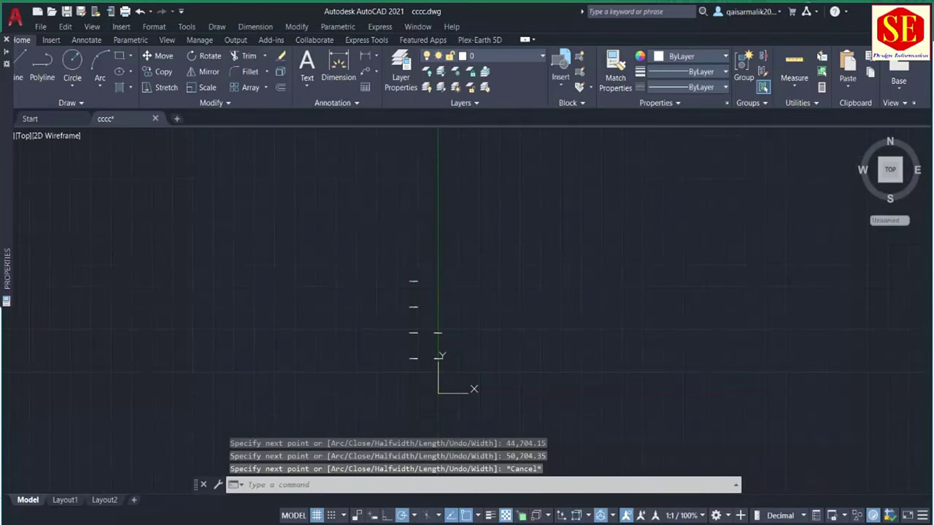
pyautogui.hotkey('alt', 'Tab')
pyautogui.scroll(-1, 348, 340)
# Insert three blank rows at 141–143 under the 300 section headings.
pyautogui.scroll(5, 124, 390)
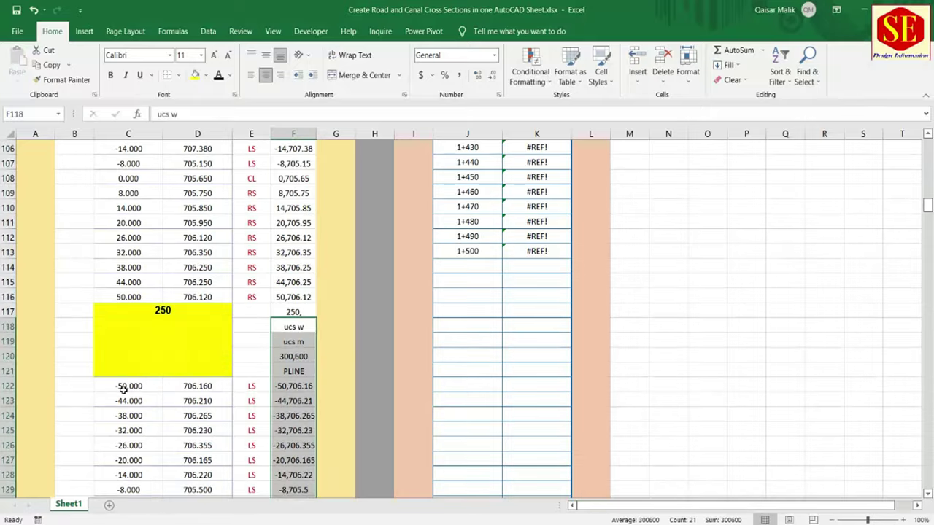
pyautogui.scroll(-6, 272, 358)
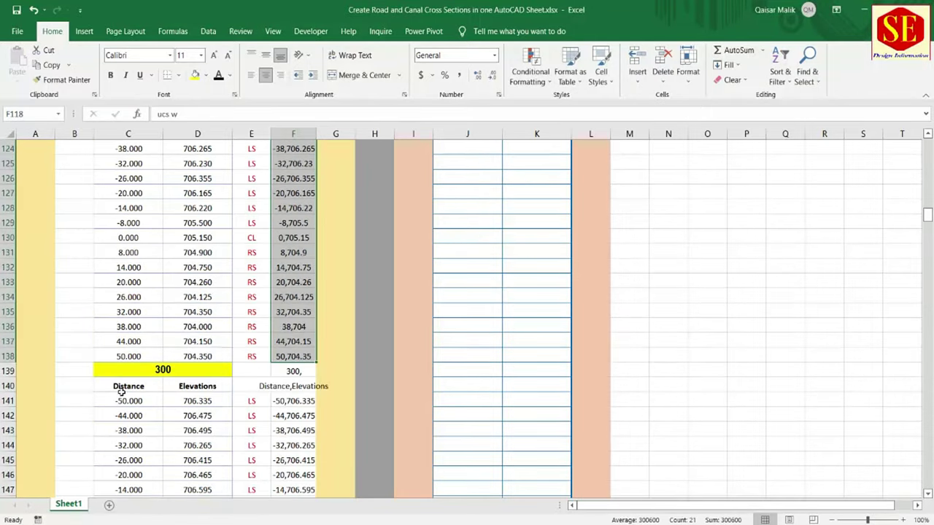
pyautogui.moveTo(9, 401); pyautogui.dragTo(11, 431)
pyautogui.rightClick(13, 431)
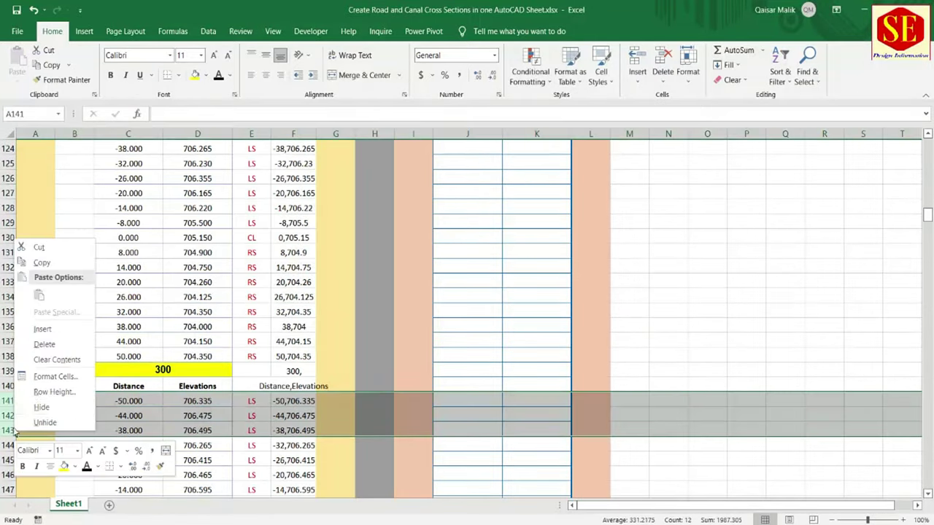
pyautogui.click(43, 329)
# Copy the ucs w/ucs m/origin/PLINE header into F140:F143 and change its origin to 300,900.
pyautogui.scroll(7, 373, 335)
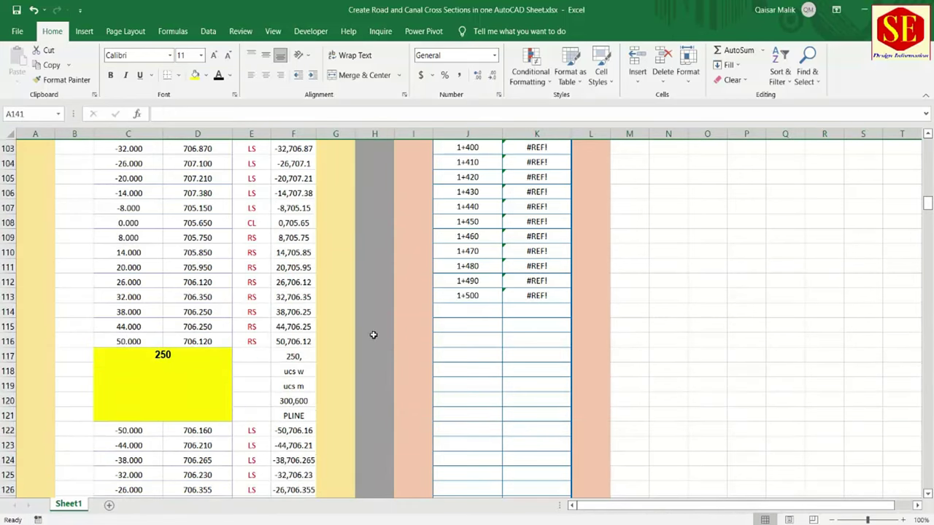
pyautogui.click(298, 357)
pyautogui.moveTo(295, 372); pyautogui.dragTo(295, 414)
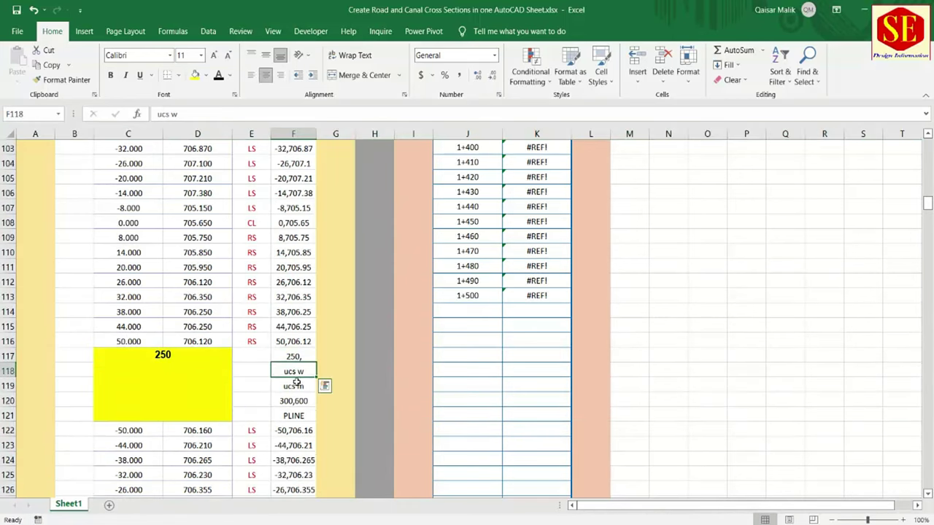
pyautogui.rightClick(295, 414)
pyautogui.click(321, 132)
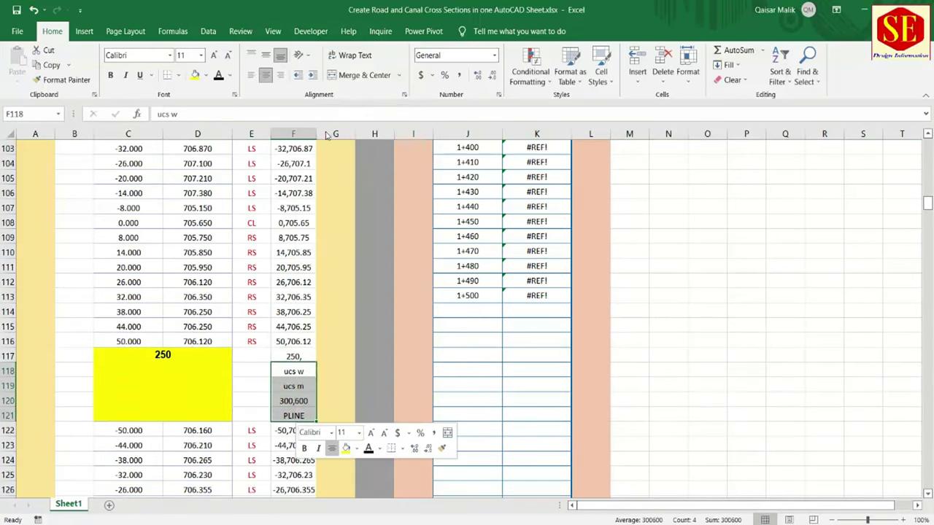
pyautogui.scroll(-7, 361, 282)
pyautogui.click(288, 394)
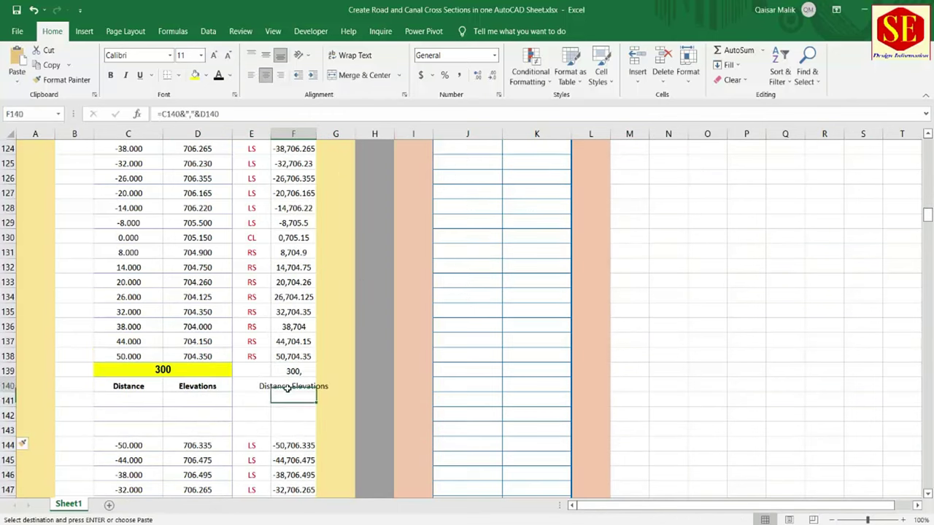
pyautogui.rightClick(289, 392)
pyautogui.click(312, 155)
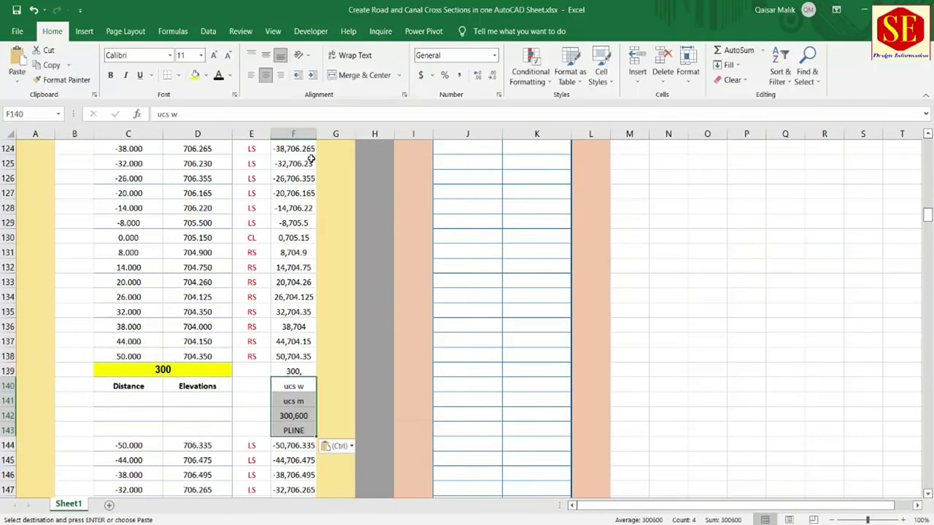
pyautogui.click(310, 416)
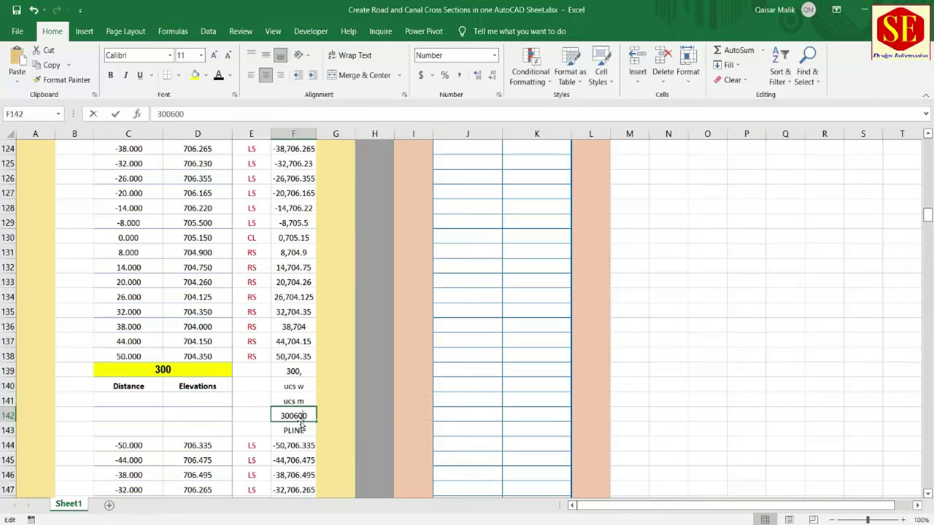
pyautogui.doubleClick(297, 415)
pyautogui.write('300900')
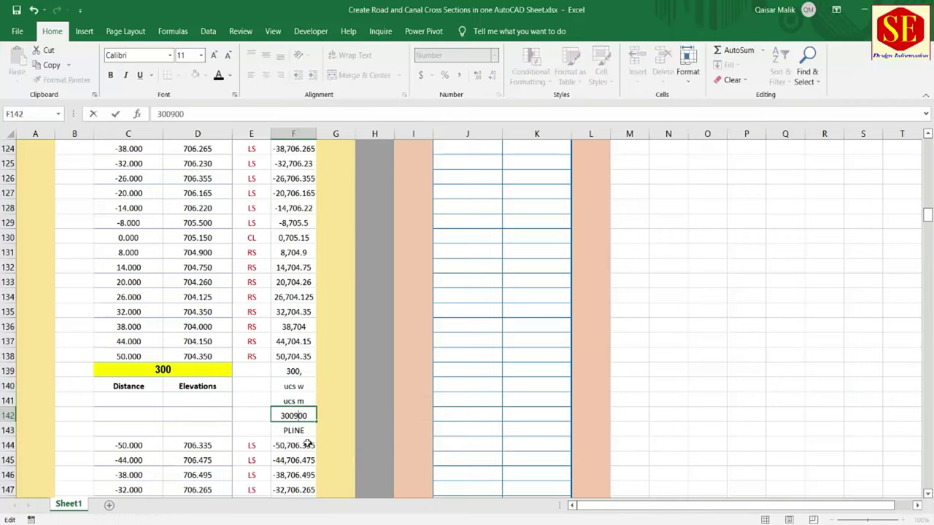
pyautogui.press('Return')
# Copy F140:F160 into AutoCAD's command line to draw the section 300 ground line.
pyautogui.moveTo(299, 386)
pyautogui.mouseDown()
pyautogui.moveTo(295, 413)
pyautogui.moveTo(295, 401)
pyautogui.mouseUp()
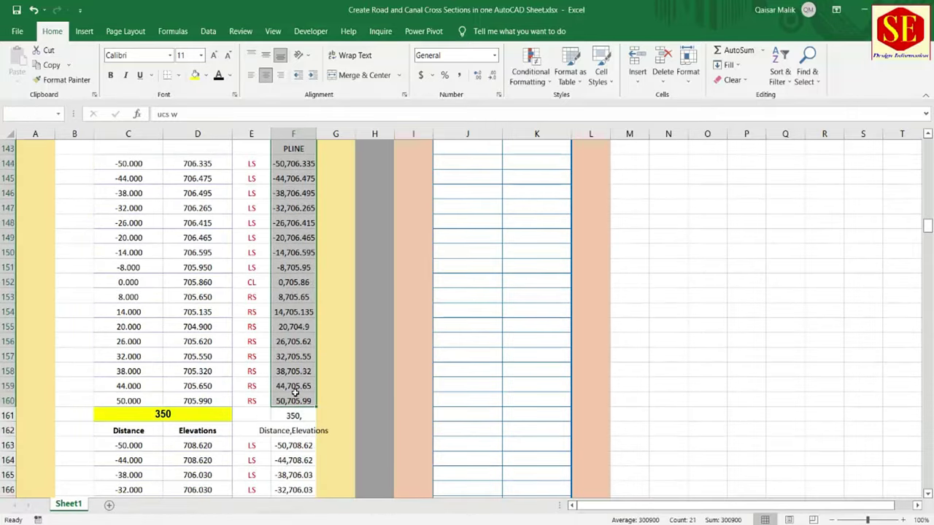
pyautogui.rightClick(292, 400)
pyautogui.click(313, 108)
pyautogui.scroll(5, 292, 292)
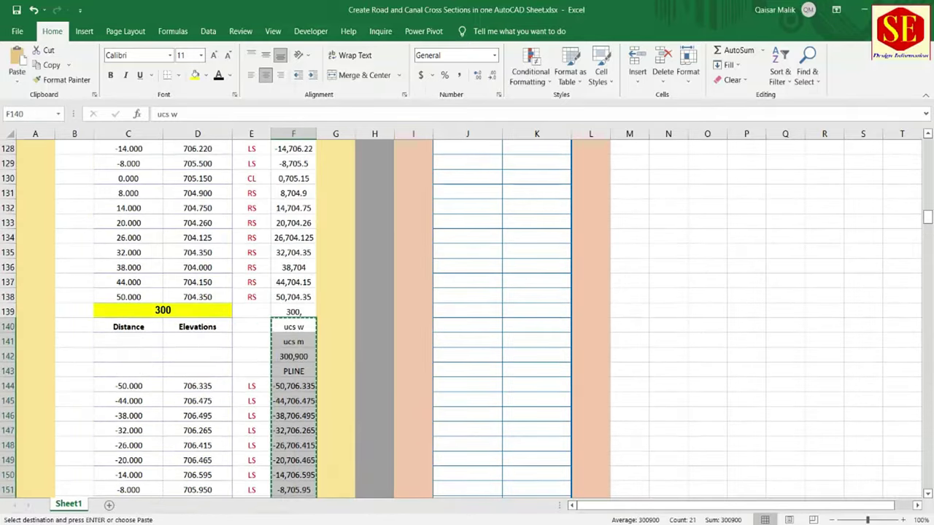
pyautogui.hotkey('alt', 'Tab')
pyautogui.rightClick(515, 485)
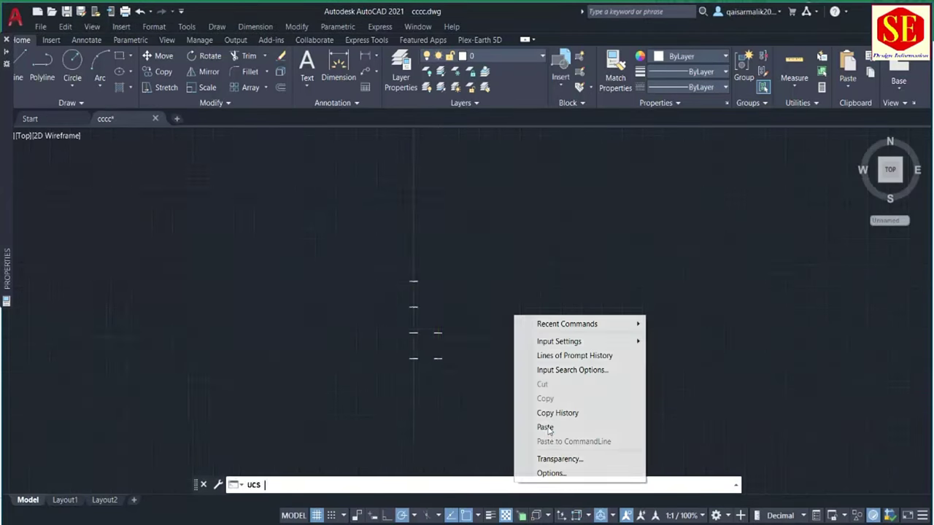
pyautogui.click(545, 427)
pyautogui.press('Escape')
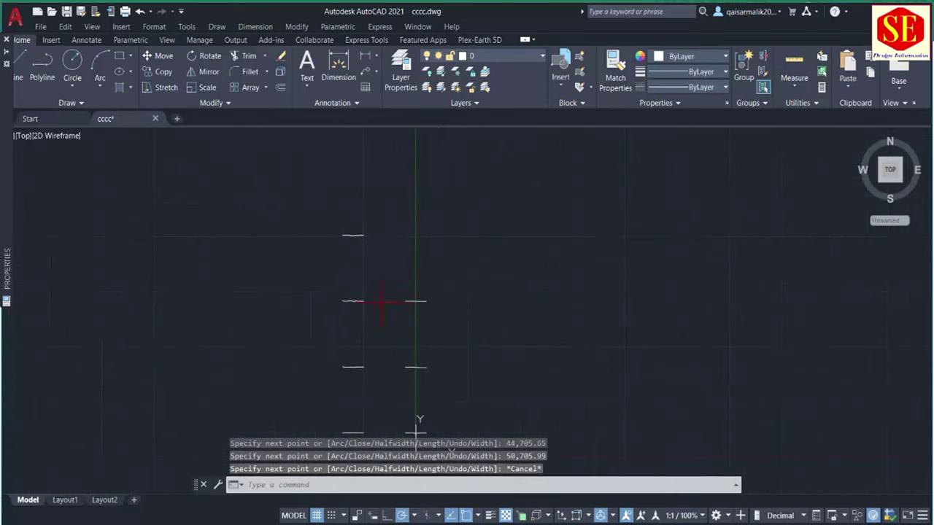
pyautogui.hotkey('alt', 'Tab')
# Insert three blank rows at 163–165 and at 185–187 under the 350 and 400 headings.
pyautogui.scroll(-6, 340, 329)
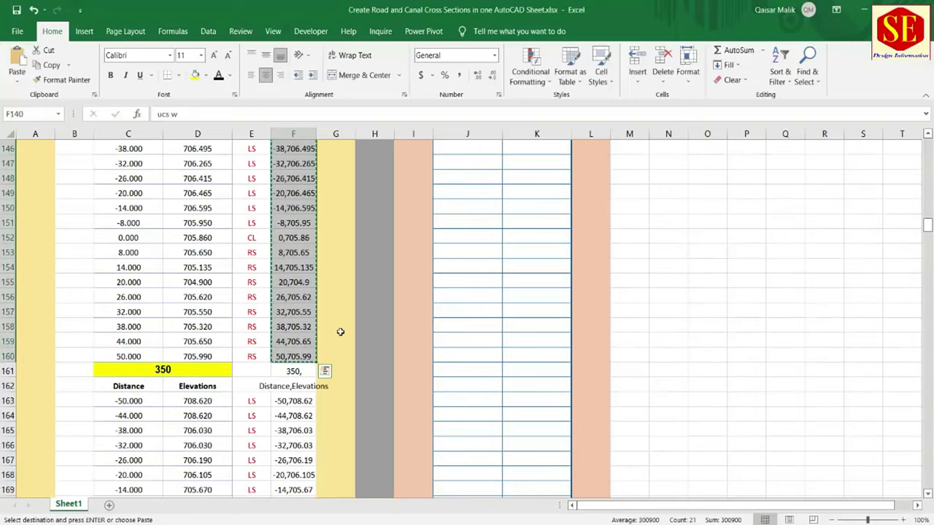
pyautogui.moveTo(9, 400); pyautogui.dragTo(10, 432)
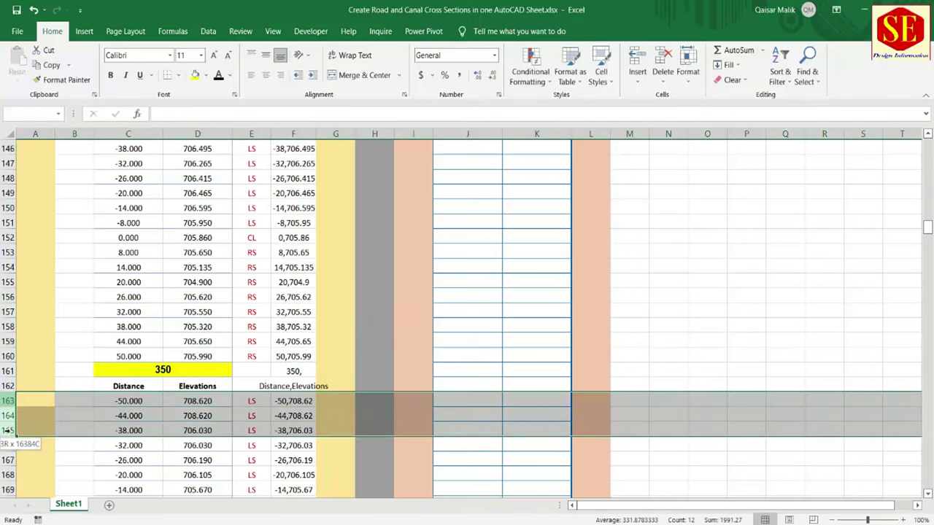
pyautogui.rightClick(10, 432)
pyautogui.click(45, 332)
pyautogui.scroll(-7, 83, 394)
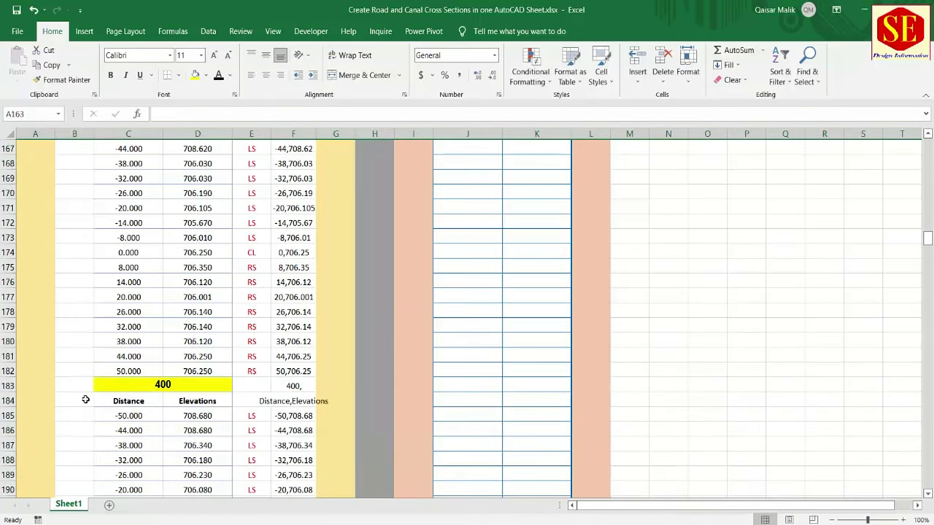
pyautogui.click(7, 416)
pyautogui.moveTo(8, 423); pyautogui.dragTo(6, 445)
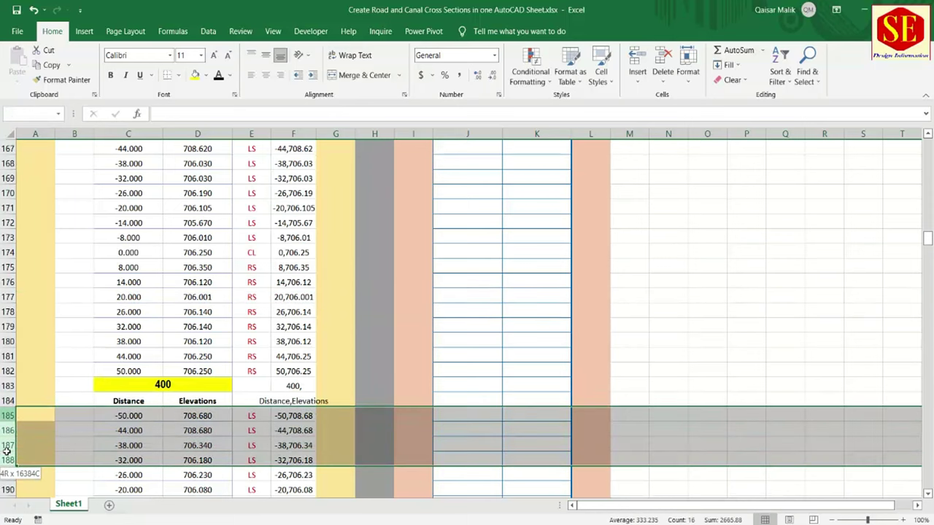
pyautogui.rightClick(6, 445)
pyautogui.click(44, 337)
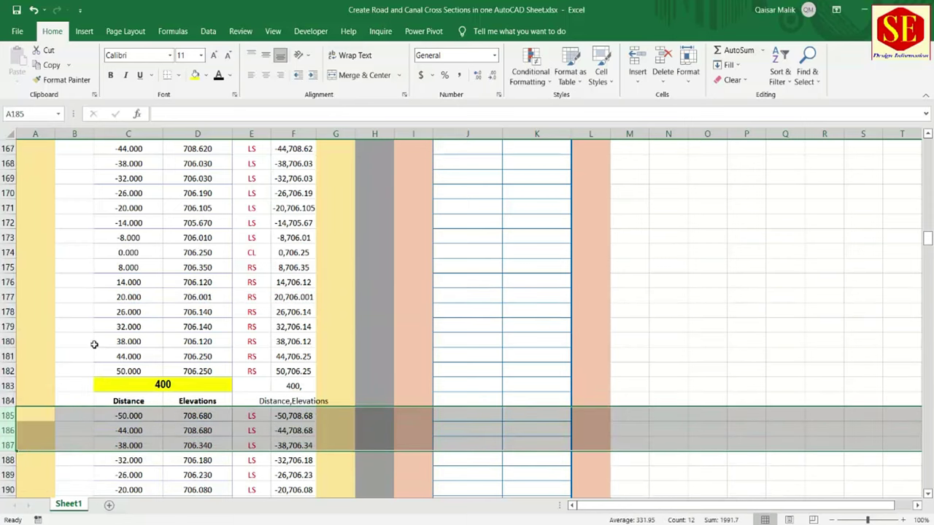
# Select rows 207–209 under the 450 headings, then close the row menu without inserting.
pyautogui.scroll(-5, 134, 399)
pyautogui.scroll(-3, 134, 398)
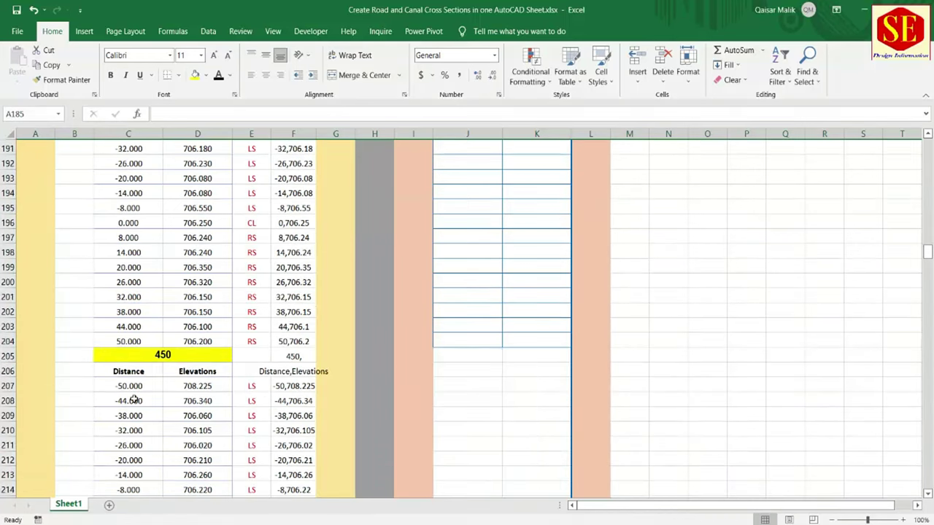
pyautogui.click(6, 372)
pyautogui.moveTo(5, 386); pyautogui.dragTo(15, 416)
pyautogui.rightClick(15, 416)
pyautogui.click(175, 336)
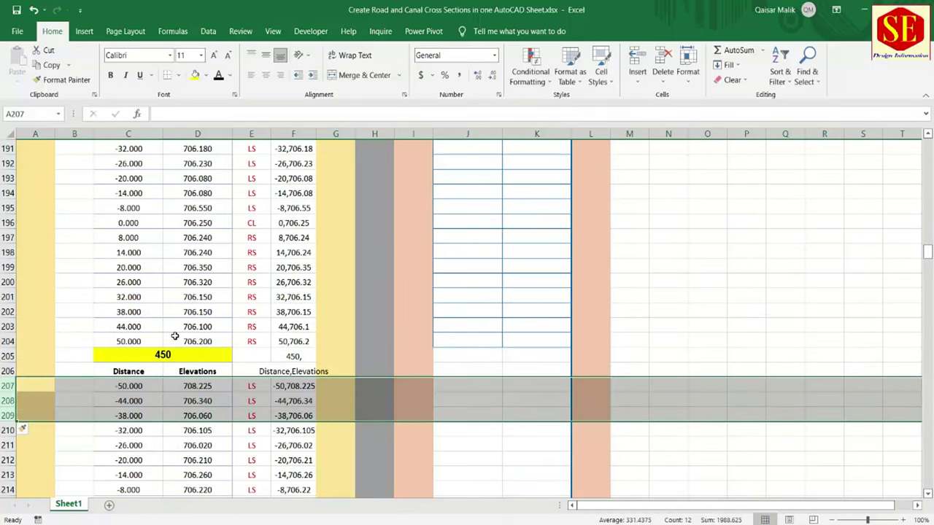
# Select the 300 section's header cells F140:F143.
pyautogui.scroll(5, 343, 351)
pyautogui.scroll(6, 343, 351)
pyautogui.scroll(3, 339, 354)
pyautogui.scroll(5, 338, 354)
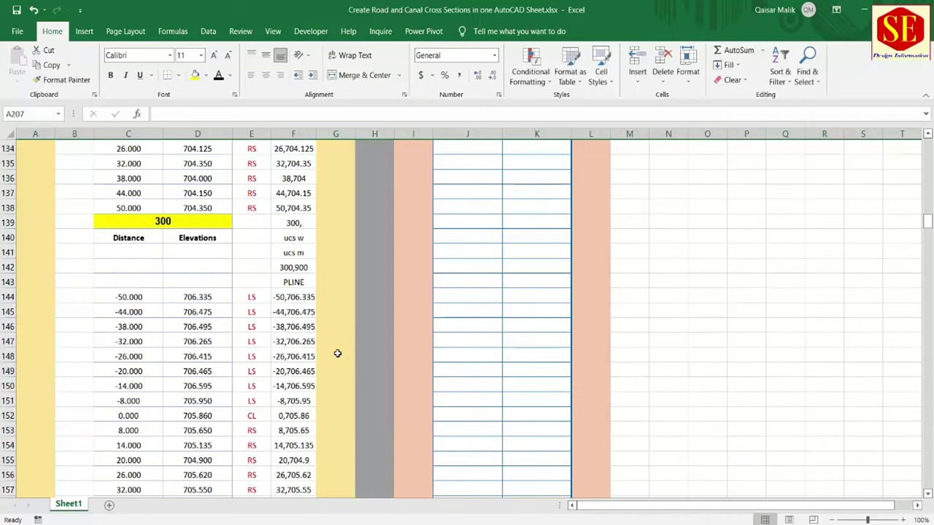
pyautogui.moveTo(293, 238); pyautogui.dragTo(293, 280)
pyautogui.rightClick(294, 278)
pyautogui.press('Escape')
# Copy the F140:F143 header and paste it into F162:F165.
pyautogui.hotkey('ctrl', 'c')
pyautogui.scroll(-6, 323, 330)
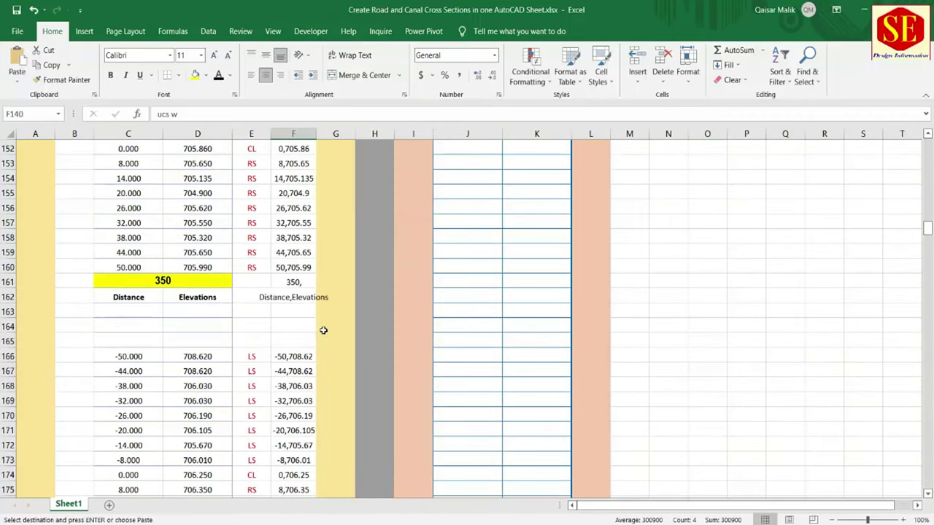
pyautogui.click(288, 295)
pyautogui.rightClick(288, 296)
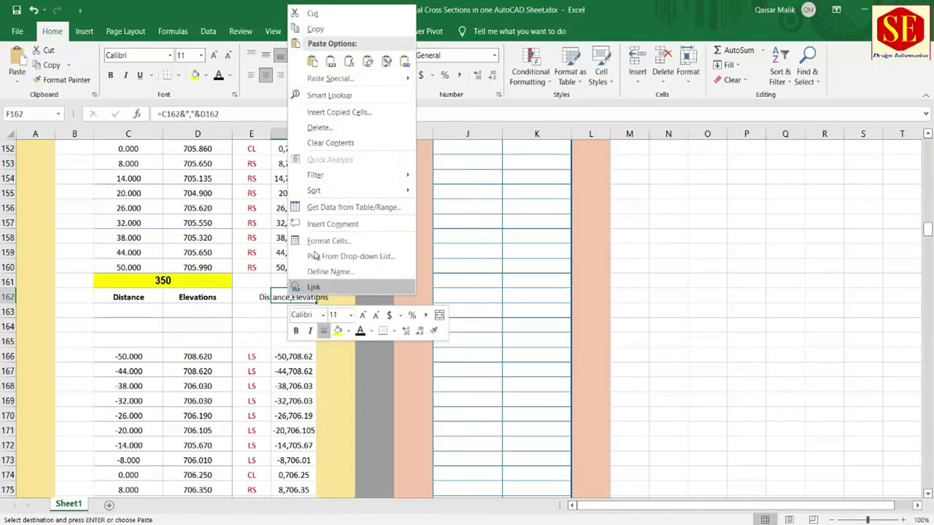
pyautogui.click(315, 81)
# Change the origin in F164 to -300,300.
pyautogui.click(290, 329)
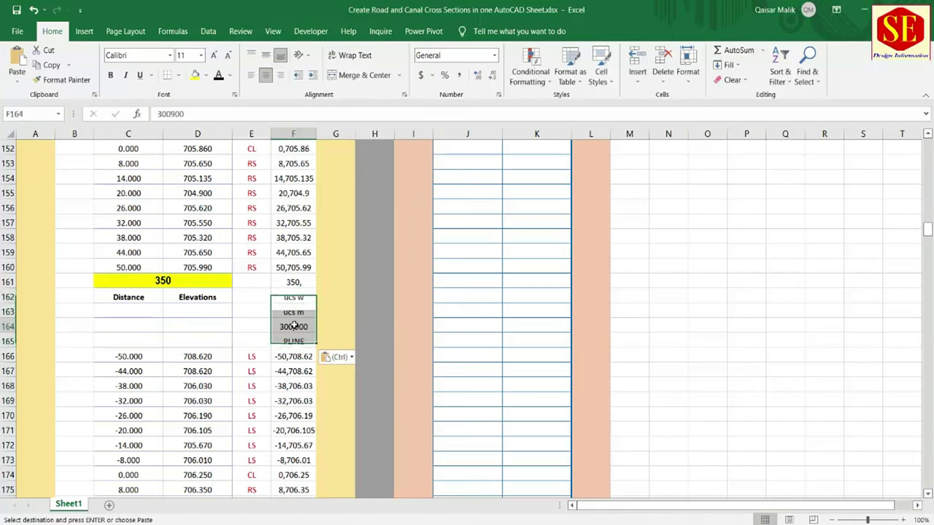
pyautogui.doubleClick(280, 330)
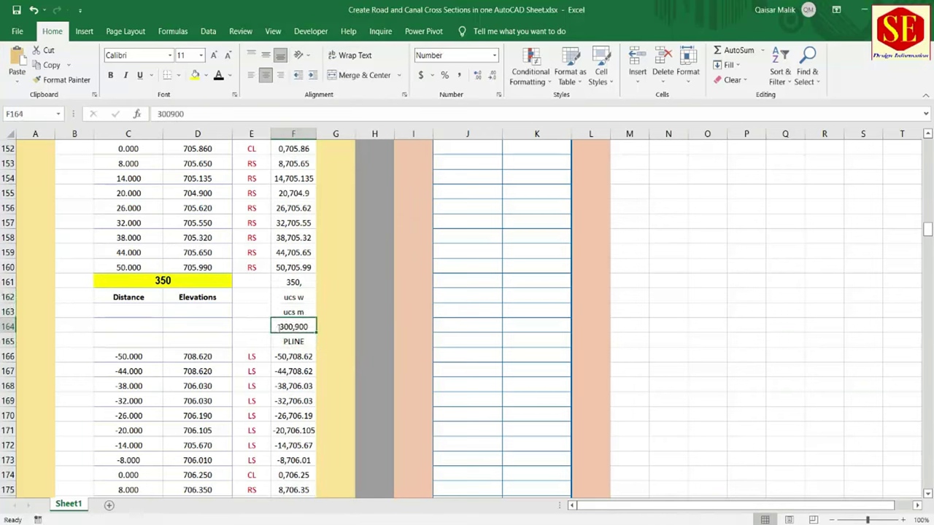
pyautogui.write('-')
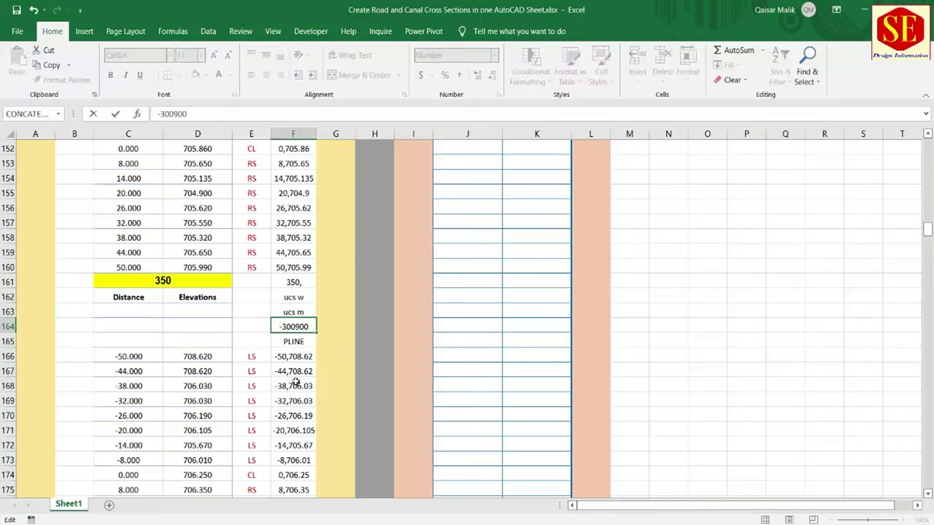
pyautogui.press('Return')
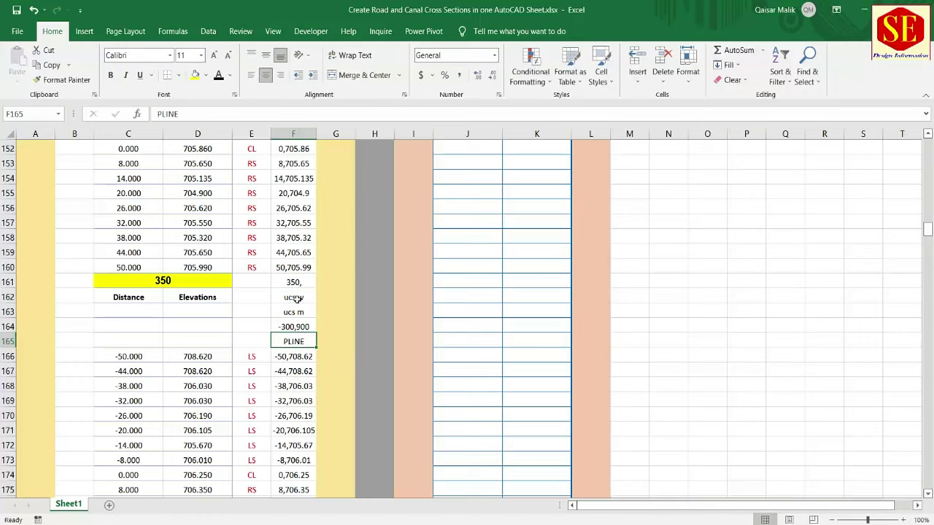
pyautogui.press('Up')
pyautogui.moveTo(294, 298); pyautogui.dragTo(305, 341)
pyautogui.rightClick(305, 343)
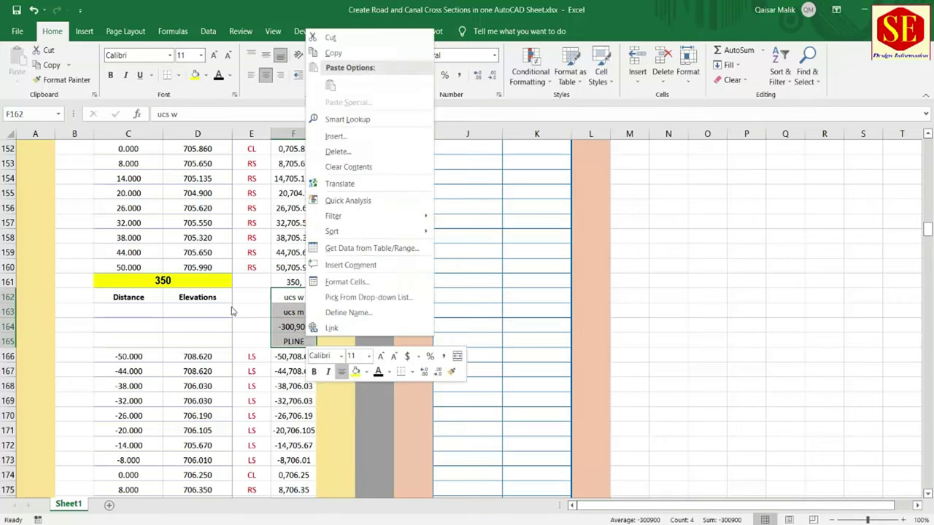
pyautogui.press('Escape')
pyautogui.doubleClick(293, 328)
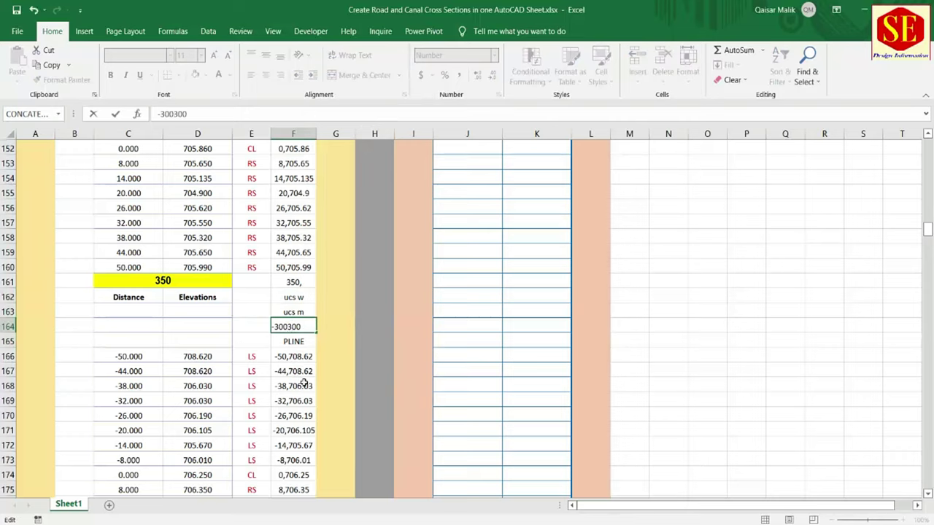
pyautogui.press('Return')
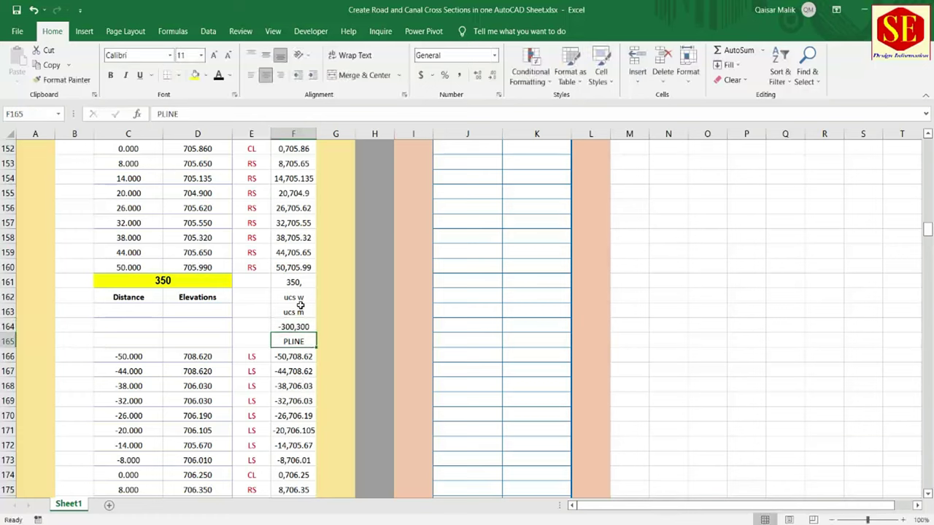
# Copy the new 350 section header F162:F165.
pyautogui.moveTo(298, 298); pyautogui.dragTo(296, 341)
pyautogui.rightClick(298, 342)
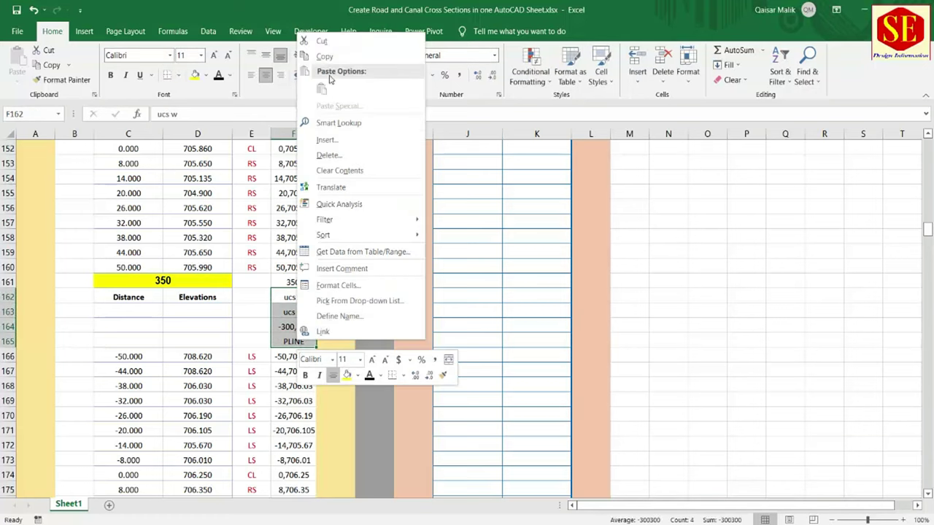
pyautogui.click(324, 56)
pyautogui.scroll(-6, 318, 290)
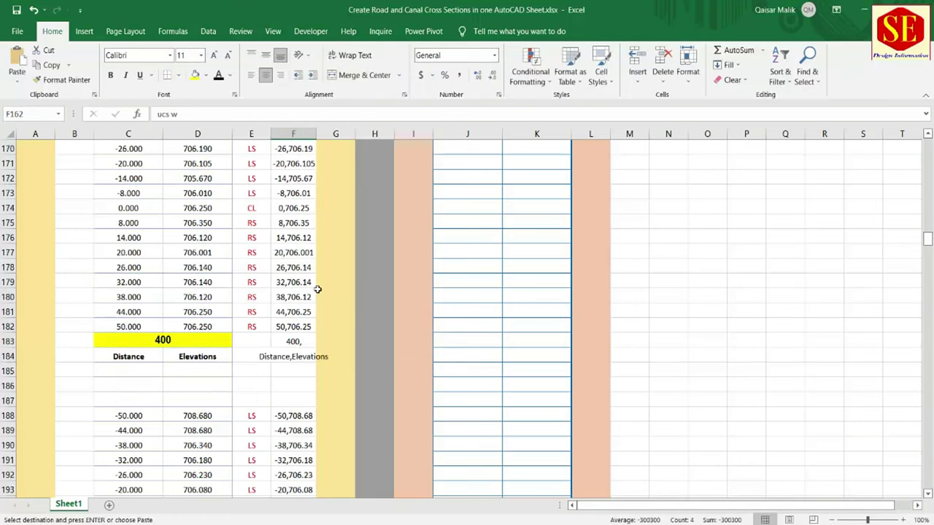
# Paste the UCS/PLINE header into F184 and set its origin to -300,600.
pyautogui.rightClick(287, 357)
pyautogui.click(312, 124)
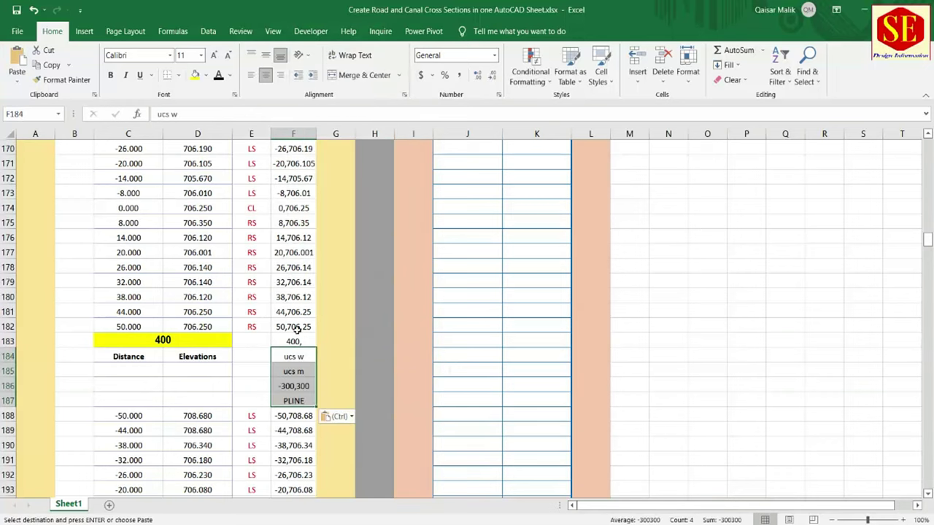
pyautogui.doubleClick(295, 386)
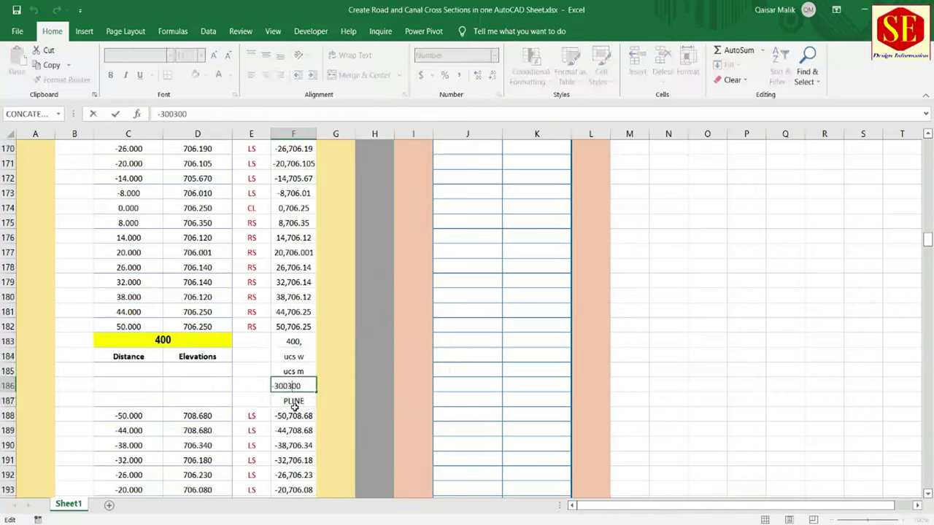
pyautogui.press('Return')
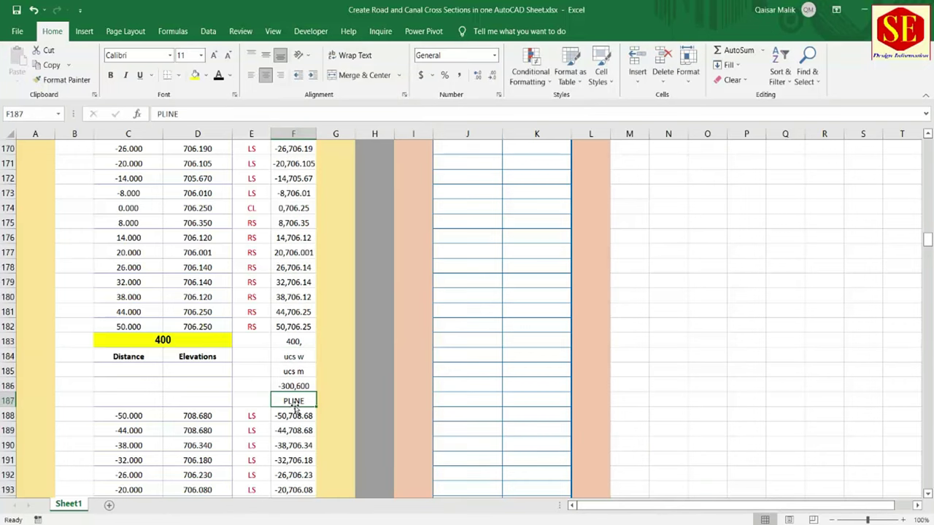
pyautogui.scroll(-2, 293, 381)
# Copy the F184:F187 header into F206 for section 450 and change its origin to -300,900.
pyautogui.moveTo(290, 270); pyautogui.dragTo(300, 308)
pyautogui.rightClick(299, 308)
pyautogui.click(327, 241)
pyautogui.scroll(-4, 319, 317)
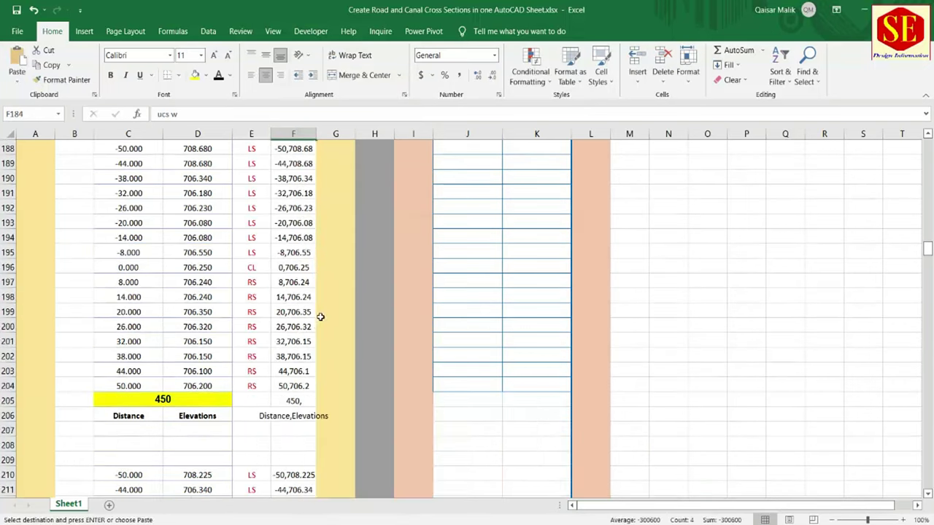
pyautogui.click(294, 431)
pyautogui.click(293, 416)
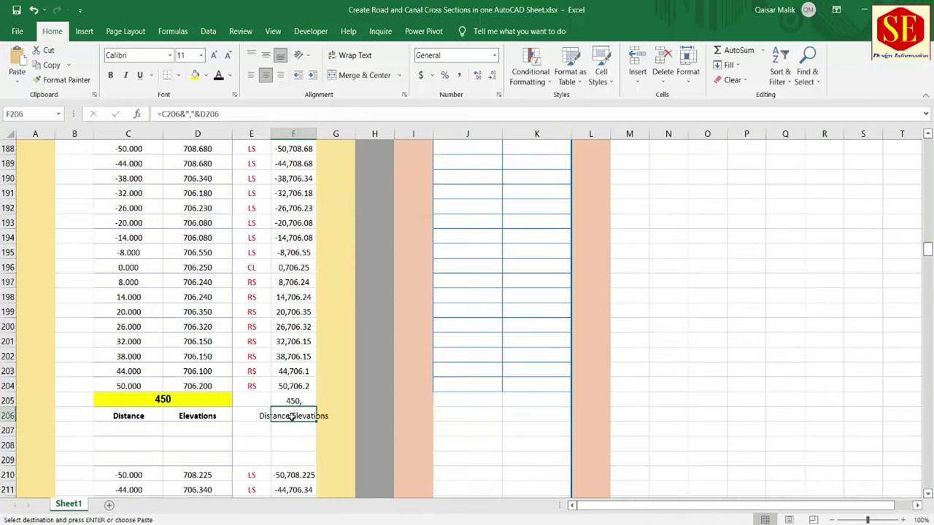
pyautogui.rightClick(292, 416)
pyautogui.click(316, 183)
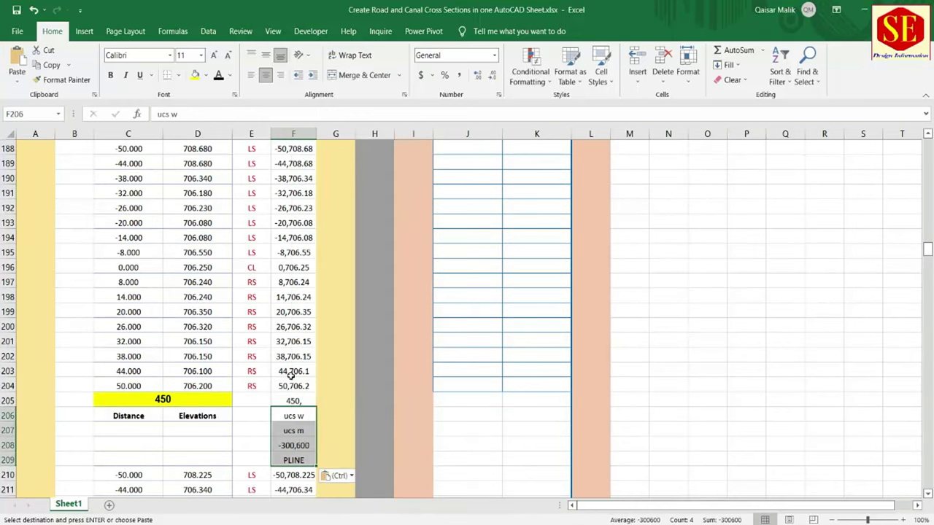
pyautogui.doubleClick(304, 438)
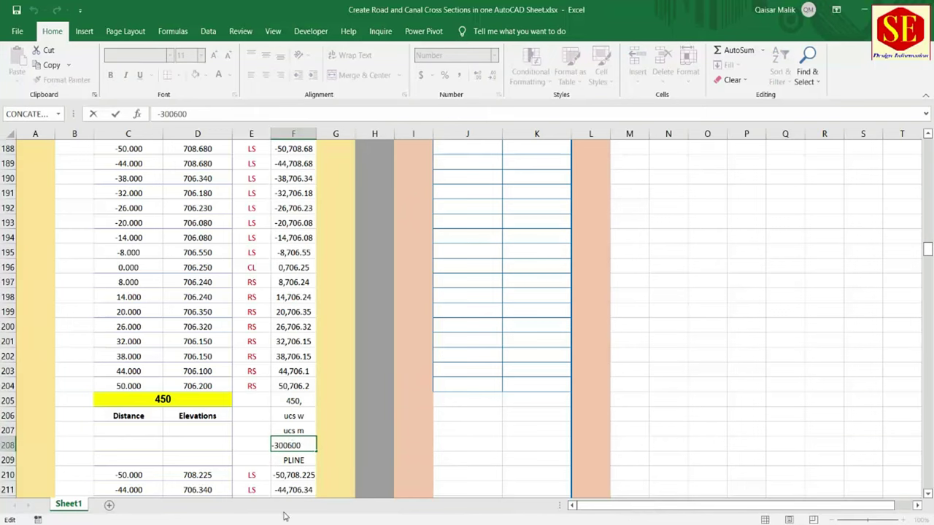
pyautogui.press('BackSpace')
pyautogui.press('BackSpace')
pyautogui.press('BackSpace')
pyautogui.write(',900')
pyautogui.press('Return')
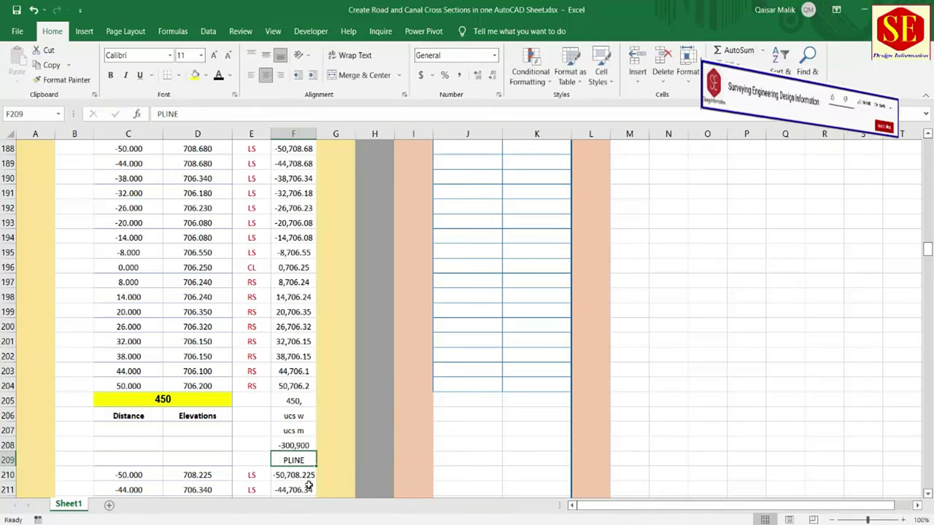
# Copy section 350's block F162:F182 and paste it into AutoCAD's command line to draw its ground line.
pyautogui.scroll(10, 299, 380)
pyautogui.scroll(3, 308, 401)
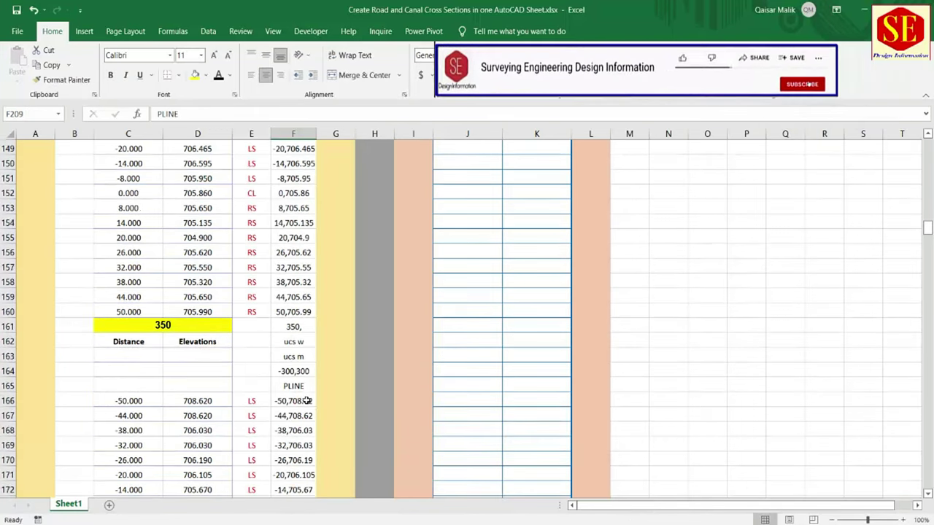
pyautogui.moveTo(293, 342)
pyautogui.mouseDown()
pyautogui.moveTo(297, 449)
pyautogui.moveTo(300, 428)
pyautogui.mouseUp()
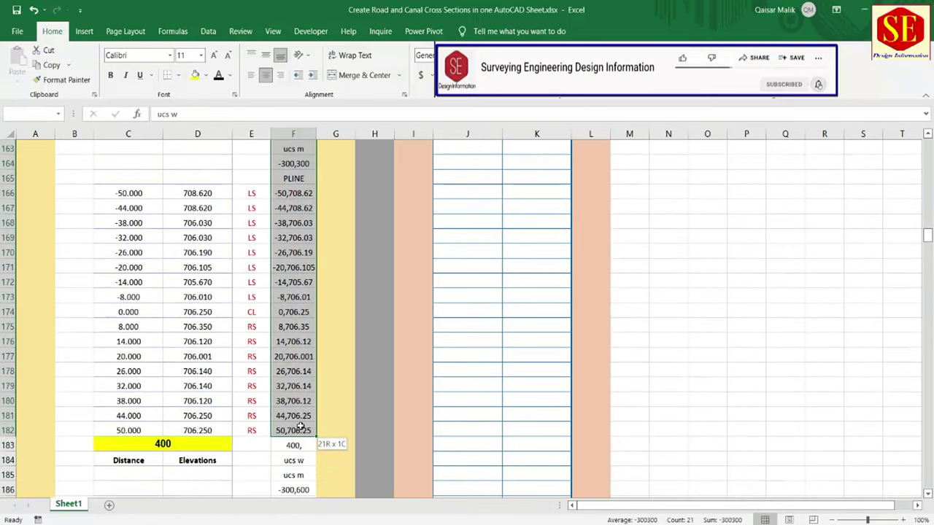
pyautogui.rightClick(301, 425)
pyautogui.click(354, 143)
pyautogui.scroll(2, 438, 322)
pyautogui.scroll(2, 438, 322)
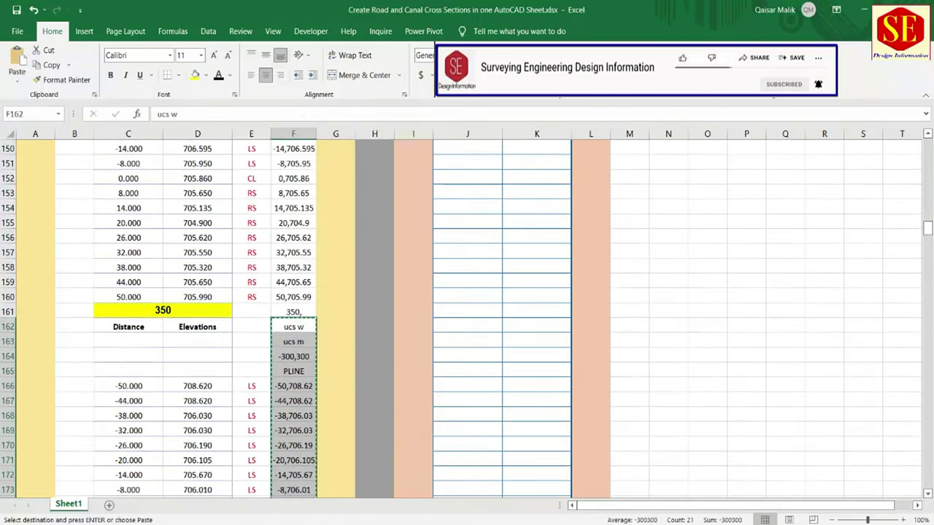
pyautogui.hotkey('alt', 'Tab')
pyautogui.rightClick(454, 484)
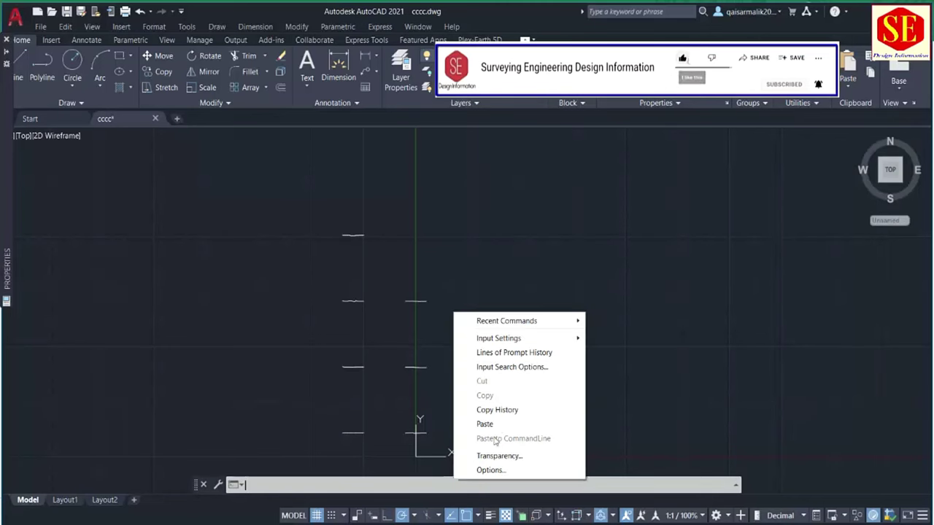
pyautogui.click(497, 426)
# End the 350 polyline and copy section 400's block F184:F204 in Excel.
pyautogui.press('Escape')
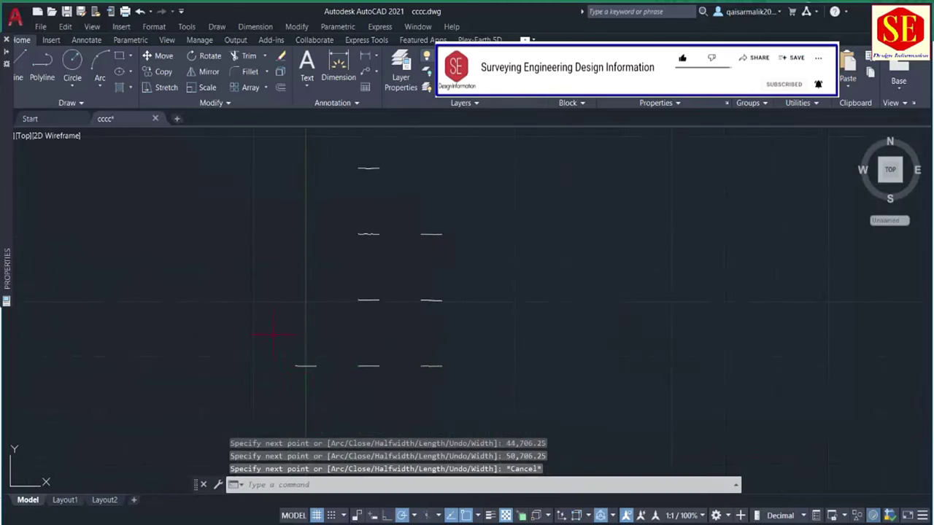
pyautogui.hotkey('alt', 'Tab')
pyautogui.scroll(-7, 357, 408)
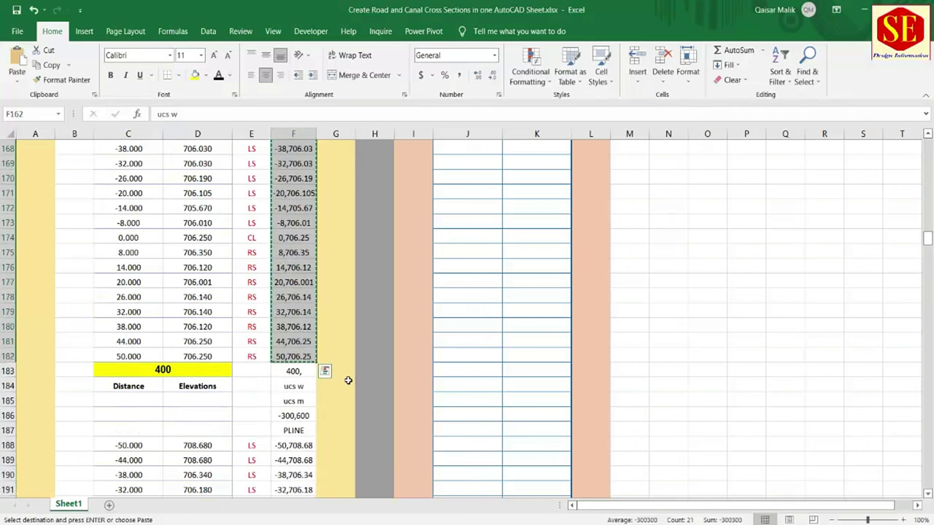
pyautogui.scroll(-1, 314, 358)
pyautogui.moveTo(300, 300)
pyautogui.mouseDown()
pyautogui.moveTo(300, 498)
pyautogui.moveTo(287, 446)
pyautogui.mouseUp()
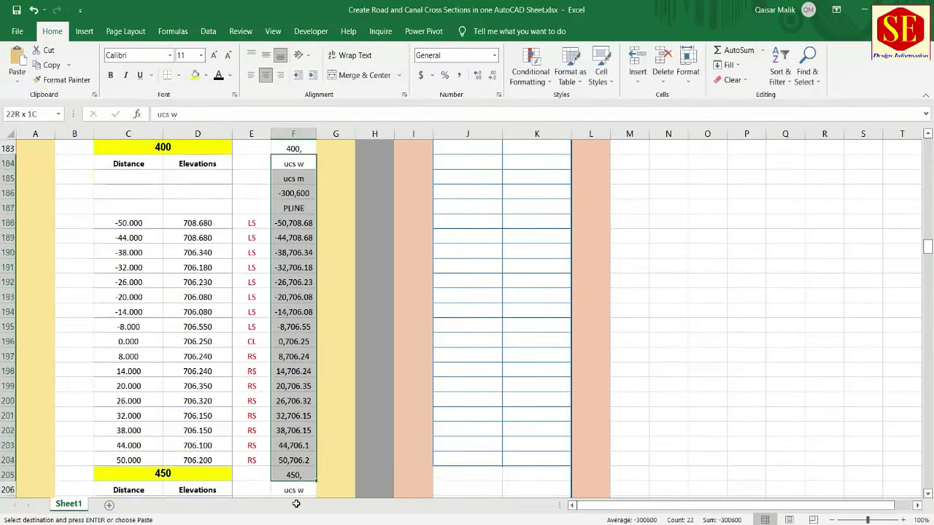
pyautogui.rightClick(287, 445)
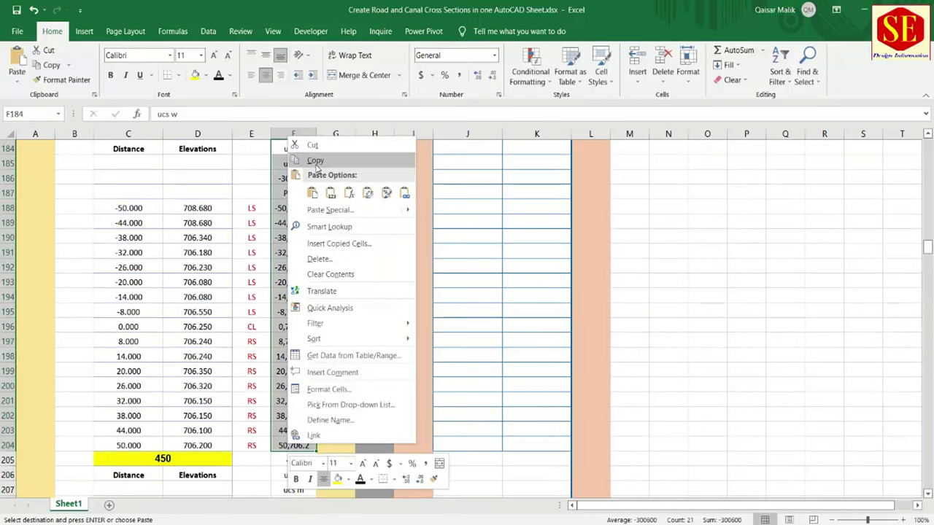
pyautogui.click(314, 162)
# Paste the 400 block into AutoCAD's command line, end the polyline, and return to Excel.
pyautogui.hotkey('alt', 'Tab')
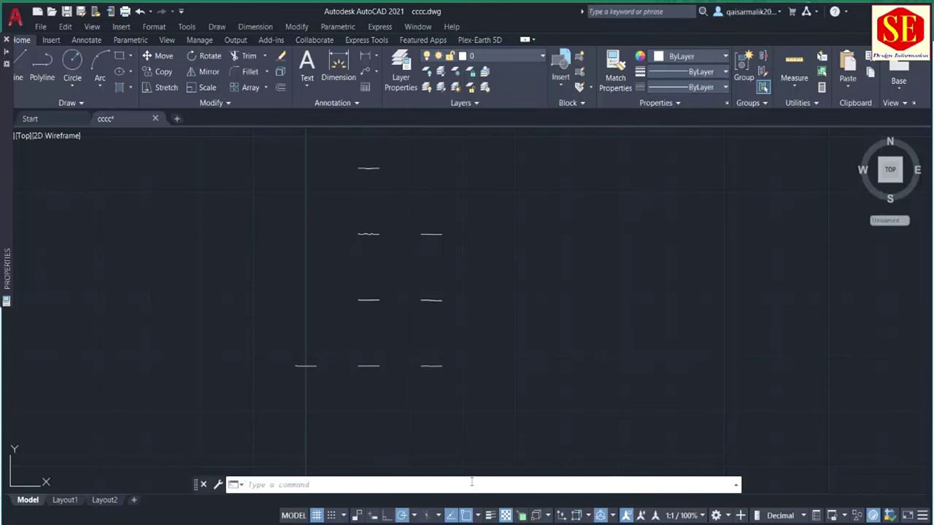
pyautogui.rightClick(470, 483)
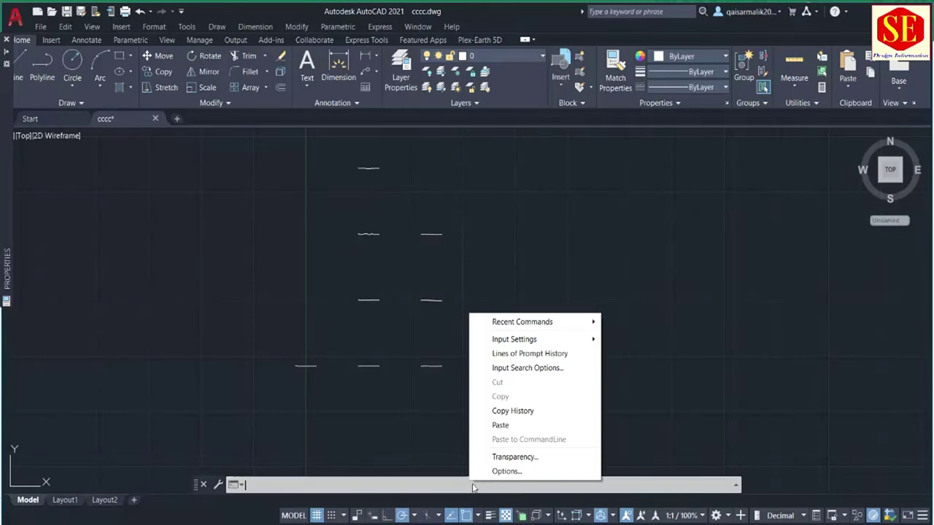
pyautogui.click(504, 427)
pyautogui.press('Escape')
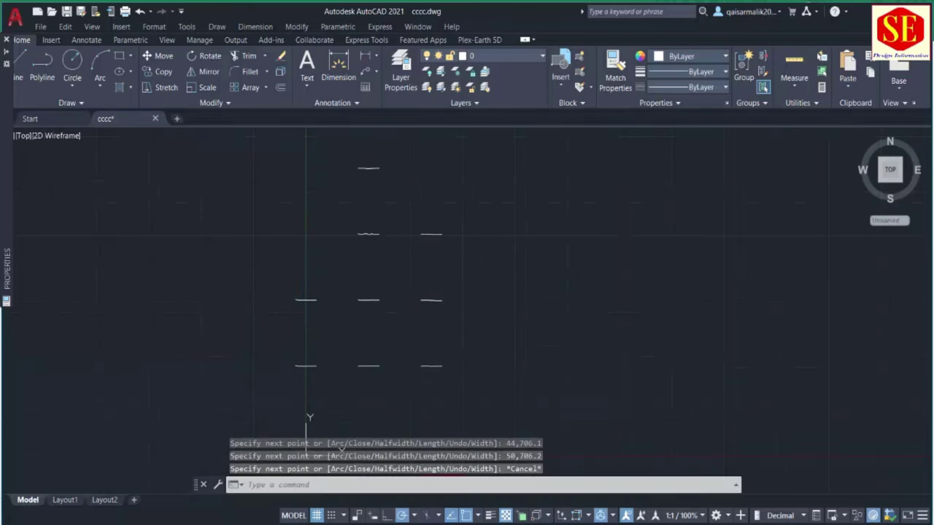
pyautogui.hotkey('alt', 'Tab')
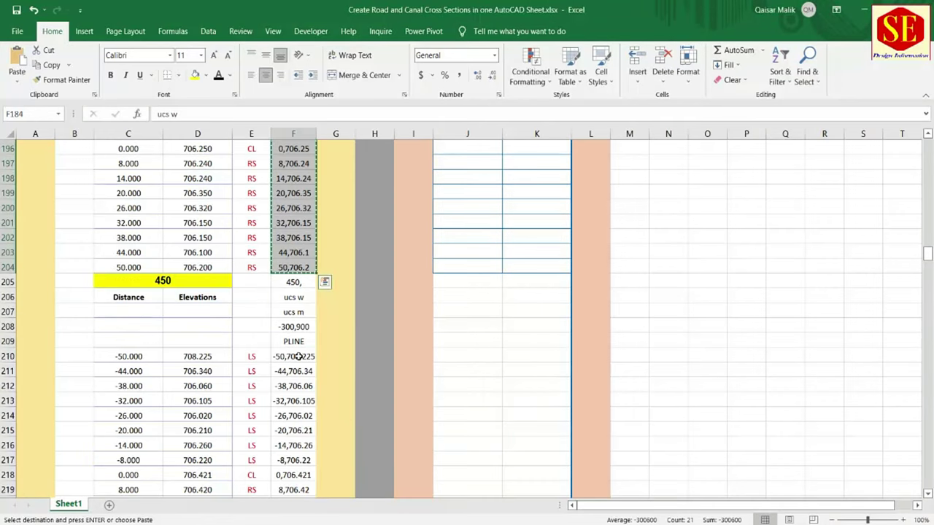
# Copy section 450's block F206:F226 into AutoCAD's command line, end the polyline, and return to Excel.
pyautogui.moveTo(298, 297); pyautogui.dragTo(299, 474)
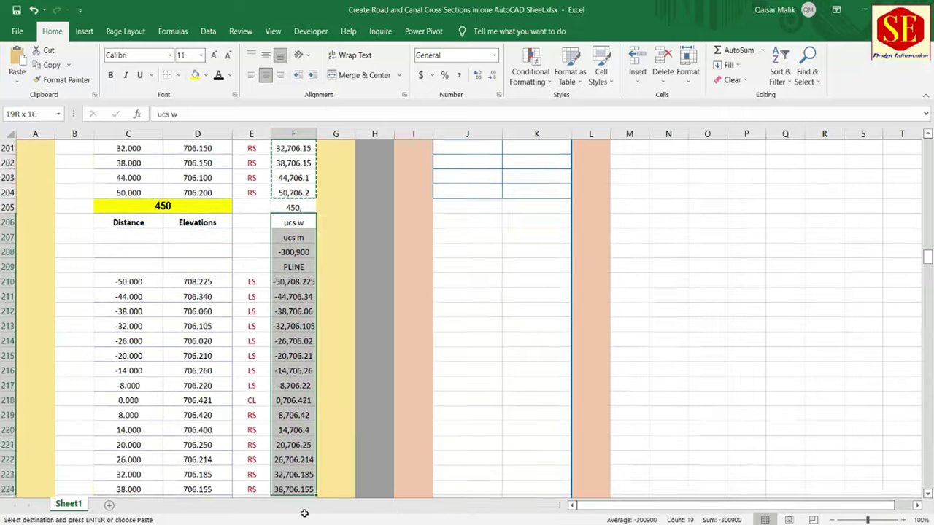
pyautogui.rightClick(299, 473)
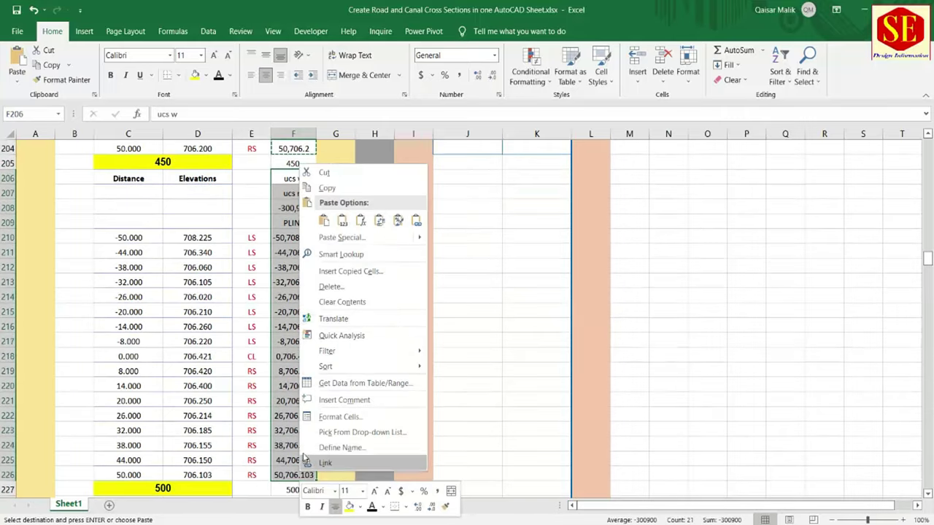
pyautogui.click(328, 130)
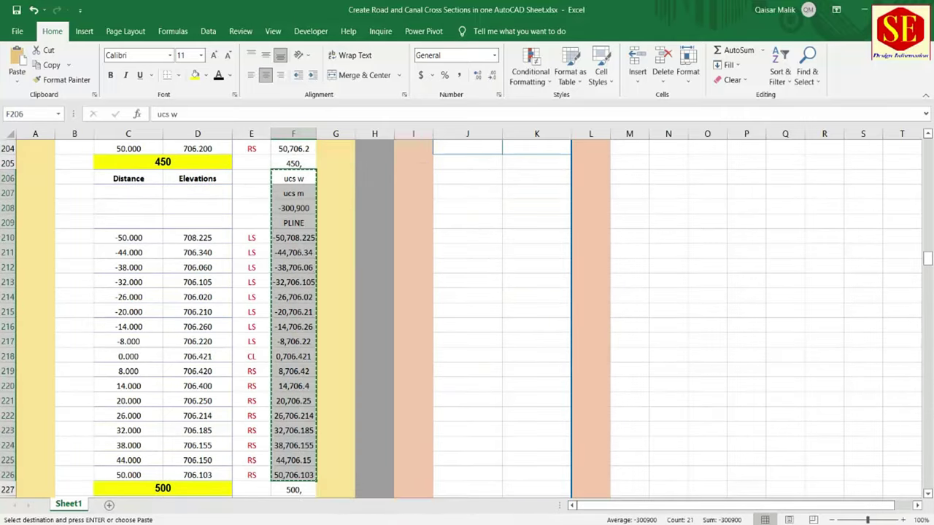
pyautogui.hotkey('alt', 'Tab')
pyautogui.rightClick(503, 488)
pyautogui.click(532, 438)
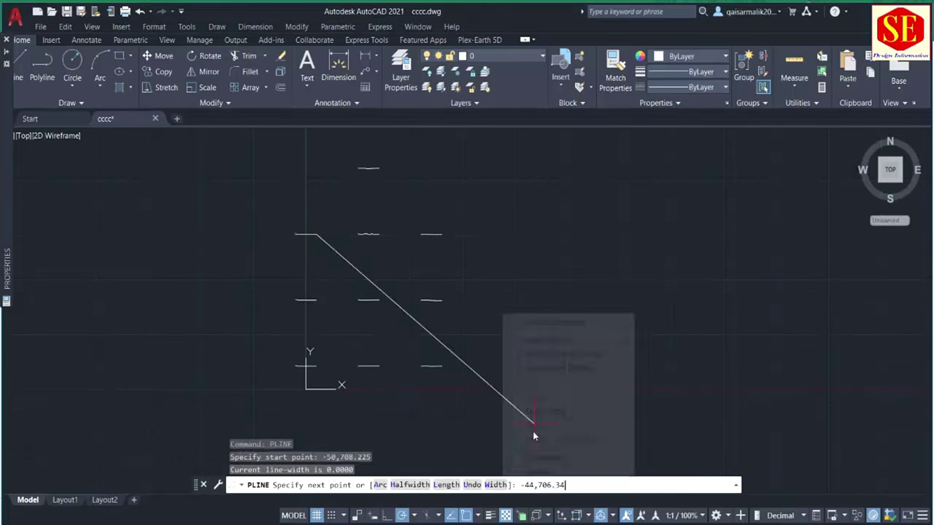
pyautogui.press('Escape')
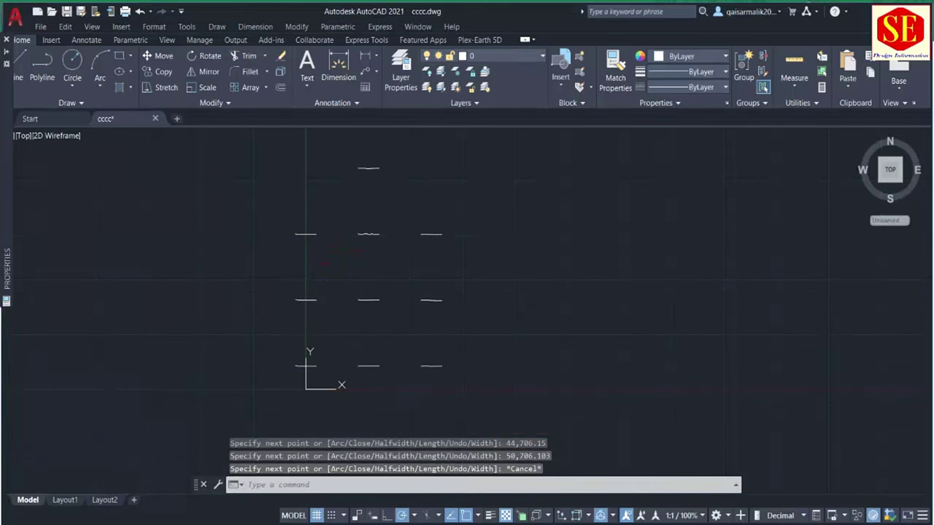
pyautogui.hotkey('alt', 'Tab')
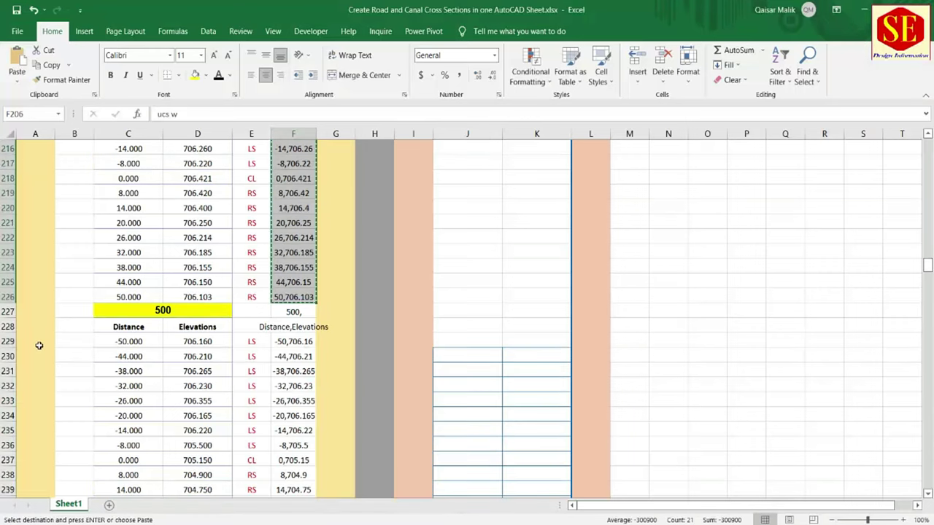
# Insert three blank rows 229–231 under the section 500 headings, undoing an accidental cell insertion.
pyautogui.moveTo(10, 341); pyautogui.dragTo(10, 386)
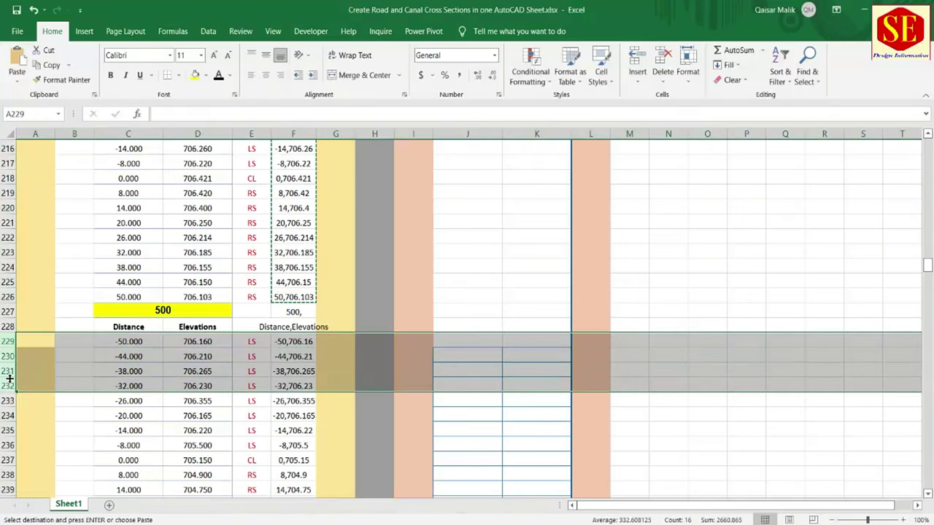
pyautogui.rightClick(10, 384)
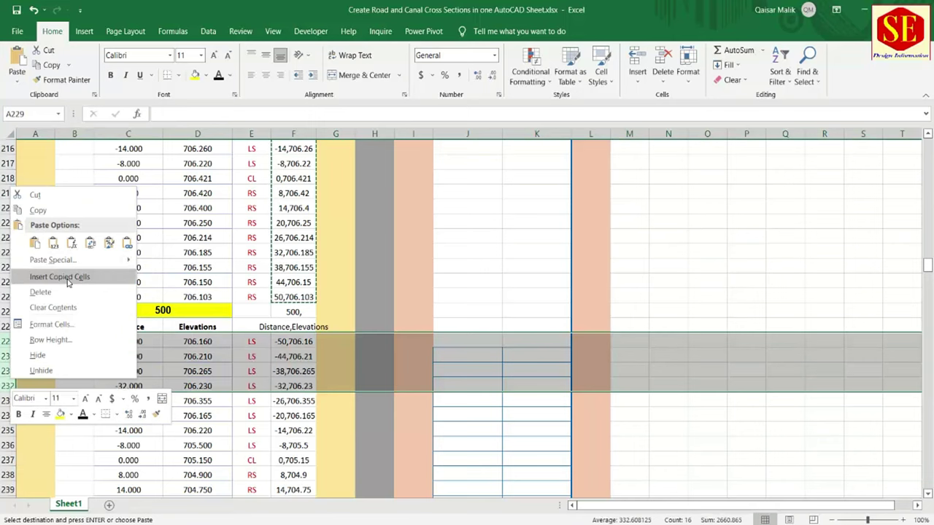
pyautogui.click(68, 278)
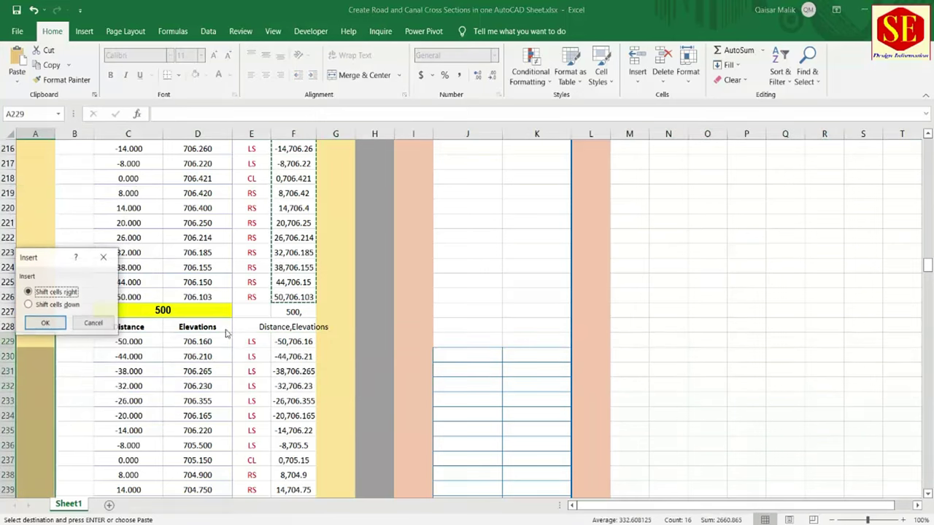
pyautogui.click(44, 324)
pyautogui.hotkey('ctrl', 'z')
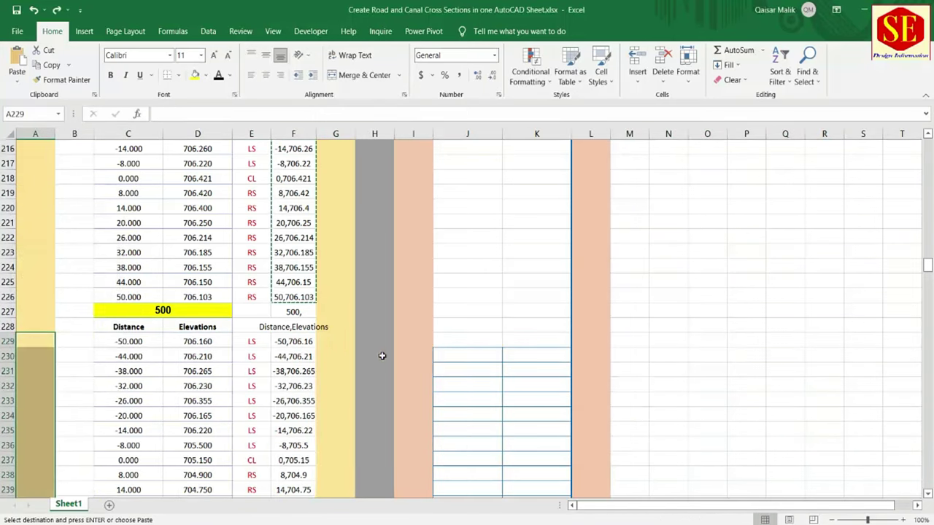
pyautogui.click(335, 371)
pyautogui.moveTo(7, 342); pyautogui.dragTo(7, 372)
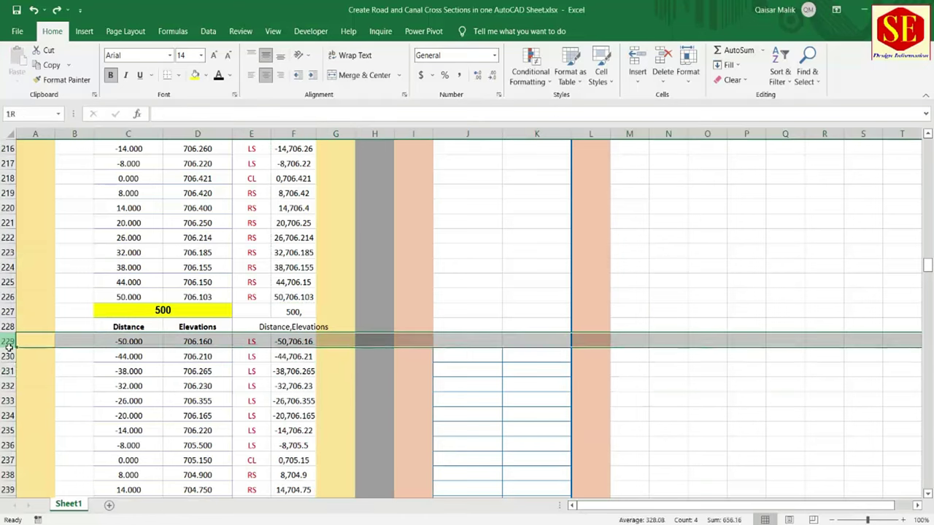
pyautogui.rightClick(7, 371)
pyautogui.click(36, 282)
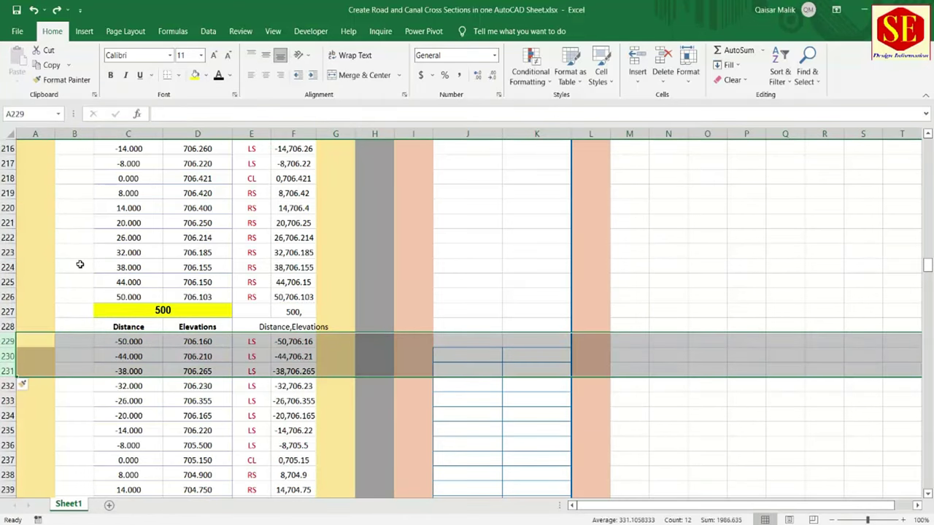
pyautogui.scroll(3, 292, 358)
pyautogui.scroll(2, 292, 251)
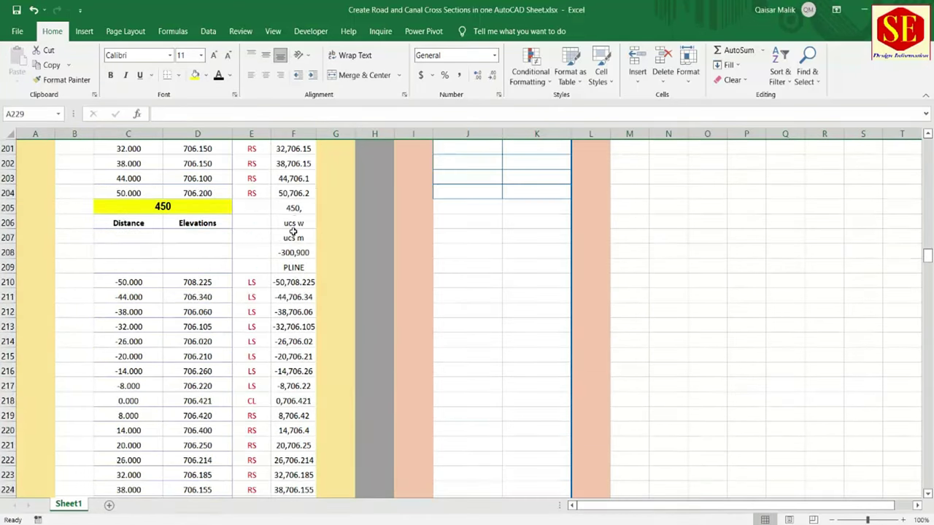
# Copy section 450's ucs/PLINE header cells F206:F209.
pyautogui.moveTo(298, 220); pyautogui.dragTo(299, 267)
pyautogui.rightClick(299, 267)
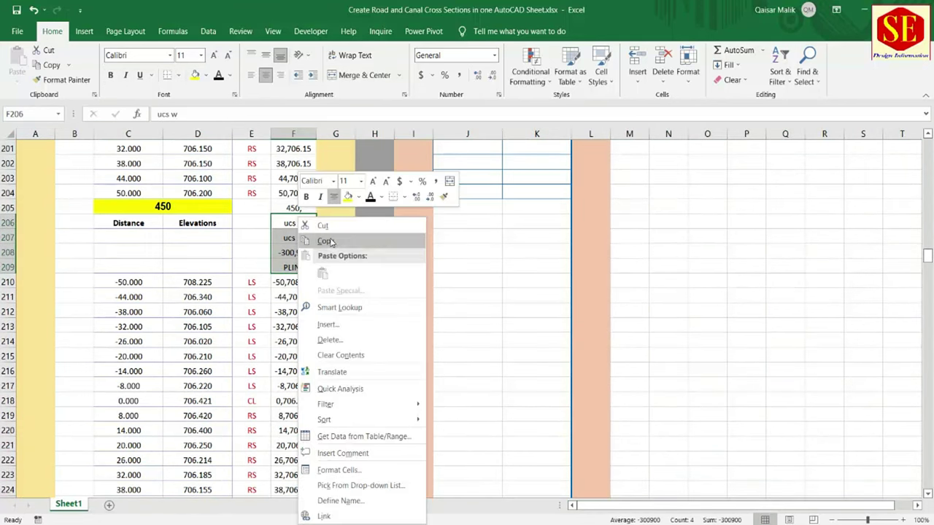
pyautogui.click(314, 295)
pyautogui.scroll(-4, 315, 317)
# Paste the header into F228 and change the F230 origin to -600,900.
pyautogui.click(295, 376)
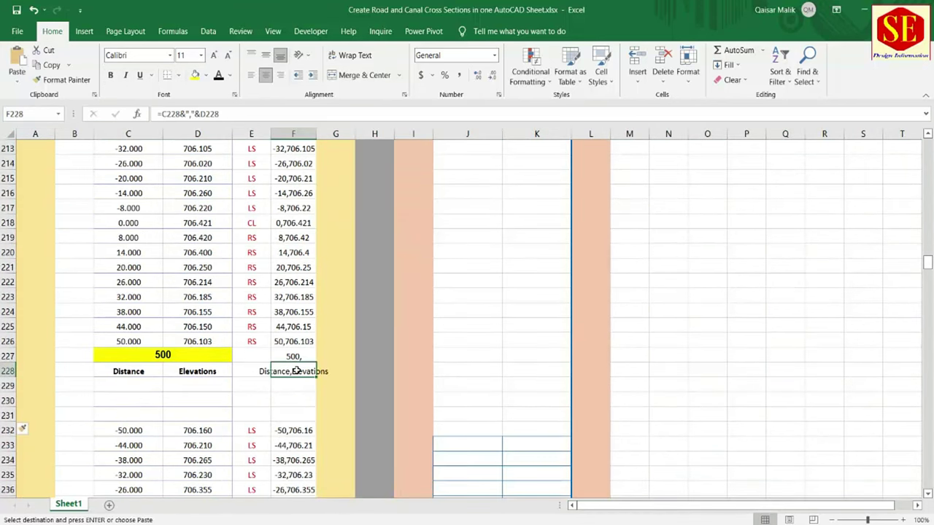
pyautogui.rightClick(294, 376)
pyautogui.click(323, 136)
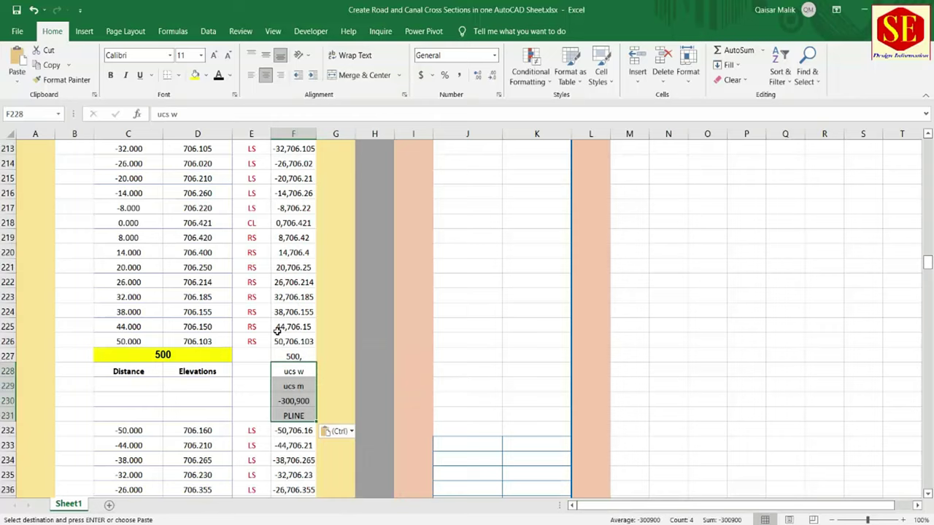
pyautogui.click(293, 405)
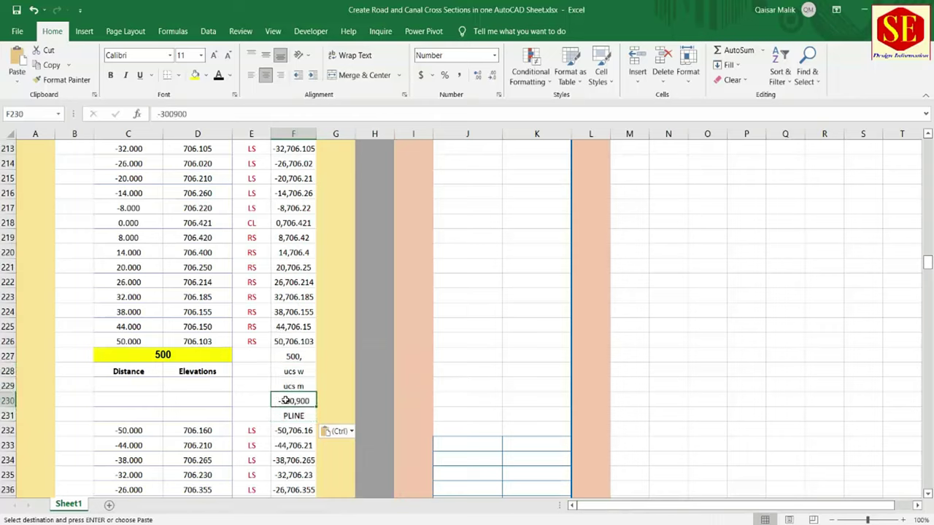
pyautogui.doubleClick(284, 401)
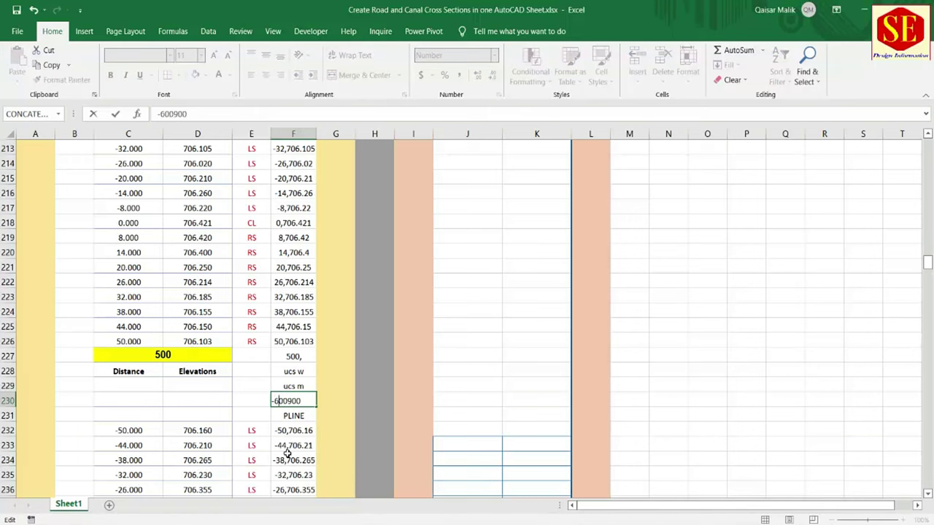
pyautogui.press('Return')
# Copy F228:F248 into AutoCAD's command line to draw section 500's polyline, then return to Excel.
pyautogui.scroll(-1, 299, 350)
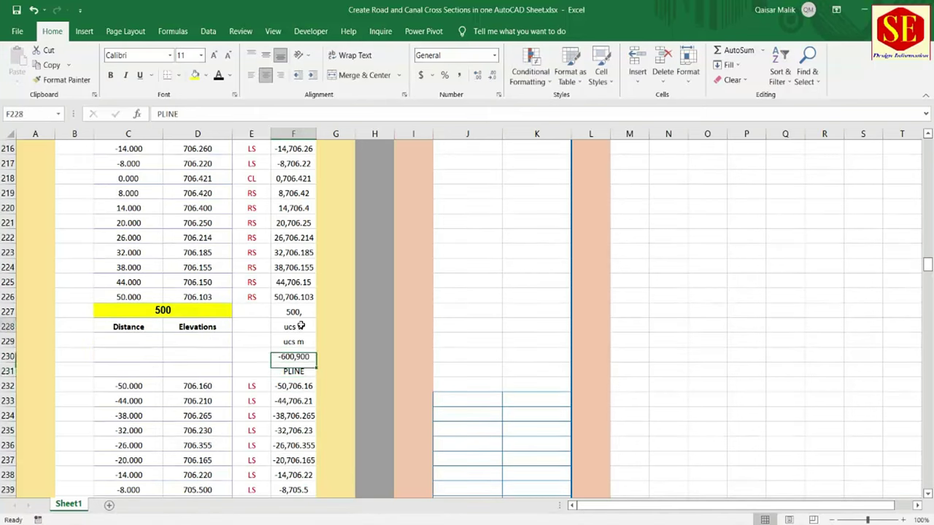
pyautogui.moveTo(301, 326)
pyautogui.mouseDown()
pyautogui.moveTo(299, 464)
pyautogui.moveTo(294, 445)
pyautogui.mouseUp()
pyautogui.rightClick(294, 445)
pyautogui.click(334, 162)
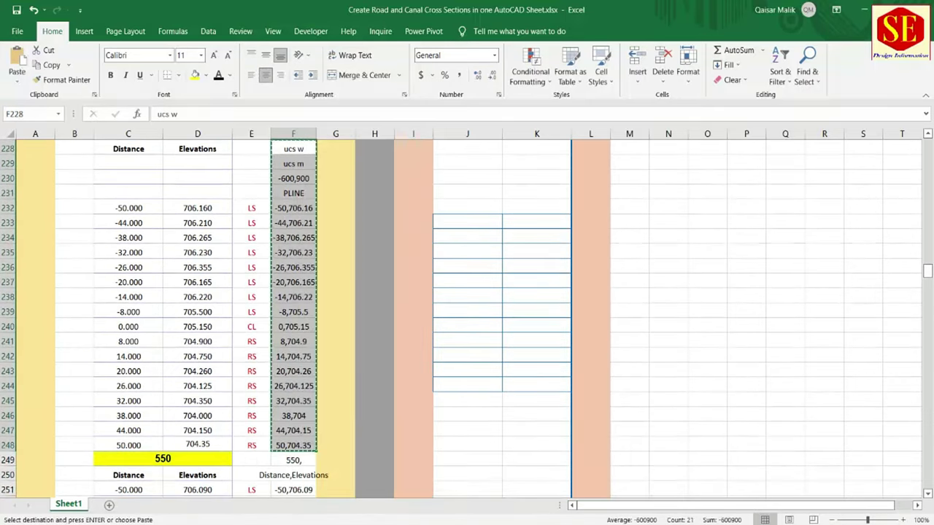
pyautogui.hotkey('alt', 'Tab')
pyautogui.rightClick(418, 487)
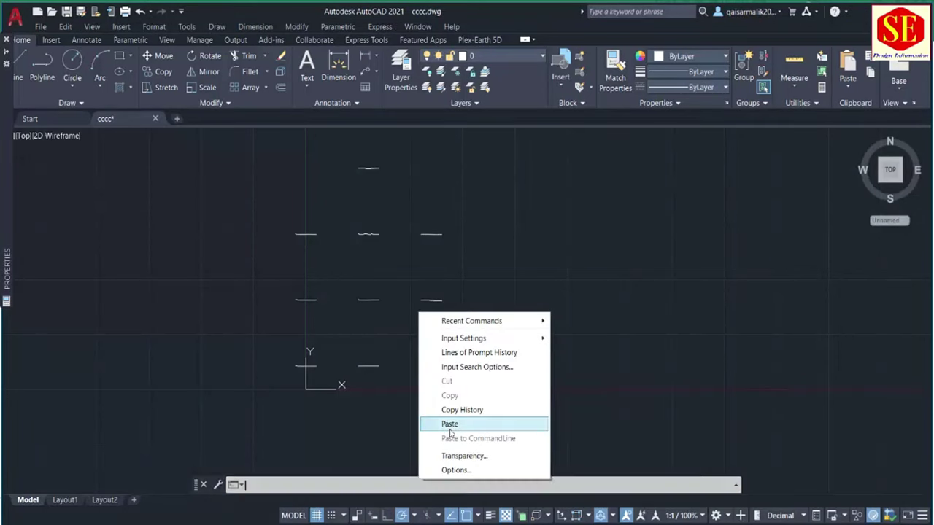
pyautogui.click(451, 425)
pyautogui.press('Escape')
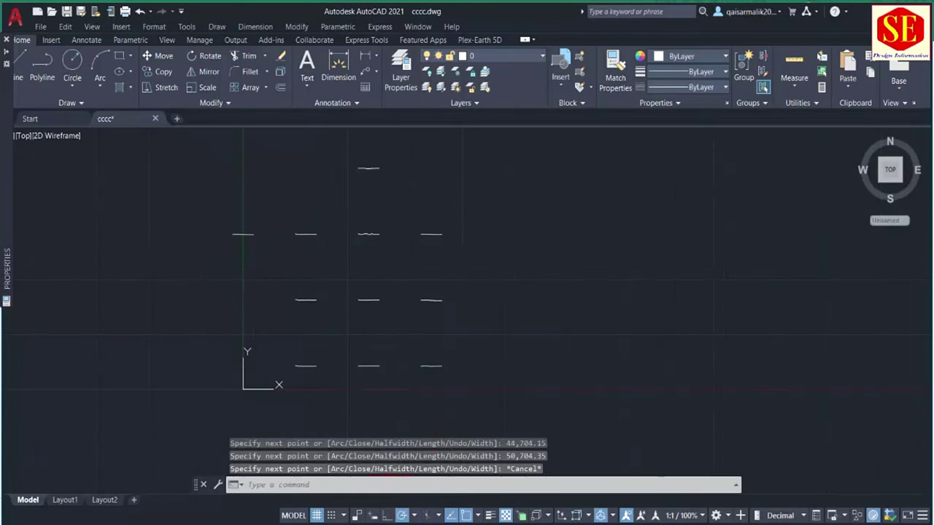
pyautogui.hotkey('alt', 'Tab')
pyautogui.scroll(1, 292, 298)
# Correct section 500's origin in F230 from -600,900 to 600,900.
pyautogui.scroll(1, 291, 298)
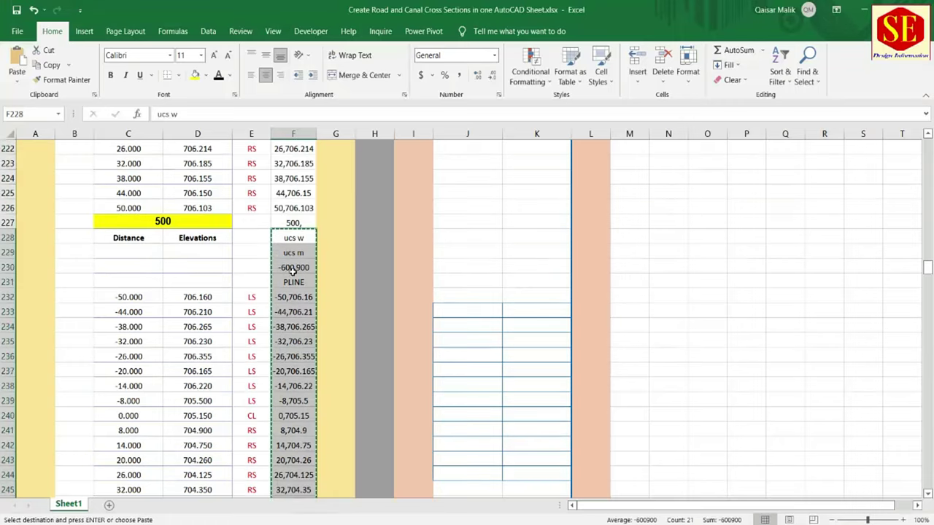
pyautogui.click(293, 268)
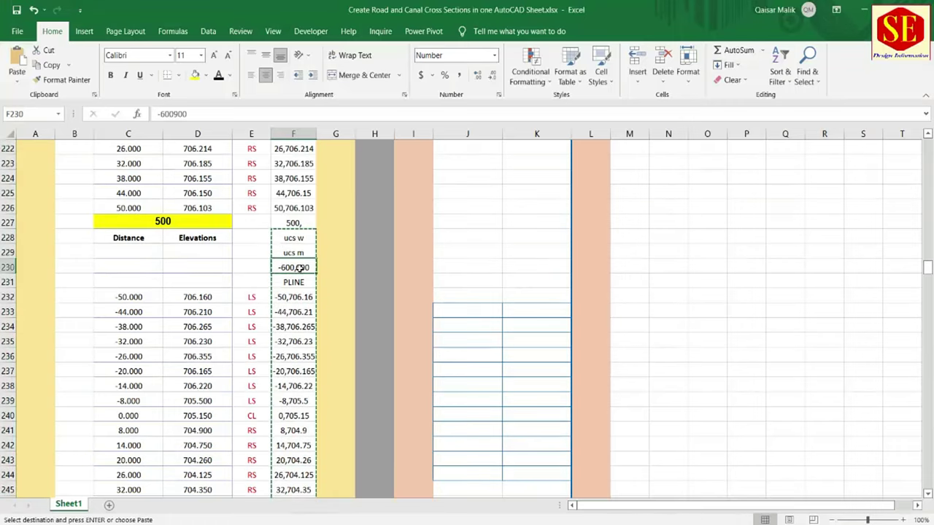
pyautogui.doubleClick(294, 267)
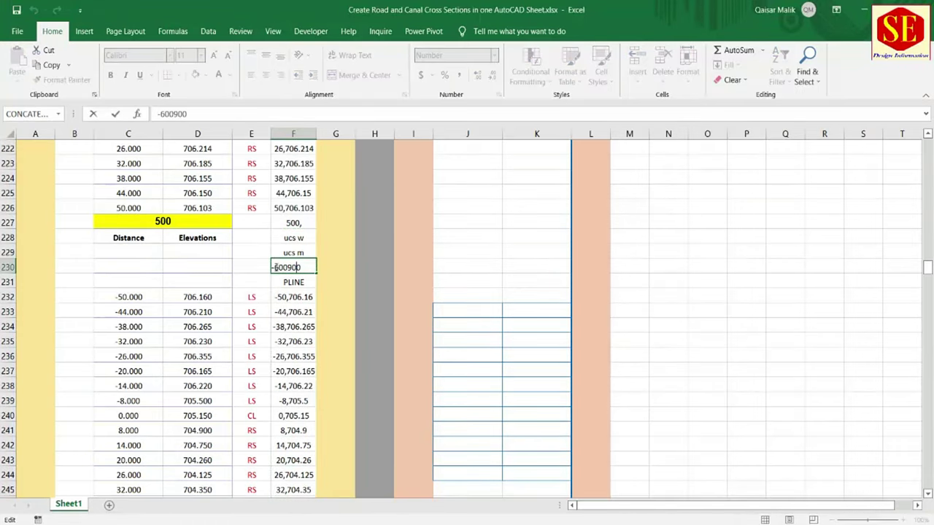
pyautogui.press('Delete')
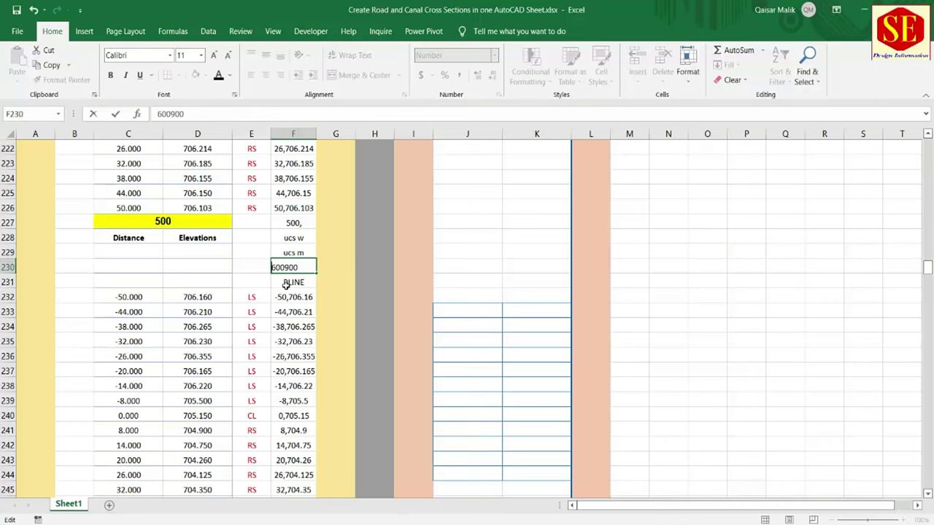
pyautogui.press('Right')
pyautogui.press('Right')
pyautogui.press('Right')
pyautogui.write(',')
pyautogui.press('Return')
# Copy the section 500 header and points F228:F248.
pyautogui.moveTo(297, 239); pyautogui.dragTo(277, 368)
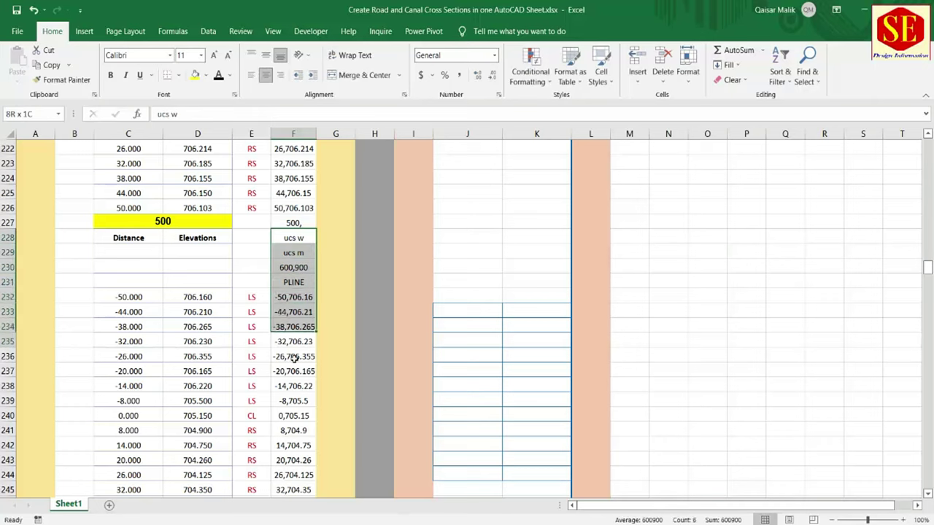
pyautogui.rightClick(277, 369)
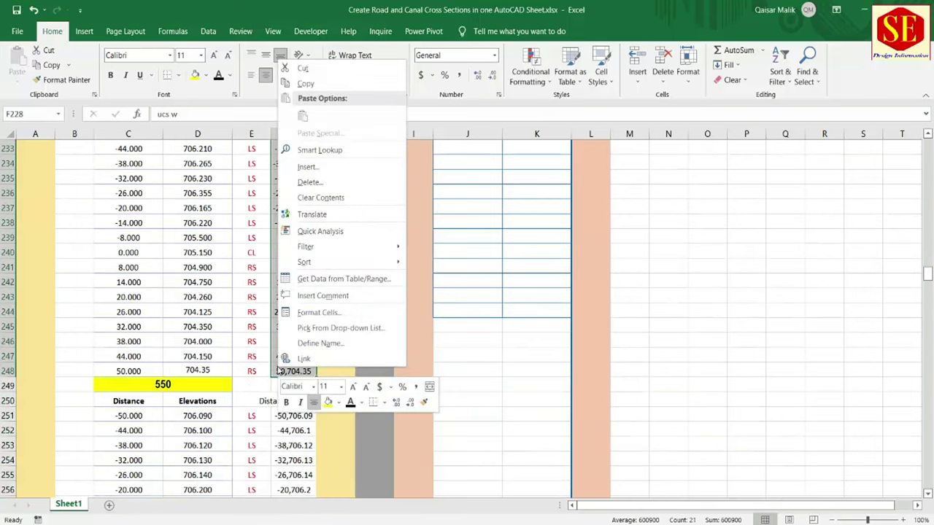
pyautogui.click(305, 83)
pyautogui.scroll(5, 302, 219)
# Paste the copied 500 block into AutoCAD's command line and pan and zoom to inspect the line.
pyautogui.hotkey('alt', 'Tab')
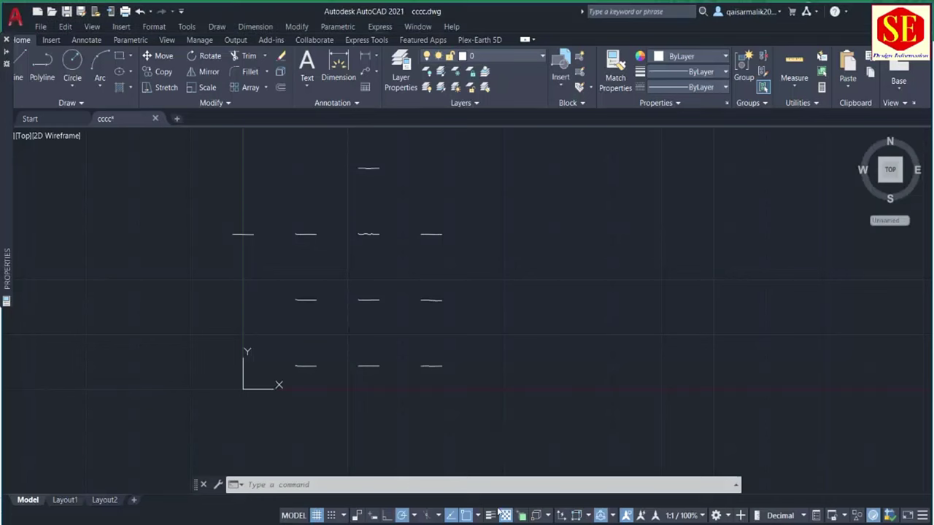
pyautogui.rightClick(459, 487)
pyautogui.click(496, 429)
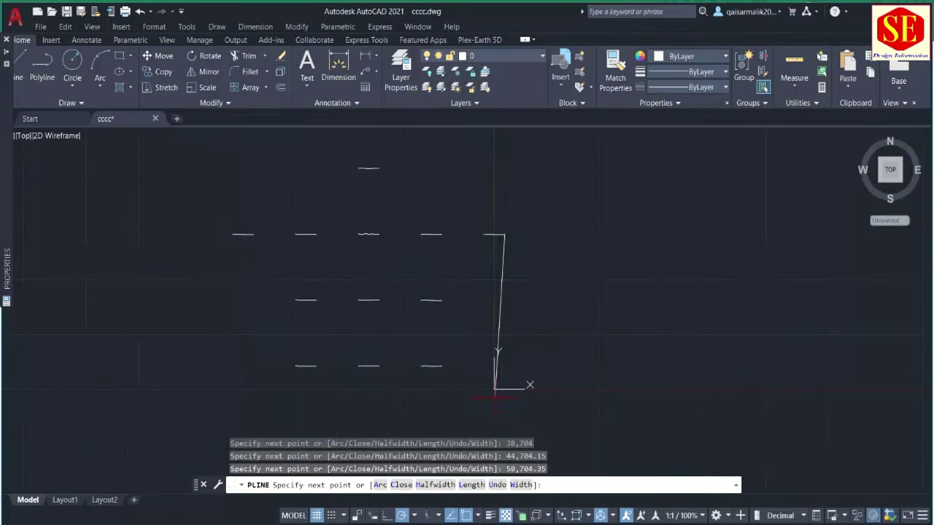
pyautogui.moveTo(418, 217); pyautogui.dragTo(438, 308, button='middle')
pyautogui.scroll(5, 443, 307)
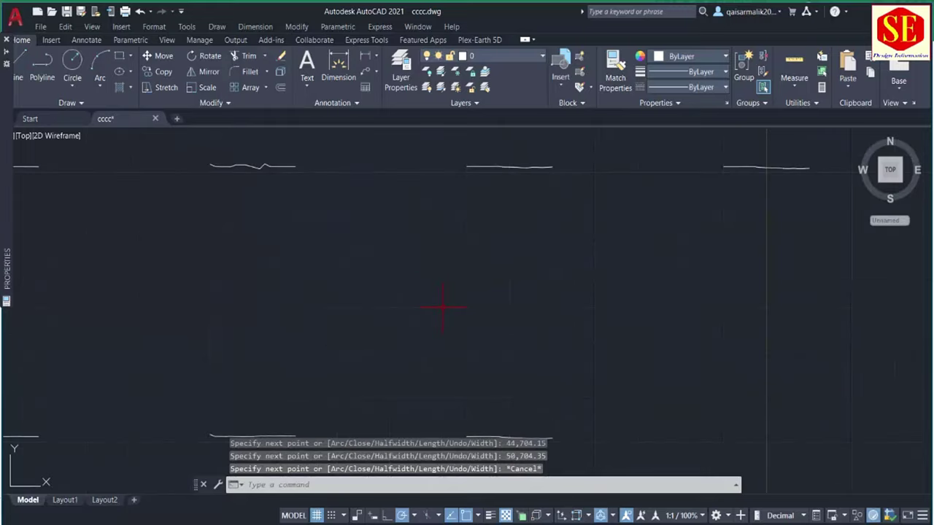
pyautogui.scroll(-4, 482, 213)
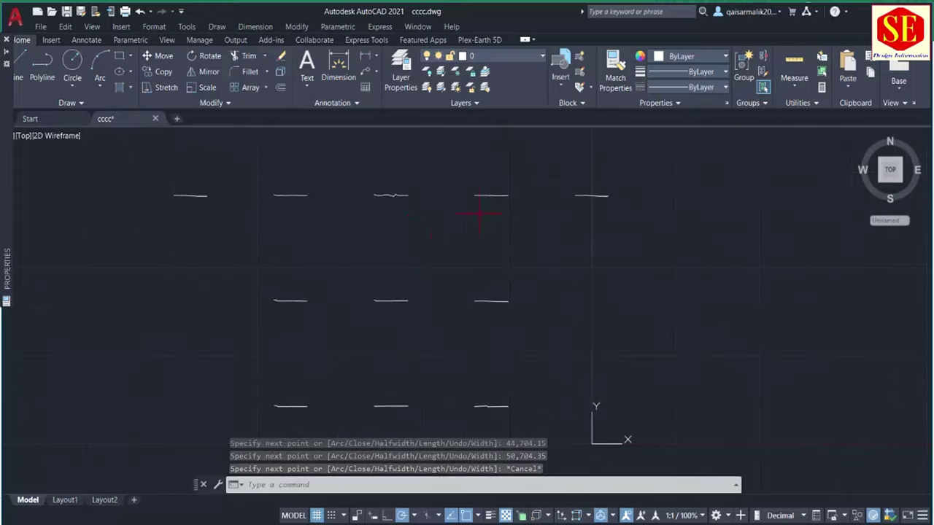
pyautogui.scroll(5, 387, 192)
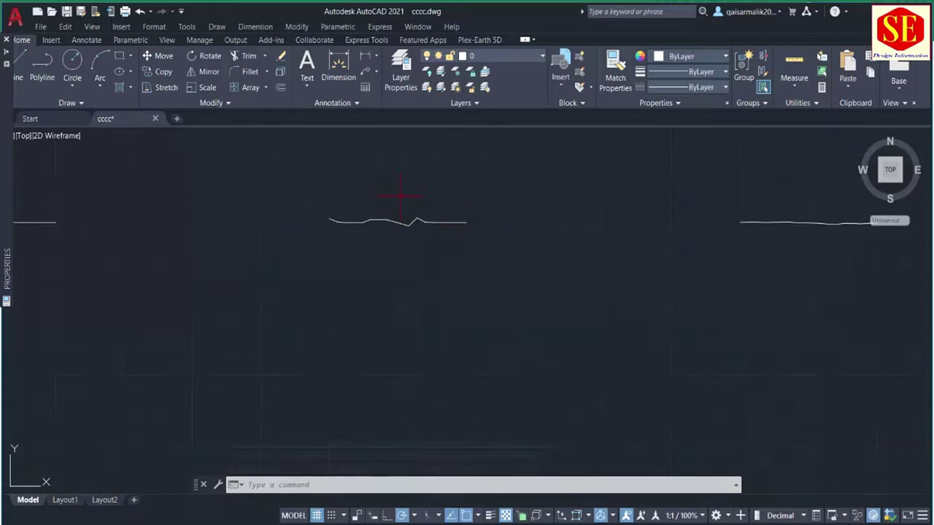
# Return to Excel and scroll back to the top of the sheet.
pyautogui.hotkey('alt', 'Tab')
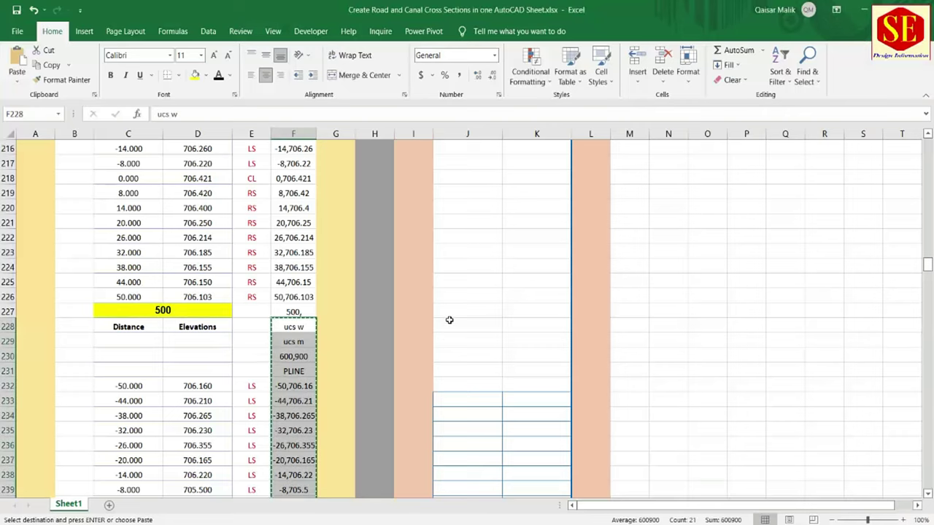
pyautogui.scroll(8, 448, 315)
pyautogui.scroll(5, 448, 314)
pyautogui.moveTo(926, 246); pyautogui.dragTo(926, 144)
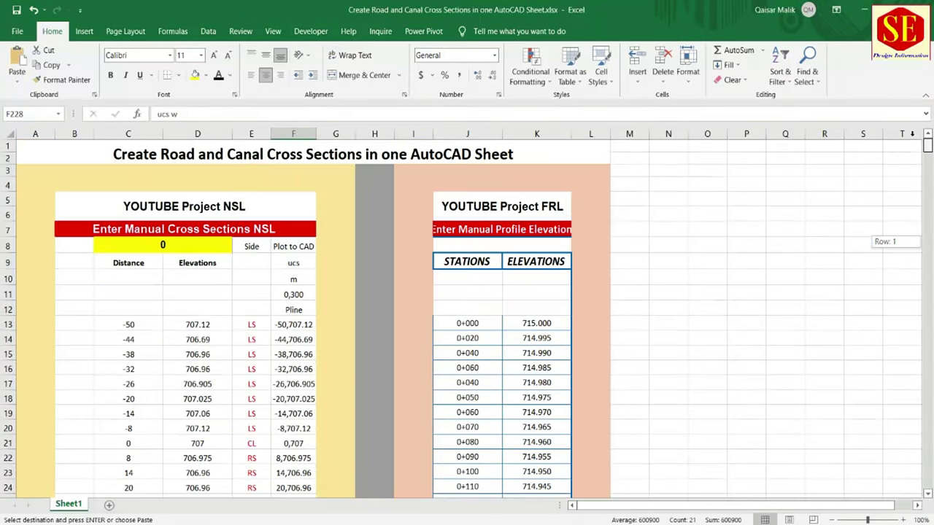
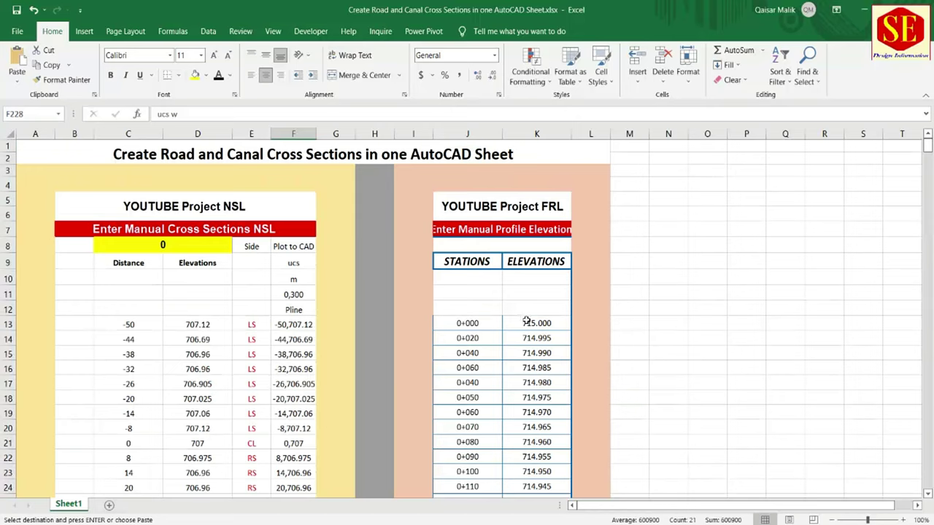
# Switch from the Excel workbook back to the AutoCAD drawing cccc.dwg.
pyautogui.hotkey('alt', 'Tab')
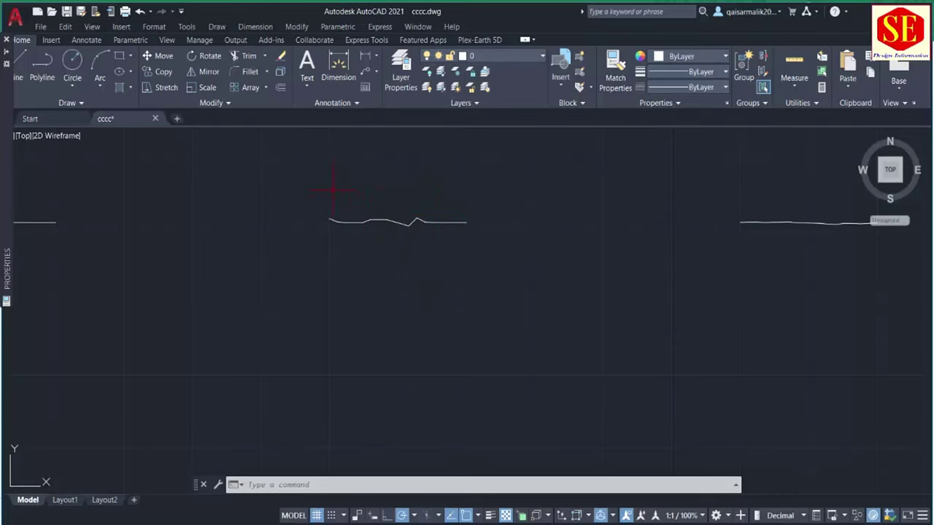
# Label three profile vertices with Dist/Ele leaders: Dist= -586, -550 and -592.
pyautogui.scroll(-2, 421, 210)
pyautogui.scroll(-2, 375, 194)
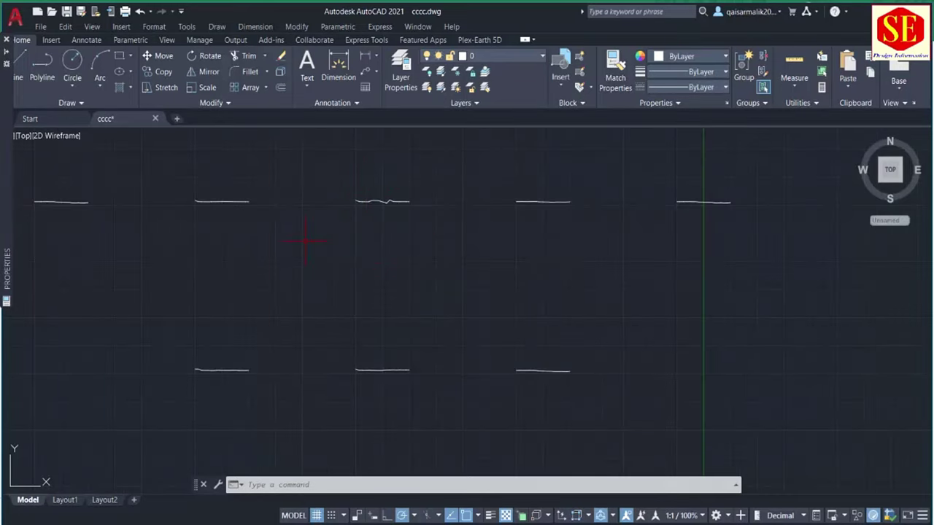
pyautogui.scroll(-2, 315, 238)
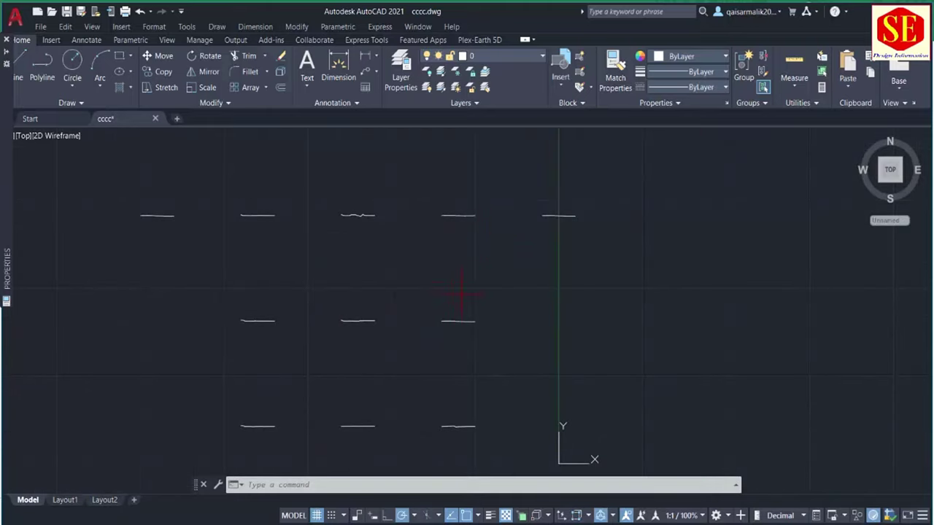
pyautogui.scroll(5, 385, 204)
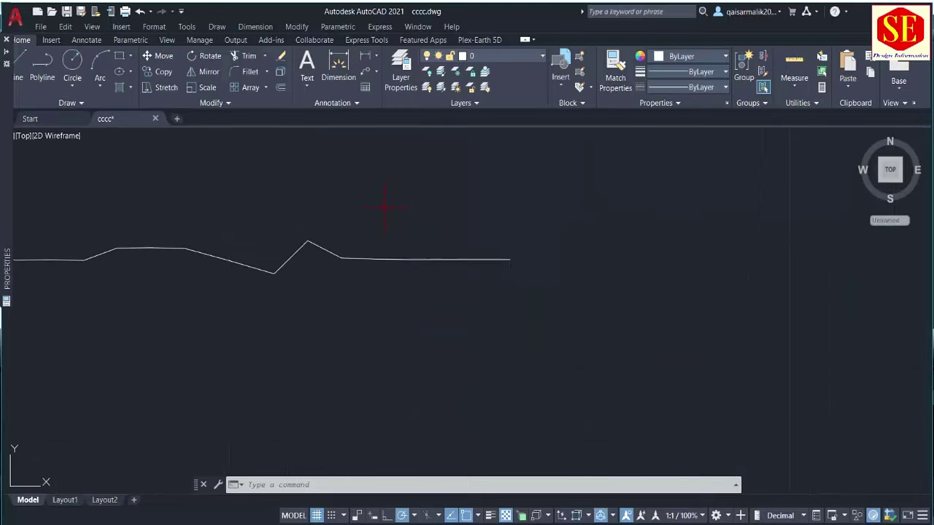
pyautogui.write('l')
pyautogui.press('Return')
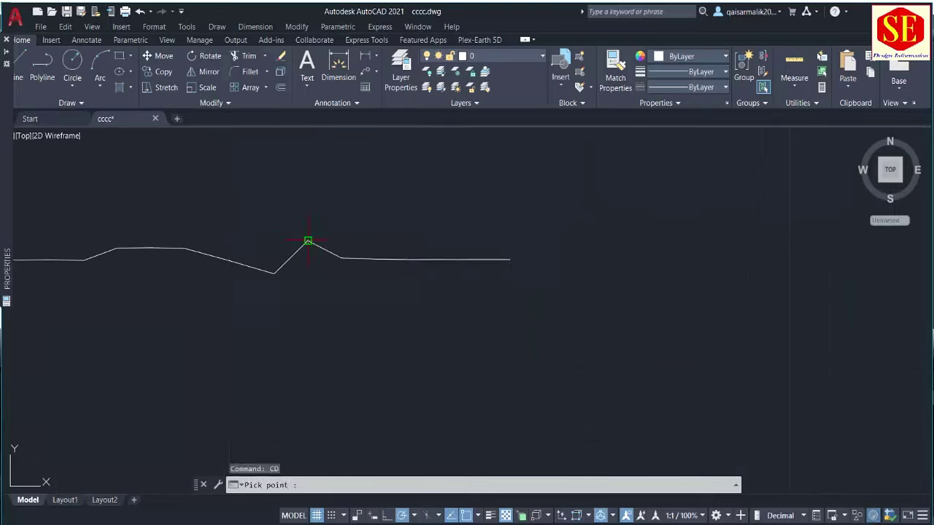
pyautogui.click(308, 241)
pyautogui.click(347, 189)
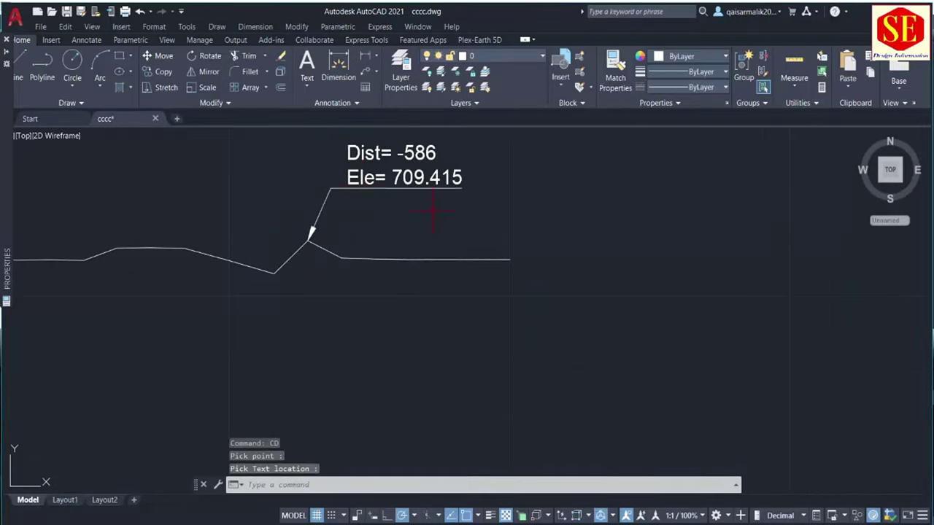
pyautogui.press('Return')
pyautogui.click(509, 259)
pyautogui.click(534, 200)
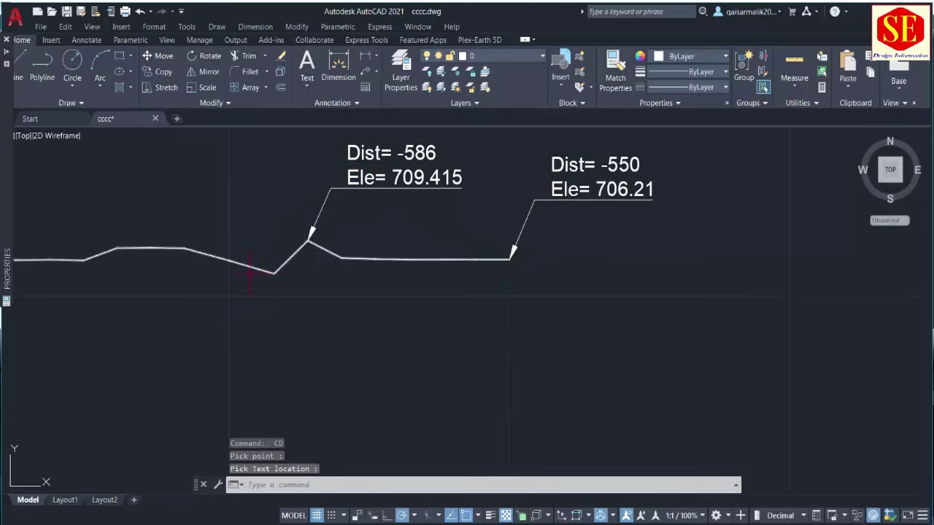
pyautogui.press('Return')
pyautogui.click(273, 273)
pyautogui.click(259, 184)
# Label the profile's left vertices with Dist/Ele leaders: Dist= -608, -644 and -650.
pyautogui.moveTo(259, 184)
pyautogui.mouseDown(button='middle')
pyautogui.moveTo(396, 238)
pyautogui.moveTo(613, 261)
pyautogui.mouseUp(button='middle')
pyautogui.press('Return')
pyautogui.click(539, 328)
pyautogui.click(540, 367)
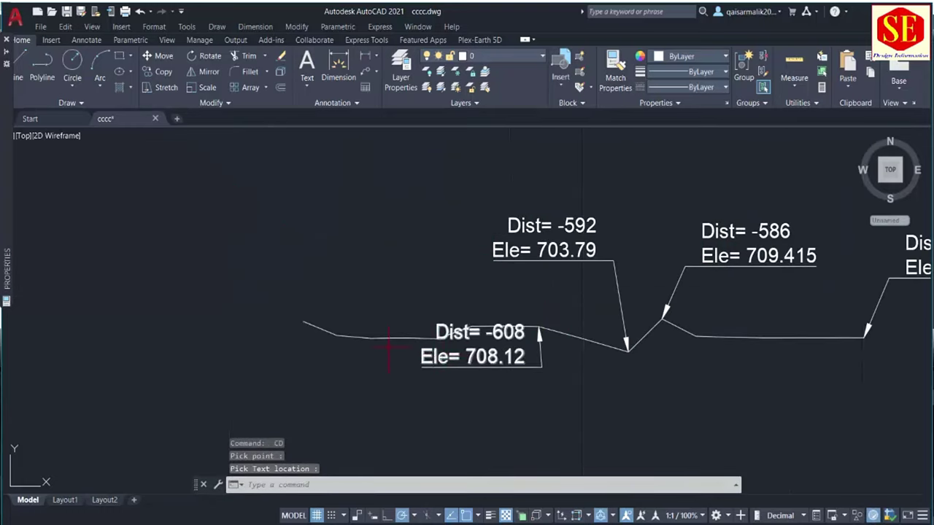
pyautogui.press('Return')
pyautogui.click(337, 337)
pyautogui.click(330, 250)
pyautogui.press('Return')
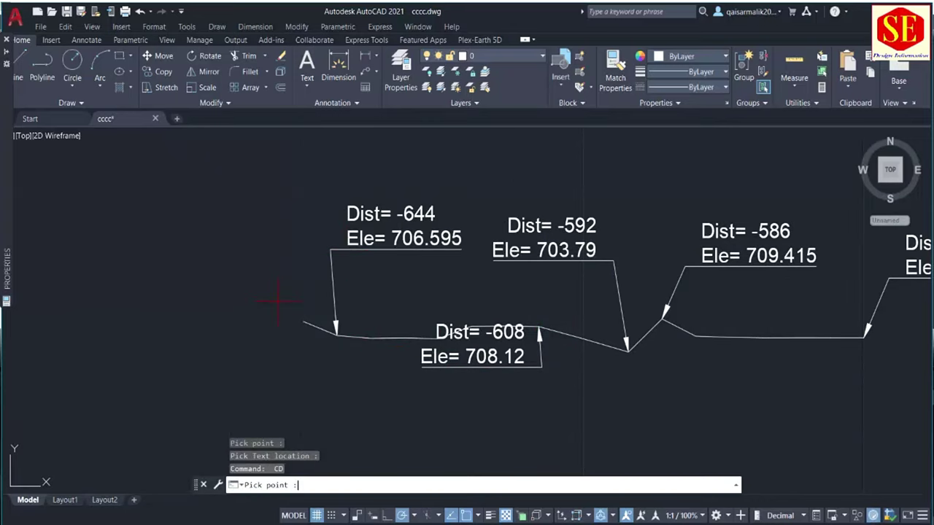
pyautogui.click(303, 321)
pyautogui.click(230, 250)
pyautogui.scroll(-8, 521, 292)
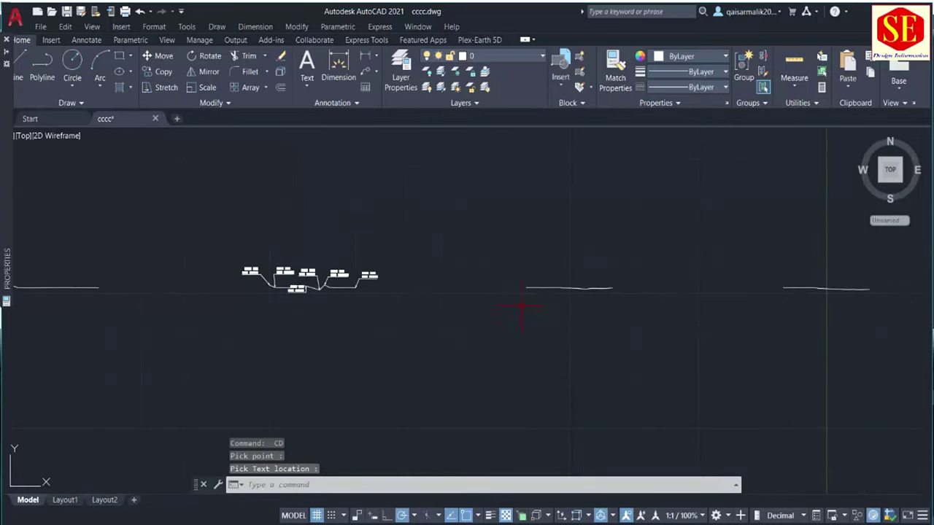
pyautogui.scroll(3, 583, 277)
# Label the next cross-section's vertices with Dist/Ele leaders: Dist= -350, -320 and -286.
pyautogui.press('Return')
pyautogui.click(515, 267)
pyautogui.click(482, 213)
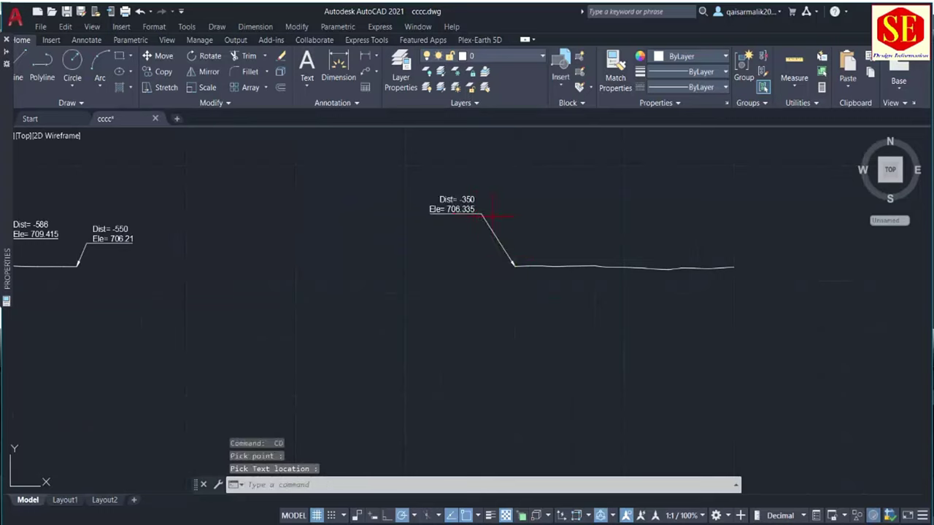
pyautogui.press('Return')
pyautogui.click(581, 266)
pyautogui.click(586, 227)
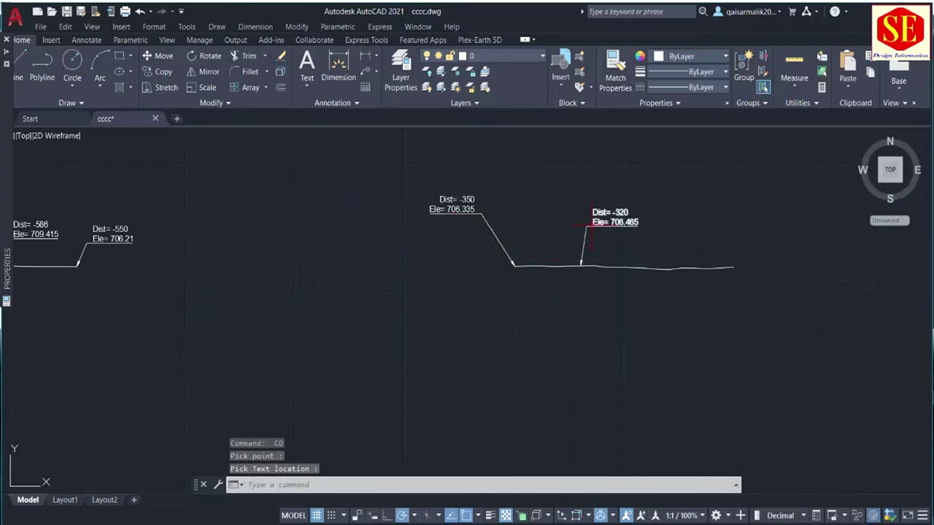
pyautogui.press('Return')
pyautogui.click(655, 269)
pyautogui.click(678, 226)
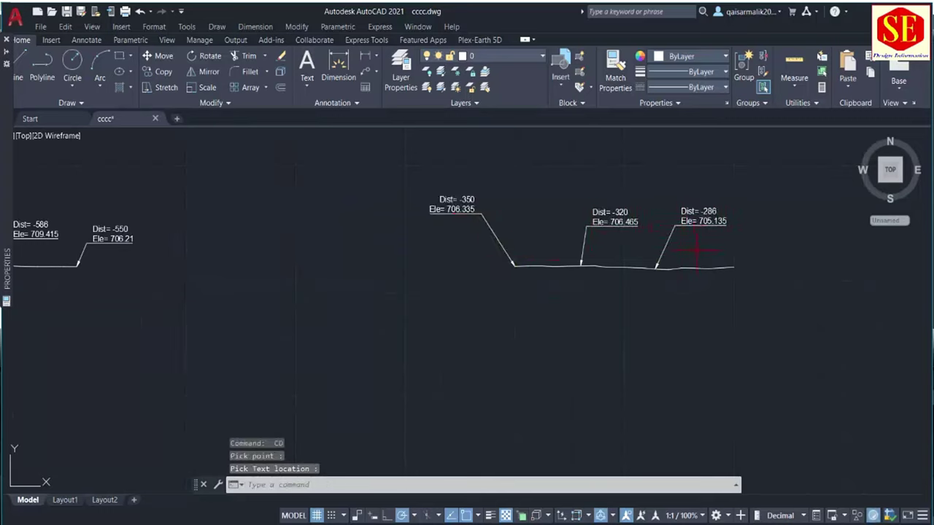
pyautogui.moveTo(697, 267); pyautogui.dragTo(453, 246, button='middle')
pyautogui.scroll(2, 620, 267)
# Check the loaded applications and Startup Suite contents with AP, then close the window.
pyautogui.scroll(-5, 222, 271)
pyautogui.write('A')
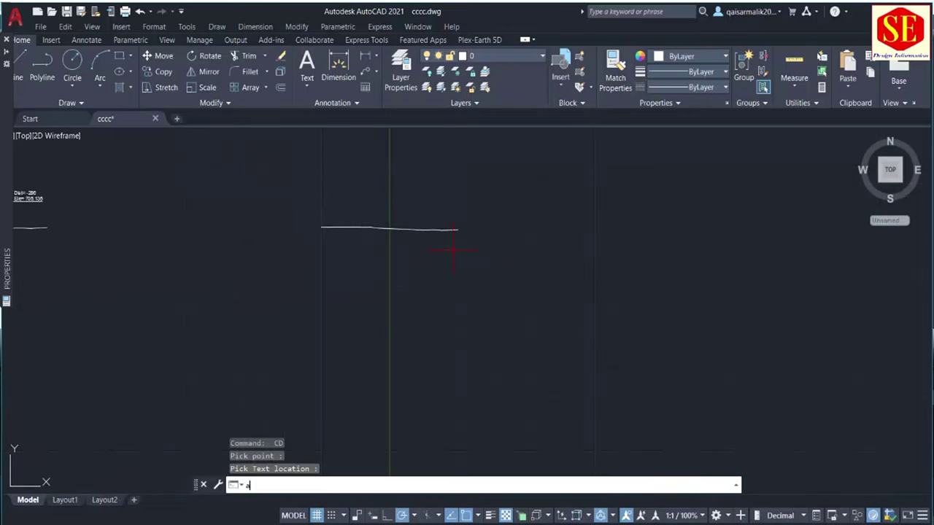
pyautogui.write('P')
pyautogui.press('Return')
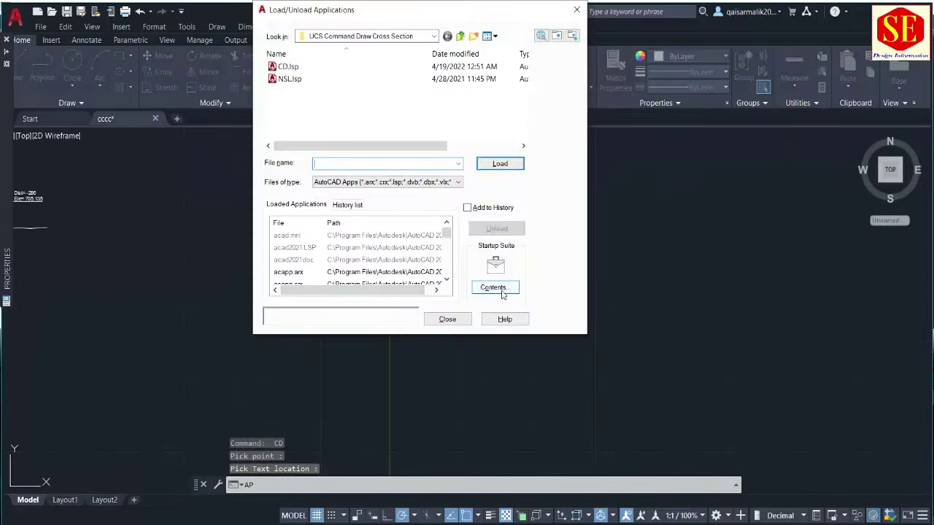
pyautogui.click(493, 288)
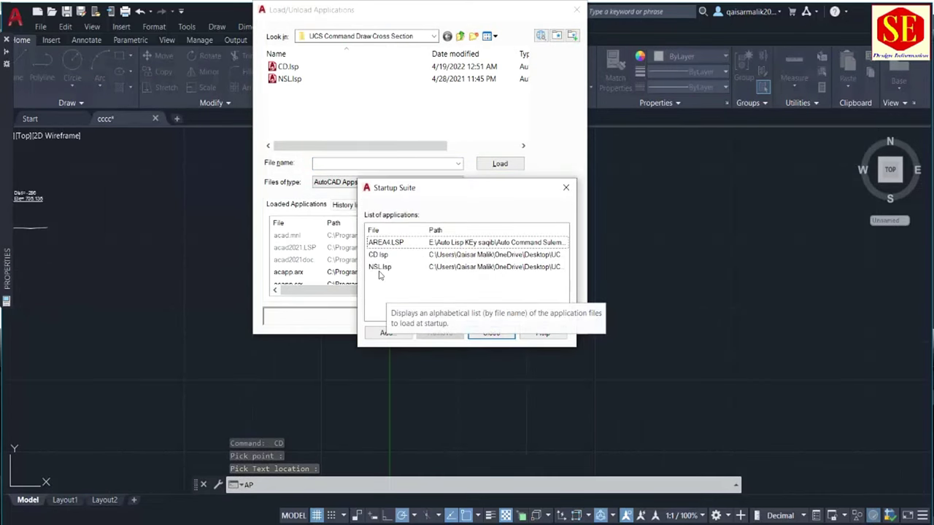
pyautogui.click(487, 332)
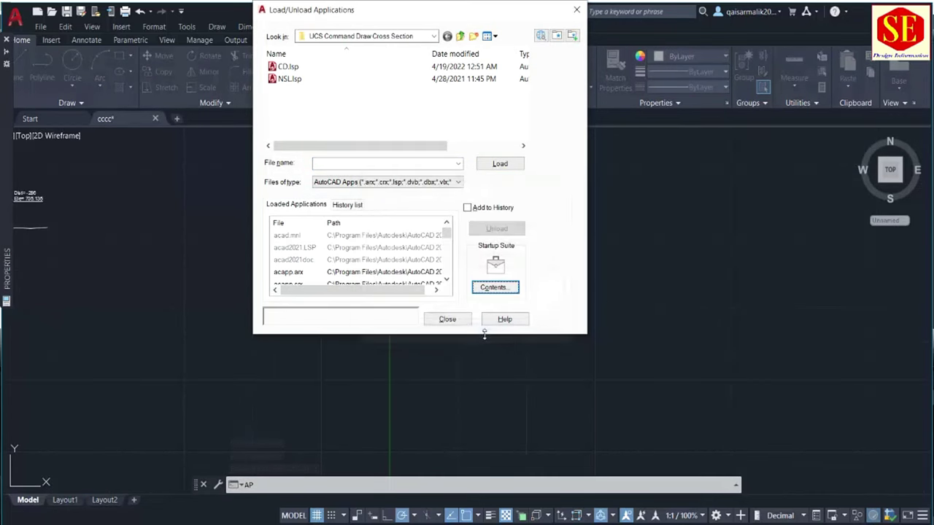
pyautogui.click(446, 320)
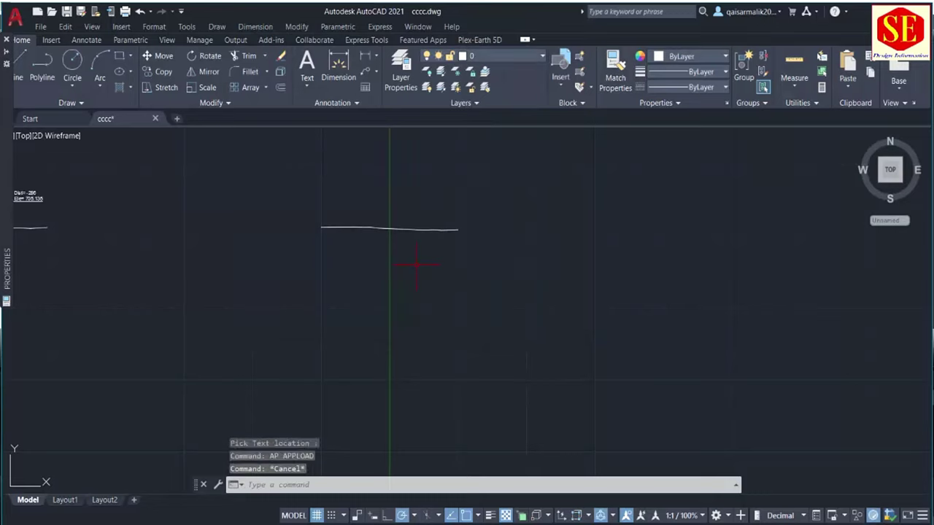
# Run NSL on the ground-profile polyline and place the generated table beside it.
pyautogui.write('NS')
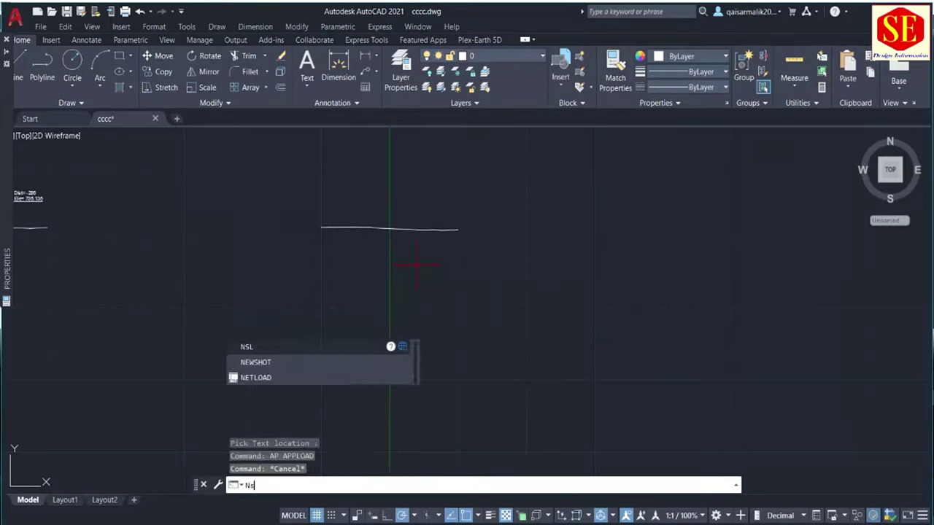
pyautogui.write('L')
pyautogui.press('Return')
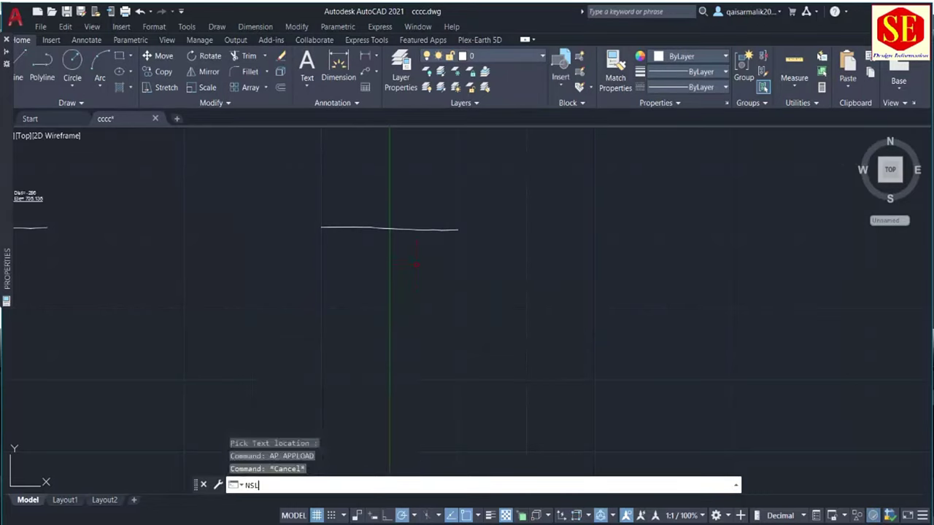
pyautogui.click(414, 227)
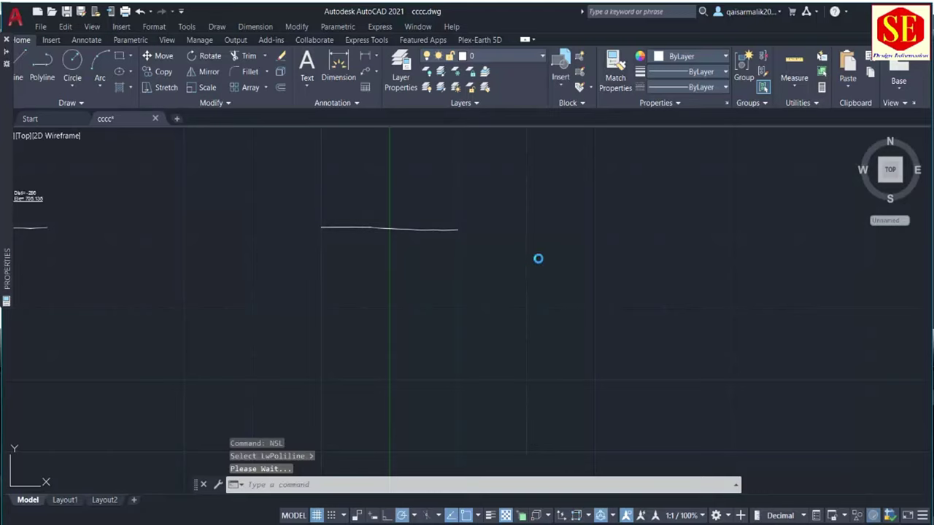
pyautogui.click(502, 240)
pyautogui.scroll(4, 502, 240)
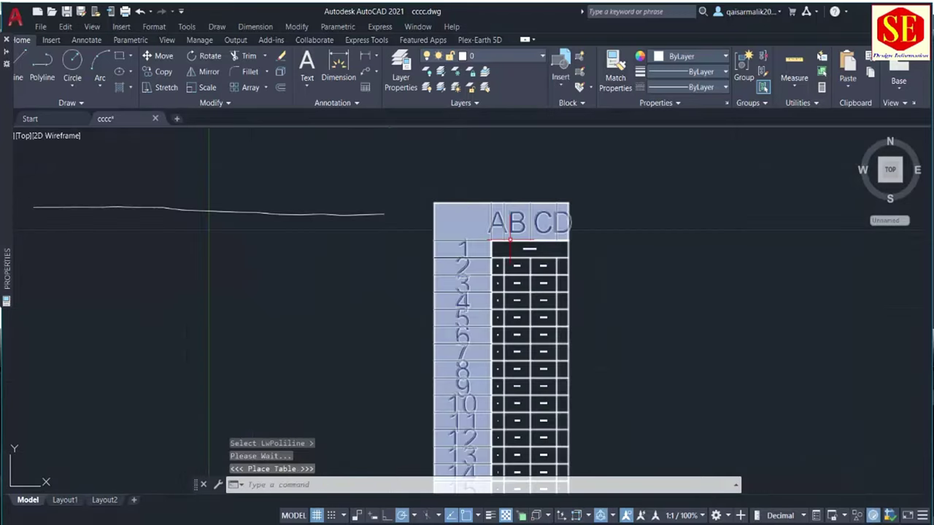
pyautogui.press('Escape')
pyautogui.scroll(-2, 573, 337)
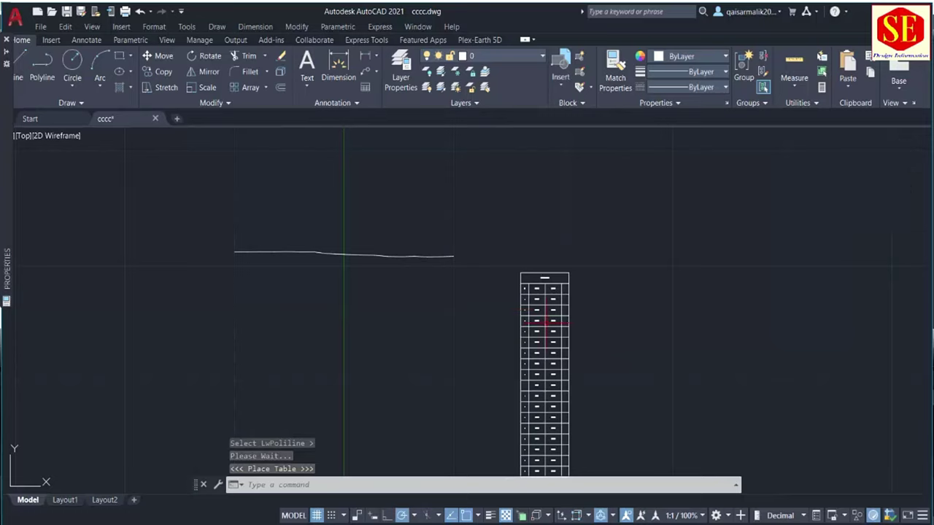
# Rotate the NSL table 90° so it lies horizontally.
pyautogui.write('ro')
pyautogui.press('Return')
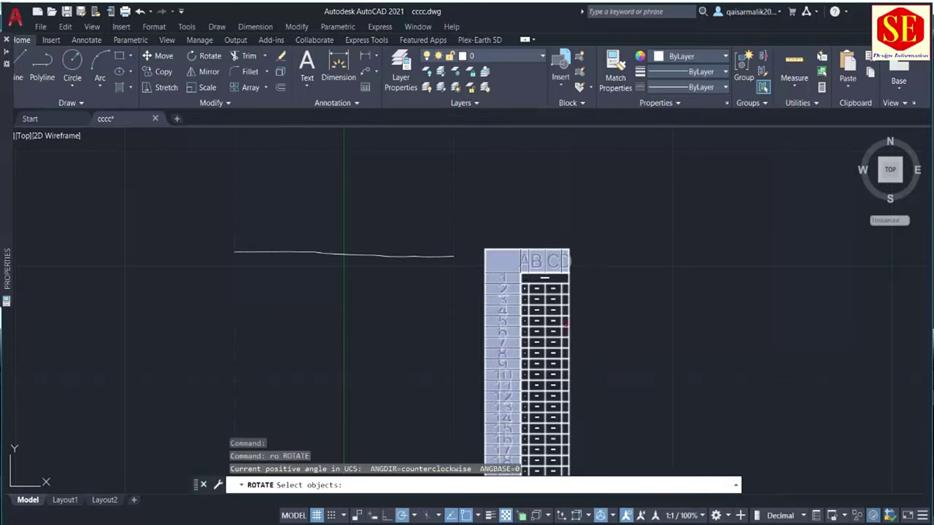
pyautogui.click(565, 322)
pyautogui.press('Return')
pyautogui.click(584, 356)
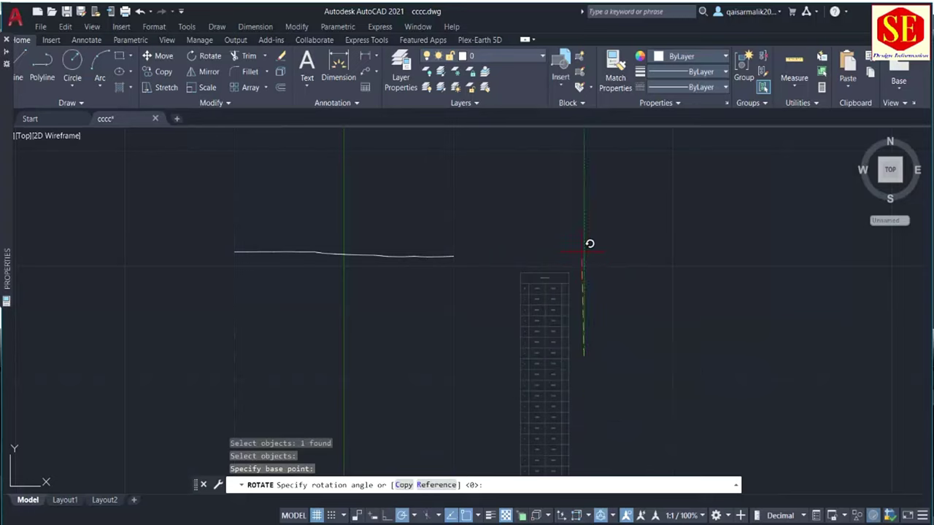
pyautogui.click(593, 267)
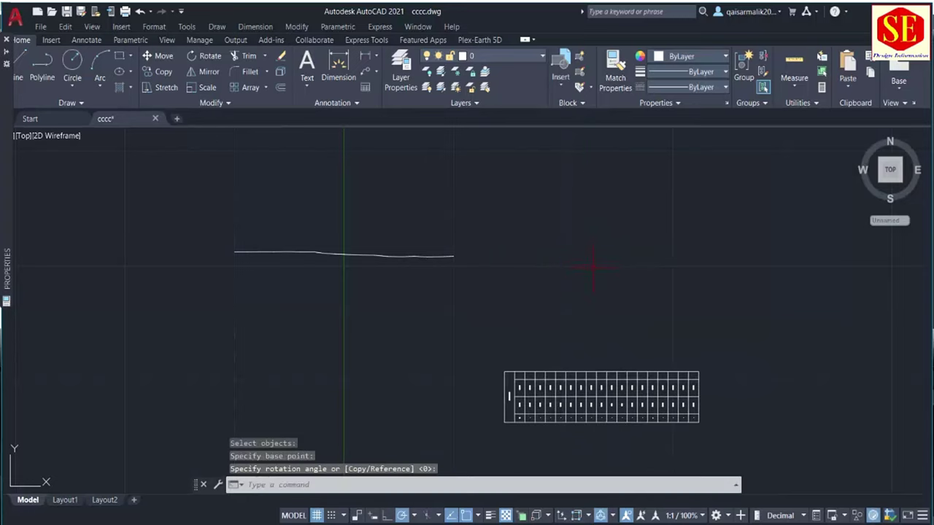
# Move the table to sit just below the profile line.
pyautogui.write('m')
pyautogui.press('Return')
pyautogui.click(657, 394)
pyautogui.press('Return')
pyautogui.click(676, 358)
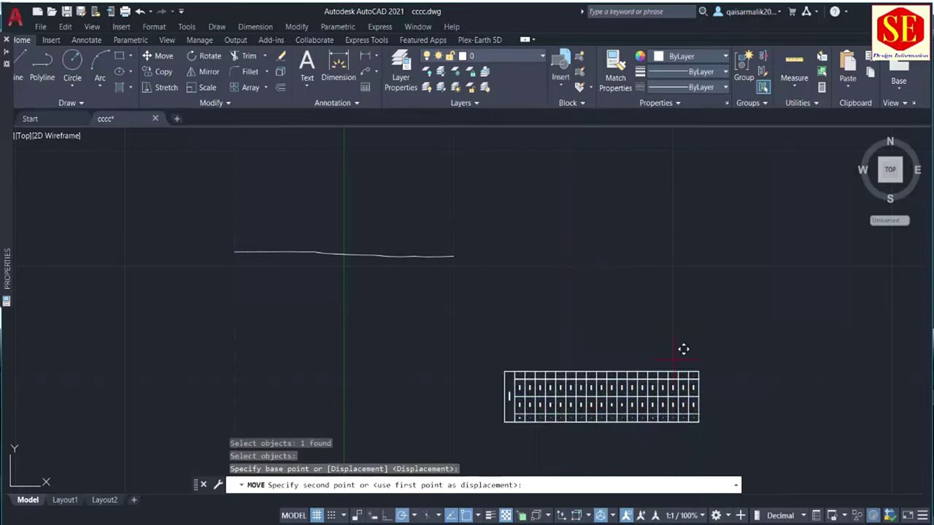
pyautogui.click(427, 254)
# Explode the table into lines and erase the unwanted lines across it.
pyautogui.moveTo(430, 264); pyautogui.dragTo(400, 280)
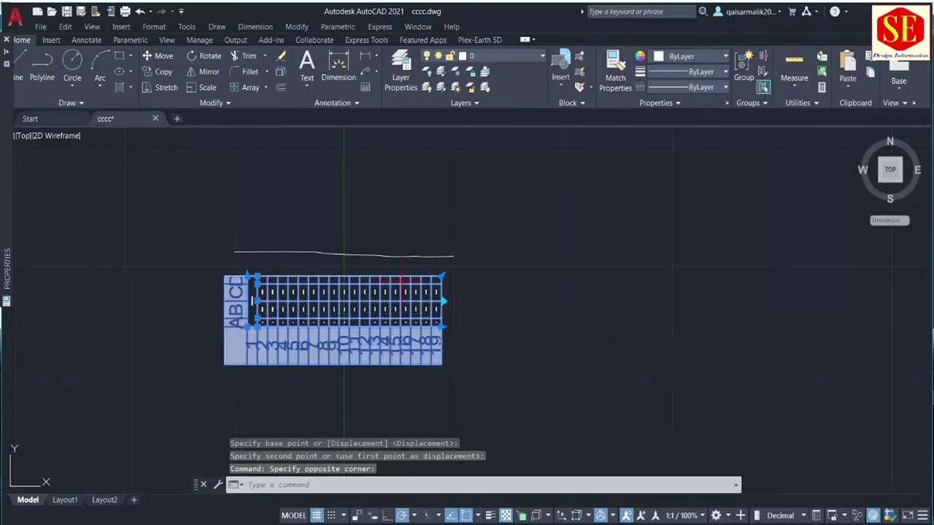
pyautogui.write('x')
pyautogui.press('Return')
pyautogui.scroll(2, 455, 285)
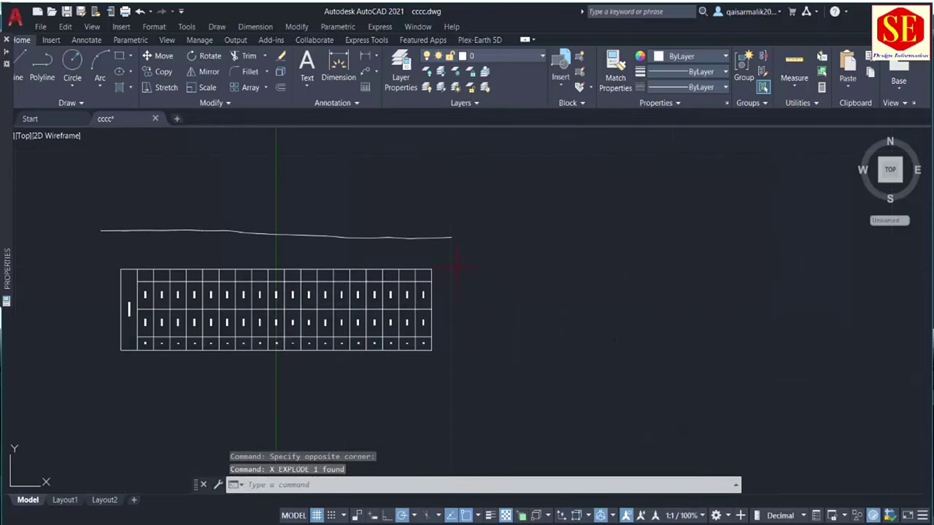
pyautogui.click(457, 256)
pyautogui.click(86, 282)
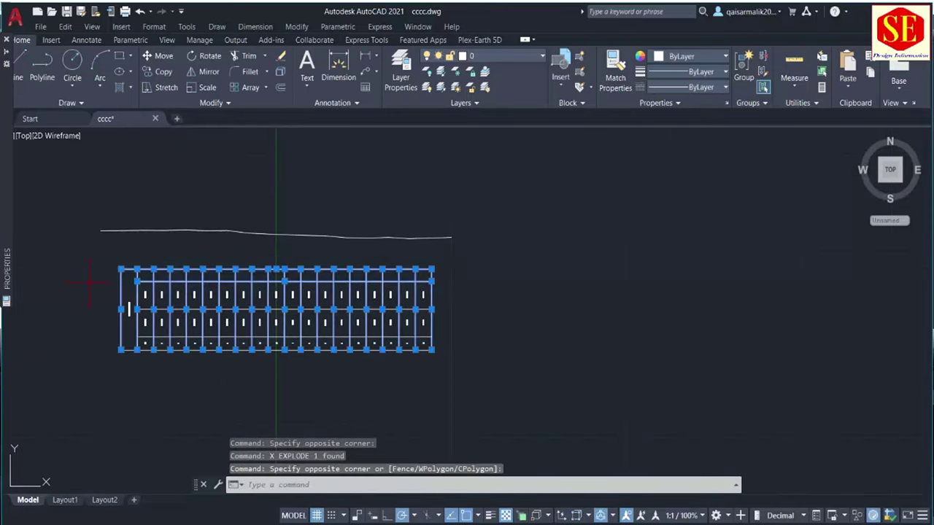
pyautogui.write('e')
pyautogui.press('Return')
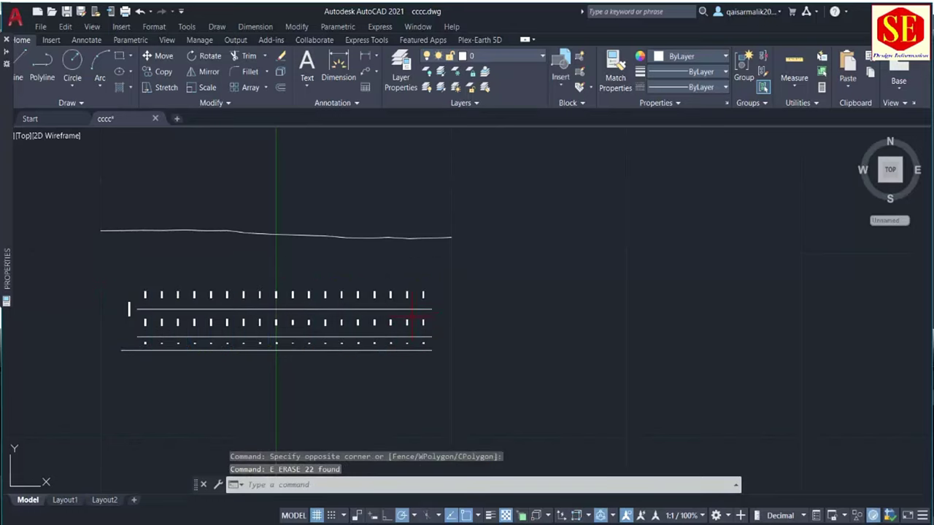
# Erase the bottom dot row and its line from the label band.
pyautogui.moveTo(197, 344); pyautogui.dragTo(280, 330, button='middle')
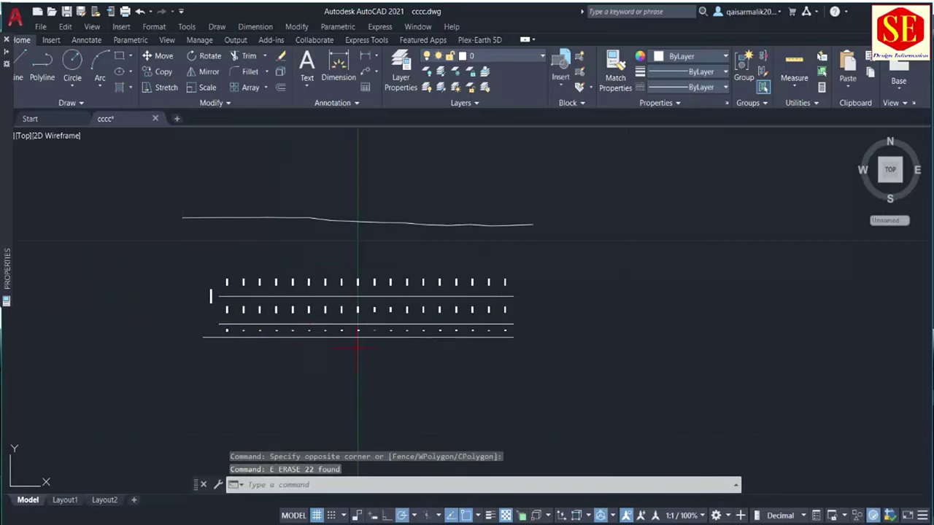
pyautogui.click(532, 325)
pyautogui.click(188, 357)
pyautogui.press('Return')
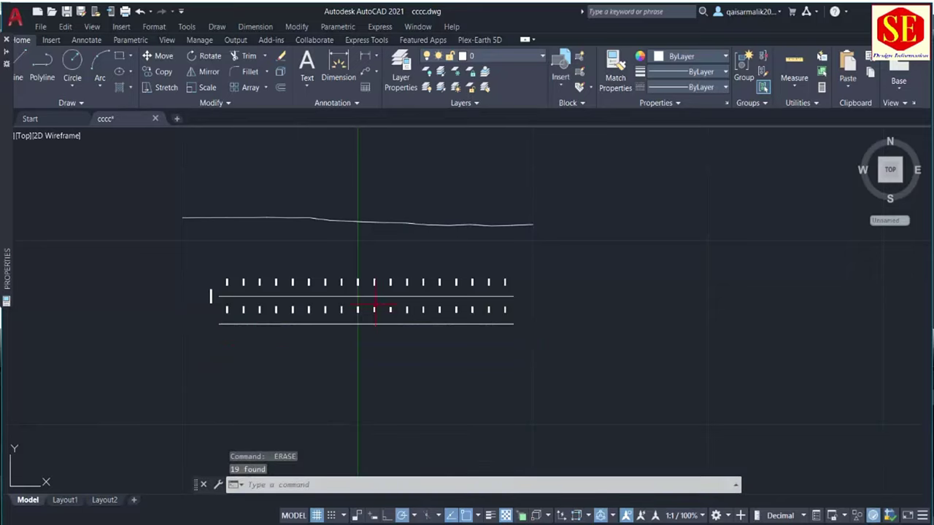
pyautogui.click(522, 317)
pyautogui.press('Escape')
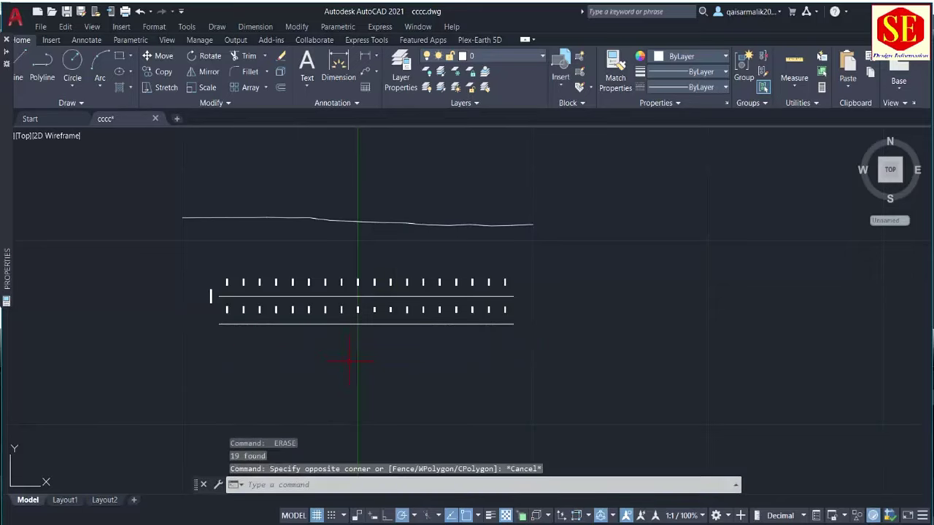
# Scale the remaining label band by a factor of 1.25.
pyautogui.click(246, 485)
pyautogui.write('SC')
pyautogui.press('Return')
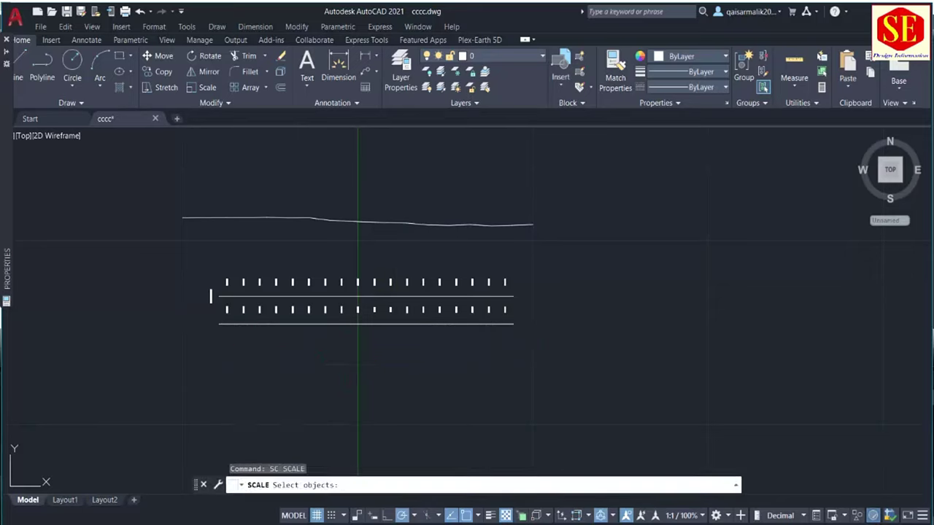
pyautogui.click(530, 264)
pyautogui.press('Return')
pyautogui.click(402, 380)
pyautogui.write('1')
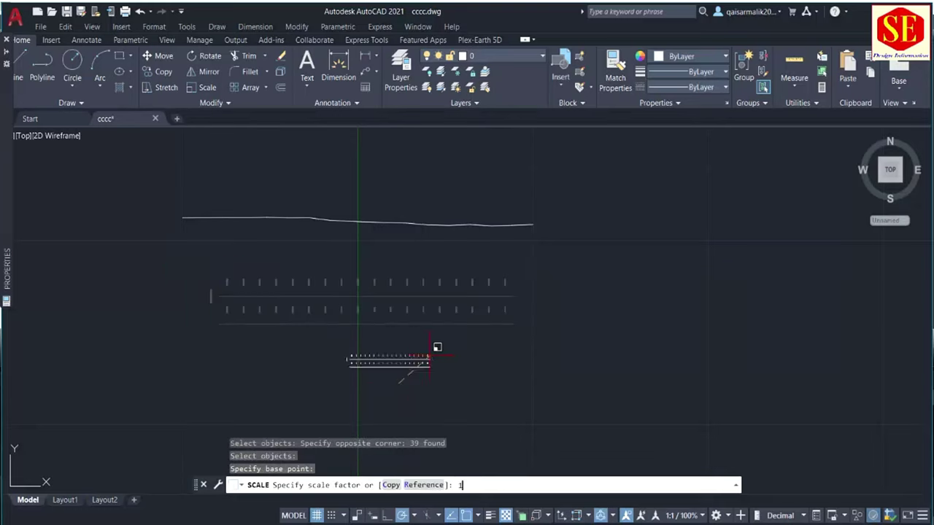
pyautogui.write('.25')
pyautogui.press('Return')
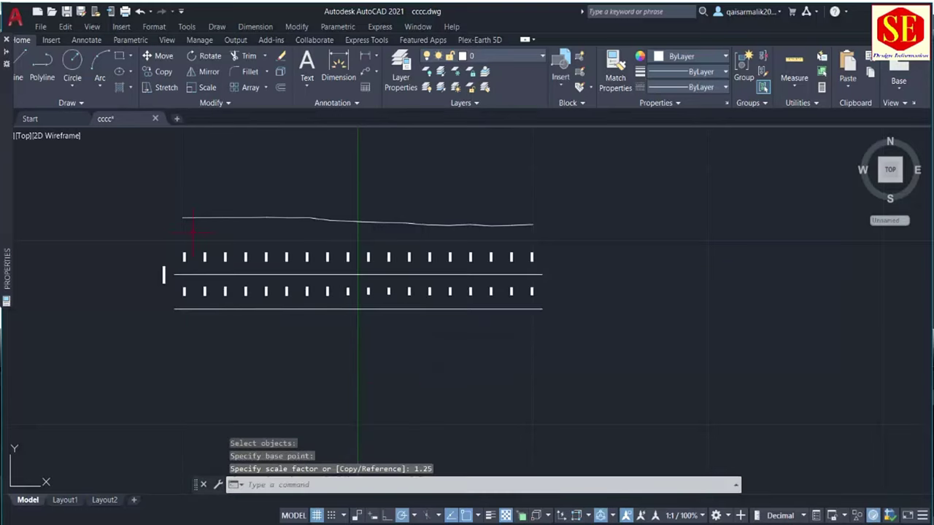
# Pan and zoom across the profiles to bring the unlabelled ground profile into view.
pyautogui.scroll(4, 439, 257)
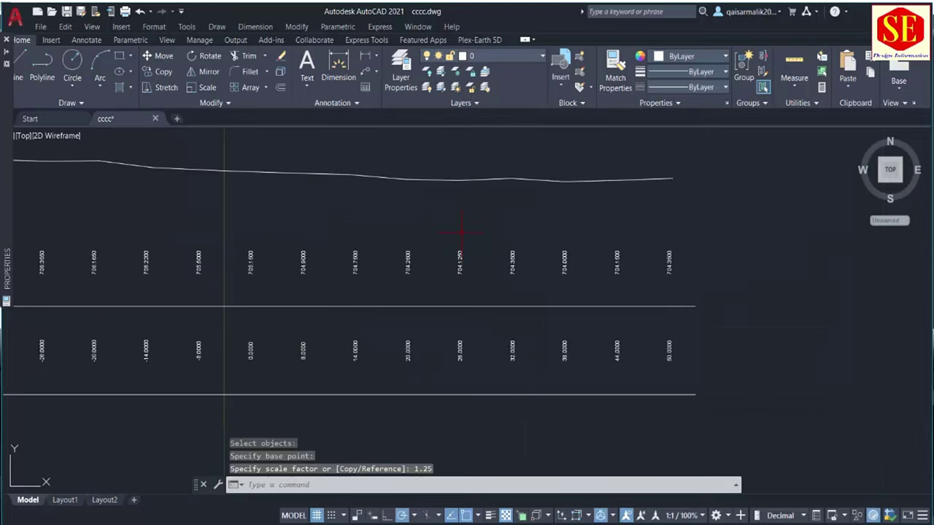
pyautogui.scroll(-4, 461, 233)
pyautogui.scroll(-4, 234, 244)
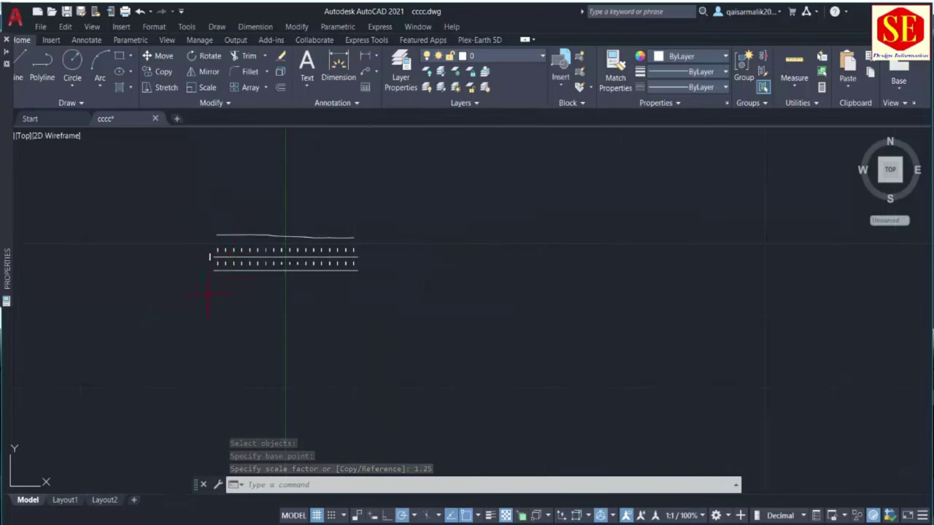
pyautogui.moveTo(209, 287); pyautogui.dragTo(546, 285, button='middle')
pyautogui.scroll(5, 603, 248)
pyautogui.scroll(2, 603, 248)
pyautogui.scroll(-2, 576, 234)
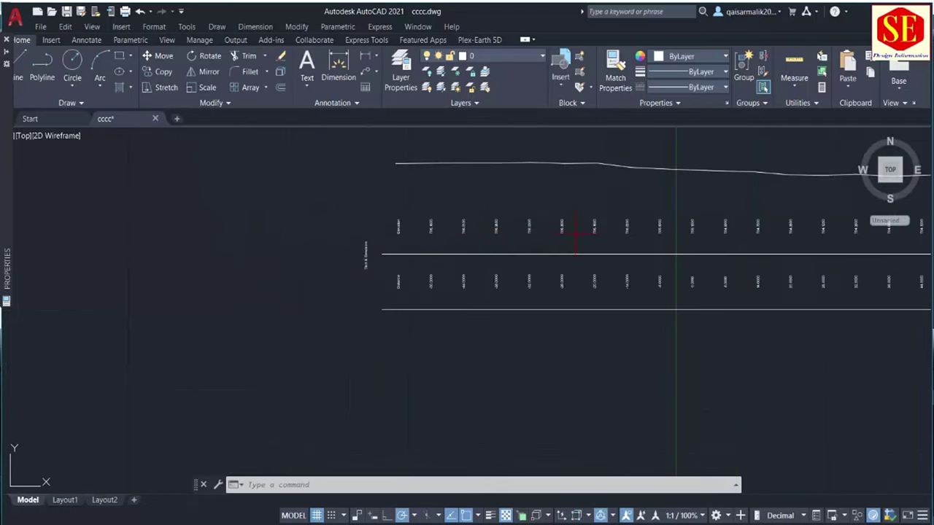
pyautogui.scroll(4, 489, 230)
pyautogui.scroll(-4, 522, 228)
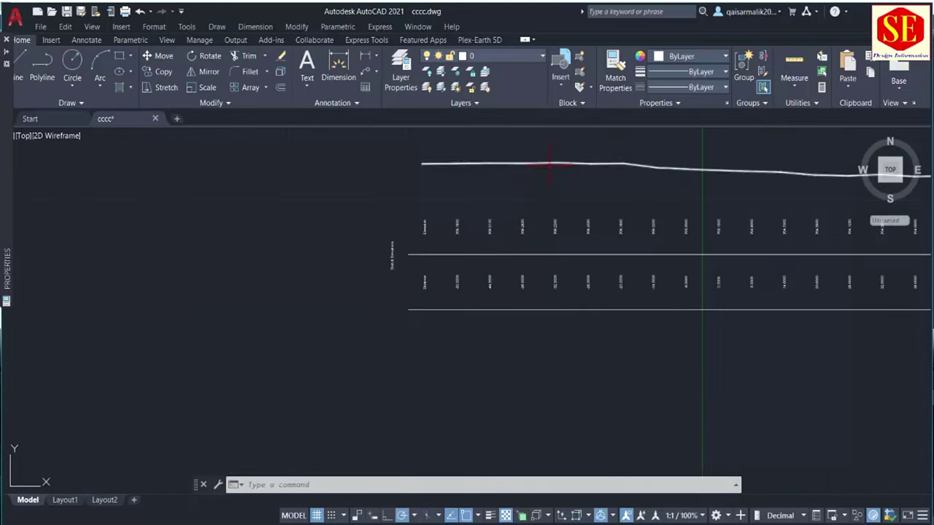
pyautogui.scroll(-5, 544, 212)
pyautogui.moveTo(239, 222); pyautogui.dragTo(501, 250, button='middle')
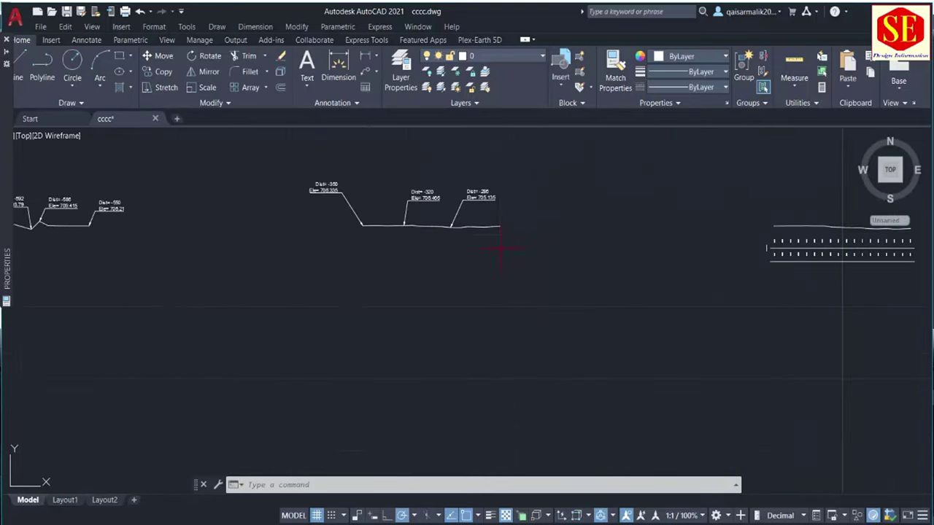
pyautogui.moveTo(267, 256); pyautogui.dragTo(528, 277, button='middle')
pyautogui.moveTo(83, 292); pyautogui.dragTo(319, 302, button='middle')
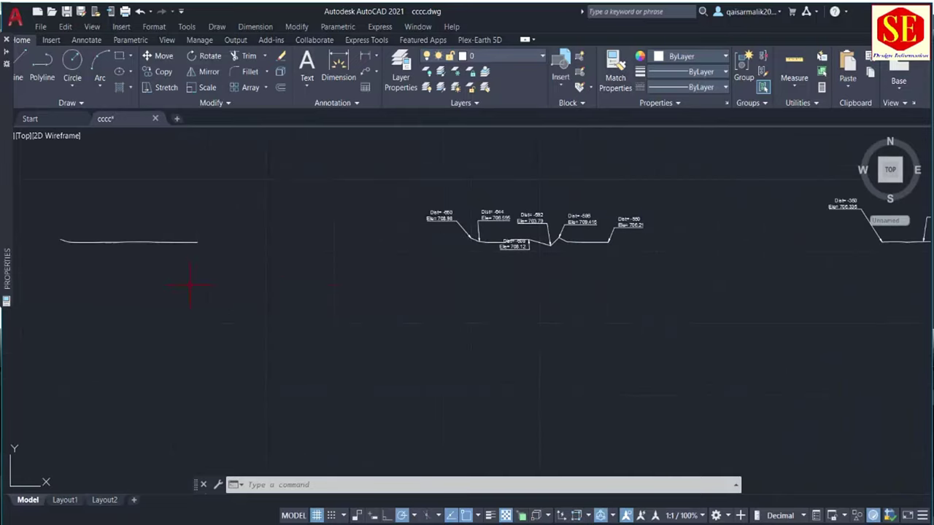
pyautogui.moveTo(190, 285); pyautogui.dragTo(380, 267, button='middle')
pyautogui.scroll(3, 376, 264)
pyautogui.write('r')
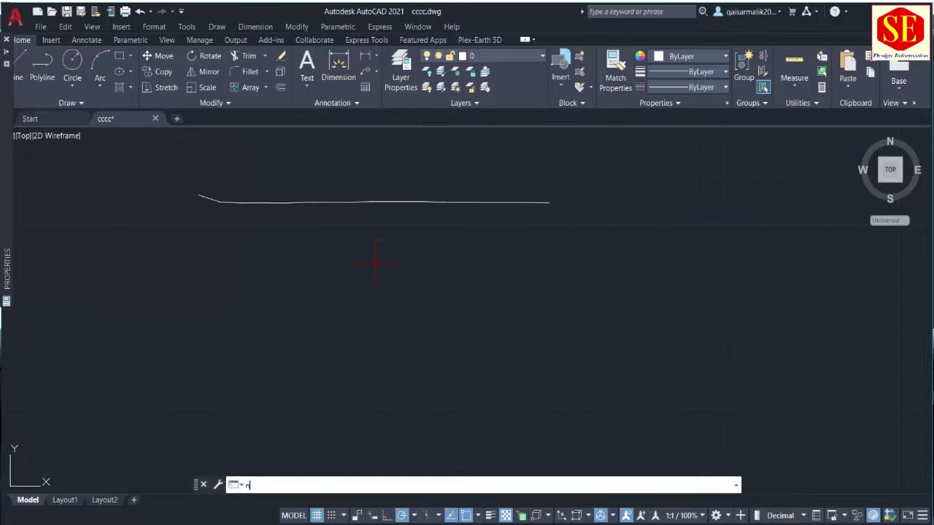
# Generate a distance and elevation table from the ground profile polyline with NSL.
pyautogui.write('nsl')
pyautogui.press('Return')
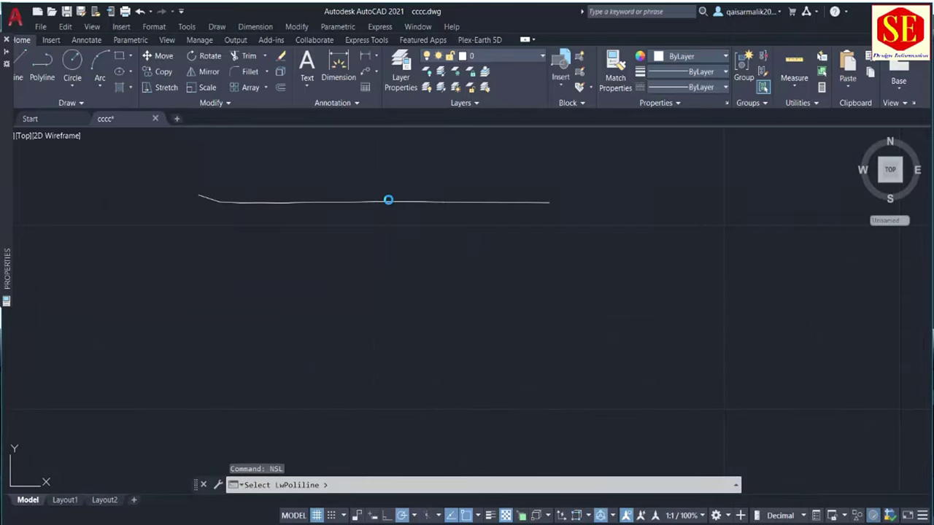
pyautogui.click(388, 201)
pyautogui.click(532, 249)
pyautogui.scroll(2, 597, 275)
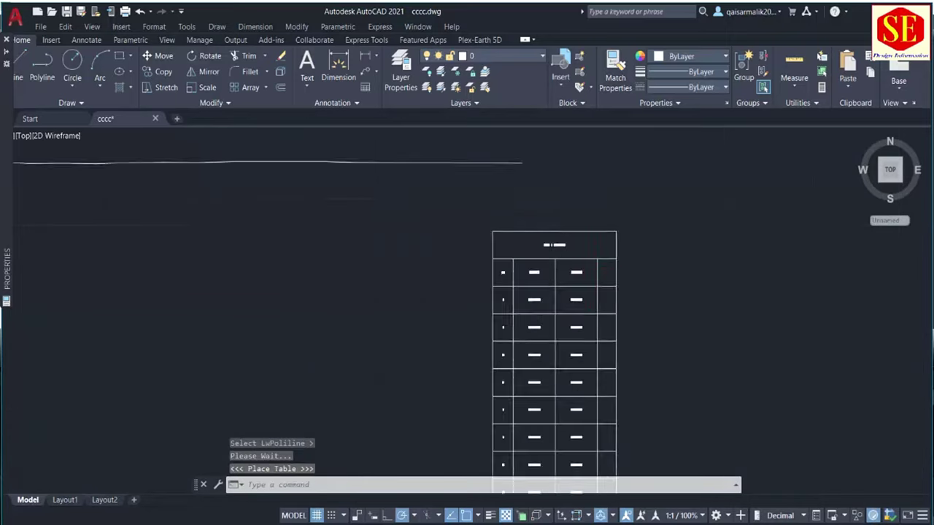
pyautogui.scroll(2, 587, 267)
# Rotate the distance and elevation table 90°.
pyautogui.write('o')
pyautogui.press('Return')
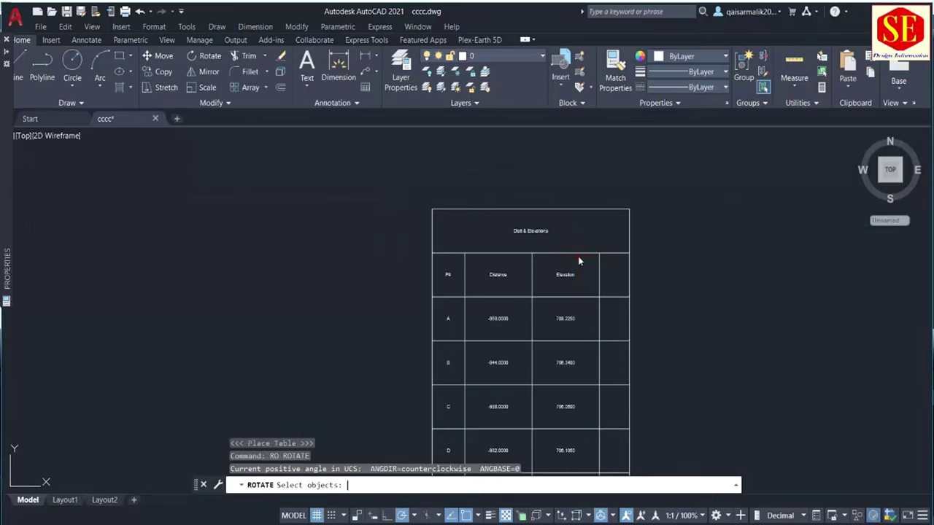
pyautogui.click(578, 256)
pyautogui.press('Return')
pyautogui.click(603, 313)
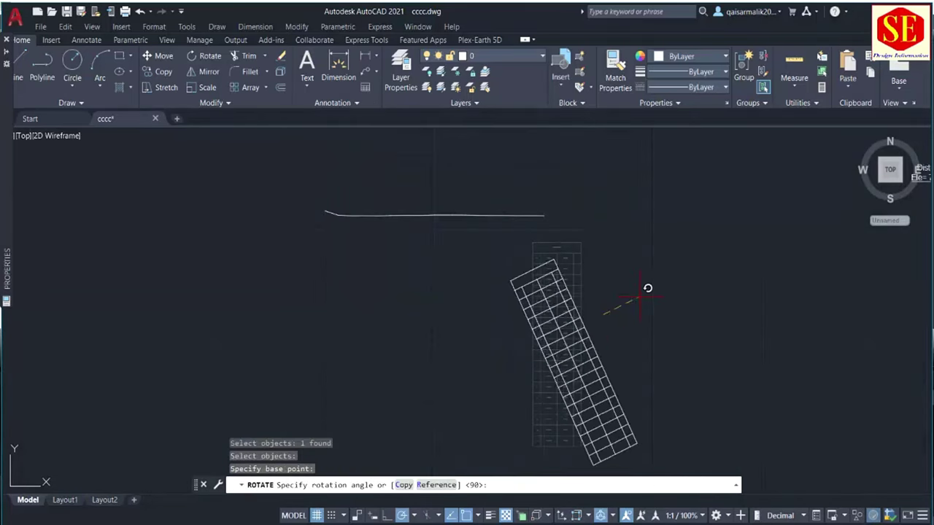
pyautogui.write('90')
pyautogui.press('Return')
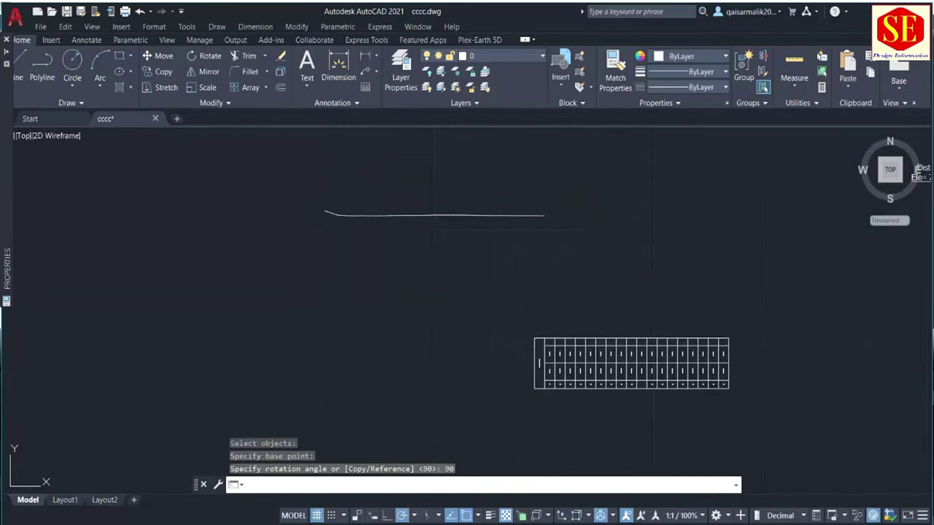
# Move the table to just below the ground profile.
pyautogui.write('m')
pyautogui.press('Return')
pyautogui.click(631, 340)
pyautogui.press('Return')
pyautogui.click(788, 291)
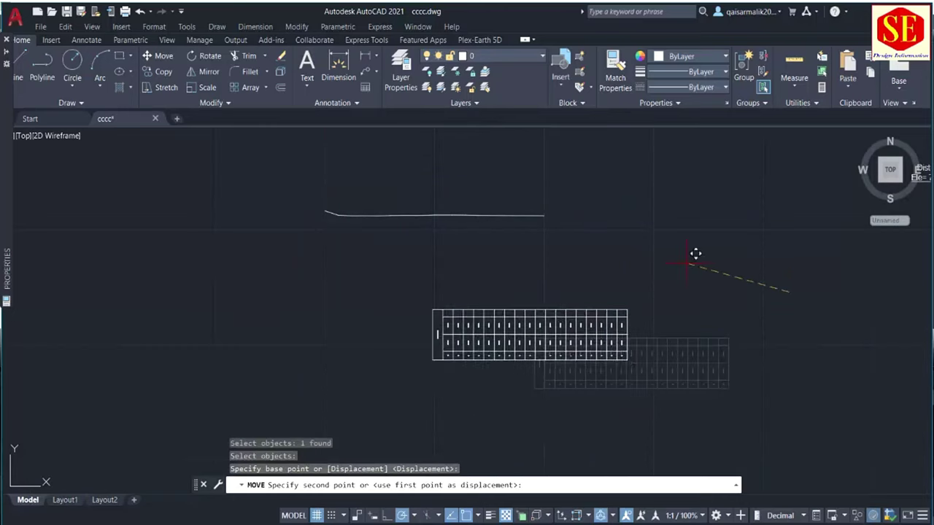
pyautogui.click(598, 180)
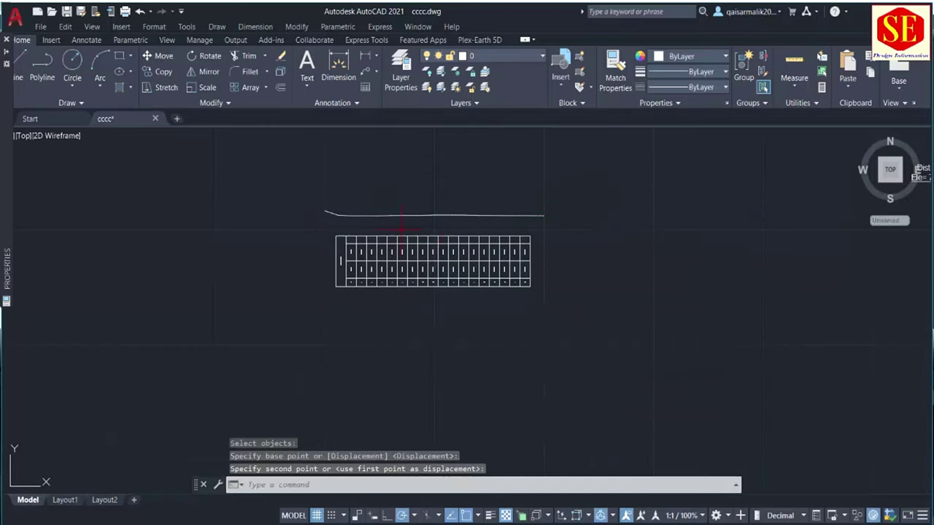
# Scale the table up by 1.25.
pyautogui.write('sc')
pyautogui.press('Return')
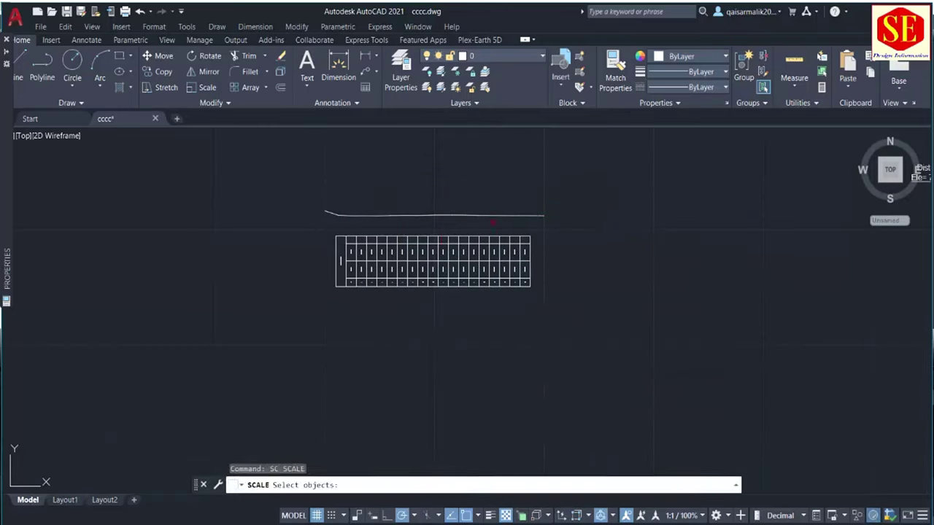
pyautogui.click(522, 259)
pyautogui.press('Return')
pyautogui.click(530, 235)
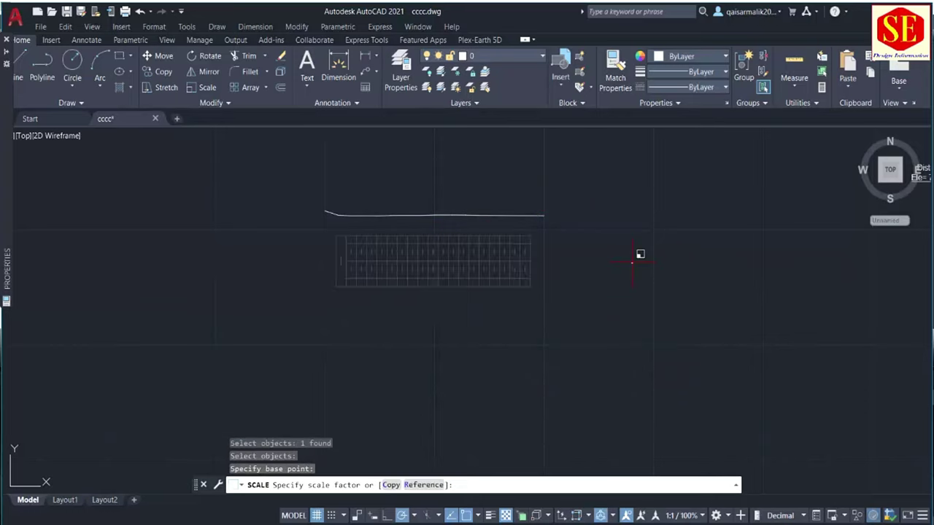
pyautogui.write('1.25')
pyautogui.press('Return')
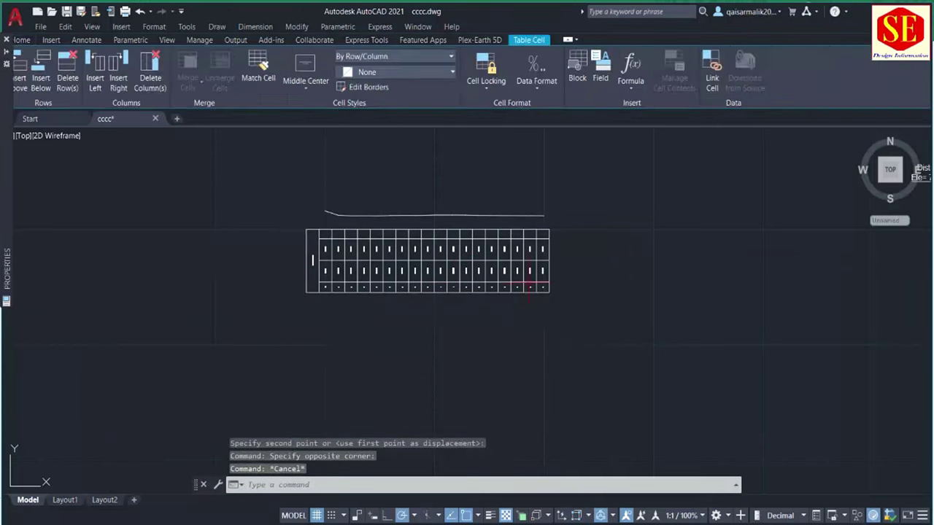
# Explode the table and its remaining pieces into separate lines and text.
pyautogui.click(553, 285)
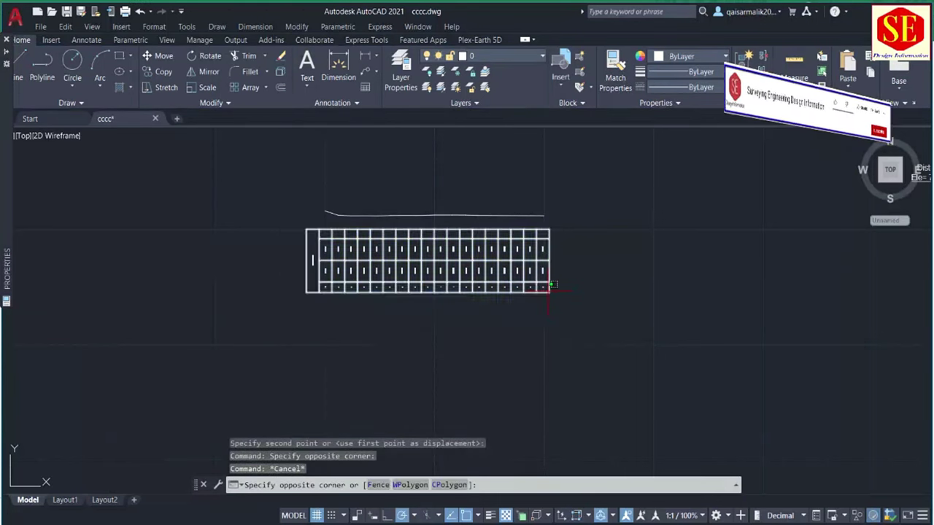
pyautogui.click(547, 286)
pyautogui.write('x')
pyautogui.press('Return')
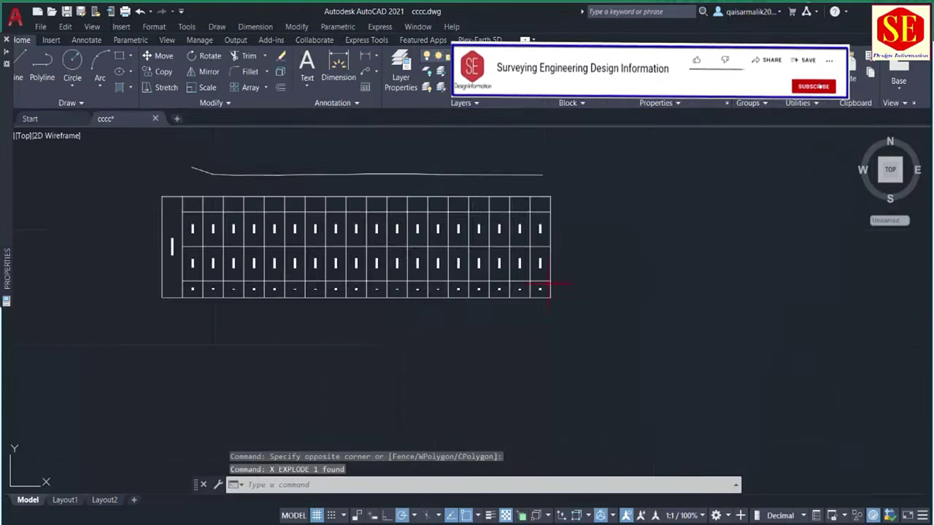
pyautogui.scroll(3, 547, 285)
pyautogui.click(559, 298)
pyautogui.moveTo(277, 328); pyautogui.dragTo(620, 340, button='middle')
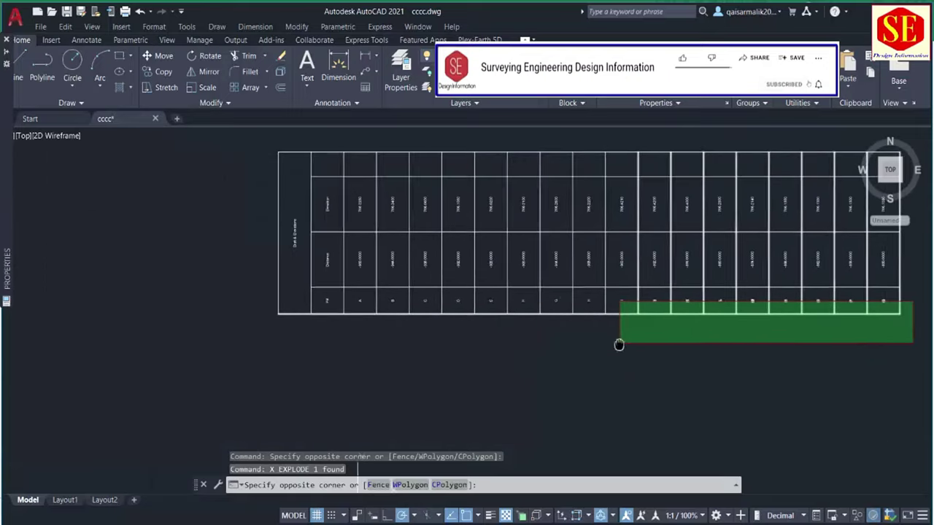
pyautogui.click(265, 341)
pyautogui.press('Return')
pyautogui.press('Escape')
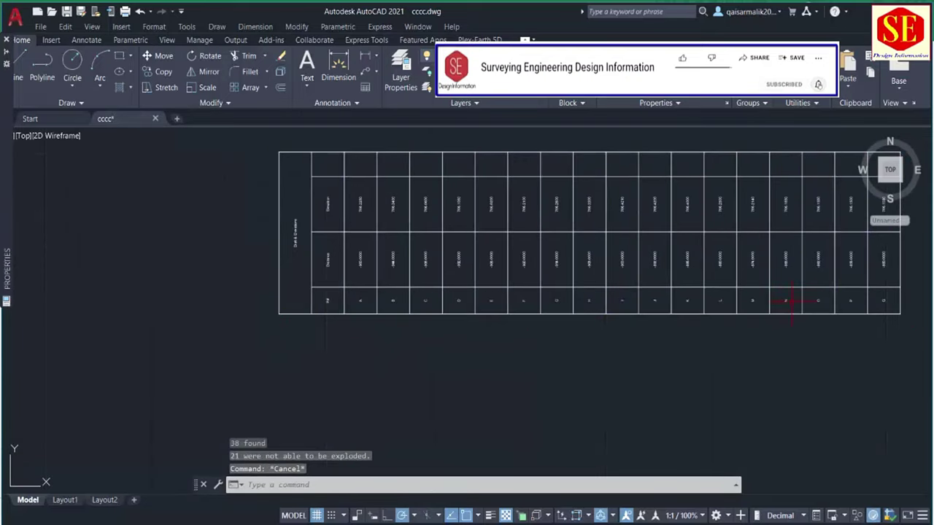
# Erase the table grid lines and stray extra lines, leaving the labels and two horizontal rules.
pyautogui.click(912, 318)
pyautogui.click(274, 349)
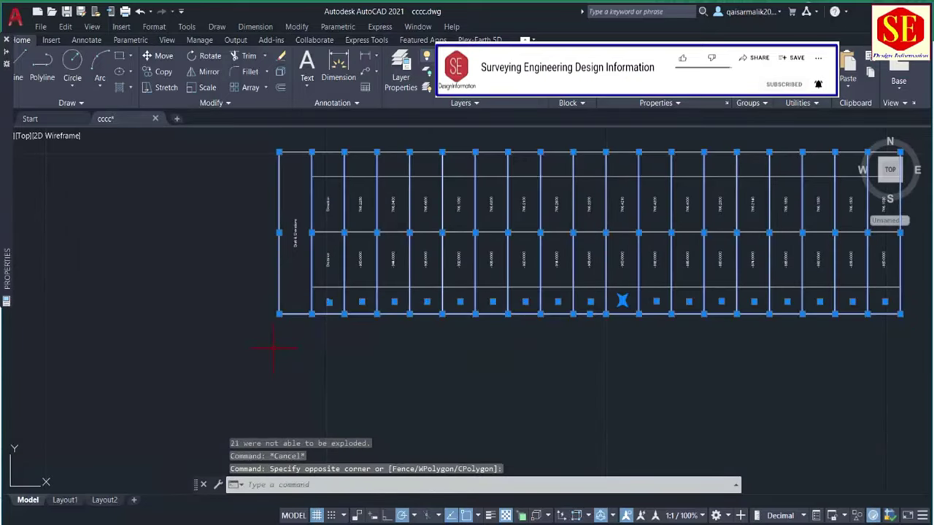
pyautogui.write('e')
pyautogui.press('Return')
pyautogui.moveTo(371, 308); pyautogui.dragTo(269, 374, button='middle')
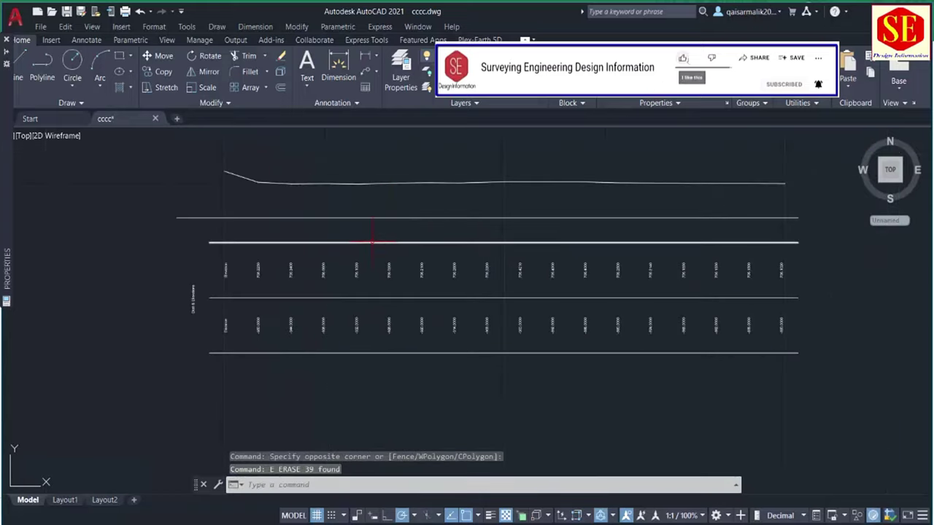
pyautogui.click(372, 242)
pyautogui.write('e')
pyautogui.press('Return')
pyautogui.click(276, 213)
pyautogui.click(266, 223)
pyautogui.press('Delete')
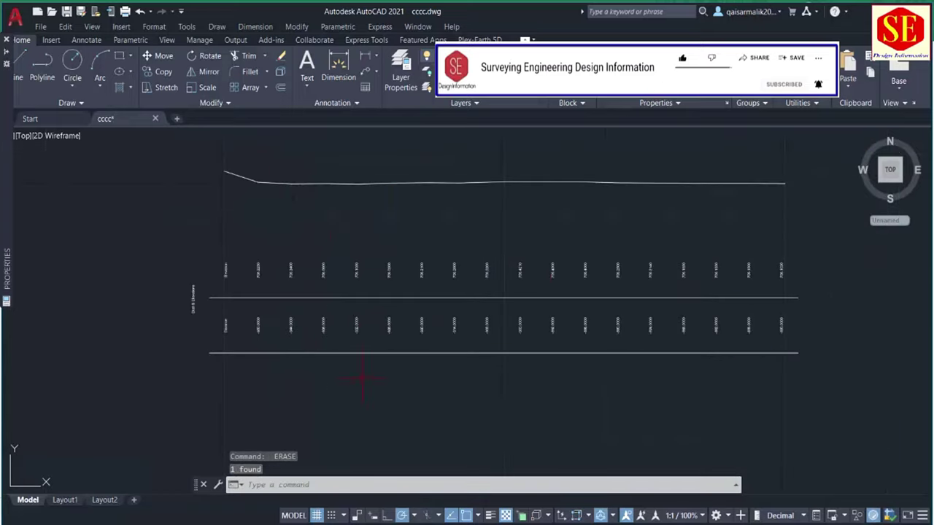
pyautogui.scroll(-4, 460, 248)
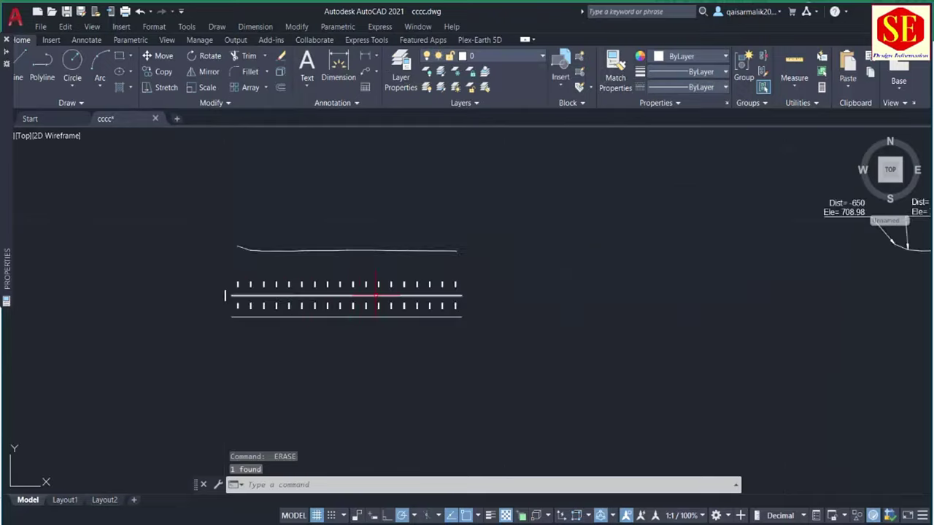
pyautogui.moveTo(449, 285); pyautogui.dragTo(297, 297, button='middle')
pyautogui.scroll(-2, 306, 296)
pyautogui.scroll(-5, 438, 259)
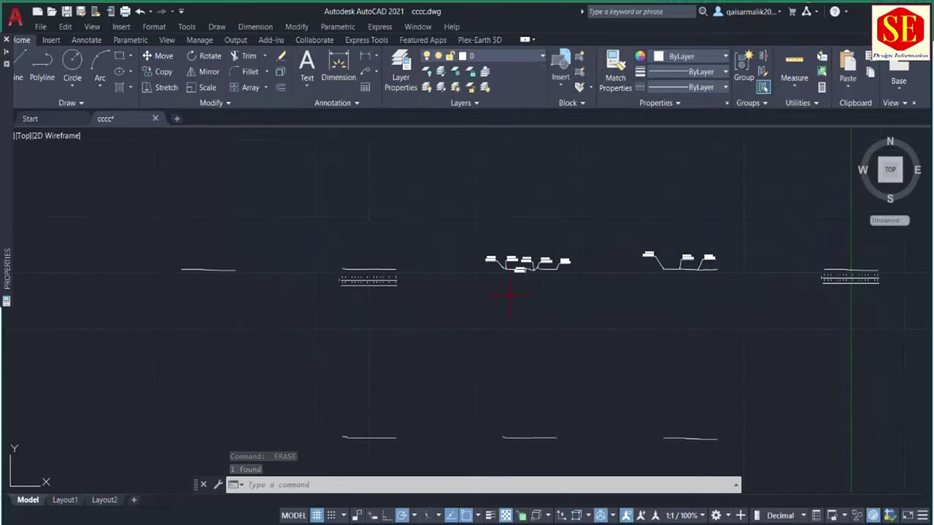
pyautogui.scroll(3, 811, 286)
pyautogui.moveTo(716, 287); pyautogui.dragTo(567, 287, button='middle')
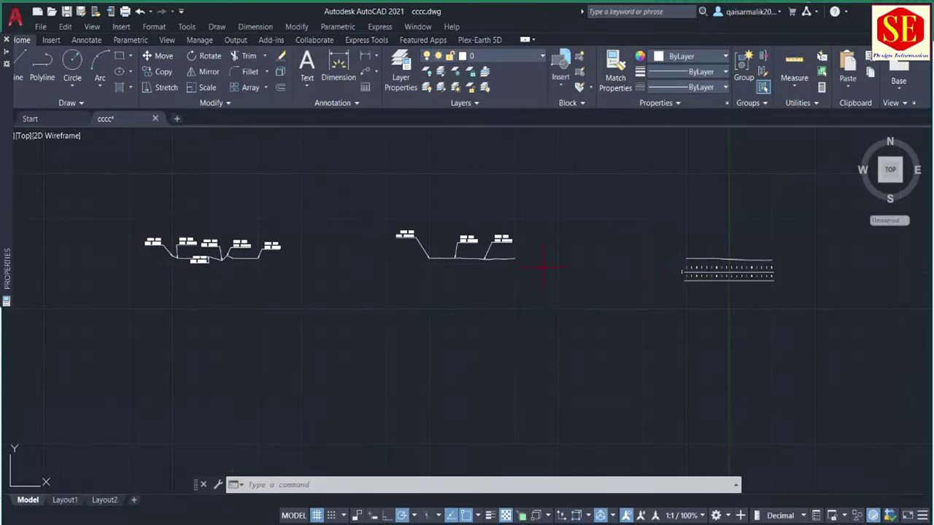
pyautogui.scroll(2, 447, 238)
pyautogui.scroll(4, 547, 240)
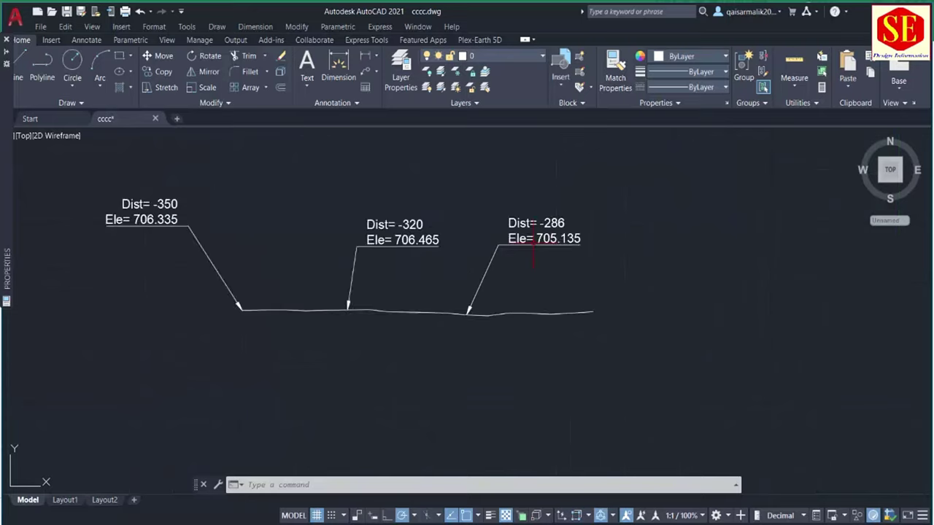
pyautogui.scroll(2, 547, 241)
pyautogui.scroll(-6, 343, 243)
pyautogui.scroll(4, 726, 292)
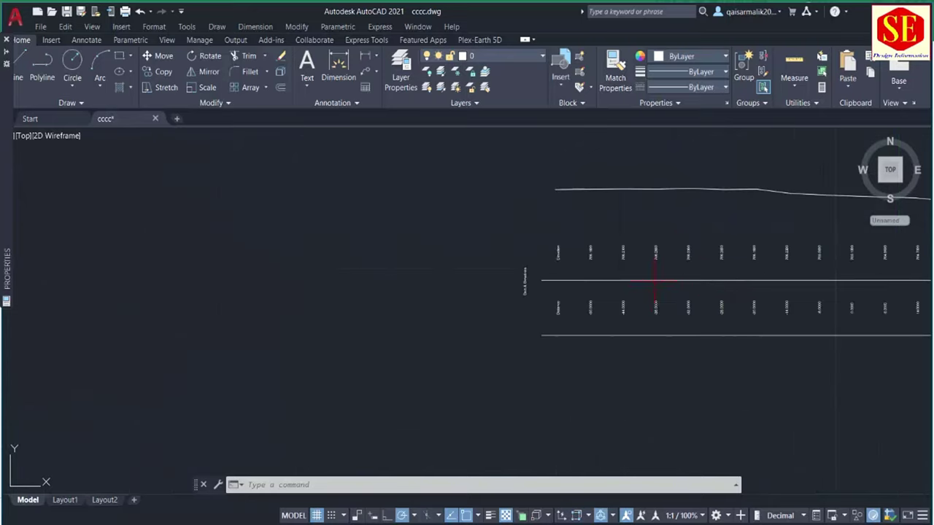
pyautogui.scroll(-2, 584, 277)
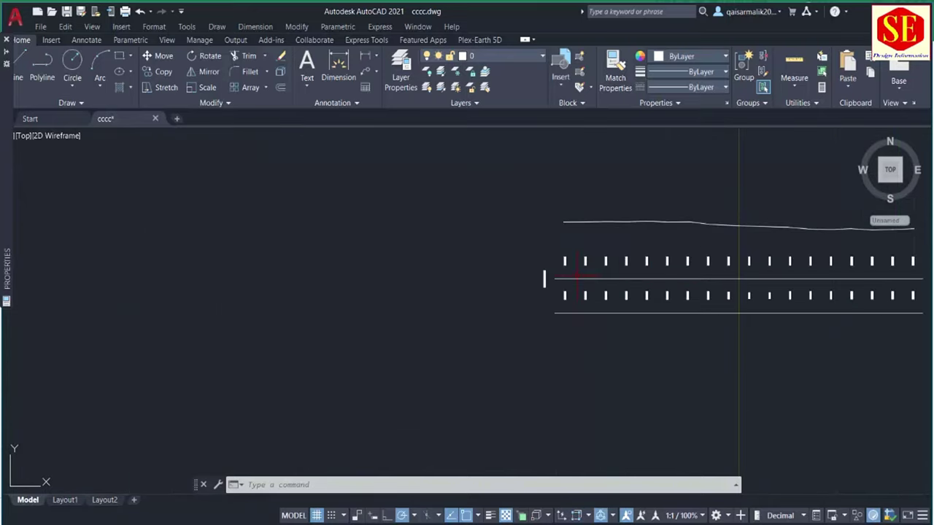
pyautogui.scroll(-4, 438, 299)
pyautogui.moveTo(189, 324); pyautogui.dragTo(245, 321, button='middle')
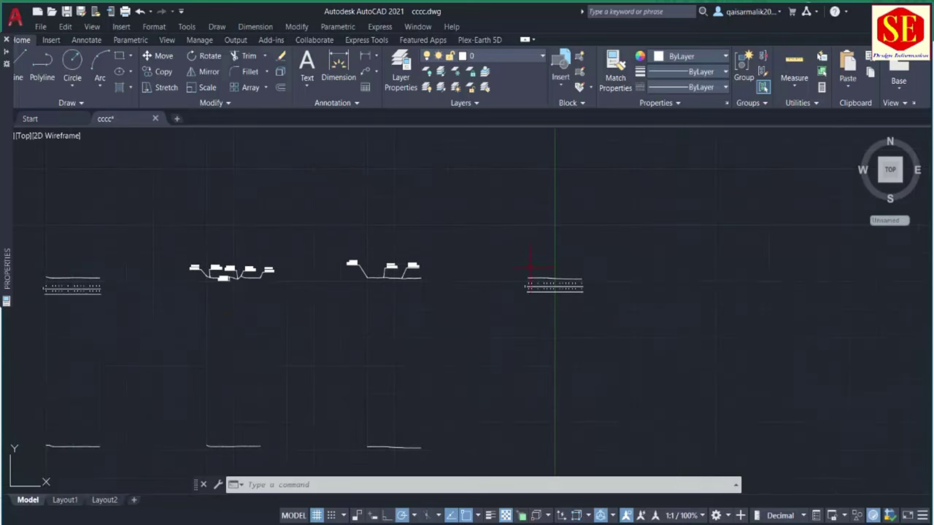
pyautogui.scroll(5, 559, 271)
pyautogui.scroll(2, 609, 299)
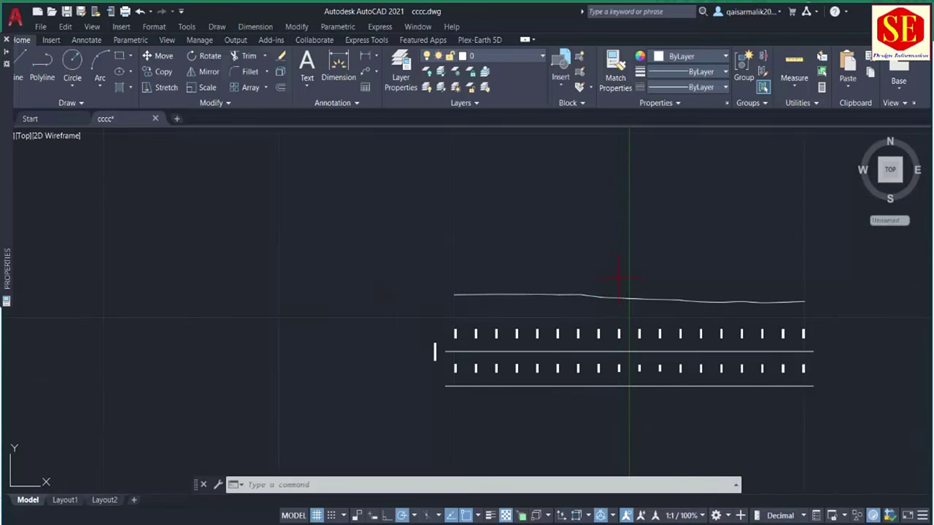
pyautogui.click(146, 118)
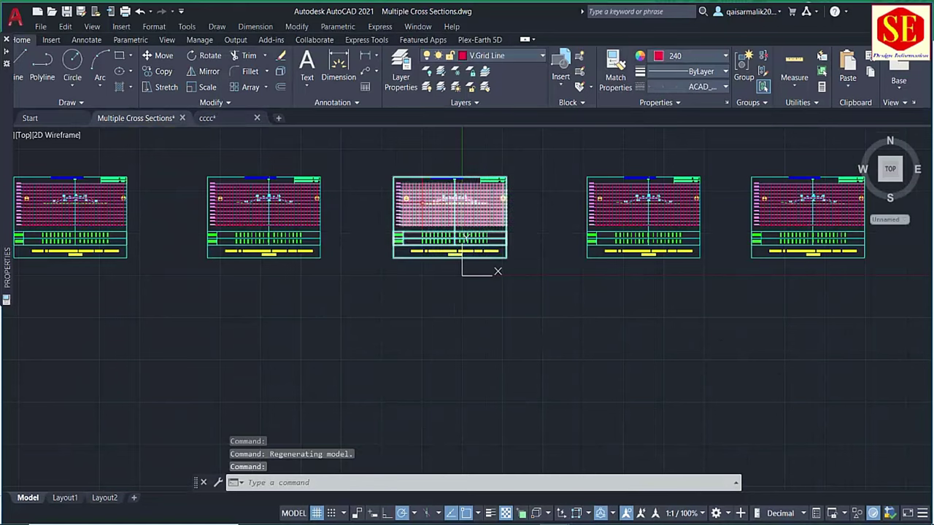
pyautogui.click(464, 257)
pyautogui.rightClick(465, 201)
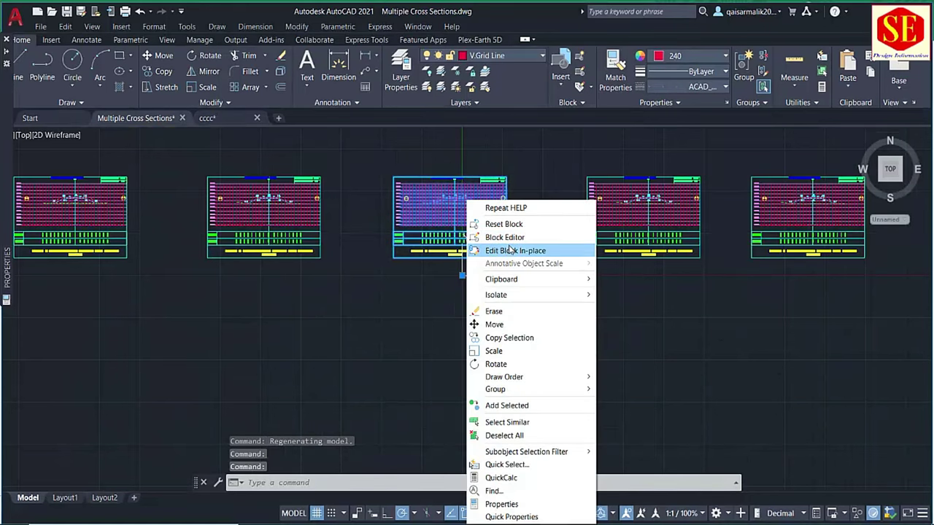
pyautogui.moveTo(501, 279)
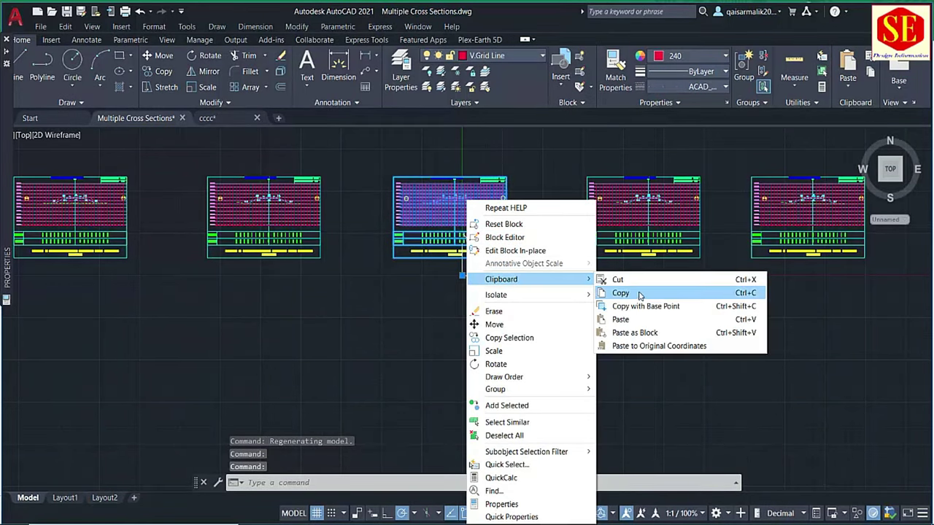
pyautogui.click(642, 293)
pyautogui.click(236, 121)
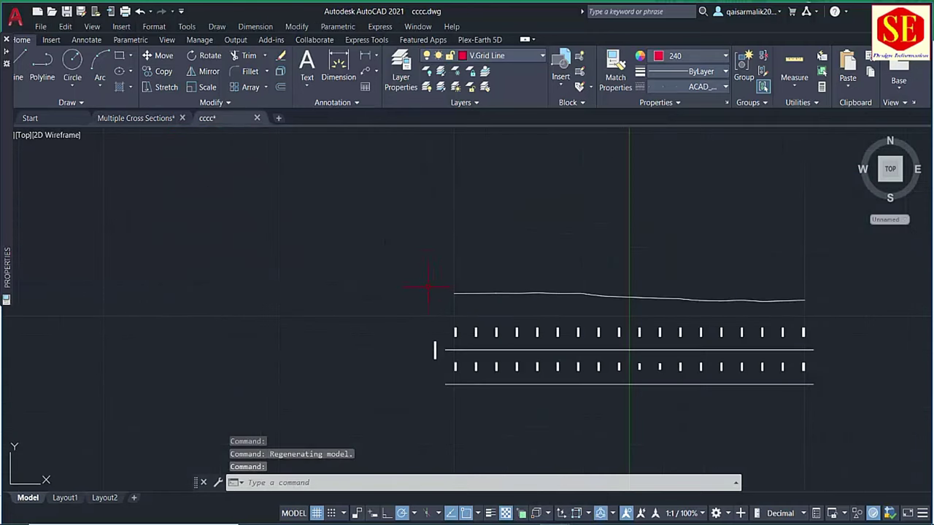
pyautogui.rightClick(274, 209)
pyautogui.moveTo(307, 246)
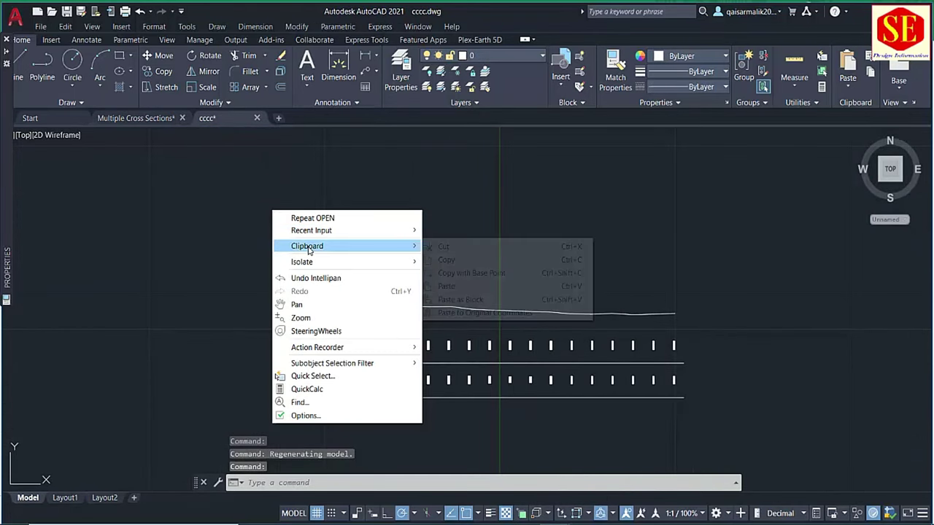
pyautogui.click(456, 286)
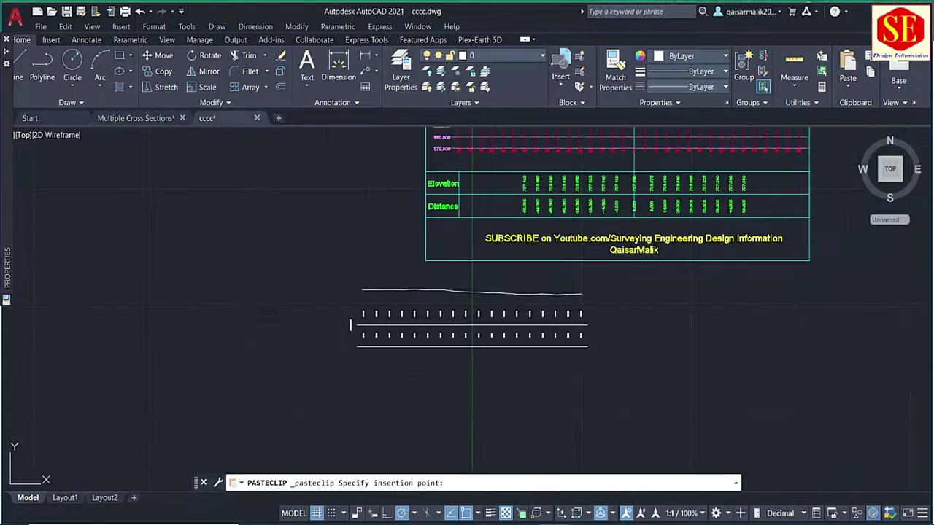
pyautogui.scroll(-6, 427, 260)
pyautogui.click(462, 292)
pyautogui.scroll(8, 480, 260)
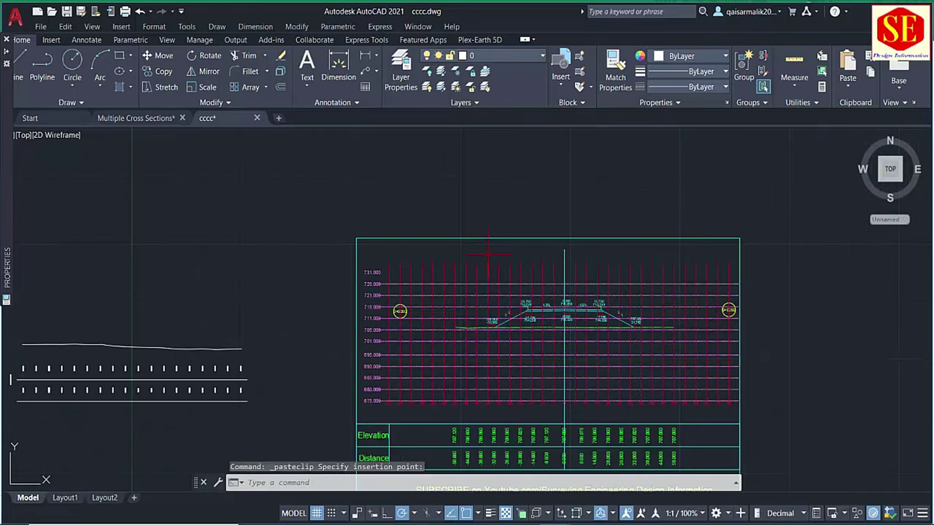
pyautogui.write('x')
pyautogui.press('Return')
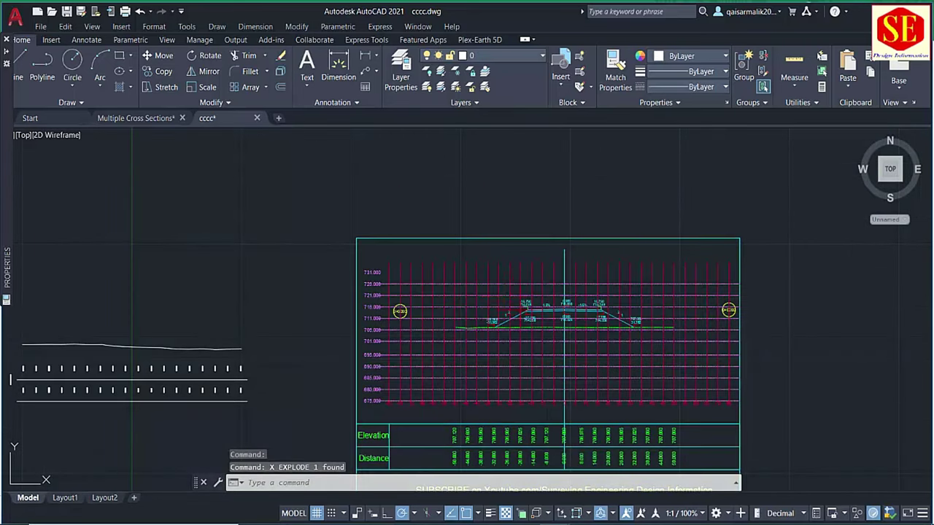
pyautogui.scroll(5, 512, 337)
pyautogui.click(502, 338)
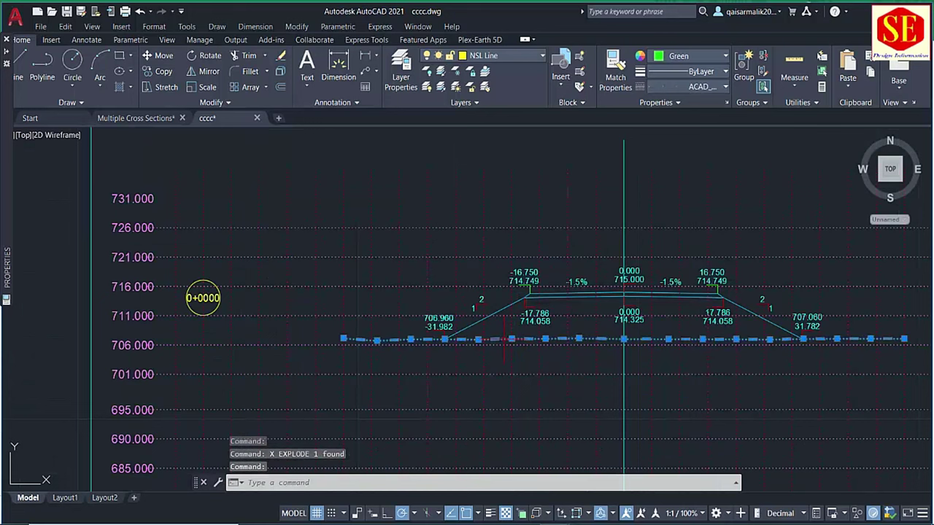
pyautogui.write('e')
pyautogui.press('Return')
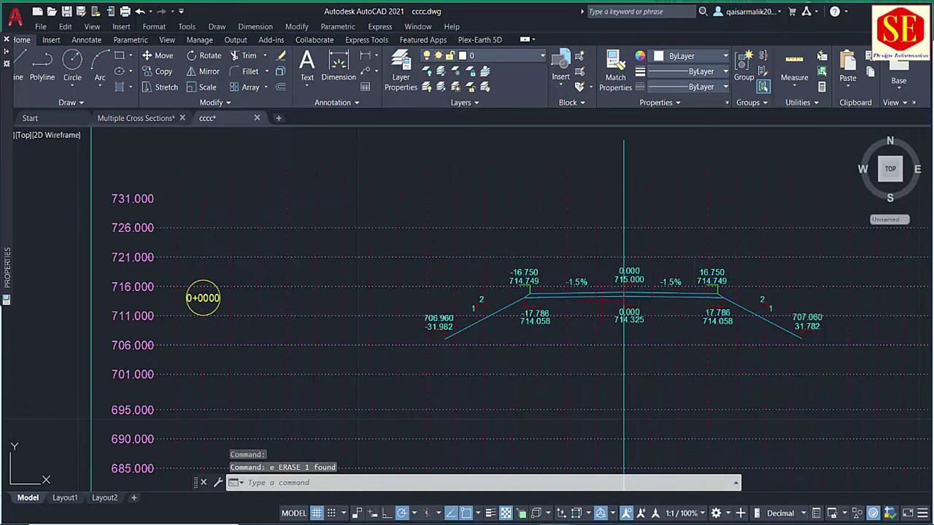
pyautogui.scroll(2, 549, 314)
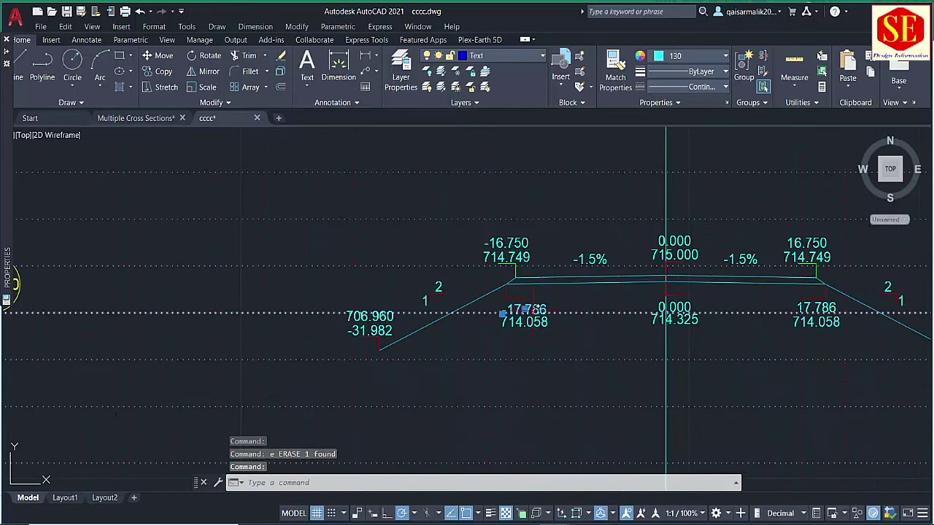
pyautogui.click(524, 316)
pyautogui.write('e')
pyautogui.press('Return')
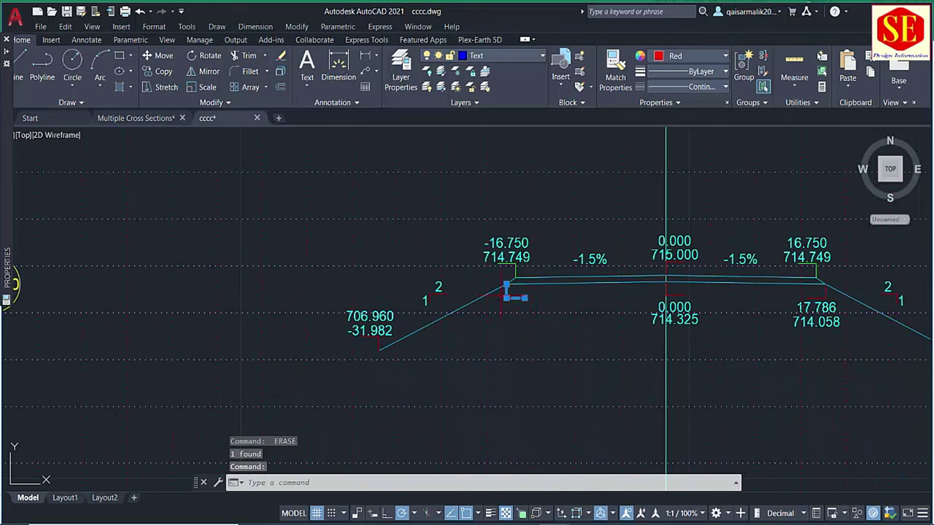
pyautogui.scroll(4, 639, 314)
pyautogui.click(517, 309)
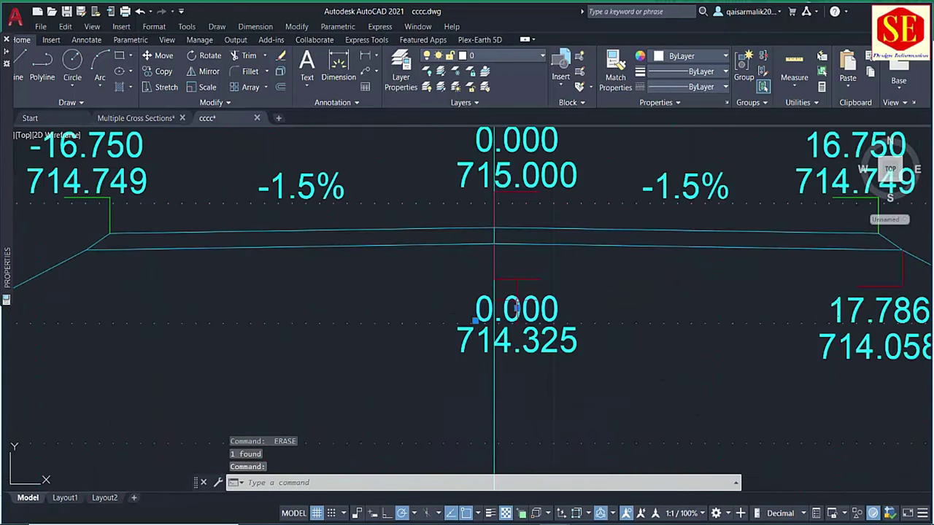
pyautogui.press('Delete')
pyautogui.click(517, 342)
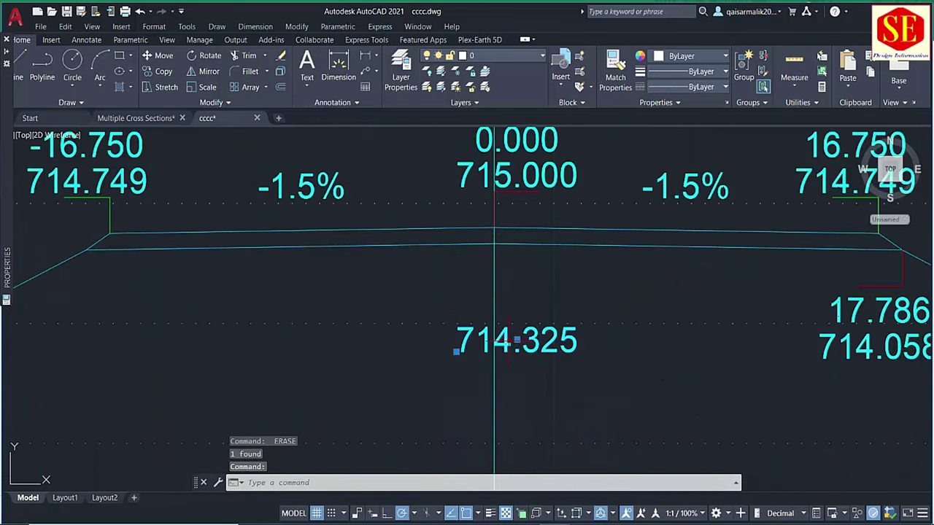
pyautogui.press('Delete')
pyautogui.scroll(-4, 422, 380)
pyautogui.scroll(3, 576, 404)
pyautogui.click(780, 372)
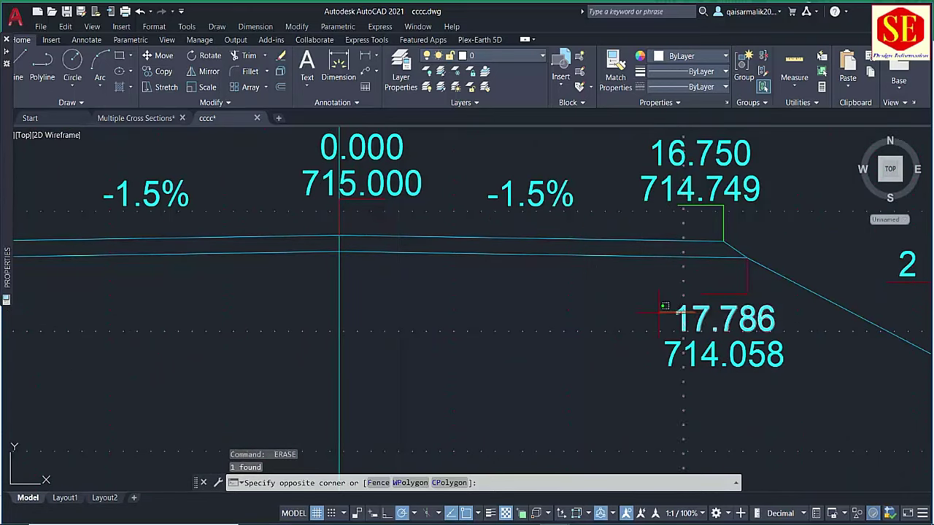
pyautogui.click(663, 309)
pyautogui.press('Delete')
pyautogui.press('Escape')
pyautogui.write('u')
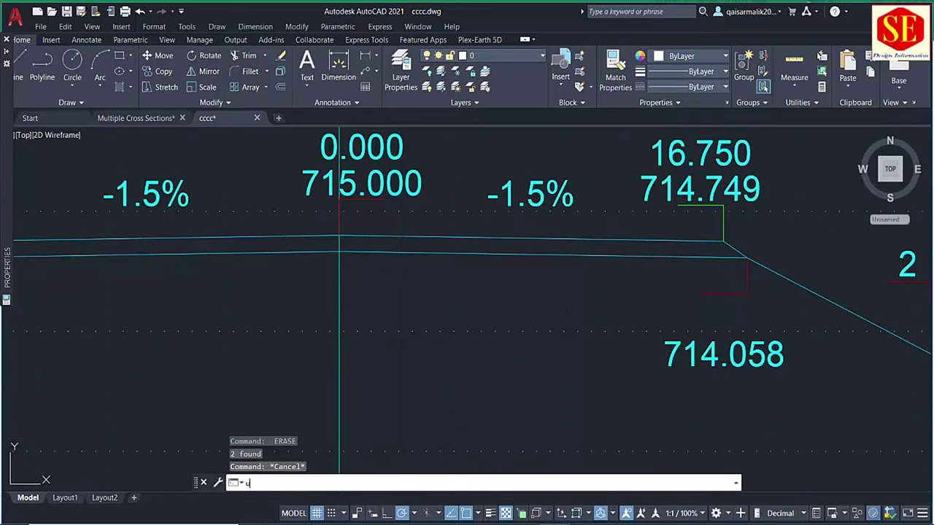
pyautogui.press('Return')
pyautogui.moveTo(573, 365); pyautogui.dragTo(728, 358, button='middle')
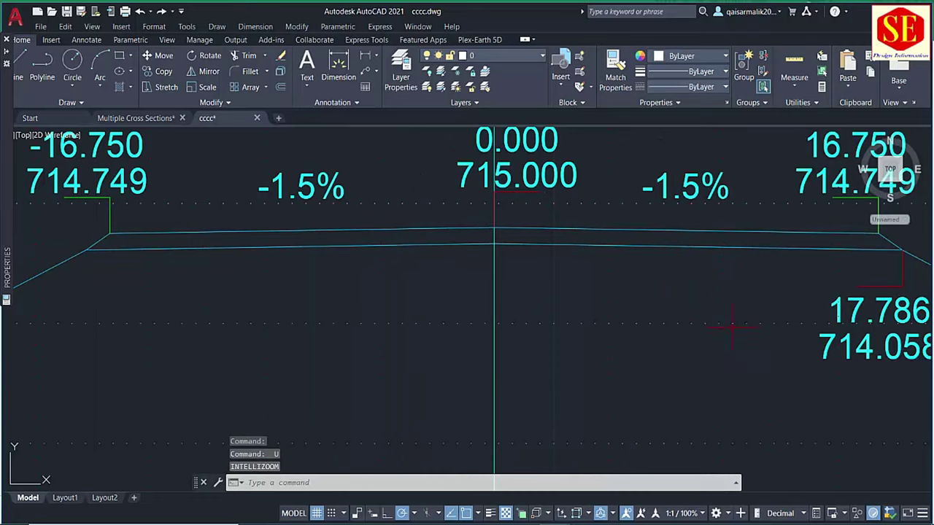
pyautogui.scroll(2, 732, 326)
pyautogui.scroll(2, 656, 321)
pyautogui.click(617, 300)
pyautogui.click(597, 374)
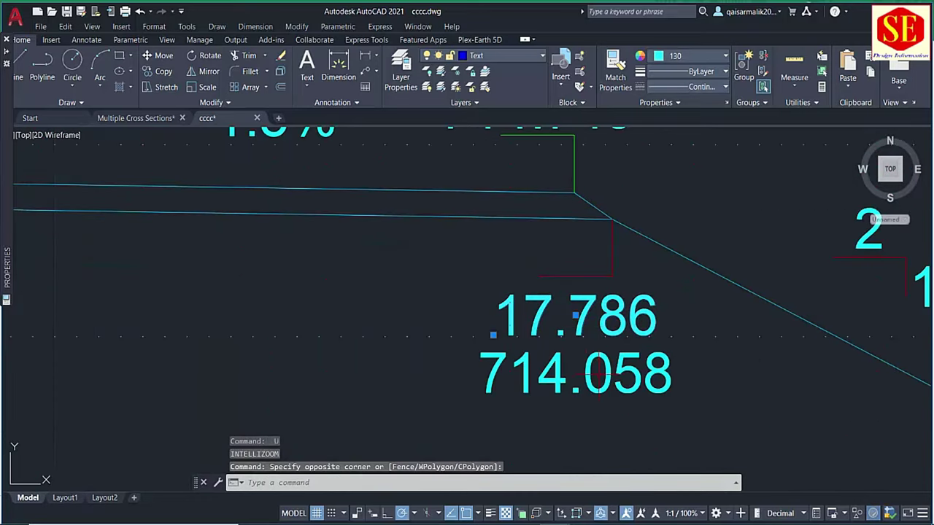
pyautogui.write('e')
pyautogui.press('Return')
pyautogui.scroll(-4, 540, 354)
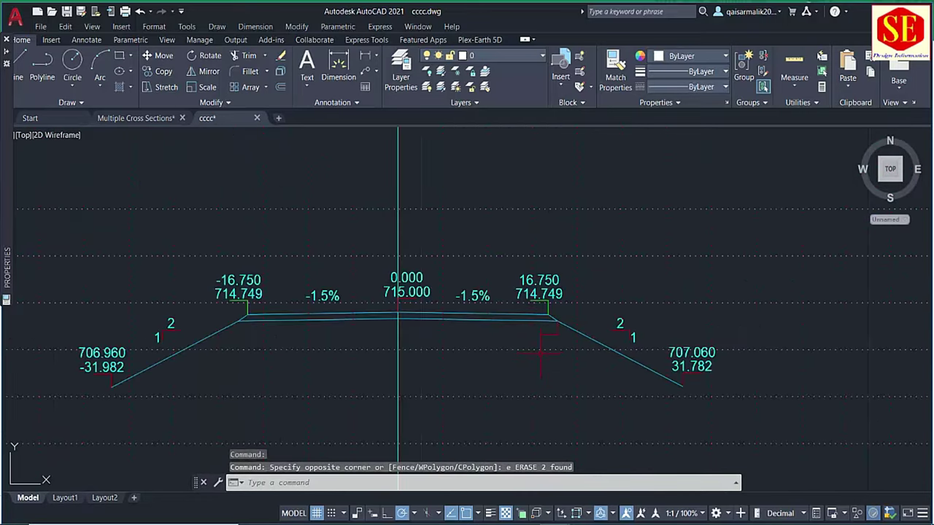
pyautogui.scroll(-2, 521, 327)
pyautogui.scroll(-3, 503, 326)
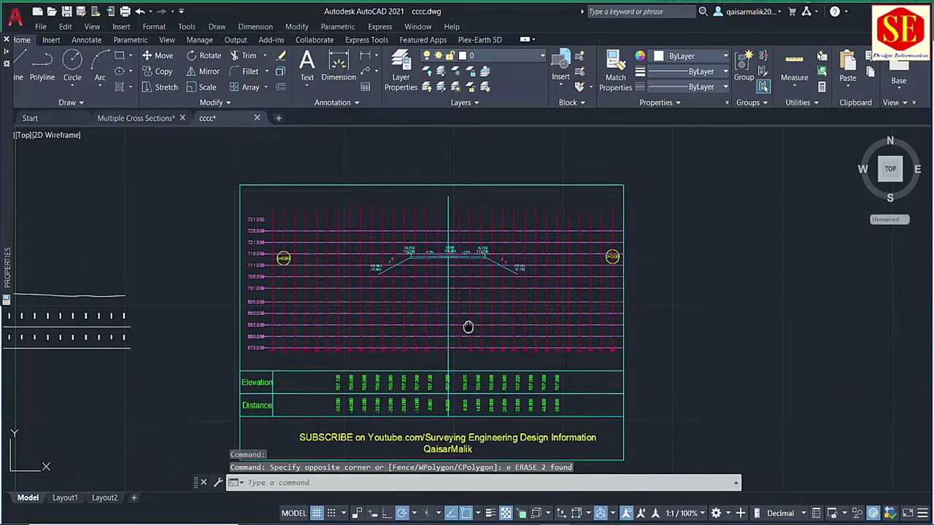
pyautogui.click(313, 310)
pyautogui.click(588, 373)
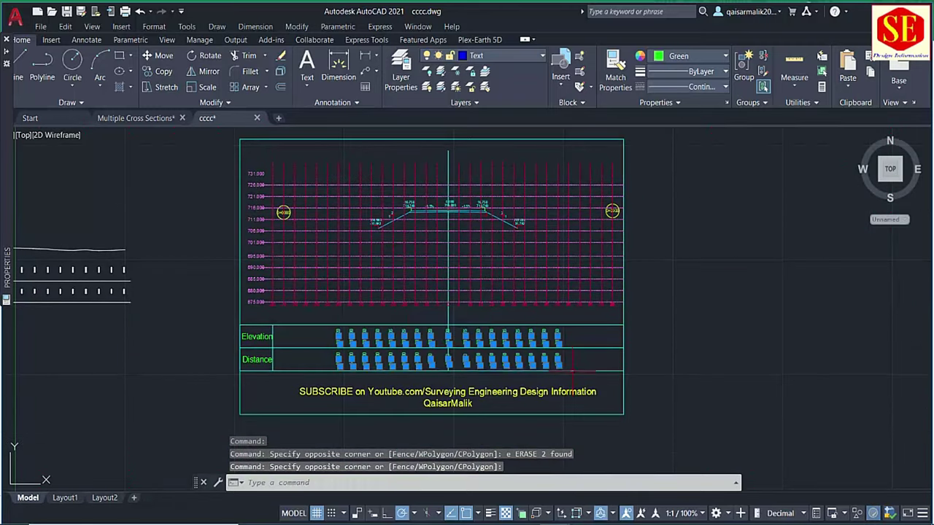
pyautogui.write('e')
pyautogui.press('Return')
pyautogui.moveTo(574, 365); pyautogui.dragTo(600, 357, button='middle')
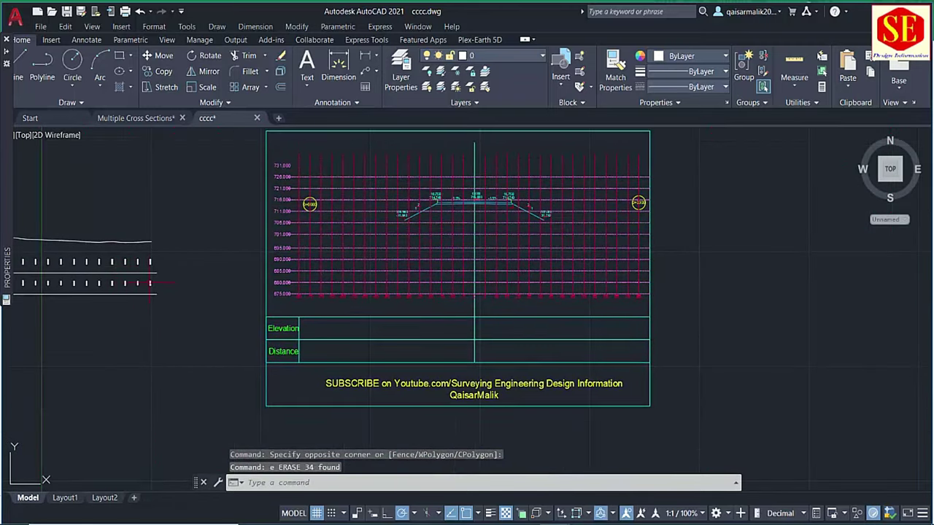
pyautogui.scroll(2, 317, 351)
pyautogui.click(222, 284)
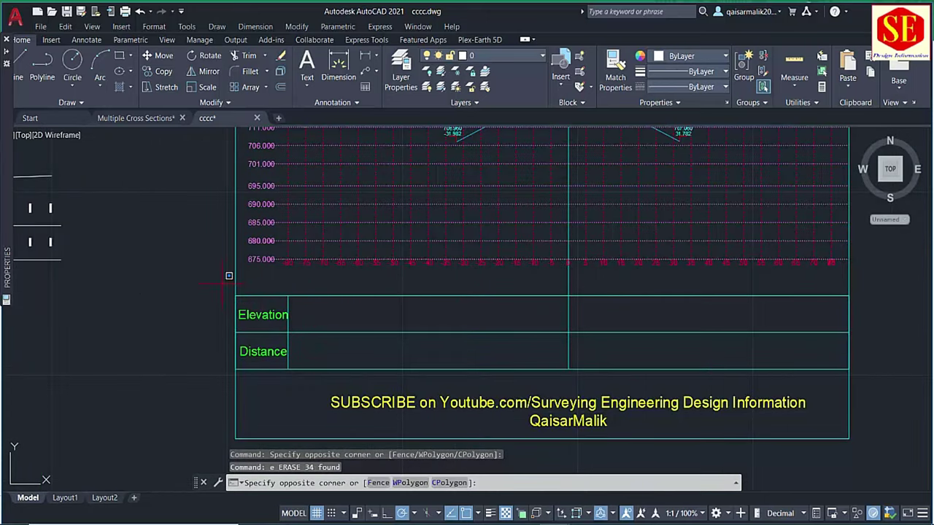
pyautogui.click(374, 372)
pyautogui.press('Return')
pyautogui.scroll(-2, 306, 343)
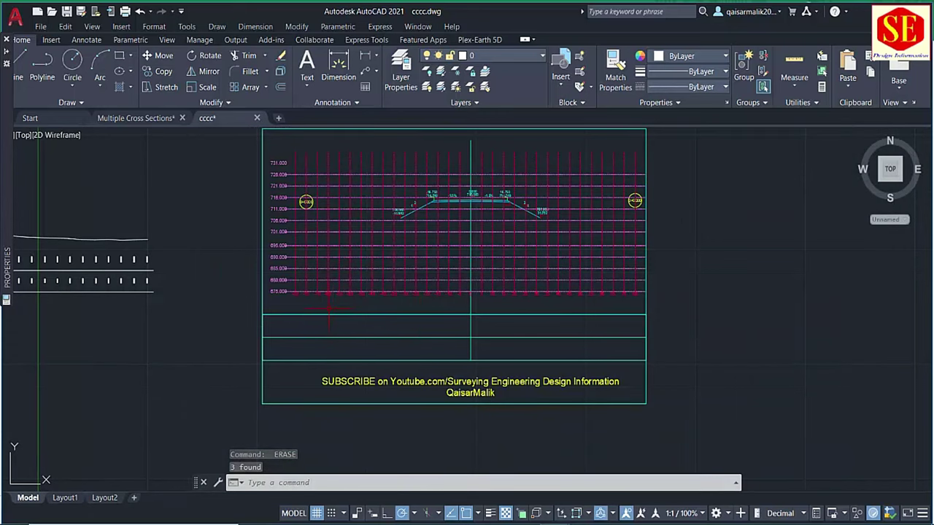
pyautogui.scroll(3, 470, 204)
pyautogui.scroll(7, 474, 208)
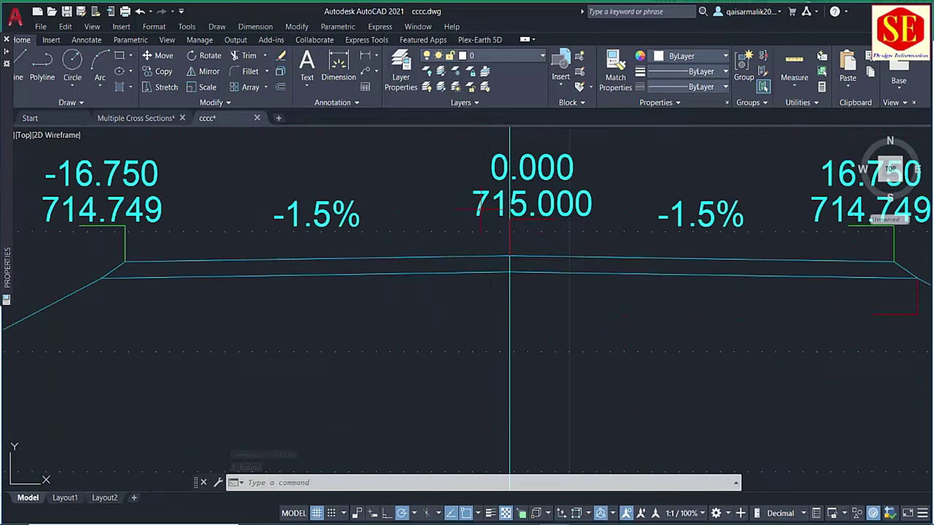
pyautogui.moveTo(481, 213); pyautogui.dragTo(479, 305, button='middle')
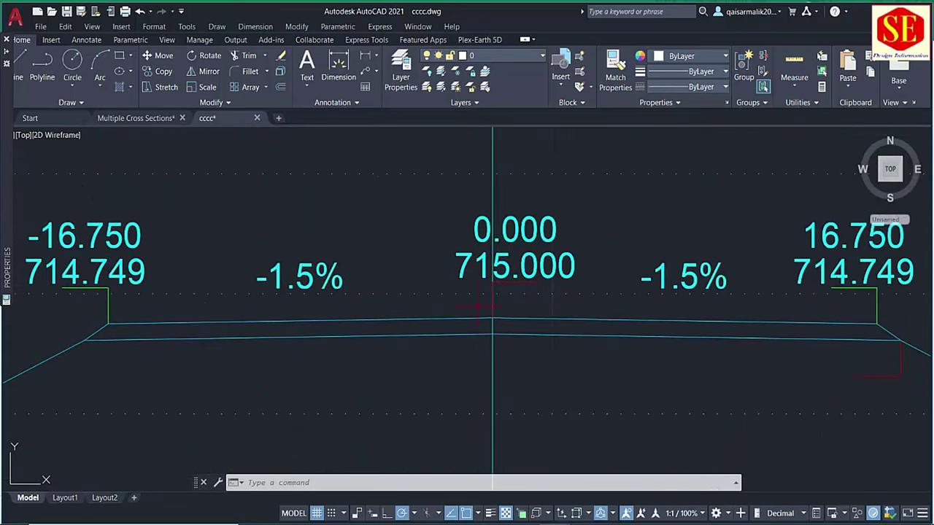
pyautogui.click(489, 519)
pyautogui.click(536, 323)
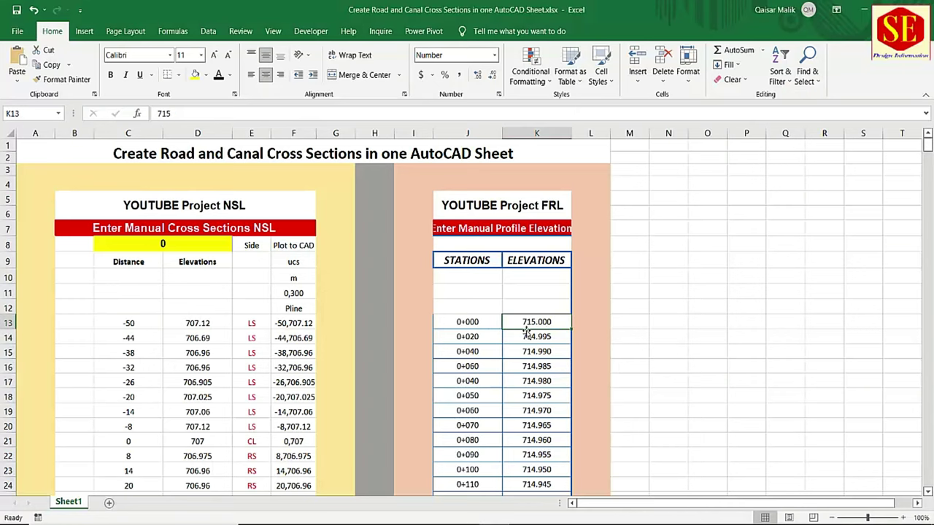
pyautogui.click(556, 521)
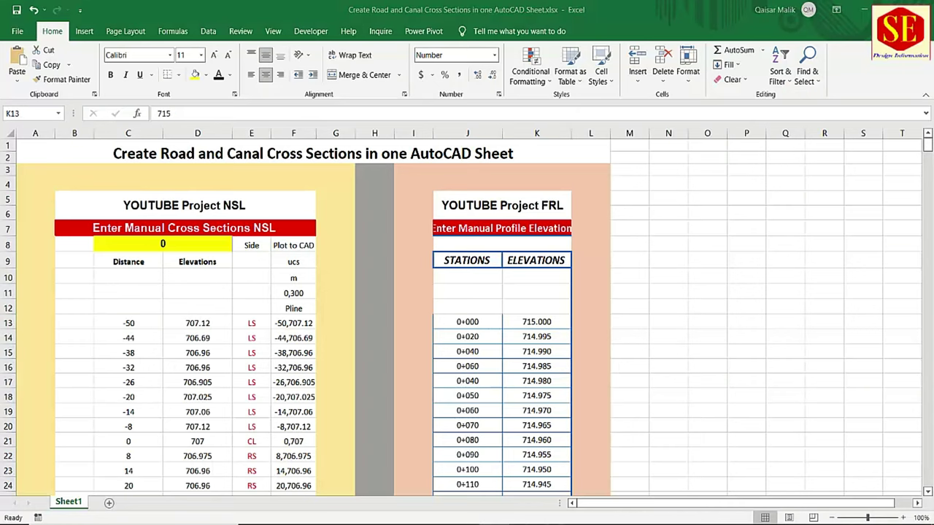
pyautogui.click(463, 486)
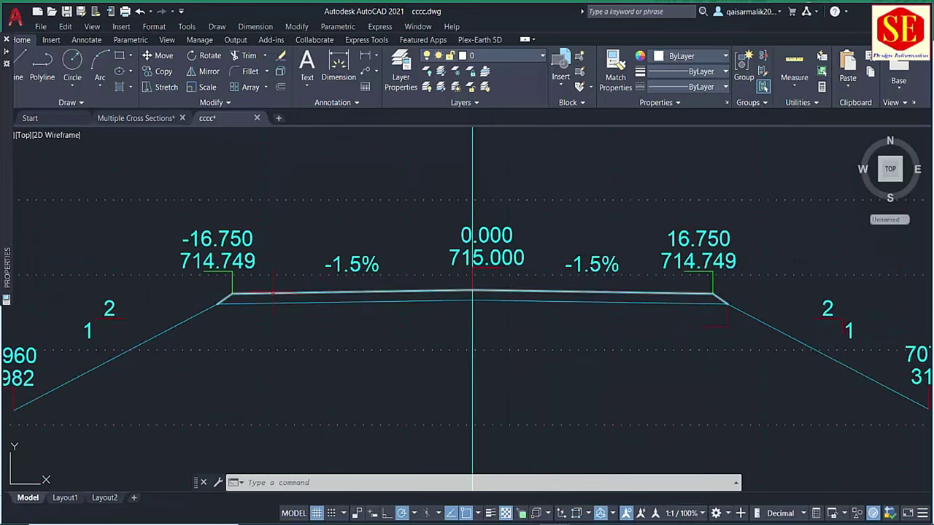
pyautogui.scroll(-4, 664, 311)
pyautogui.scroll(-3, 664, 312)
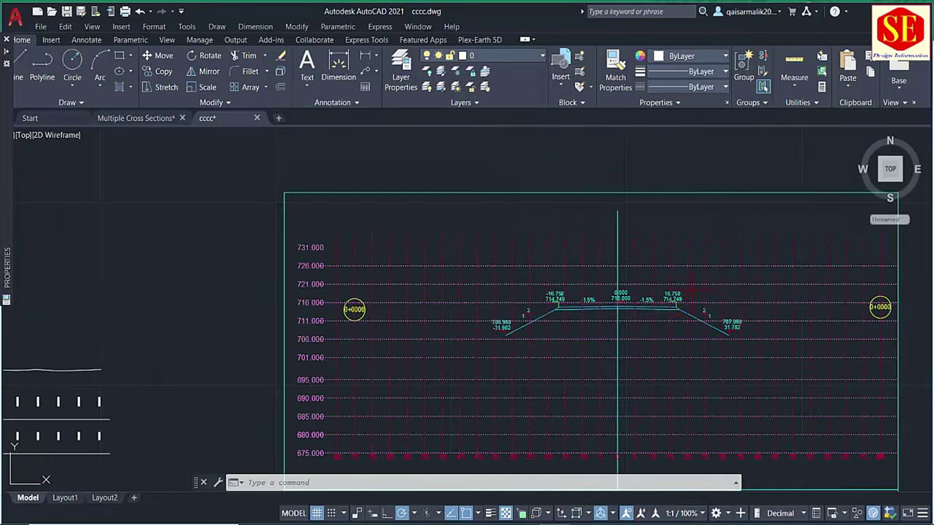
pyautogui.scroll(-2, 465, 250)
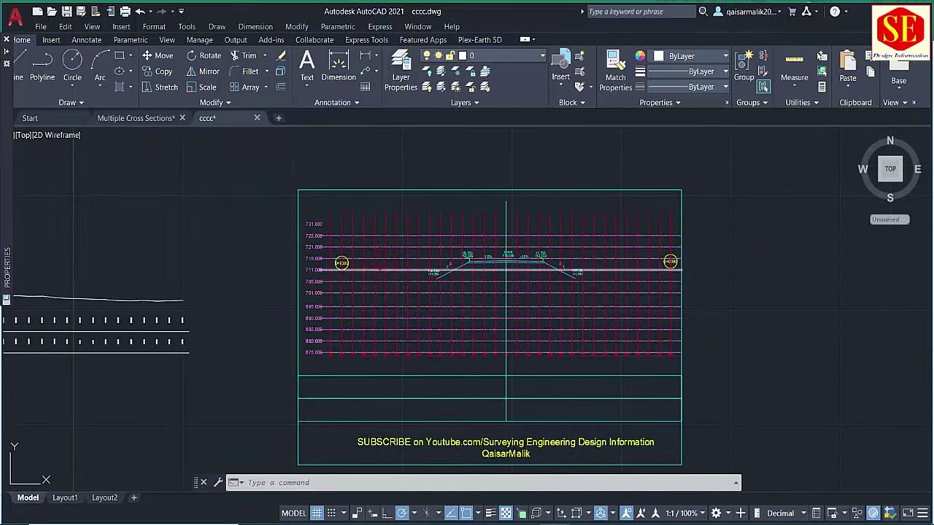
pyautogui.scroll(2, 400, 243)
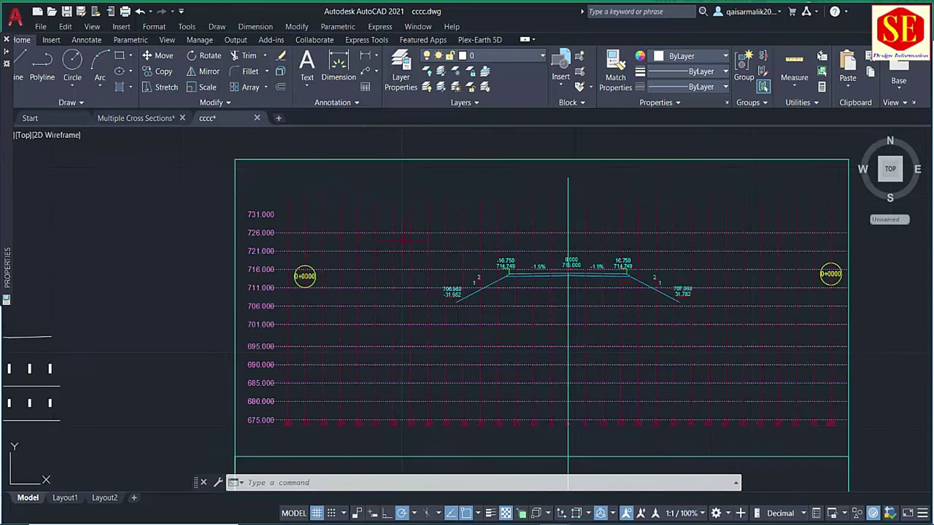
pyautogui.scroll(2, 305, 276)
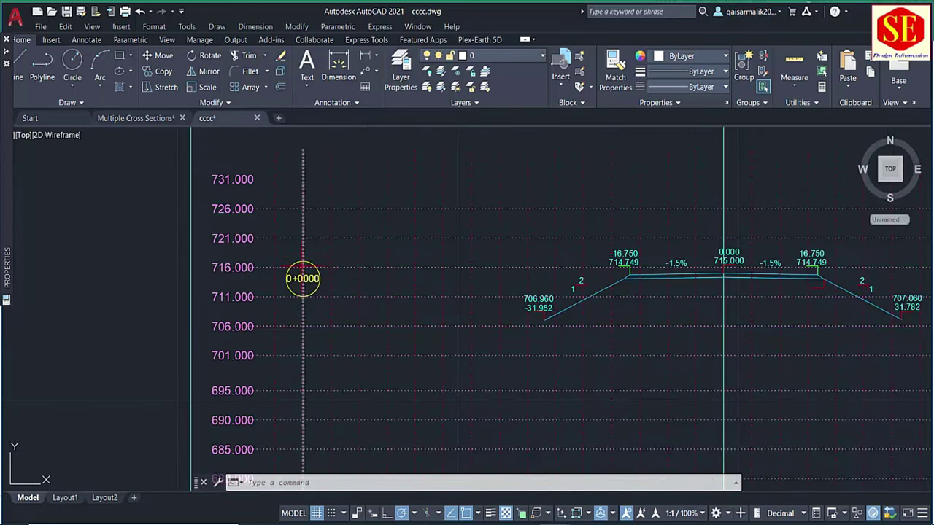
pyautogui.scroll(-3, 307, 270)
pyautogui.moveTo(568, 445); pyautogui.dragTo(546, 377, button='middle')
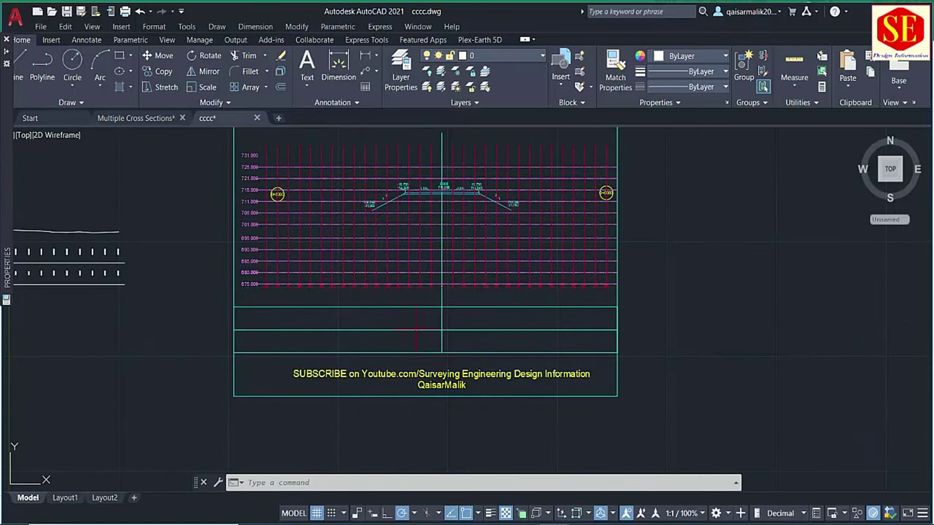
pyautogui.scroll(-2, 429, 321)
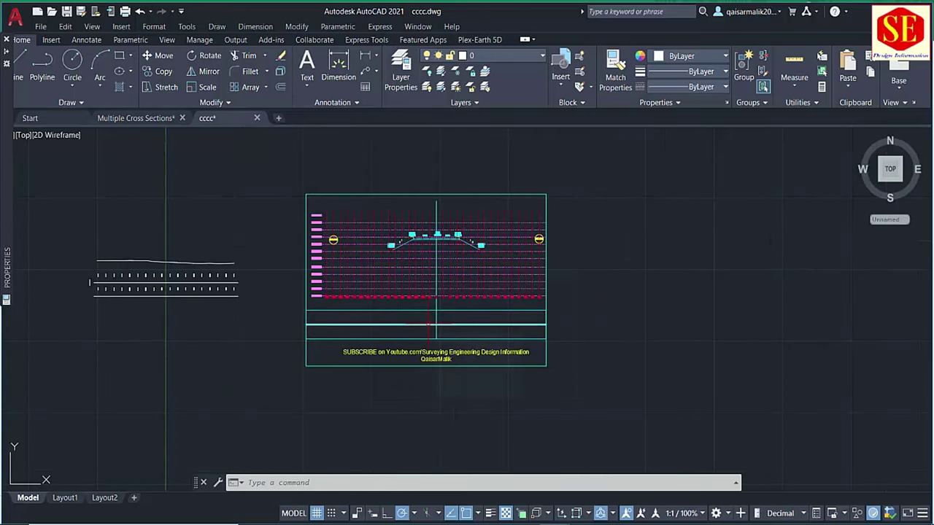
# Define block 'bbb' from all 125 objects of the windowed cross-section sheet.
pyautogui.write('b')
pyautogui.press('Return')
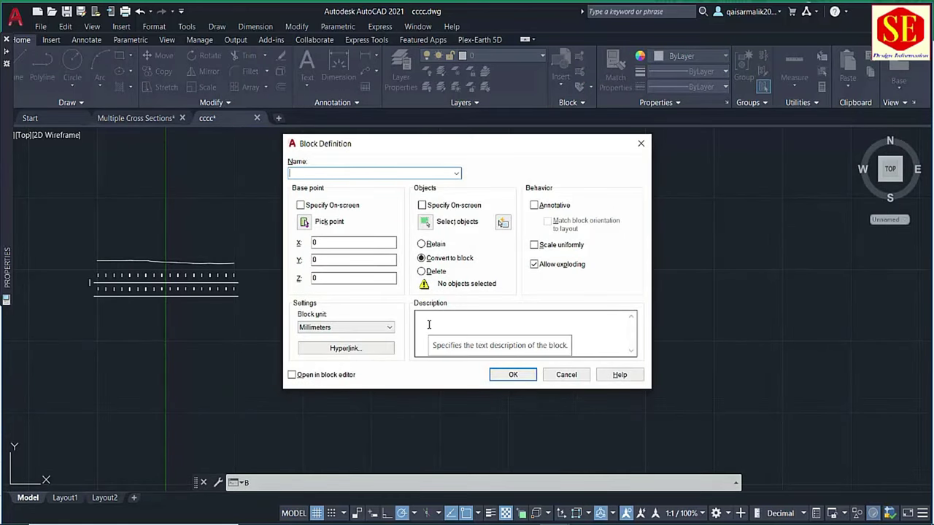
pyautogui.write('c')
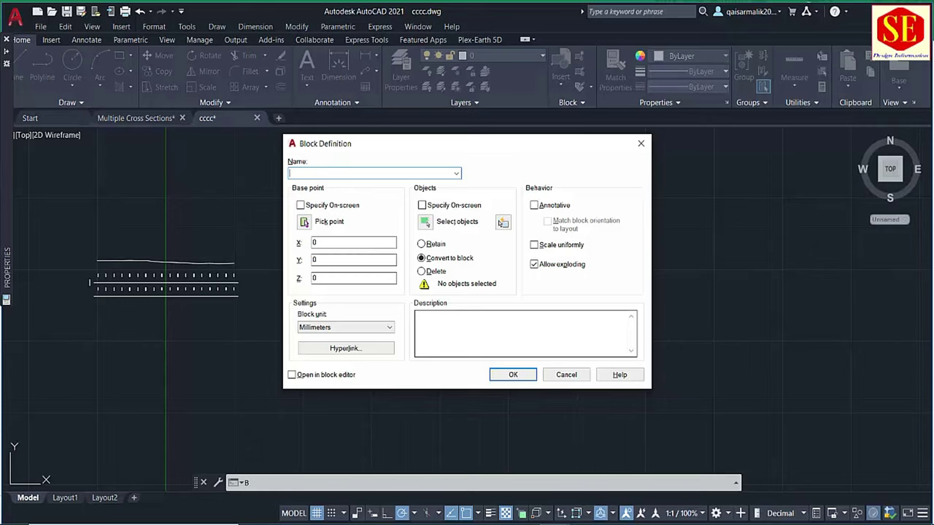
pyautogui.click(425, 222)
pyautogui.click(562, 147)
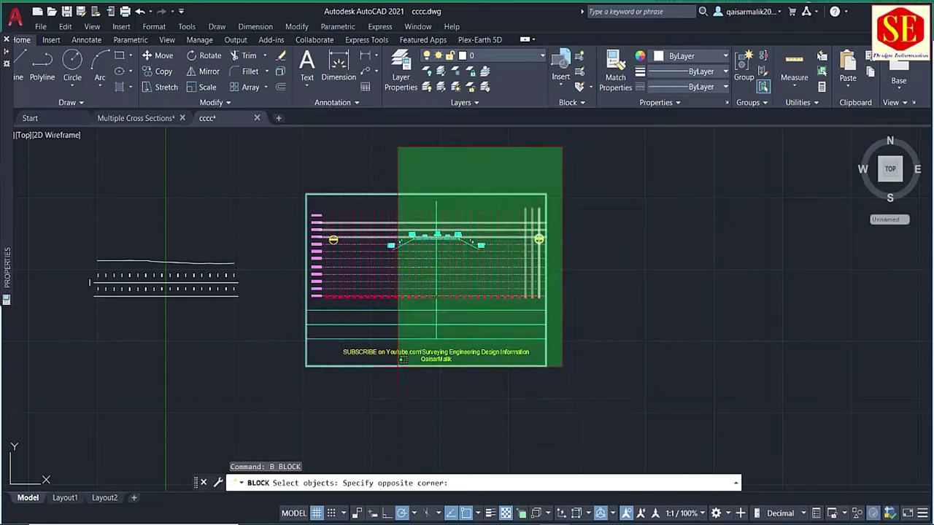
pyautogui.click(306, 400)
pyautogui.press('Return')
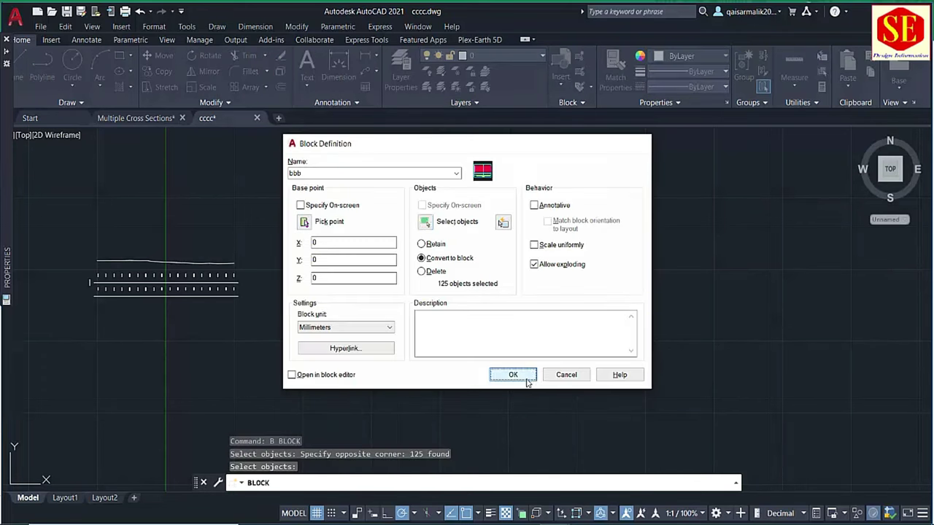
pyautogui.click(515, 373)
pyautogui.scroll(2, 436, 259)
pyautogui.moveTo(435, 259); pyautogui.dragTo(540, 232, button='middle')
pyautogui.scroll(2, 378, 228)
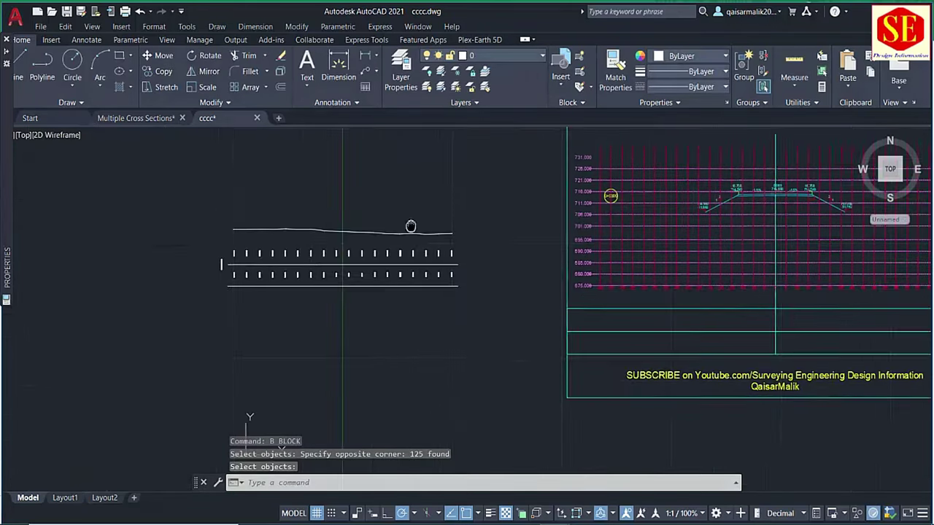
pyautogui.scroll(4, 342, 232)
pyautogui.moveTo(424, 238); pyautogui.dragTo(235, 250, button='middle')
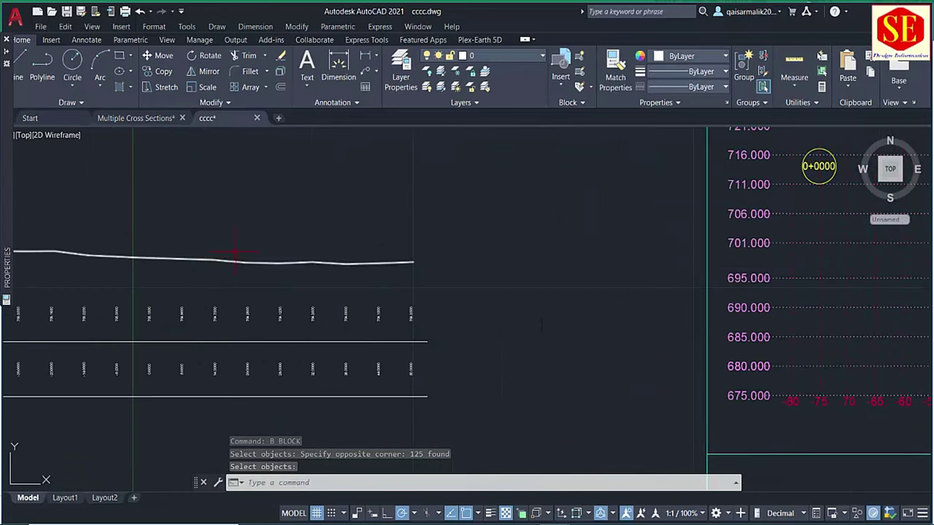
pyautogui.scroll(-3, 226, 241)
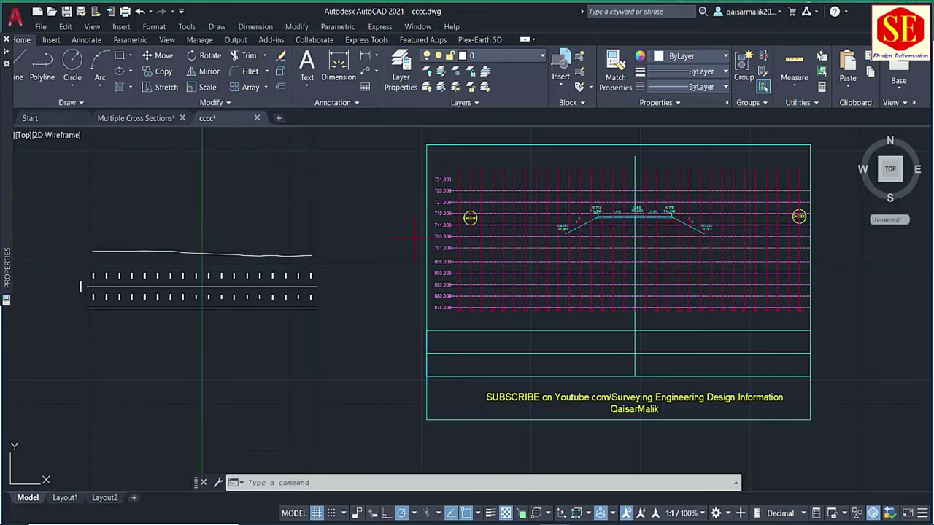
pyautogui.scroll(-8, 389, 235)
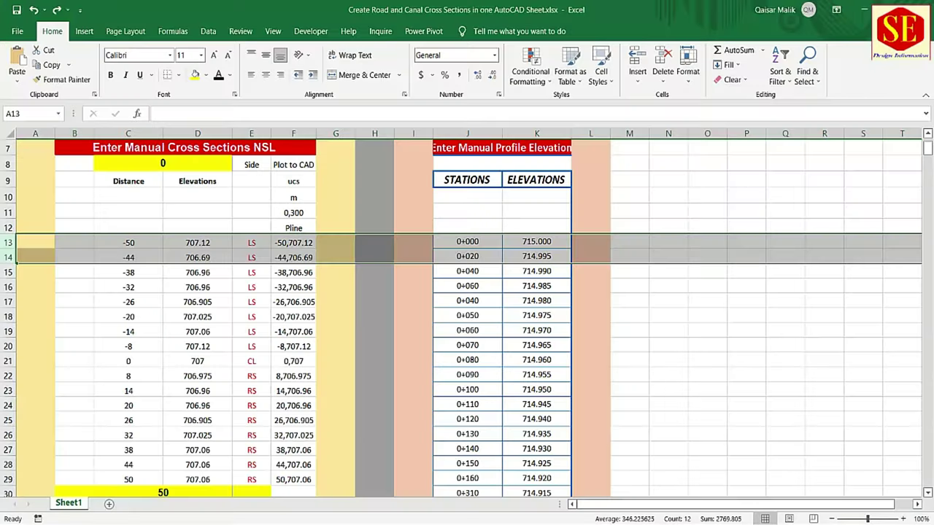
# Enter offsets -15, -10, 0, 10, 15 in cells N14 to N18.
pyautogui.click(345, 285)
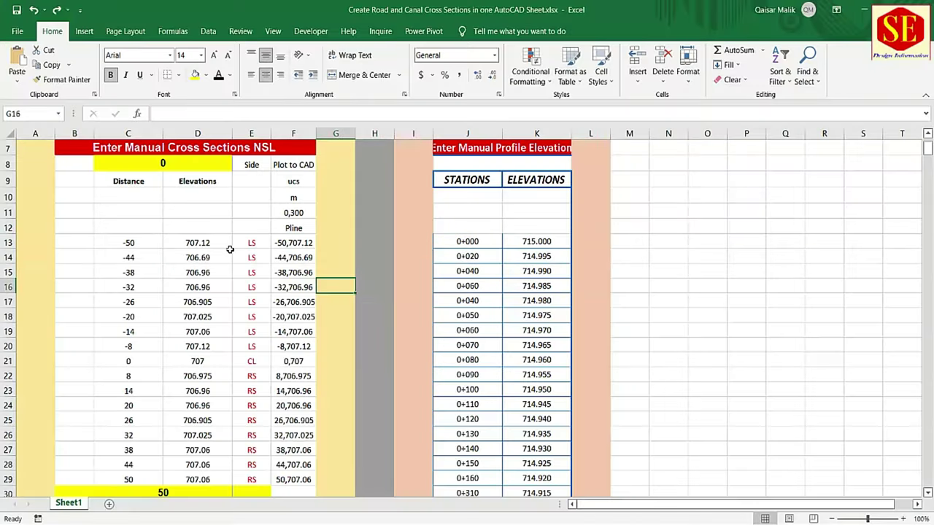
pyautogui.click(548, 245)
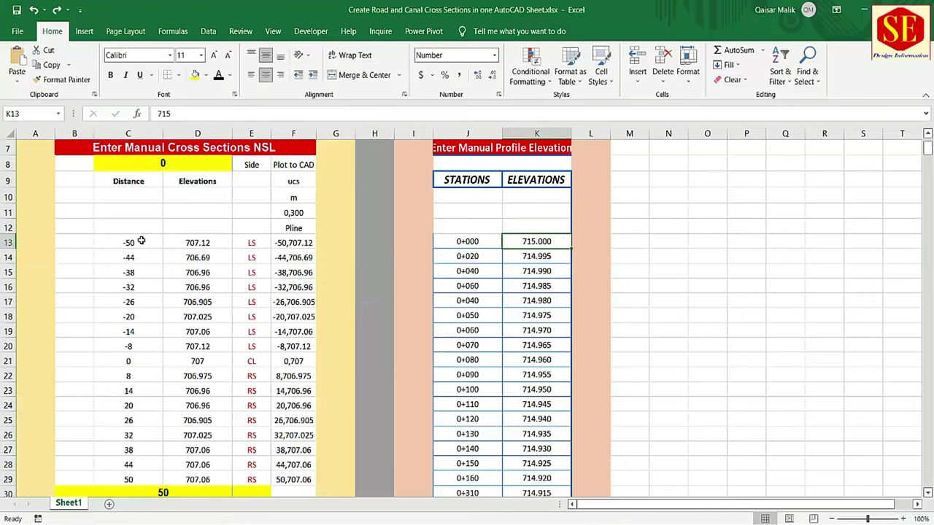
pyautogui.click(669, 228)
pyautogui.click(672, 250)
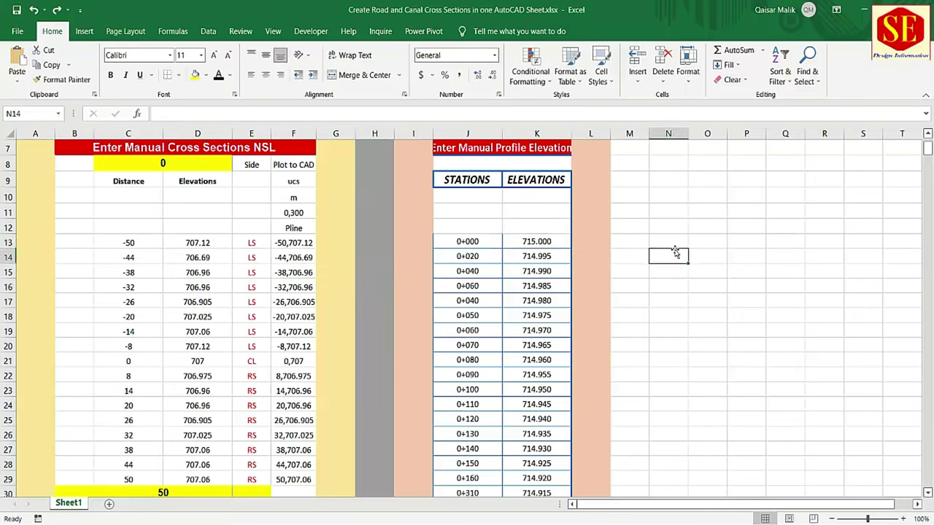
pyautogui.write('=')
pyautogui.press('Return')
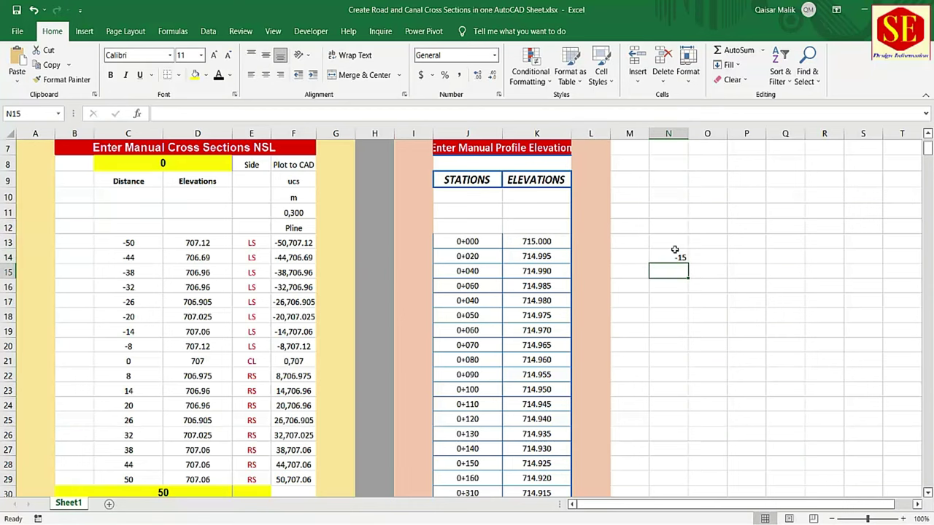
pyautogui.write('-10')
pyautogui.press('Return')
pyautogui.write('0')
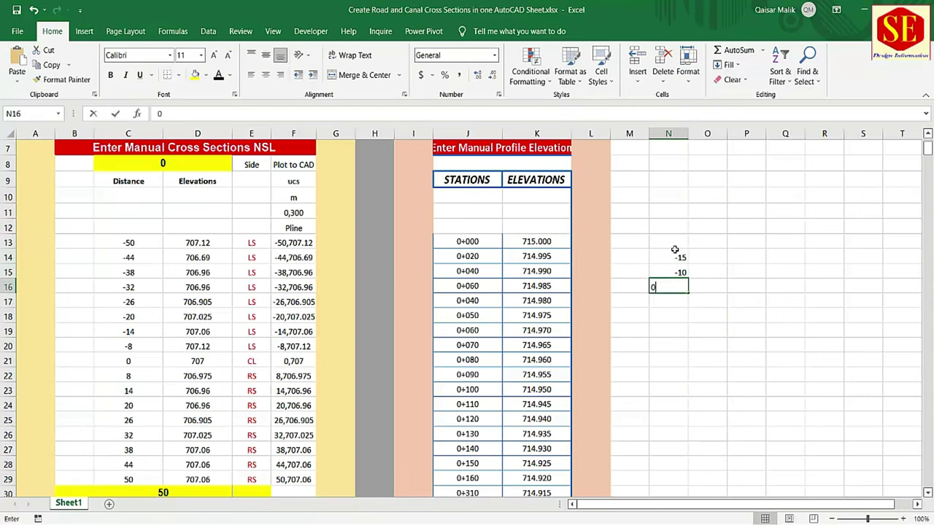
pyautogui.press('Return')
pyautogui.write('15')
pyautogui.press('Return')
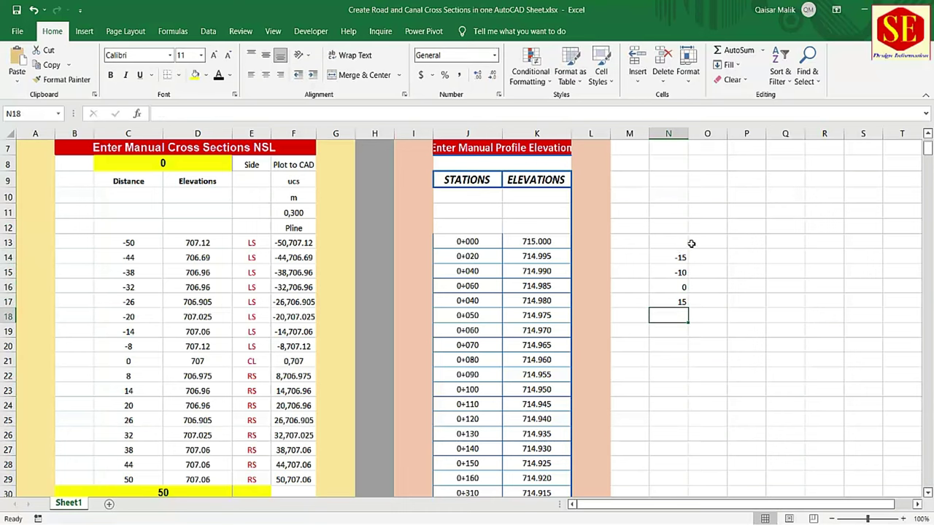
pyautogui.click(680, 300)
pyautogui.write('10')
pyautogui.press('Return')
pyautogui.write('15')
pyautogui.press('Return')
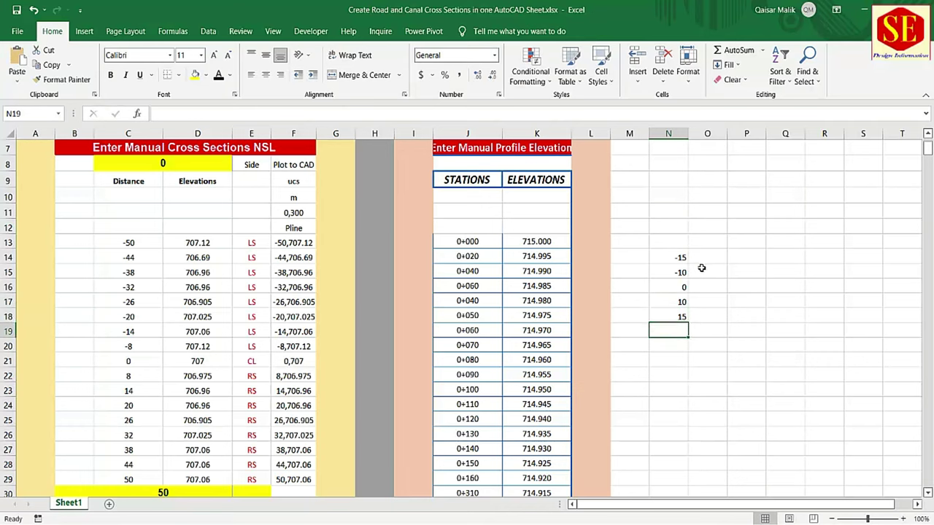
# Enter the 715 centreline elevation in cell O16.
pyautogui.click(713, 288)
pyautogui.write('=')
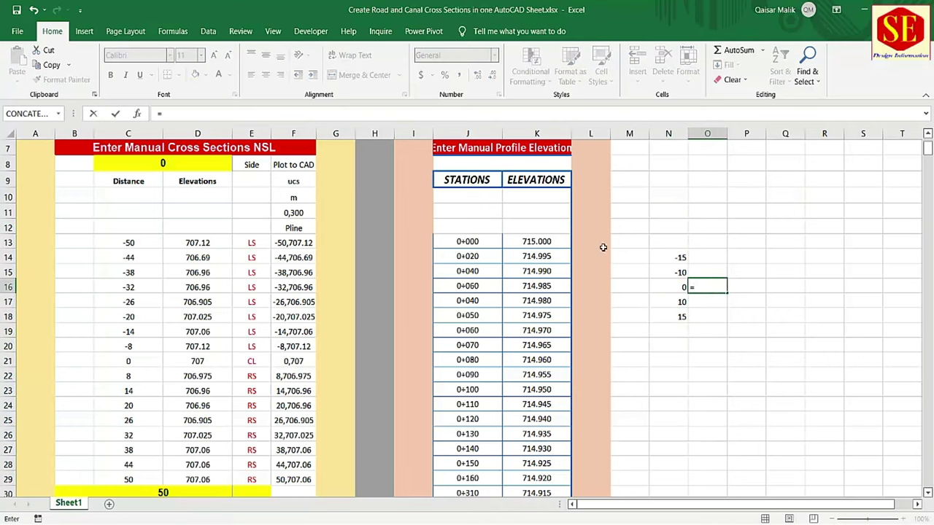
pyautogui.press('Escape')
pyautogui.write('715')
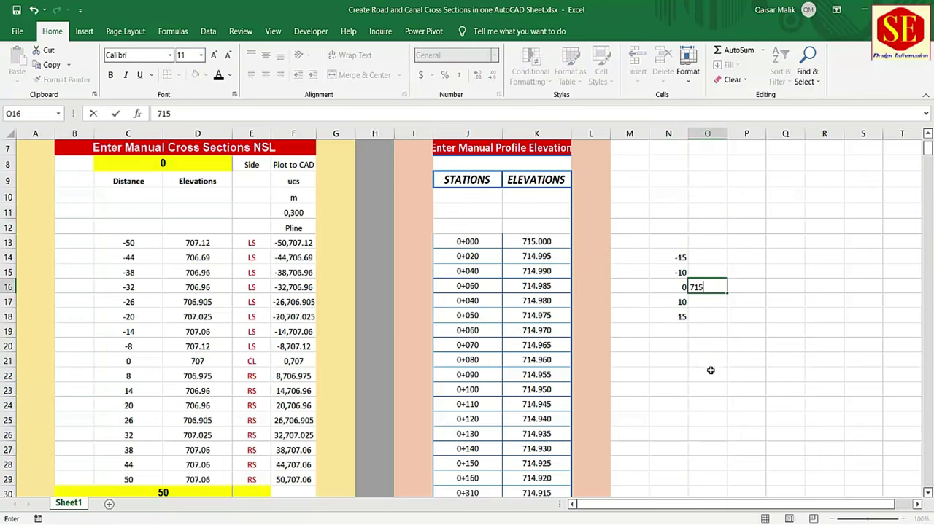
pyautogui.press('Return')
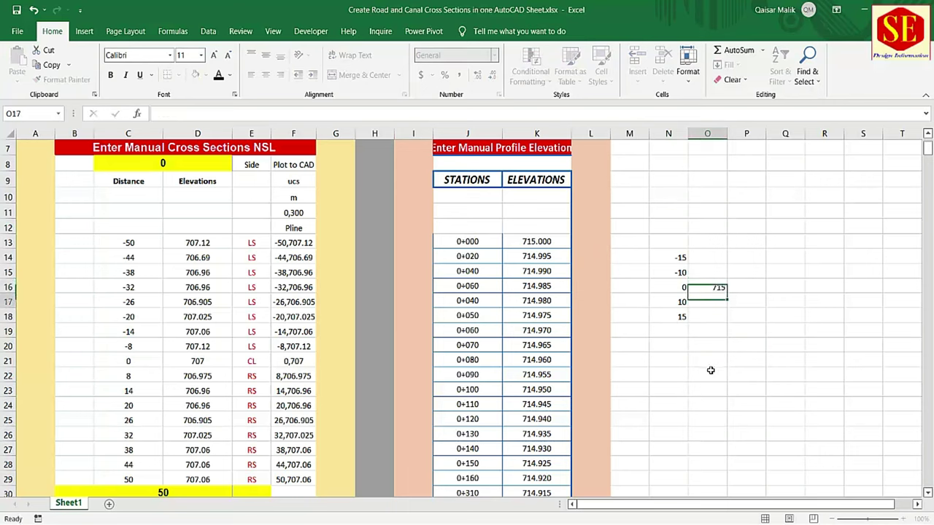
# In O15 enter the 2% crossfall formula =O16+(N15*-2%).
pyautogui.click(706, 272)
pyautogui.write('=')
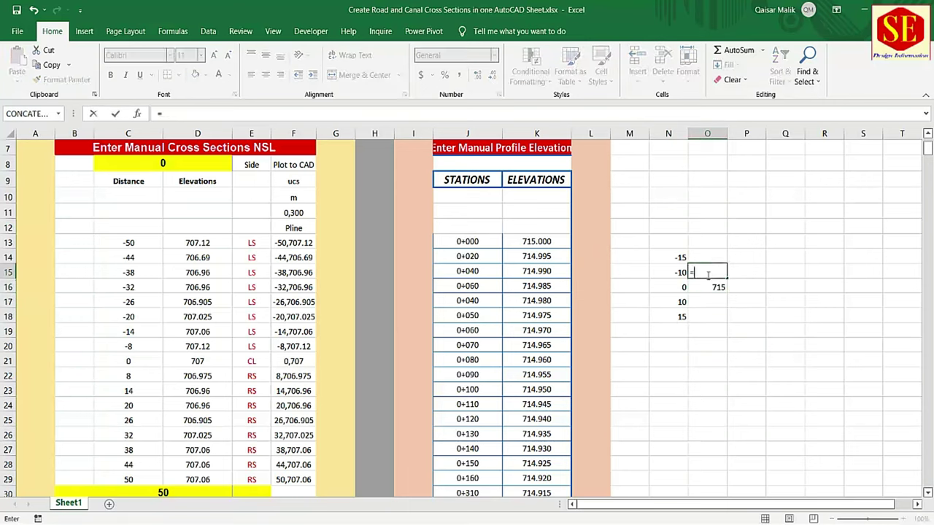
pyautogui.click(677, 272)
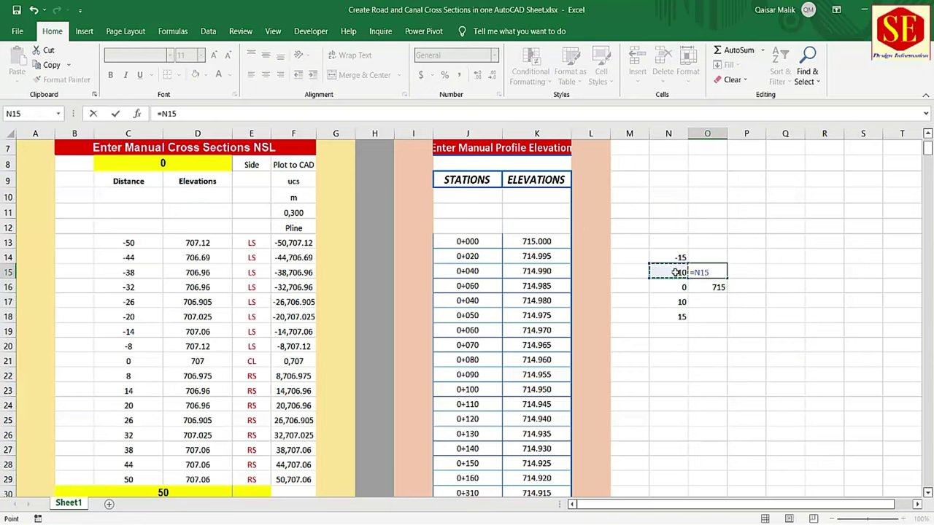
pyautogui.press('BackSpace')
pyautogui.press('BackSpace')
pyautogui.press('BackSpace')
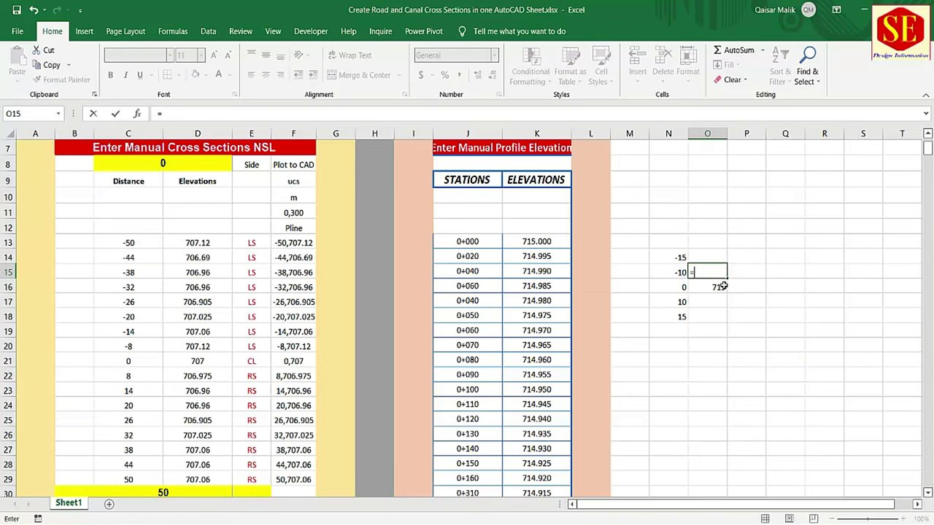
pyautogui.click(720, 287)
pyautogui.write('+(')
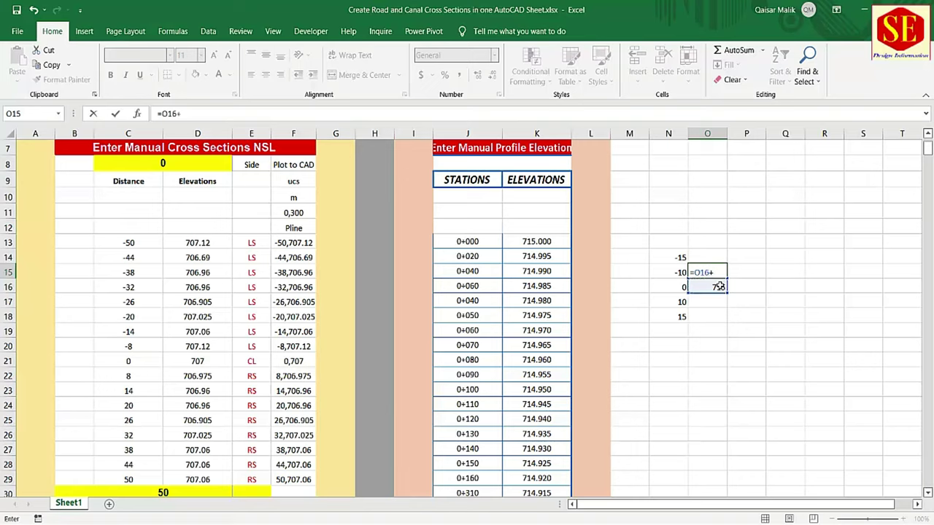
pyautogui.click(681, 273)
pyautogui.write('*')
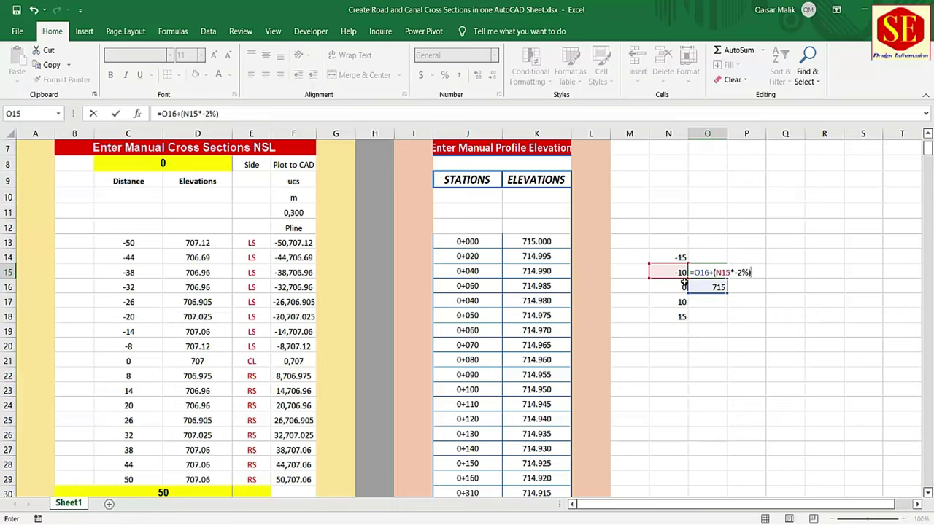
pyautogui.press('Return')
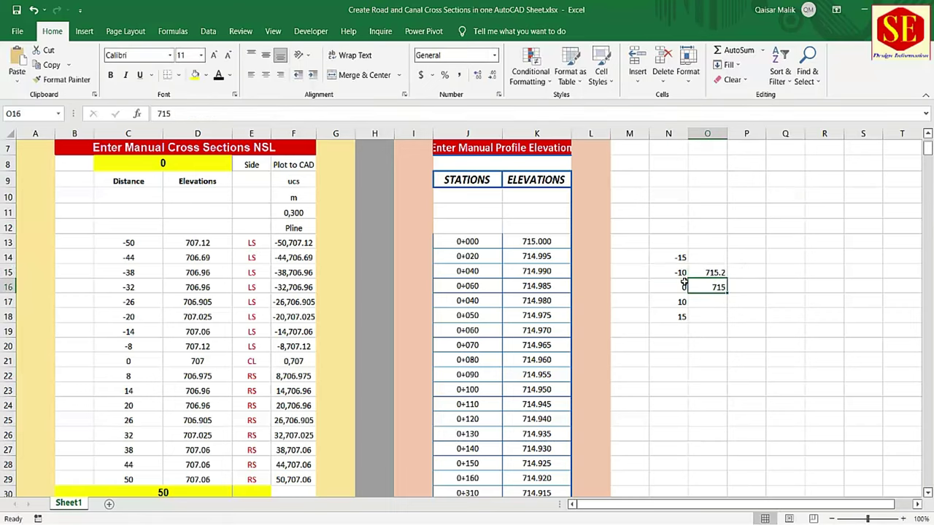
# Fill the crossfall formula up to O14 and correct its base to centre cell O16.
pyautogui.click(715, 273)
pyautogui.moveTo(727, 279); pyautogui.dragTo(727, 254)
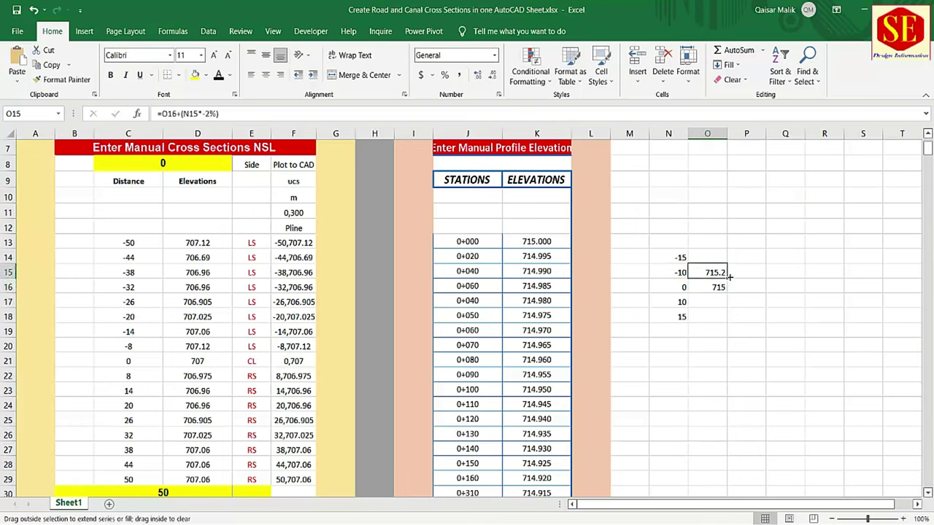
pyautogui.doubleClick(711, 257)
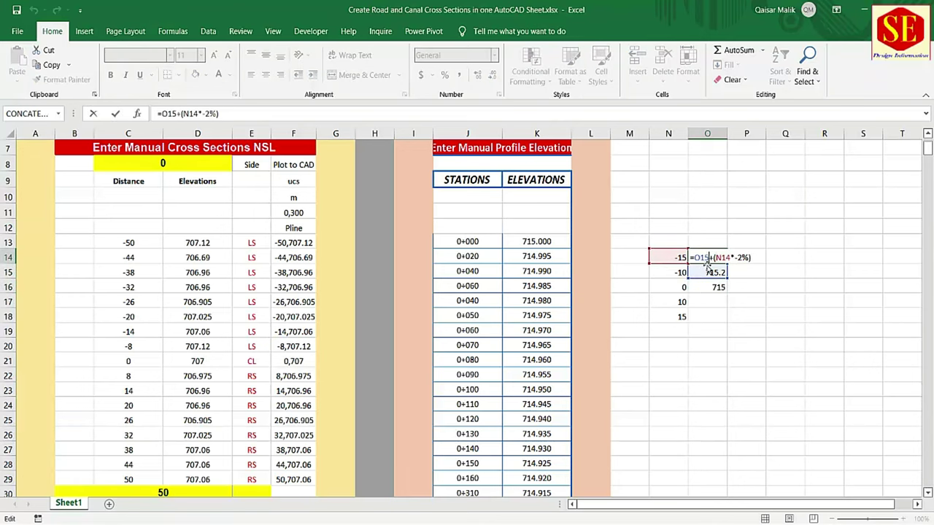
pyautogui.press('BackSpace')
pyautogui.write('4')
pyautogui.press('BackSpace')
pyautogui.press('BackSpace')
pyautogui.press('BackSpace')
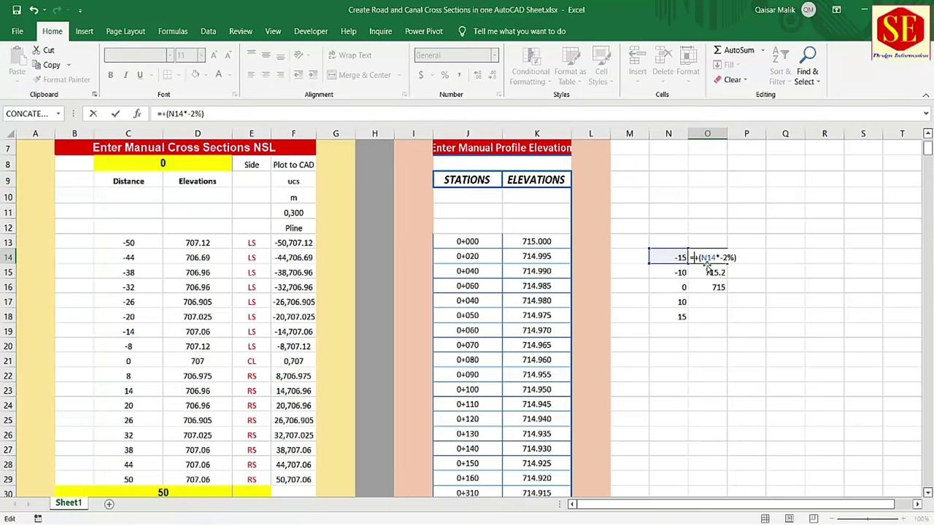
pyautogui.click(707, 287)
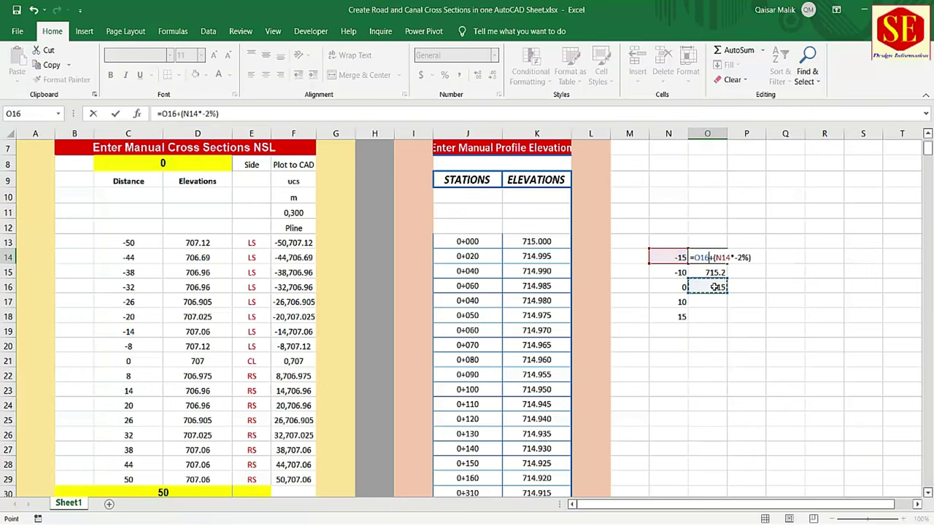
pyautogui.press('Return')
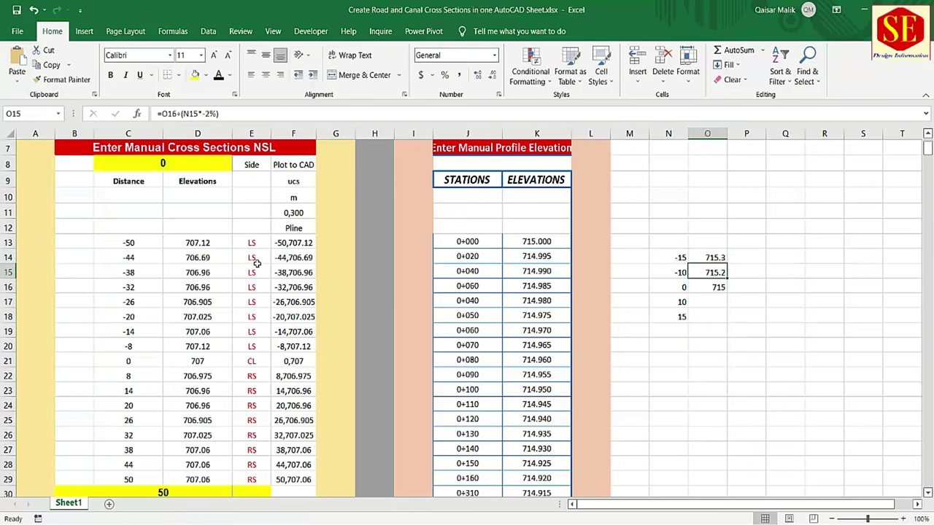
# Mirror the elevations with O17 =O15 and O18 =O14.
pyautogui.click(703, 299)
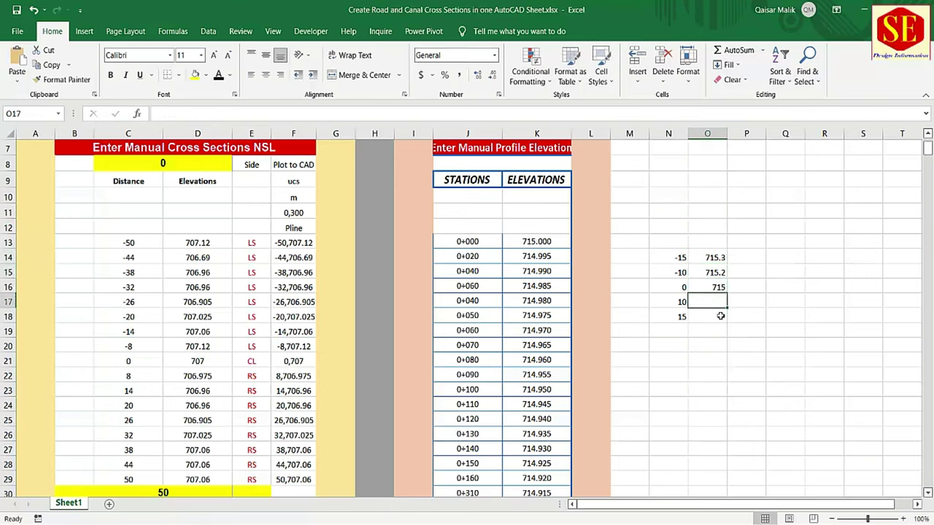
pyautogui.write('=')
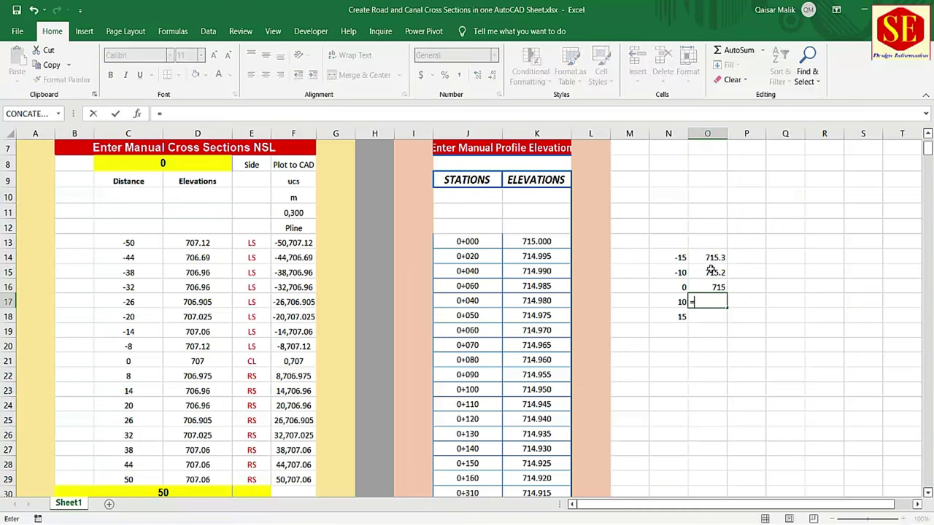
pyautogui.click(710, 270)
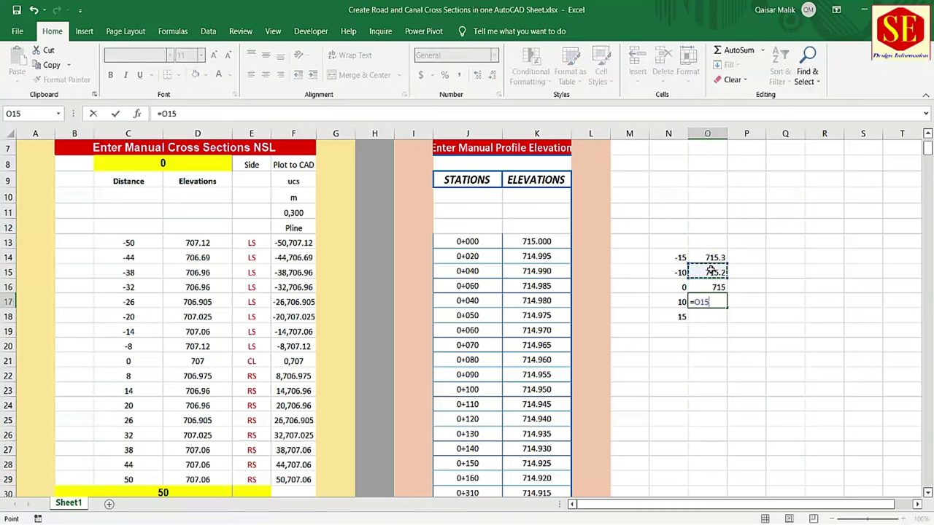
pyautogui.press('Return')
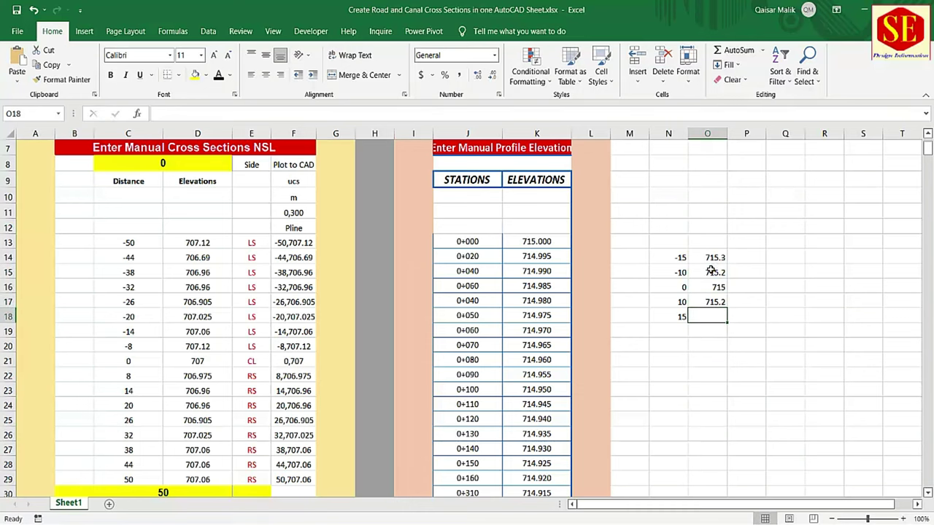
pyautogui.write('=')
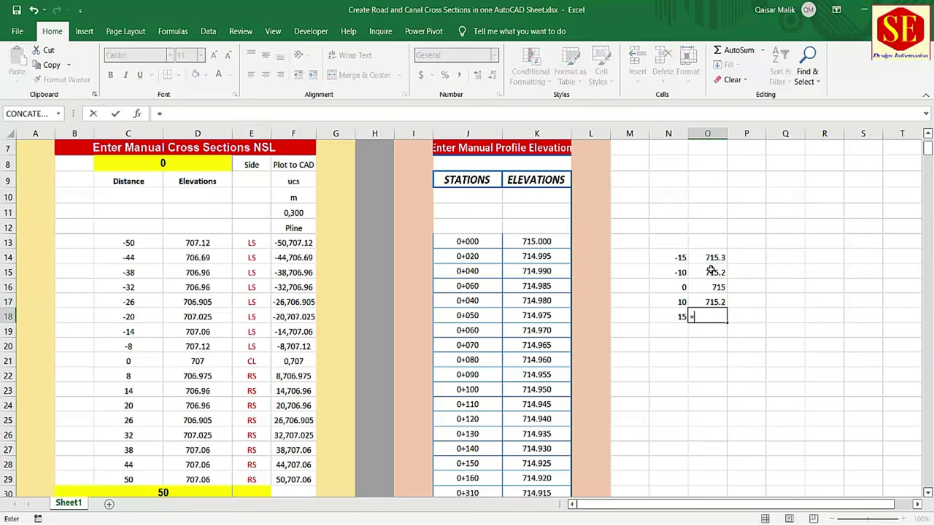
pyautogui.click(718, 259)
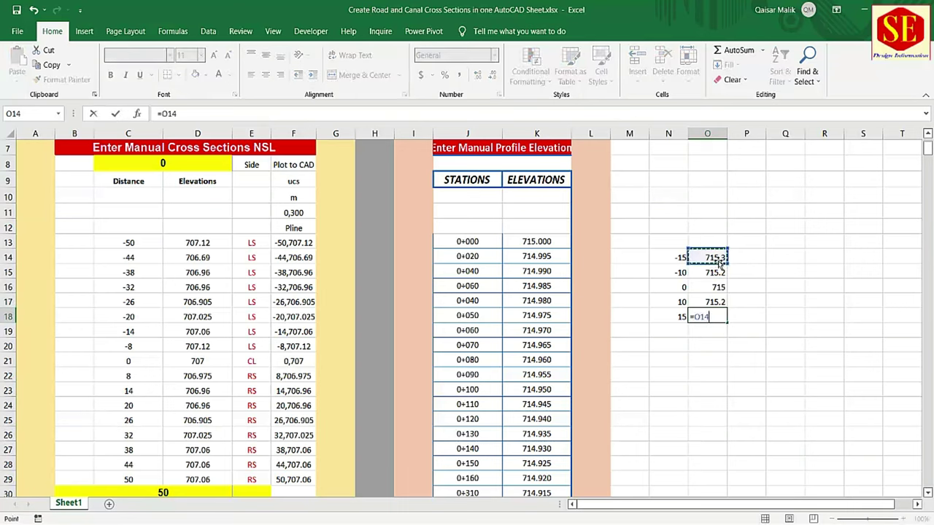
pyautogui.press('Return')
# Enter =N14&","&O14 in P14 and fill it down to P18 for the offset,elevation pairs.
pyautogui.click(757, 260)
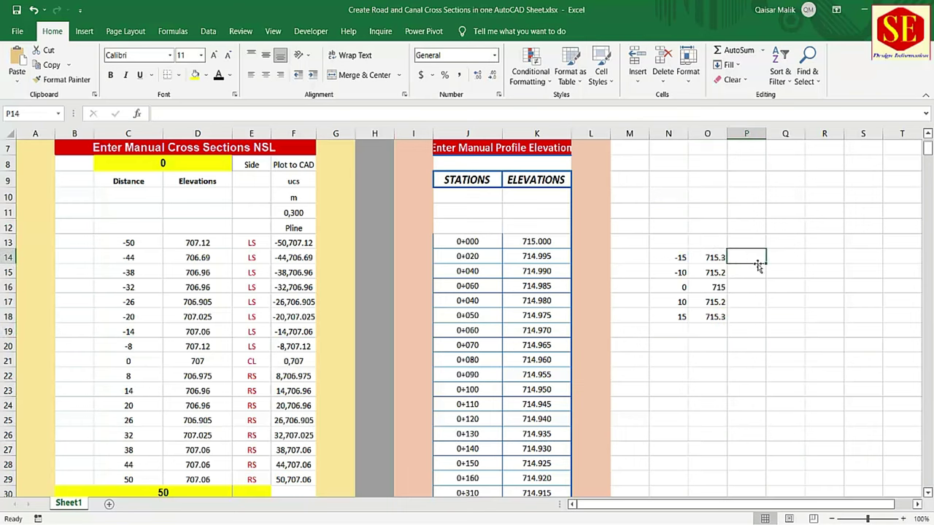
pyautogui.write('=')
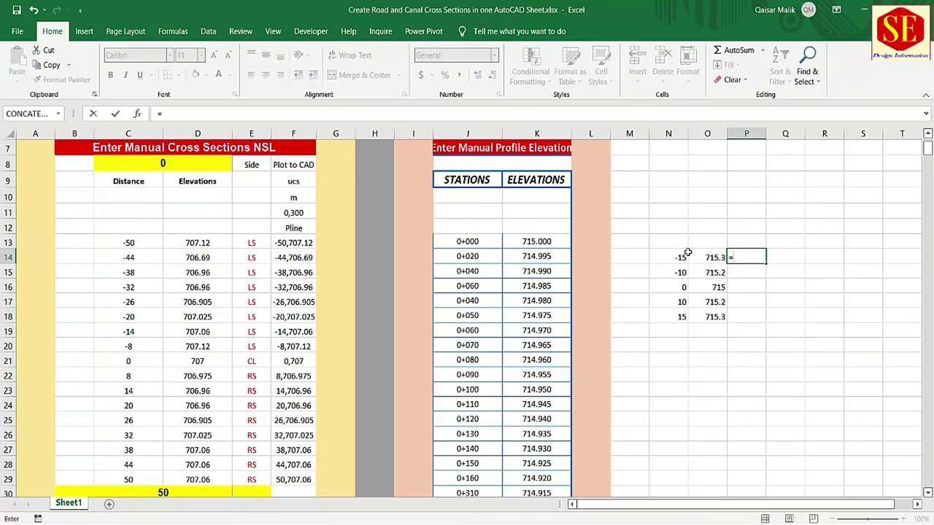
pyautogui.click(683, 257)
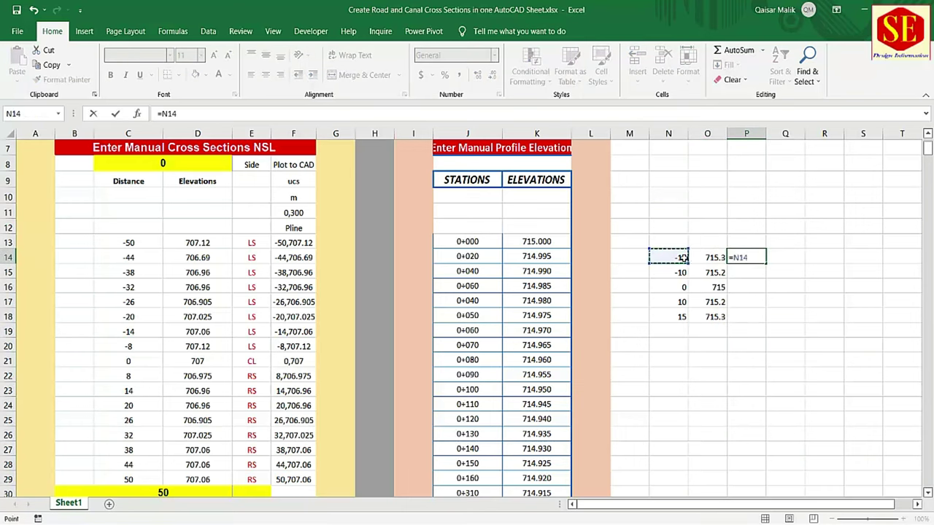
pyautogui.write('&","&')
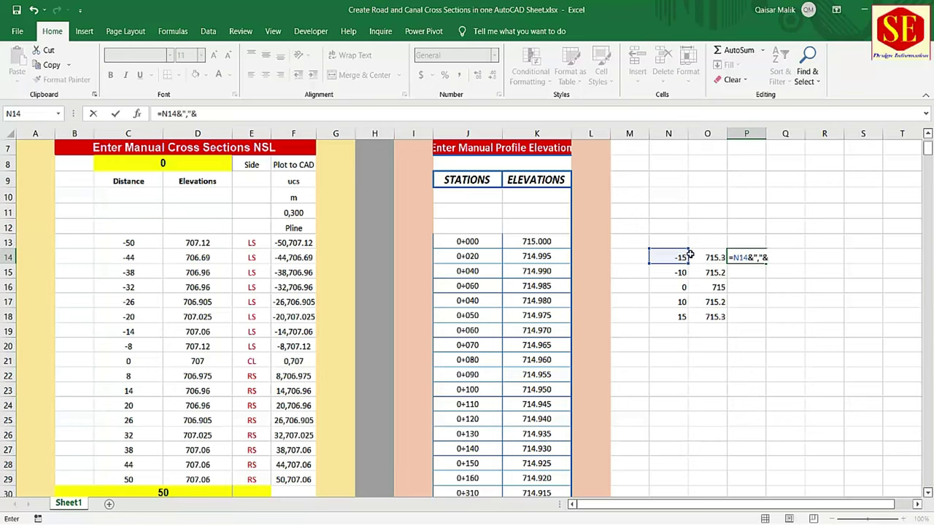
pyautogui.click(713, 257)
pyautogui.press('Return')
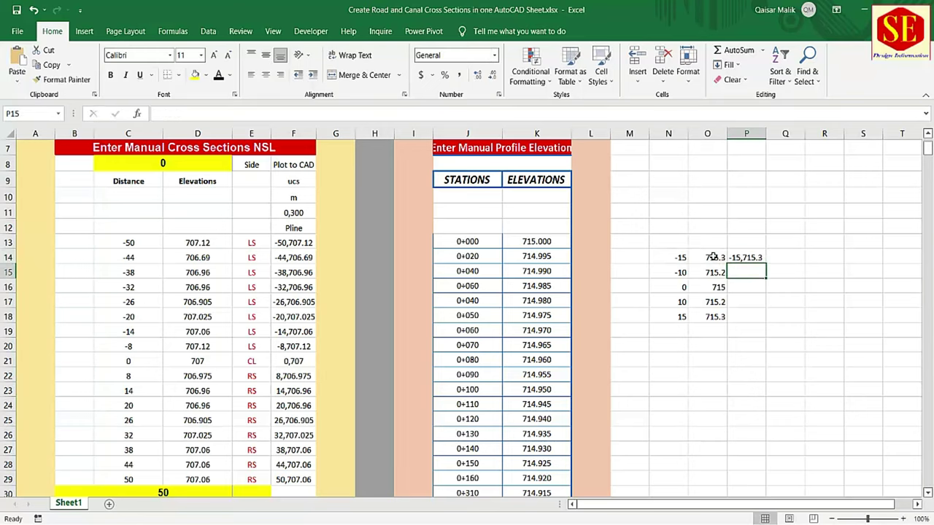
pyautogui.click(745, 258)
pyautogui.moveTo(765, 265); pyautogui.dragTo(765, 325)
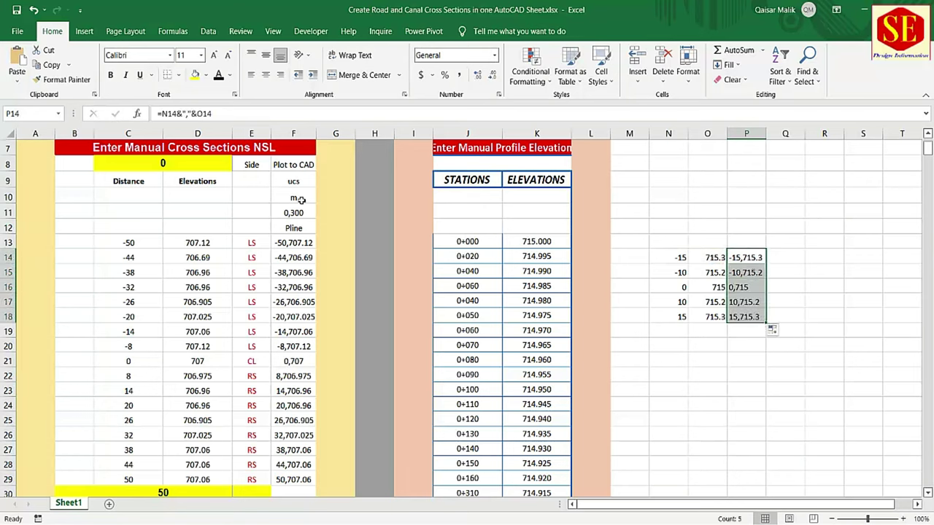
pyautogui.click(708, 240)
pyautogui.write('0+00')
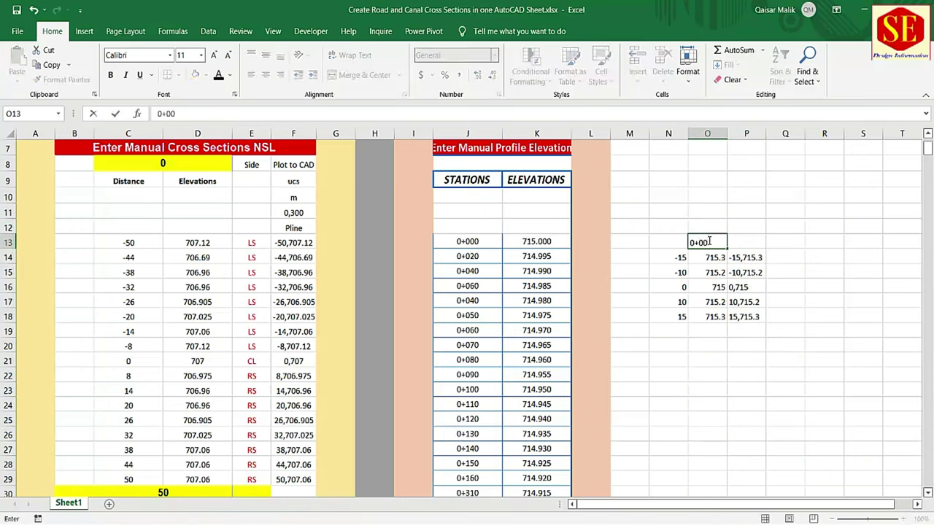
# Copy the ucs, m, 0,300, Pline command cells into column P starting at P10.
pyautogui.press('Return')
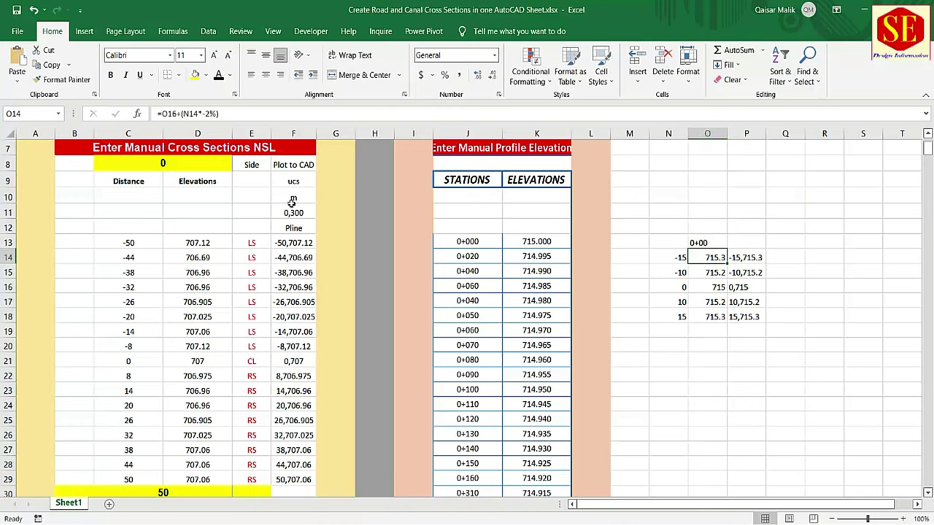
pyautogui.moveTo(297, 188); pyautogui.dragTo(300, 226)
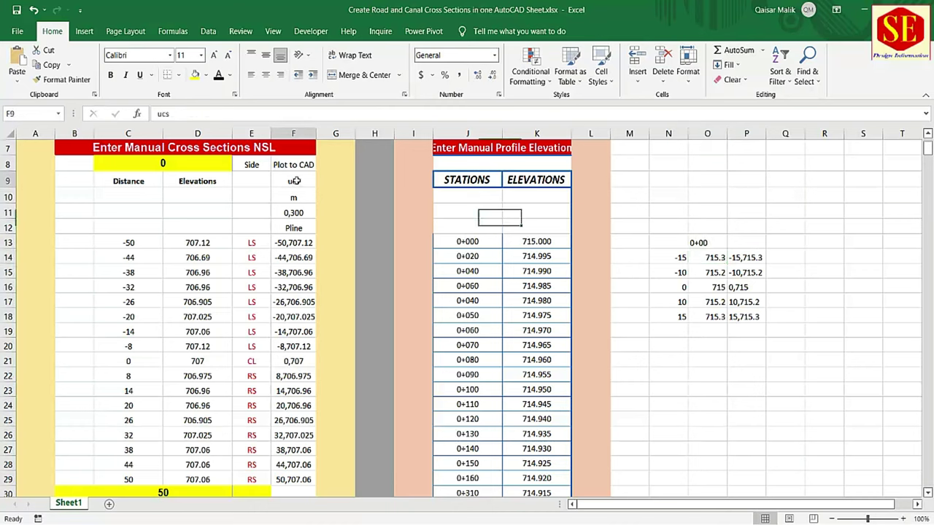
pyautogui.rightClick(300, 225)
pyautogui.click(326, 241)
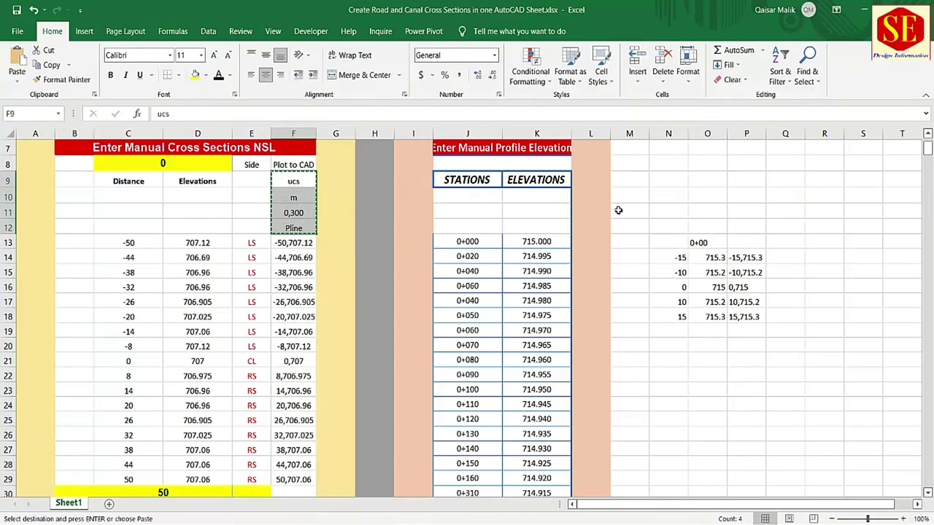
pyautogui.click(743, 211)
pyautogui.rightClick(744, 211)
pyautogui.click(766, 212)
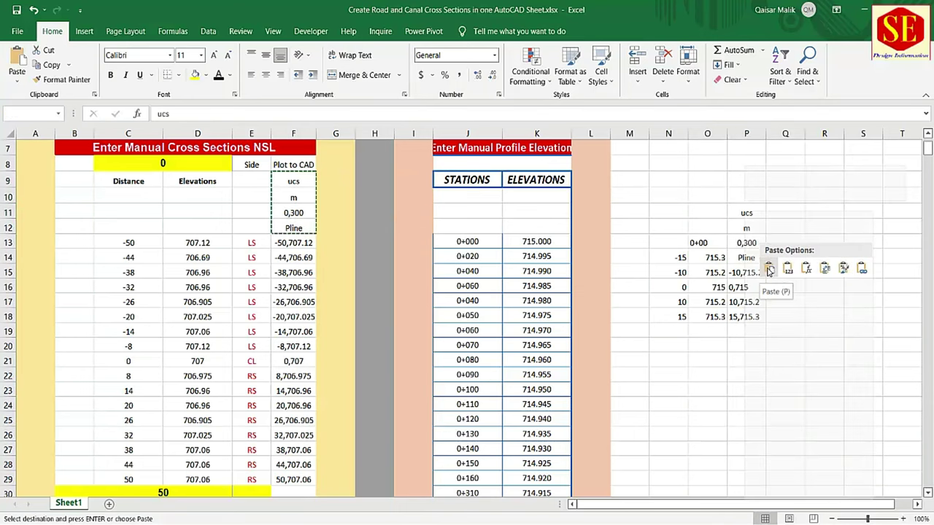
pyautogui.rightClick(737, 208)
pyautogui.hotkey('ctrl', 'z')
pyautogui.rightClick(734, 195)
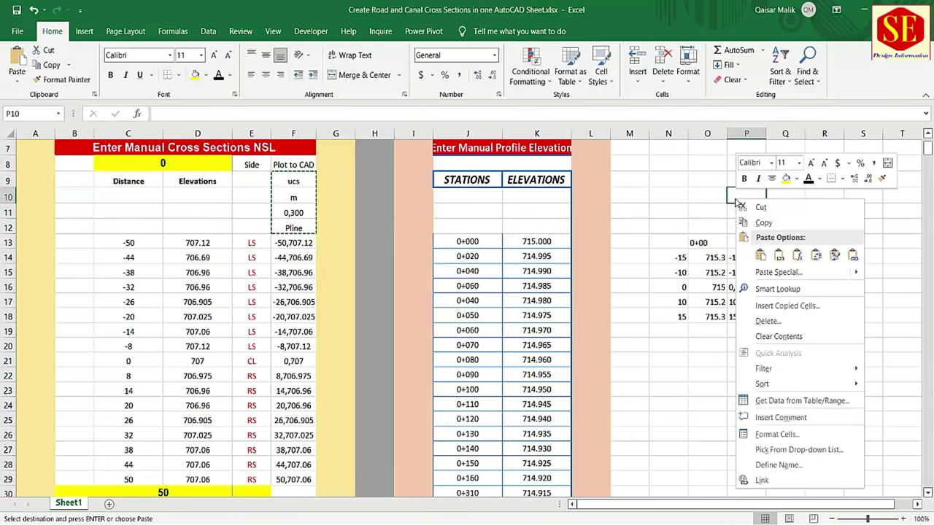
pyautogui.click(760, 254)
pyautogui.press('Escape')
# Enter 'ucs w' above the command list and copy it into P9.
pyautogui.click(744, 300)
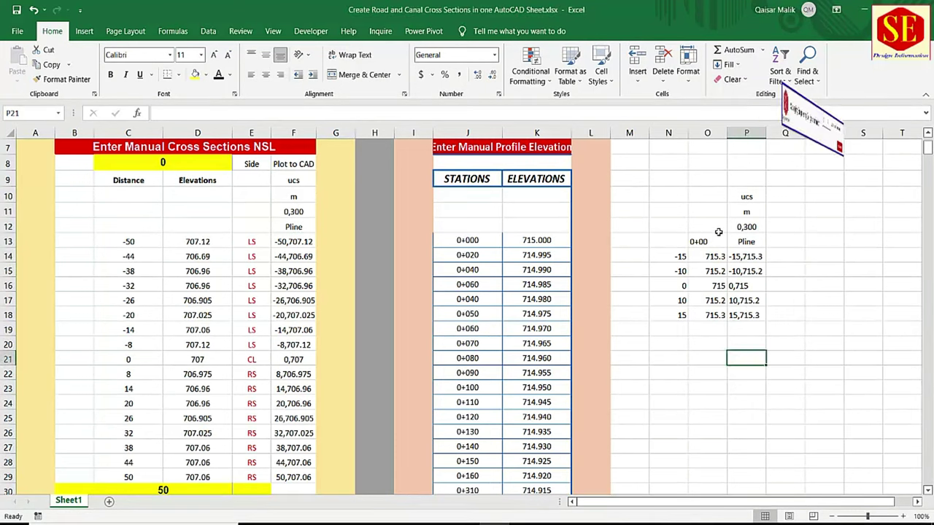
pyautogui.click(745, 165)
pyautogui.write('ucs w')
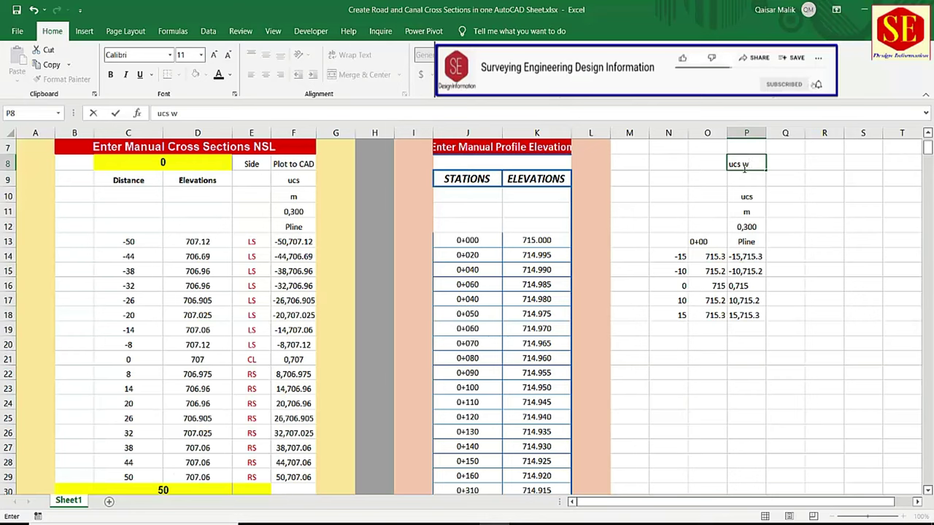
pyautogui.press('Return')
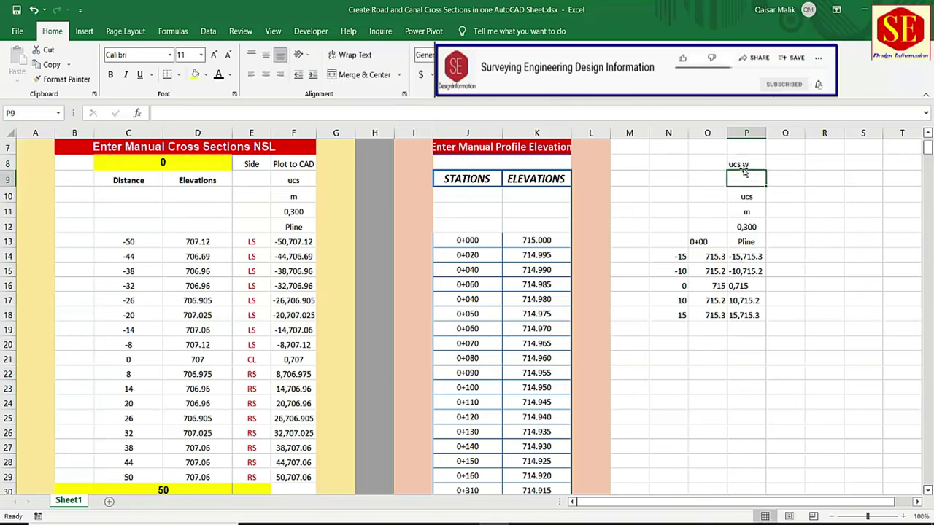
pyautogui.click(739, 163)
pyautogui.rightClick(735, 161)
pyautogui.click(763, 173)
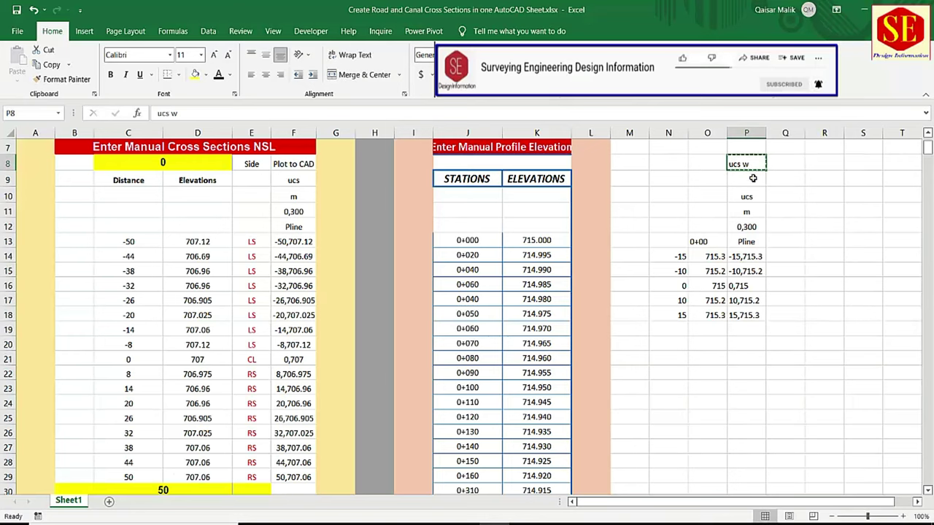
pyautogui.click(744, 179)
pyautogui.rightClick(744, 180)
pyautogui.click(759, 194)
pyautogui.click(825, 227)
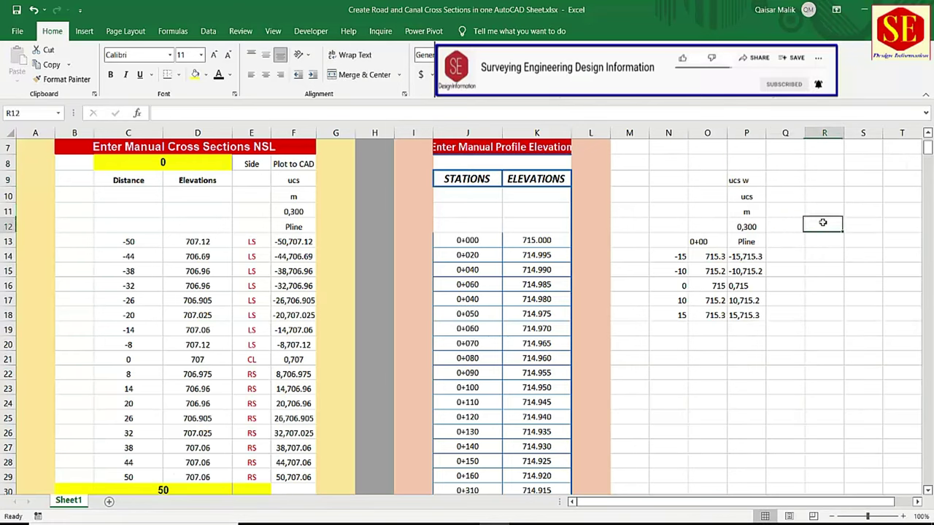
# Copy the P9:P18 command list and switch to the cccc.dwg drawing.
pyautogui.moveTo(739, 178); pyautogui.dragTo(744, 315)
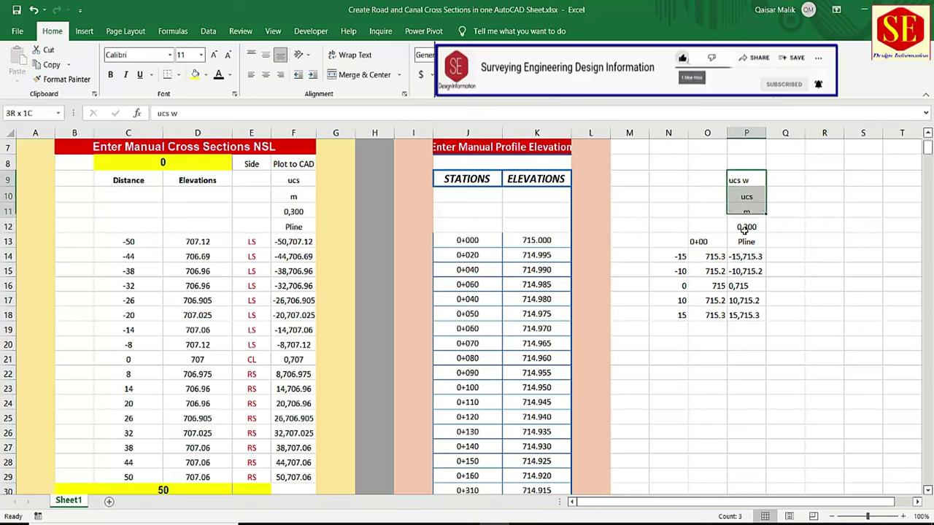
pyautogui.rightClick(744, 315)
pyautogui.click(773, 30)
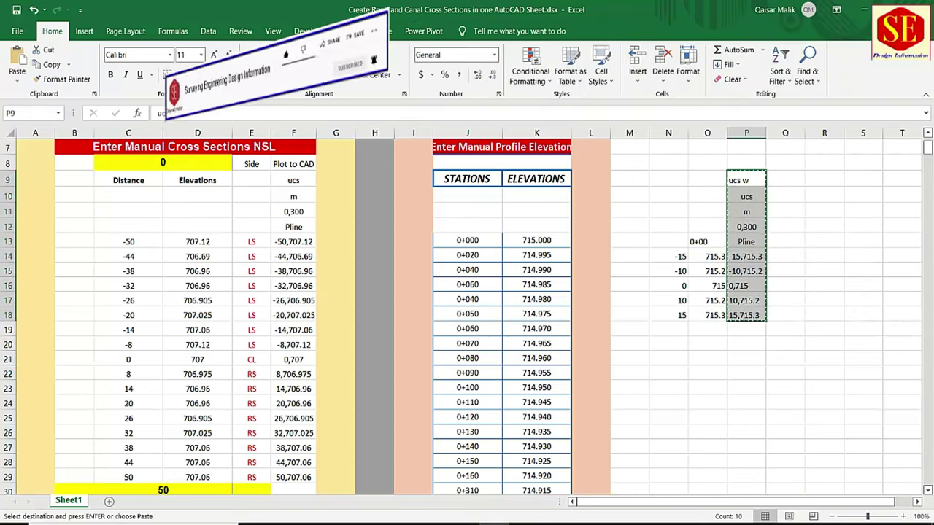
pyautogui.click(486, 478)
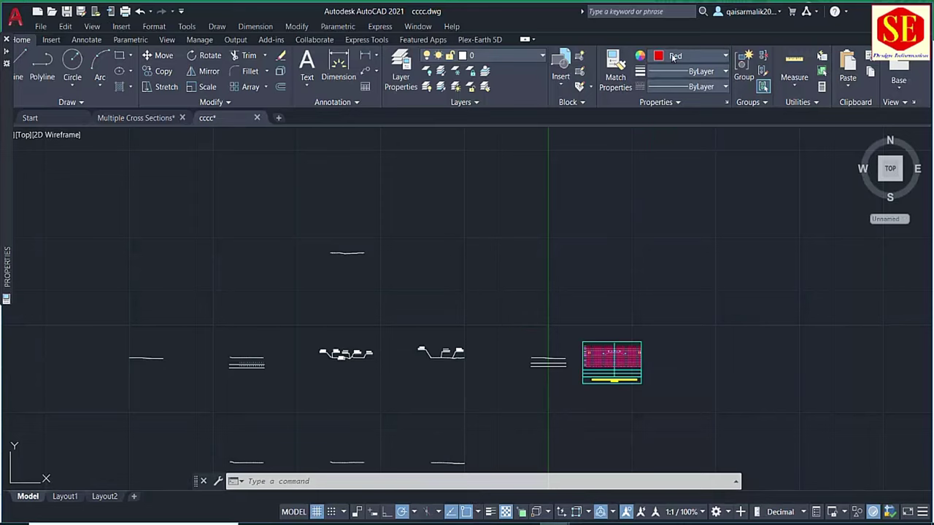
# Keep Red as the colour and paste the Excel commands to draw the ground-line polyline.
pyautogui.click(693, 55)
pyautogui.moveTo(443, 323); pyautogui.dragTo(592, 228, button='middle')
pyautogui.rightClick(418, 484)
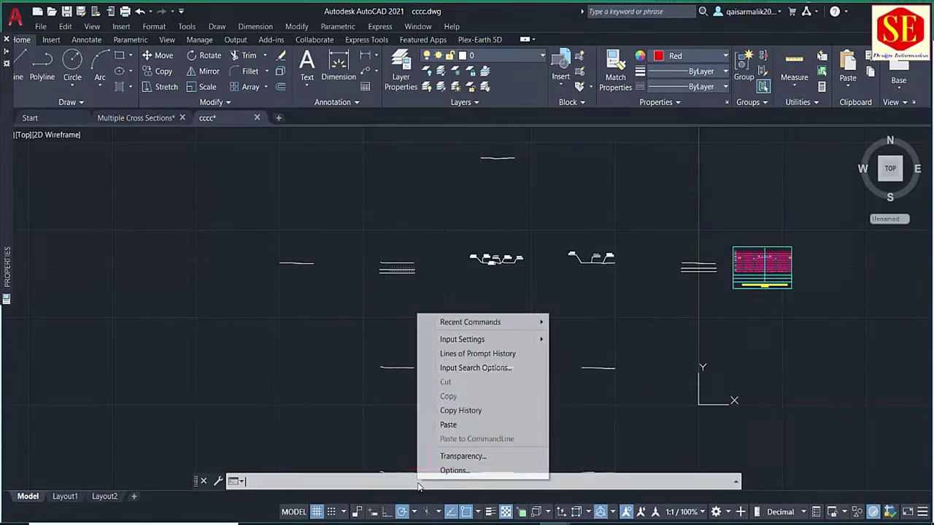
pyautogui.click(456, 426)
pyautogui.scroll(2, 568, 355)
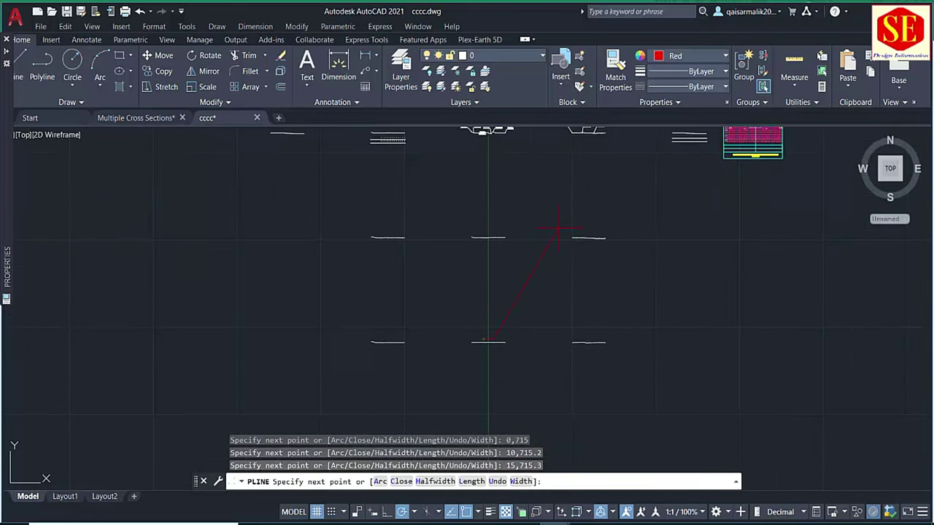
pyautogui.scroll(2, 510, 350)
pyautogui.scroll(2, 479, 333)
pyautogui.press('Escape')
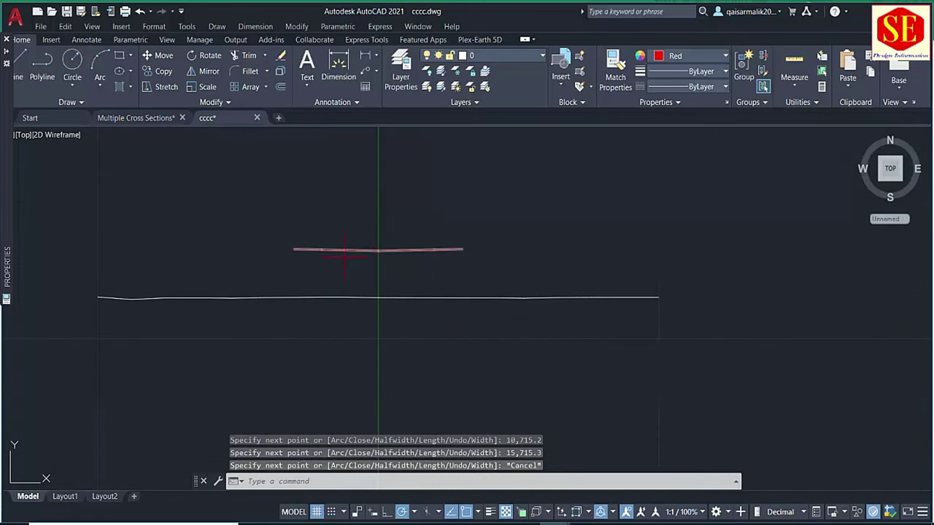
# Zoom and pan to centre the title-block cross-section sheet.
pyautogui.scroll(-2, 351, 252)
pyautogui.scroll(-1, 351, 251)
pyautogui.scroll(-1, 365, 259)
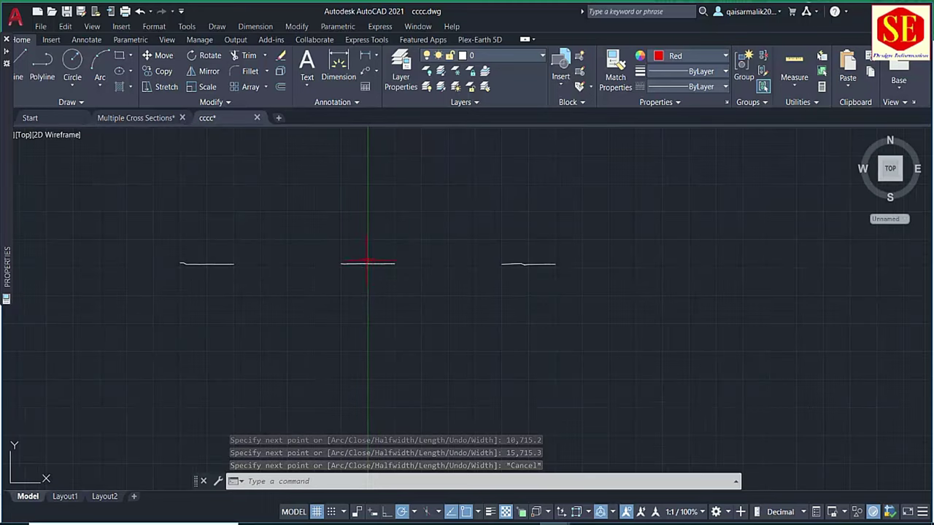
pyautogui.scroll(-1, 372, 263)
pyautogui.moveTo(562, 264); pyautogui.dragTo(516, 337, button='middle')
pyautogui.scroll(6, 506, 221)
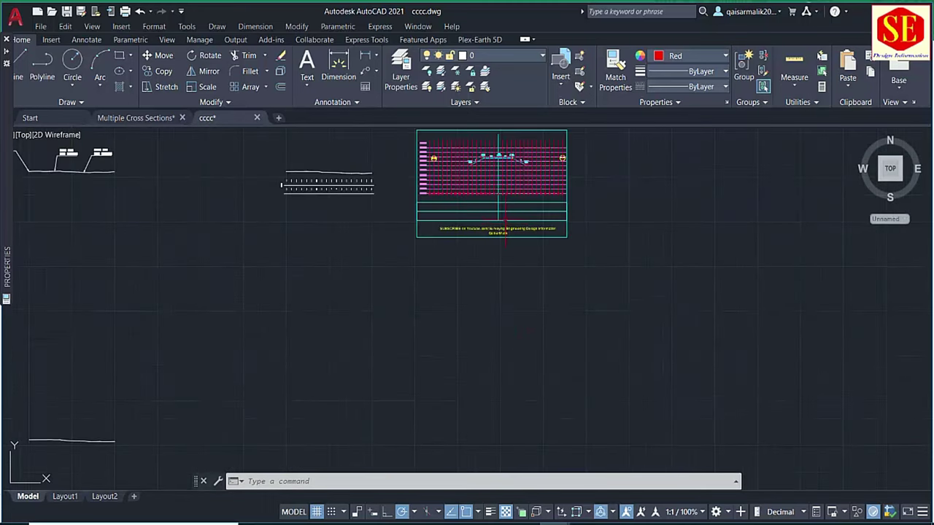
pyautogui.moveTo(505, 220); pyautogui.dragTo(540, 321, button='middle')
pyautogui.scroll(6, 551, 198)
# Erase the centreline 0.000 and 715.000 labels.
pyautogui.scroll(3, 322, 283)
pyautogui.press('Escape')
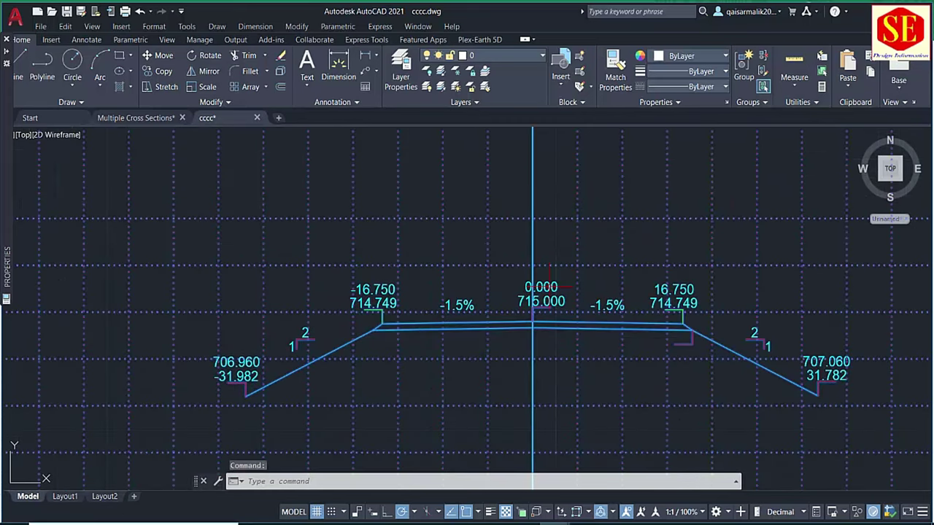
pyautogui.write('X')
pyautogui.click(548, 286)
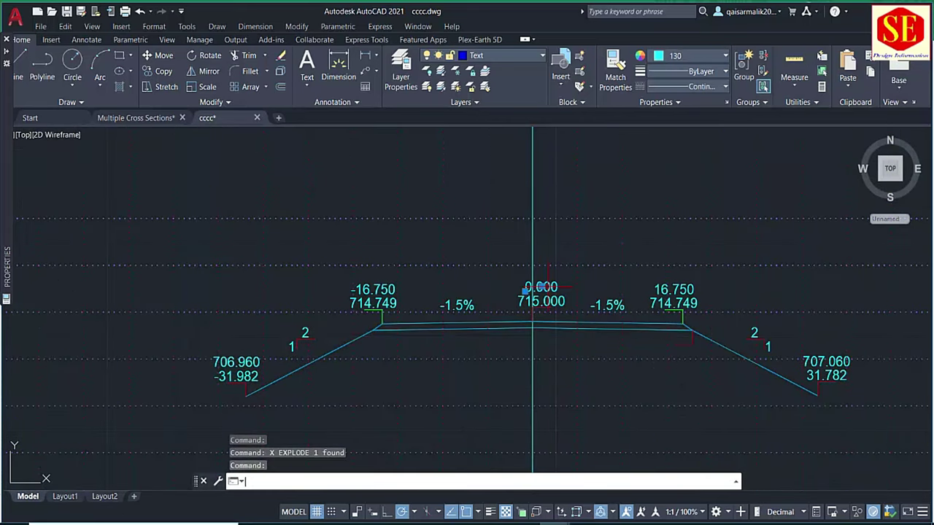
pyautogui.write('e')
pyautogui.press('Return')
pyautogui.press('Return')
pyautogui.click(667, 291)
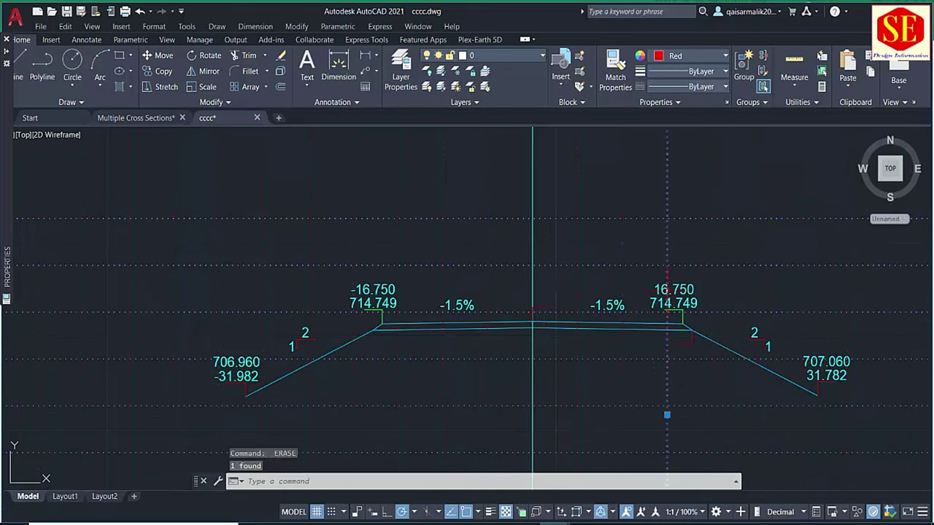
# Delete the ±16.750 and 714.749 labels on both sides, undoing the last erase.
pyautogui.click(673, 289)
pyautogui.press('Delete')
pyautogui.click(673, 304)
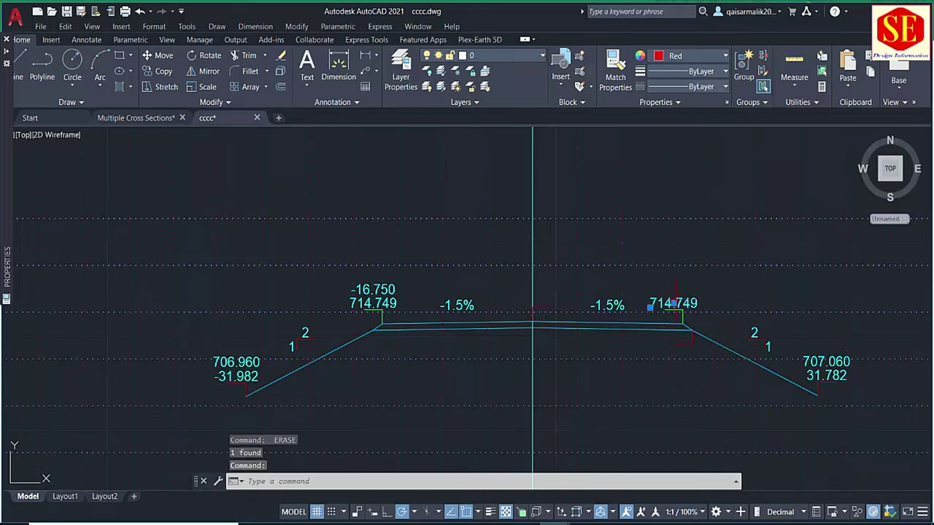
pyautogui.press('Delete')
pyautogui.click(373, 290)
pyautogui.press('Delete')
pyautogui.click(373, 303)
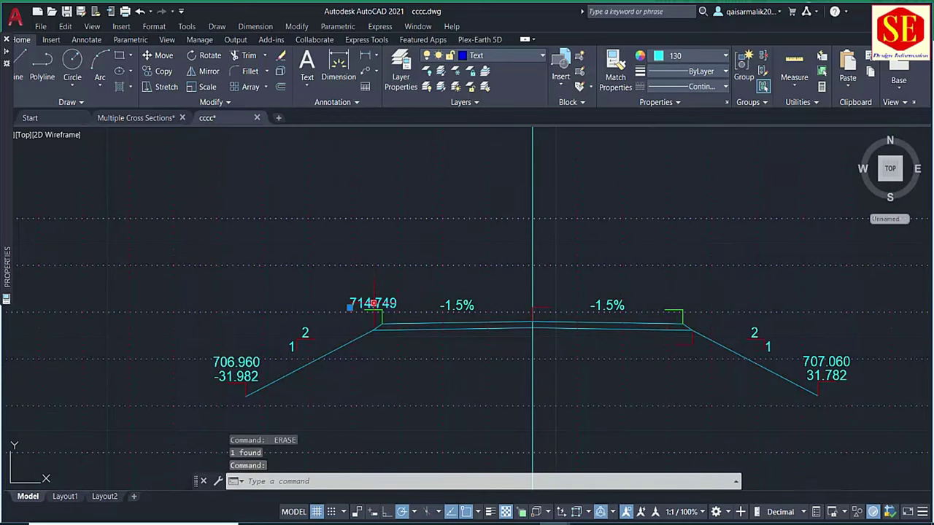
pyautogui.press('Delete')
pyautogui.press('Escape')
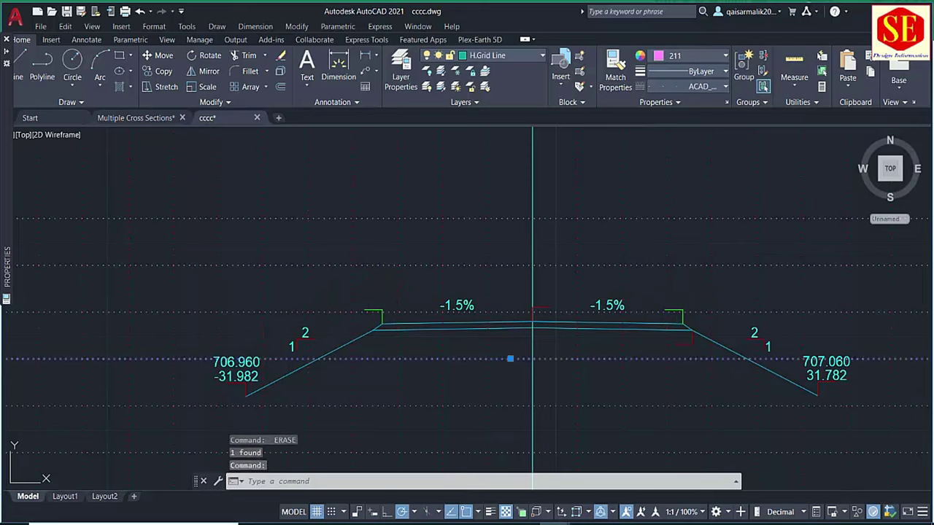
pyautogui.write('u')
pyautogui.press('Return')
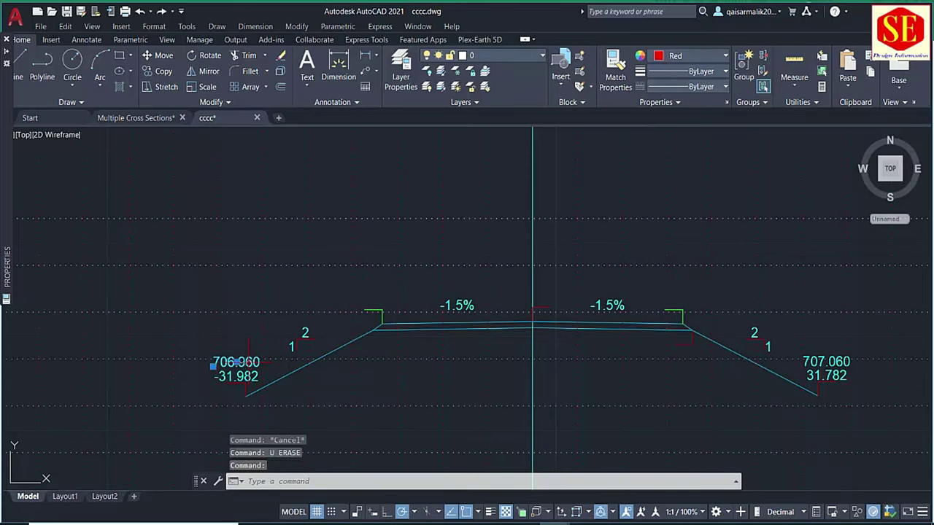
# Erase the outer labels 706.960/-31.982 on the left and 707.060/31.782 on the right.
pyautogui.click(236, 369)
pyautogui.press('Return')
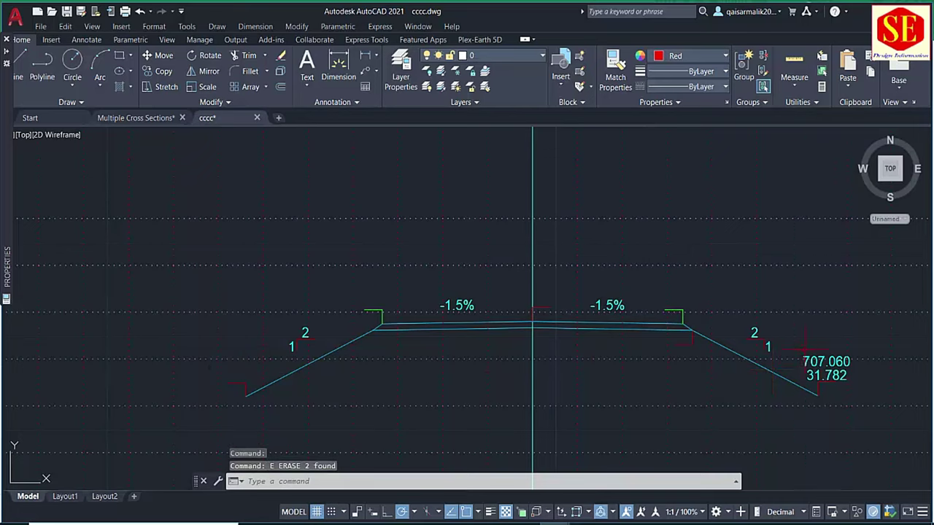
pyautogui.scroll(4, 805, 346)
pyautogui.press('Return')
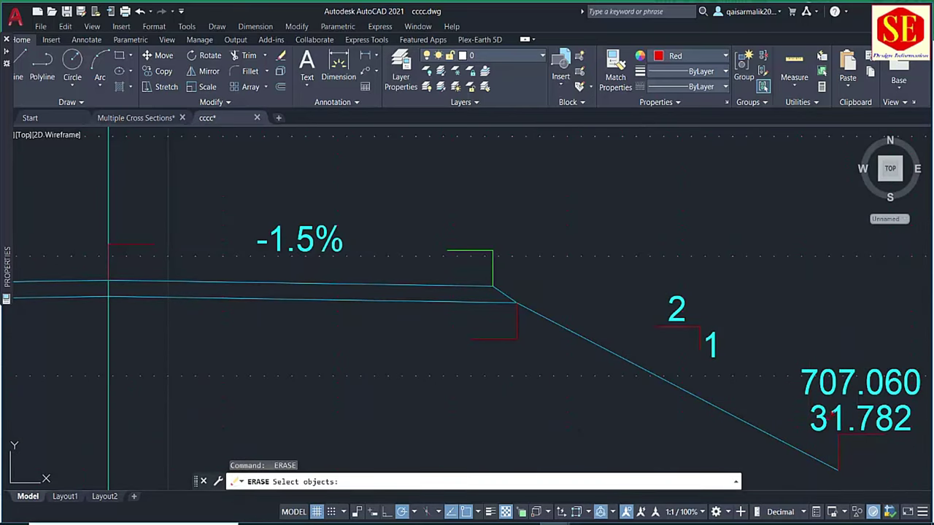
pyautogui.click(832, 414)
pyautogui.click(861, 383)
pyautogui.press('Return')
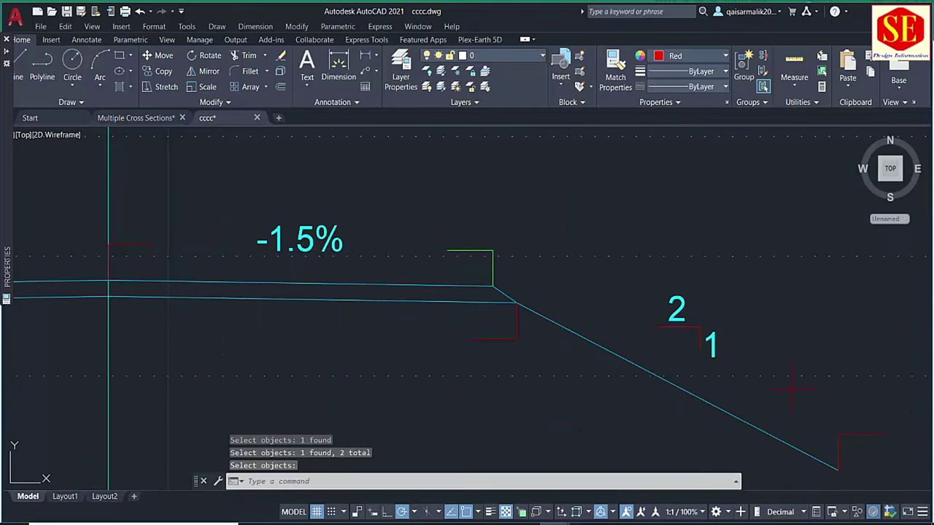
pyautogui.scroll(-5, 861, 382)
pyautogui.scroll(-3, 438, 333)
pyautogui.scroll(5, 438, 333)
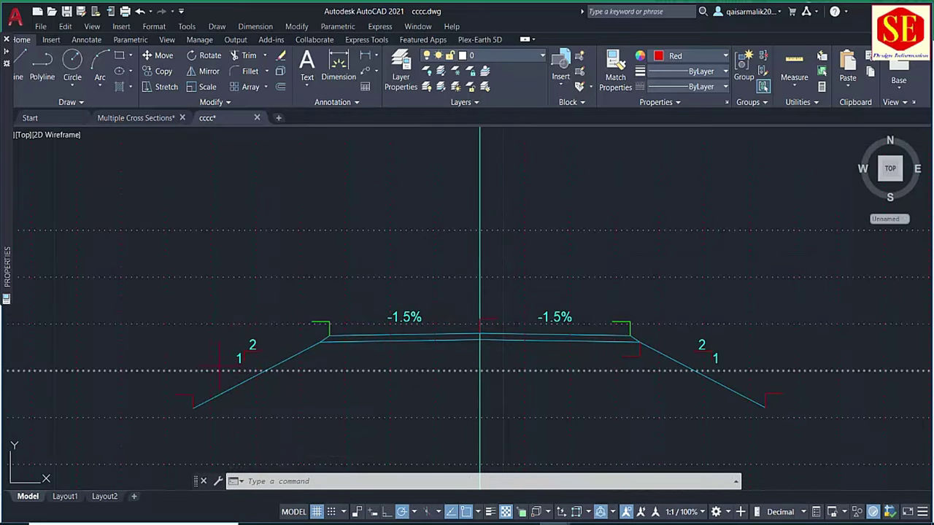
pyautogui.scroll(-2, 379, 270)
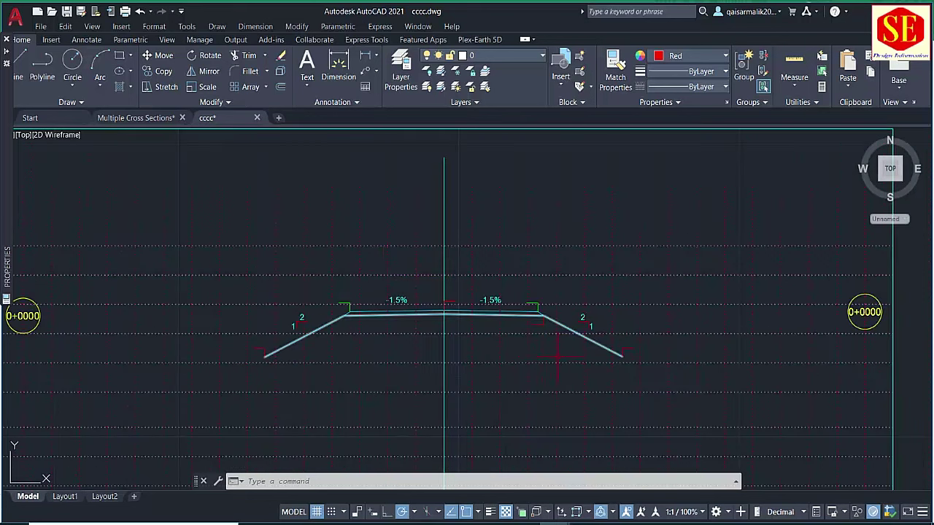
pyautogui.scroll(3, 469, 311)
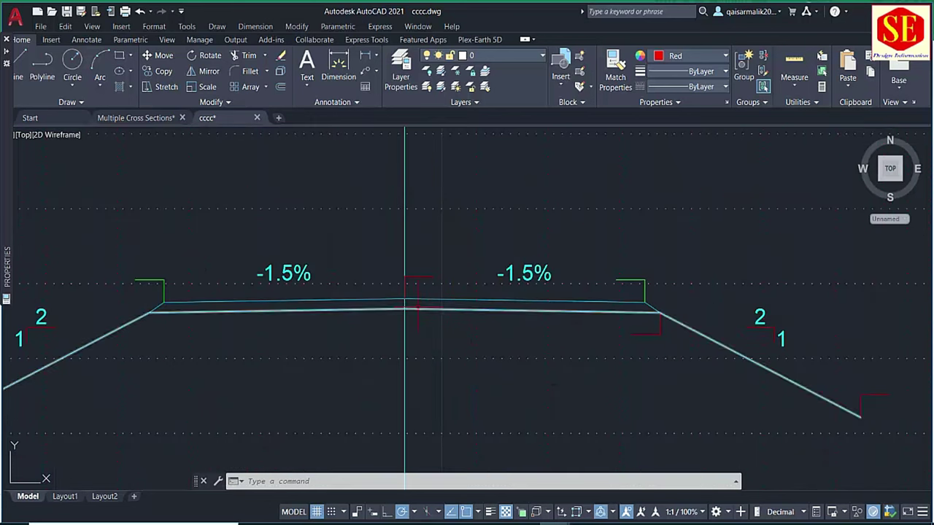
pyautogui.scroll(-1, 320, 289)
pyautogui.scroll(-2, 320, 288)
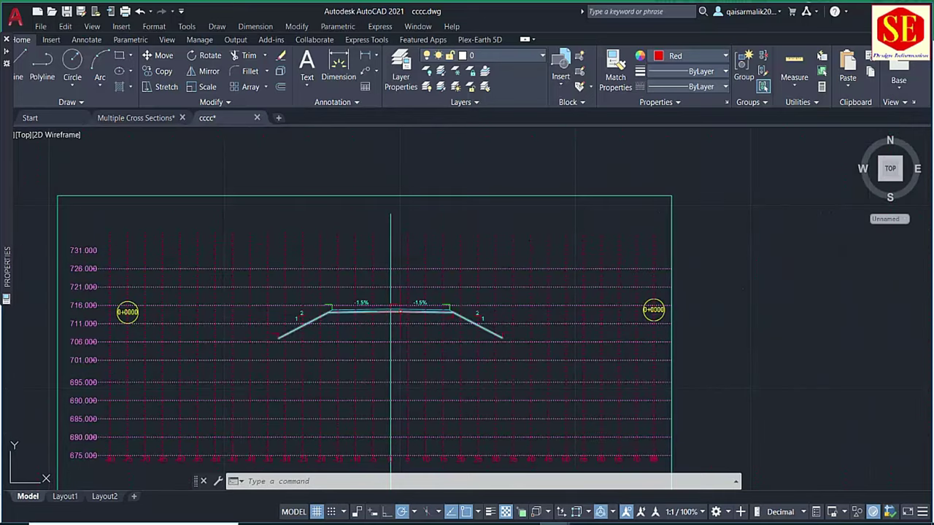
pyautogui.scroll(-1, 320, 288)
pyautogui.moveTo(321, 292); pyautogui.dragTo(426, 260, button='middle')
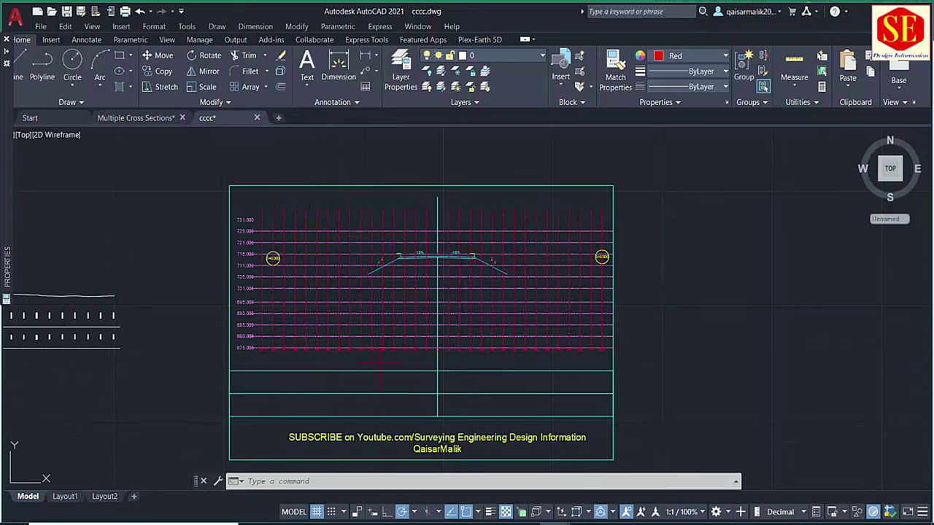
# Create block 'gh' from the 115 objects of the cross-section sheet.
pyautogui.write('b')
pyautogui.press('Return')
pyautogui.write('ghy')
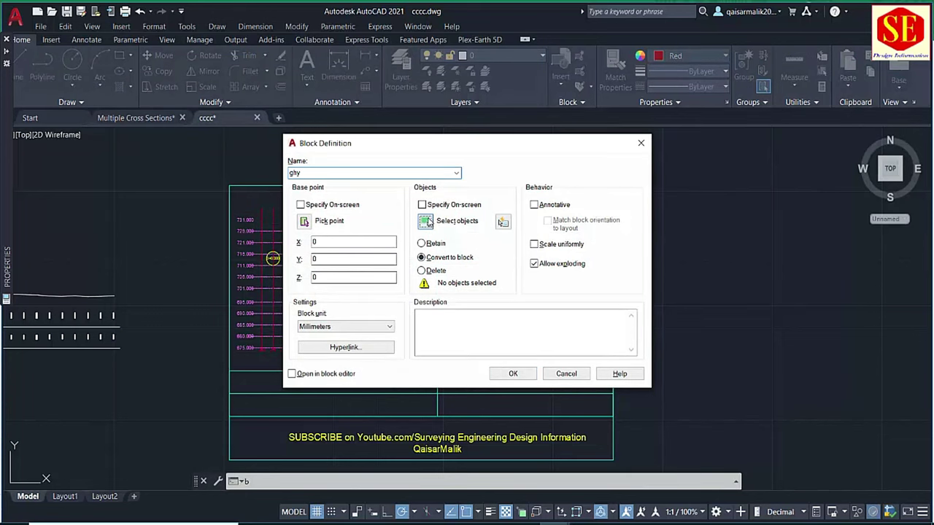
pyautogui.click(457, 220)
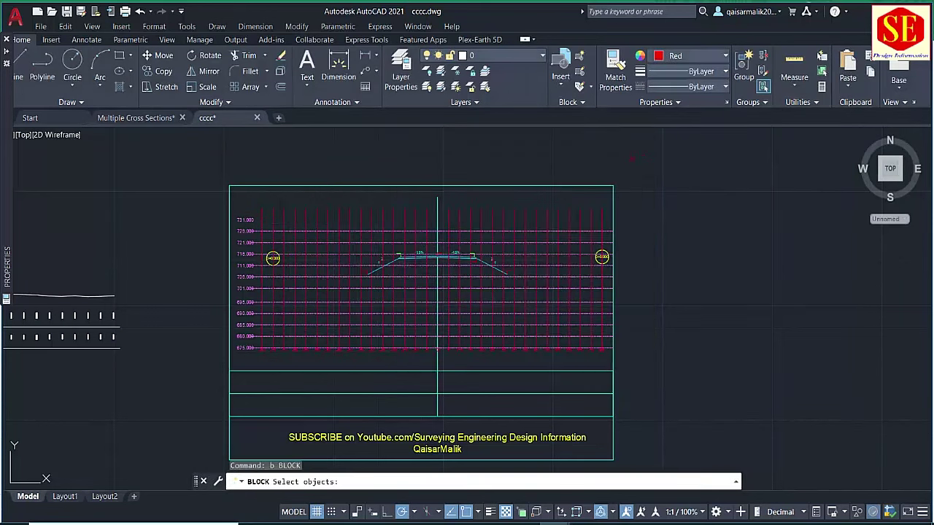
pyautogui.click(647, 153)
pyautogui.scroll(3, 358, 335)
pyautogui.click(312, 376)
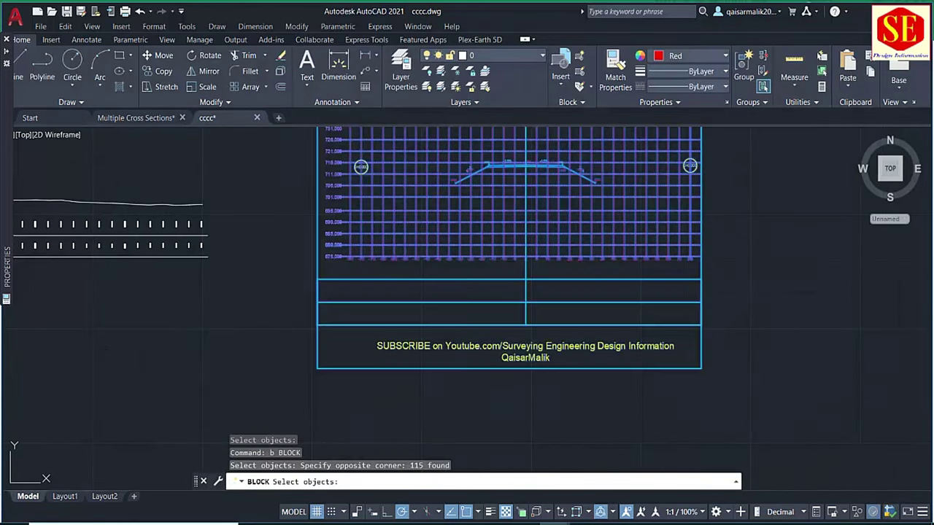
pyautogui.press('Return')
pyautogui.click(513, 373)
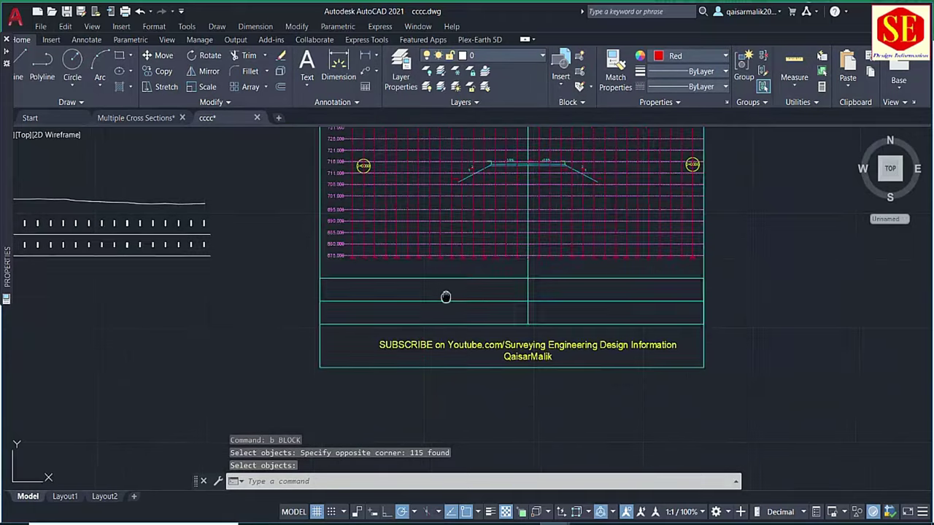
# Pan and zoom over the upper and lower rows of Dist/Ele-labelled sections.
pyautogui.scroll(-3, 416, 296)
pyautogui.scroll(-2, 363, 364)
pyautogui.scroll(2, 363, 364)
pyautogui.scroll(-5, 492, 287)
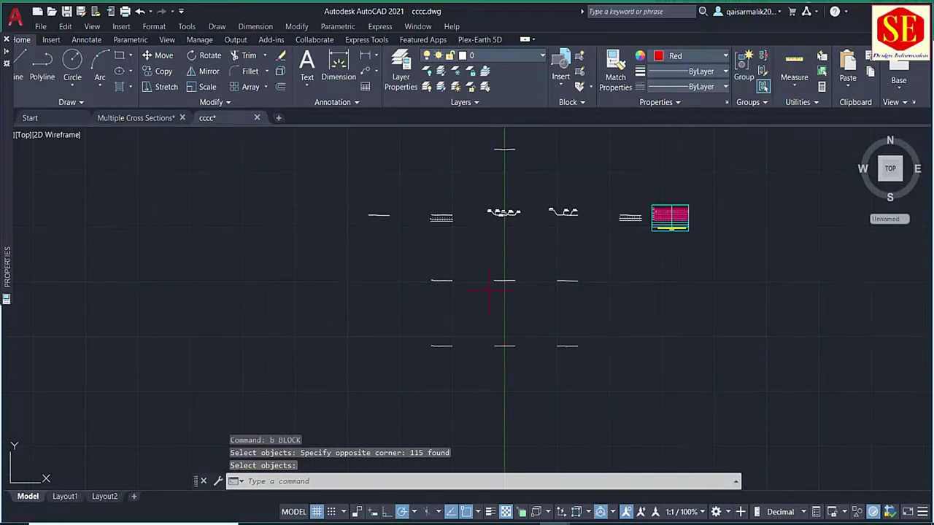
pyautogui.scroll(7, 501, 344)
pyautogui.scroll(-7, 522, 349)
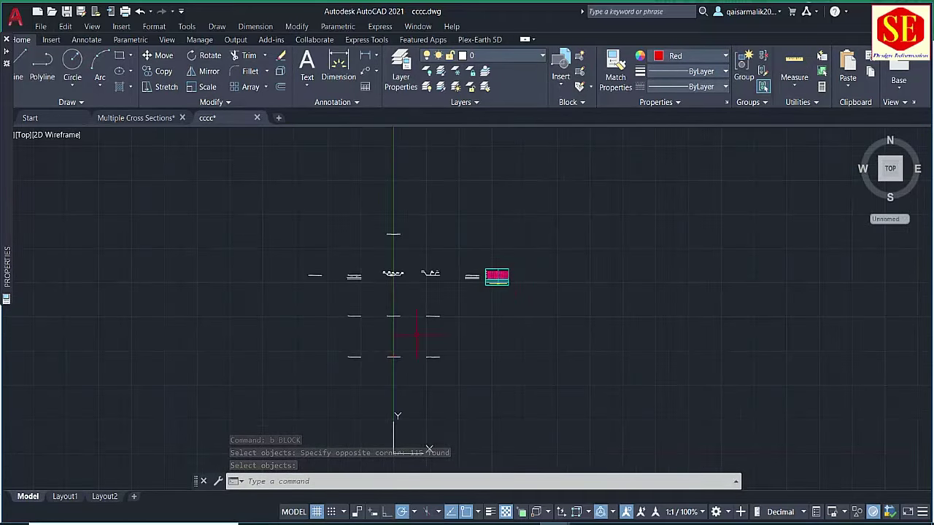
pyautogui.scroll(3, 378, 321)
pyautogui.moveTo(378, 321); pyautogui.dragTo(376, 464, button='middle')
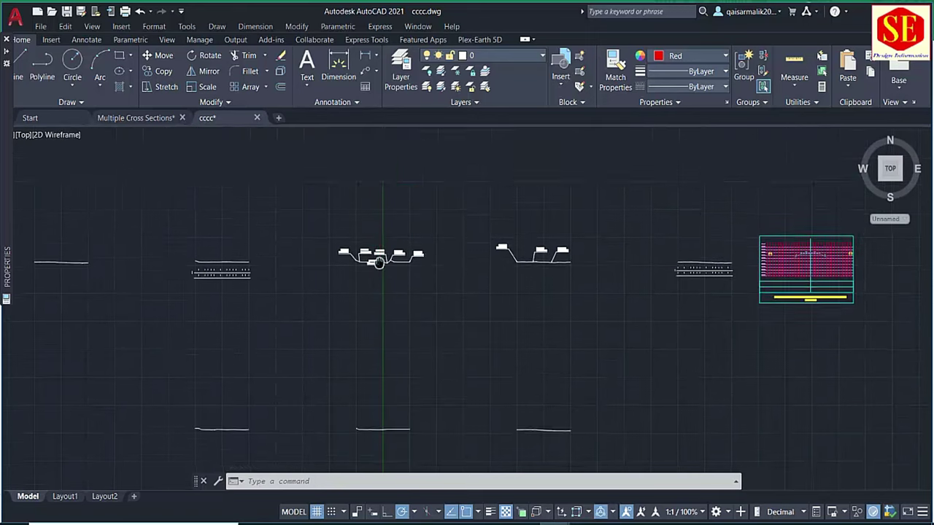
pyautogui.moveTo(246, 265); pyautogui.dragTo(335, 233, button='middle')
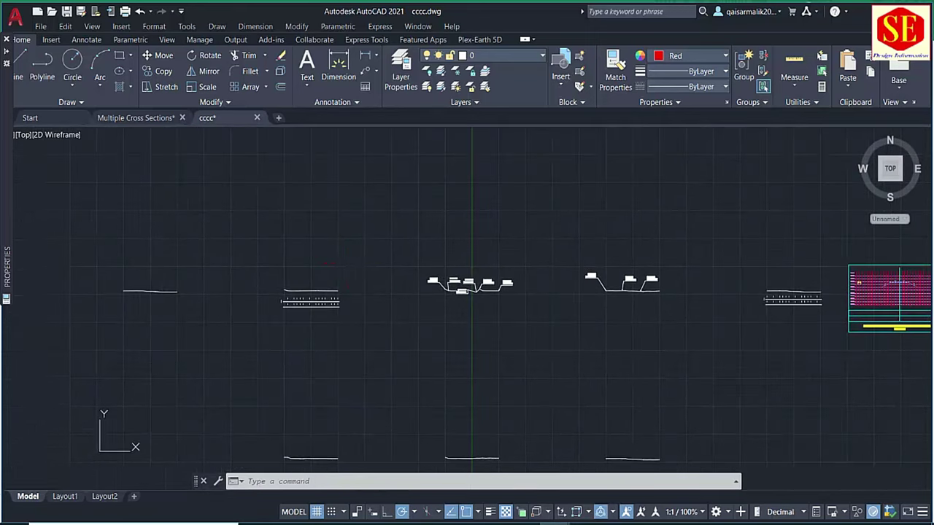
pyautogui.scroll(5, 317, 281)
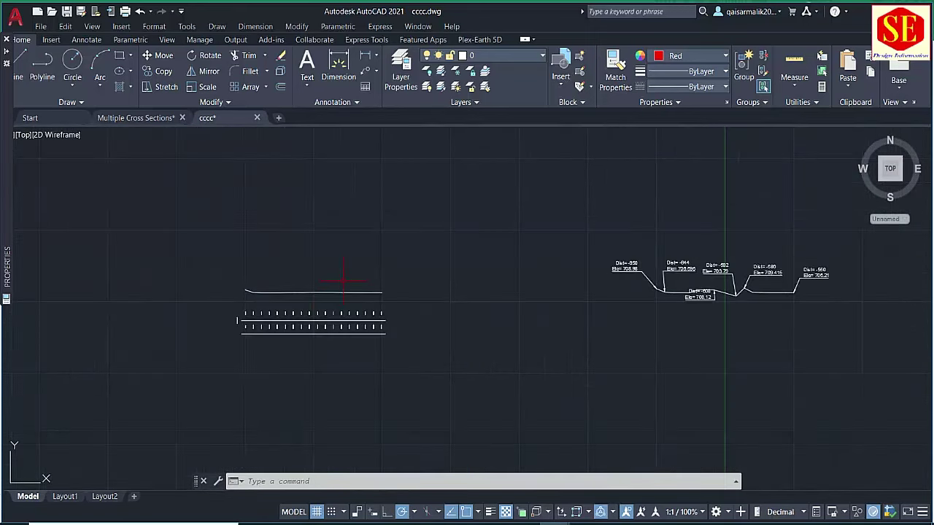
pyautogui.scroll(-5, 239, 256)
# In the Excel workbook, inspect the coordinate formula in P14.
pyautogui.hotkey('alt', 'Tab')
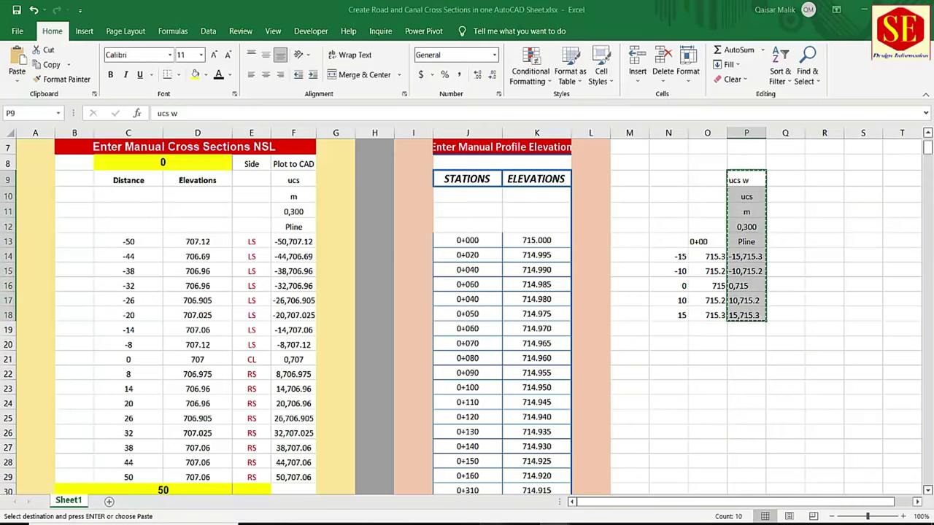
pyautogui.click(754, 180)
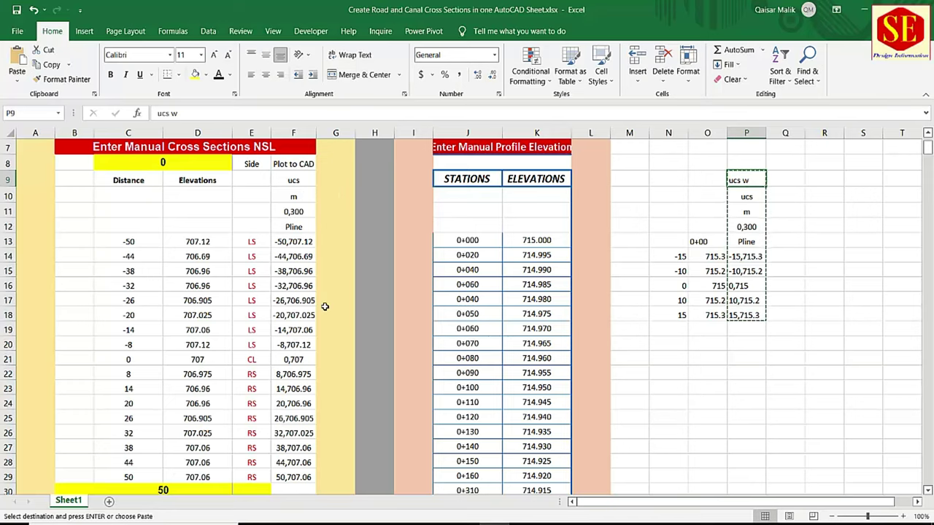
pyautogui.scroll(-2, 324, 306)
pyautogui.scroll(3, 676, 368)
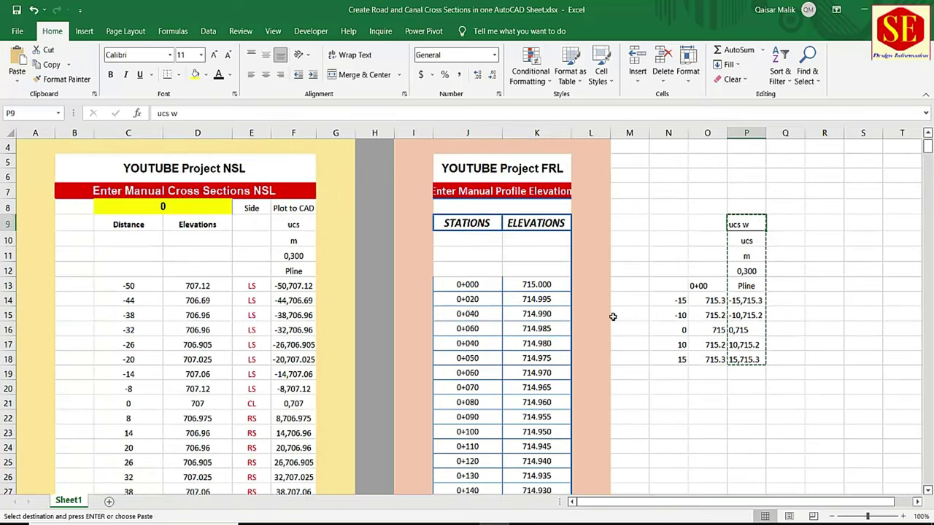
pyautogui.click(769, 301)
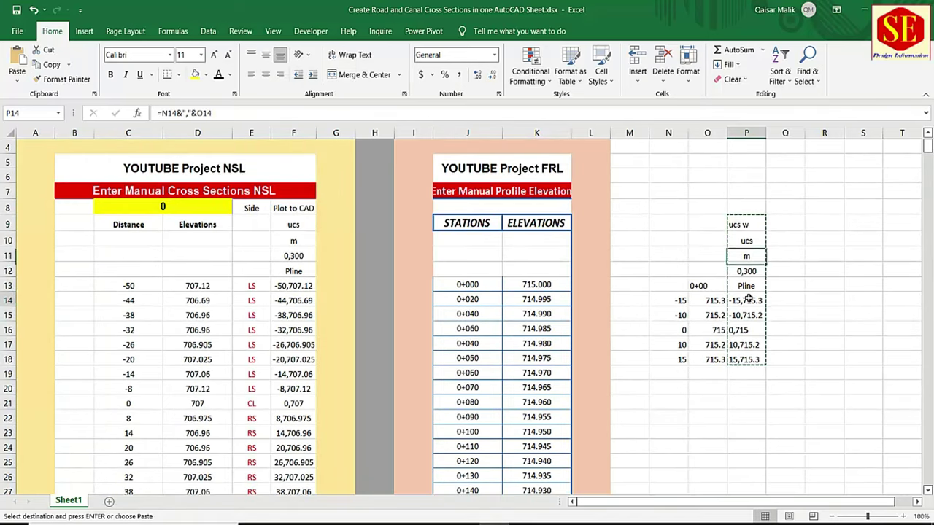
pyautogui.doubleClick(754, 299)
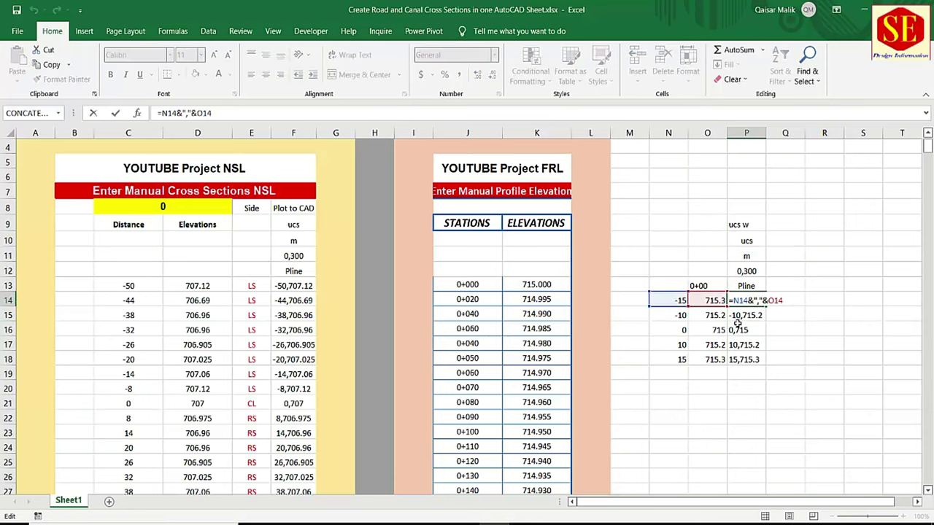
pyautogui.press('Escape')
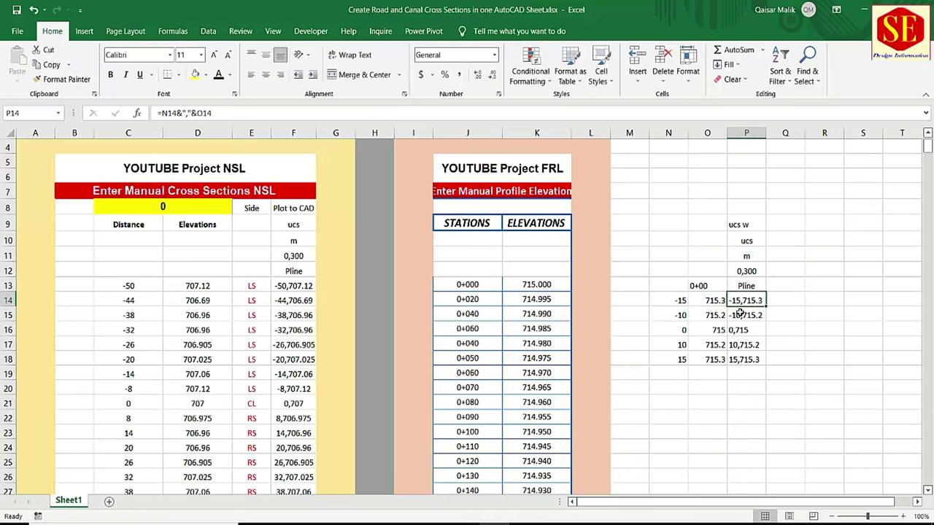
pyautogui.doubleClick(741, 300)
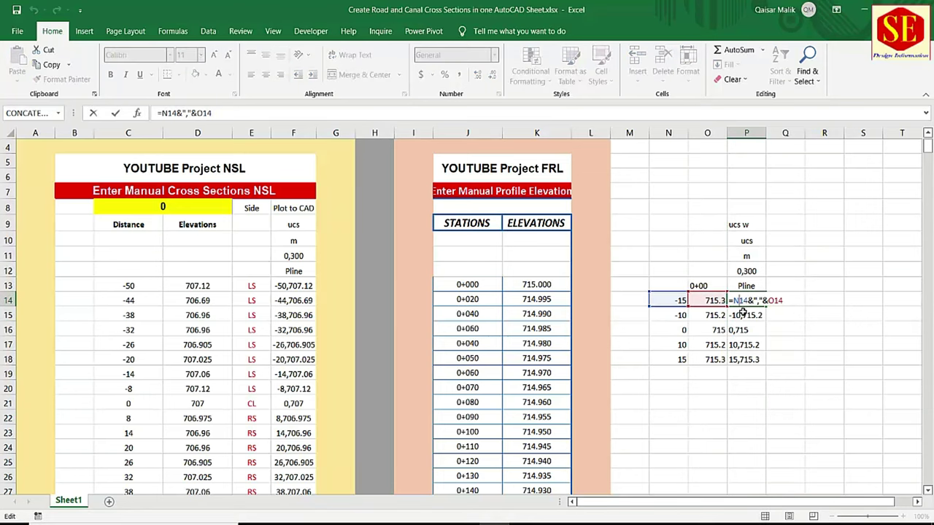
# Inspect O14's -2% elevation formula, leaving 715.3 unchanged, and return to cccc.dwg.
pyautogui.click(710, 300)
pyautogui.doubleClick(709, 301)
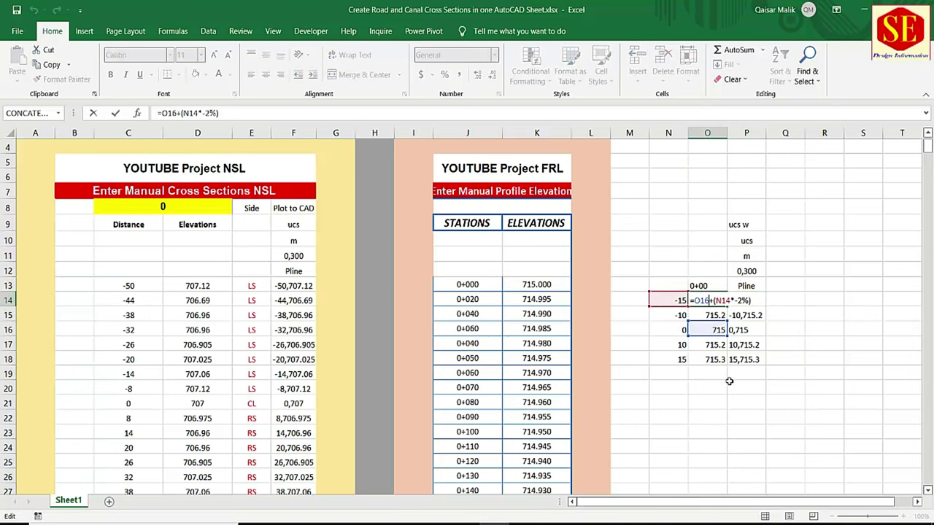
pyautogui.press('Escape')
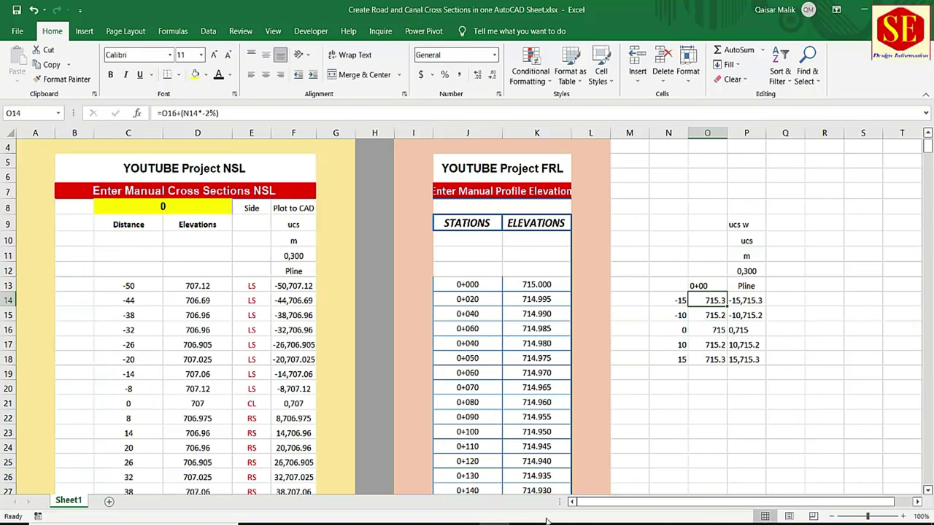
pyautogui.click(547, 520)
pyautogui.click(525, 475)
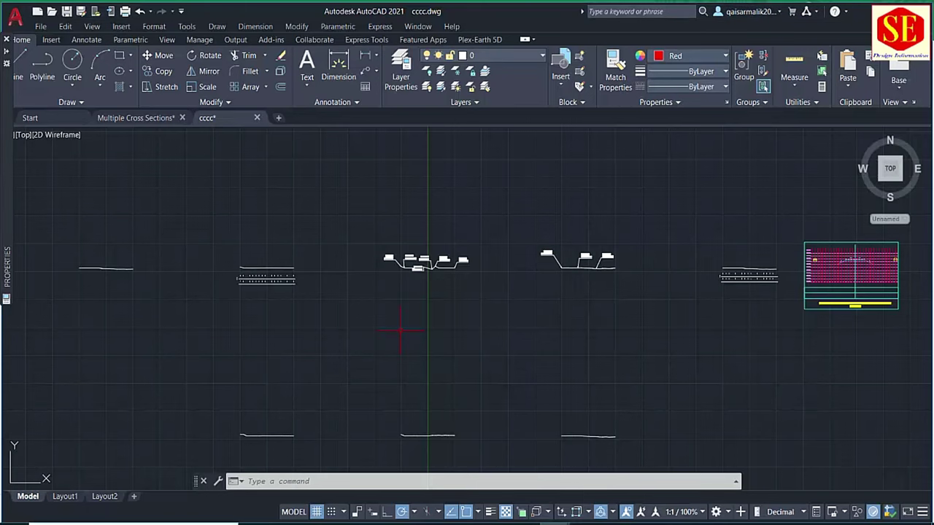
# Copy the road template with its -1.5% and 2:1 labels from its crest to the 0+0000 centreline.
pyautogui.scroll(-3, 455, 440)
pyautogui.scroll(5, 424, 350)
pyautogui.scroll(3, 410, 368)
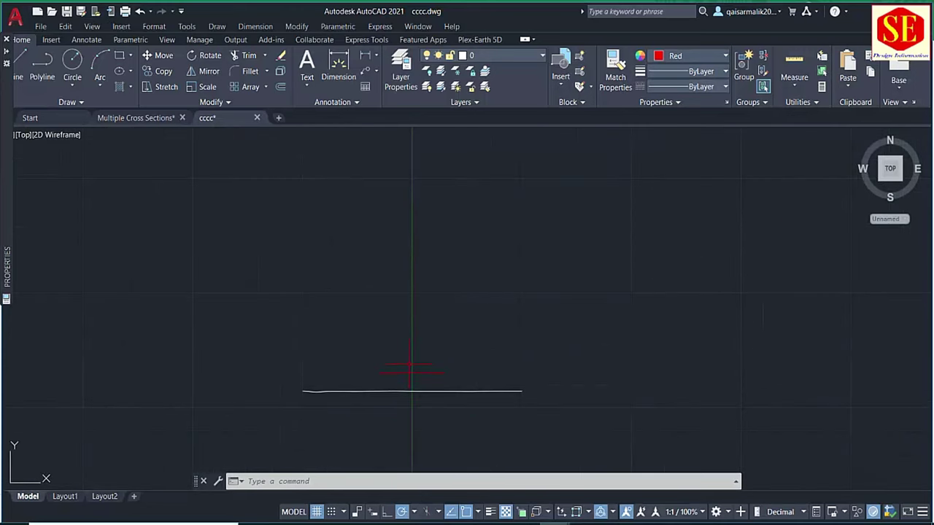
pyautogui.scroll(-5, 409, 370)
pyautogui.moveTo(638, 211); pyautogui.dragTo(617, 289, button='middle')
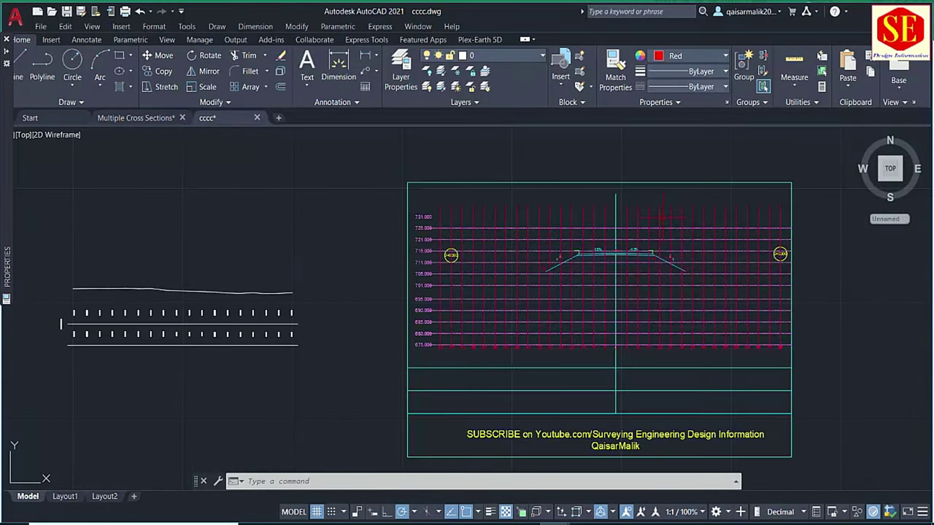
pyautogui.write('co')
pyautogui.press('Return')
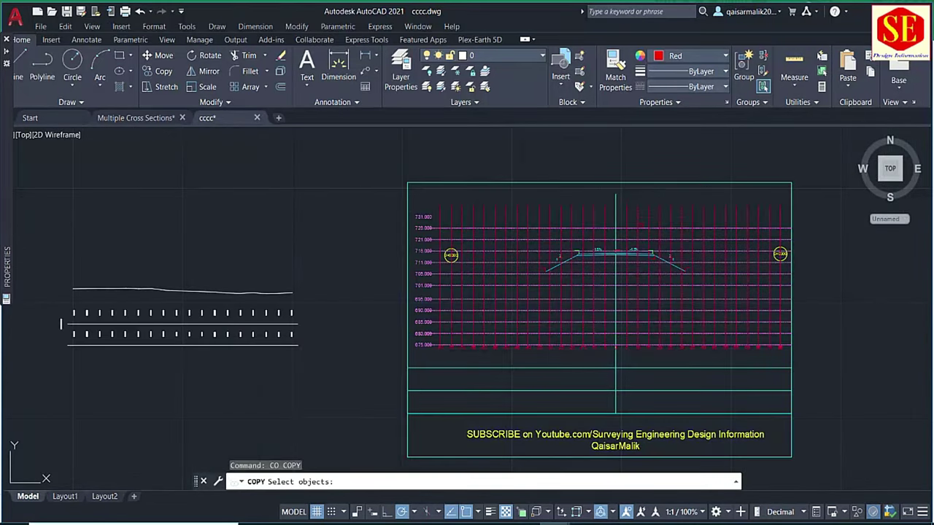
pyautogui.click(616, 307)
pyautogui.scroll(5, 593, 245)
pyautogui.press('Return')
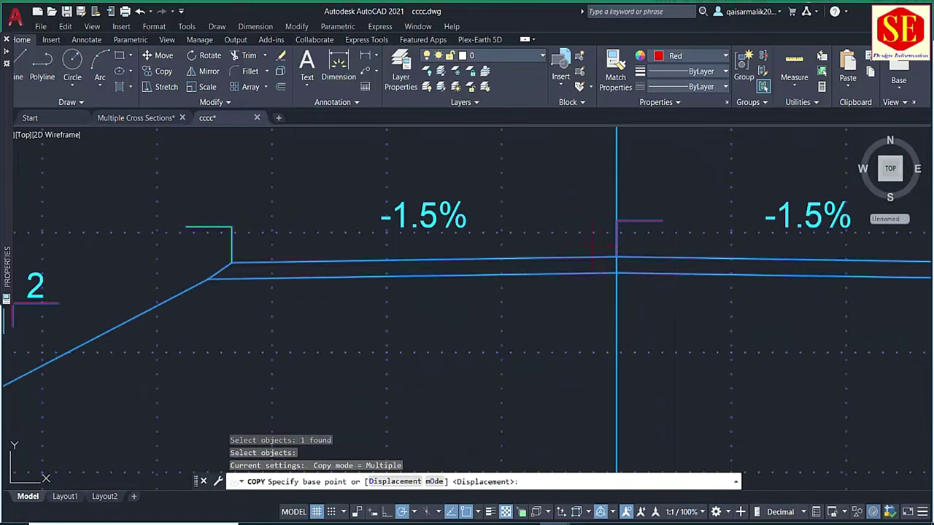
pyautogui.click(616, 257)
pyautogui.scroll(-6, 628, 233)
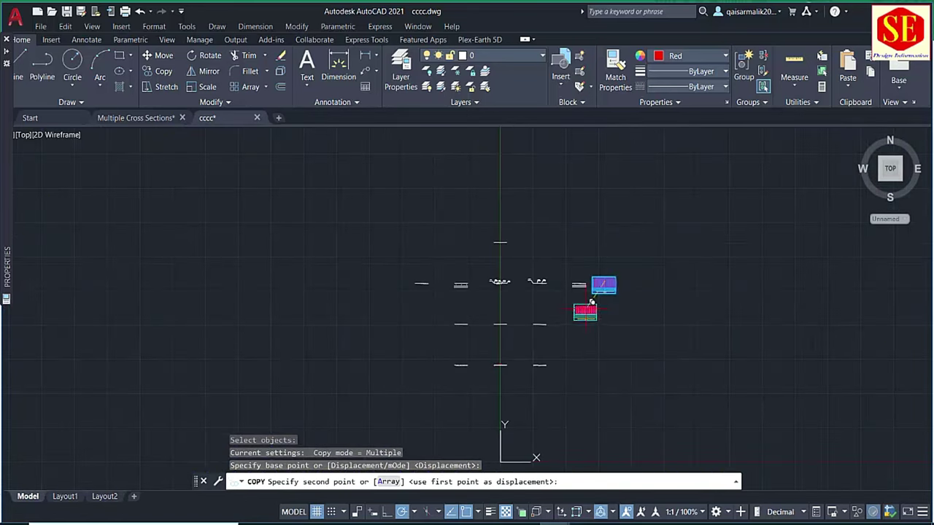
pyautogui.moveTo(590, 306)
pyautogui.mouseDown(button='middle')
pyautogui.moveTo(575, 342)
pyautogui.moveTo(549, 360)
pyautogui.mouseUp(button='middle')
pyautogui.scroll(3, 511, 306)
pyautogui.scroll(3, 601, 375)
pyautogui.scroll(3, 600, 361)
pyautogui.scroll(2, 609, 328)
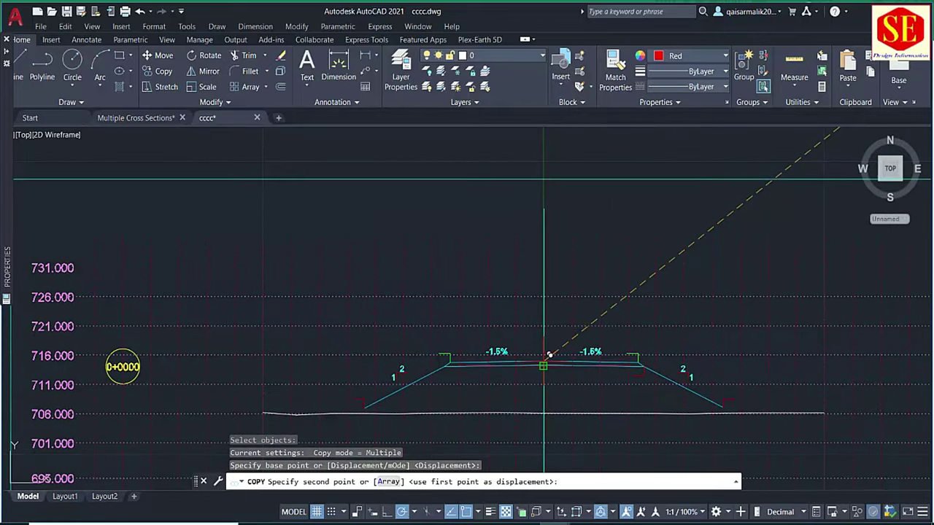
pyautogui.scroll(5, 549, 359)
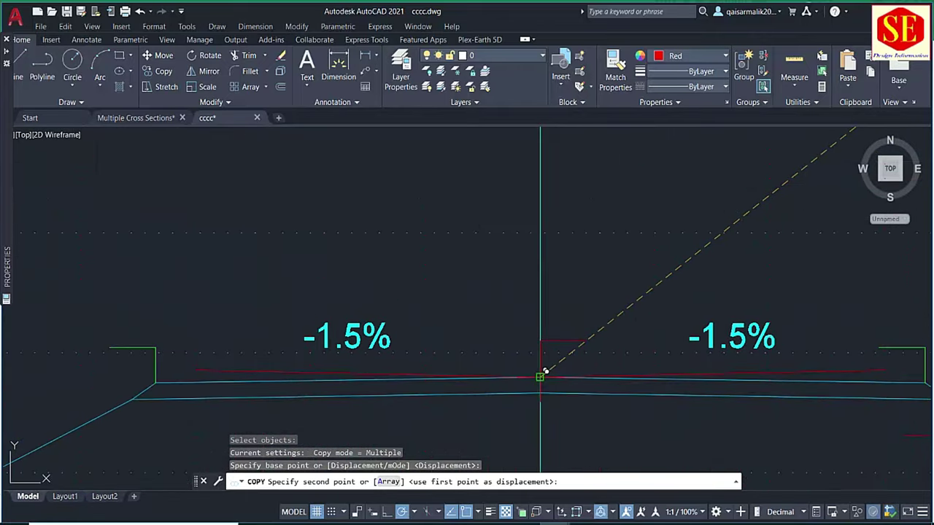
pyautogui.click(538, 376)
pyautogui.press('Escape')
# Erase the stray red line beside the cross section.
pyautogui.click(296, 376)
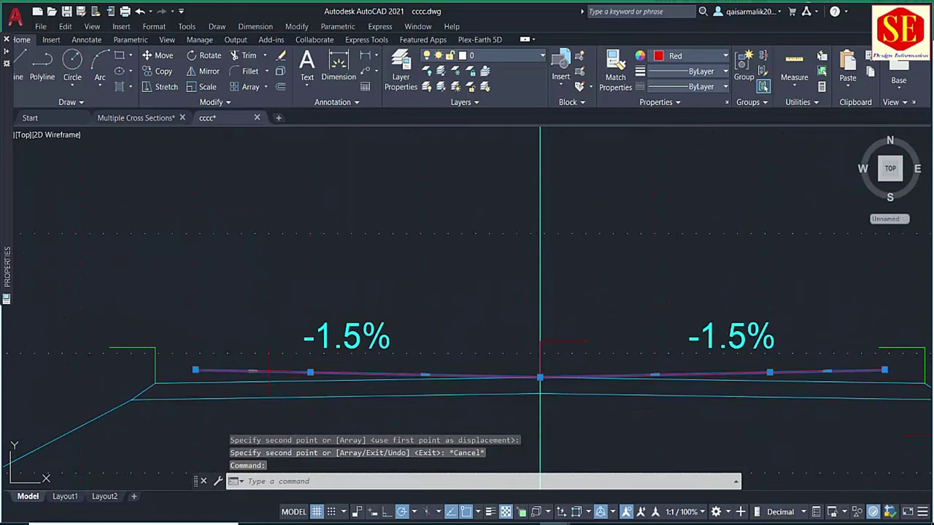
pyautogui.write('e')
pyautogui.press('Return')
pyautogui.scroll(-5, 301, 299)
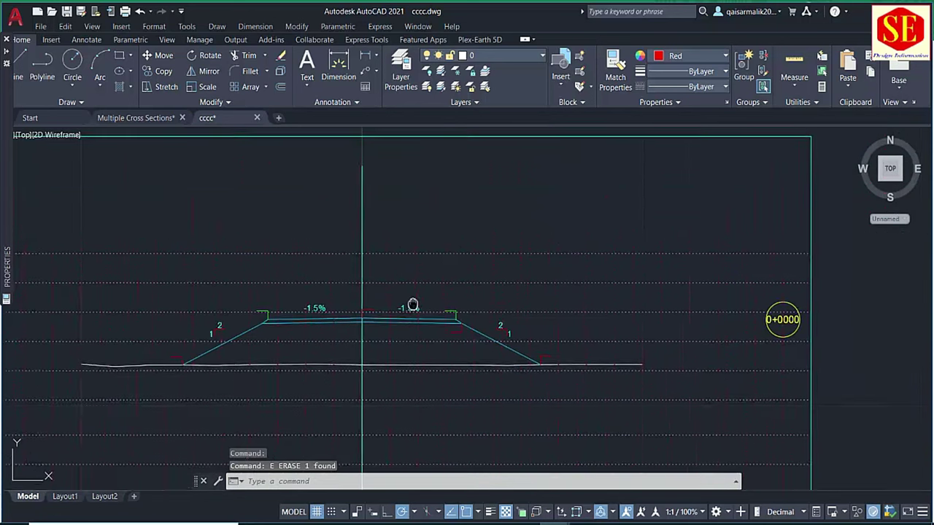
pyautogui.scroll(-3, 511, 219)
pyautogui.scroll(3, 457, 247)
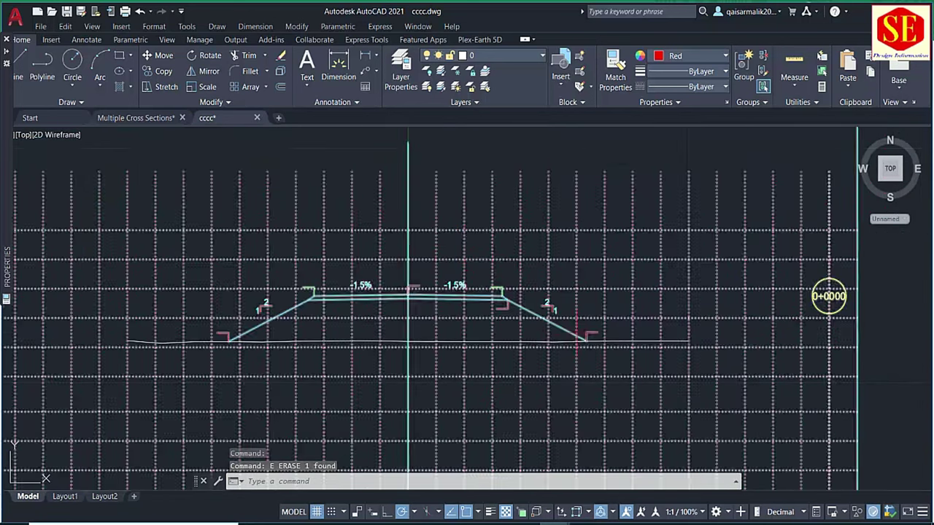
pyautogui.scroll(2, 576, 332)
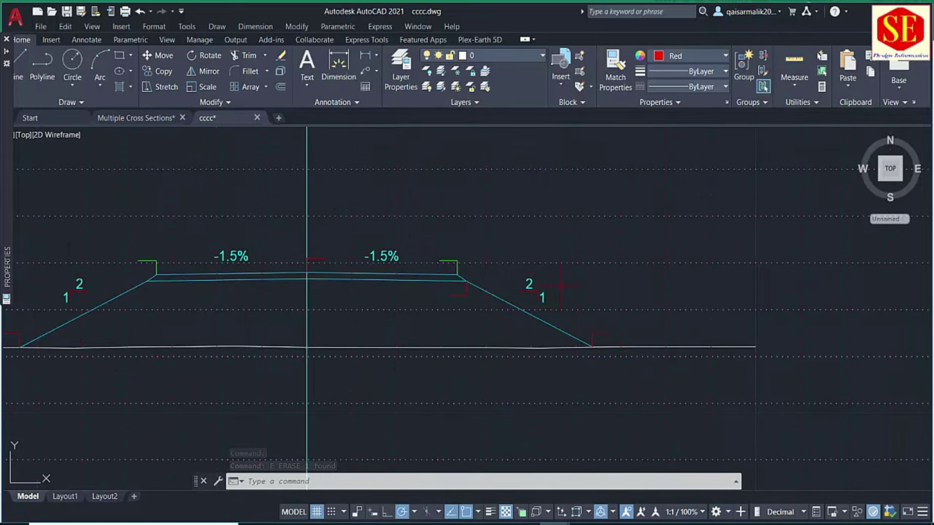
# Explode the placed road template block and its left slope polyline into separate objects.
pyautogui.write('x')
pyautogui.press('Return')
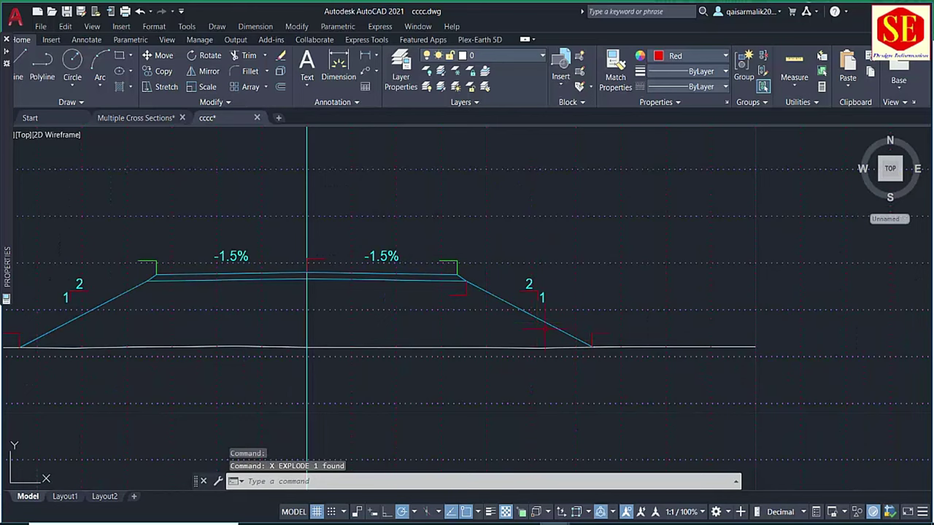
pyautogui.scroll(1, 61, 312)
pyautogui.scroll(1, 62, 312)
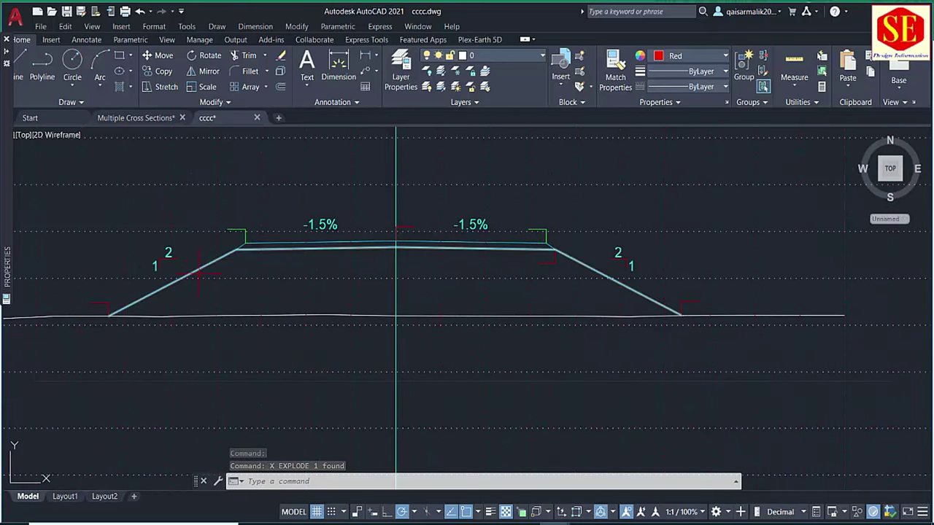
pyautogui.scroll(3, 61, 312)
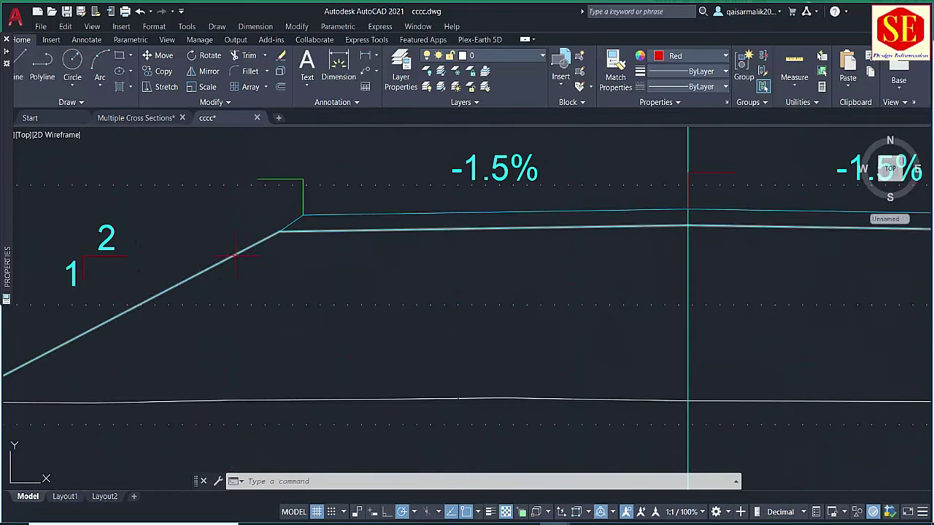
pyautogui.click(235, 251)
pyautogui.scroll(-5, 212, 271)
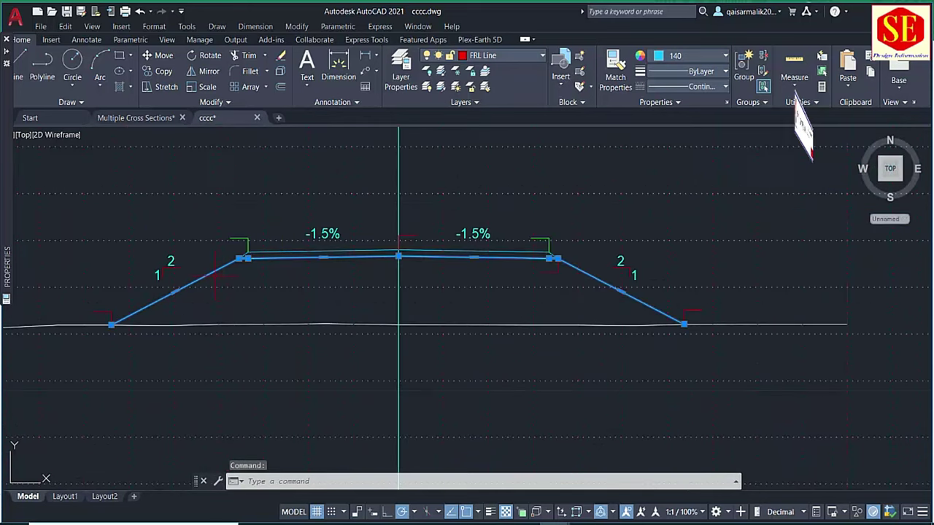
pyautogui.scroll(5, 156, 276)
pyautogui.write('x')
pyautogui.press('Return')
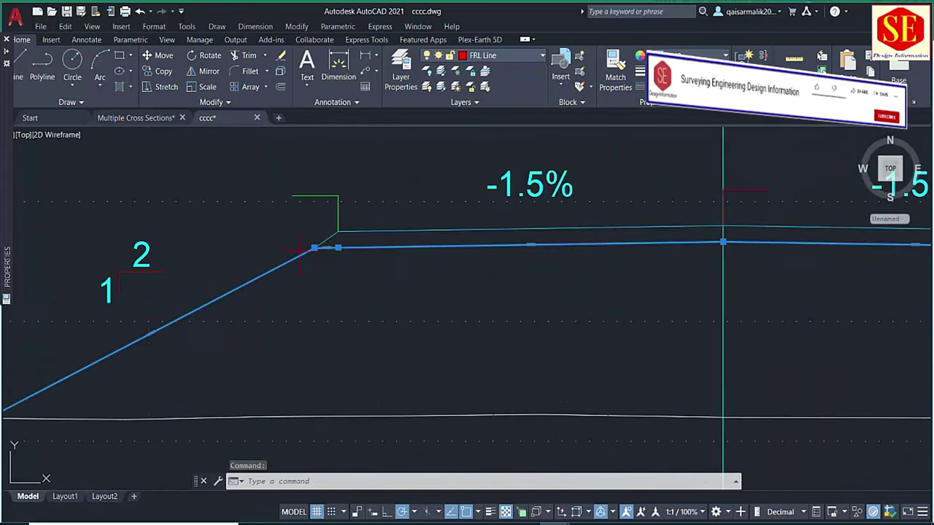
pyautogui.press('Escape')
pyautogui.scroll(-4, 306, 270)
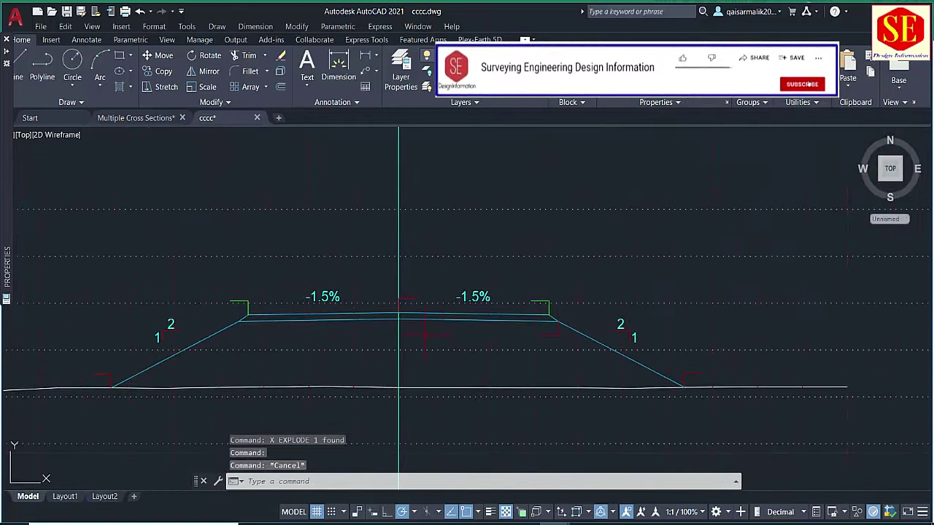
pyautogui.scroll(4, 577, 220)
# With the CD routine, label the crest Dist= 0 / Ele= 715 and the right road edge.
pyautogui.write('cd')
pyautogui.press('Return')
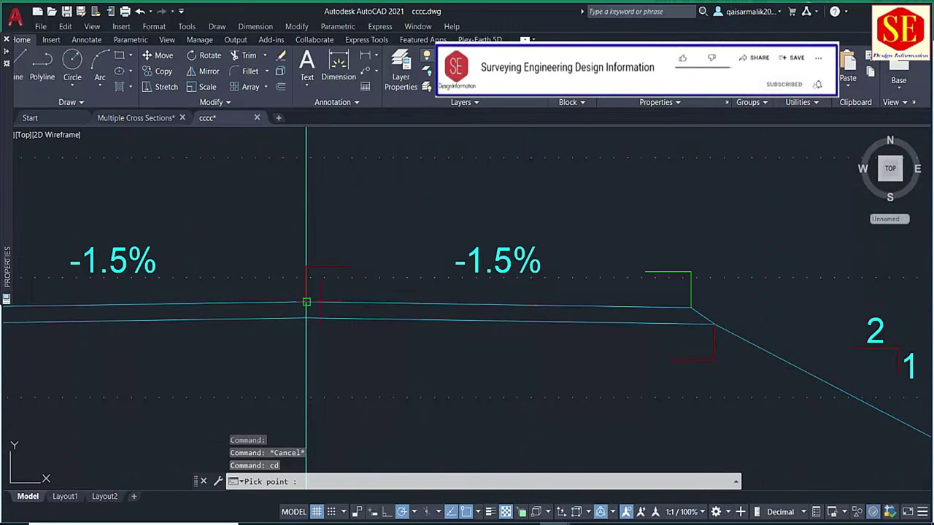
pyautogui.click(306, 301)
pyautogui.click(265, 236)
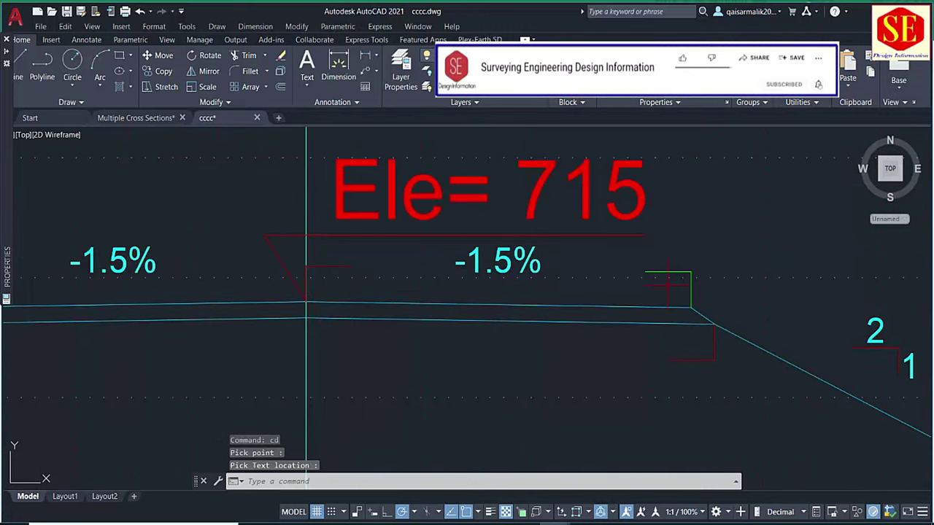
pyautogui.press('Return')
pyautogui.click(691, 307)
pyautogui.click(752, 223)
pyautogui.scroll(-5, 752, 223)
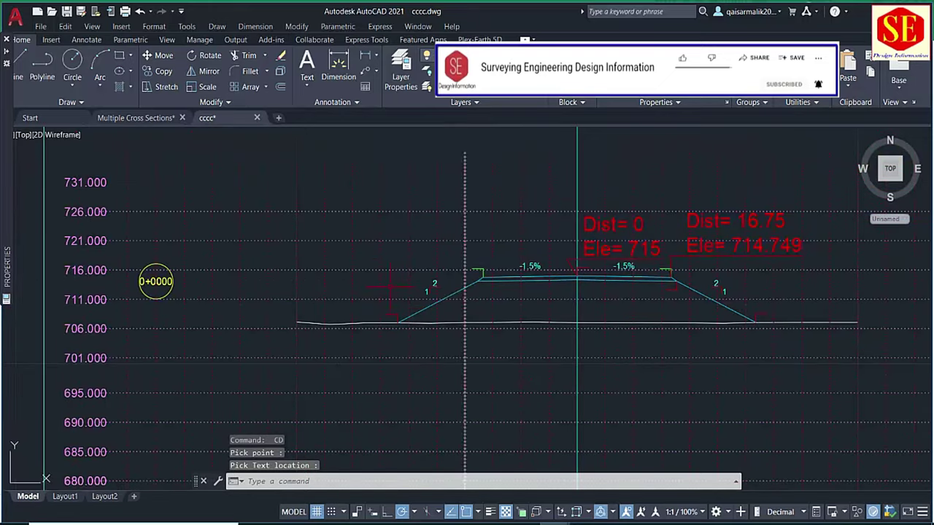
pyautogui.scroll(5, 409, 313)
# Add a Dist/Ele label at the top of the left slope.
pyautogui.press('Return')
pyautogui.click(588, 234)
pyautogui.scroll(-3, 589, 235)
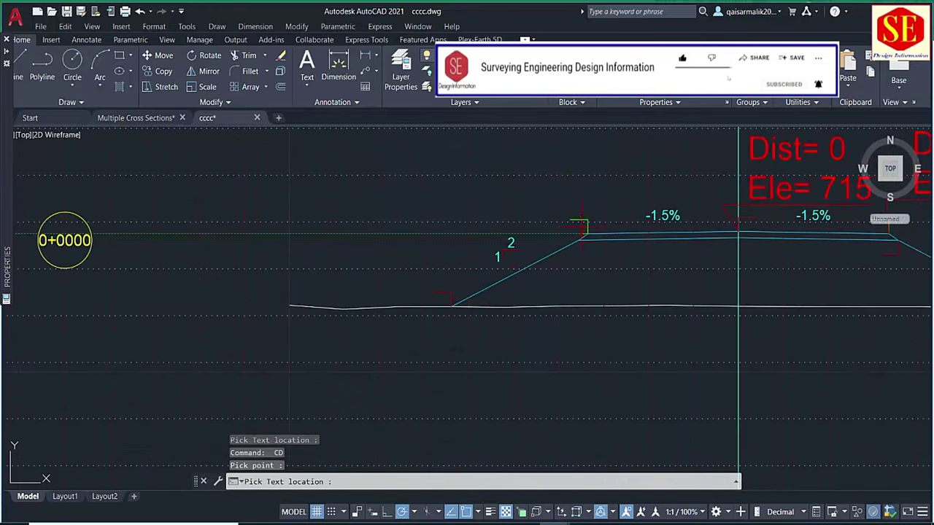
pyautogui.click(564, 174)
pyautogui.scroll(-3, 564, 173)
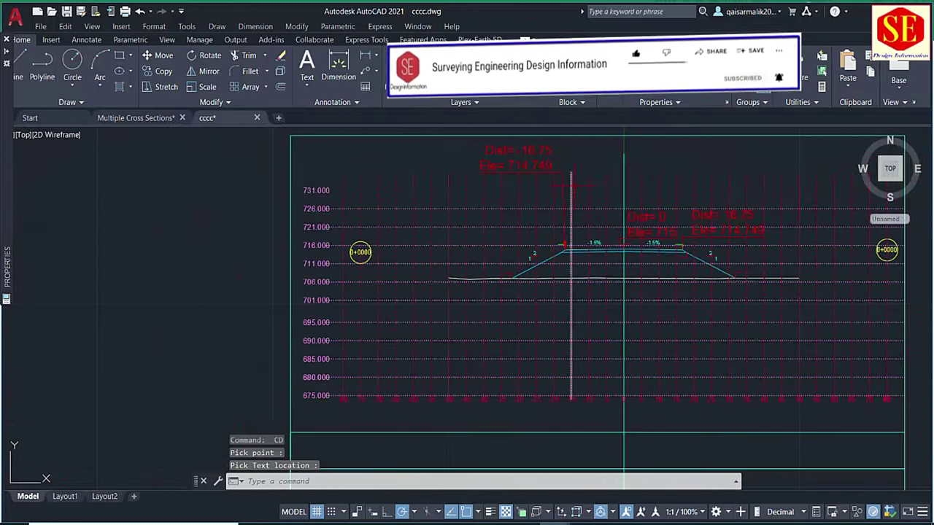
pyautogui.scroll(4, 567, 249)
pyautogui.scroll(-4, 567, 249)
# Pan across the section sheets, switch to Excel, then bring Multiple Cross Sections.dwg forward to review it.
pyautogui.scroll(-6, 533, 249)
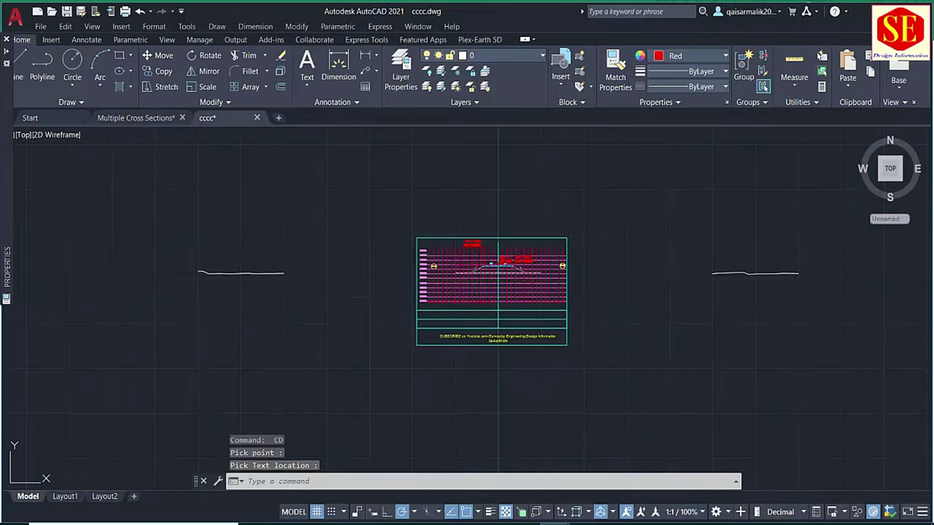
pyautogui.moveTo(534, 246); pyautogui.dragTo(462, 319, button='middle')
pyautogui.scroll(-4, 430, 390)
pyautogui.moveTo(660, 211); pyautogui.dragTo(655, 217, button='middle')
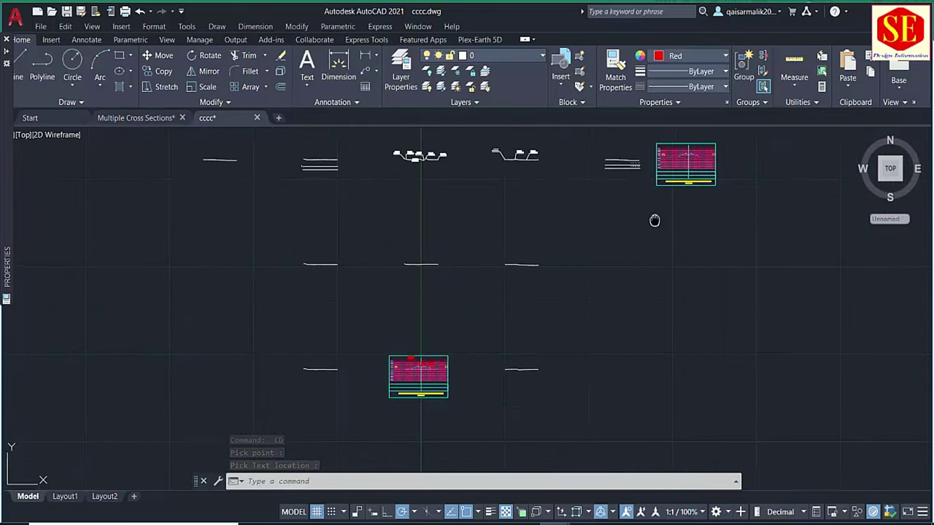
pyautogui.hotkey('alt', 'Tab')
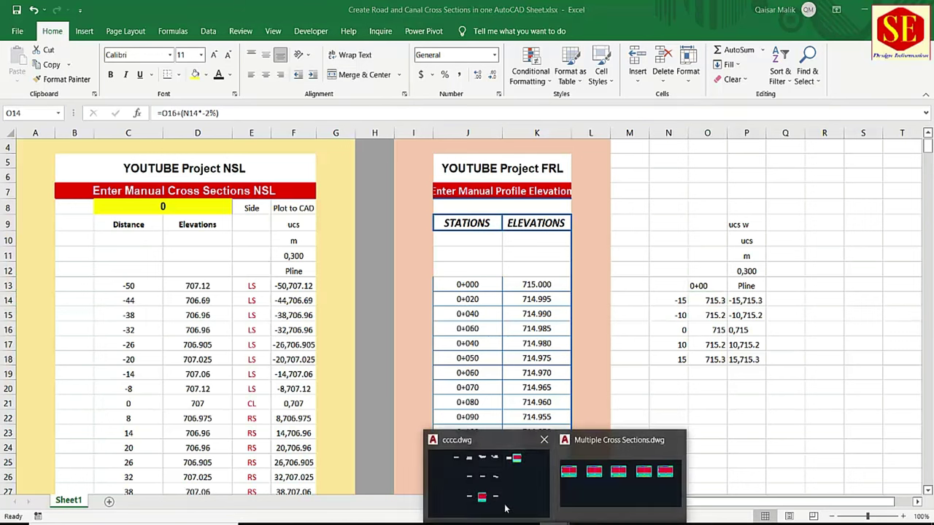
pyautogui.click(619, 475)
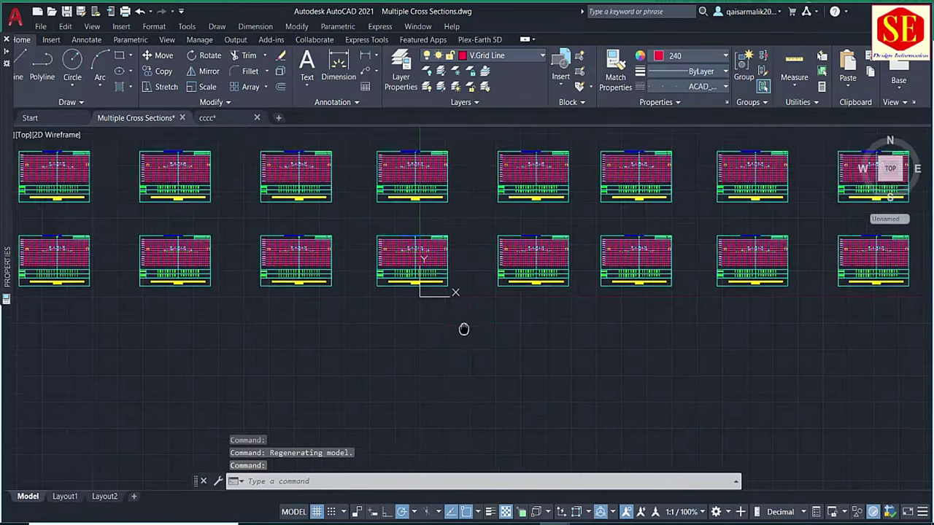
pyautogui.scroll(-4, 441, 318)
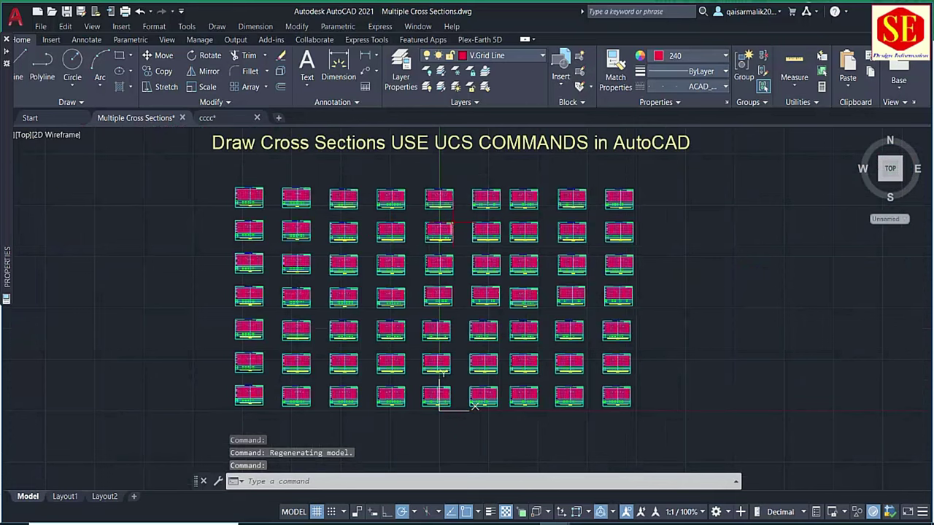
pyautogui.scroll(2, 443, 364)
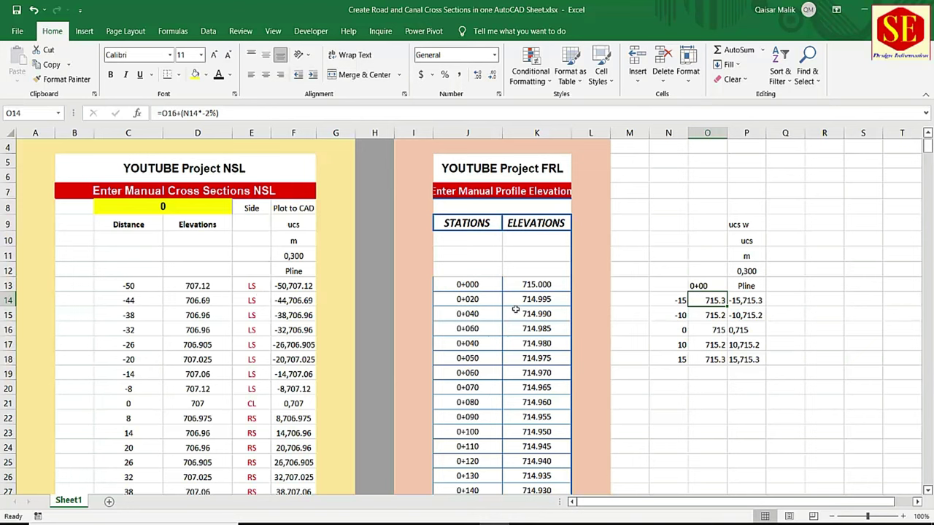
# Scroll to the top of Sheet1 and return to Multiple Cross Sections.dwg from the taskbar.
pyautogui.scroll(1, 235, 303)
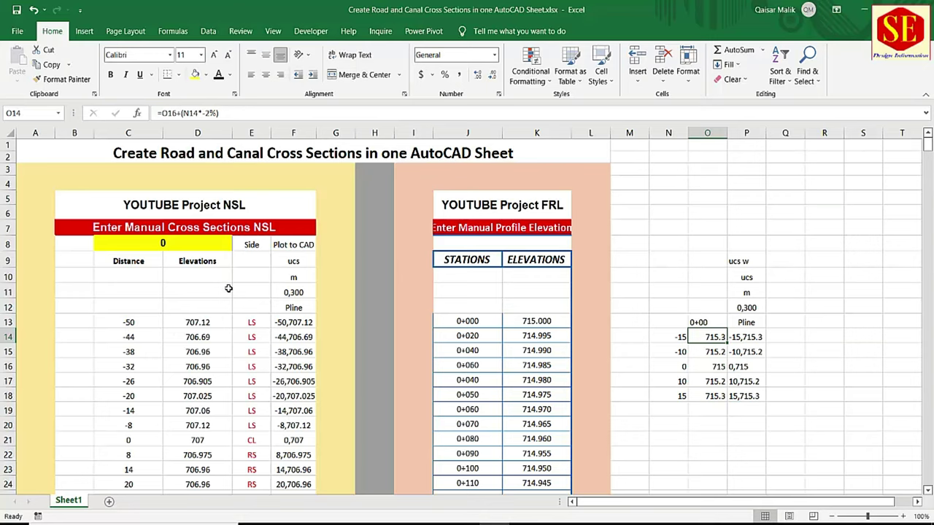
pyautogui.click(639, 486)
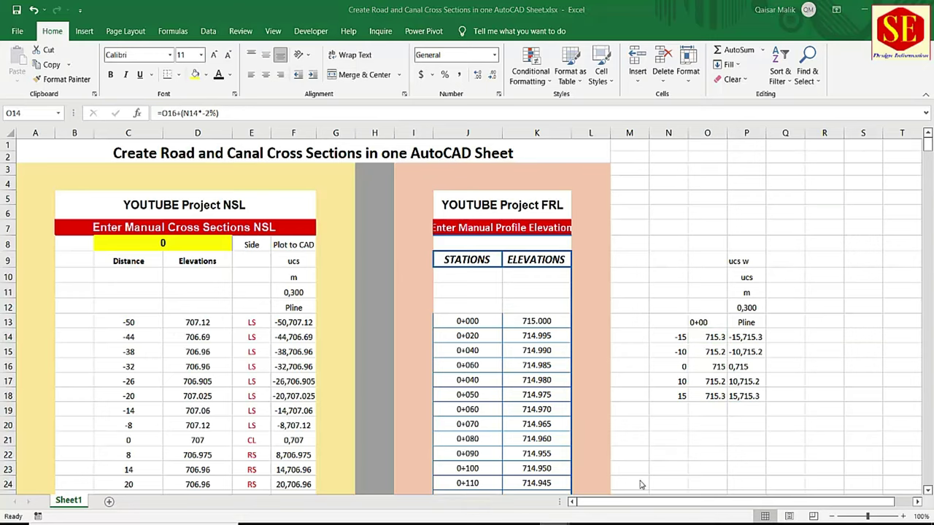
pyautogui.scroll(5, 480, 263)
# Switch to the cccc drawing and bring its cross sections into view.
pyautogui.scroll(3, 471, 226)
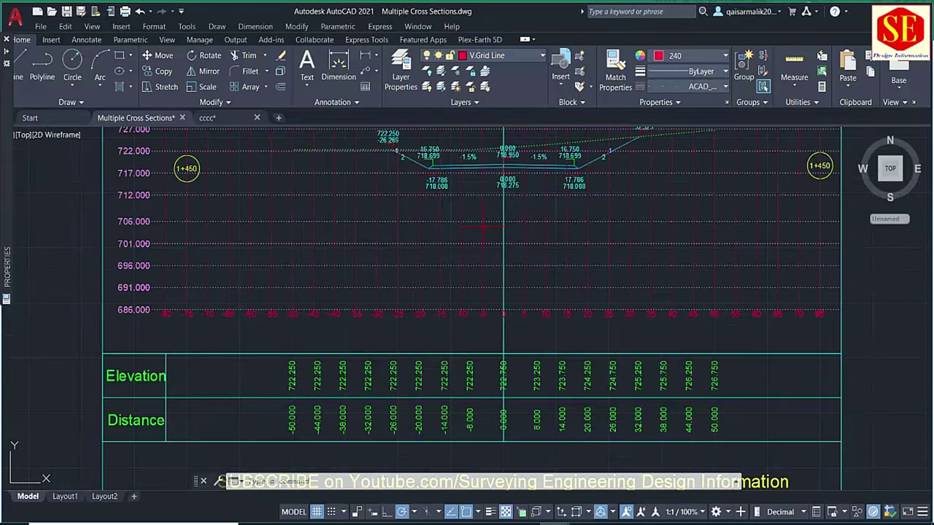
pyautogui.scroll(-4, 468, 219)
pyautogui.scroll(-6, 468, 219)
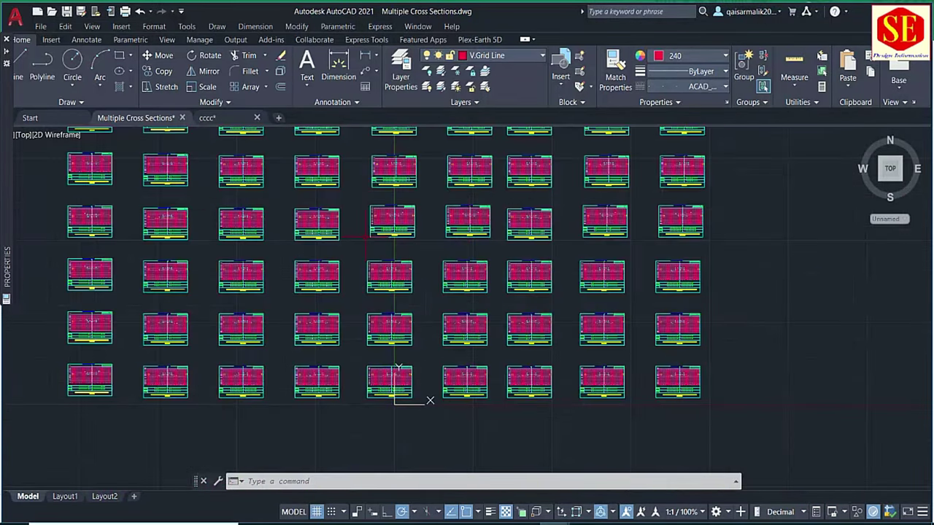
pyautogui.click(208, 117)
pyautogui.moveTo(330, 229); pyautogui.dragTo(428, 300, button='middle')
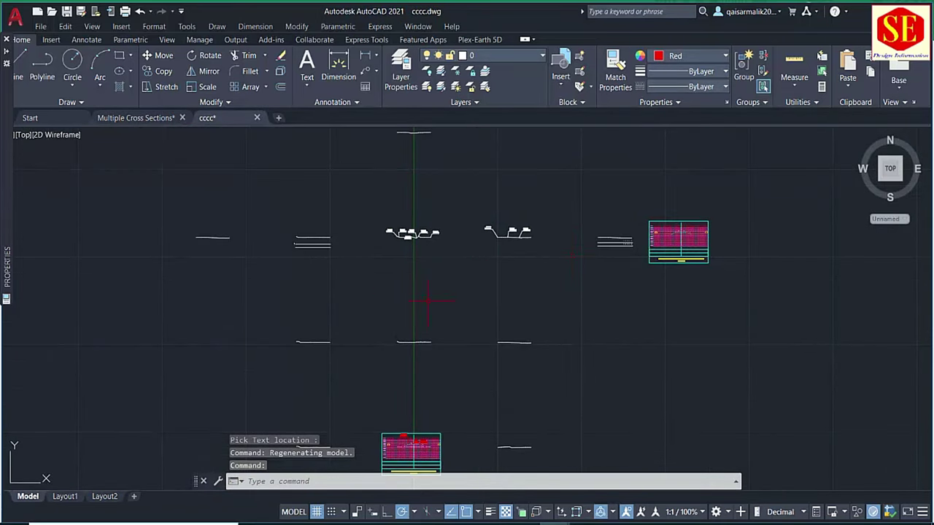
pyautogui.moveTo(422, 233); pyautogui.dragTo(442, 297, button='middle')
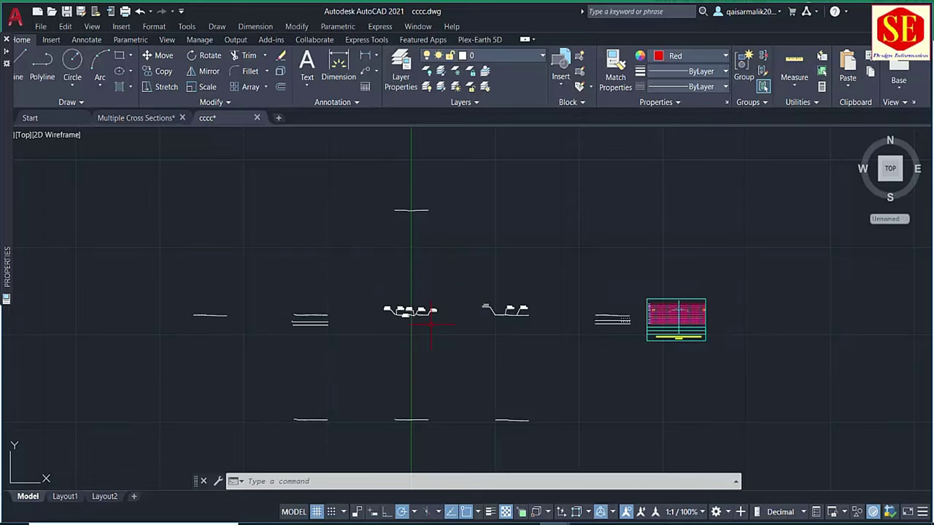
# Pan and zoom across the ground profiles and labelled cross sections to inspect them.
pyautogui.scroll(2, 292, 325)
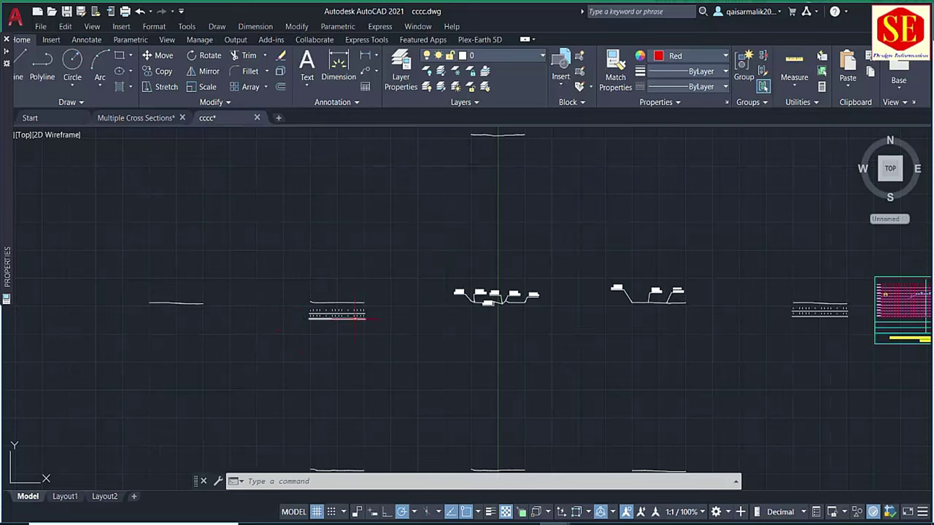
pyautogui.scroll(3, 333, 313)
pyautogui.moveTo(581, 339); pyautogui.dragTo(398, 341, button='middle')
pyautogui.scroll(-4, 440, 306)
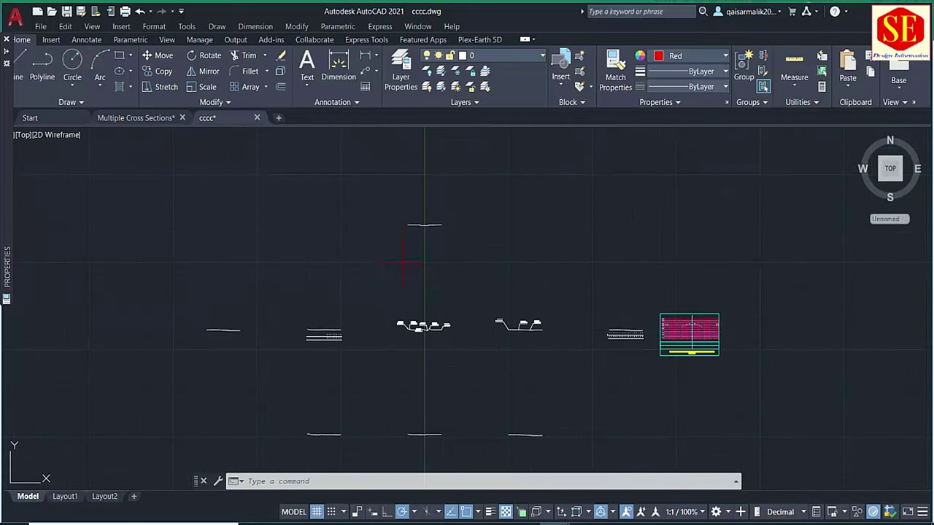
pyautogui.scroll(5, 343, 330)
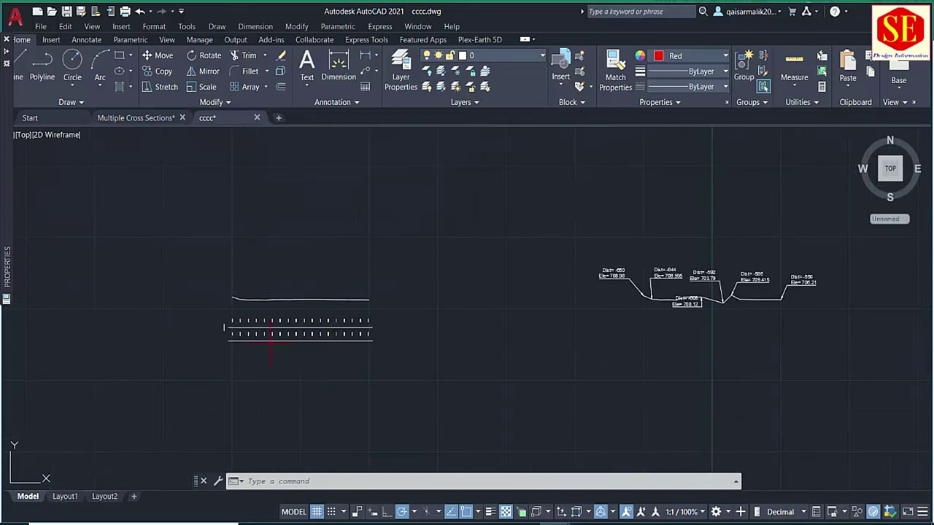
pyautogui.scroll(2, 284, 334)
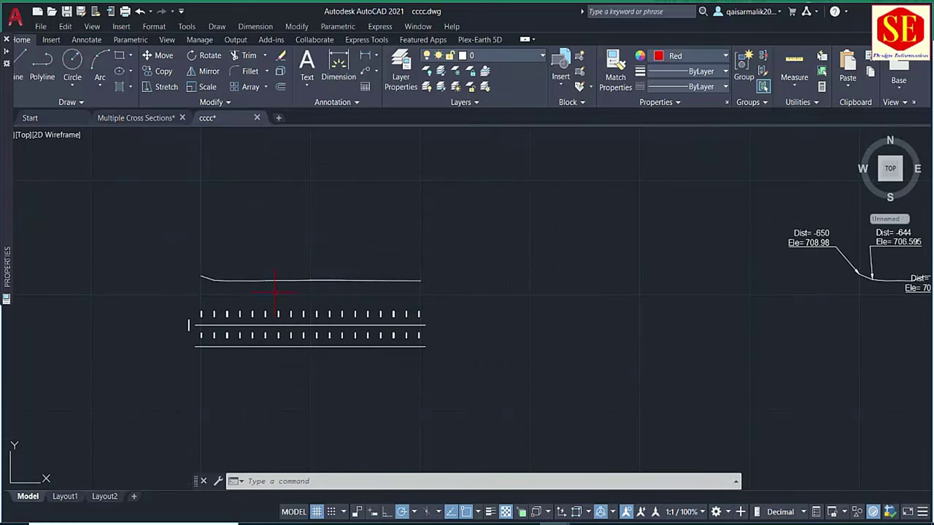
pyautogui.scroll(4, 294, 343)
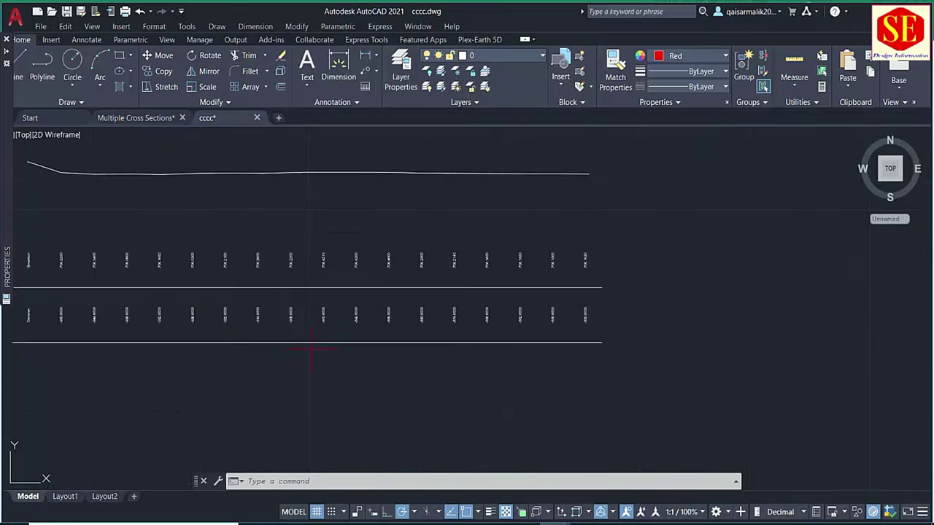
pyautogui.scroll(-4, 375, 316)
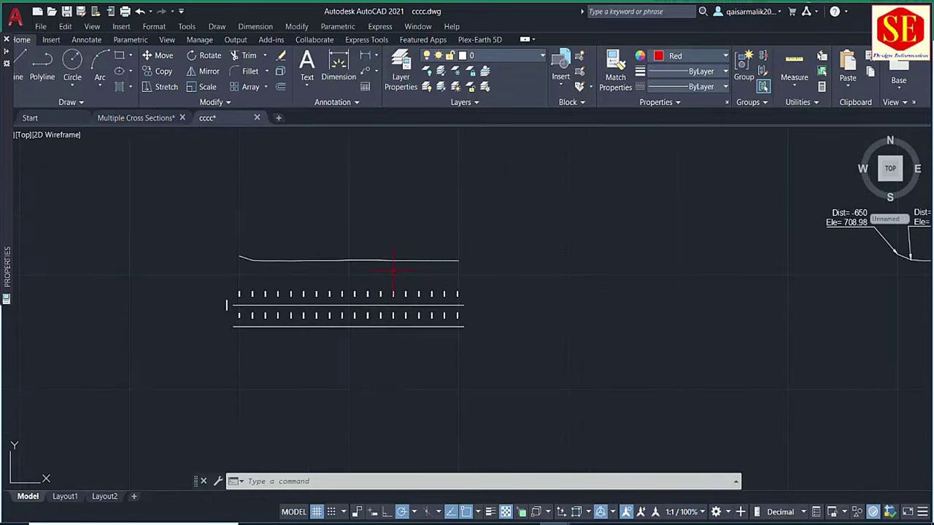
pyautogui.scroll(4, 393, 270)
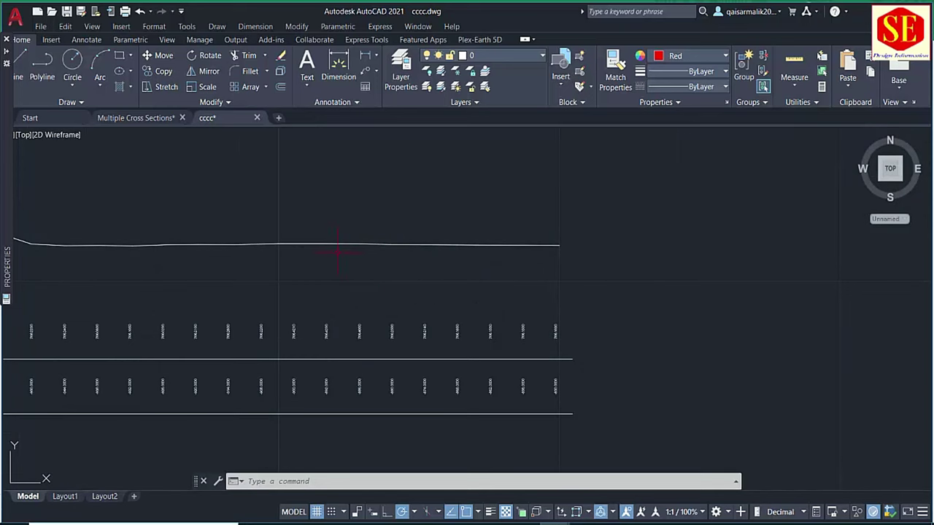
pyautogui.scroll(-4, 332, 253)
pyautogui.scroll(-4, 310, 301)
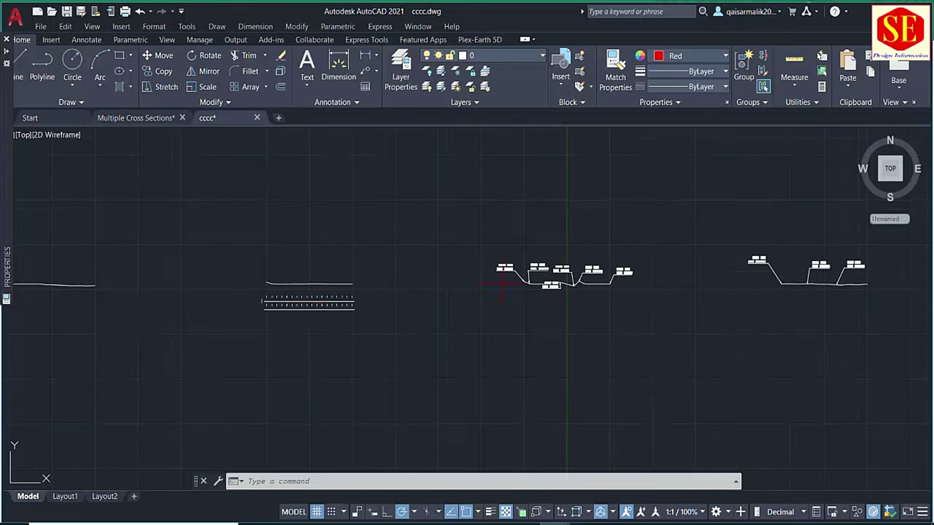
pyautogui.scroll(-2, 503, 281)
pyautogui.moveTo(396, 277); pyautogui.dragTo(365, 346, button='middle')
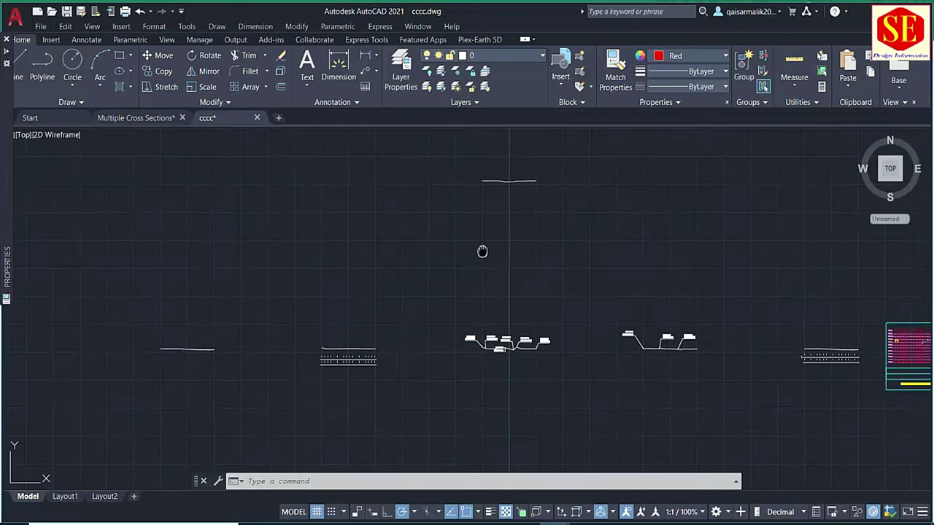
pyautogui.moveTo(482, 252); pyautogui.dragTo(428, 317, button='middle')
pyautogui.scroll(4, 476, 230)
pyautogui.scroll(-2, 392, 290)
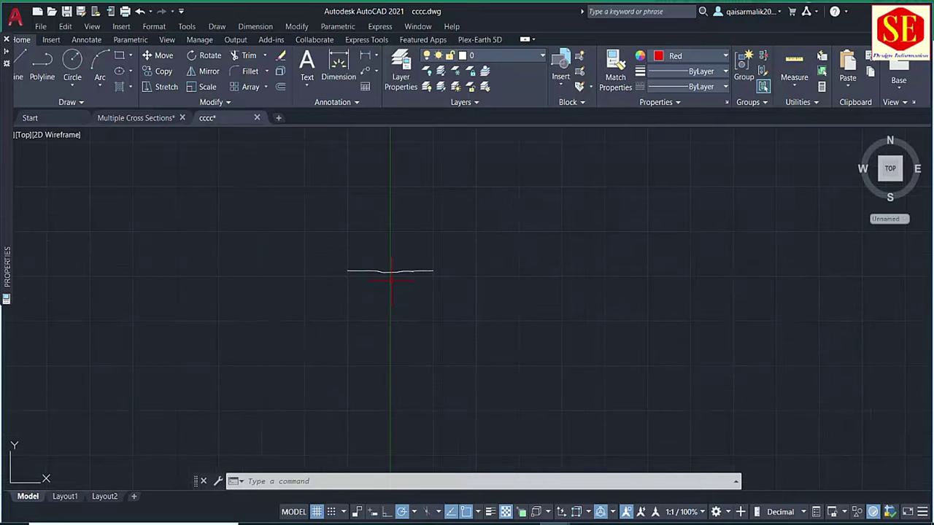
pyautogui.scroll(-2, 390, 276)
pyautogui.moveTo(391, 277); pyautogui.dragTo(402, 236, button='middle')
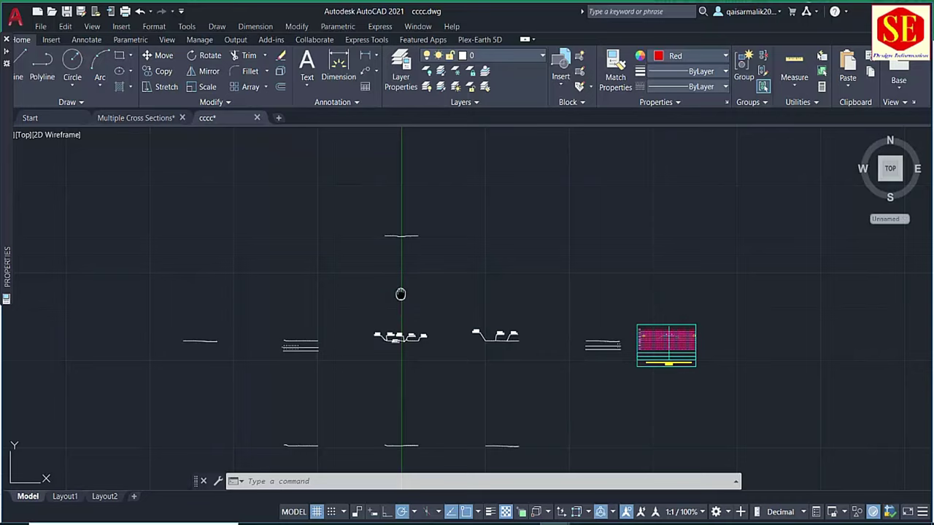
pyautogui.moveTo(402, 294); pyautogui.dragTo(438, 257, button='middle')
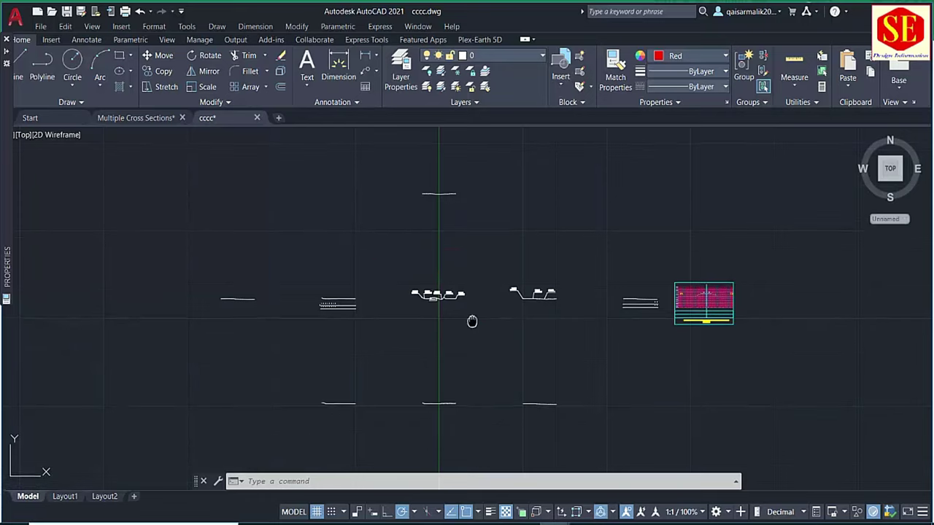
pyautogui.moveTo(438, 361); pyautogui.dragTo(439, 324, button='middle')
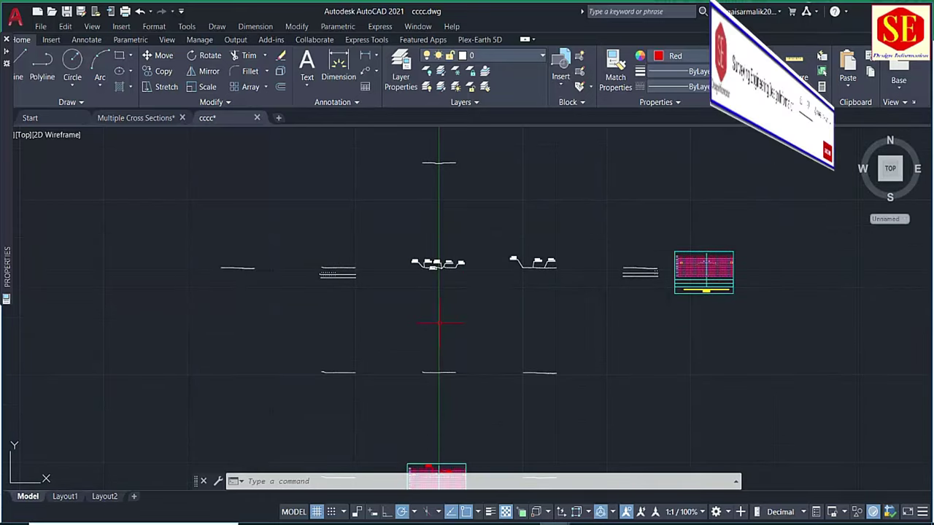